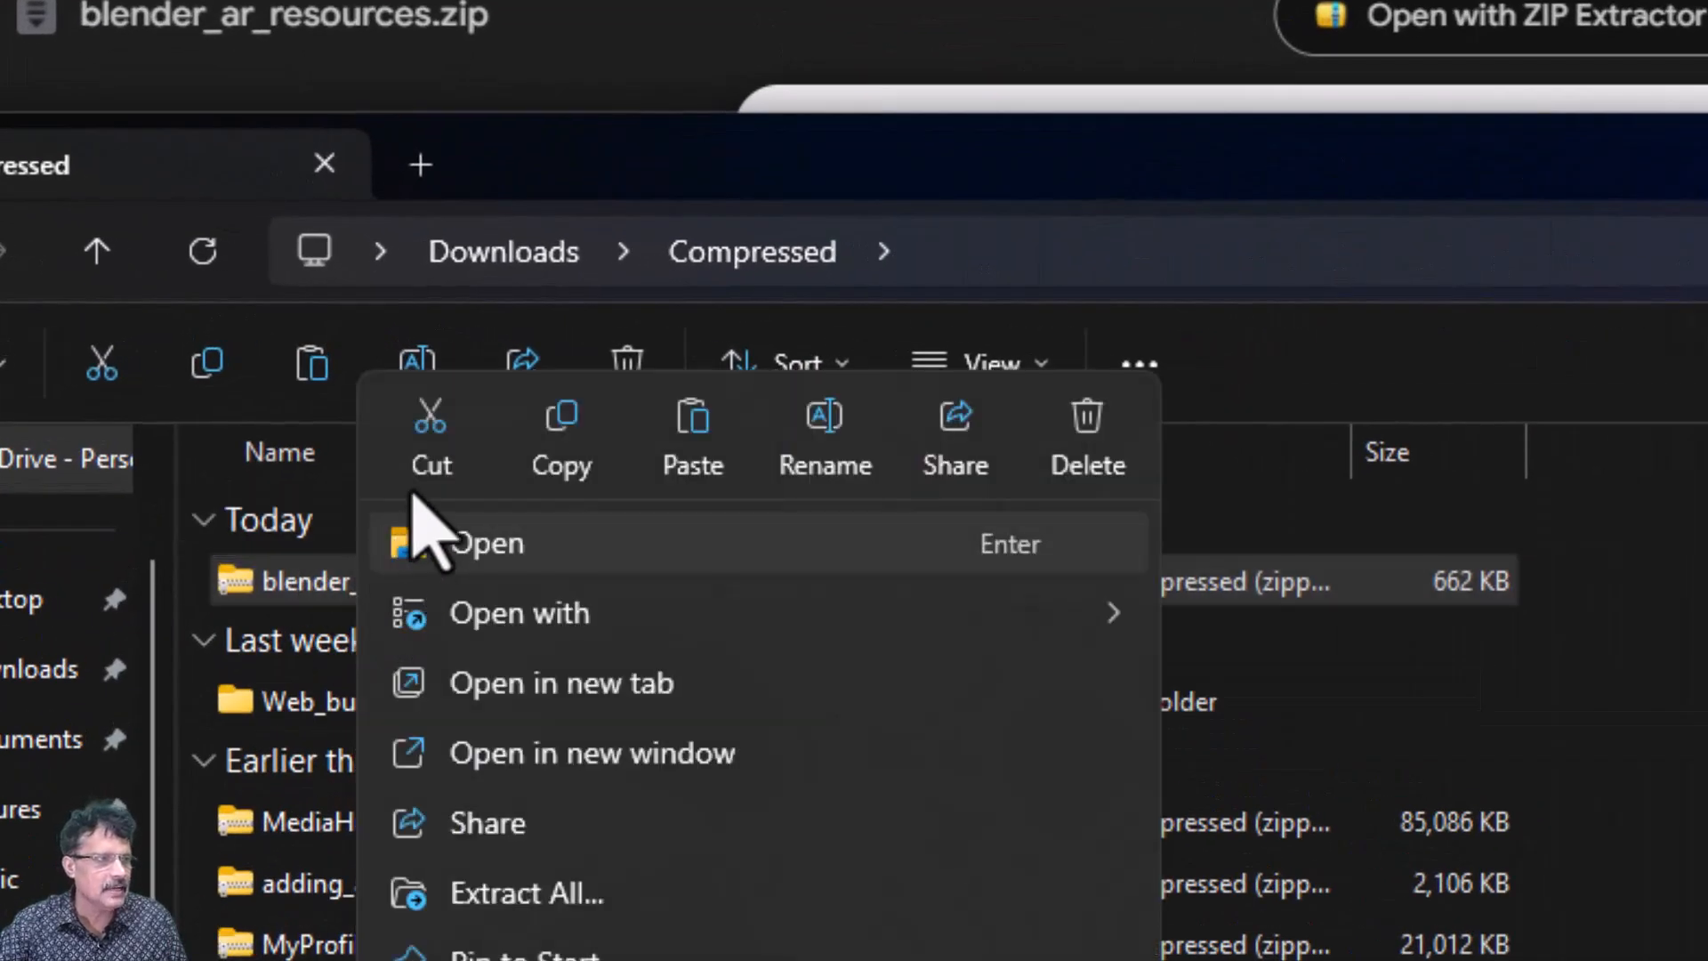
- Paste the blender_ar_resources.zip archive into the root of the Gunda_H (H:) drive
scroll(243, 831, "down", 2)
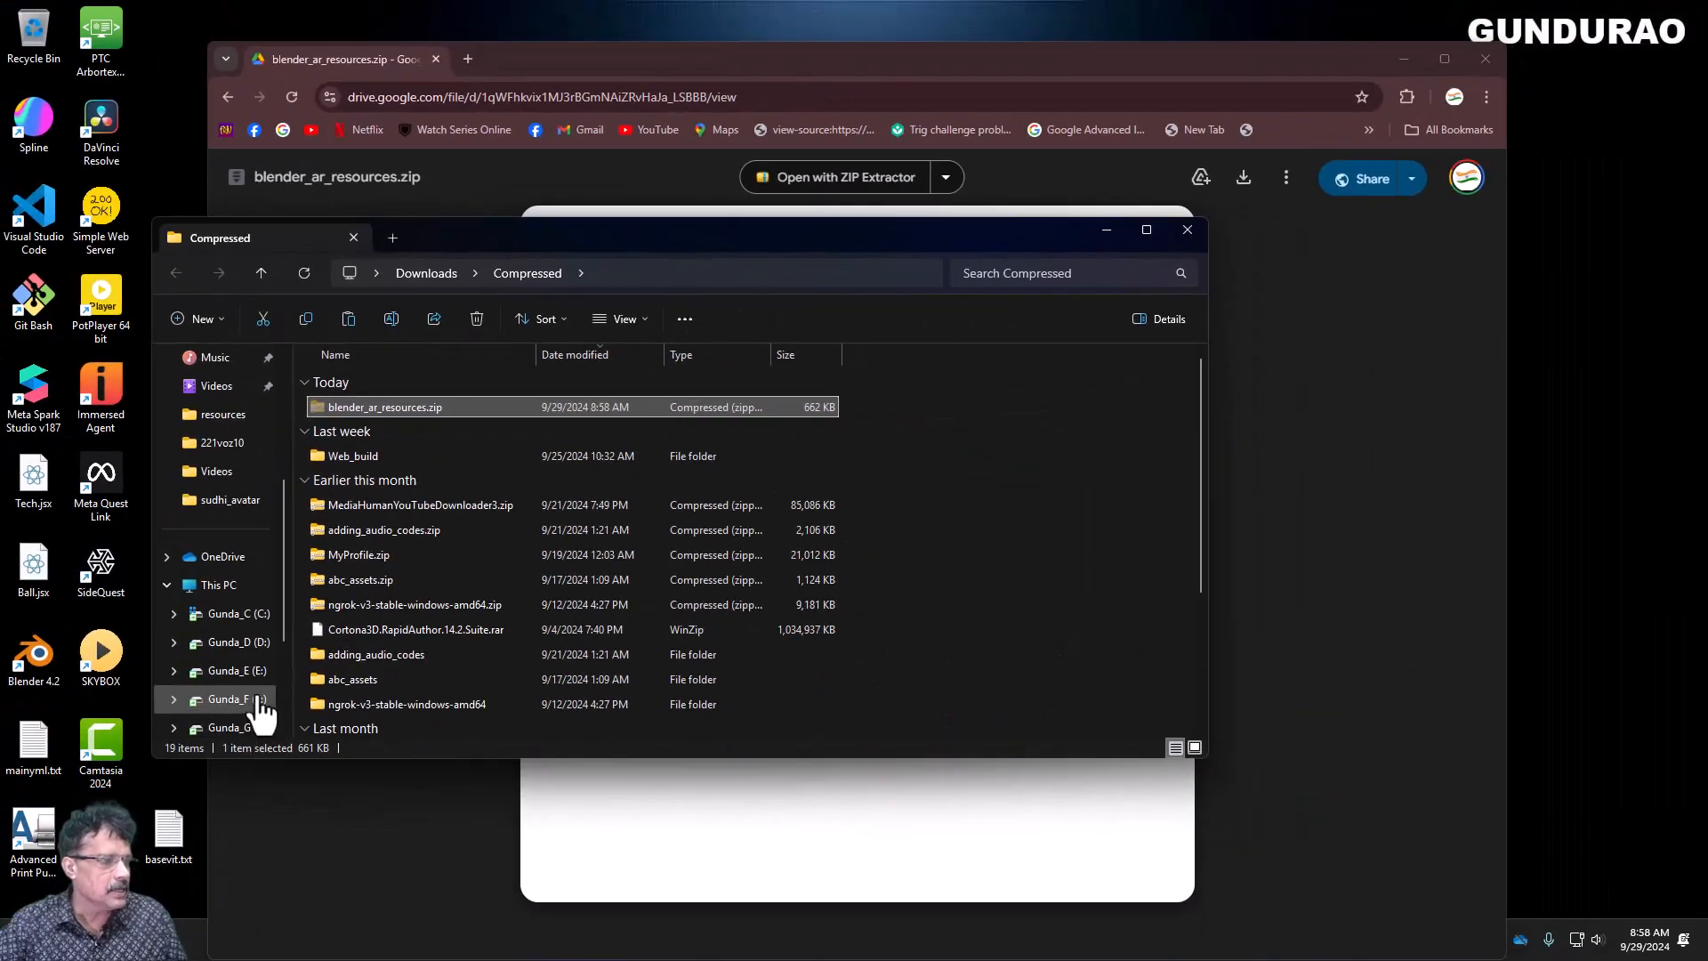
scroll(258, 708, "down", 1)
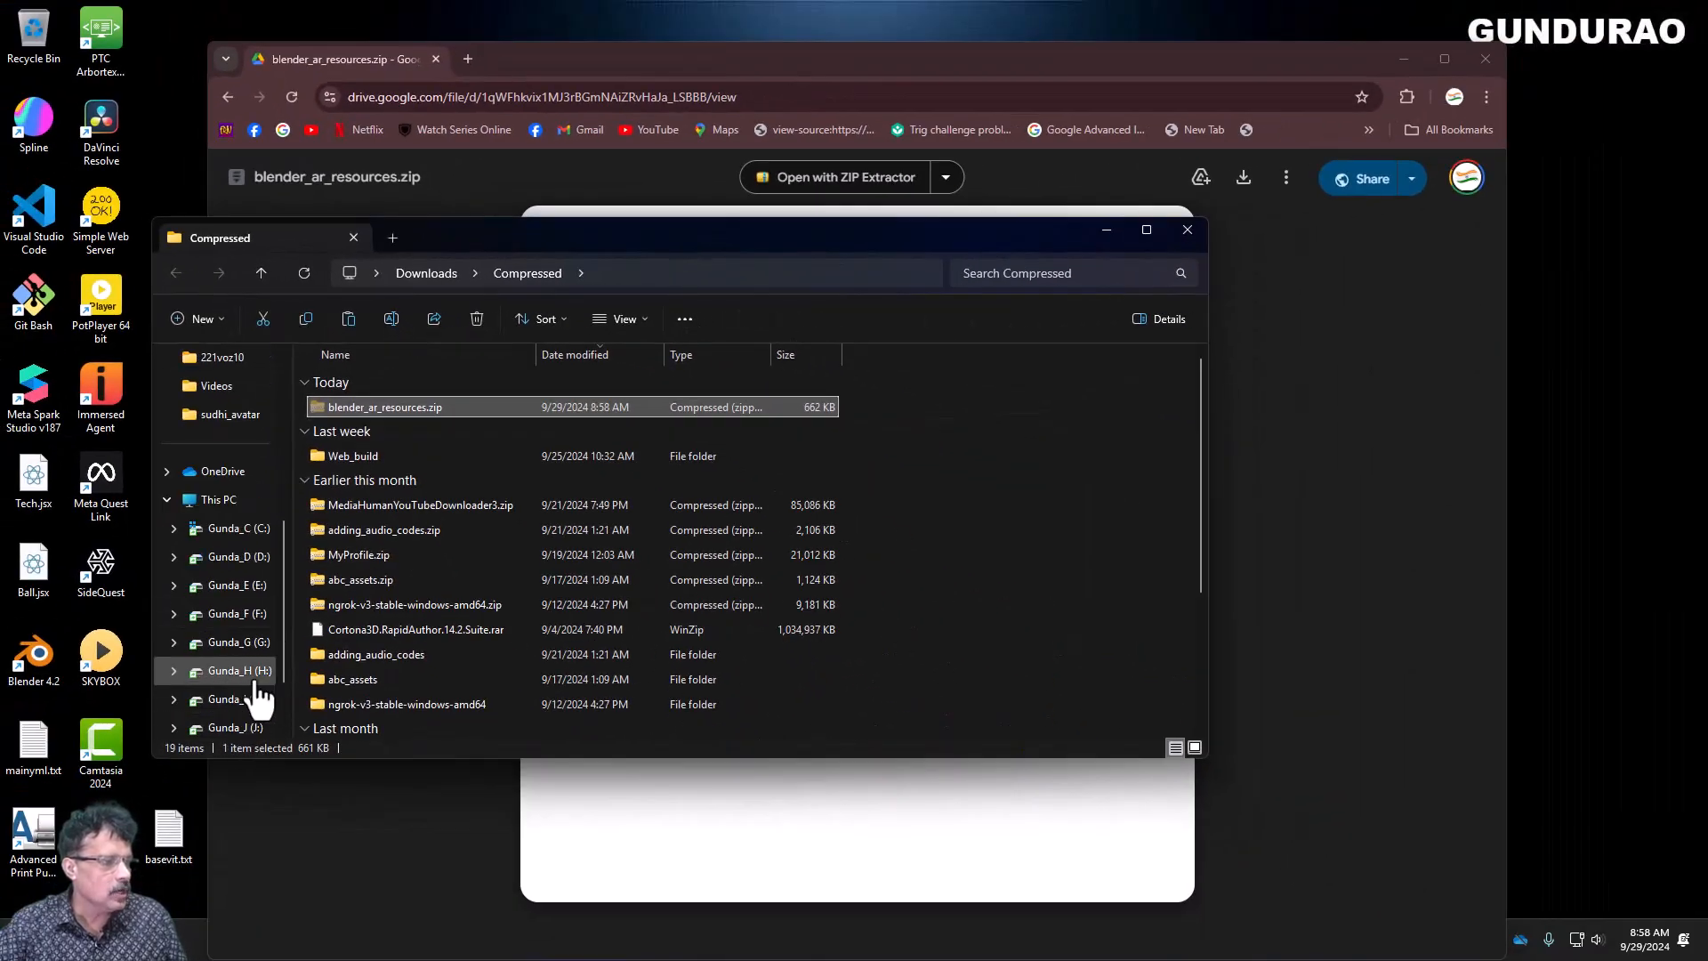
left_click(239, 671)
right_click(849, 598)
left_click(878, 626)
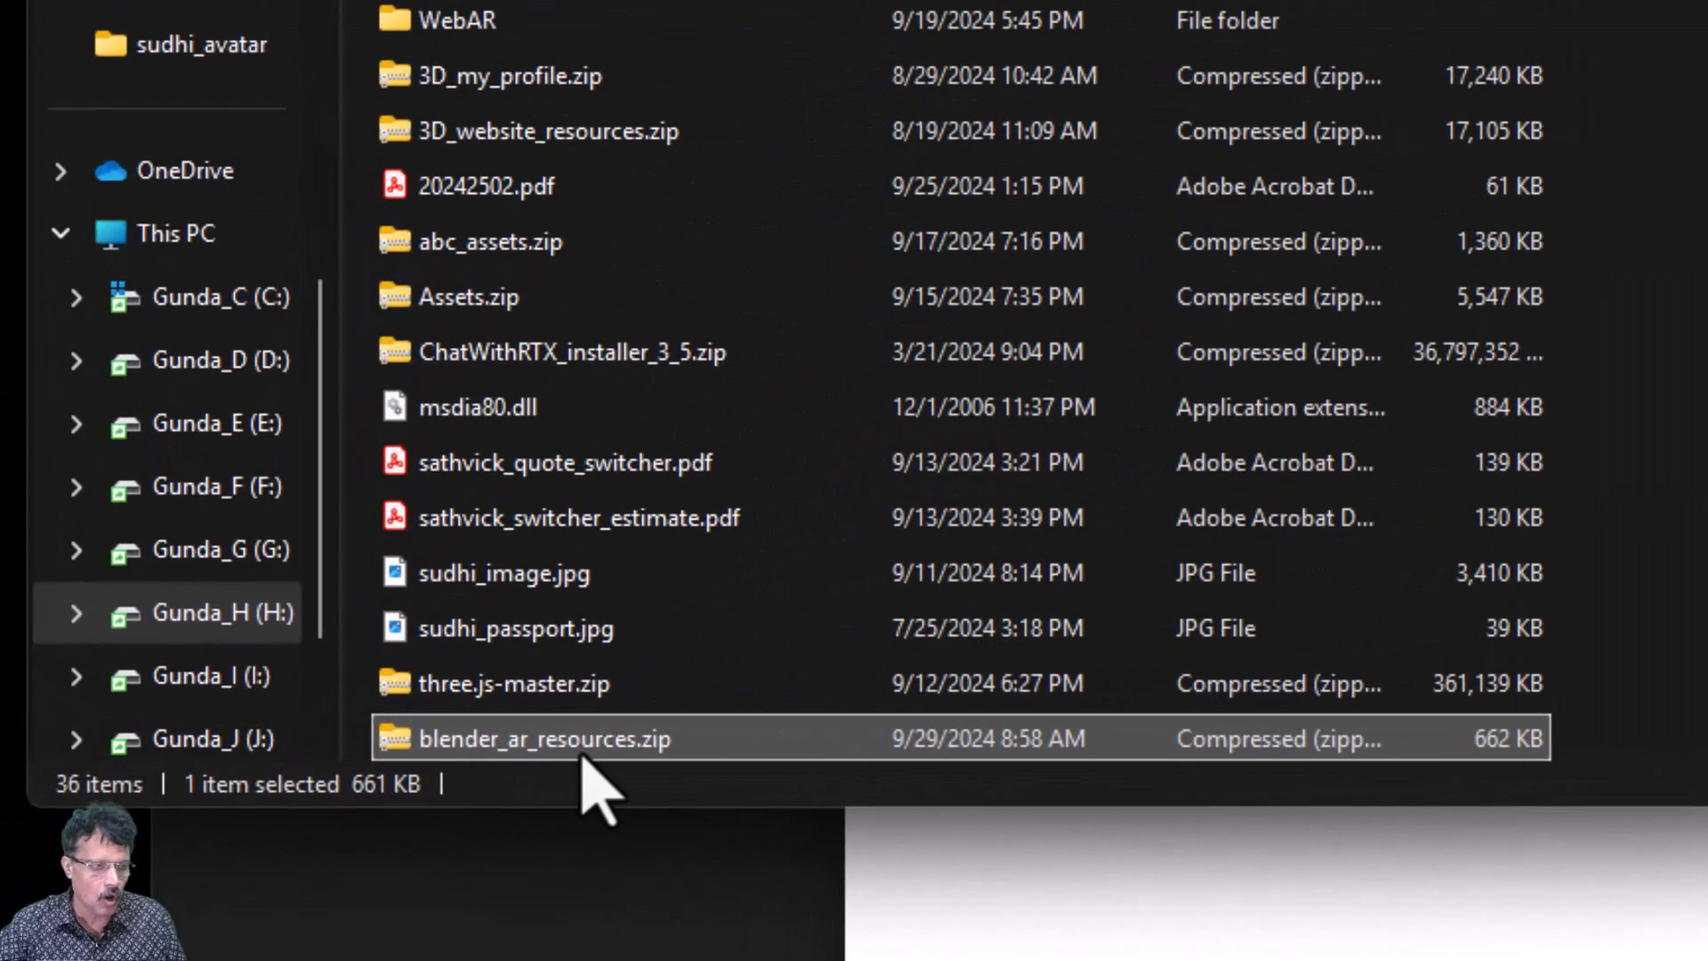
- Extract blender_ar_resources.zip with WinRAR to H:\blender_ar_resources and open the extracted folder
right_click(583, 754)
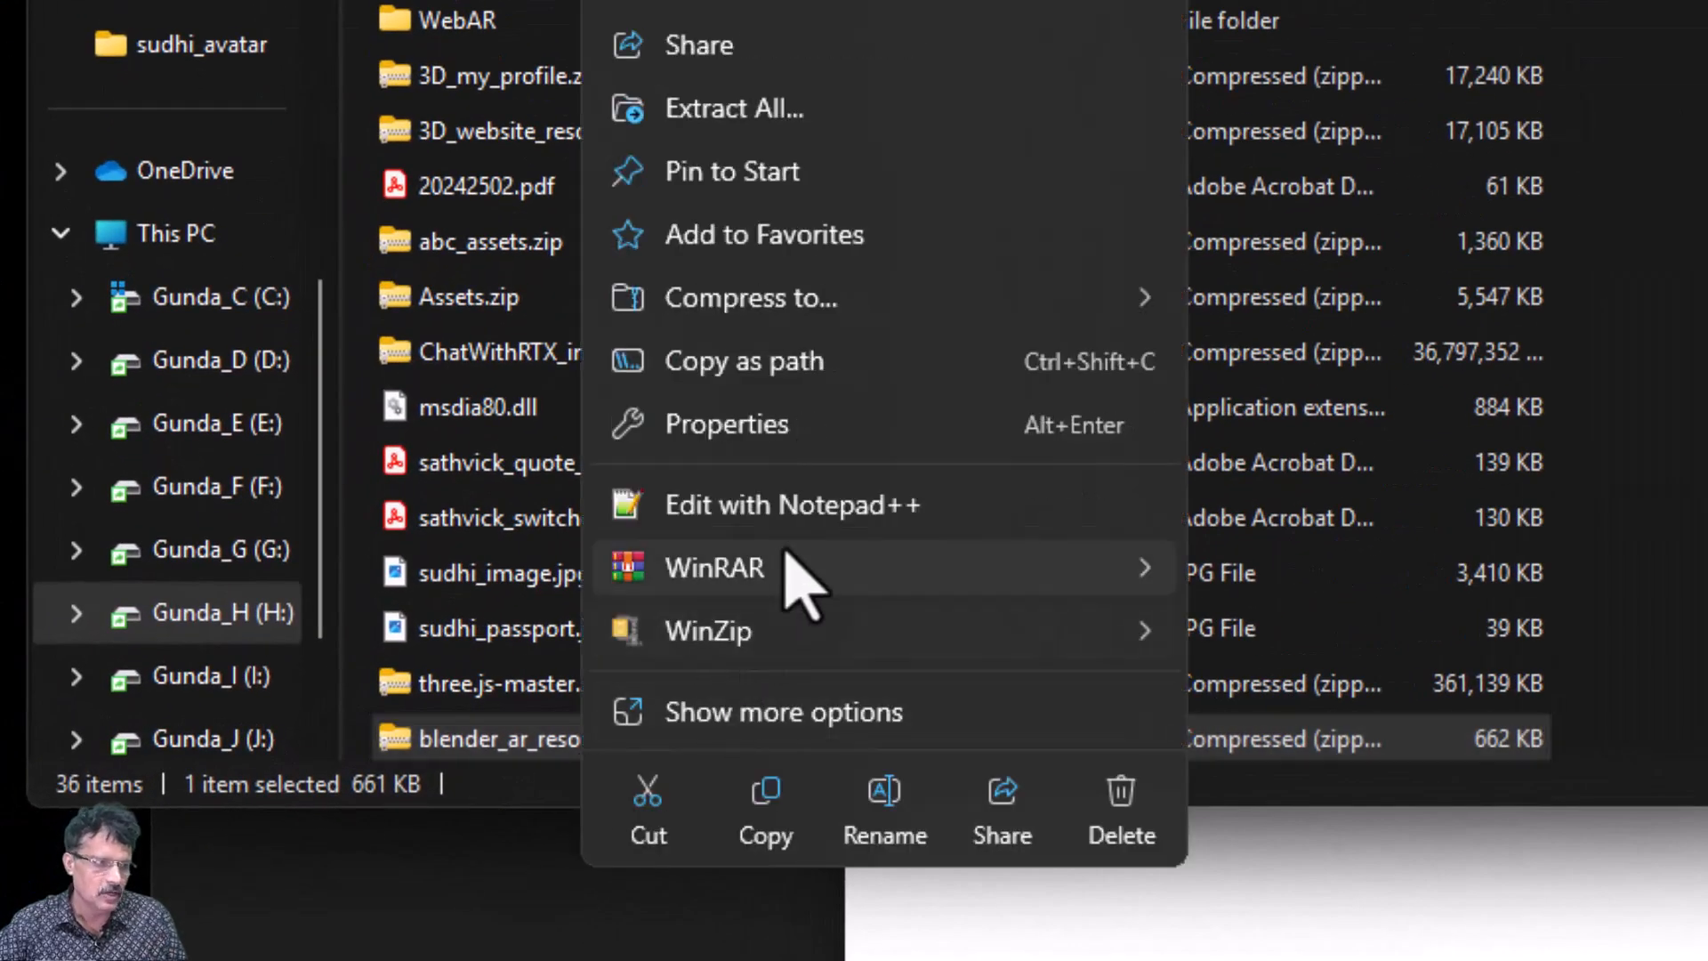
mouse_move(797, 572)
left_click(1335, 637)
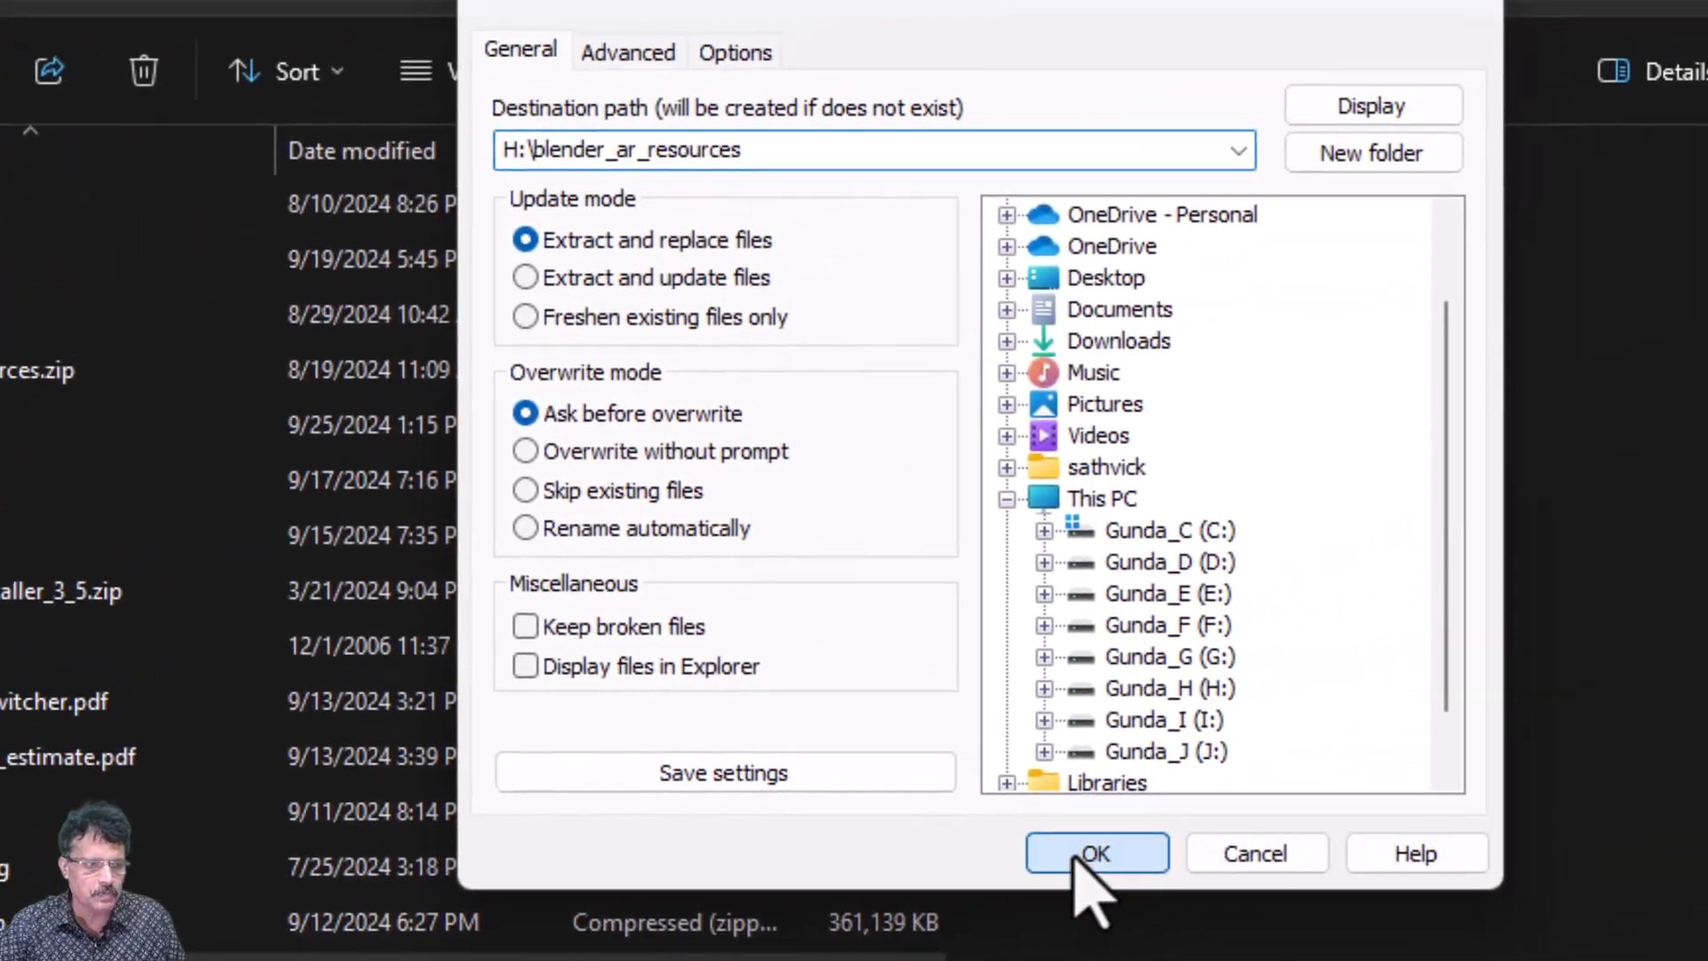
left_click(1095, 852)
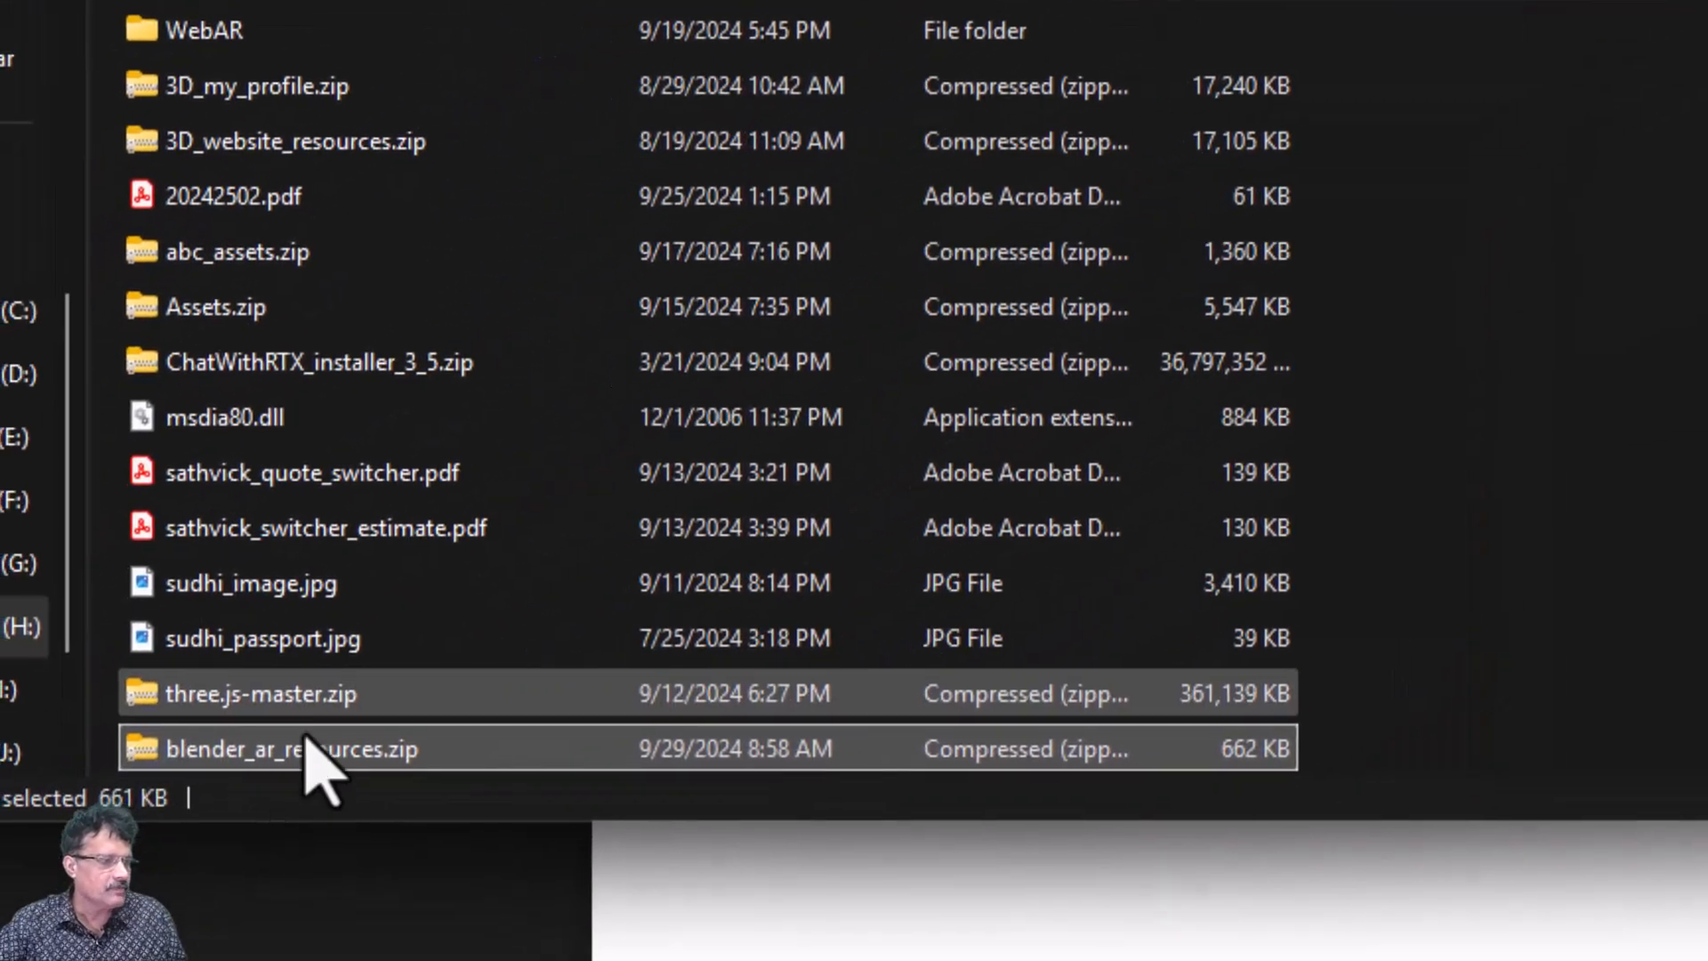
double_click(355, 772)
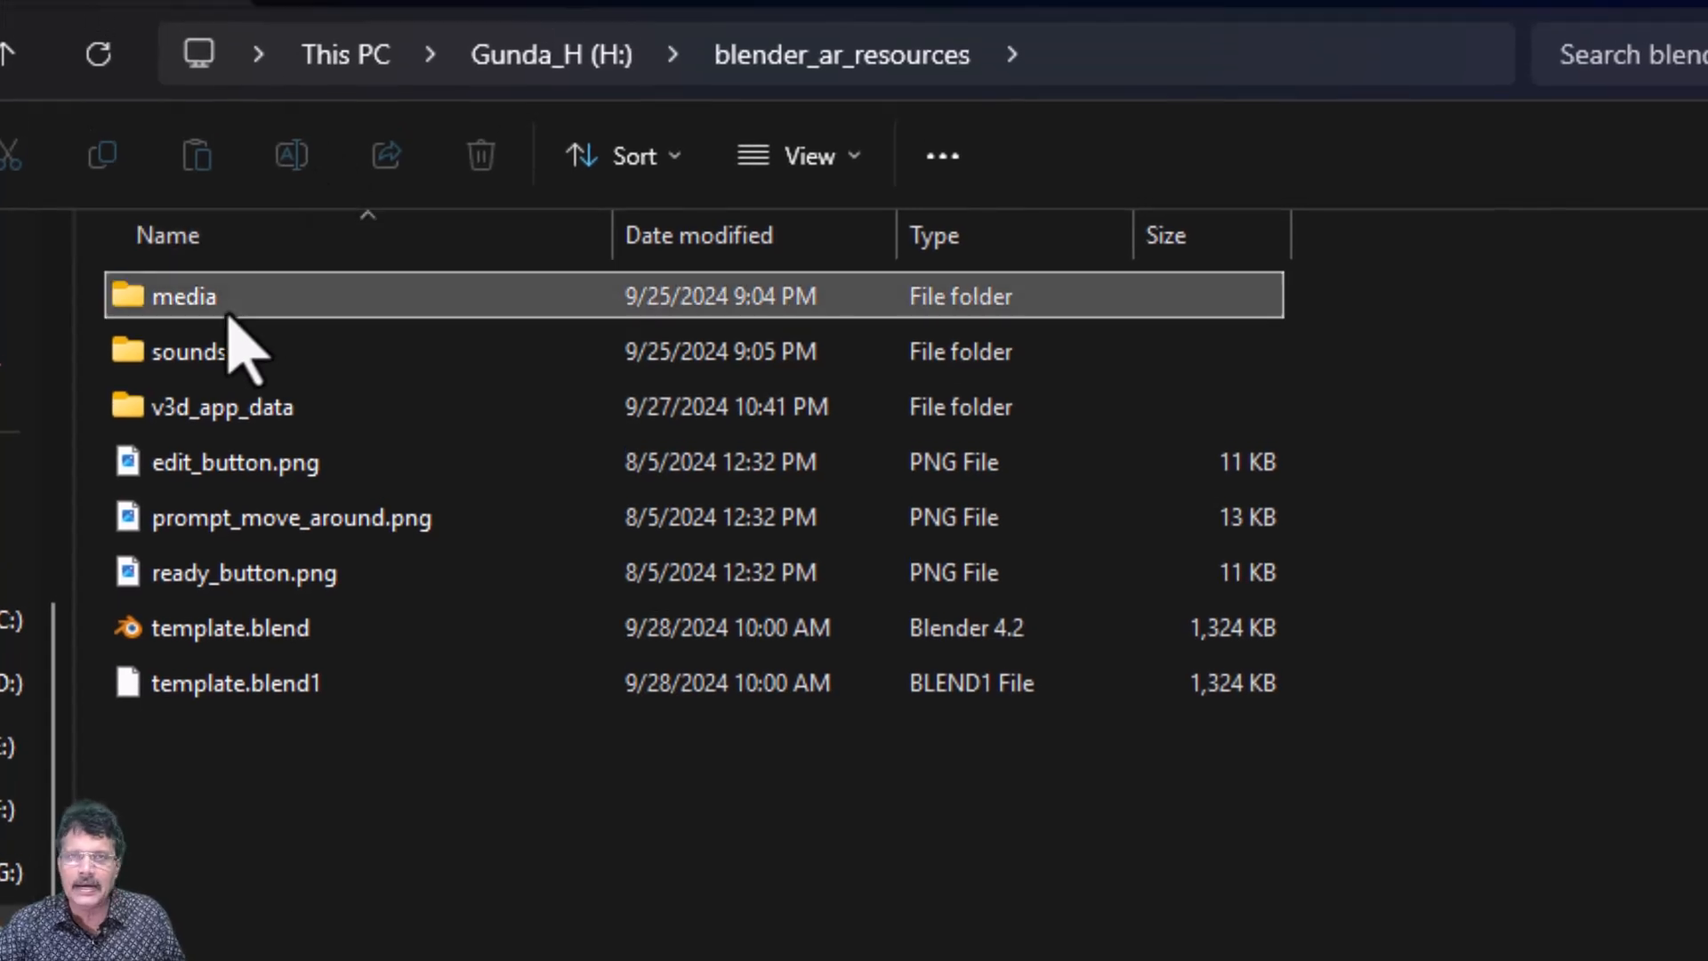
- Look through the contents of the media and sounds subfolders, returning to the blender_ar_resources folder
double_click(228, 310)
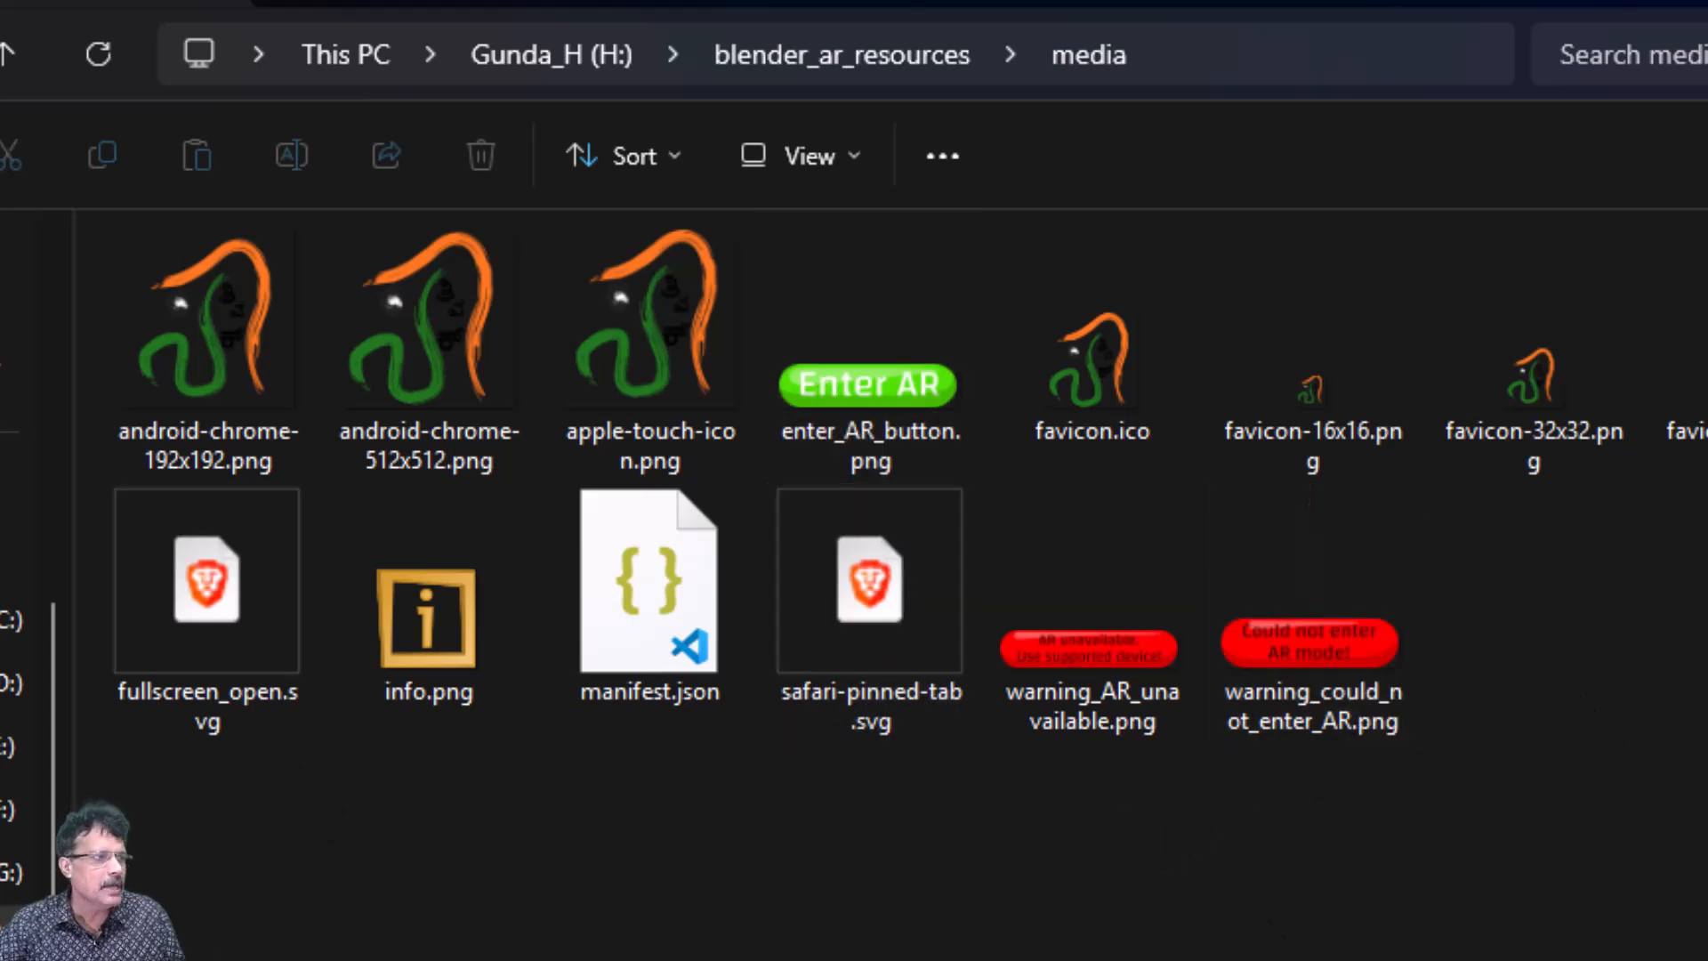
key("alt+Up")
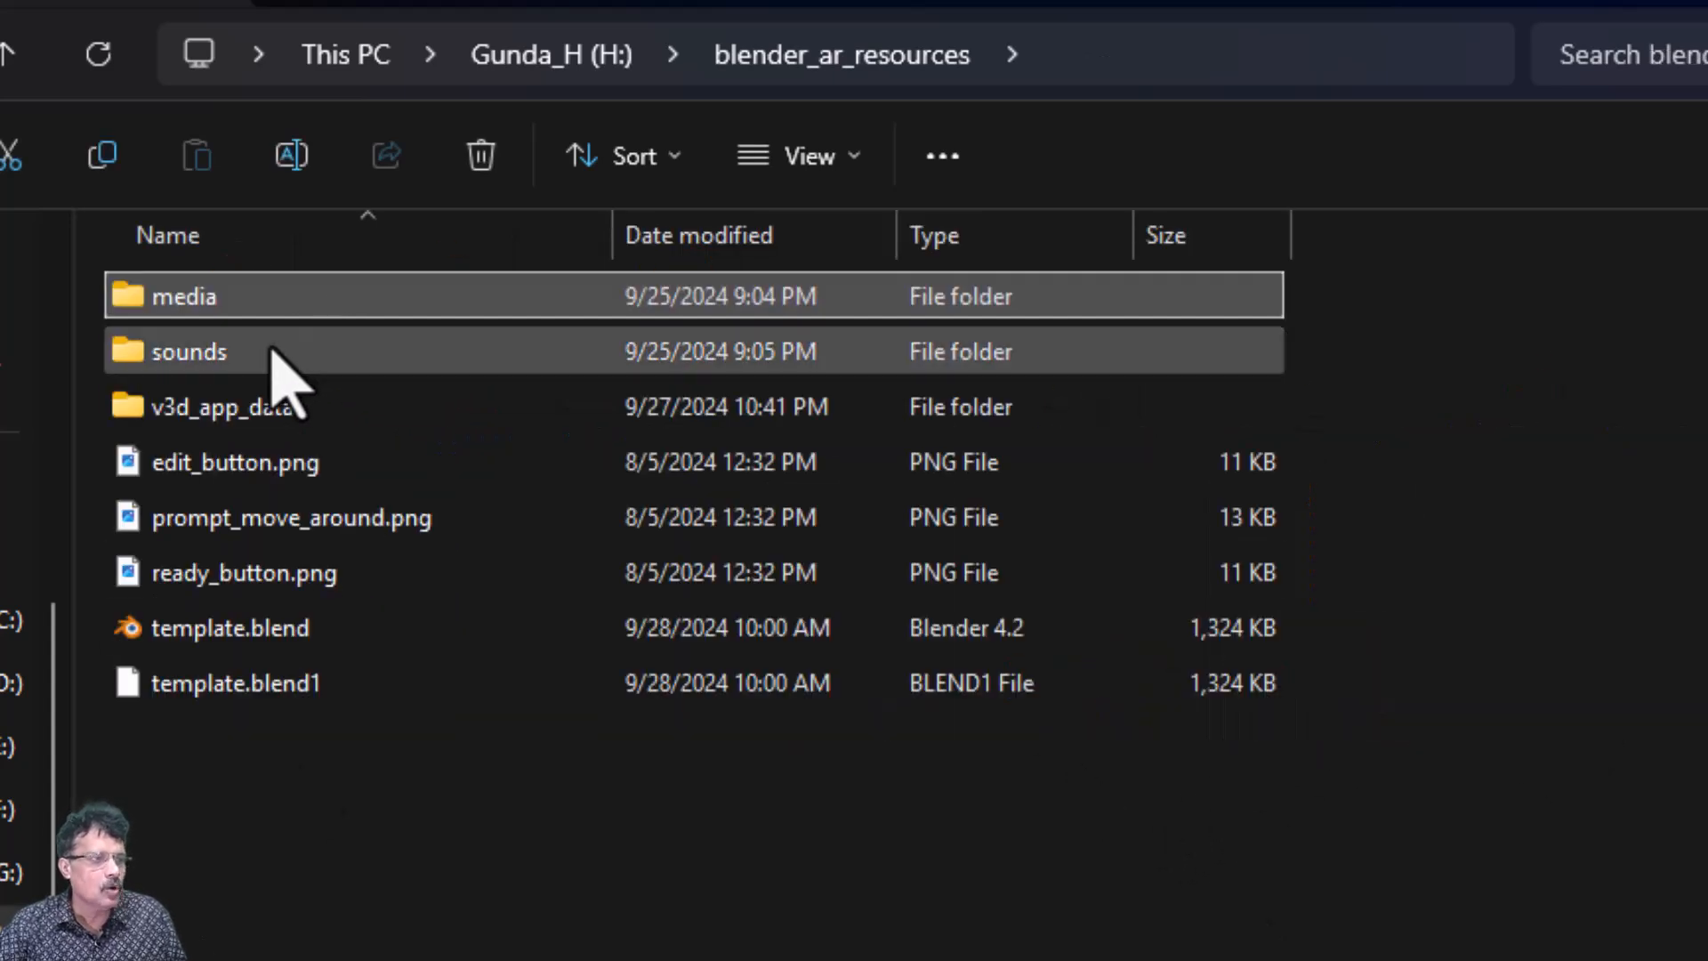
double_click(275, 351)
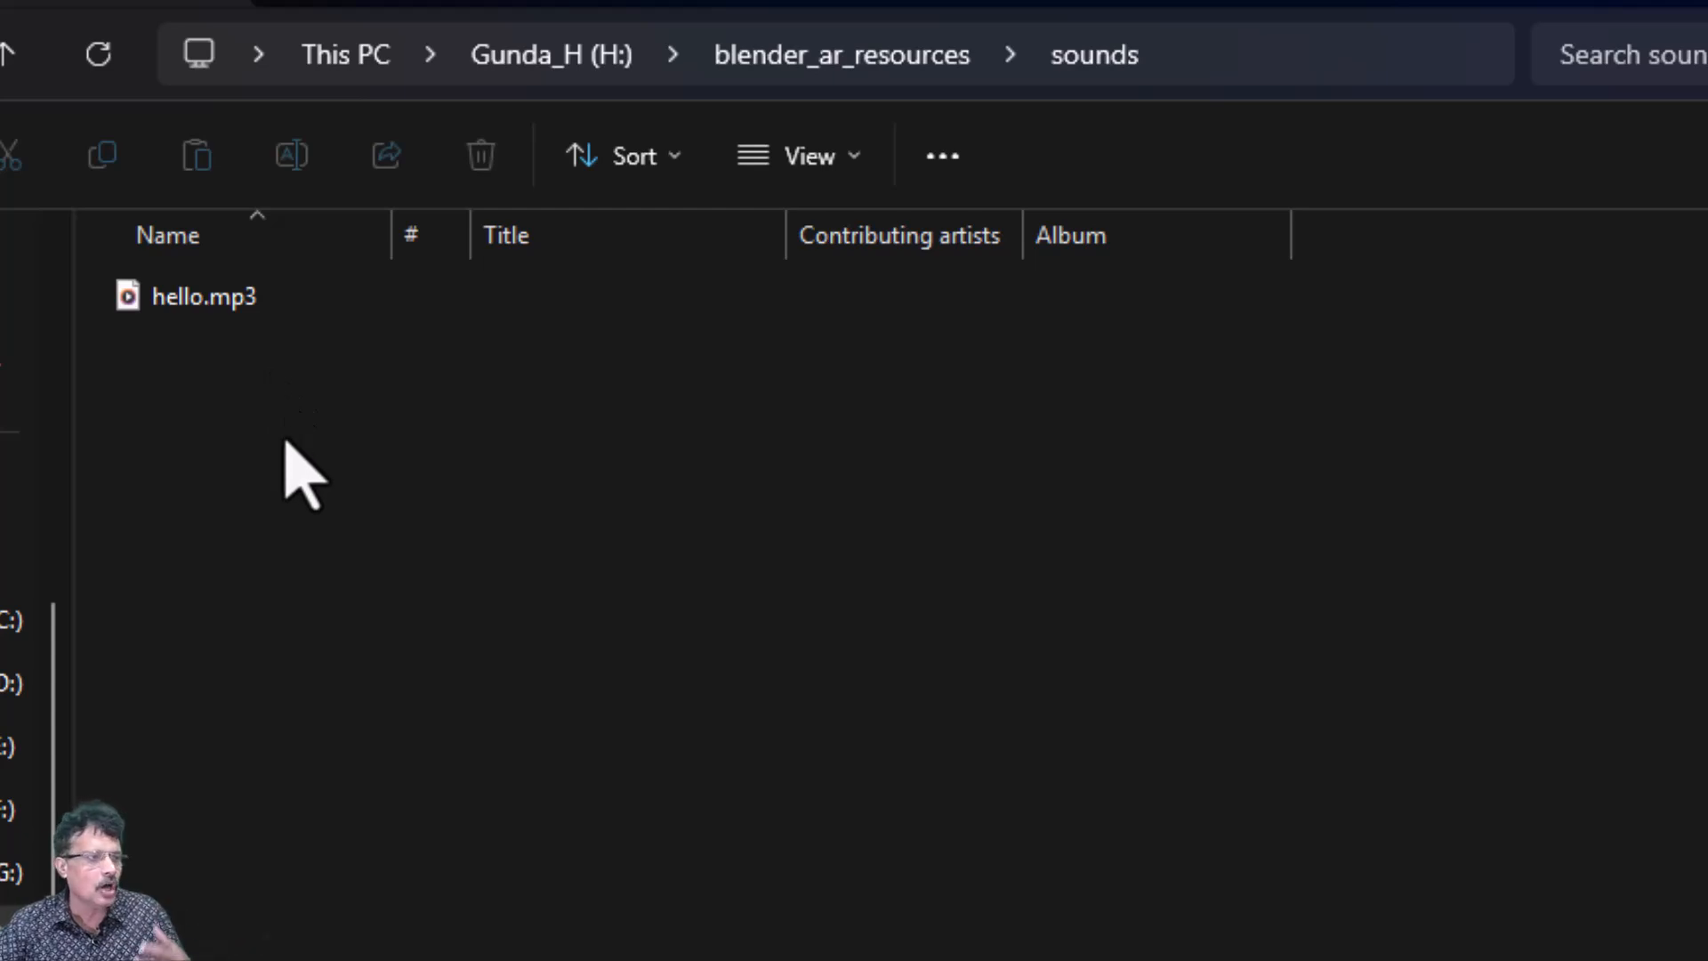
left_click(142, 289)
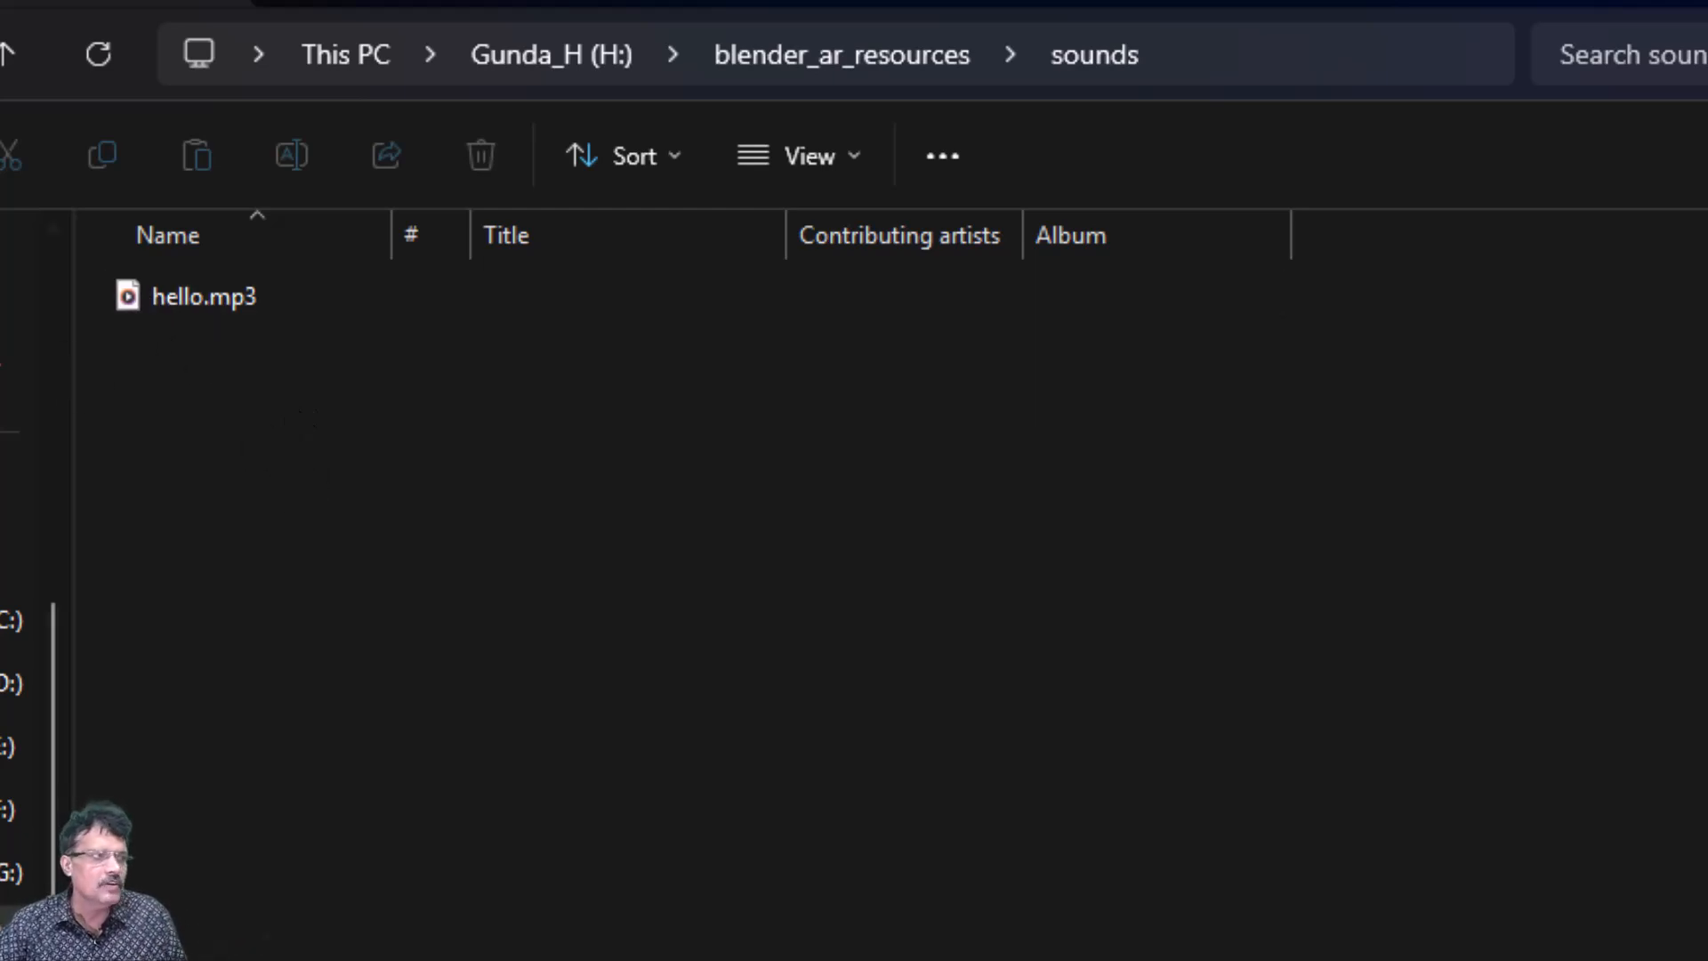
key("alt+Up")
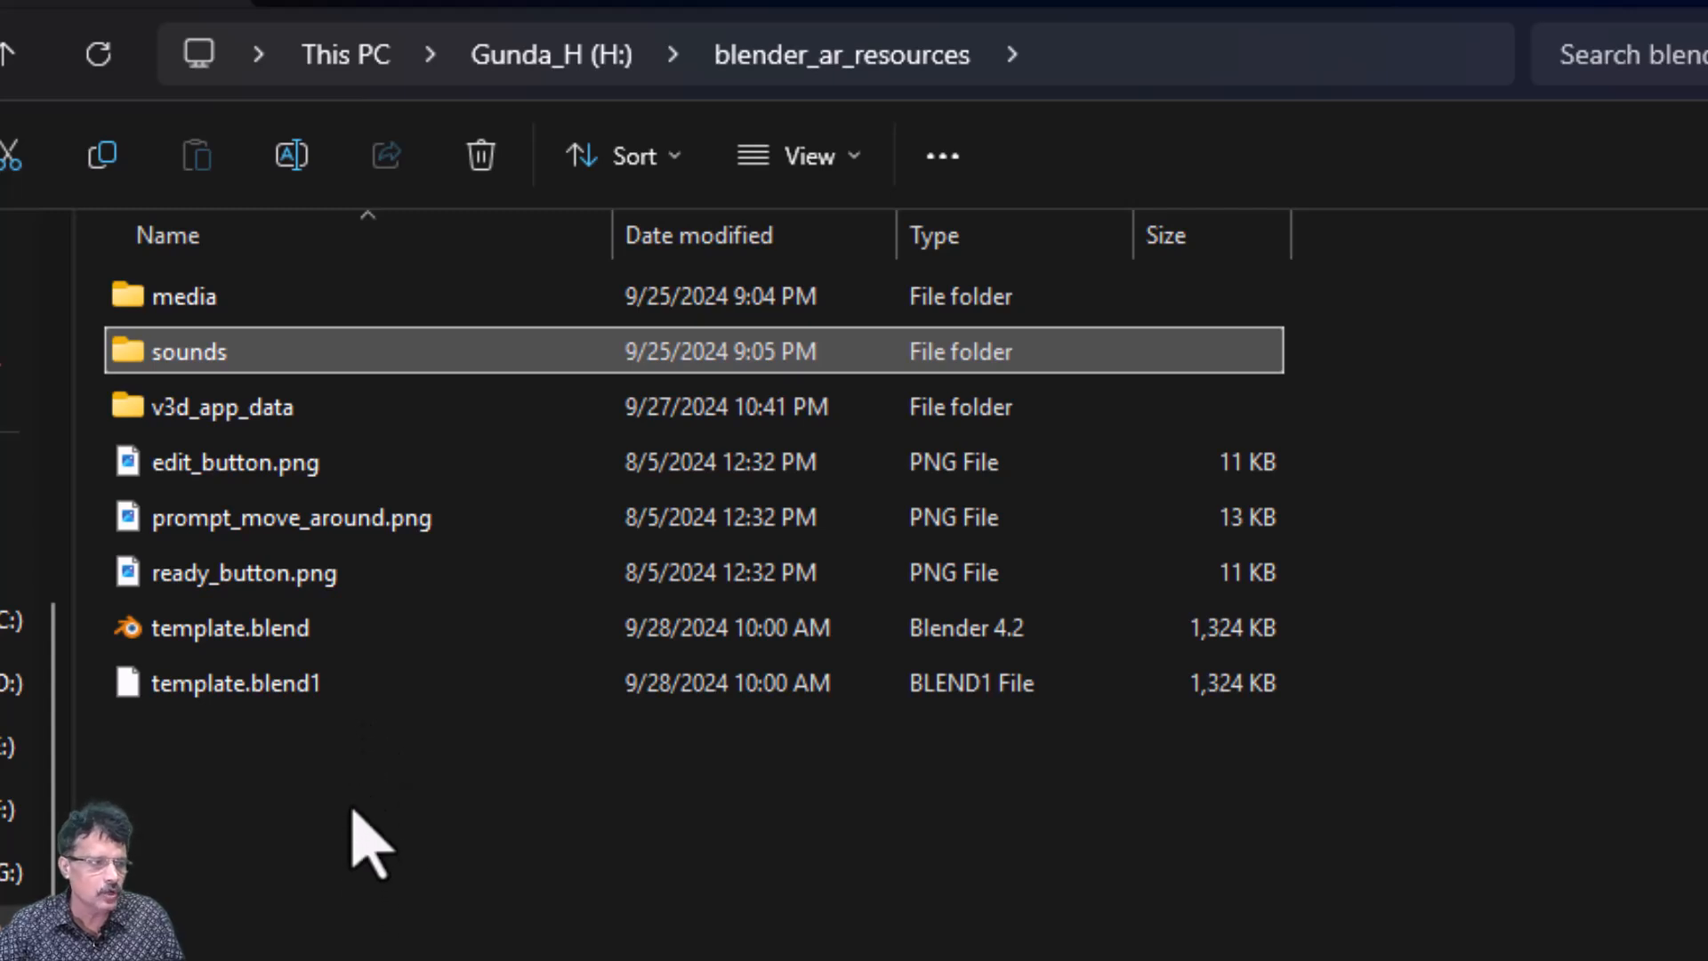
- Copy all files and folders inside blender_ar_resources and close the folder window
left_click_drag(409, 864, 203, 227)
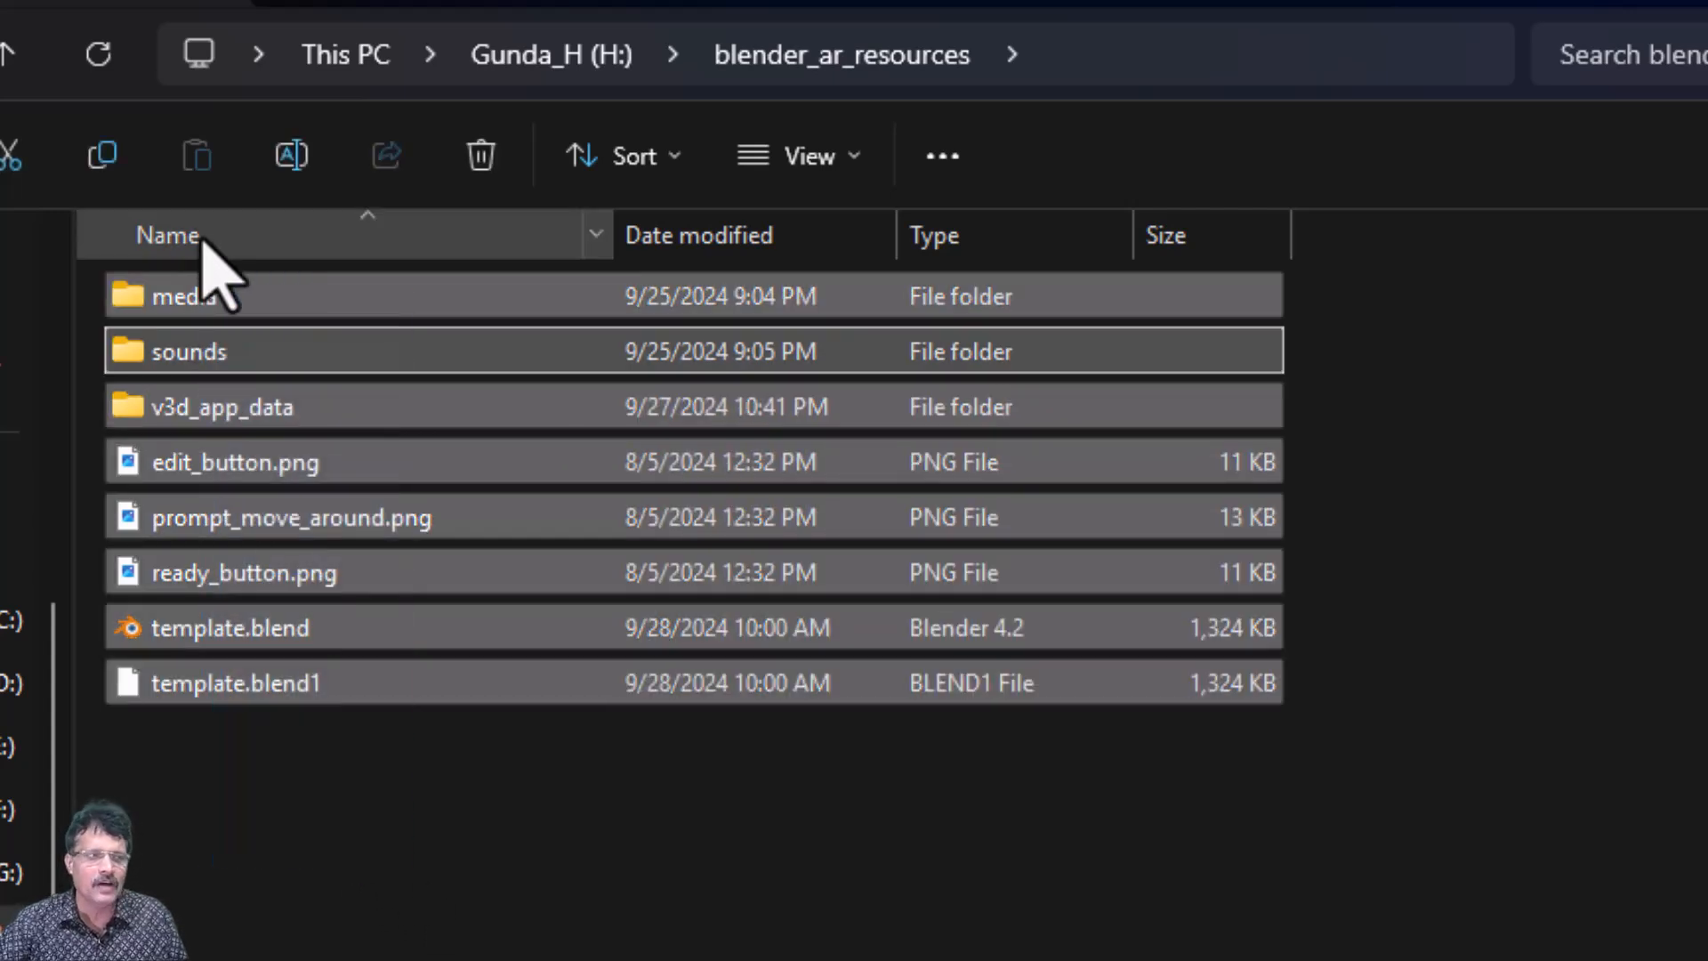
right_click(259, 298)
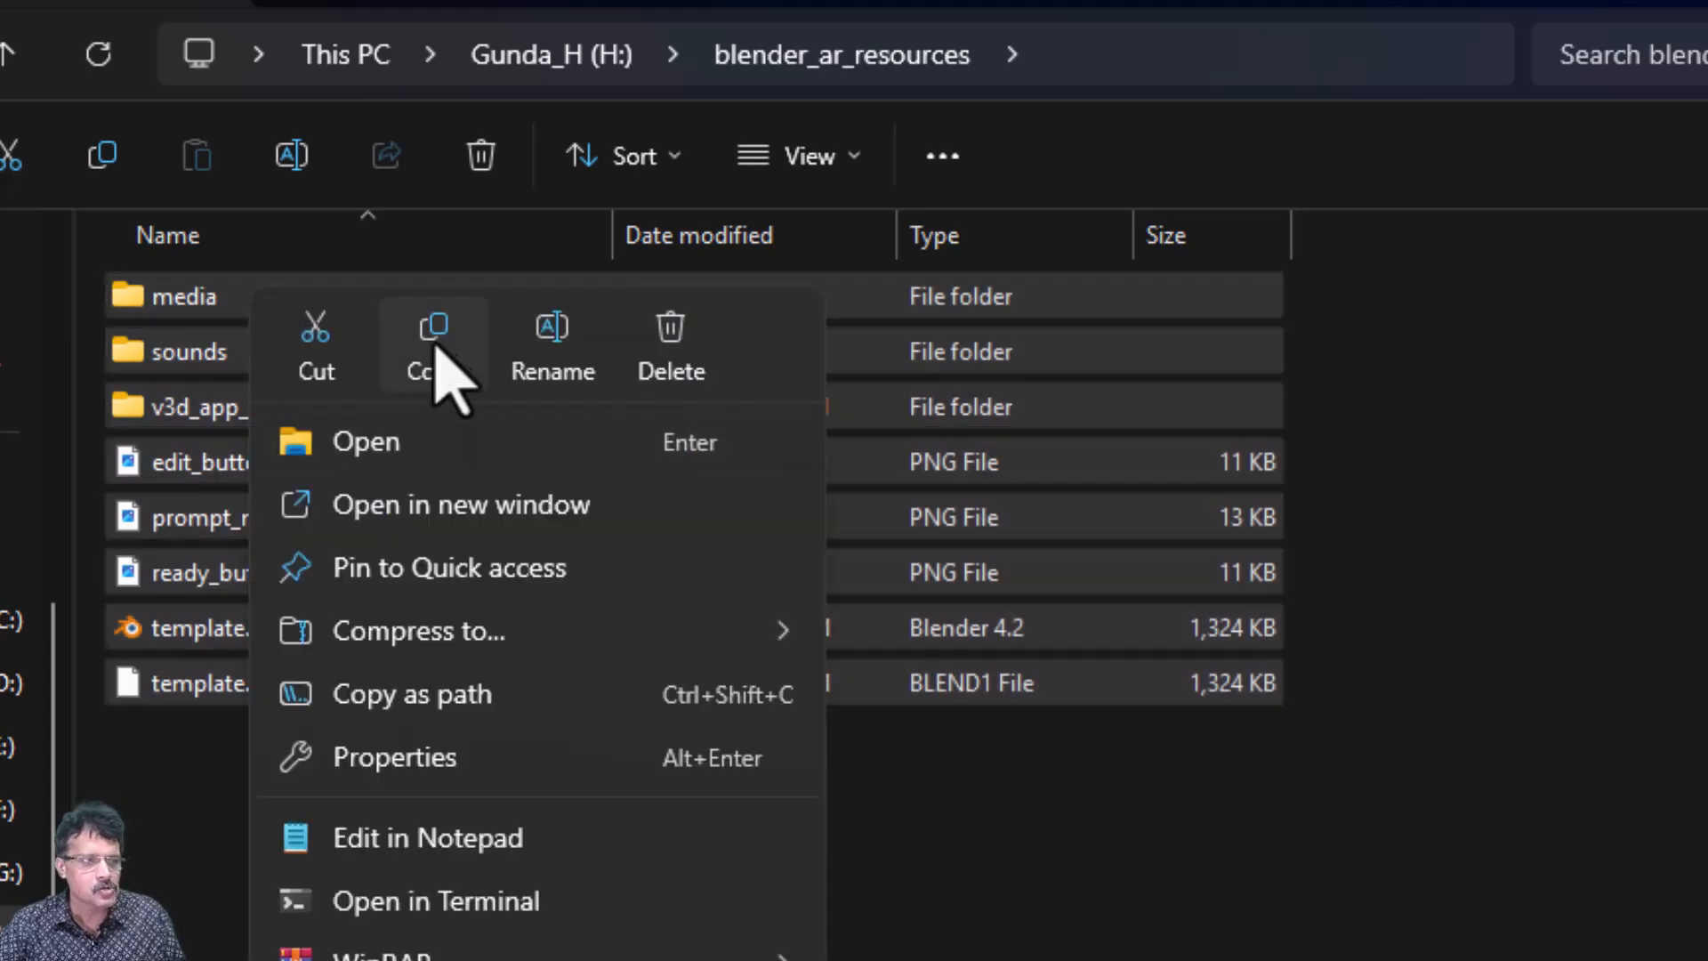
left_click(436, 349)
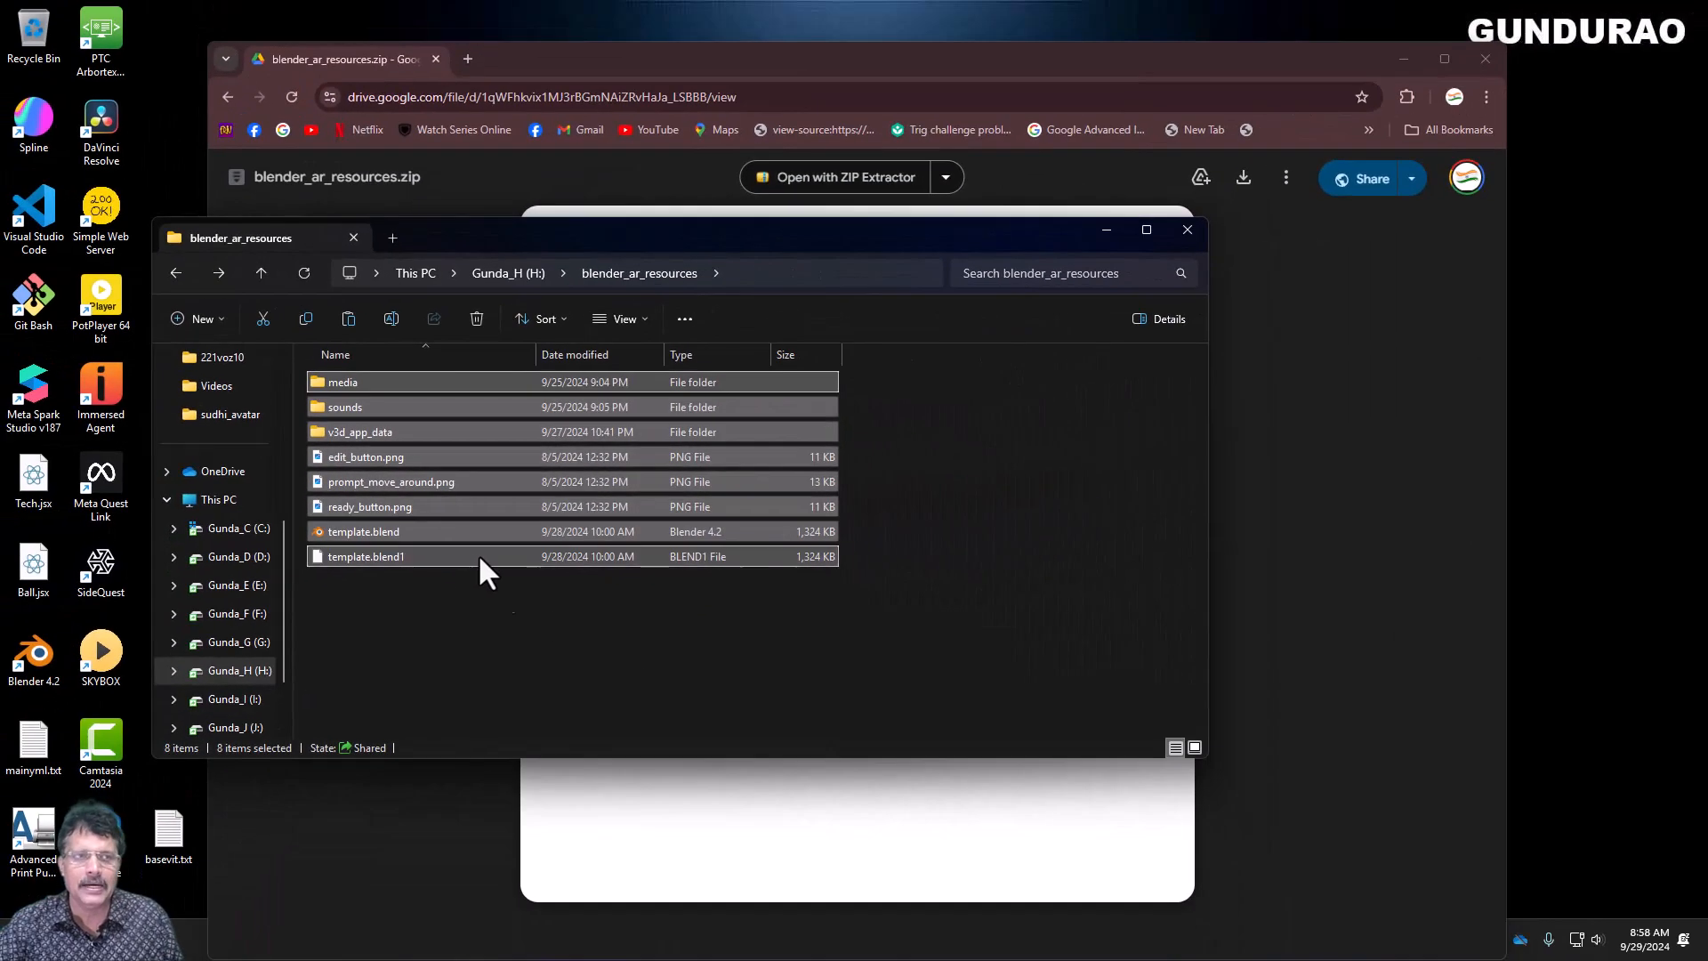
left_click(1188, 230)
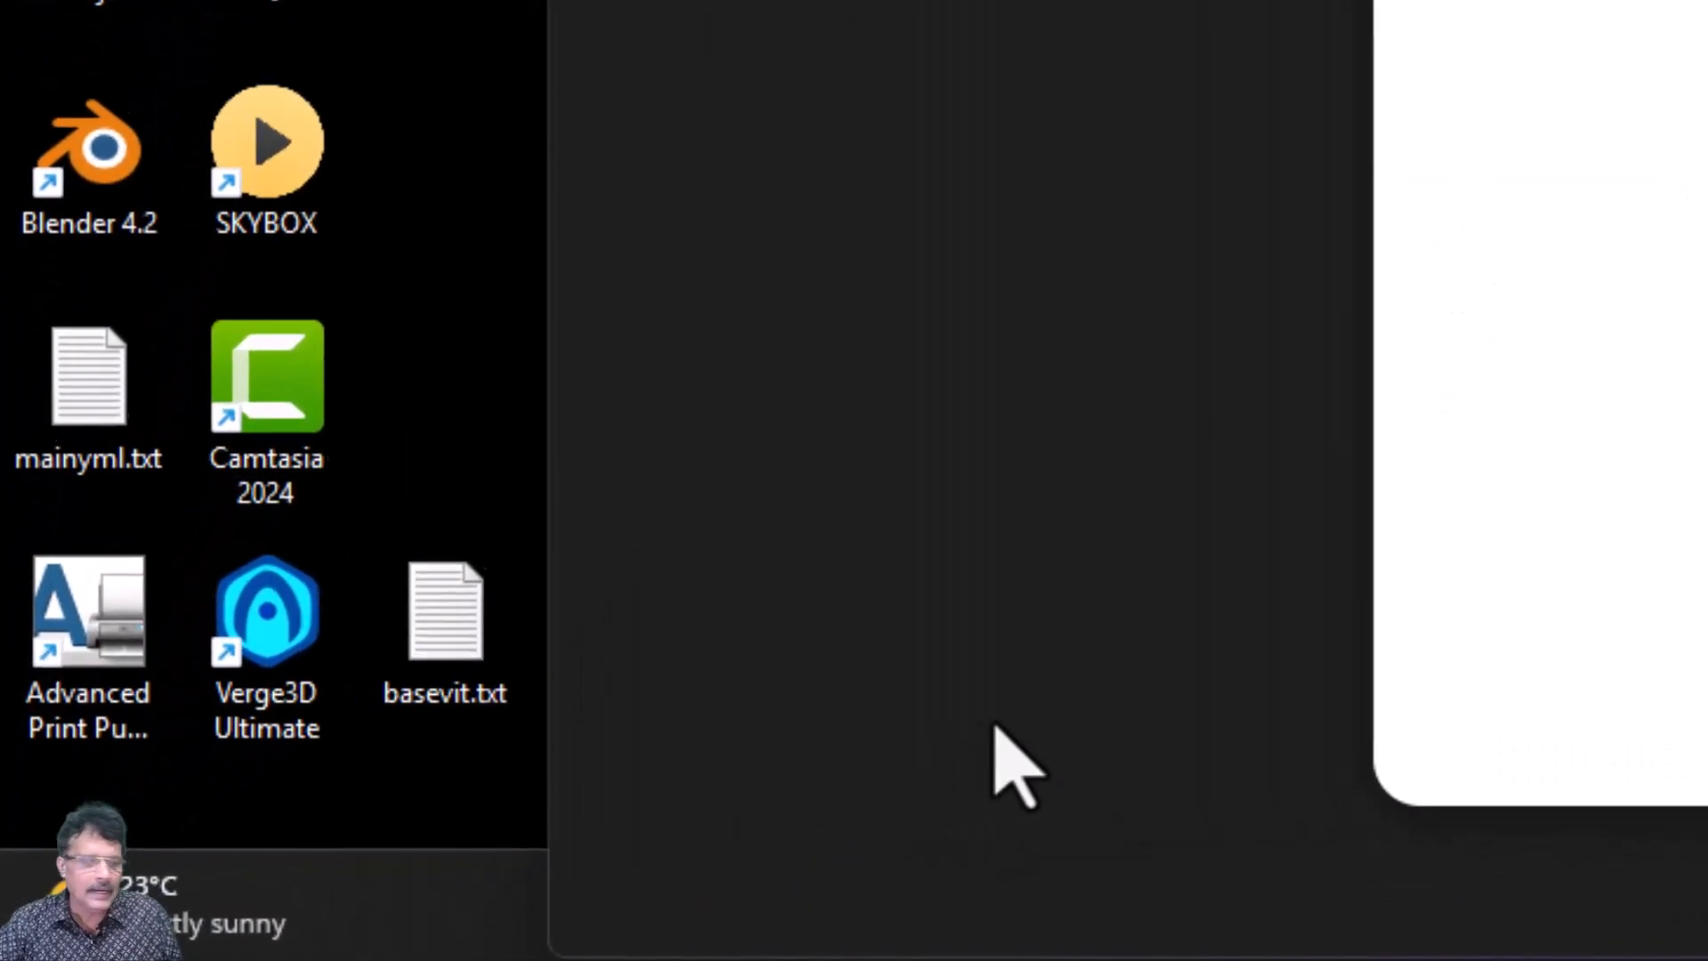
- Open the sudhi_in_ar app folder from the Verge3D App Manager and paste the copied resources, replacing files with the same names
double_click(276, 601)
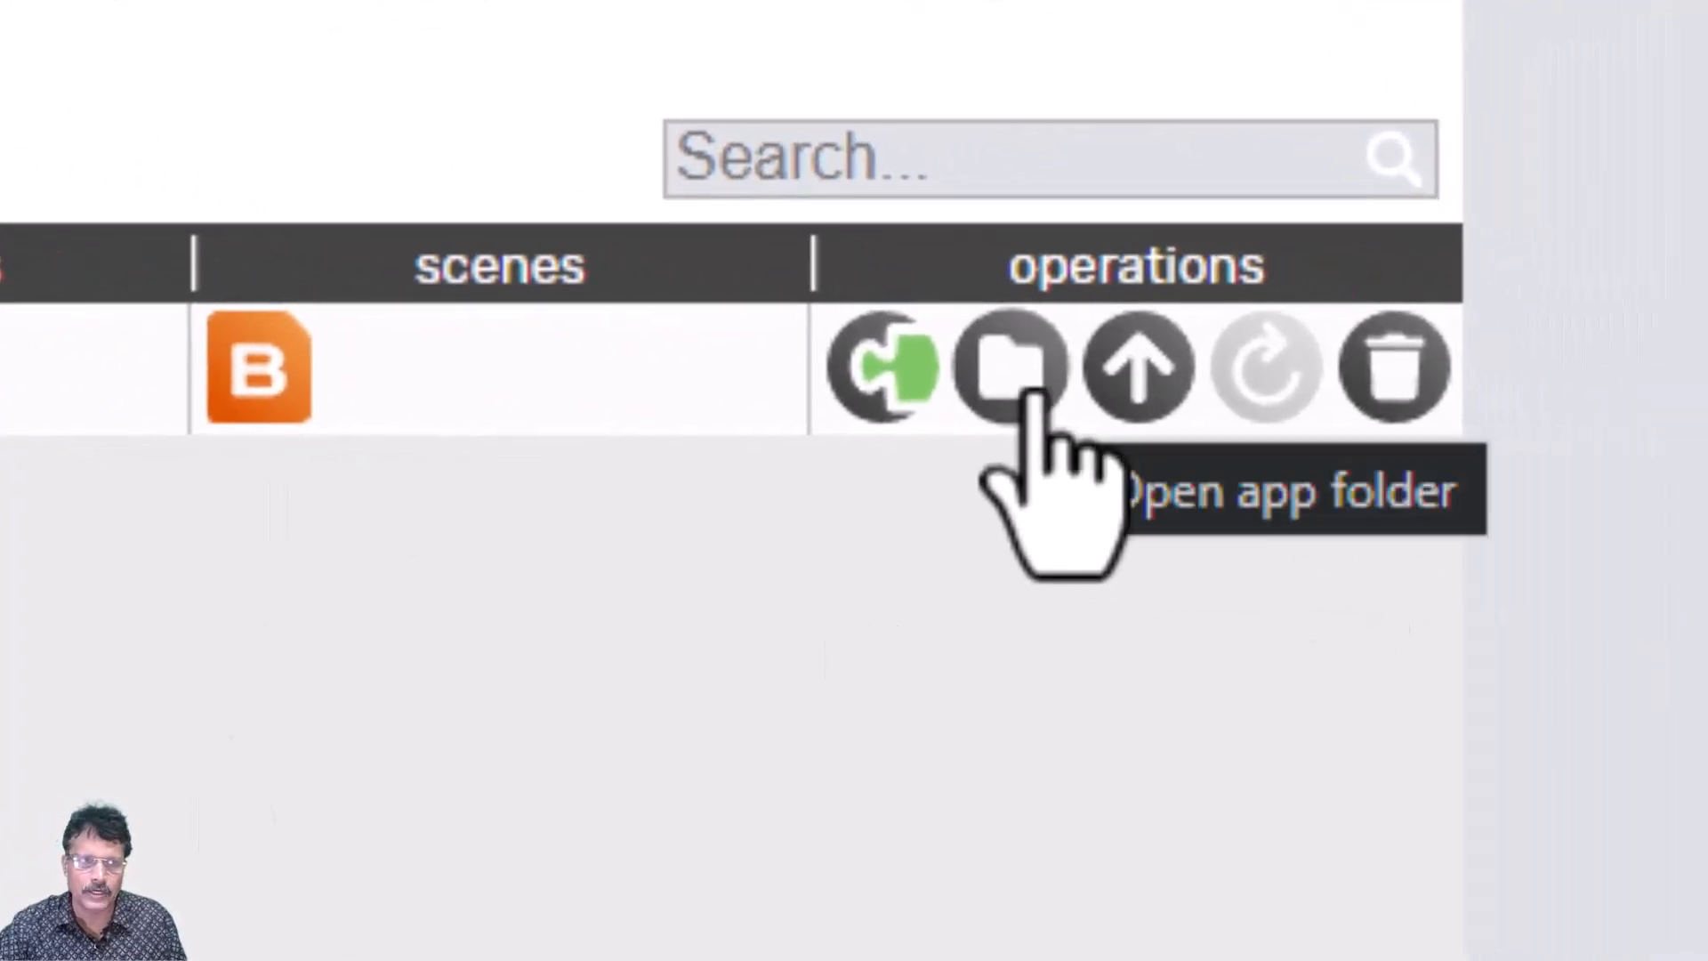
left_click(1032, 393)
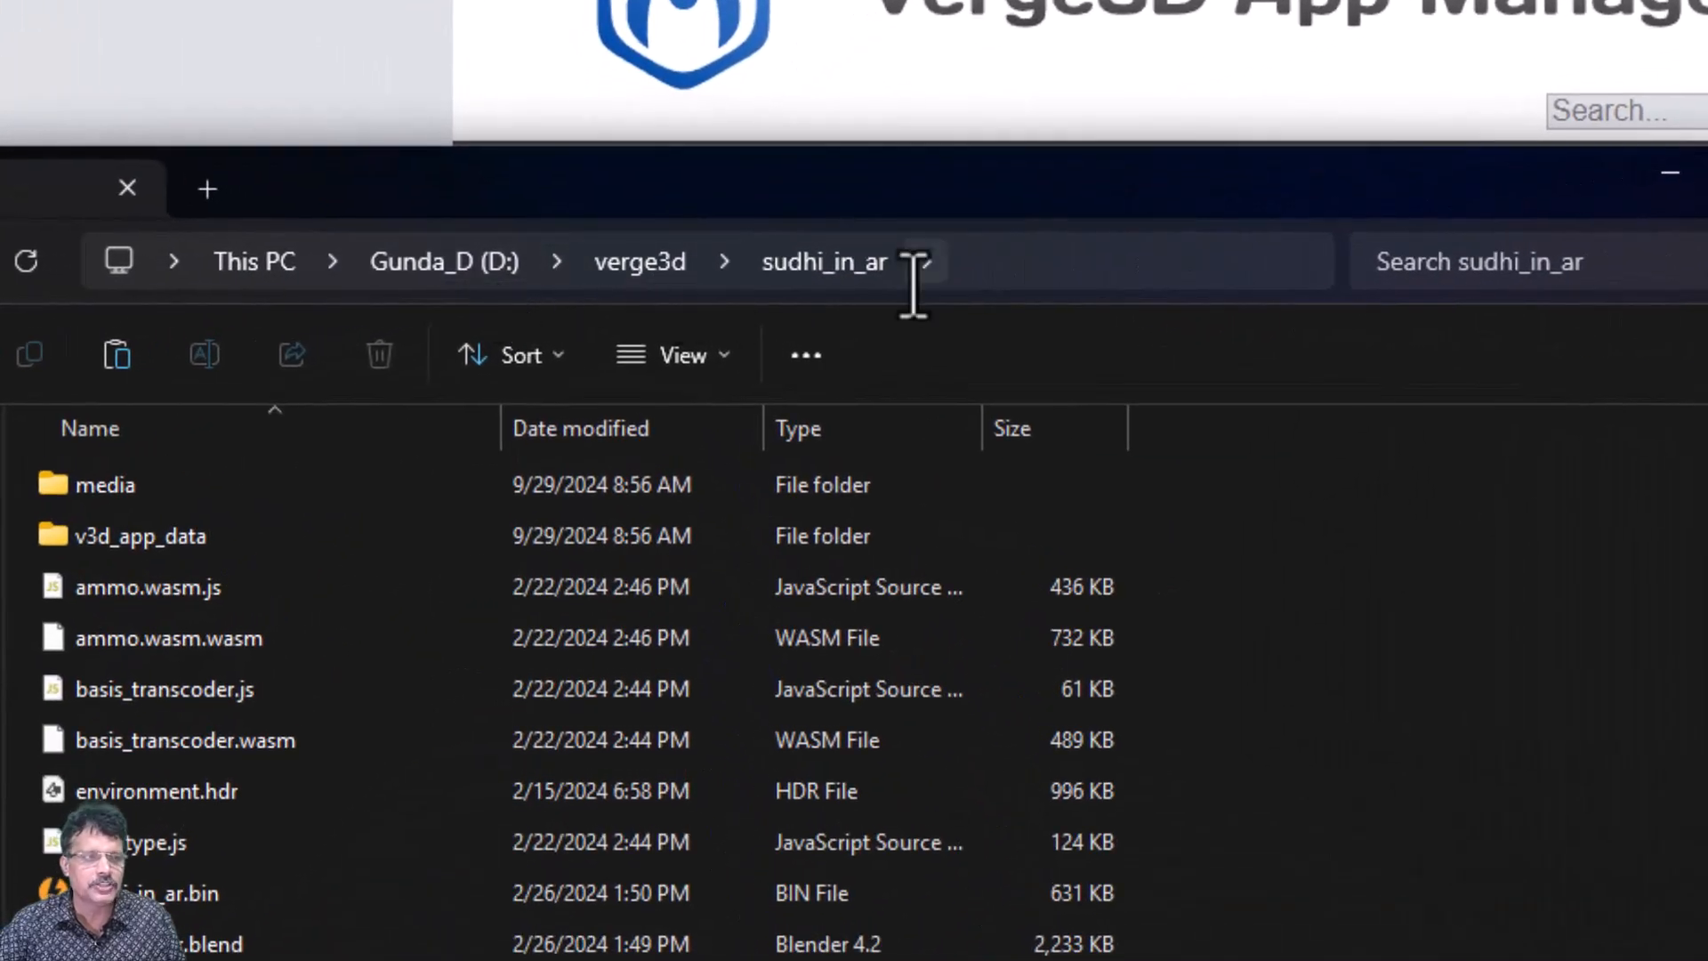
right_click(1281, 699)
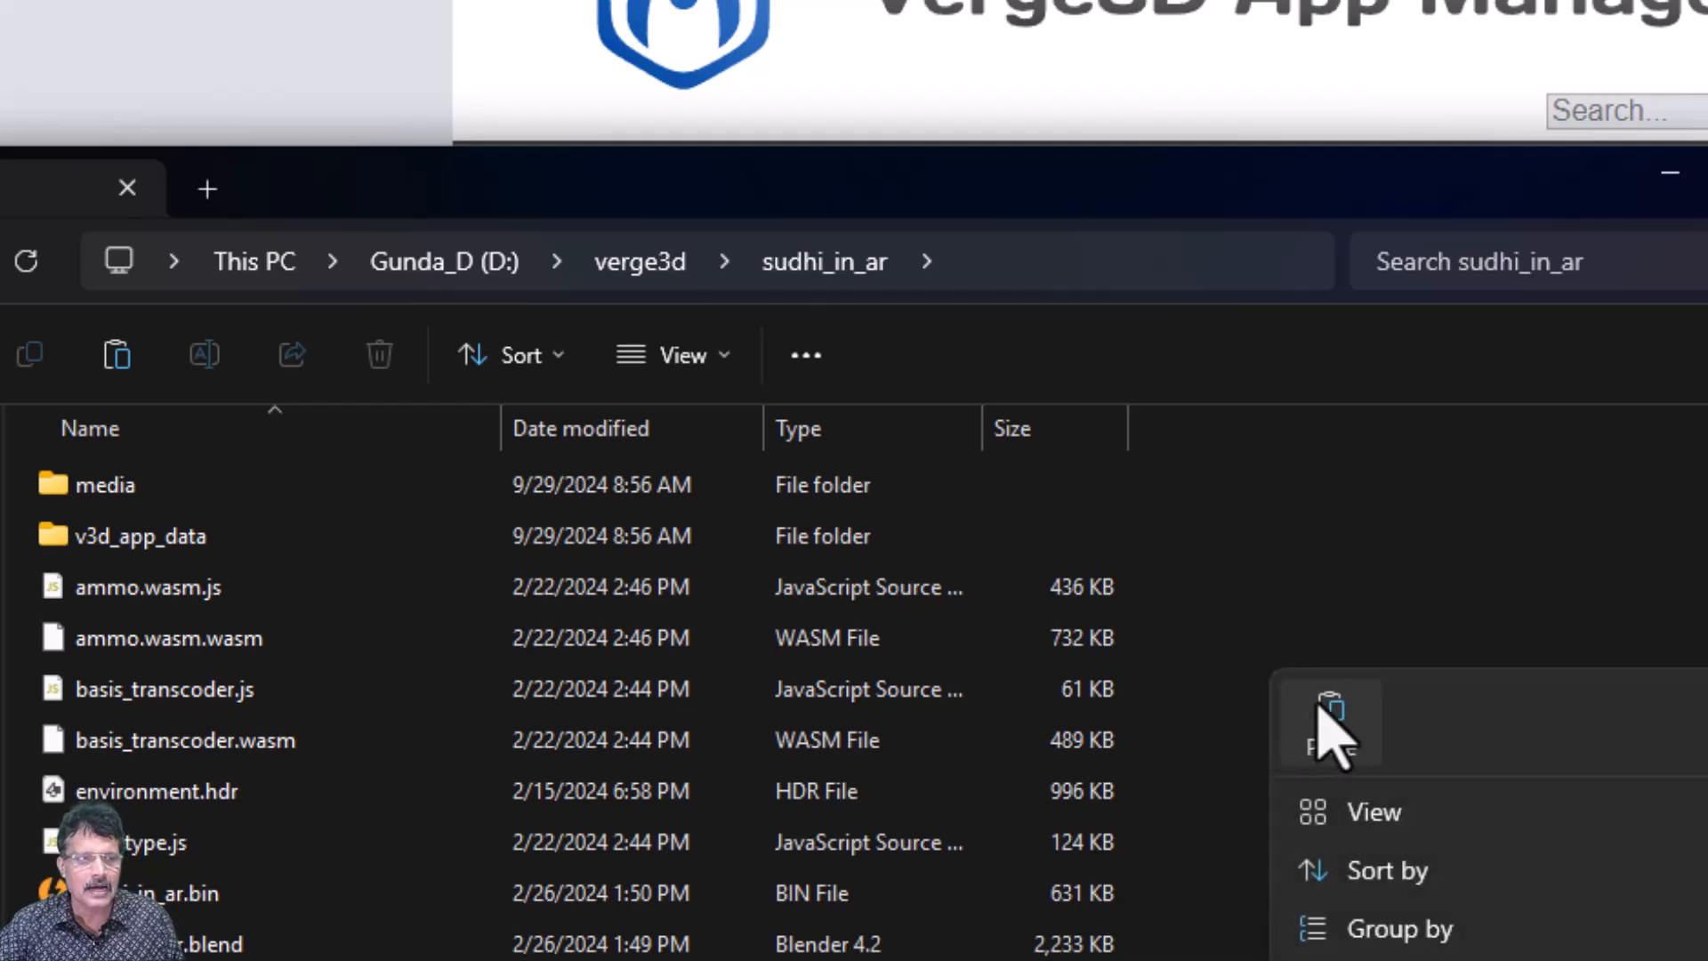
left_click(1325, 711)
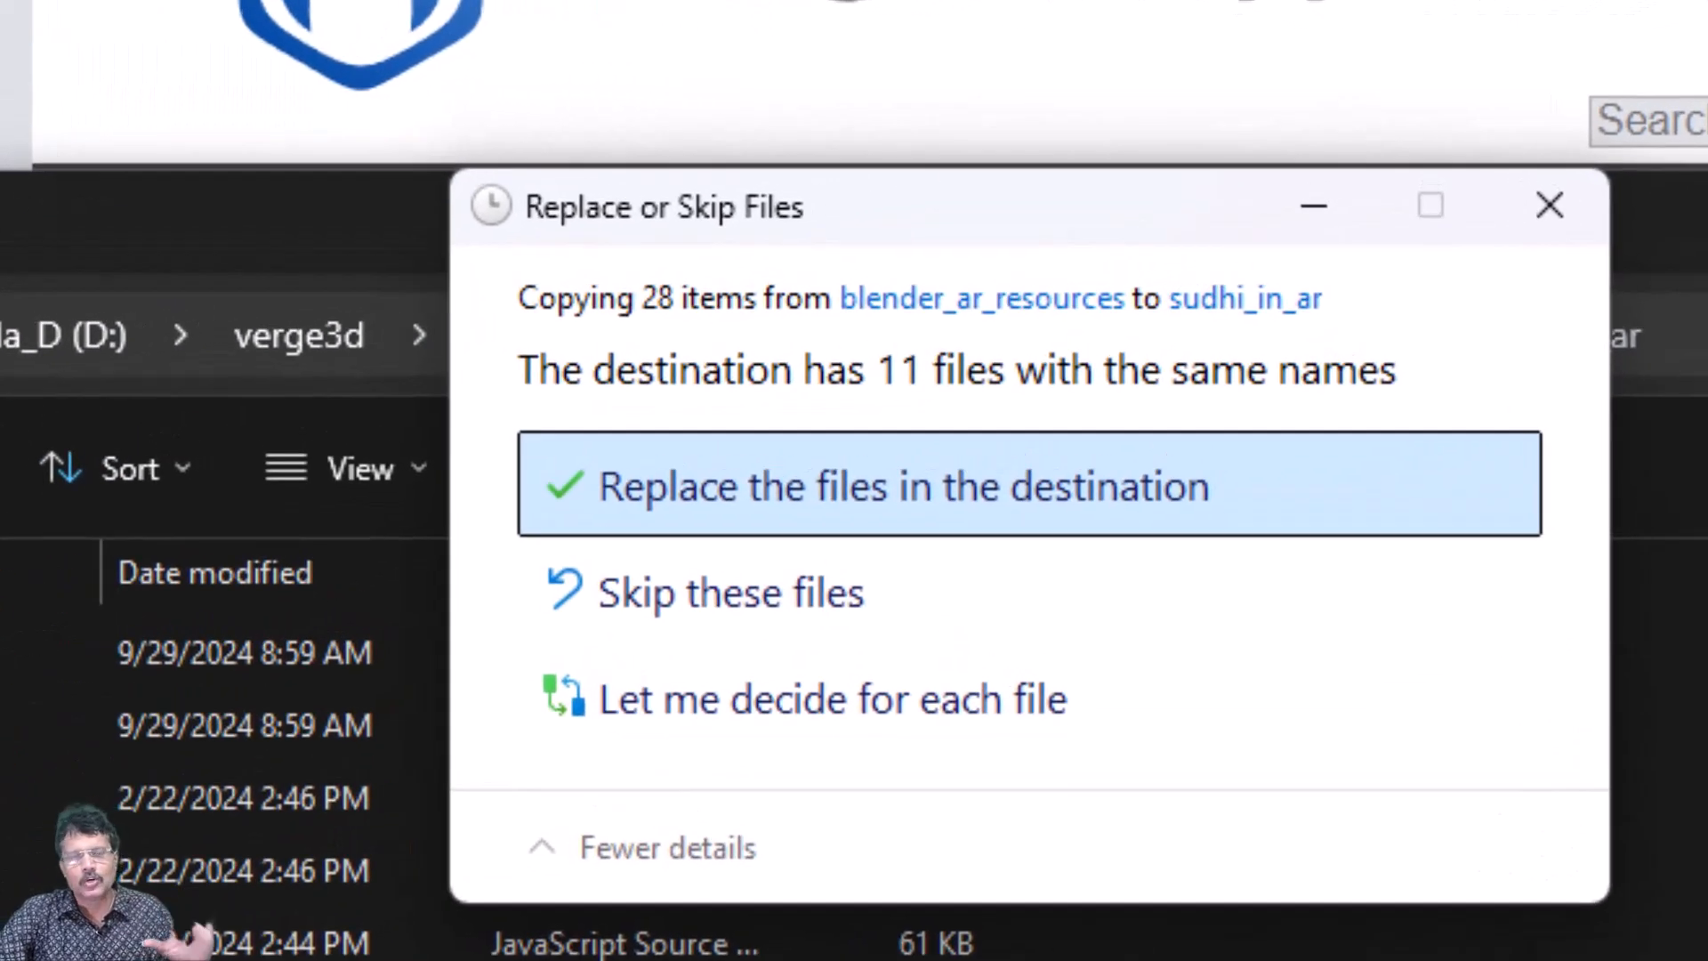
left_click(965, 487)
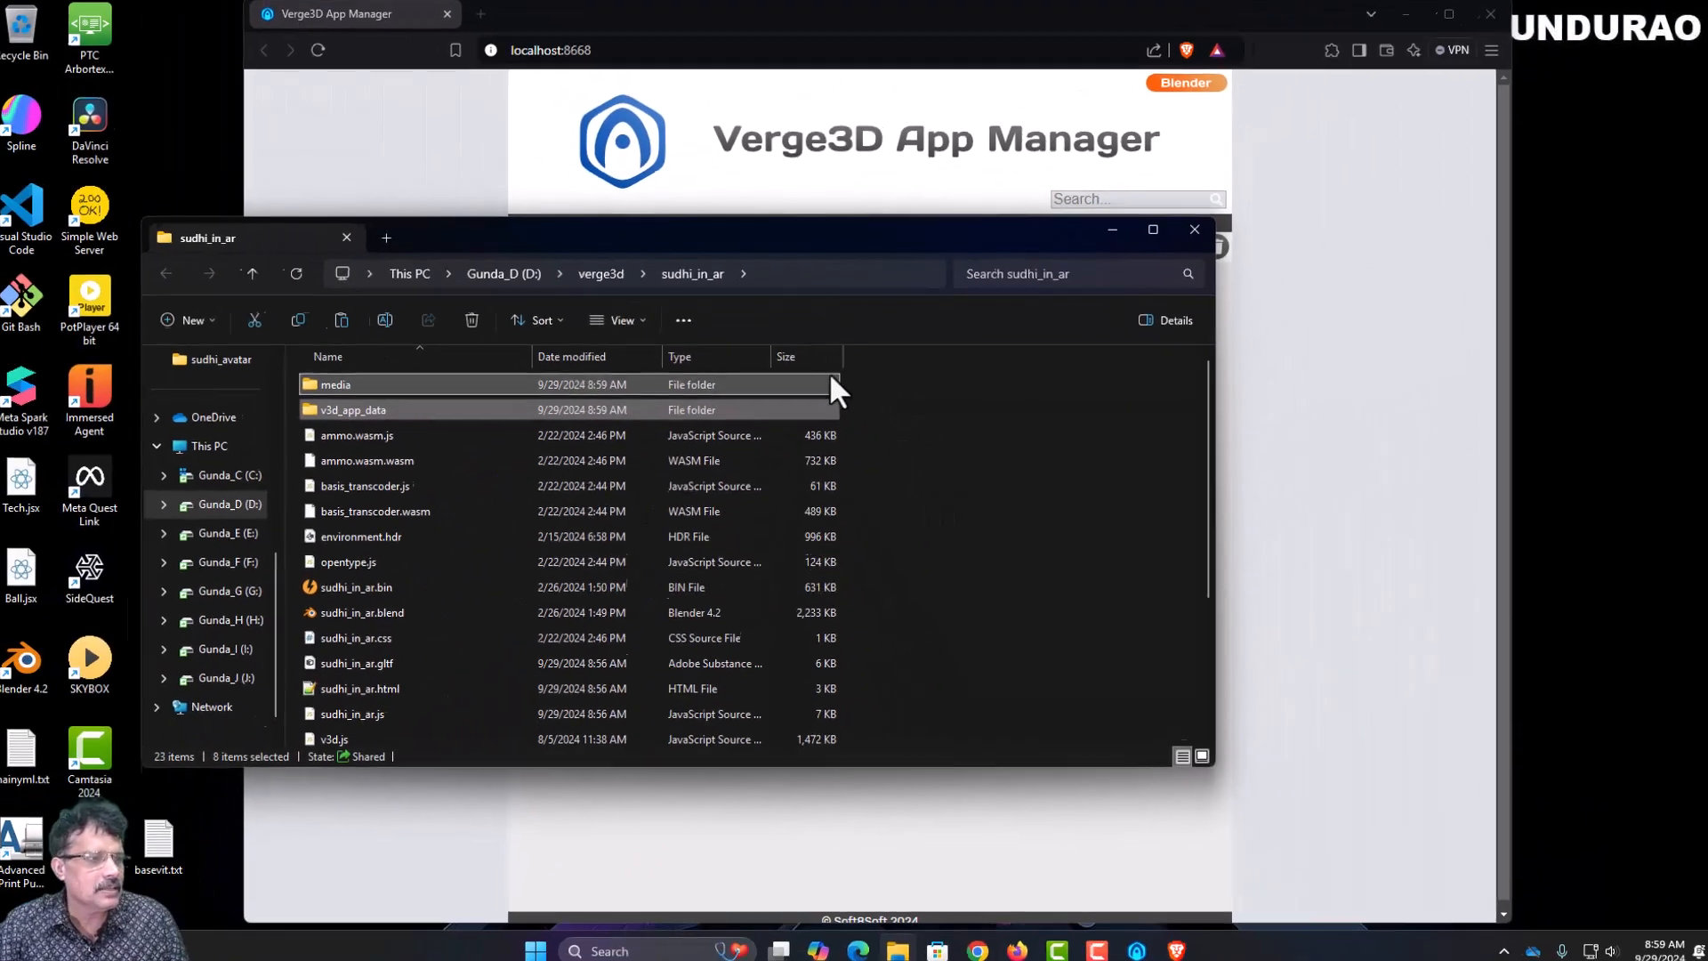
- Copy the base name sudhi_in_ar from the sudhi_in_ar.blend file without renaming the file
scroll(728, 532, "down", 3)
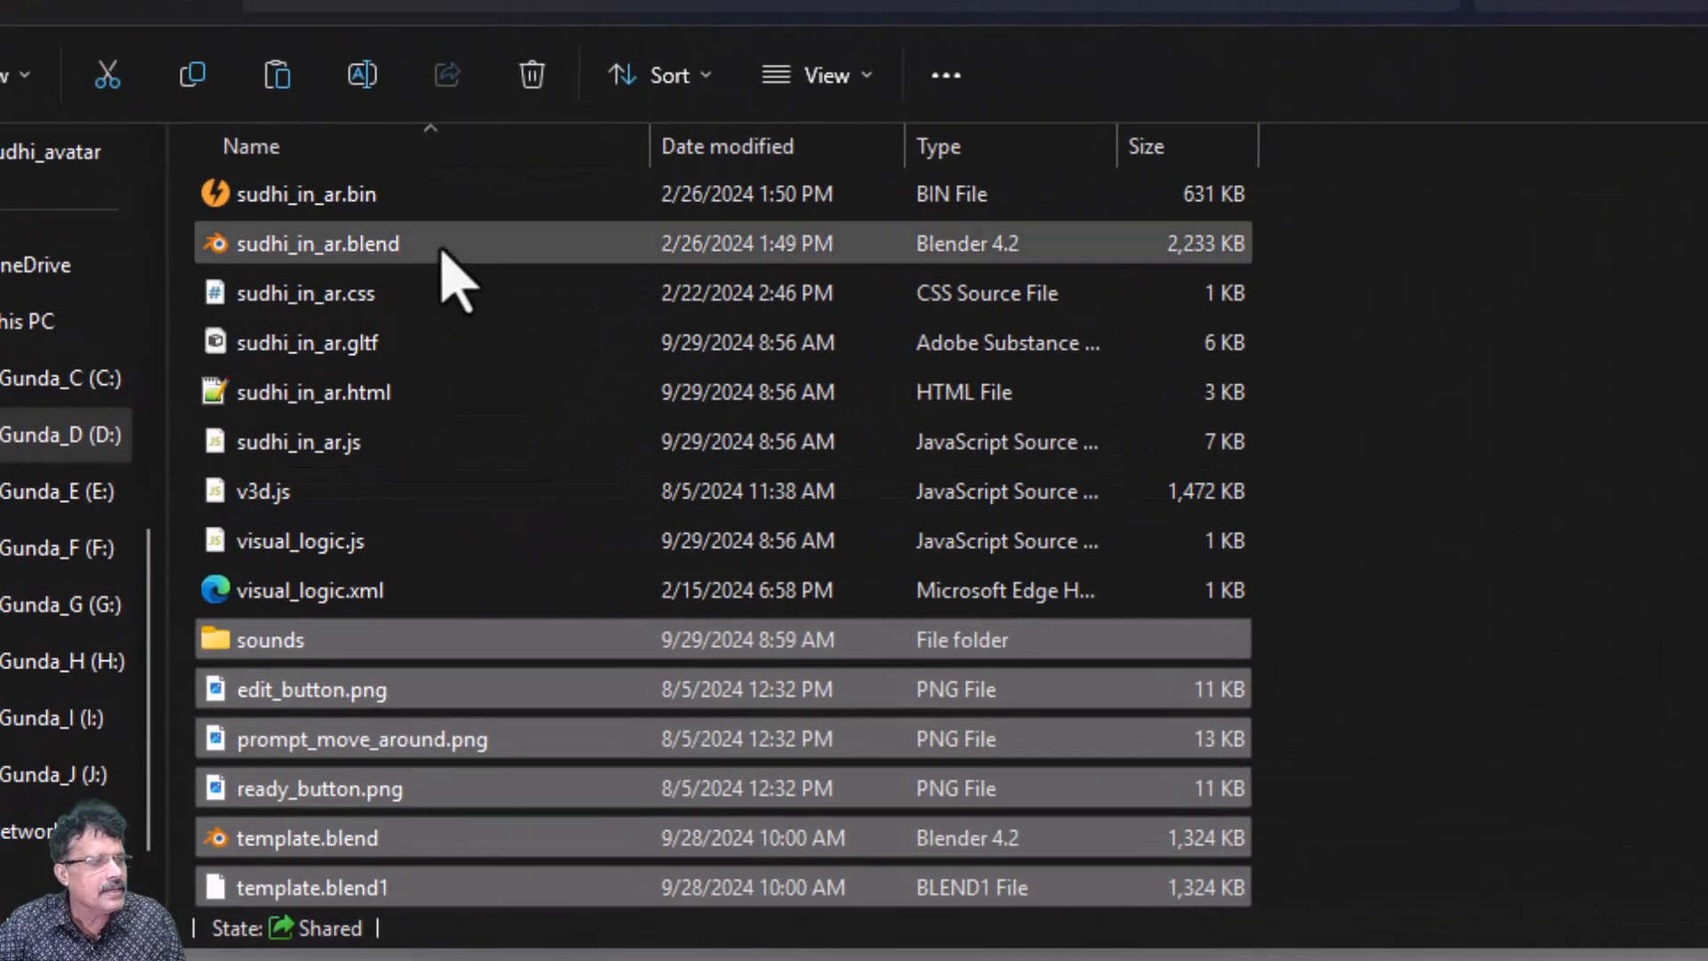
left_click(442, 242)
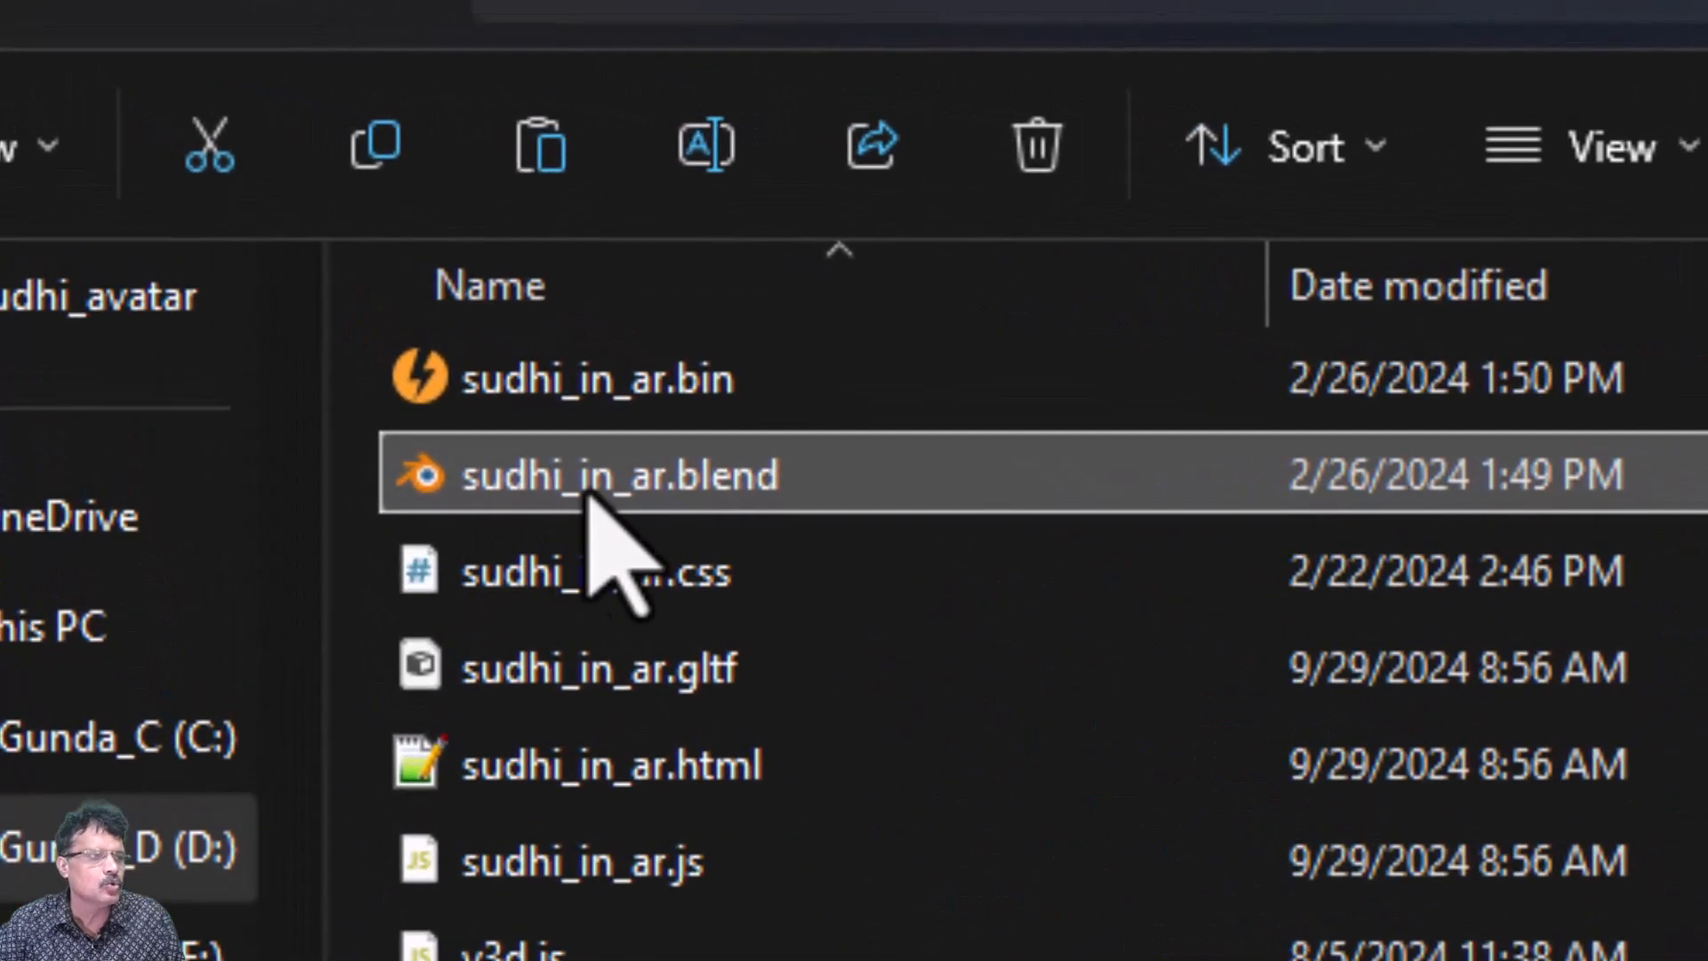
right_click(658, 480)
left_click(1235, 574)
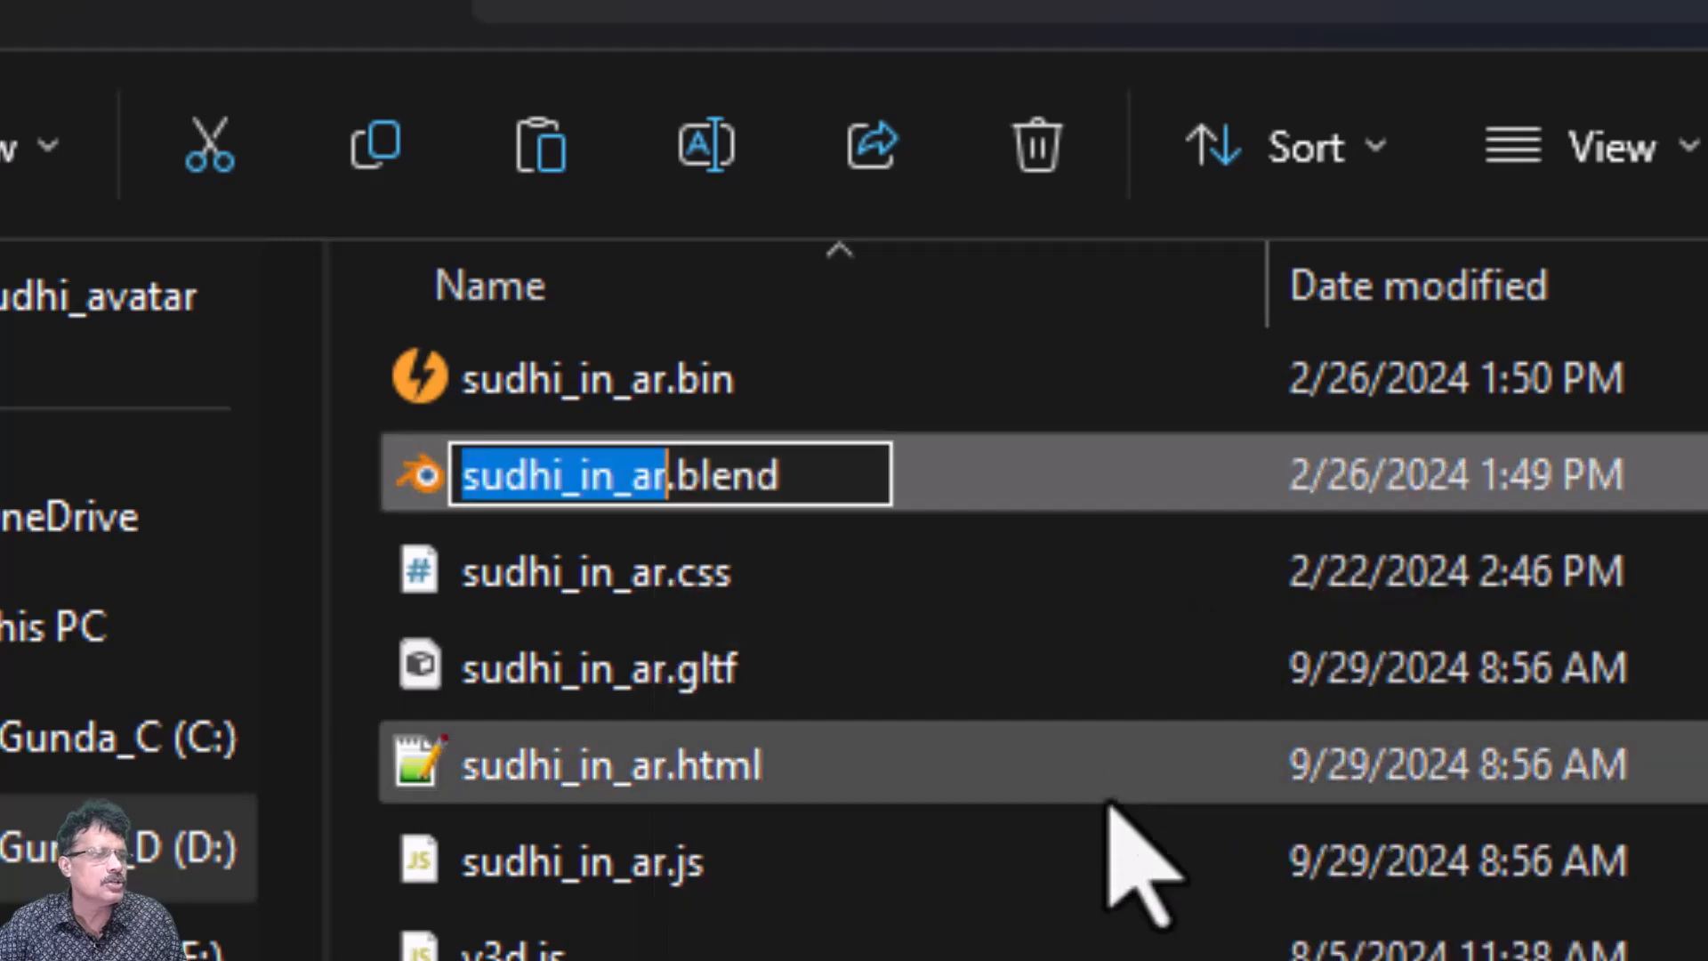
right_click(580, 475)
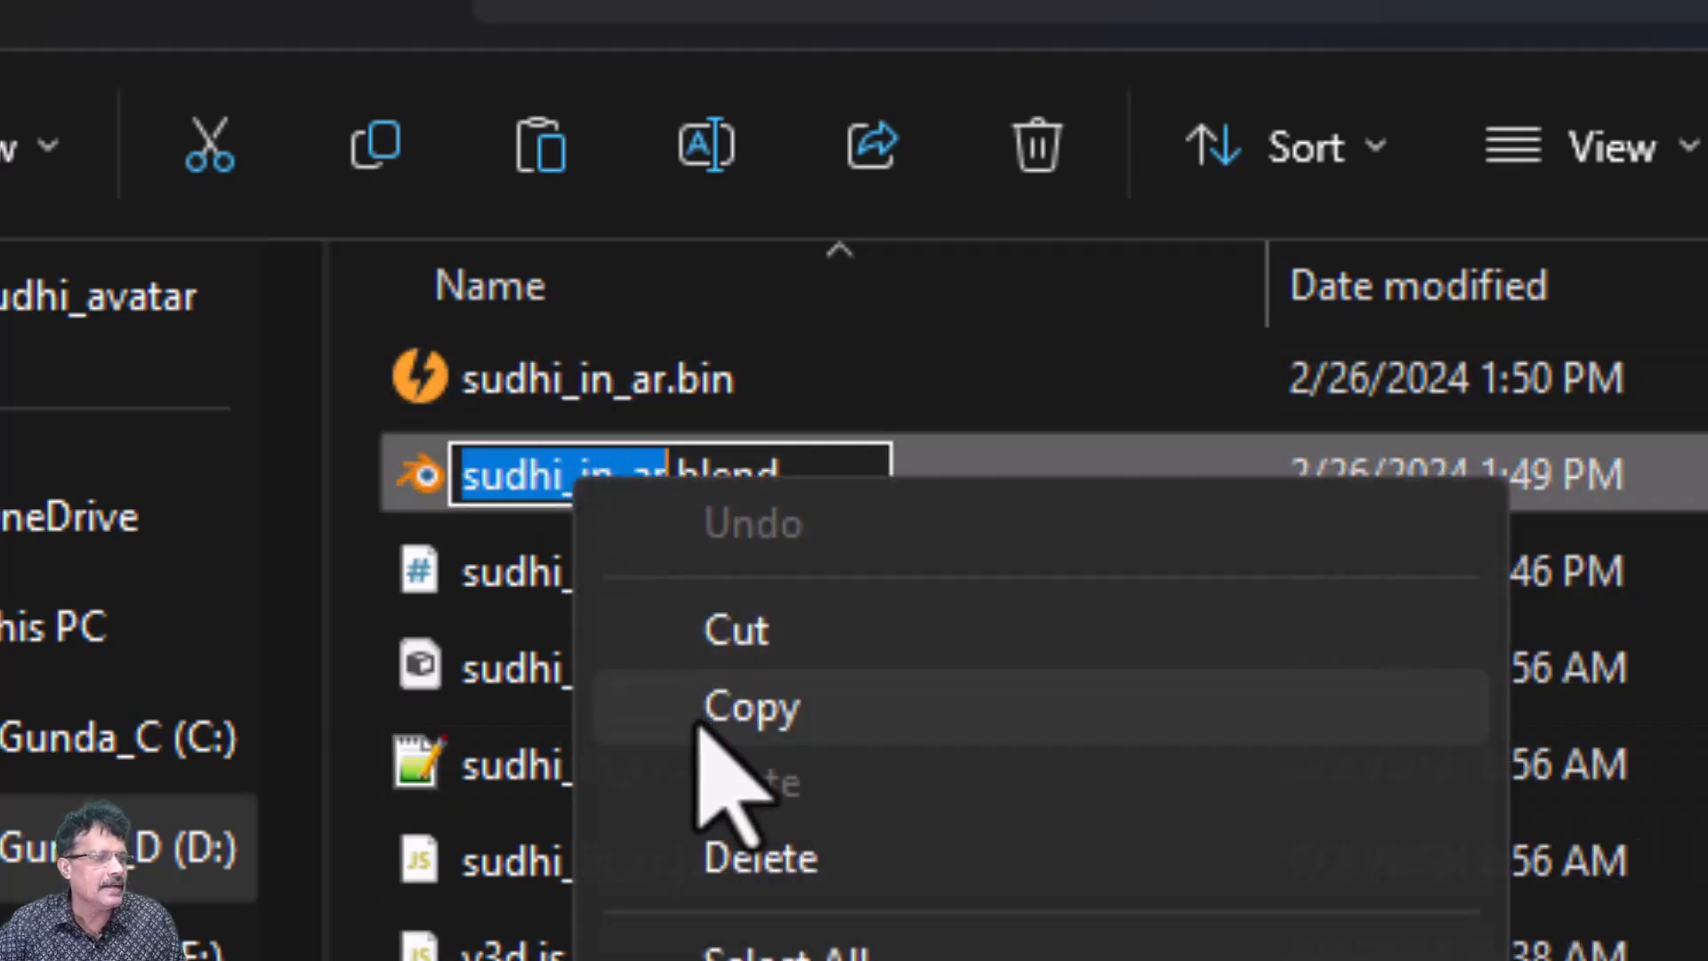
left_click(699, 727)
key("Escape")
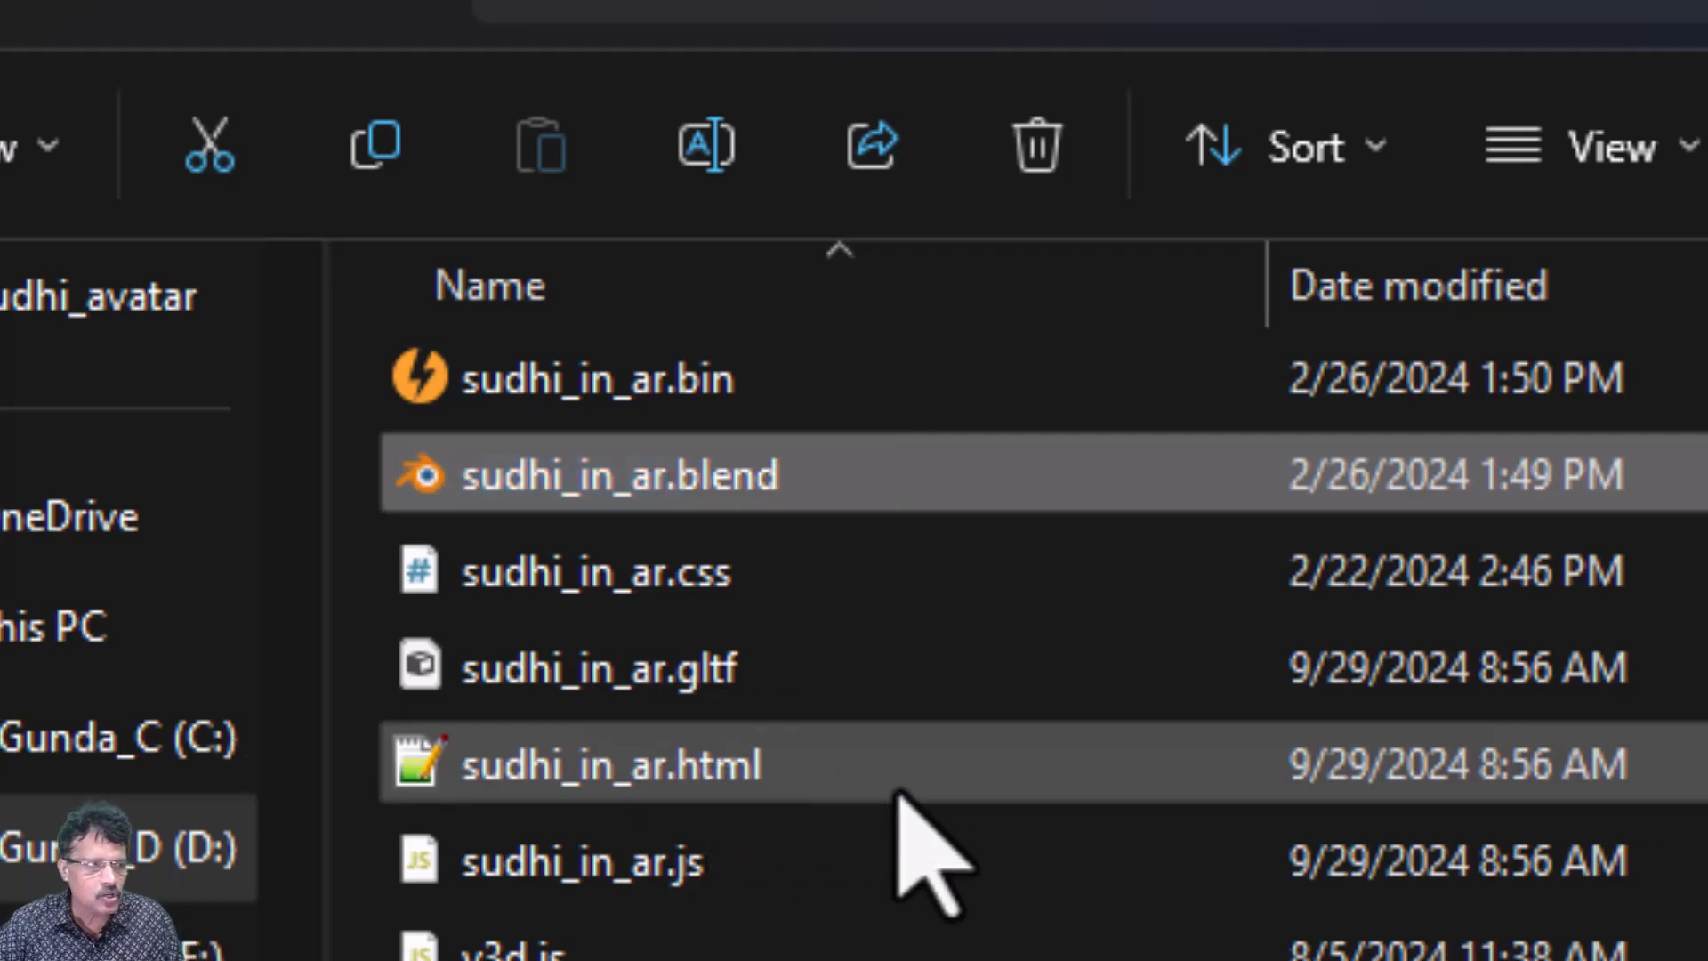
- Delete the original sudhi_in_ar.blend file from the app folder
left_click(763, 485)
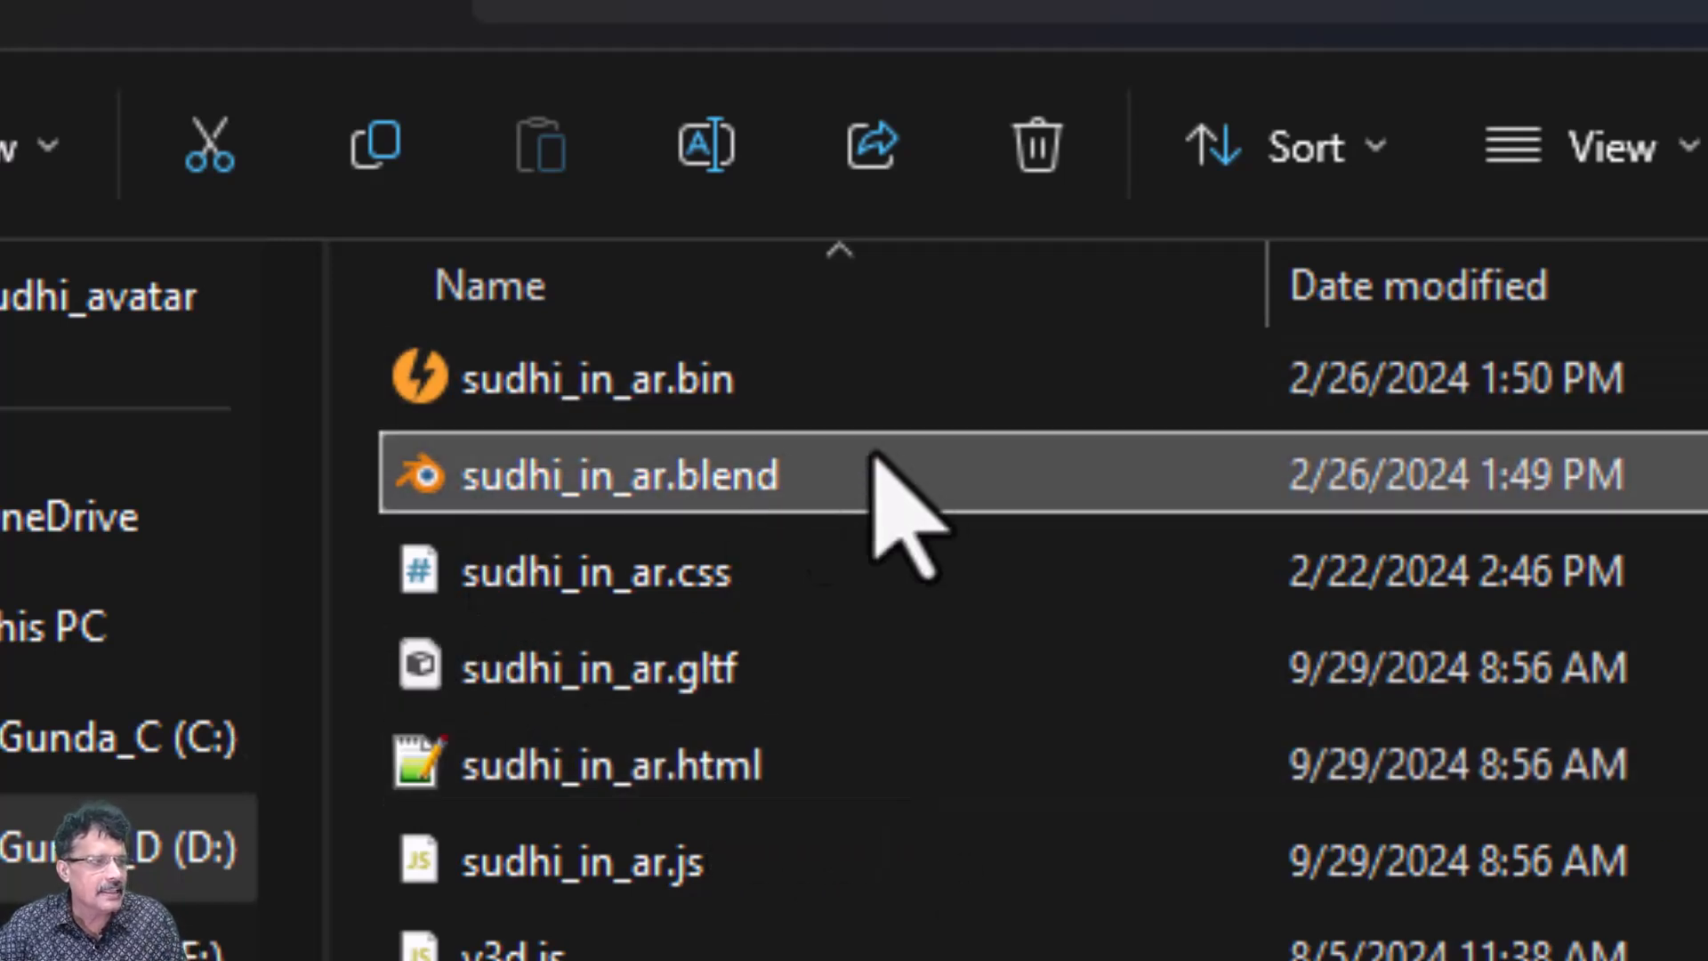
right_click(822, 489)
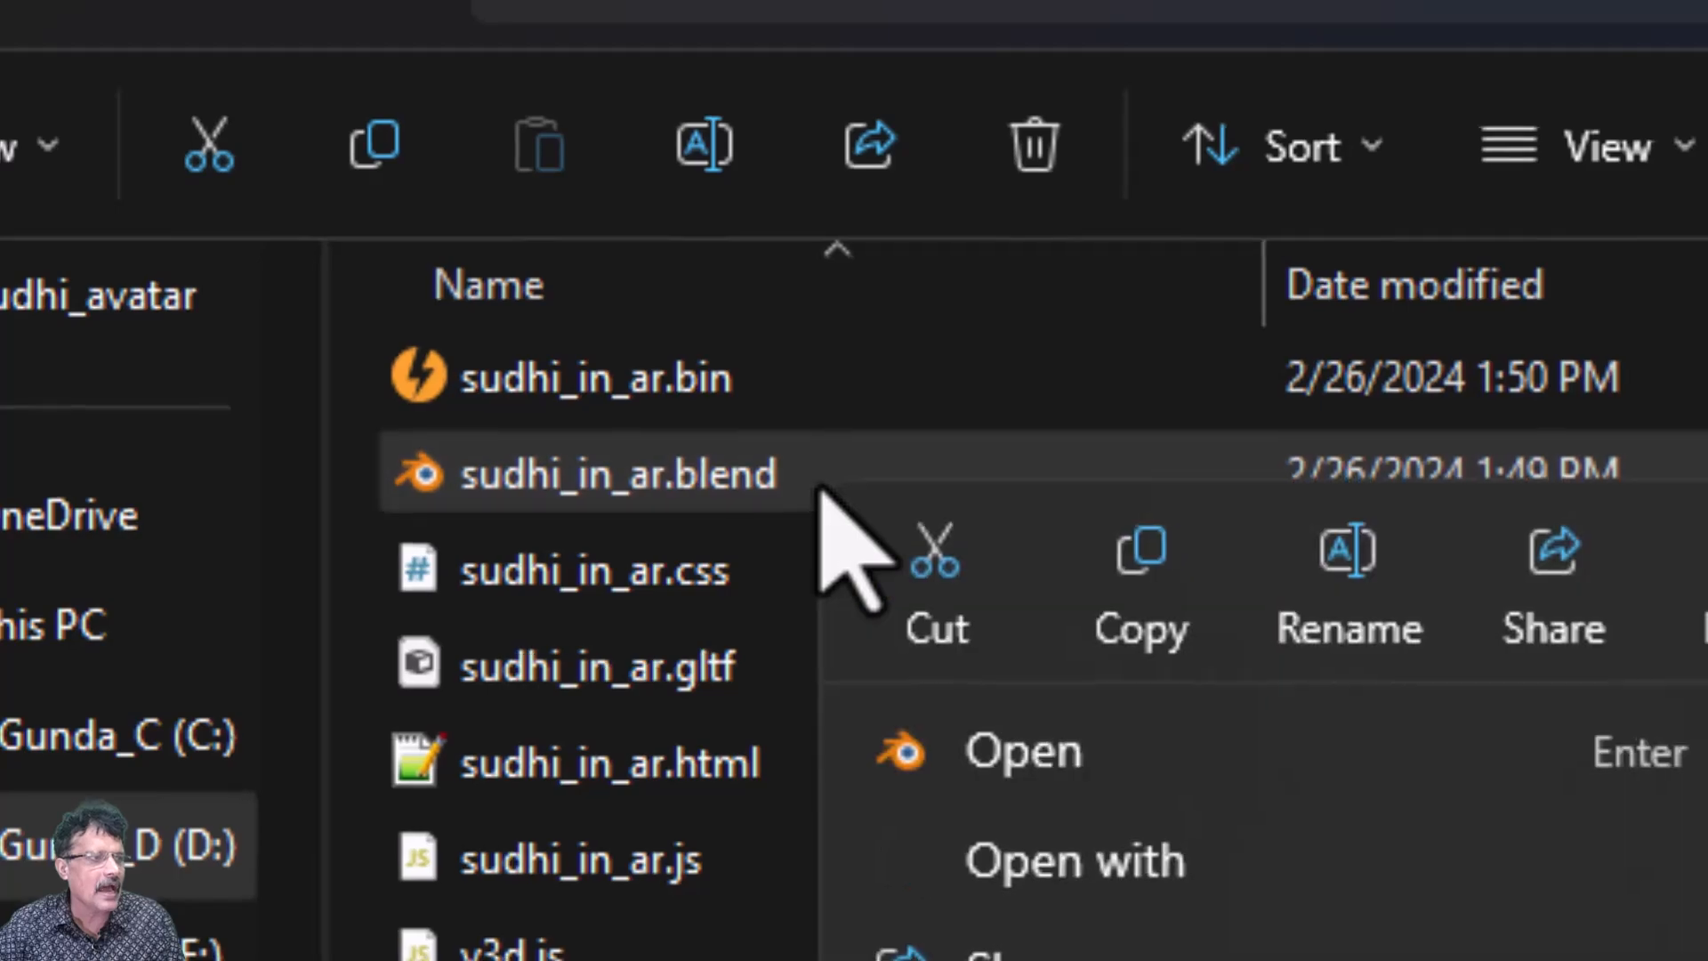
left_click(1495, 476)
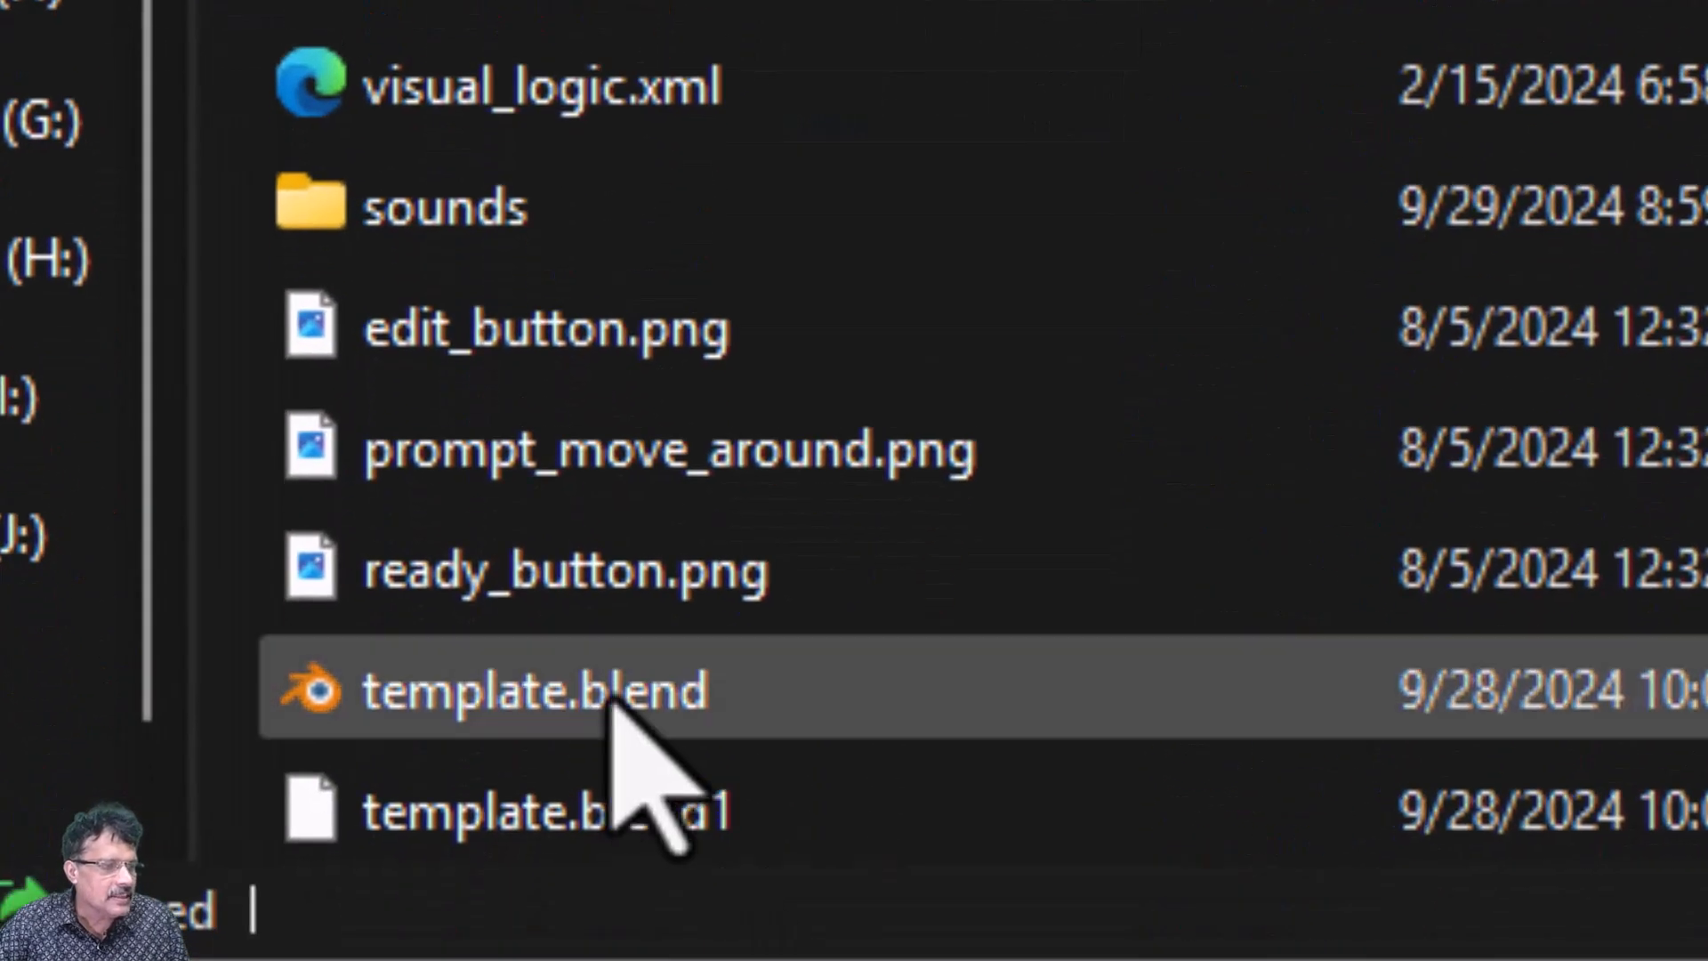
- Rename template.blend in the app folder to sudhi_in_ar.blend using the copied base name
left_click(614, 694)
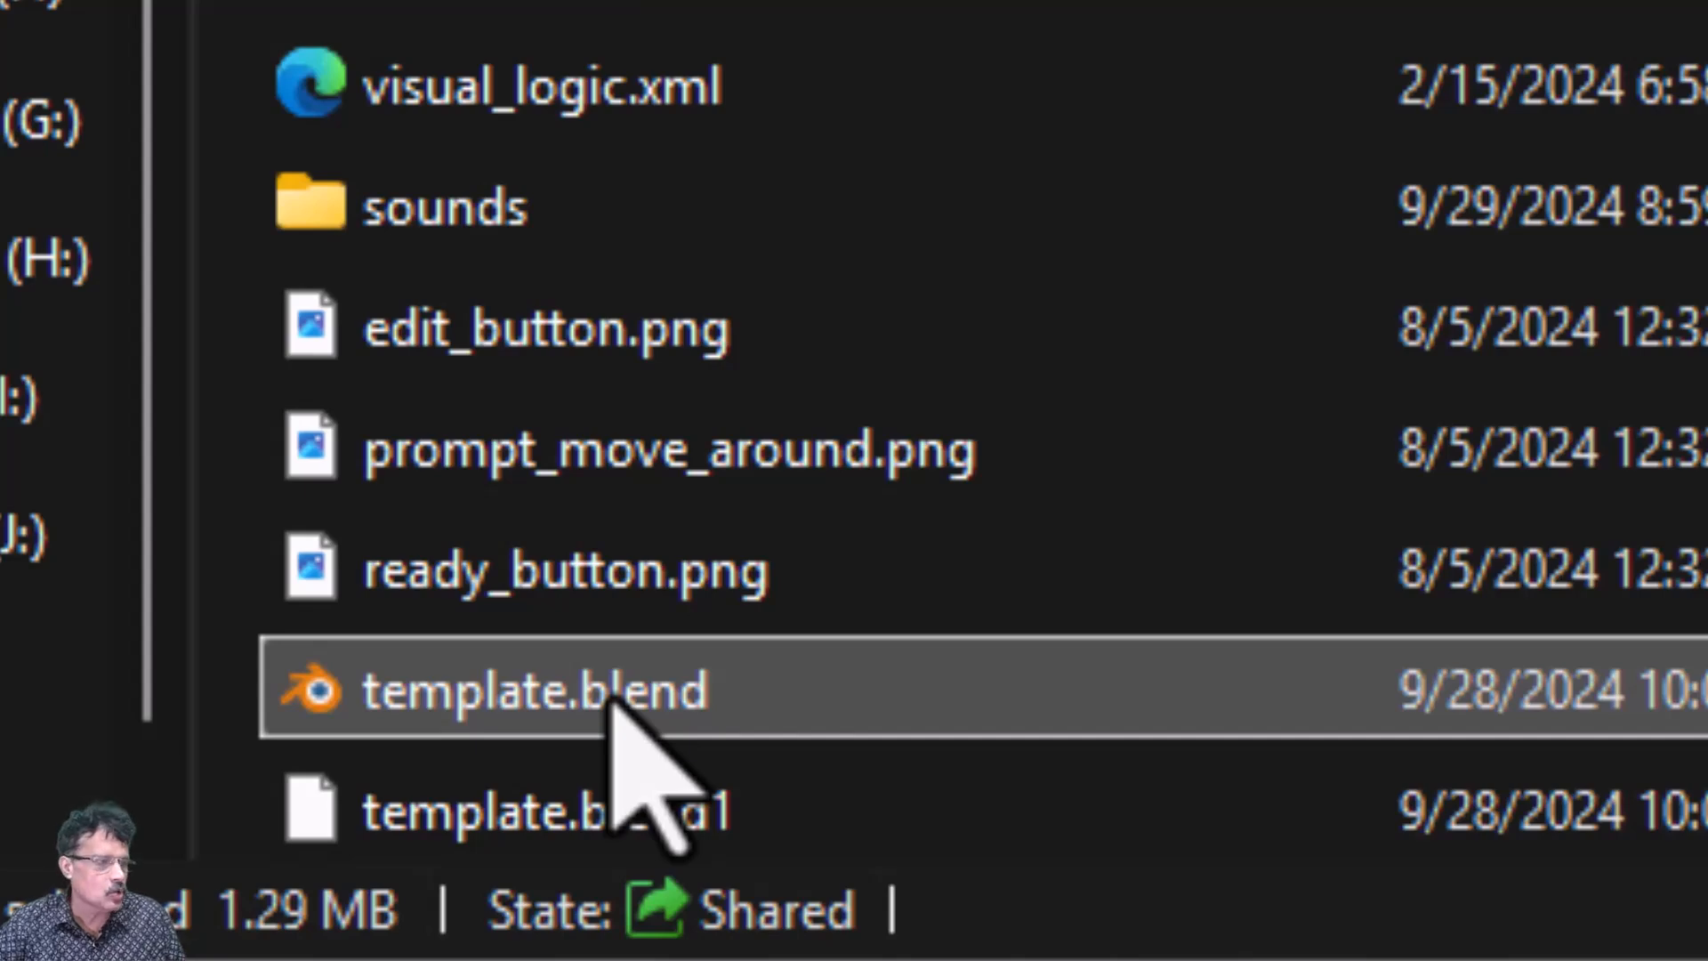
right_click(616, 696)
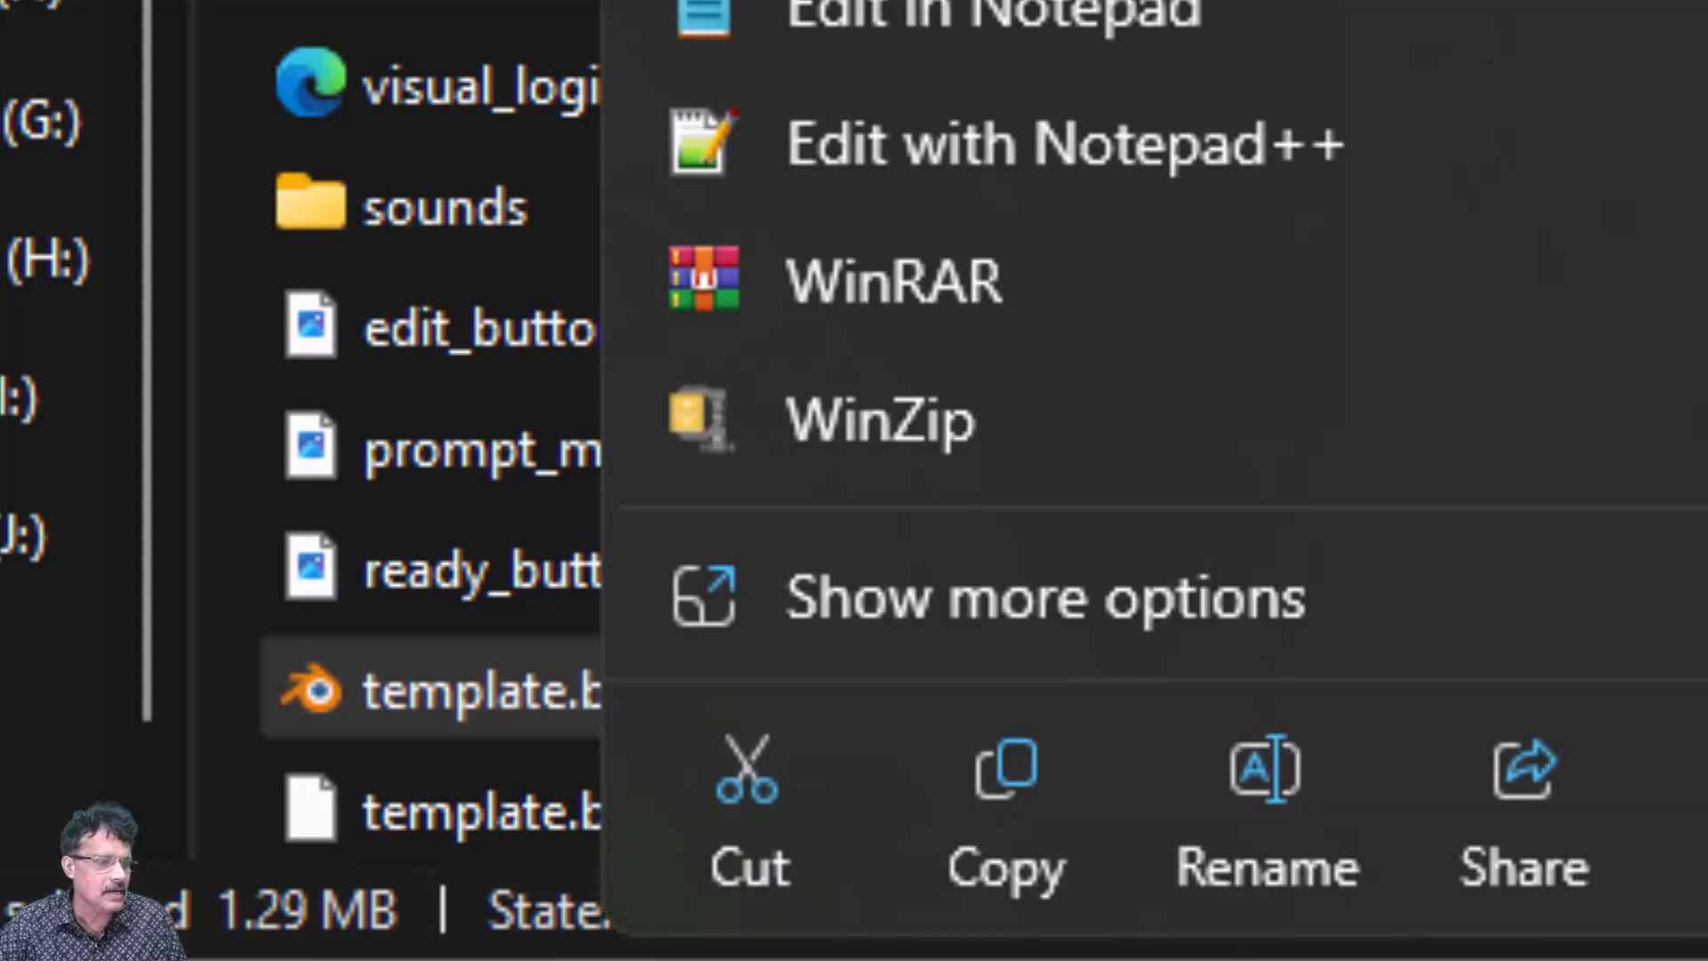
left_click(1273, 752)
type("sudhi_in_ar")
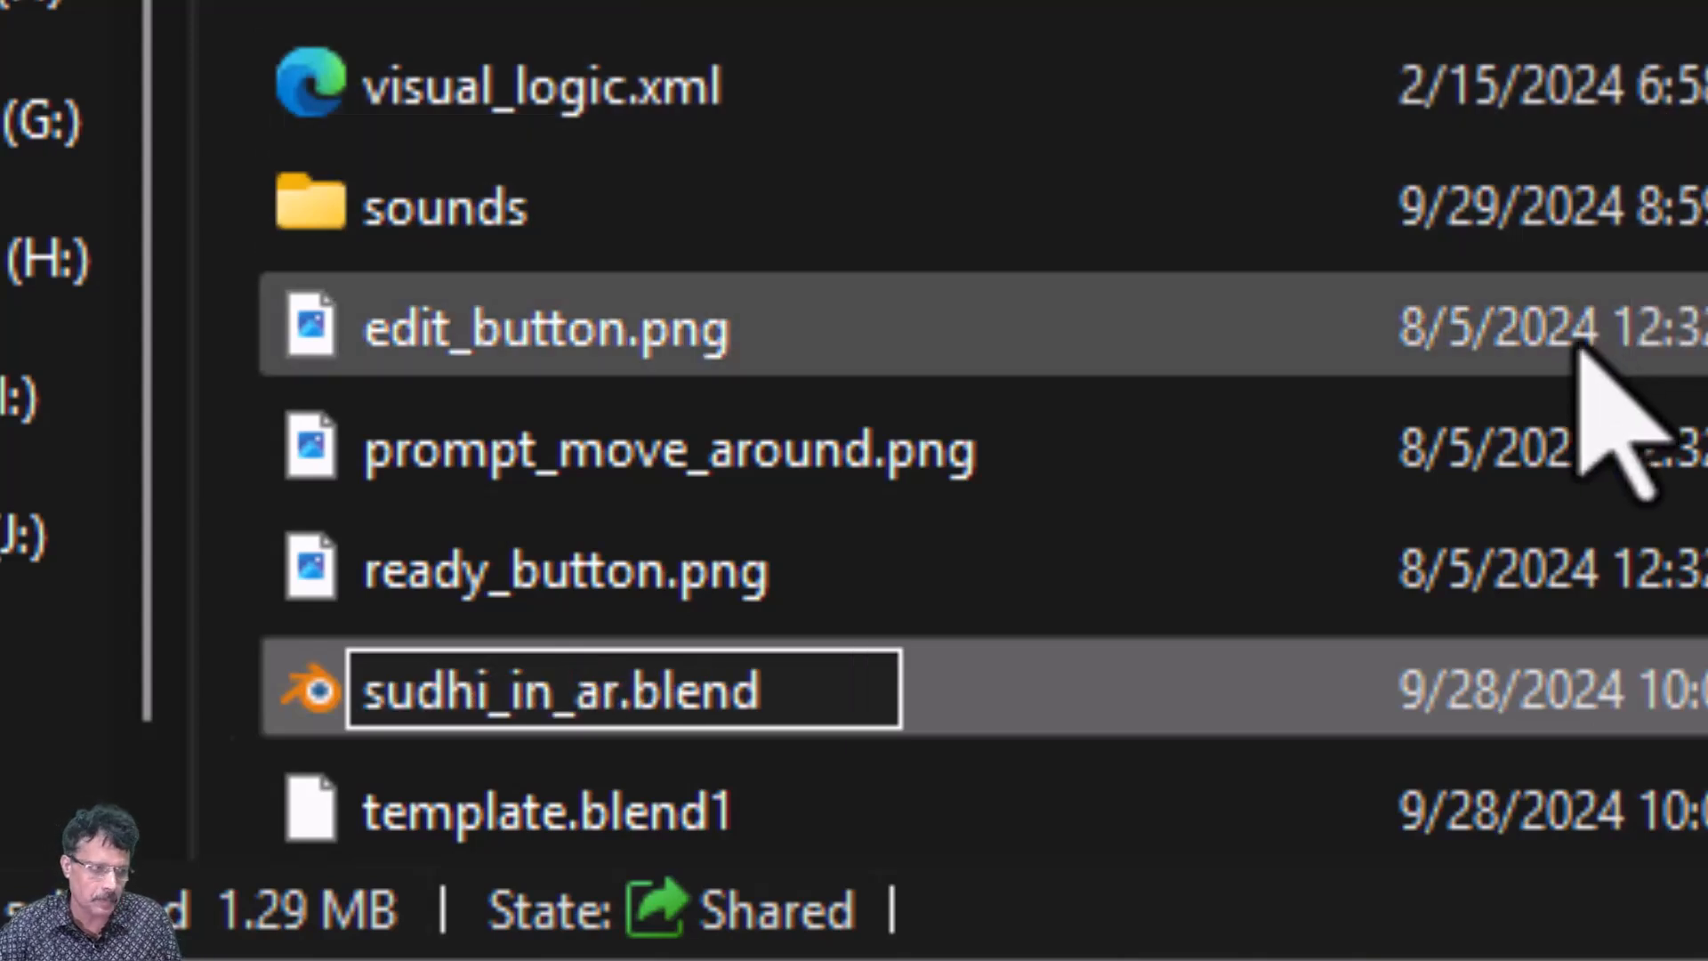
left_click(1704, 676)
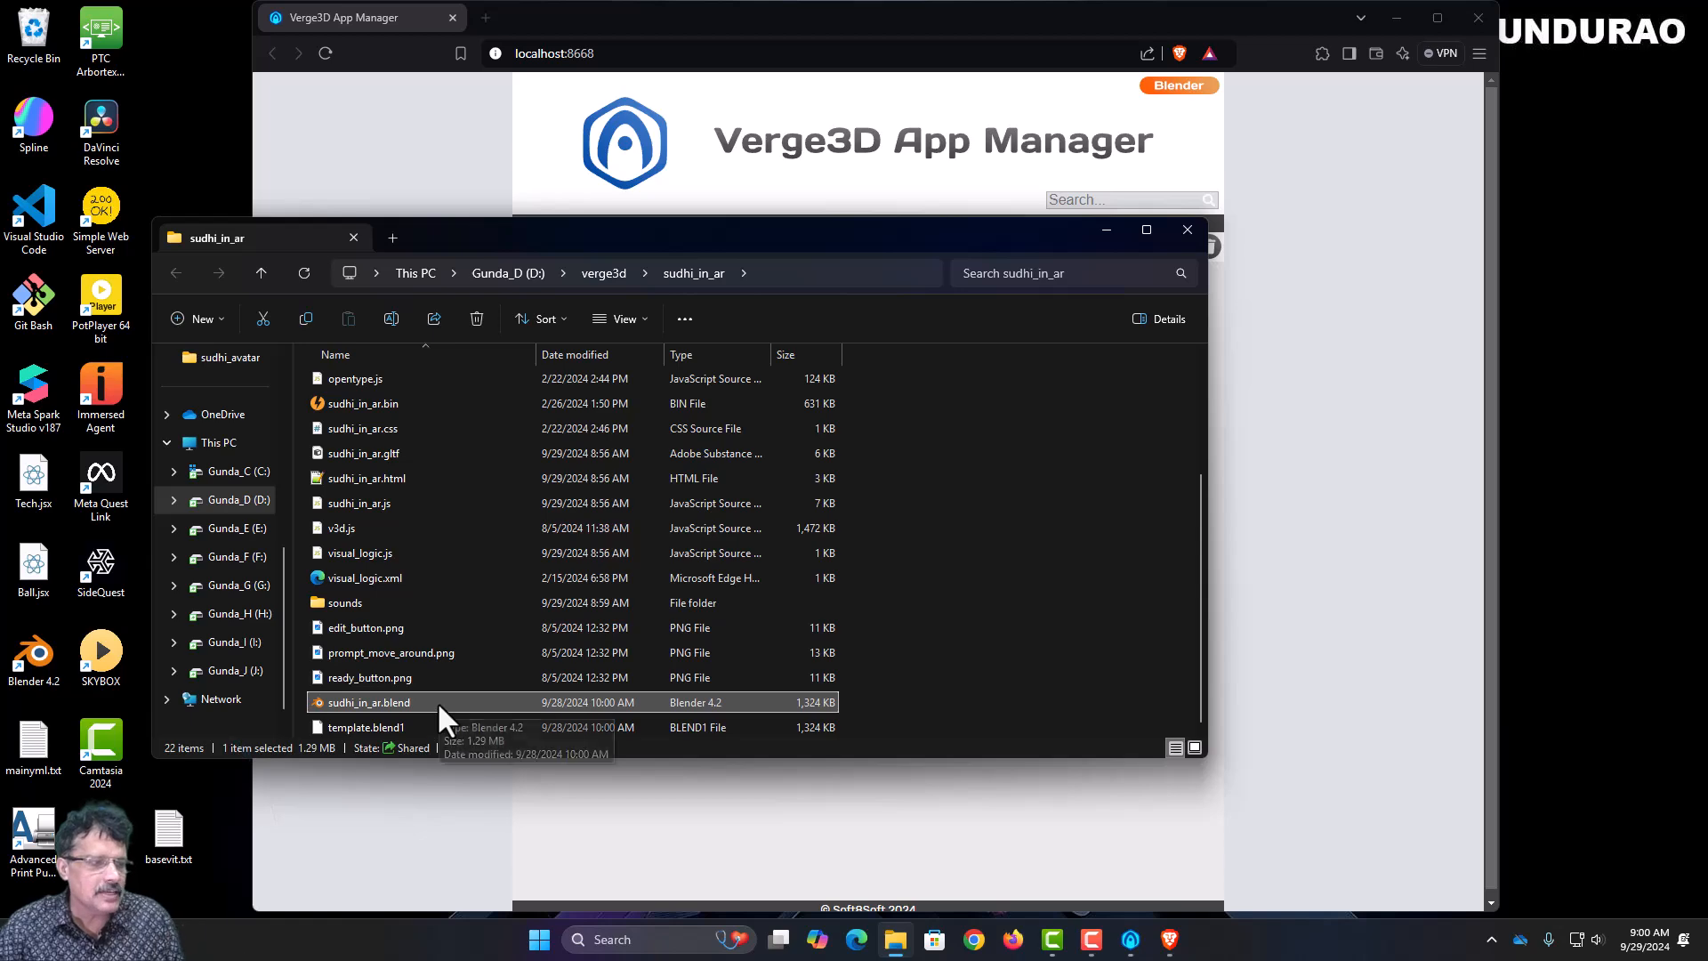
- Open the renamed sudhi_in_ar.blend in Blender and collapse the helpers collection in the scene hierarchy
double_click(436, 701)
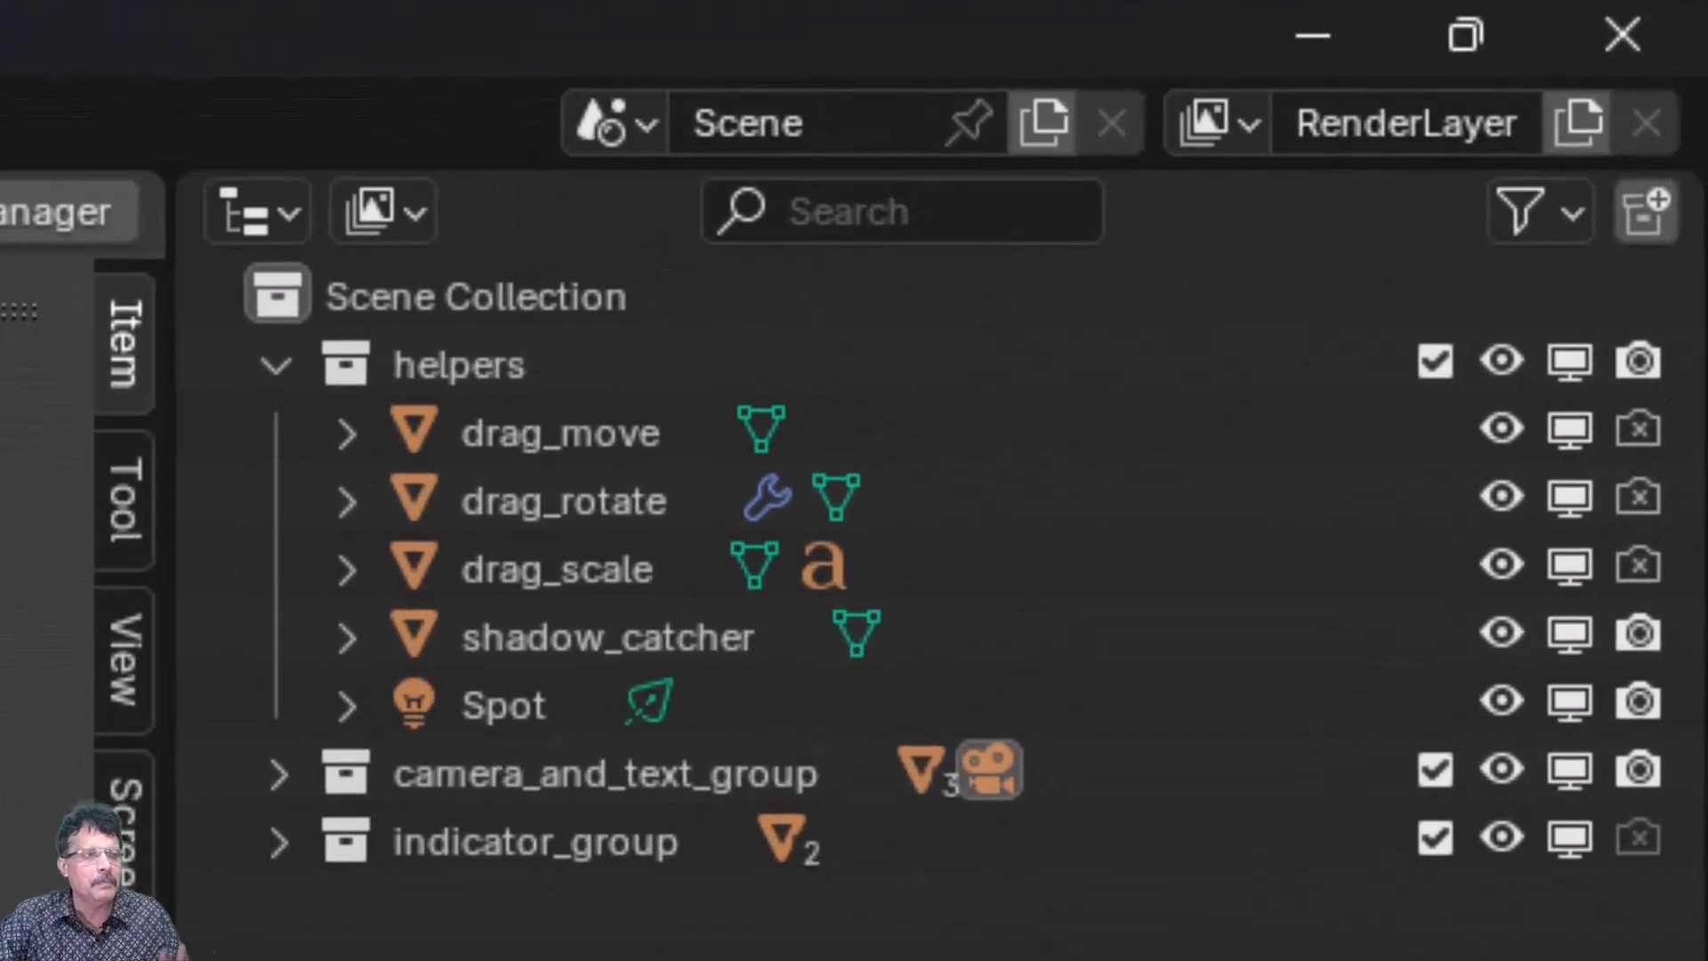
left_click(266, 365)
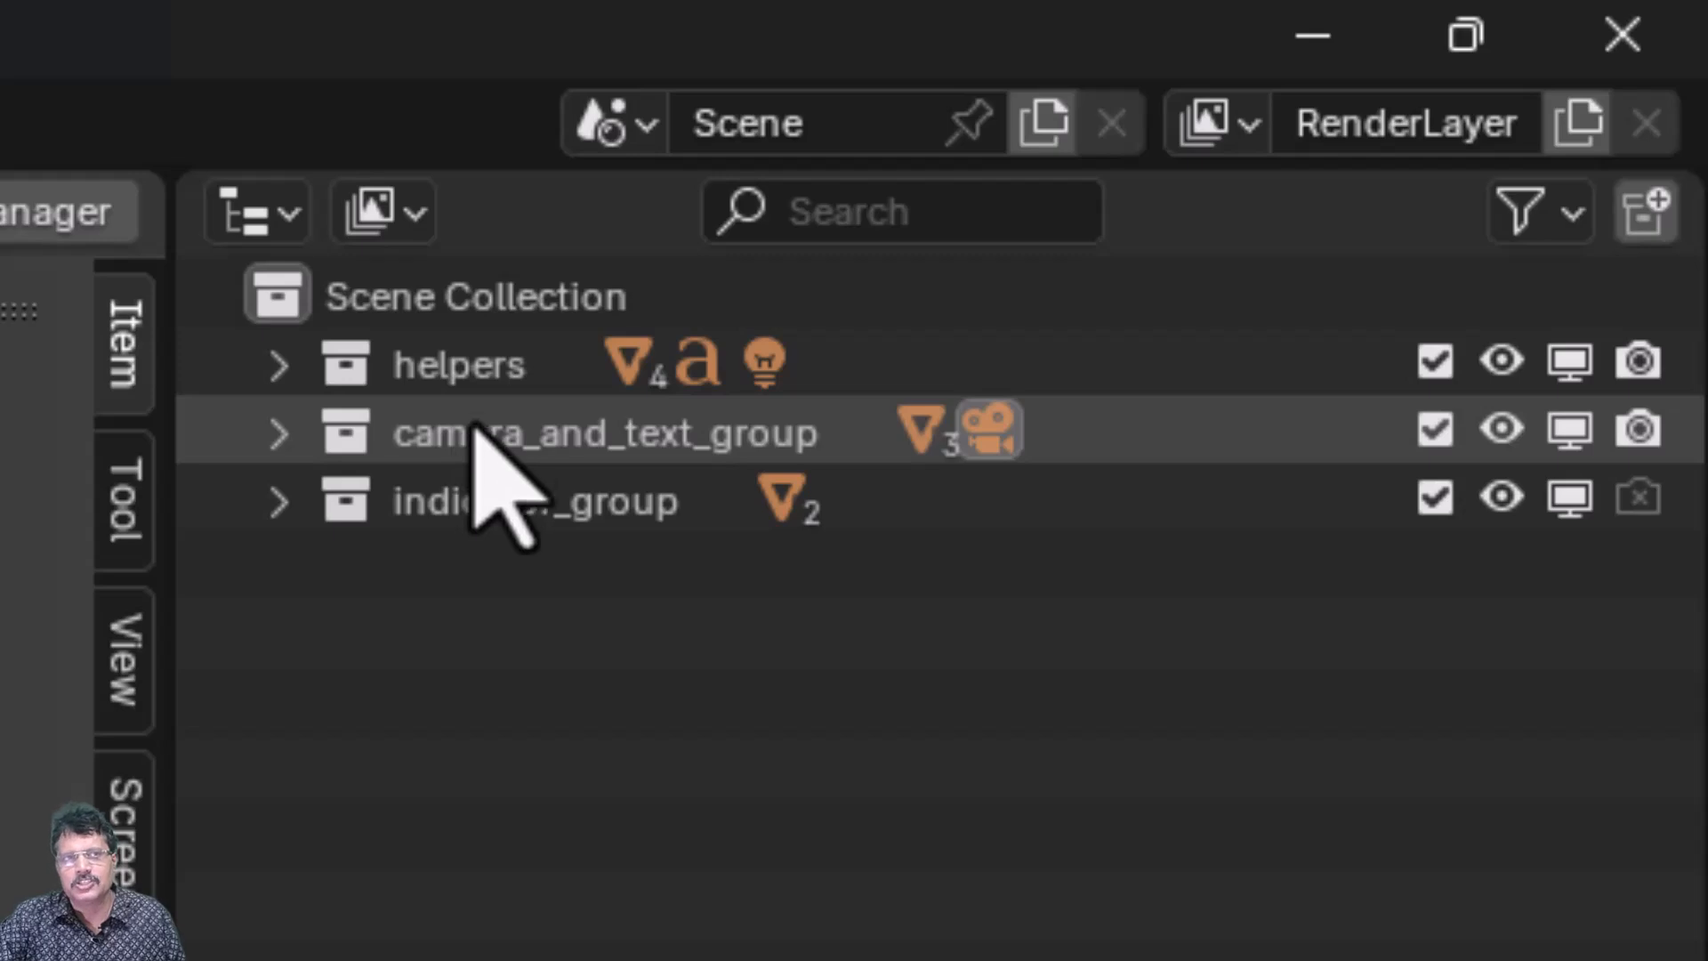
- Examine the drag, shadow_catcher and Spot objects in the helpers collection, leaving the collection collapsed
left_click(459, 364)
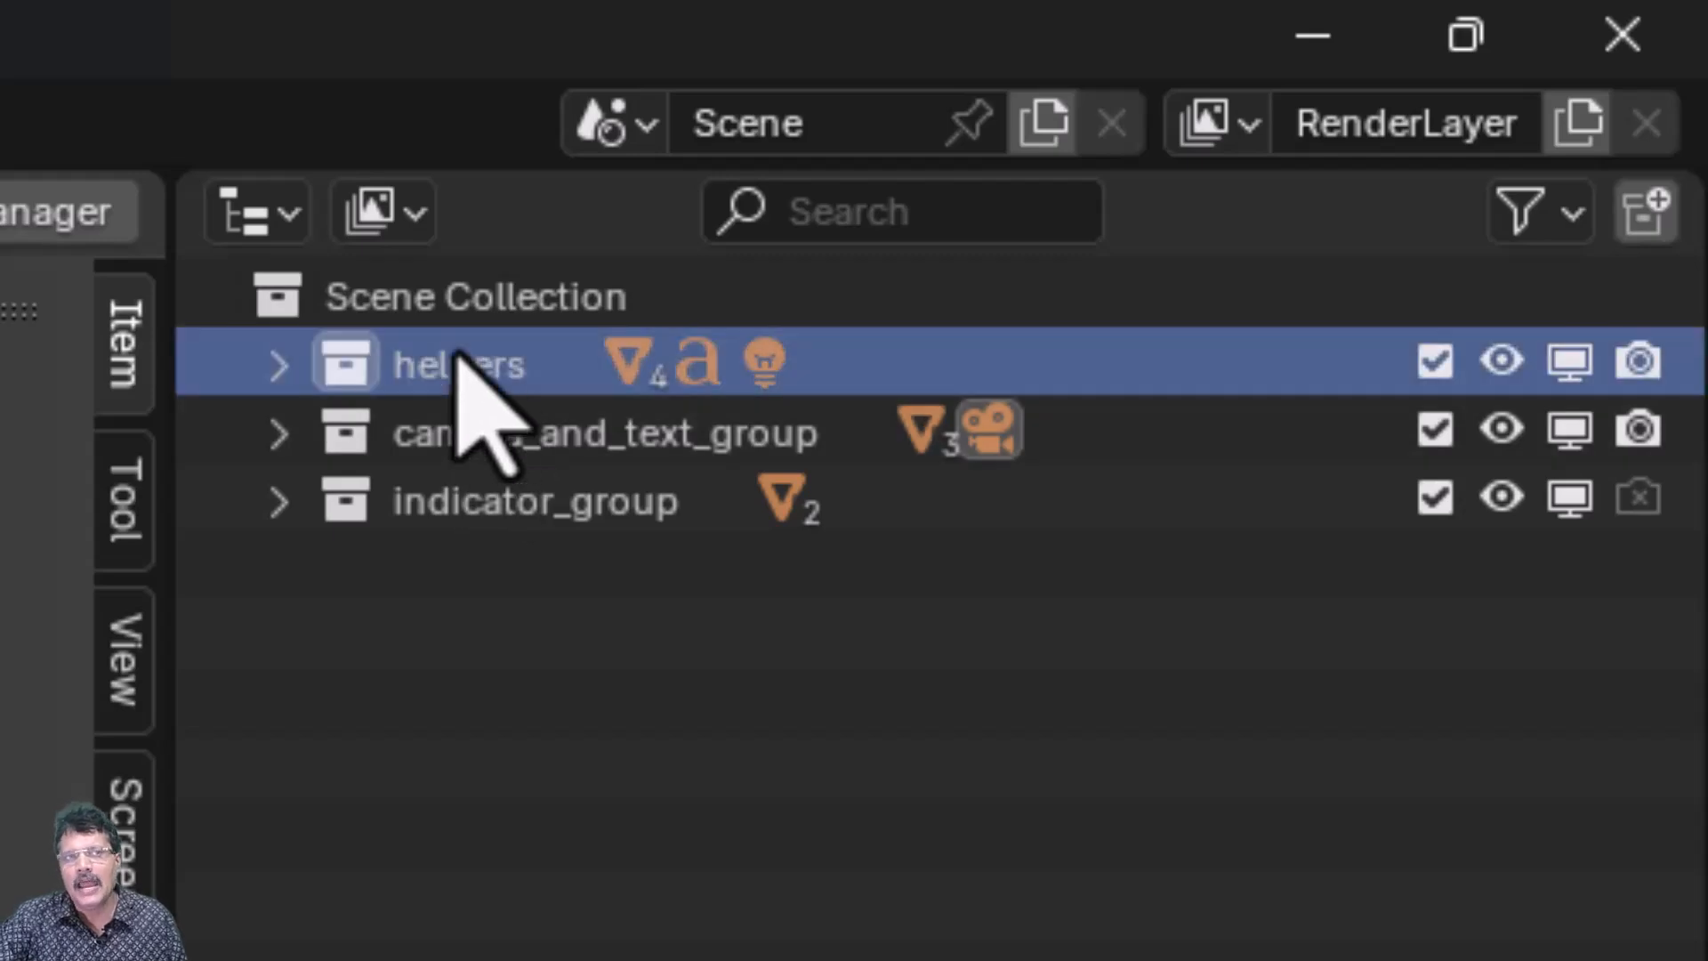
left_click(276, 365)
left_click(564, 431)
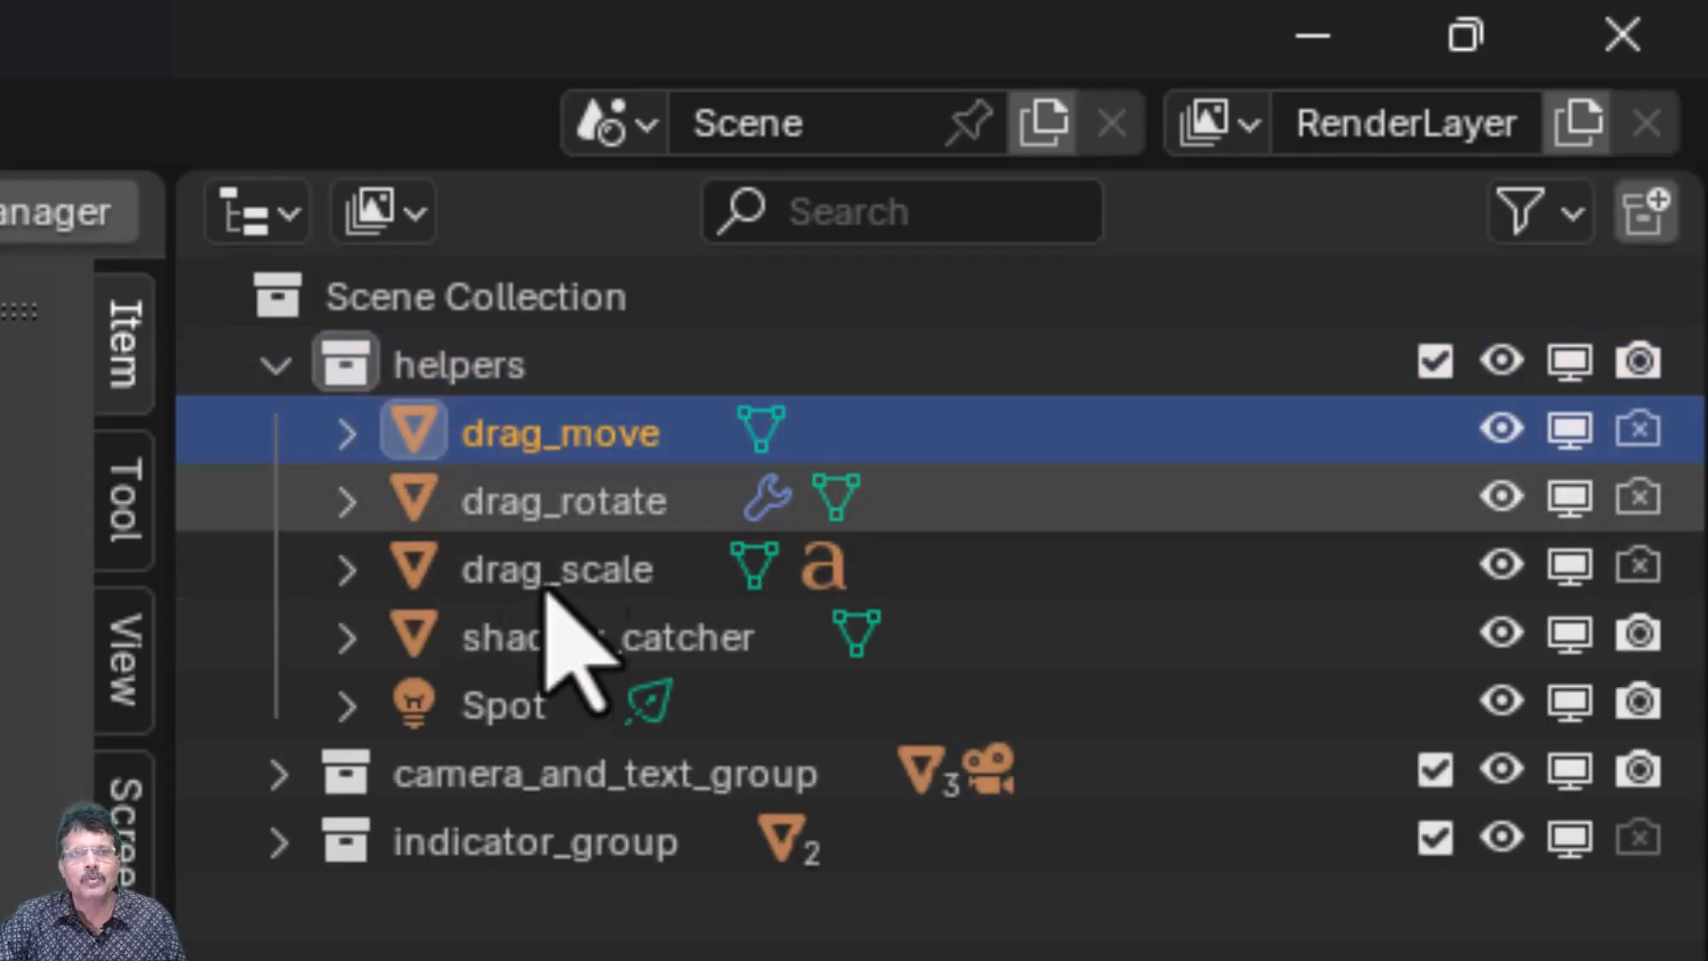
left_click(552, 503)
left_click(561, 570)
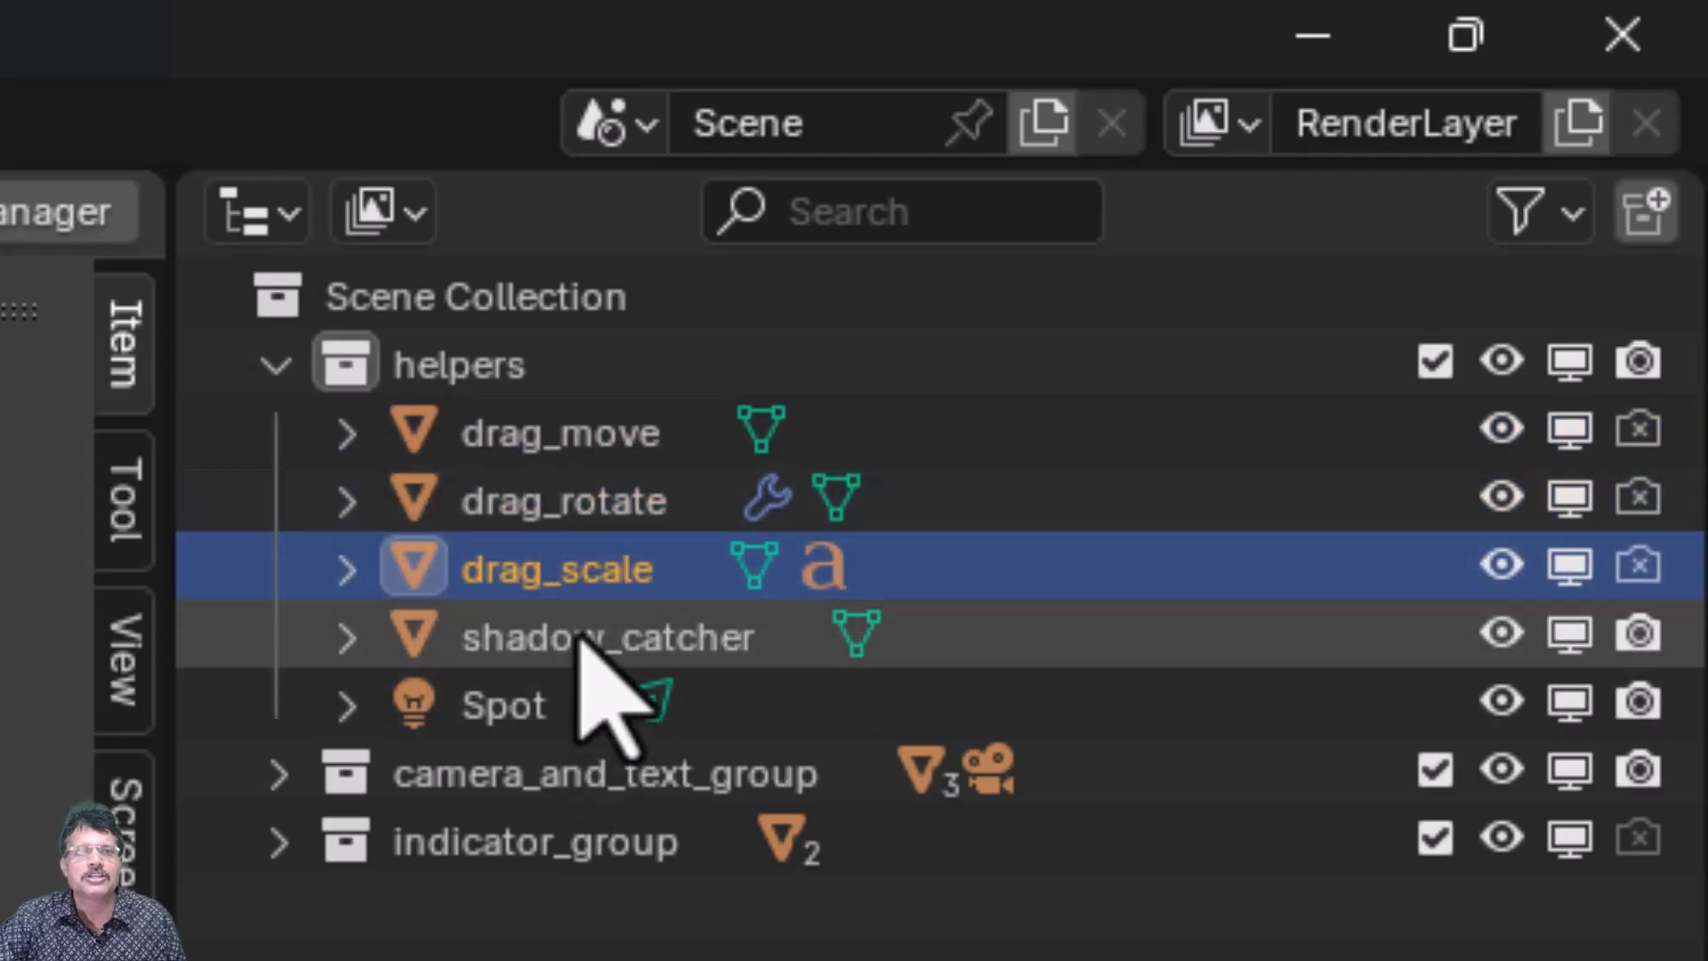
left_click(583, 639)
left_click(525, 711)
left_click(618, 657)
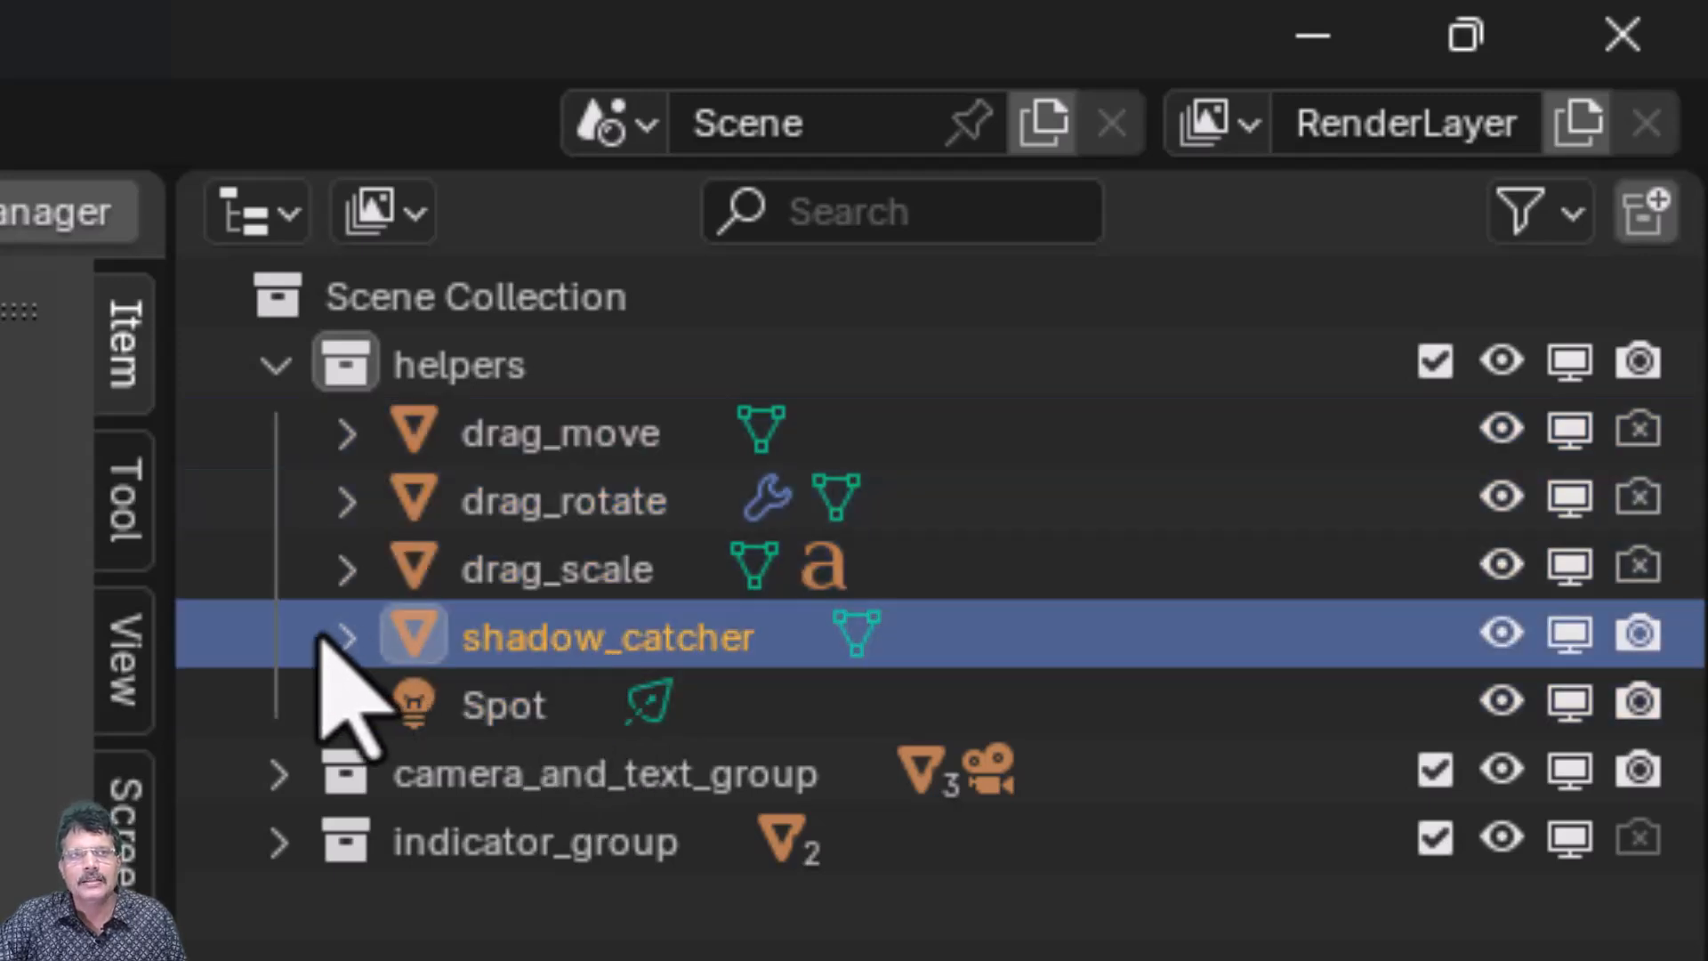
left_click(278, 365)
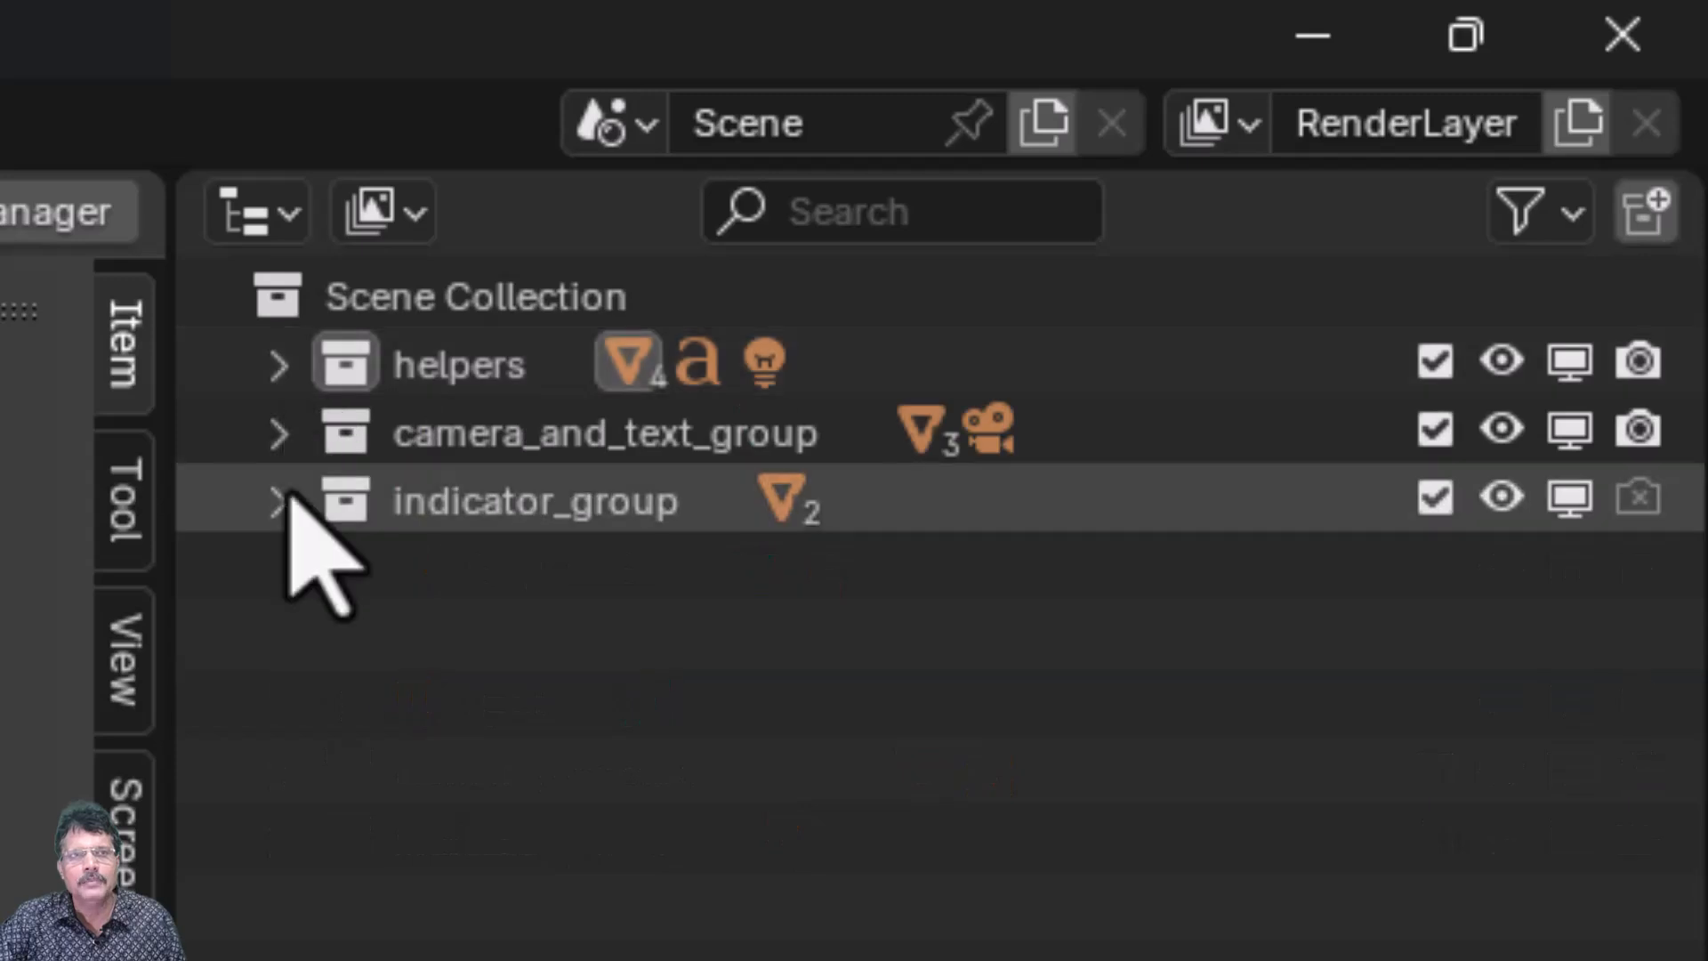
- Examine the camera, edit_button, prompt_move_around and ready_button objects in camera_and_text_group
left_click(281, 434)
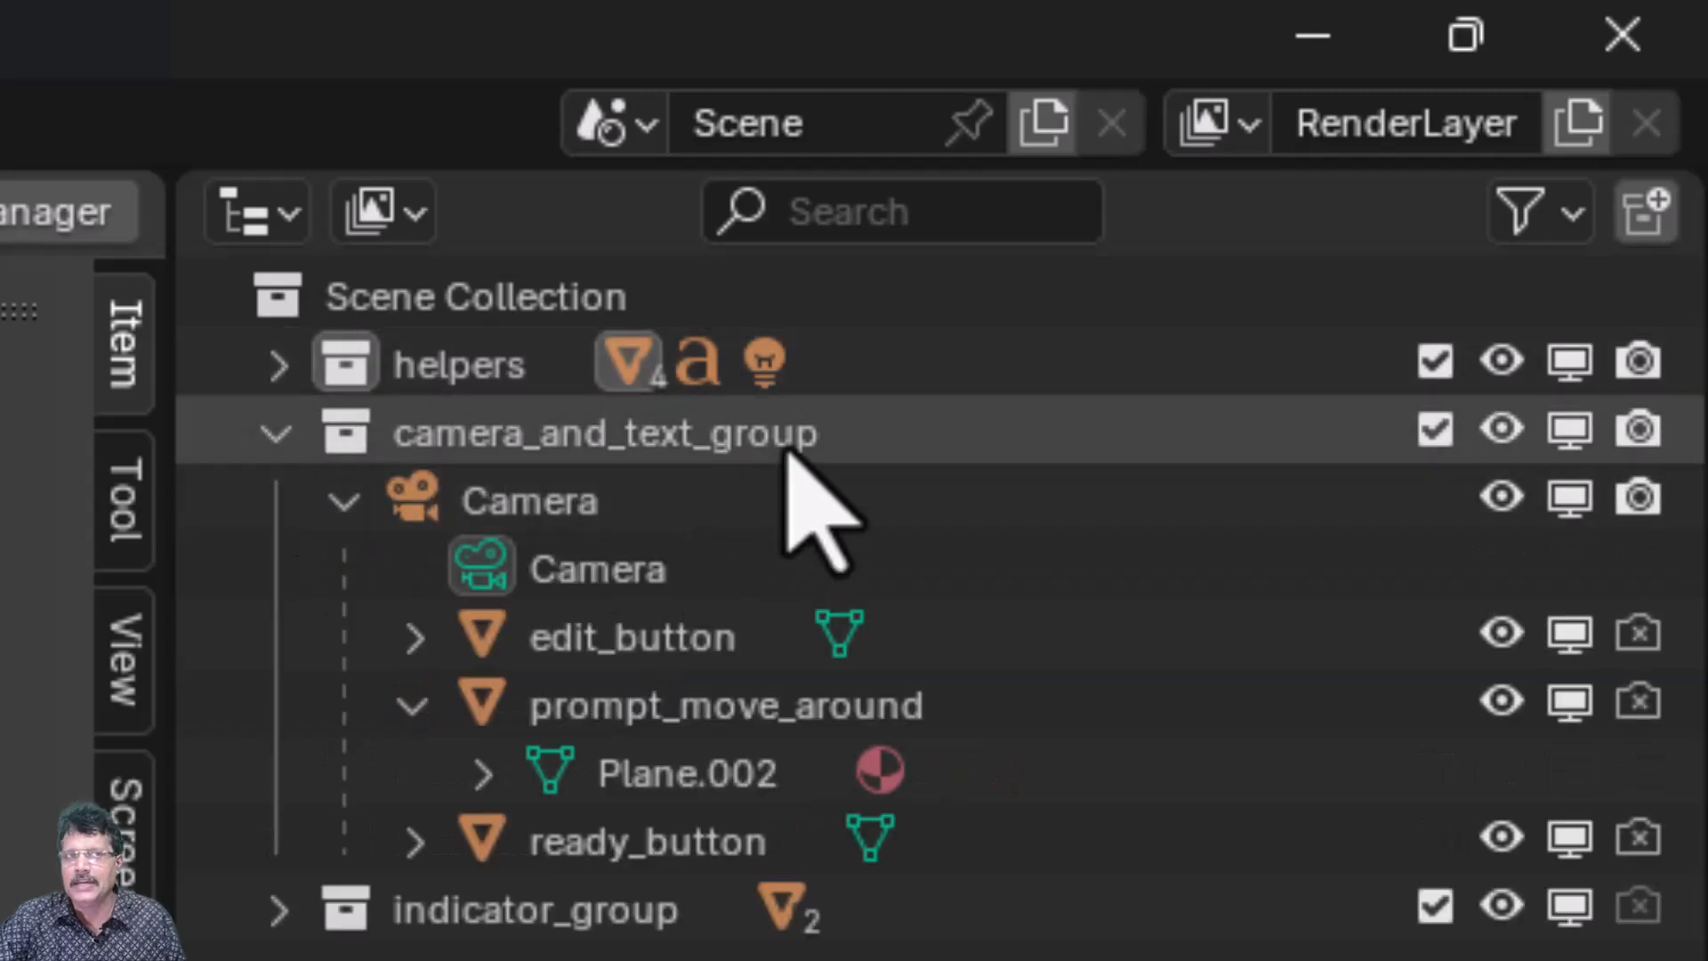
left_click(541, 500)
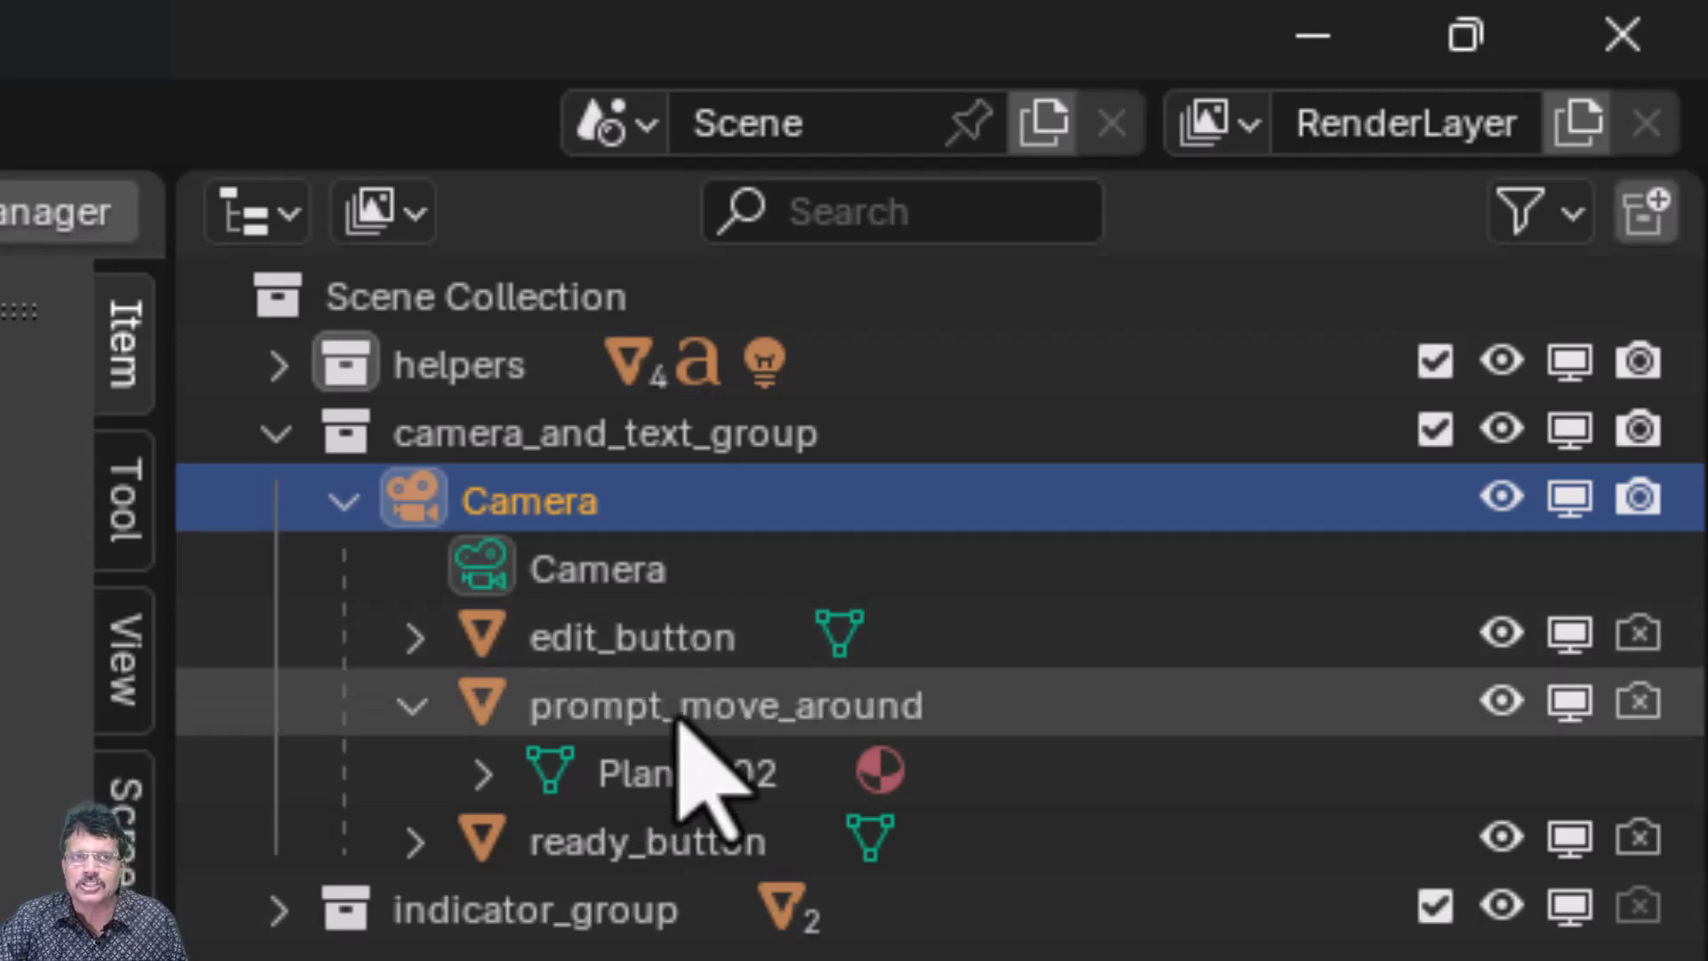
left_click(697, 642)
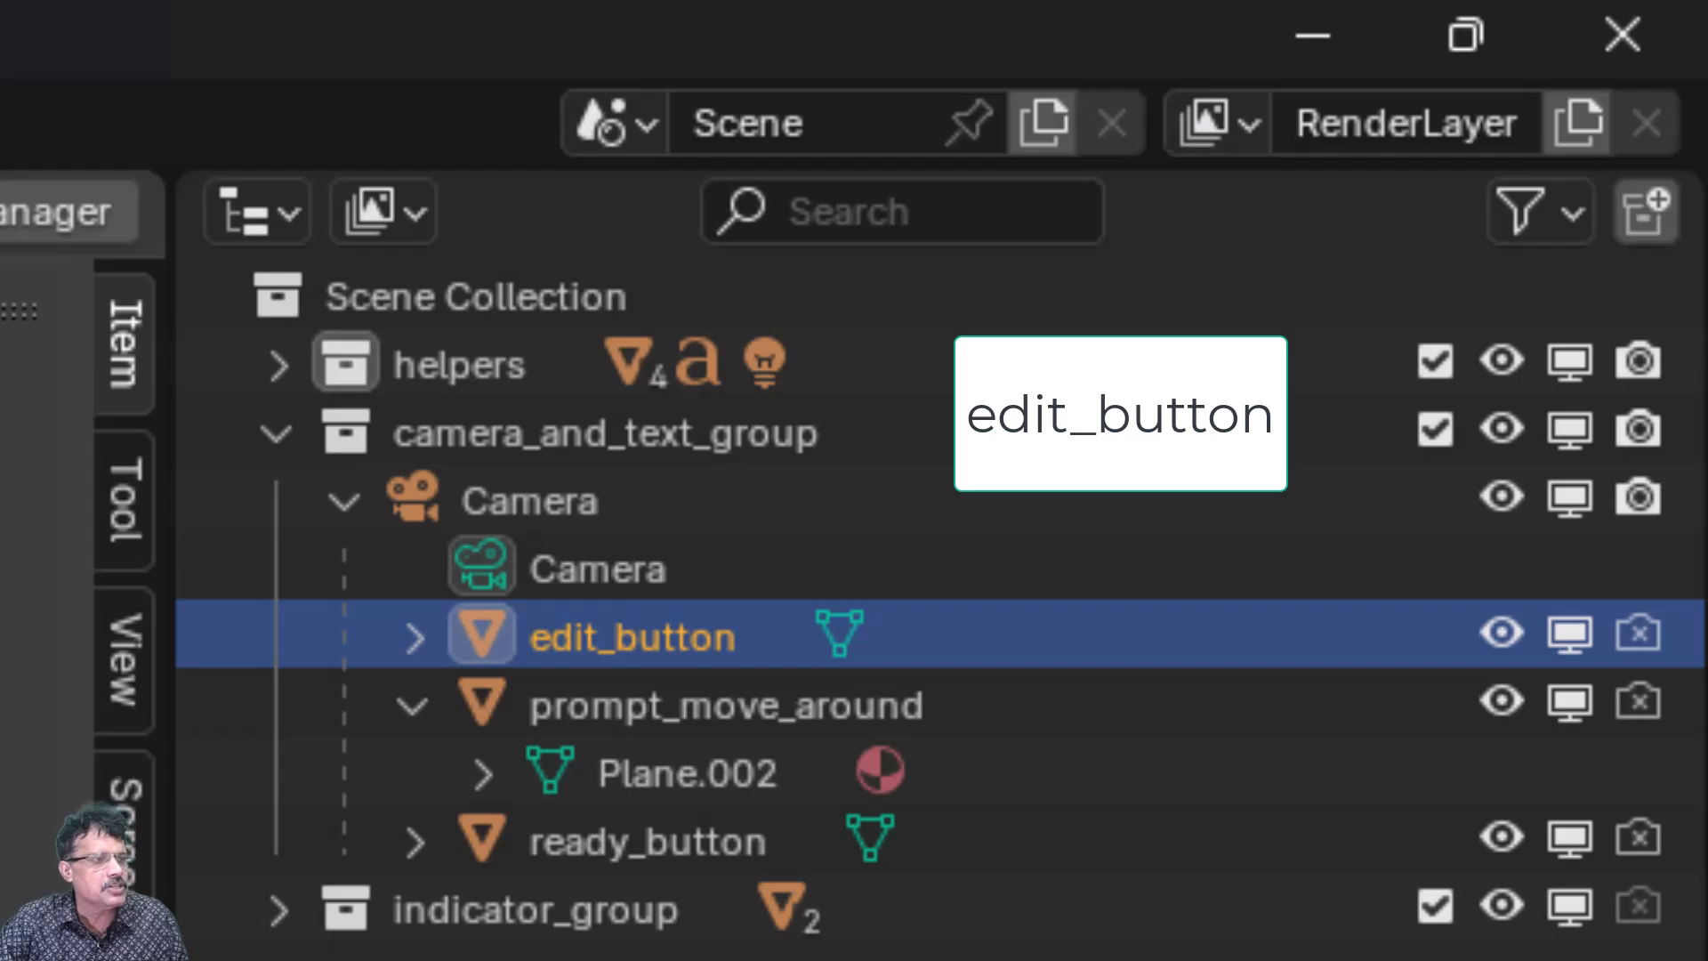
left_click(724, 707)
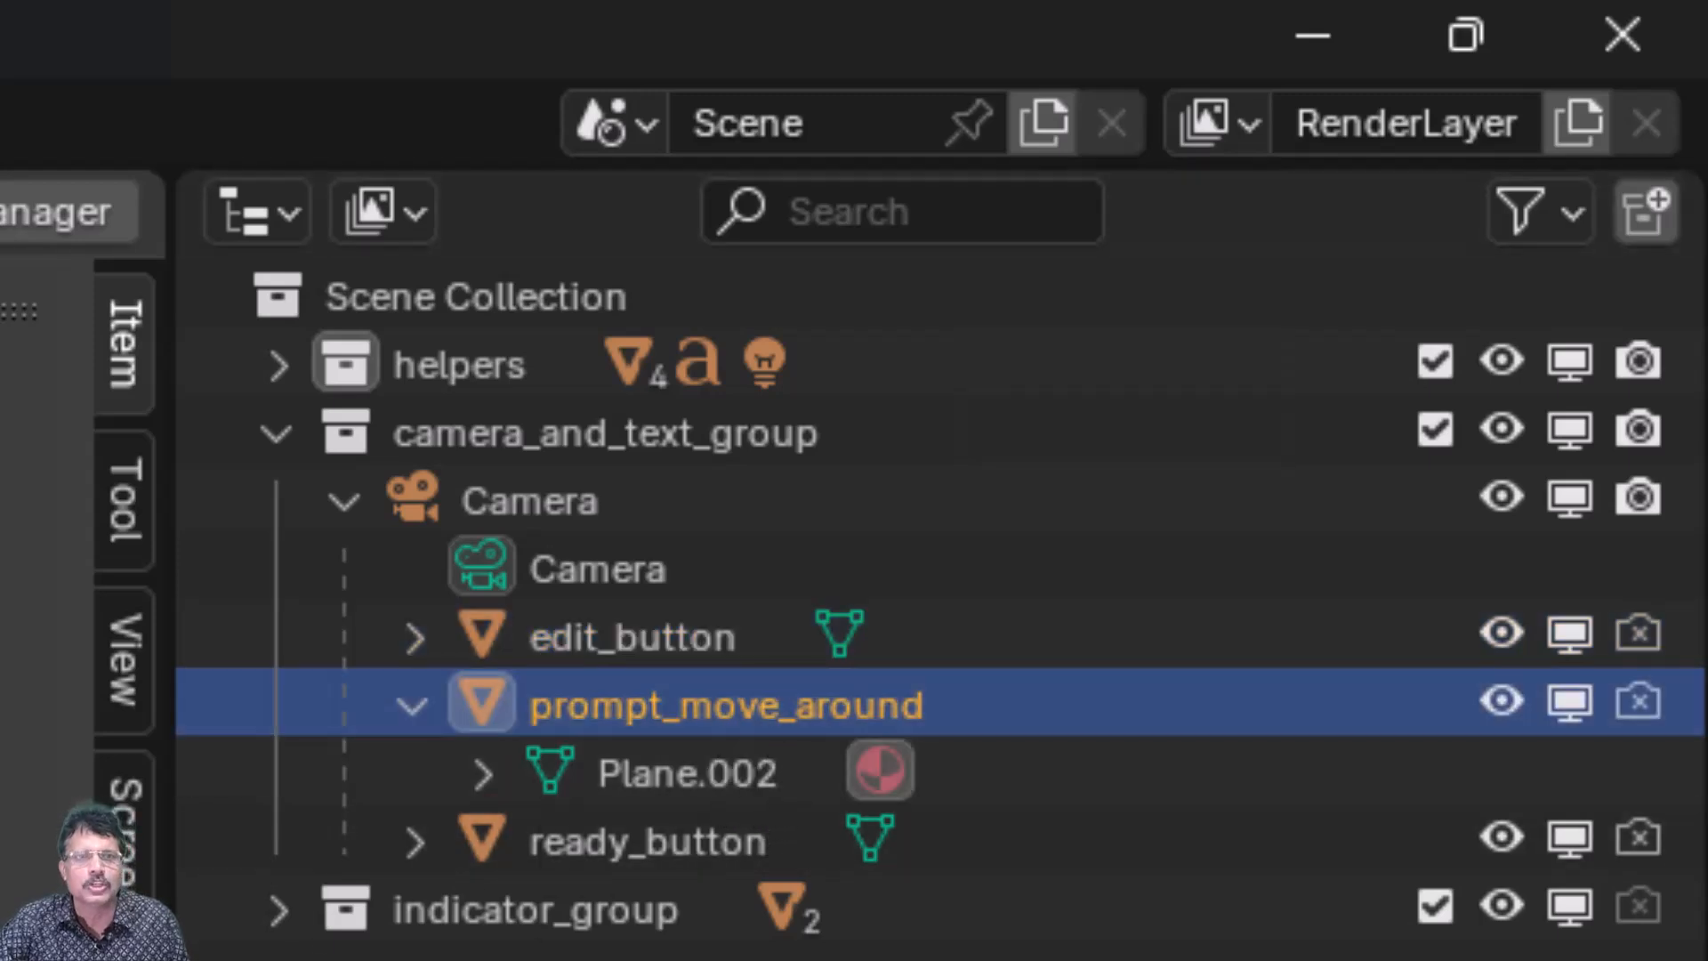
left_click(648, 845)
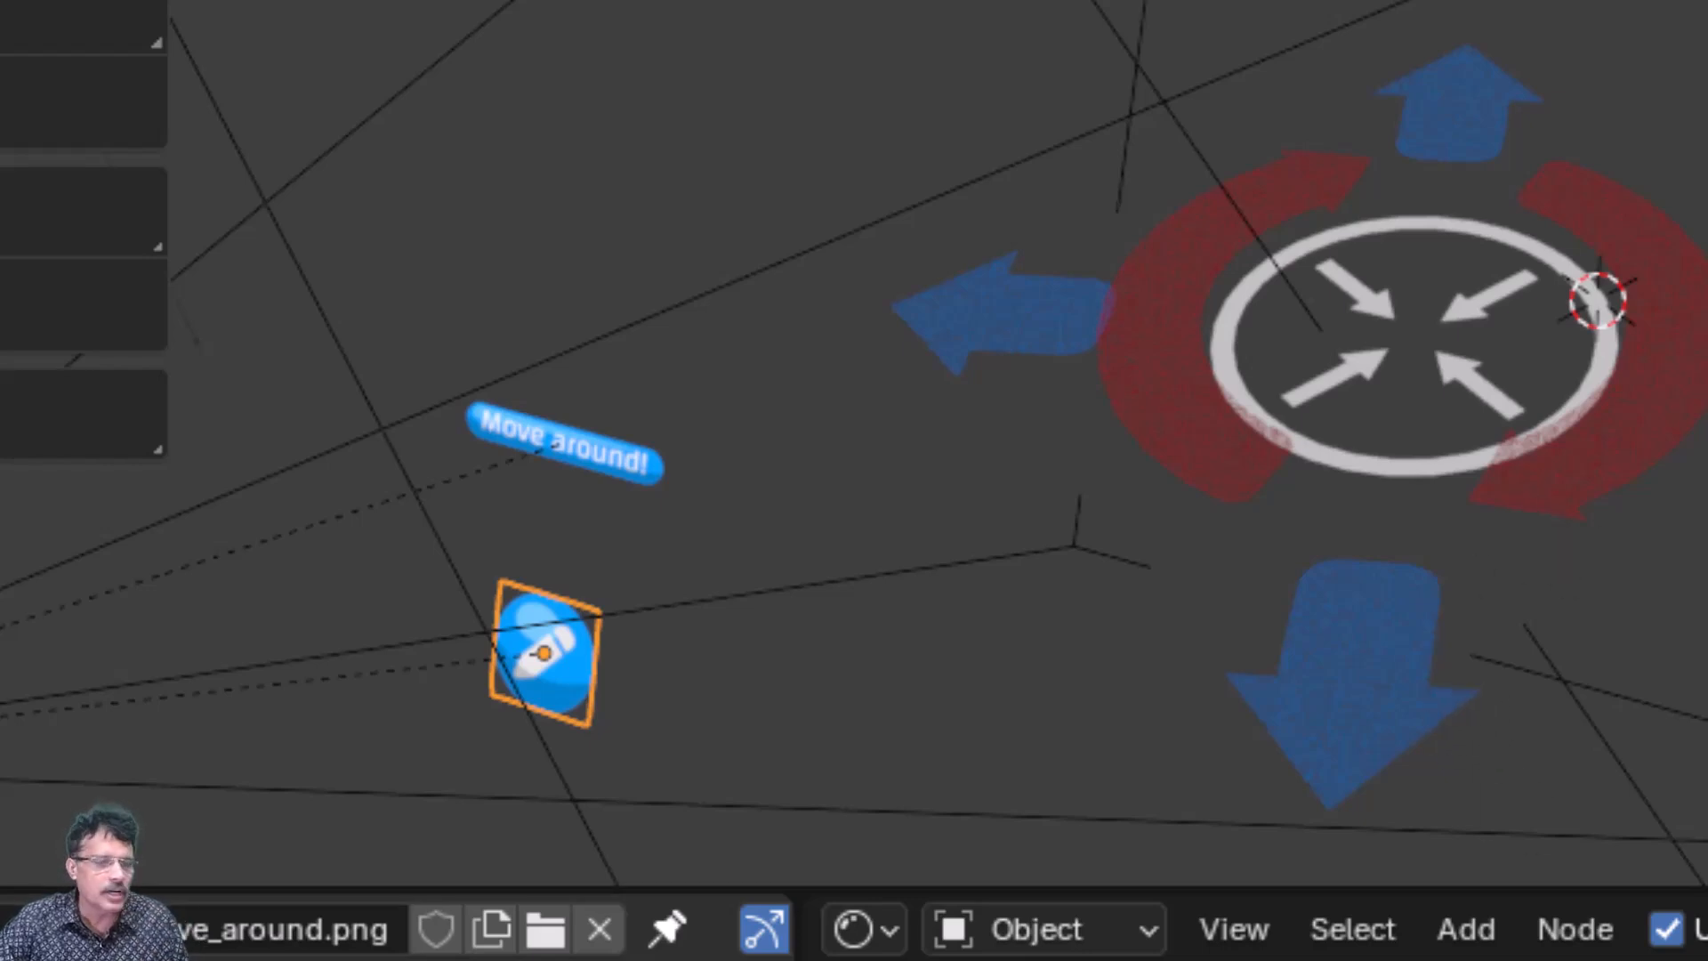
- Move the camera freely in the 3D scene together with its child button and prompt objects
left_click(96, 765)
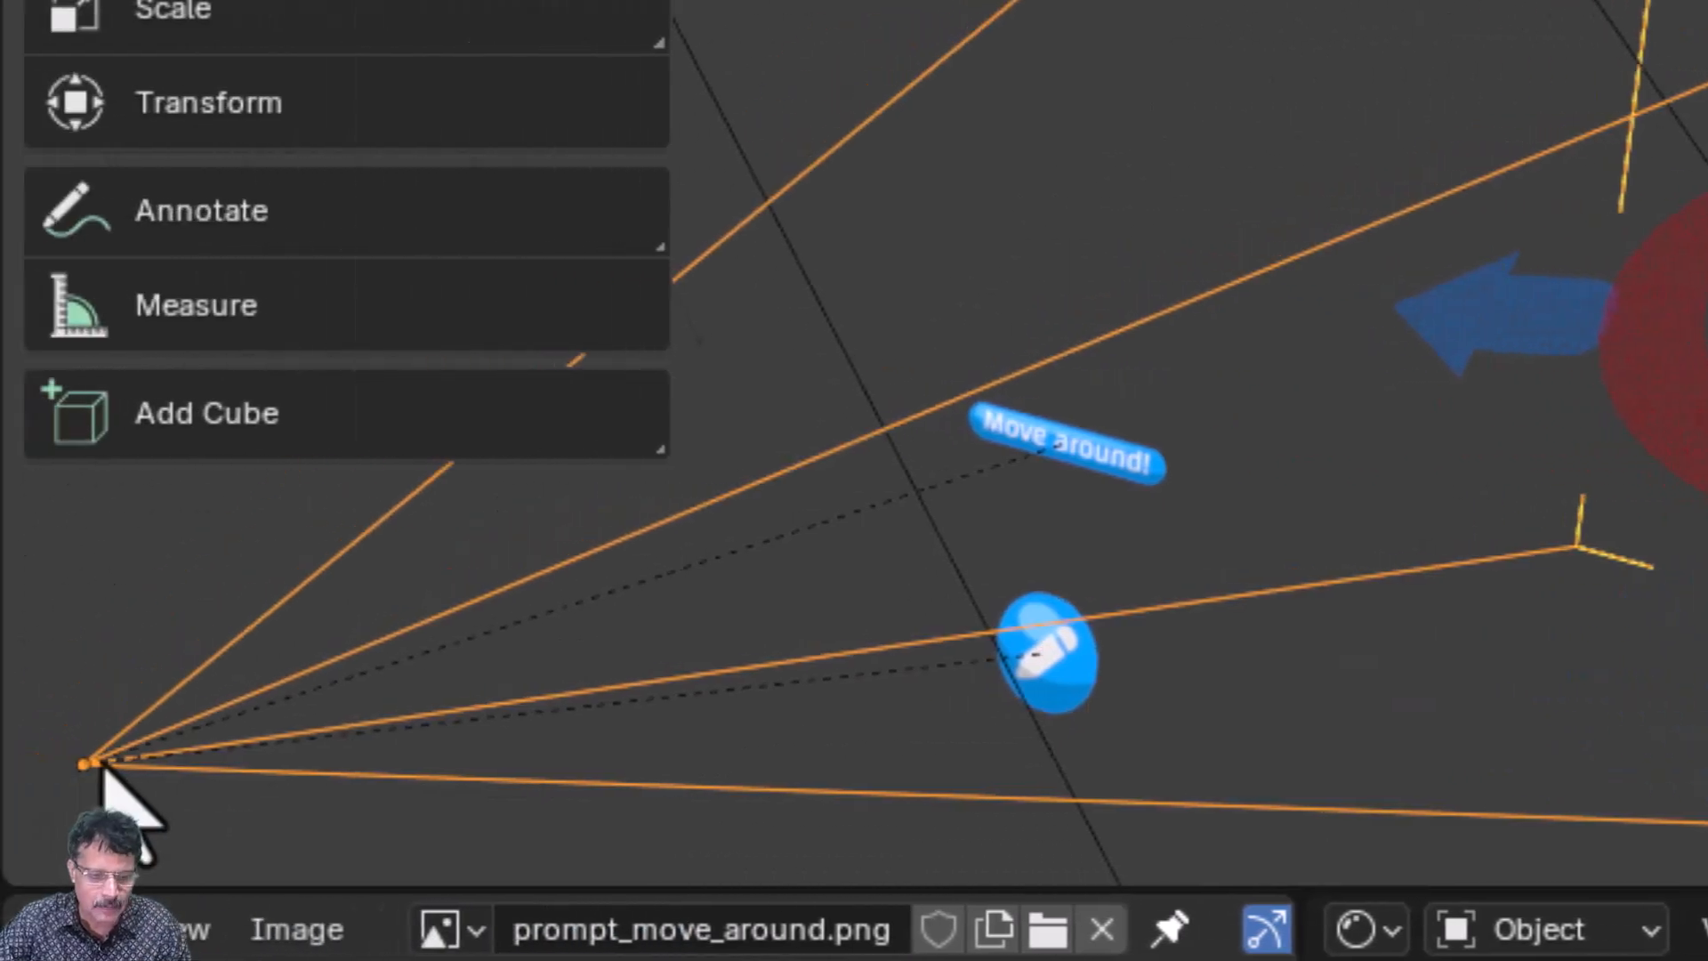
key("g")
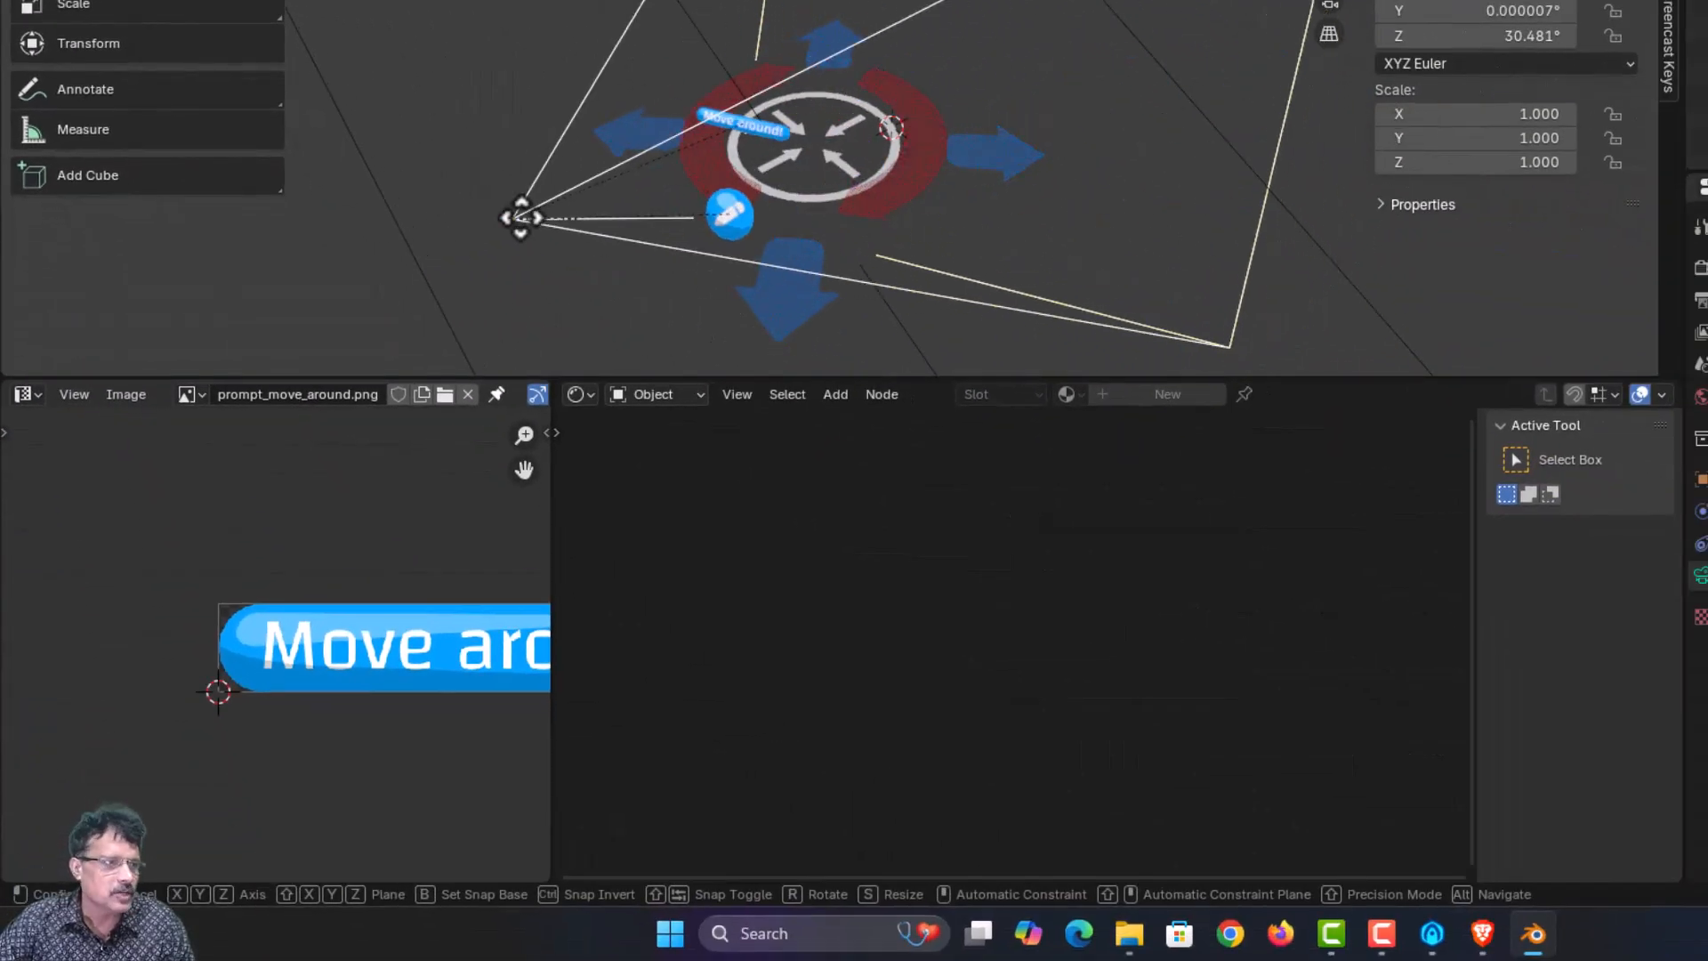
left_click(522, 215)
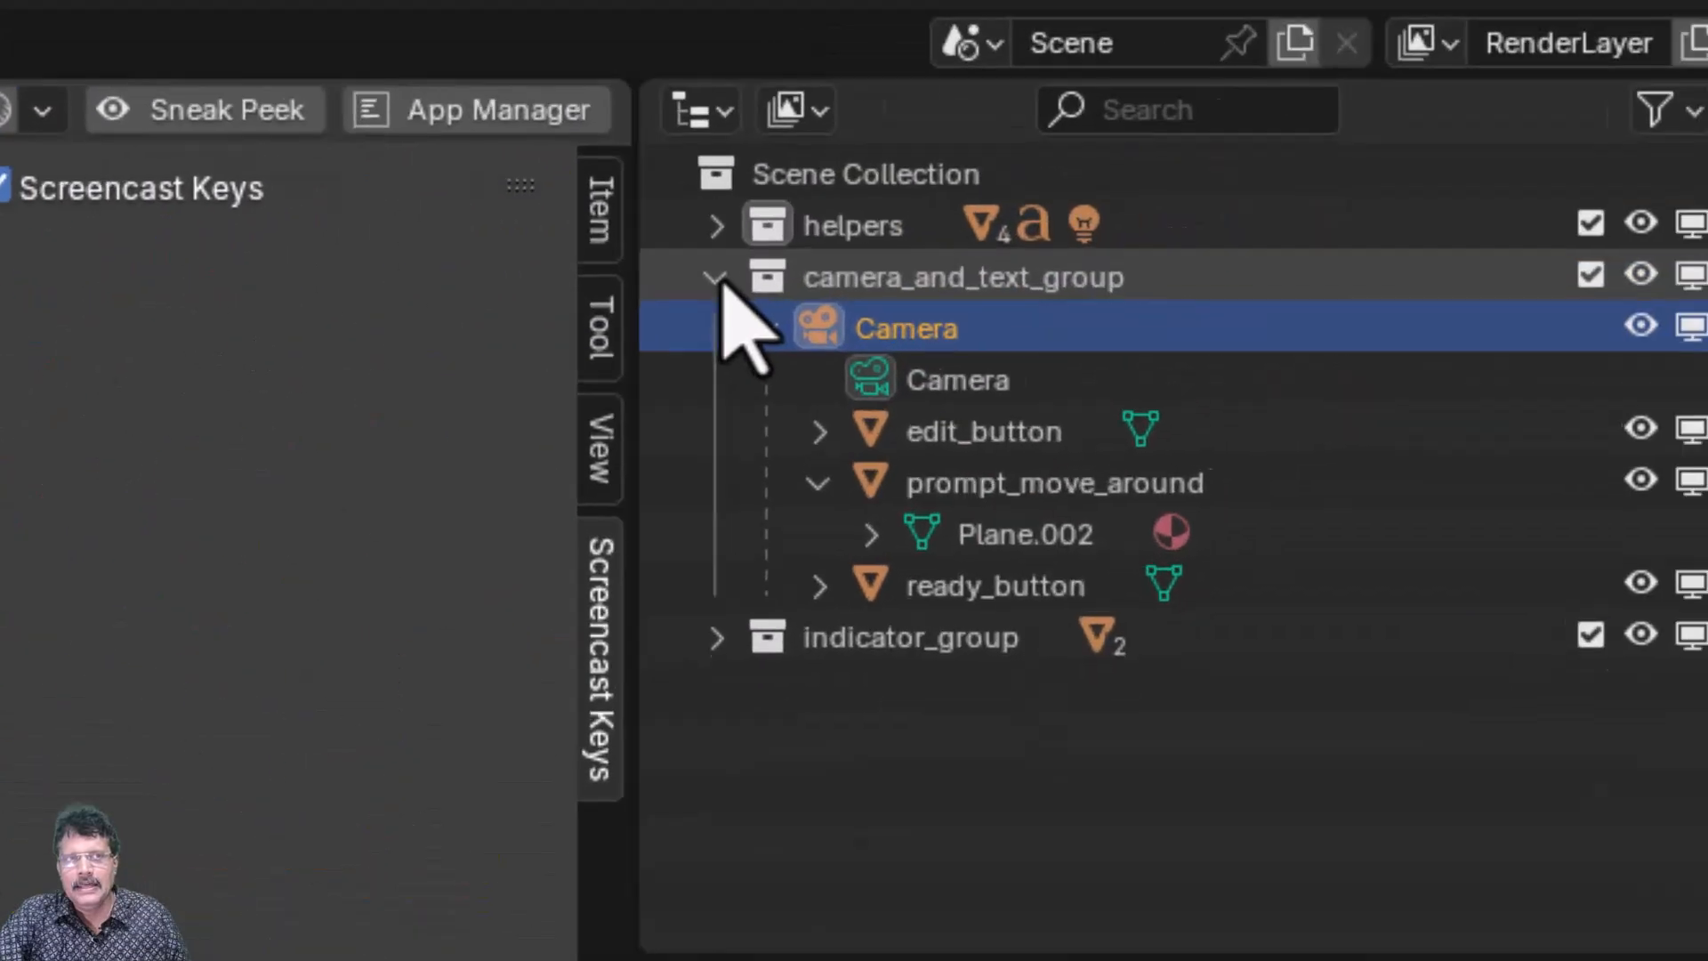
- Collapse camera_and_text_group and examine indicator_invis_plane and indicator_mesh in indicator_group
left_click(721, 281)
left_click(552, 427)
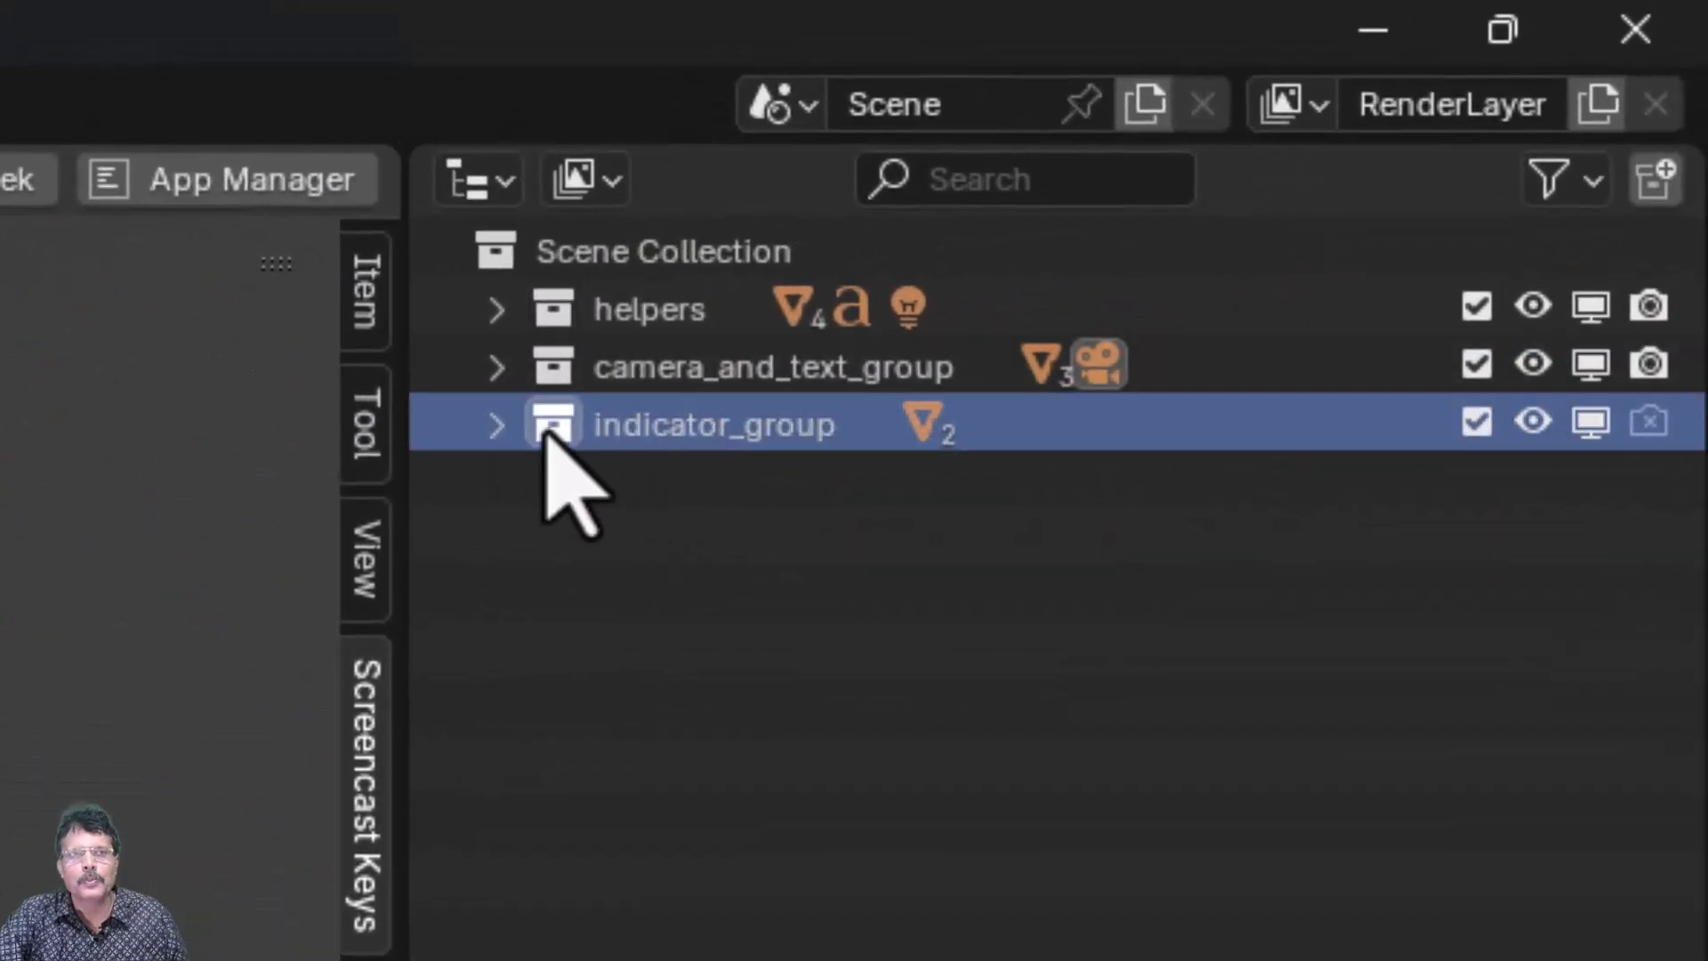
left_click(496, 426)
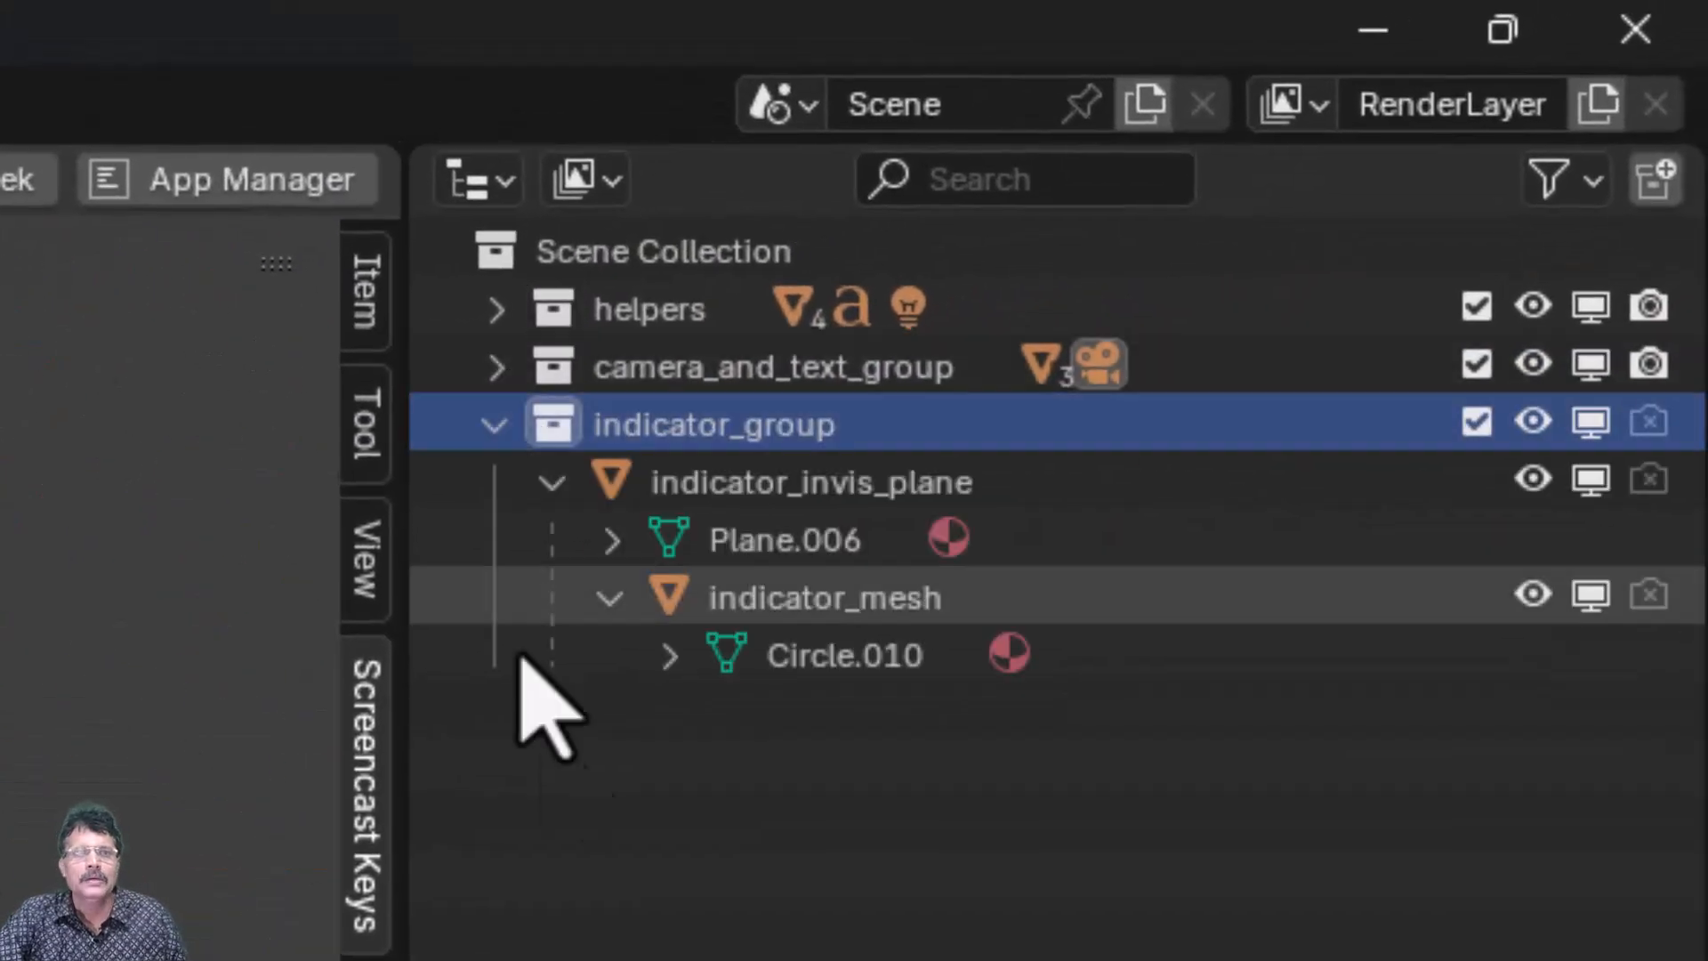
left_click(719, 499)
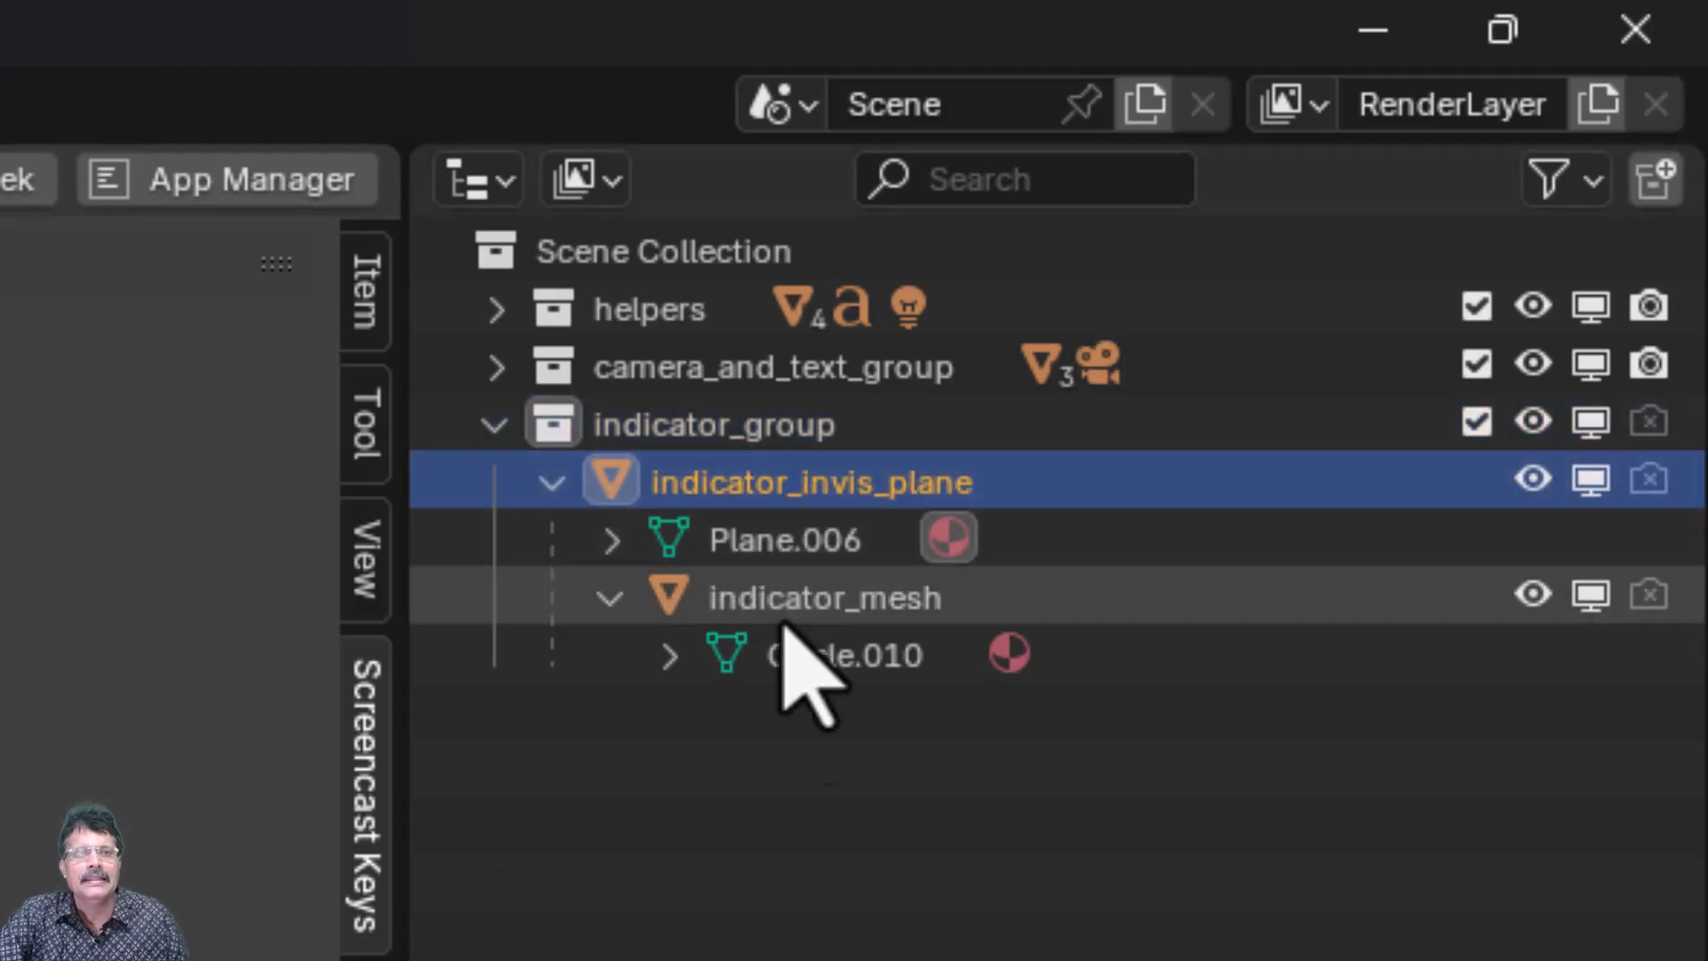
left_click(830, 598)
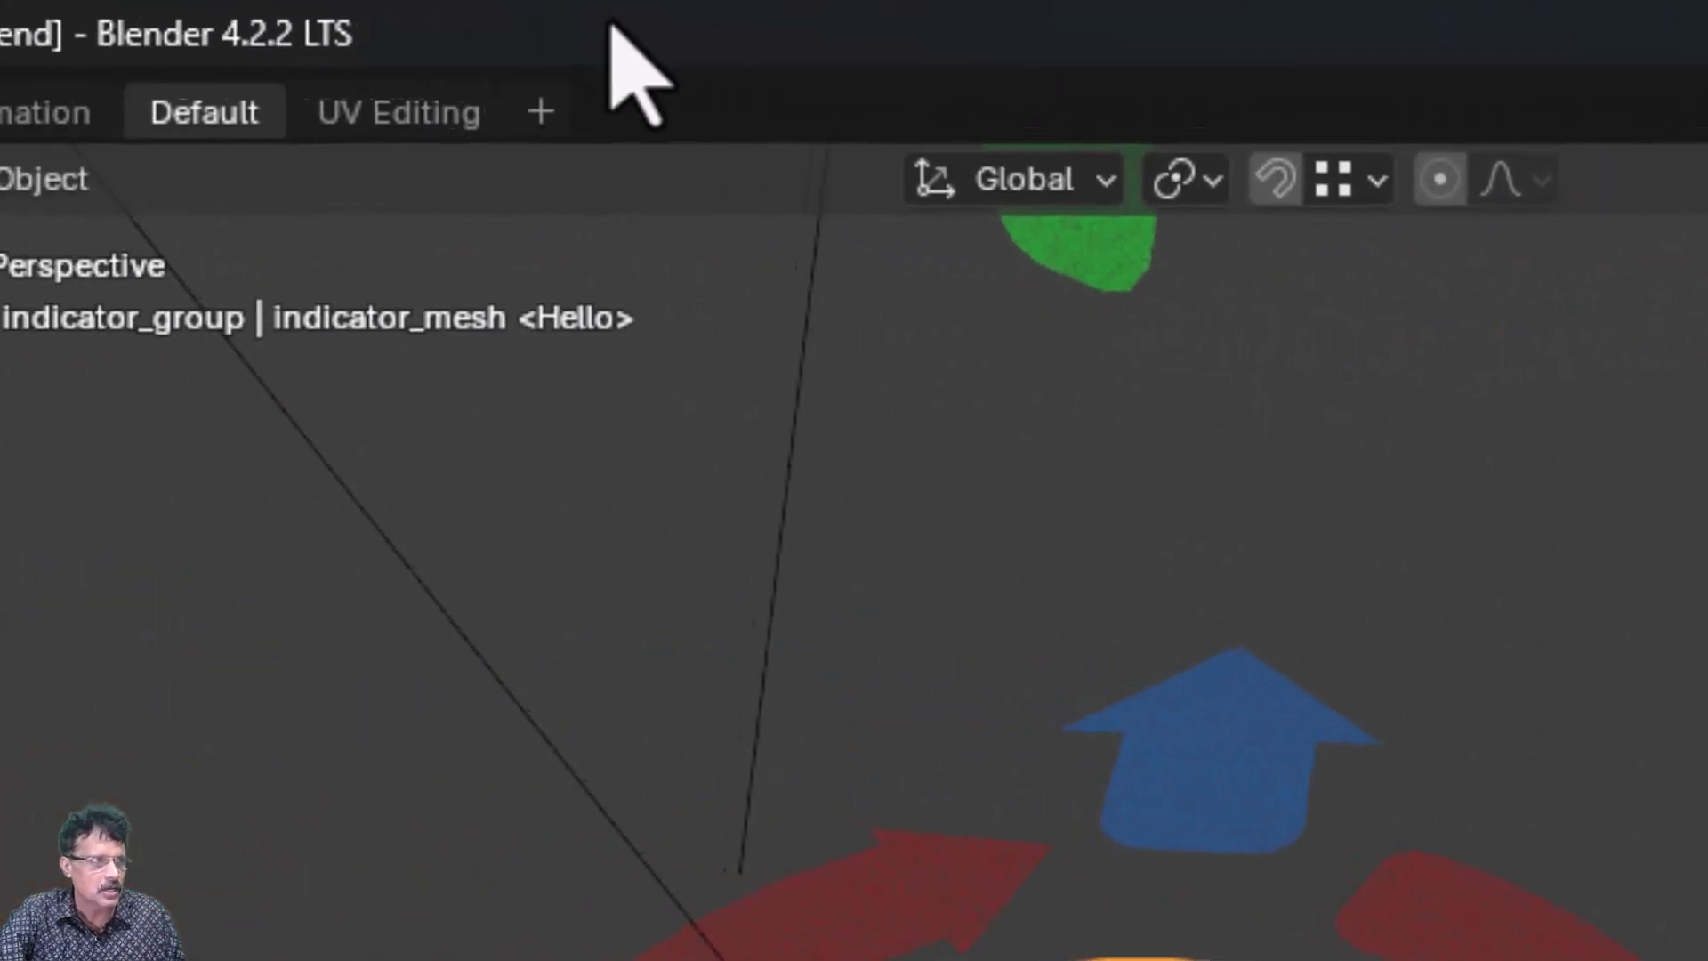
- Add a General Layout workspace to the file
left_click(540, 111)
mouse_move(561, 216)
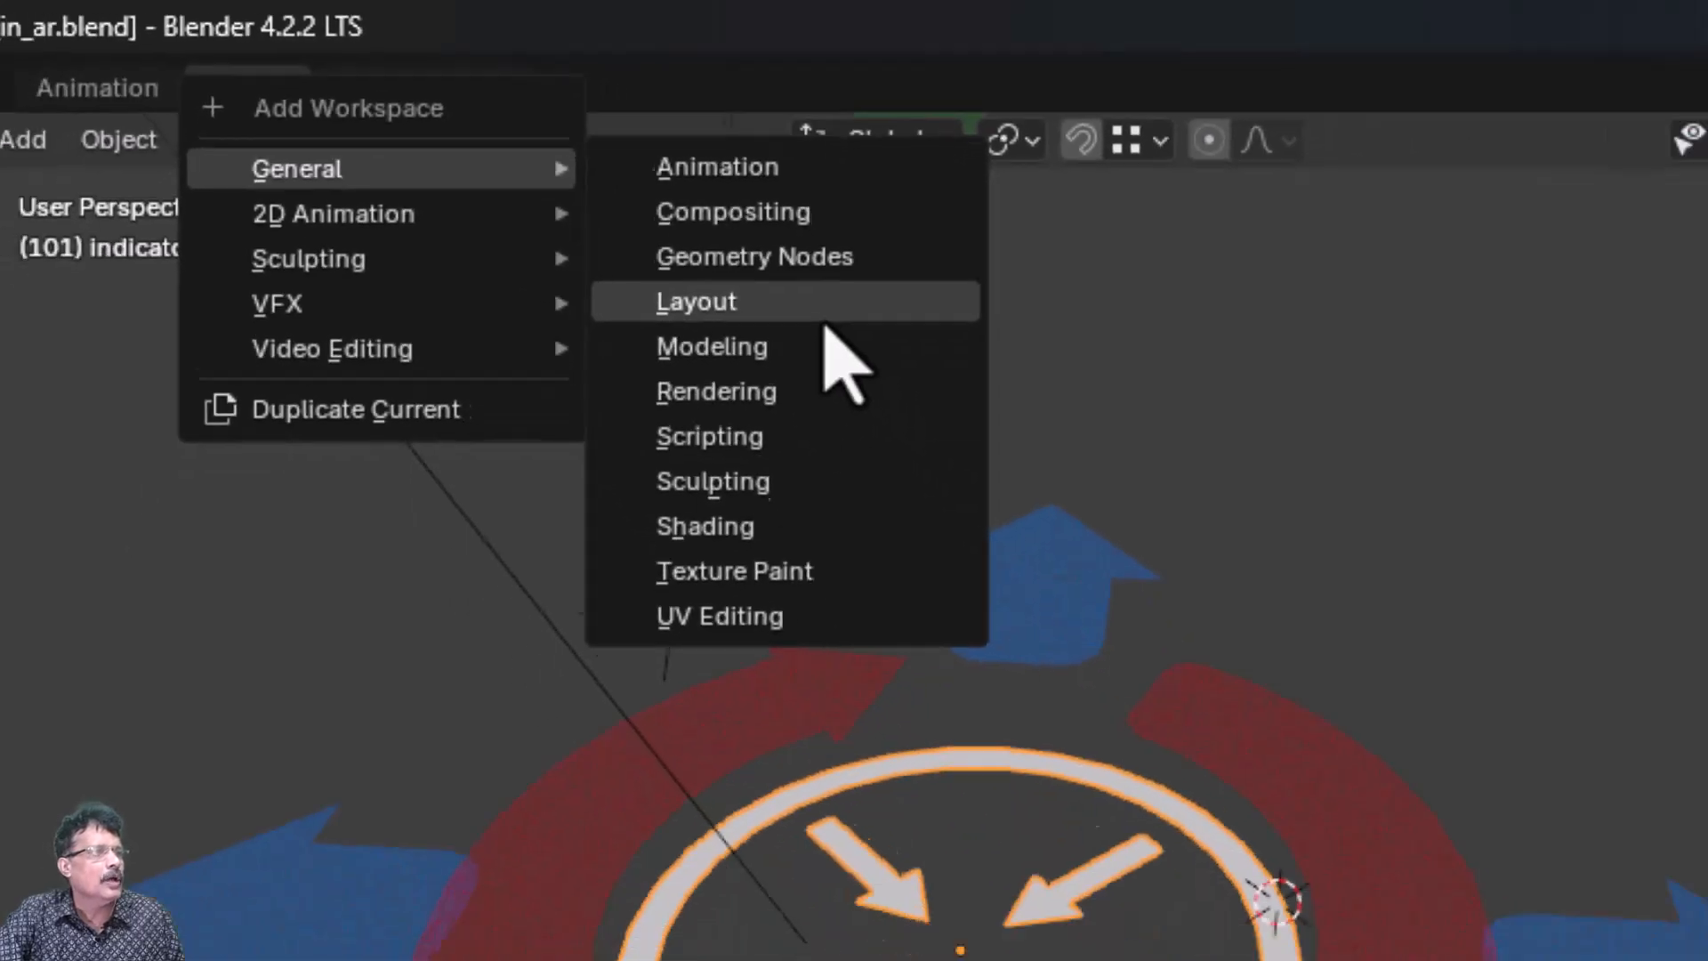
left_click(956, 391)
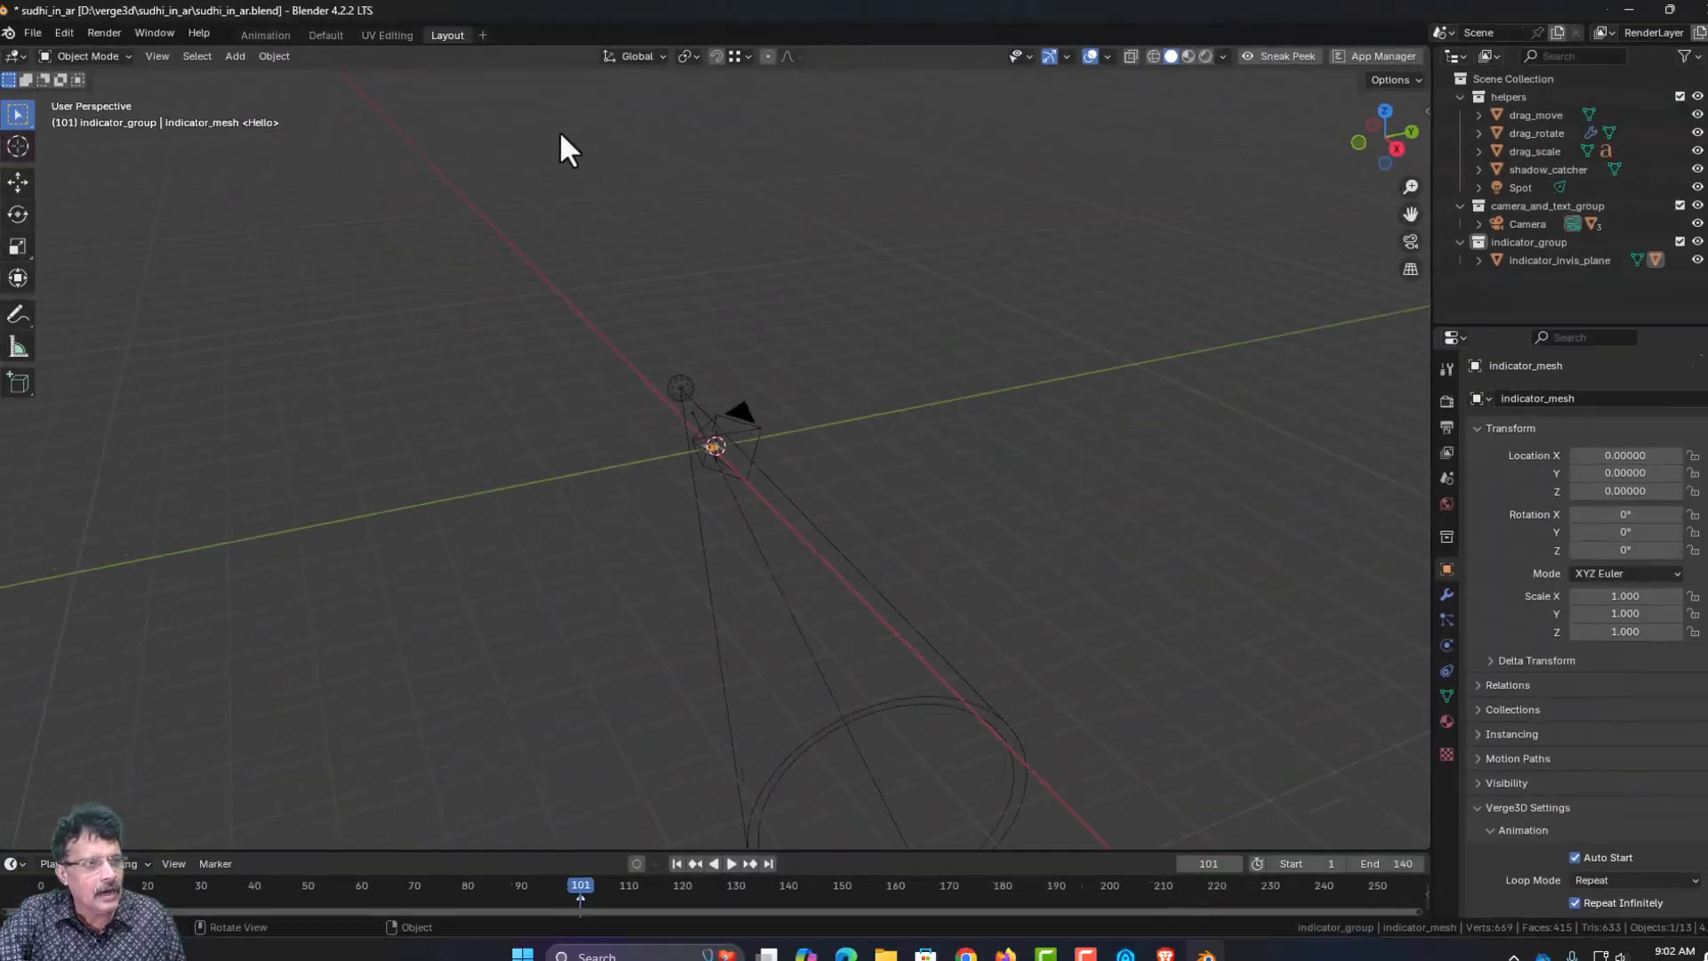
- Isolate the drag_move object in local view, seen from the top
key("KP_7")
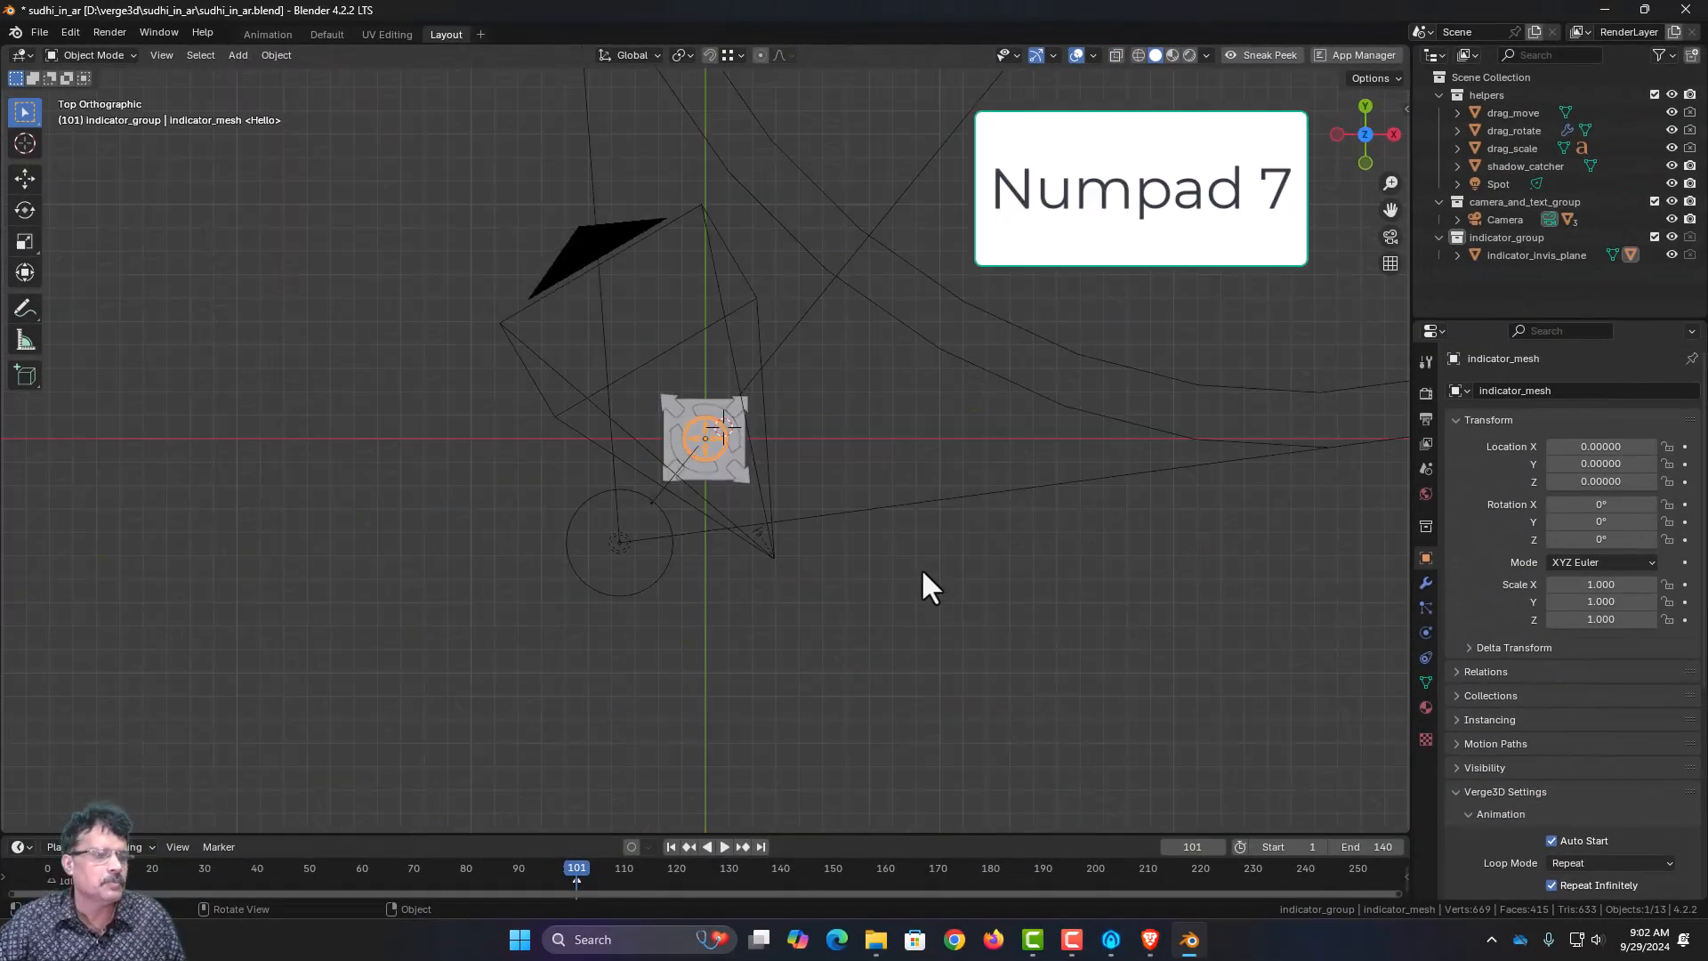
scroll(922, 574, "up", 4)
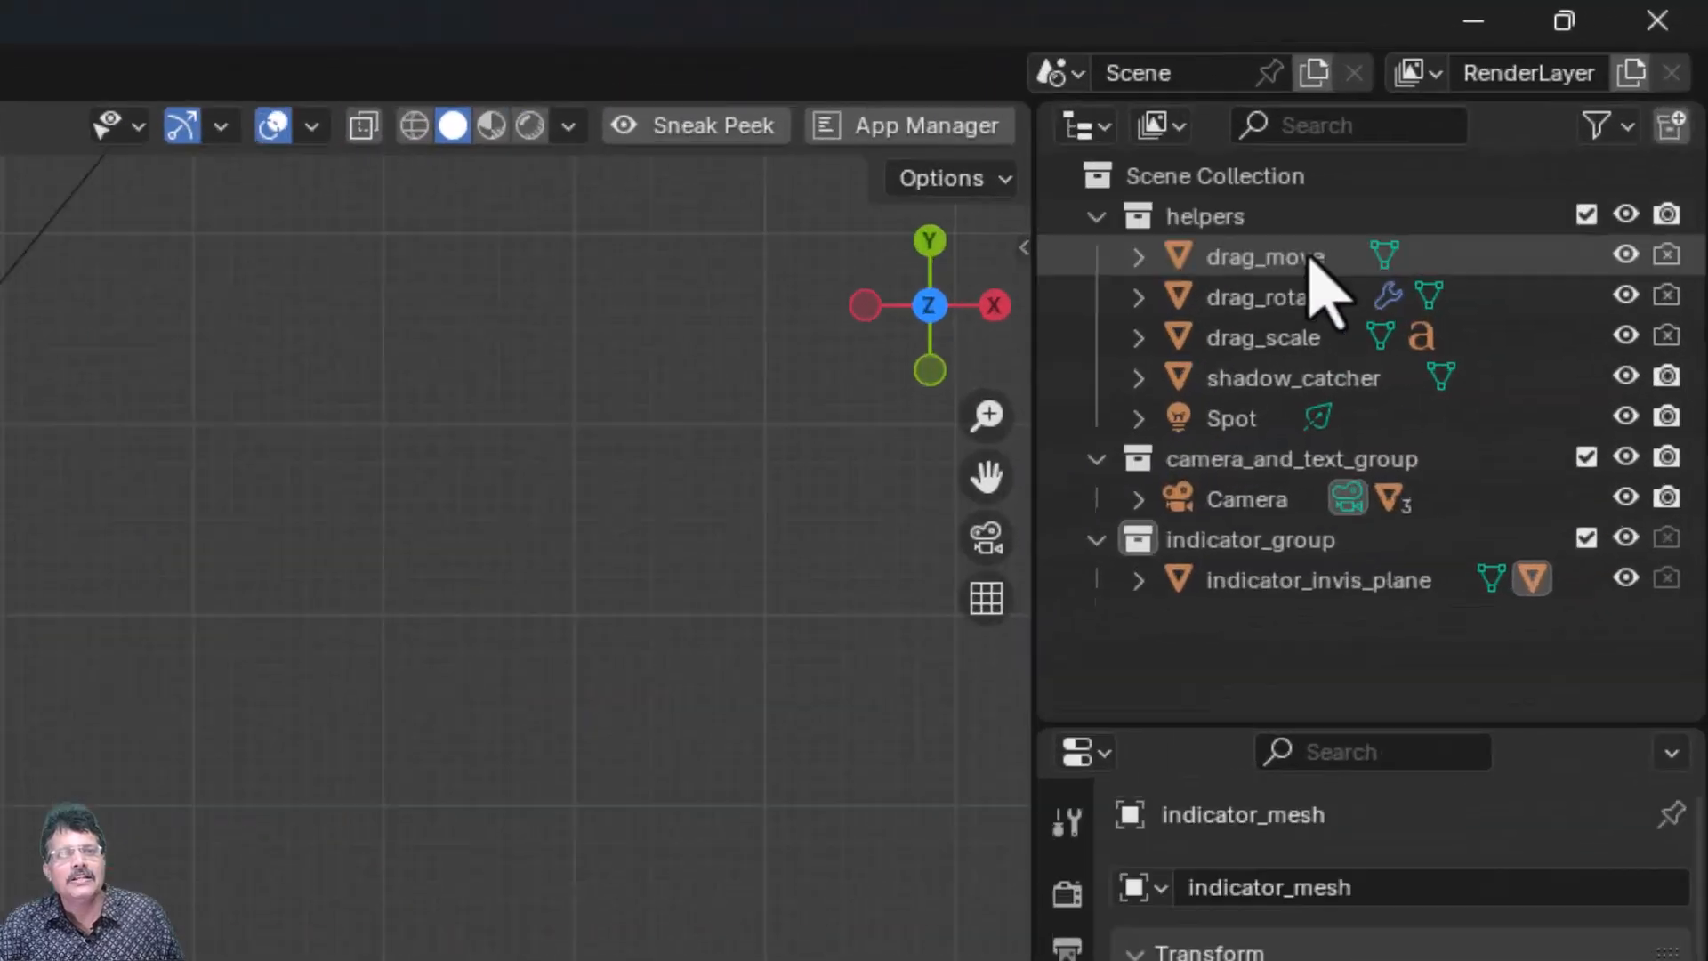
left_click(1530, 113)
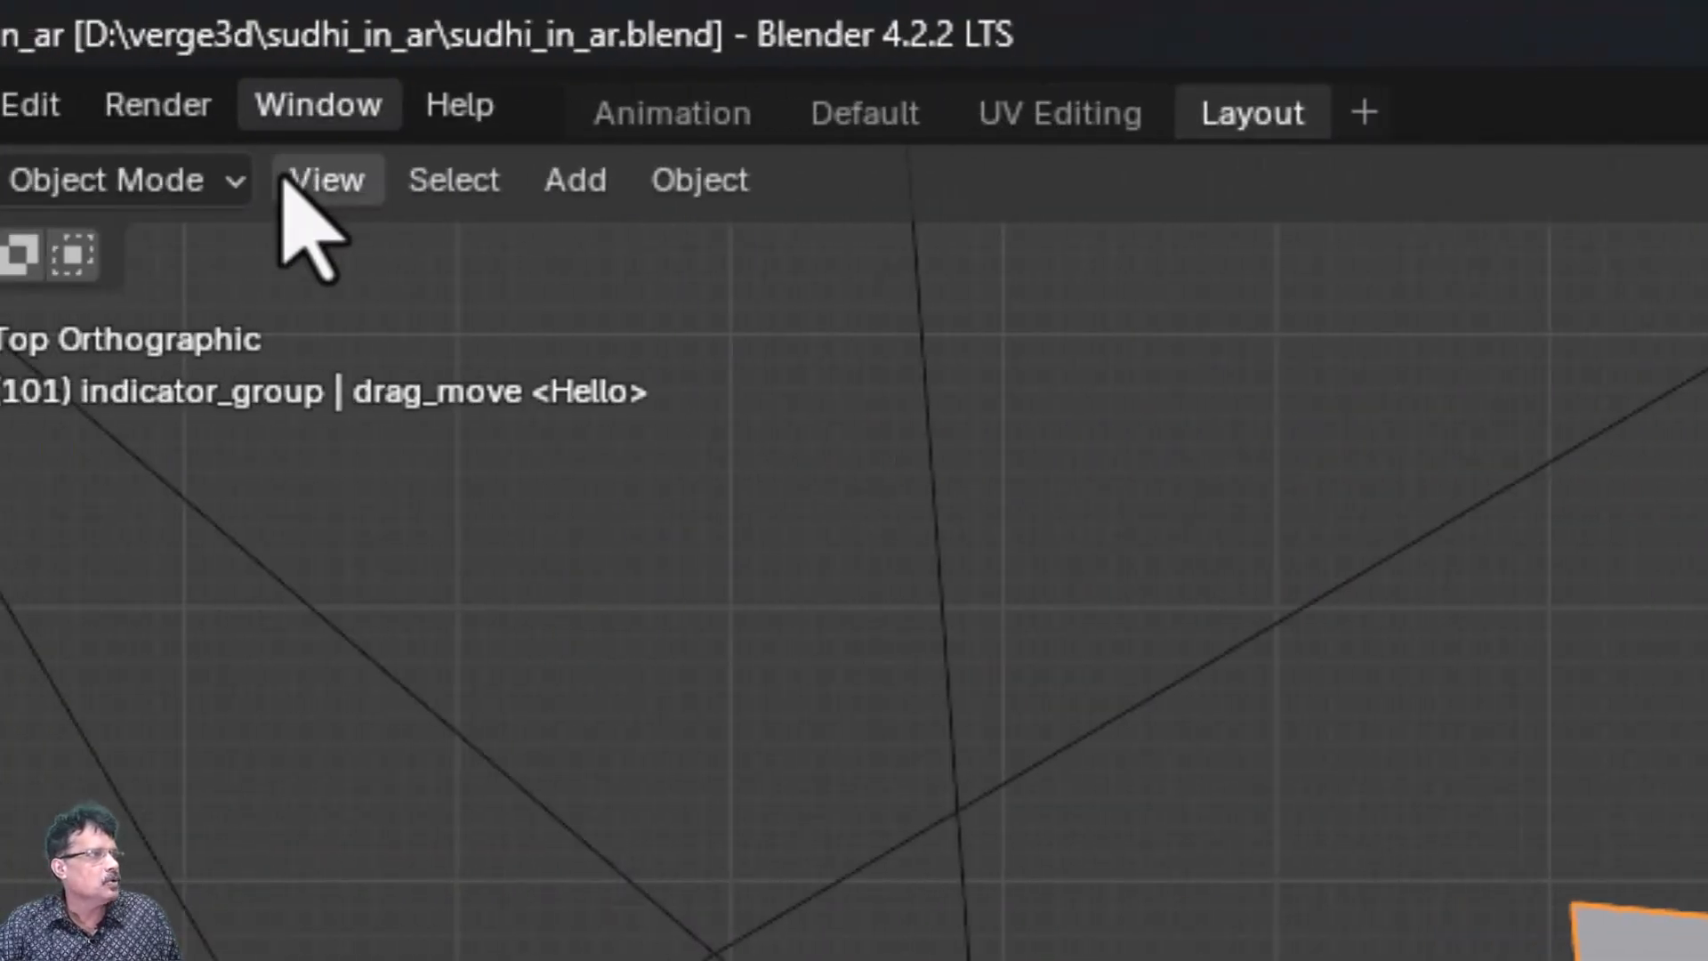
left_click(307, 183)
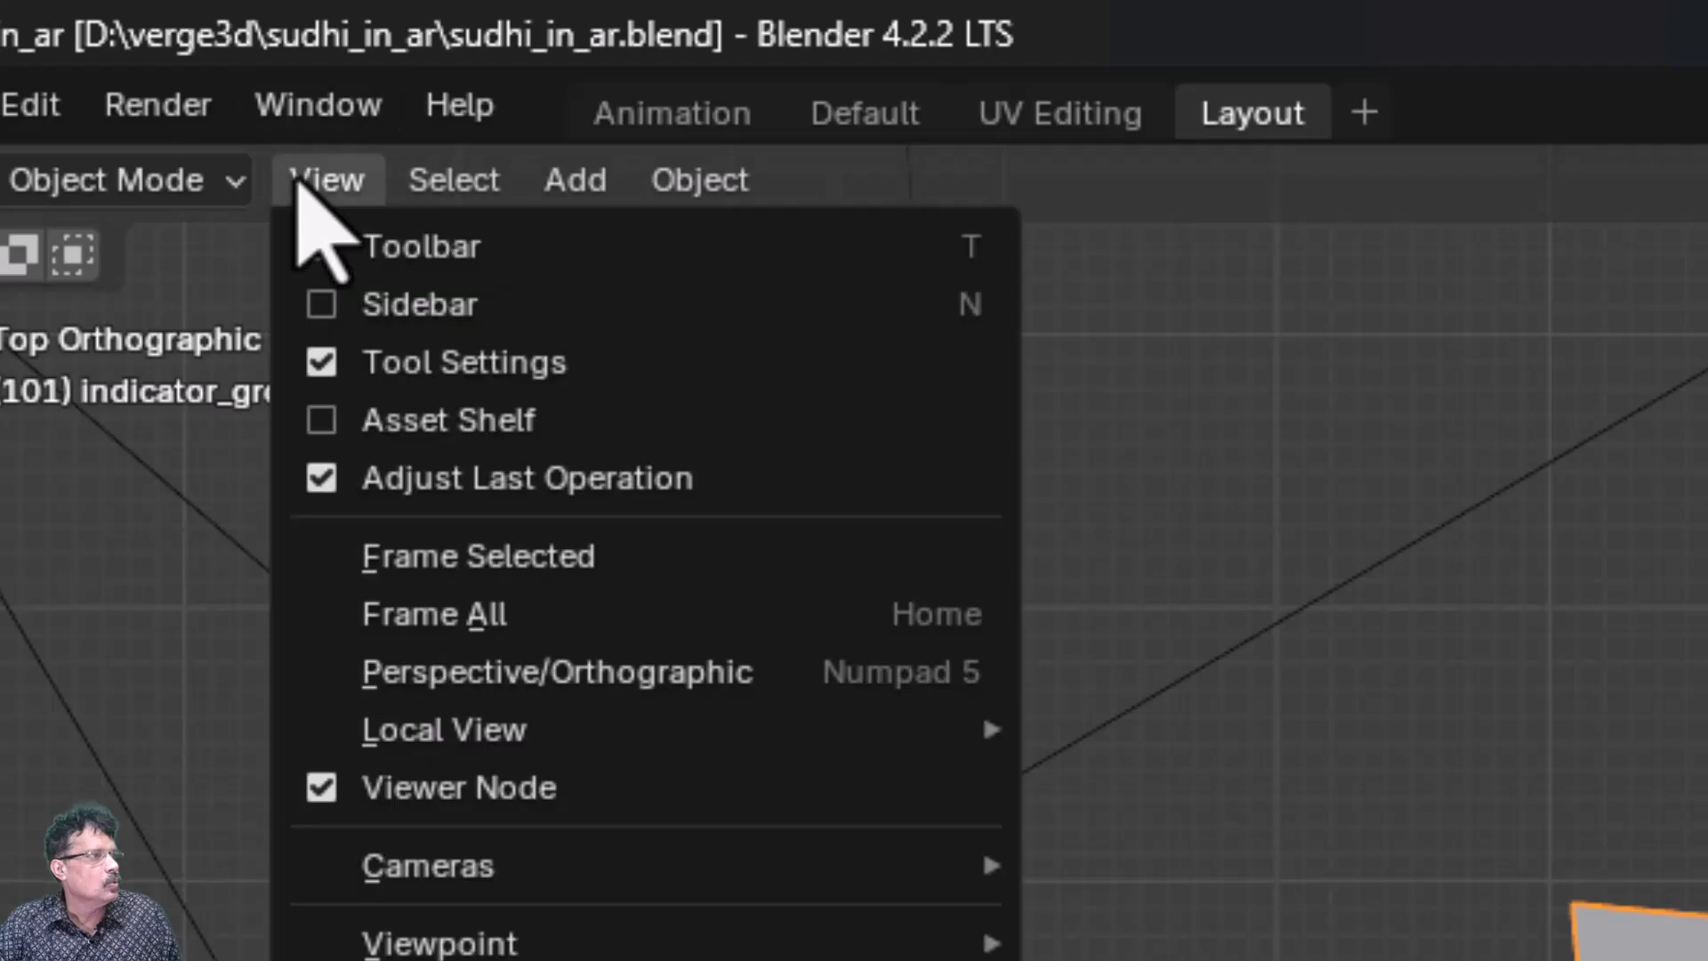
mouse_move(623, 738)
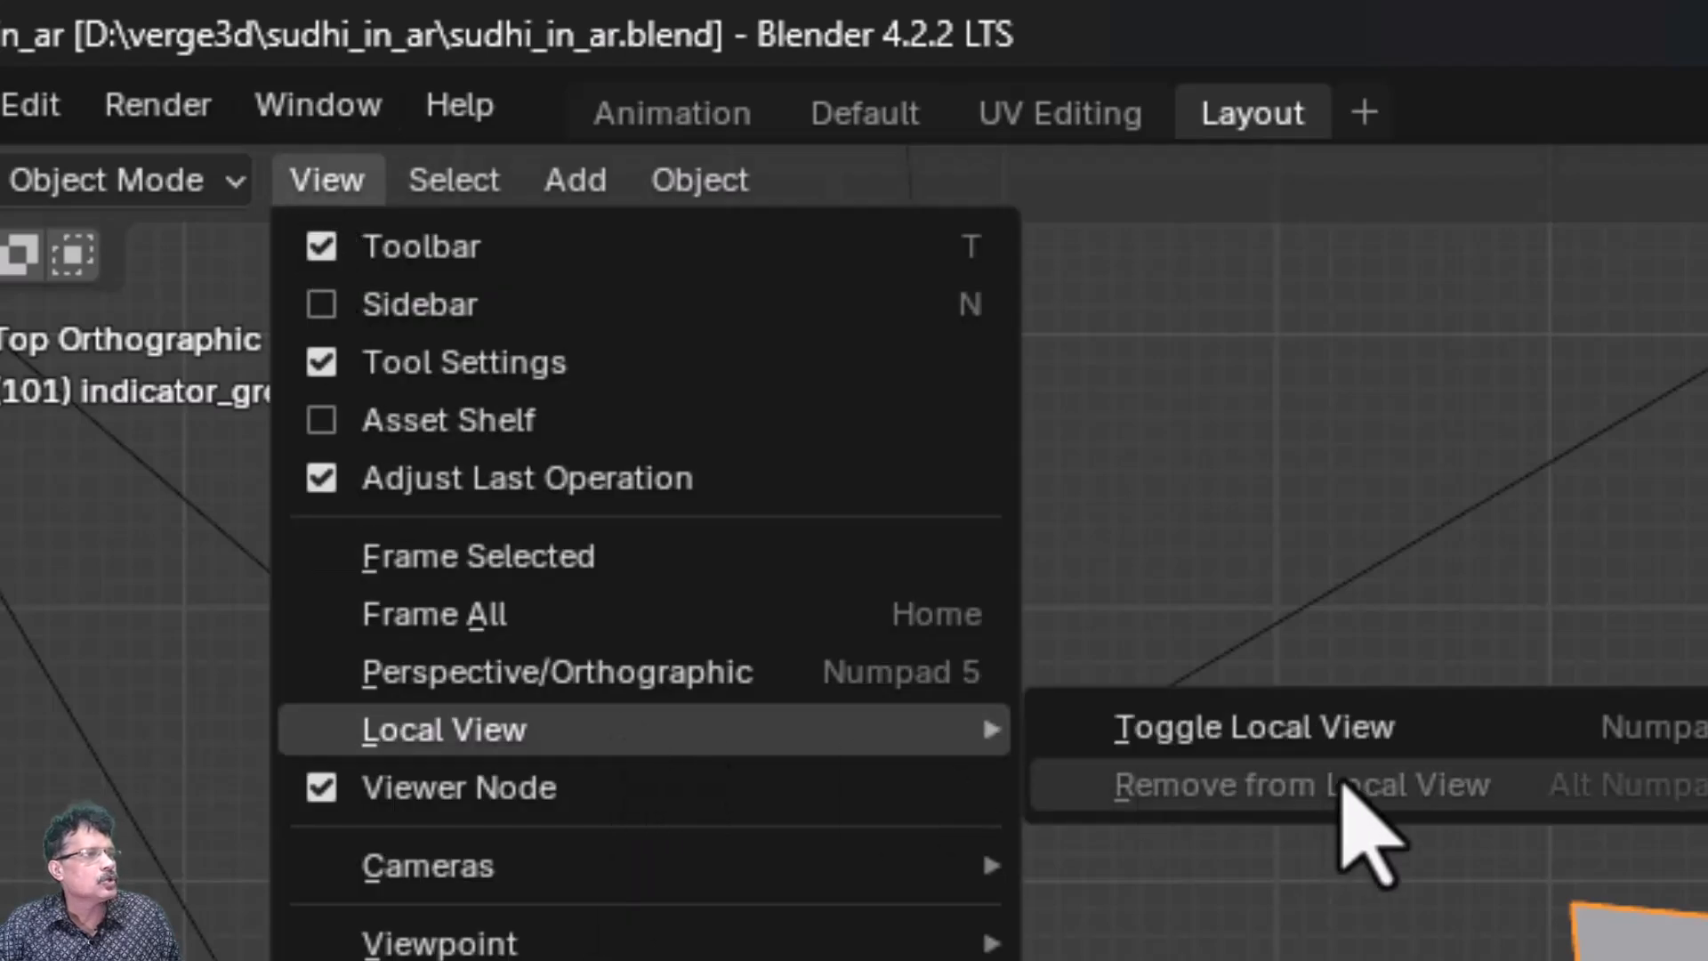
left_click(1357, 729)
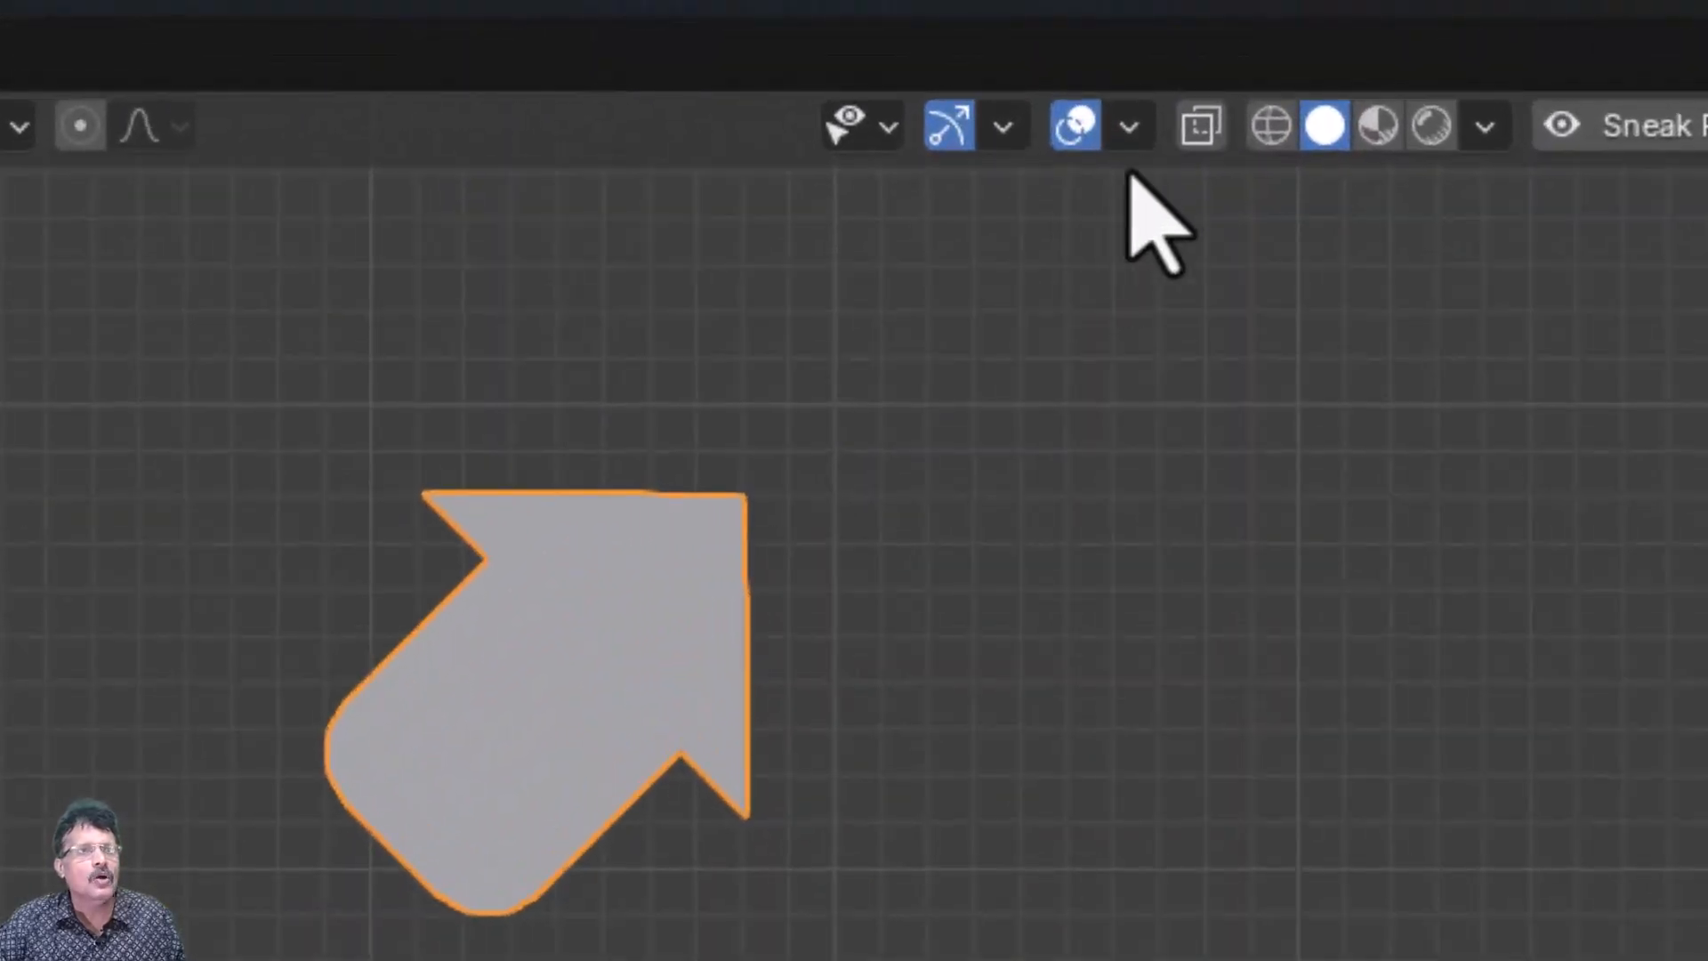
- Enable the Face Orientation overlay and flip the normals of all drag_move faces in Edit Mode, leaving the mesh deselected
left_click(1129, 132)
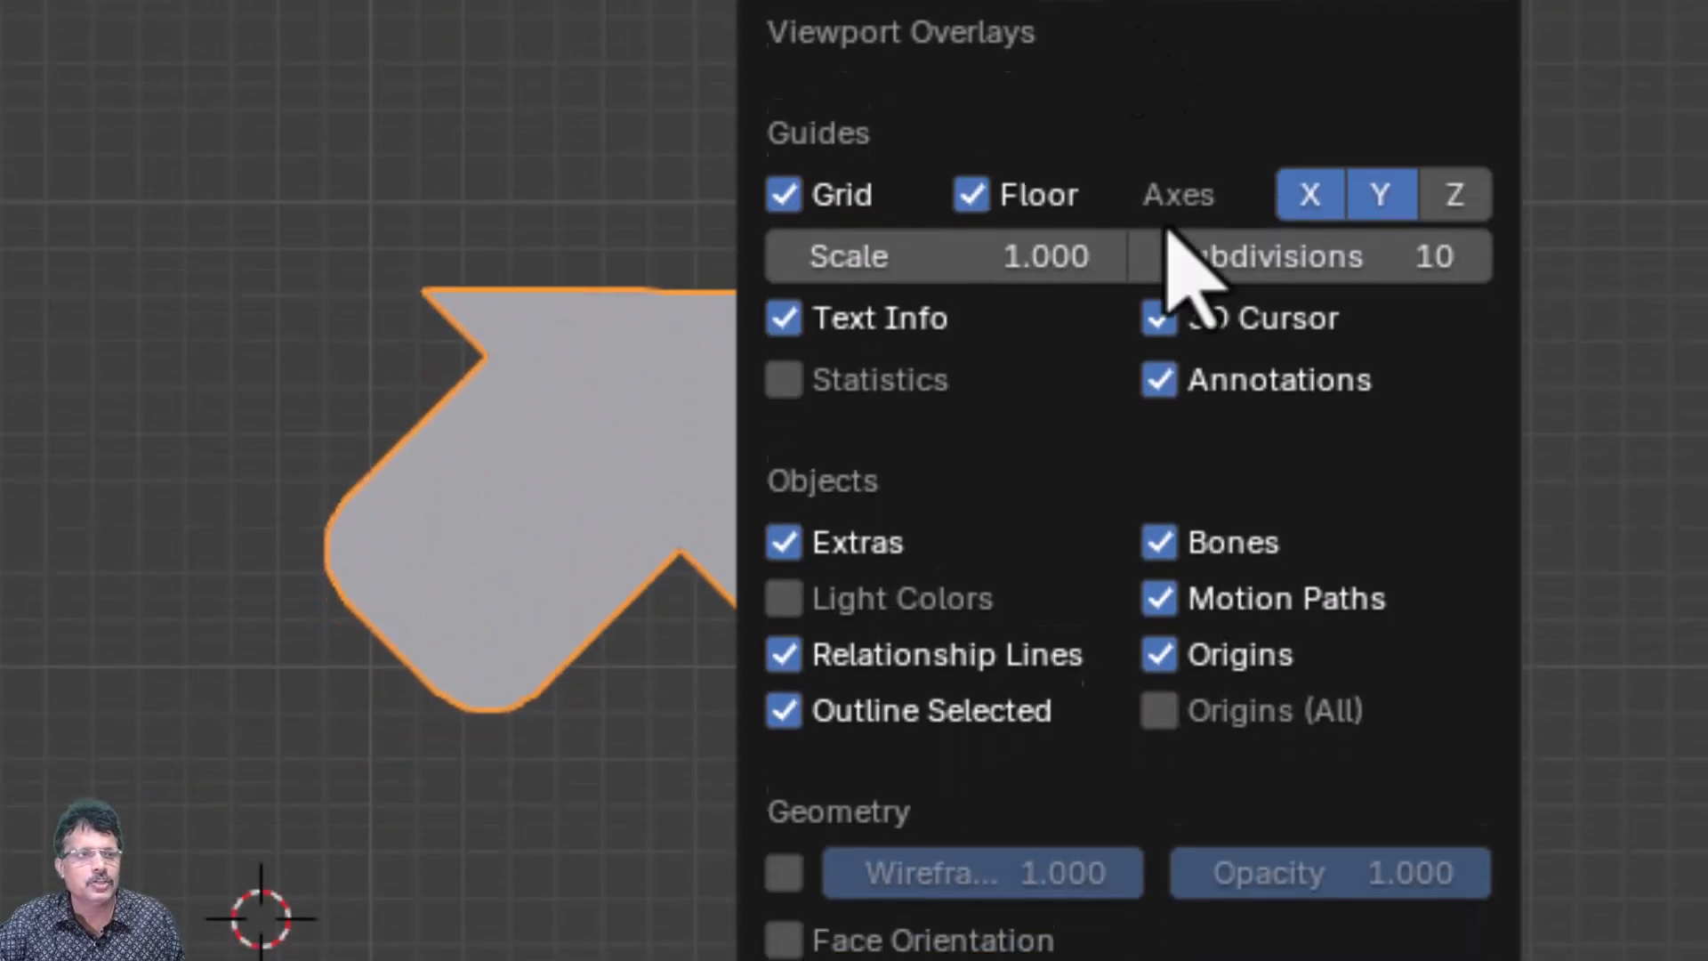
left_click(1012, 785)
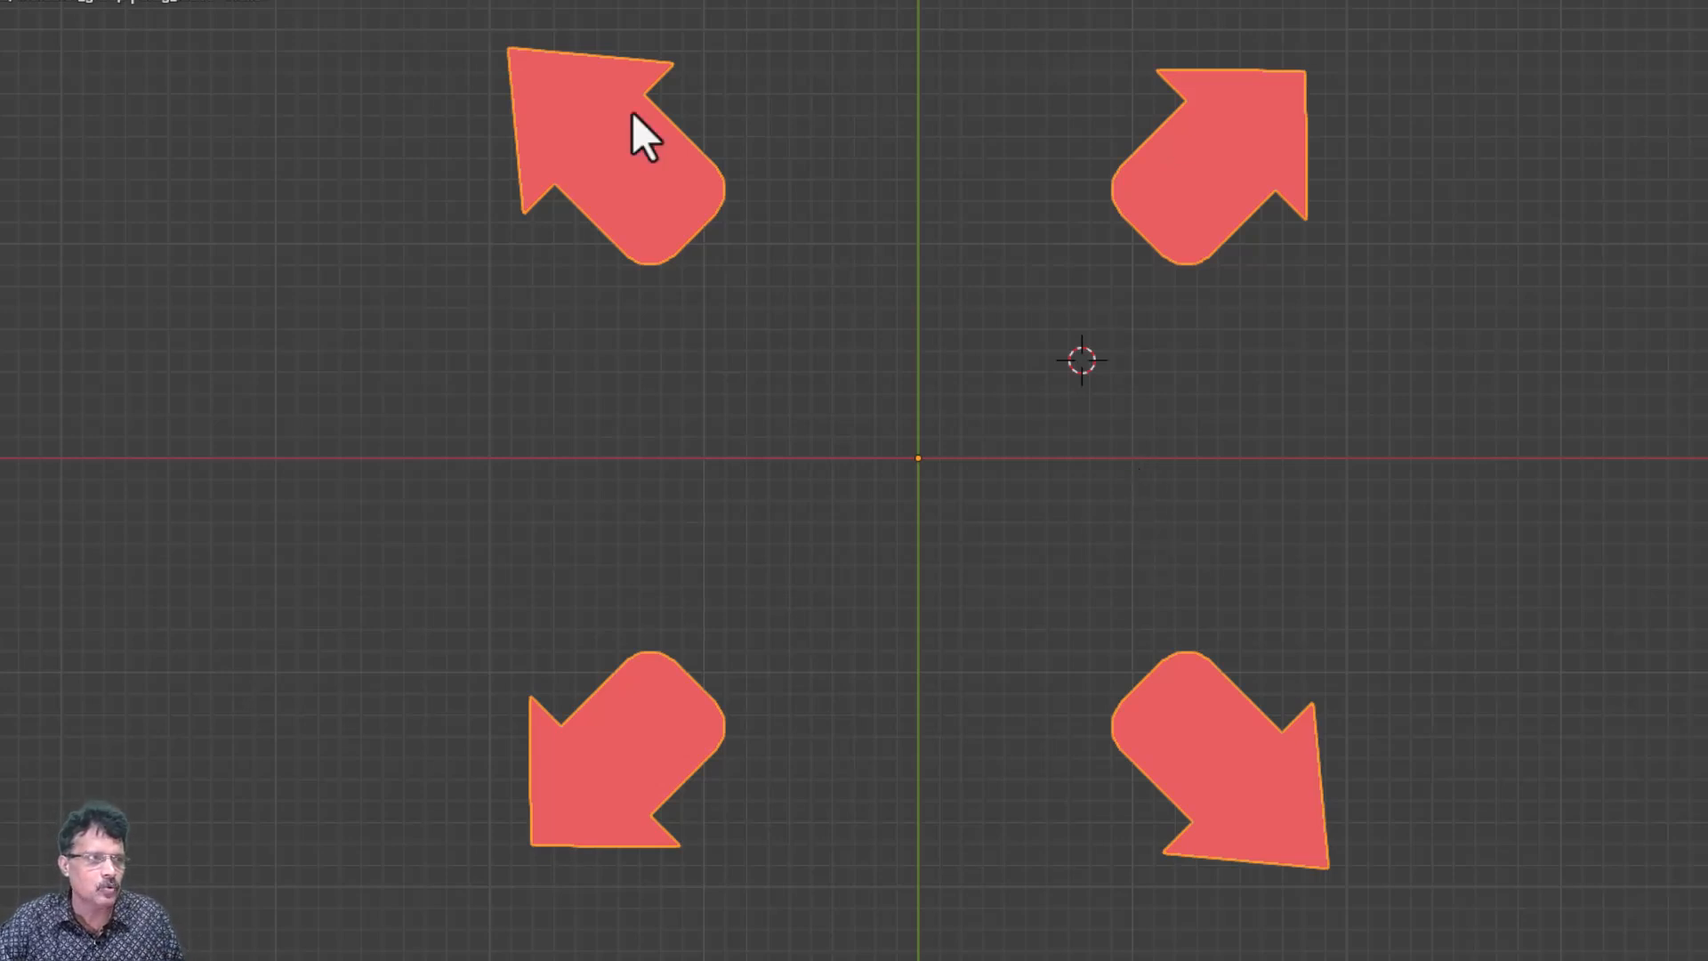
key("Tab")
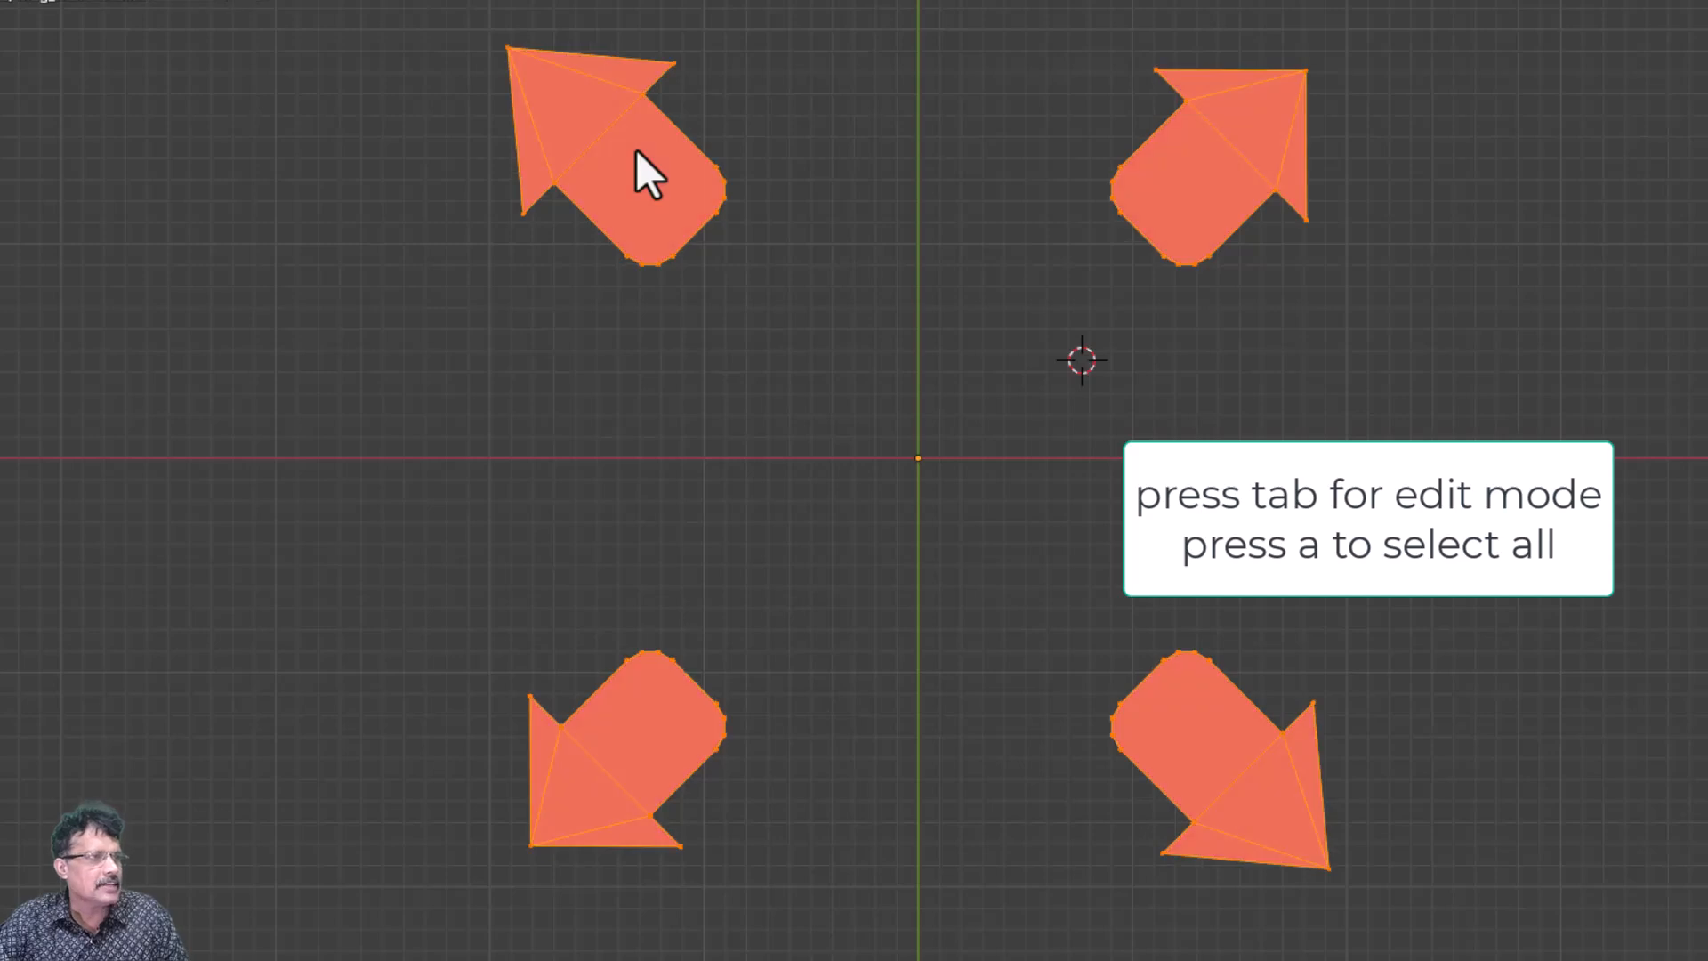
key("a")
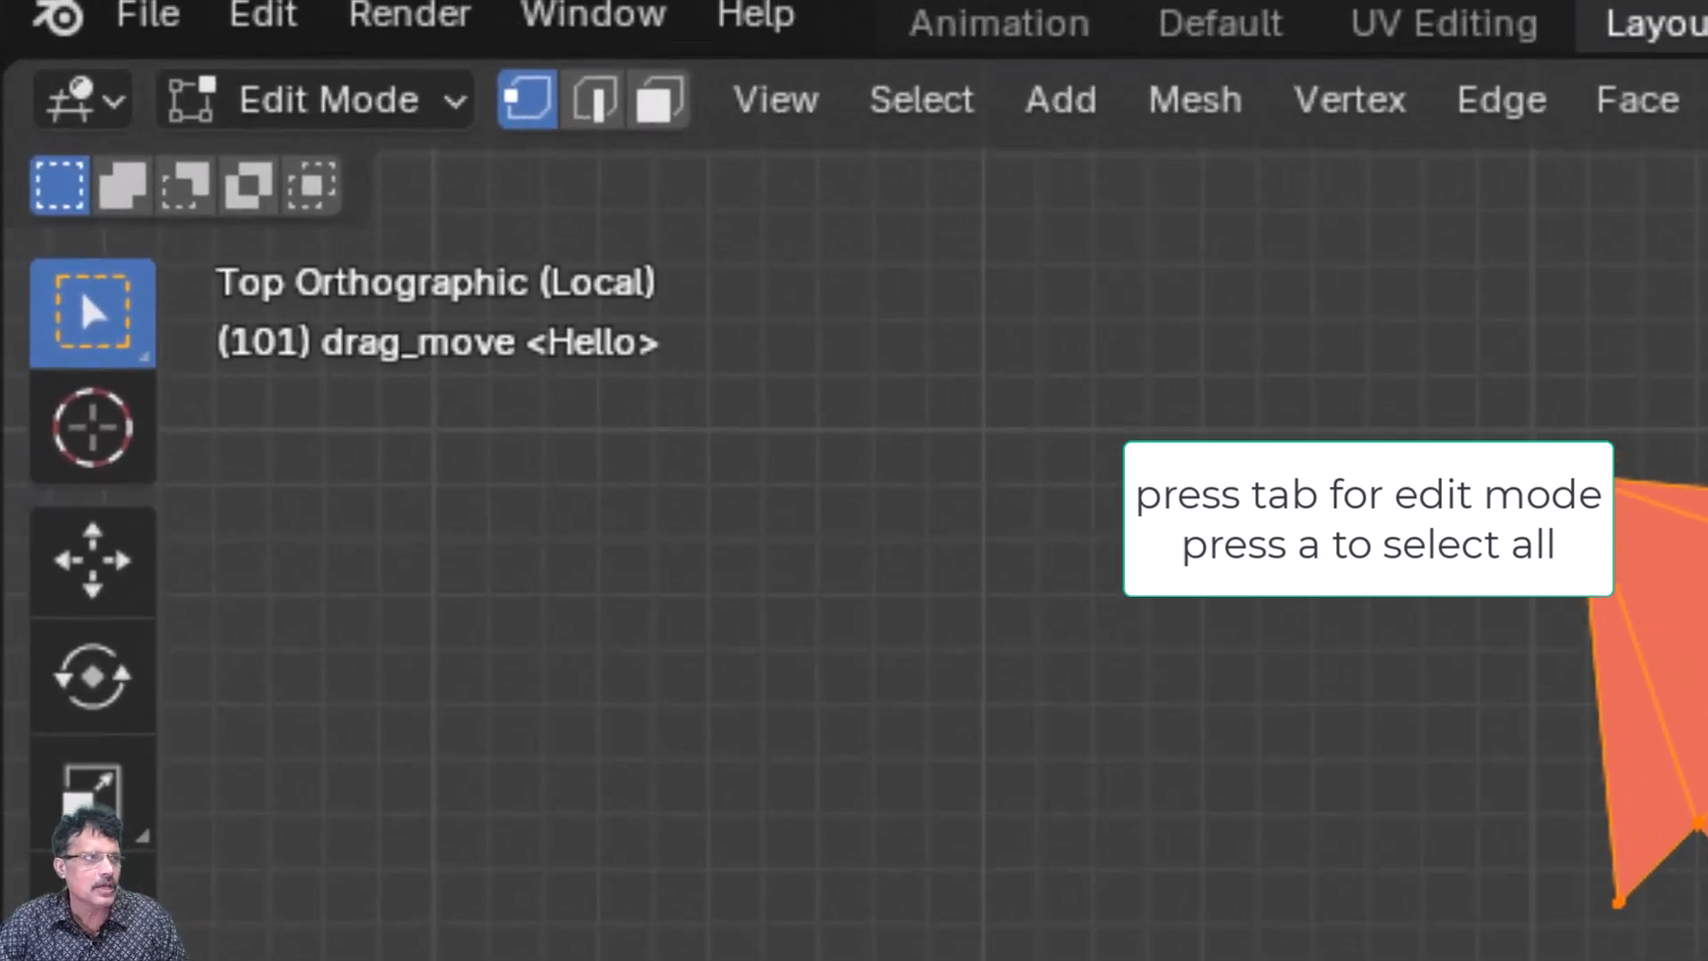
left_click(1194, 100)
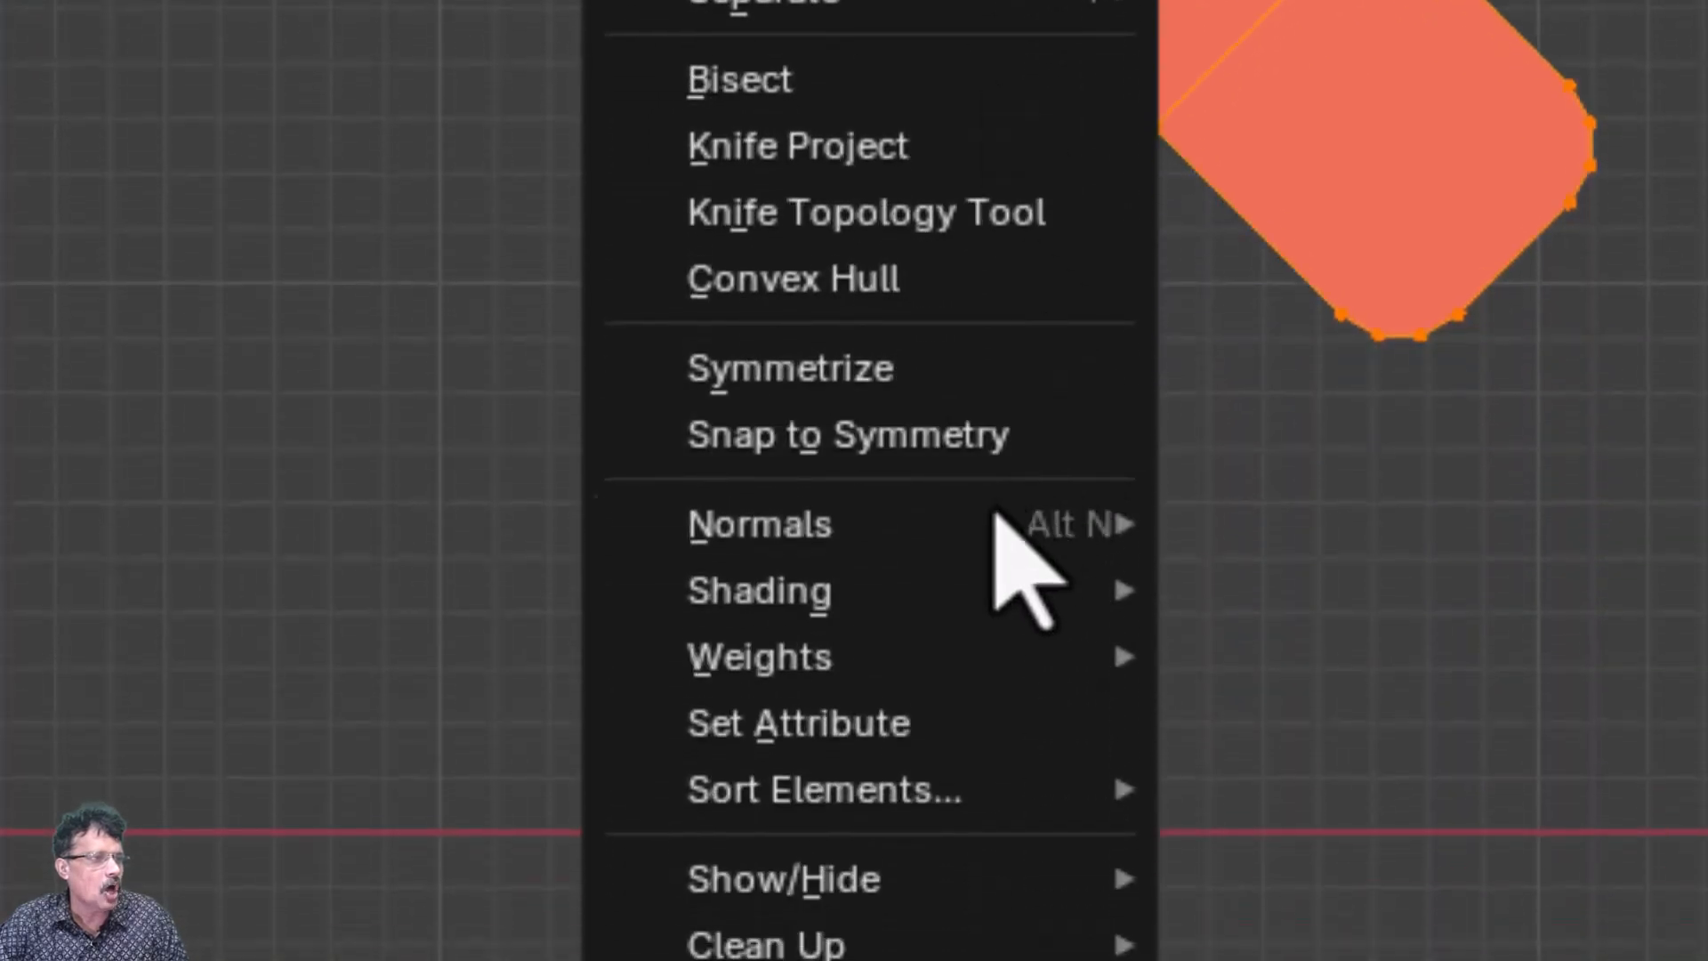
mouse_move(988, 926)
left_click(1290, 578)
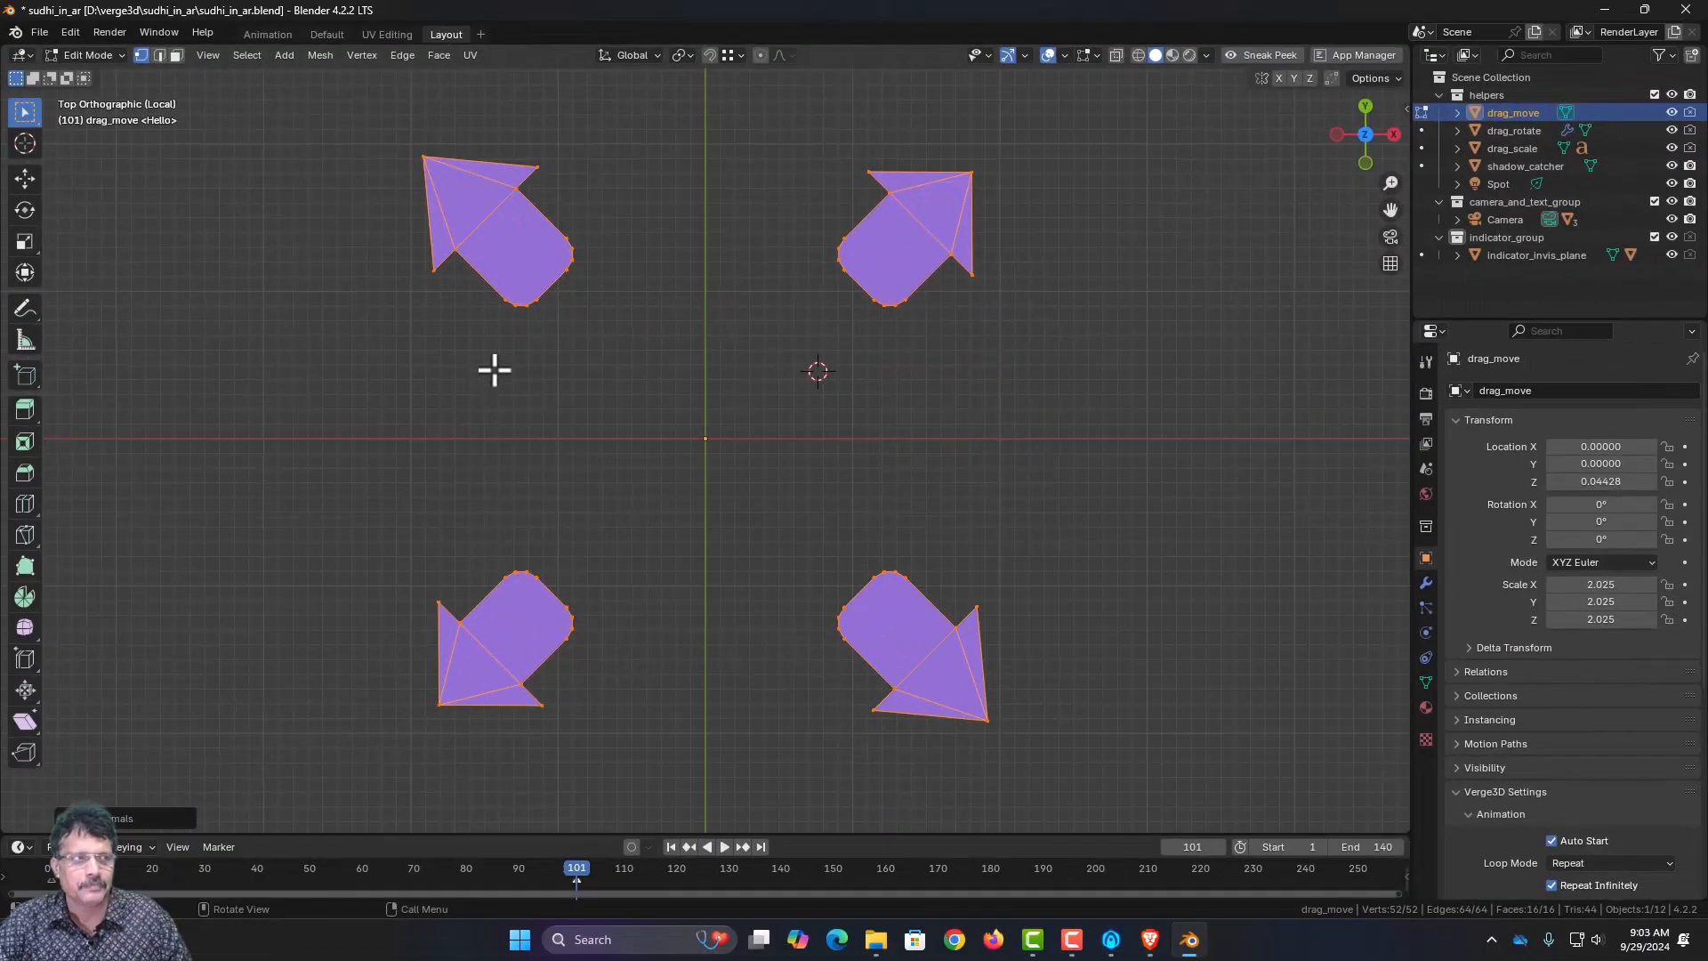
left_click(494, 369)
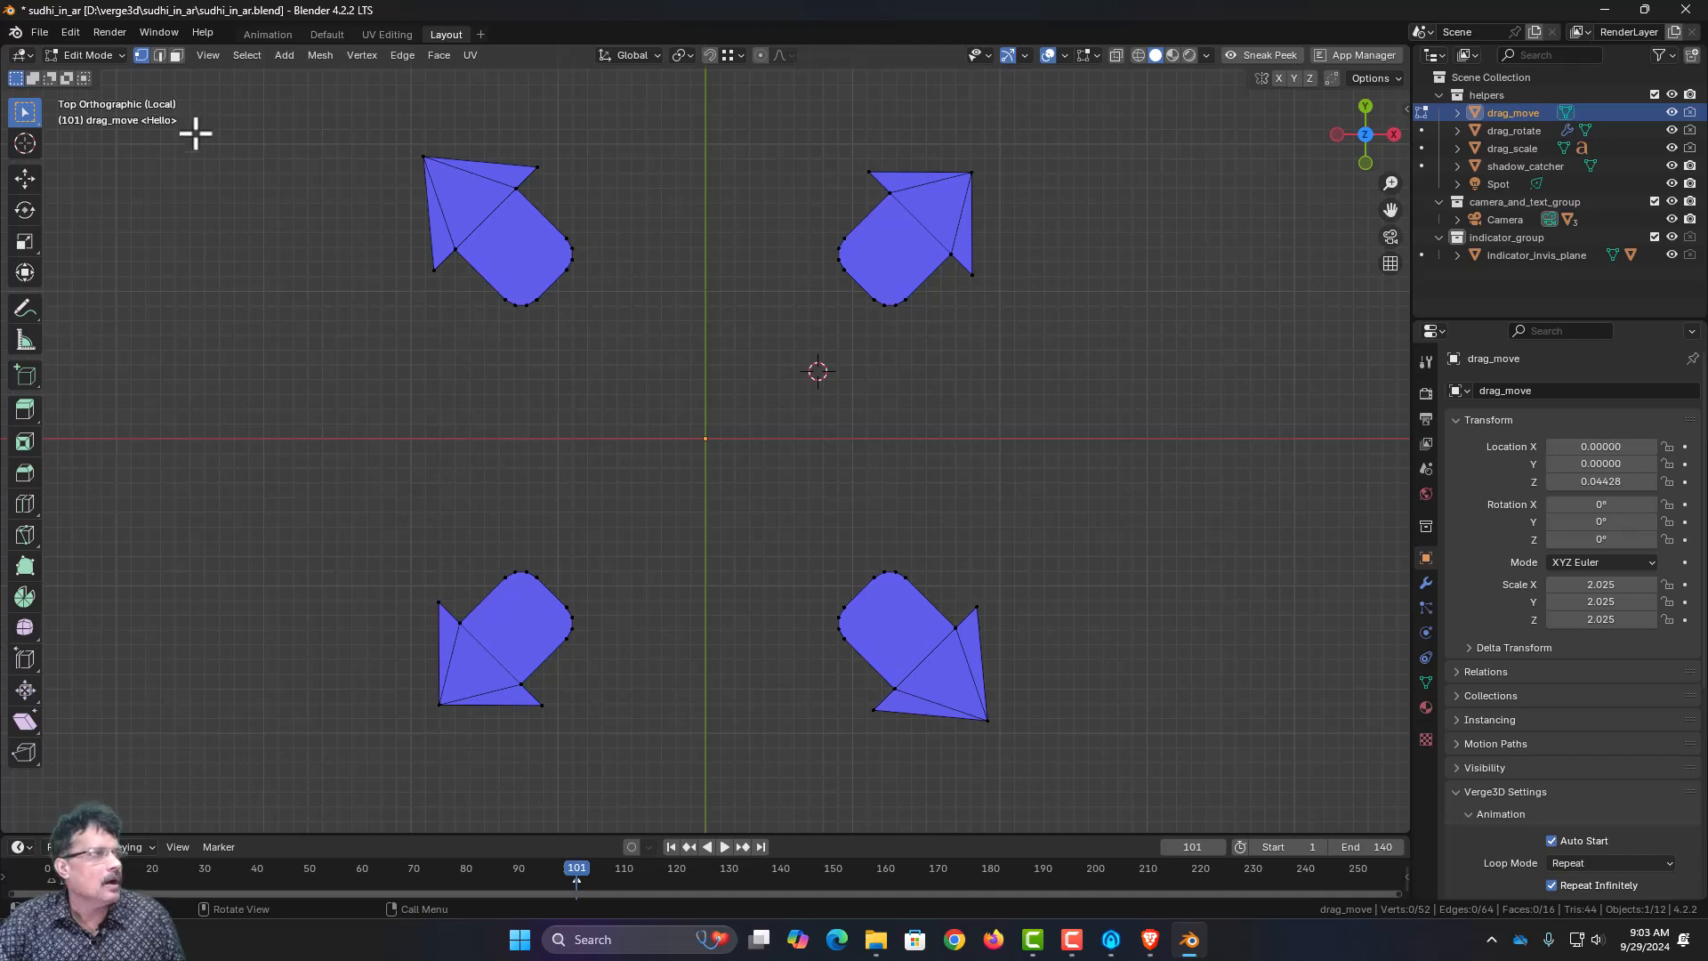
- Exit local view to show the whole scene around drag_move again
left_click(208, 55)
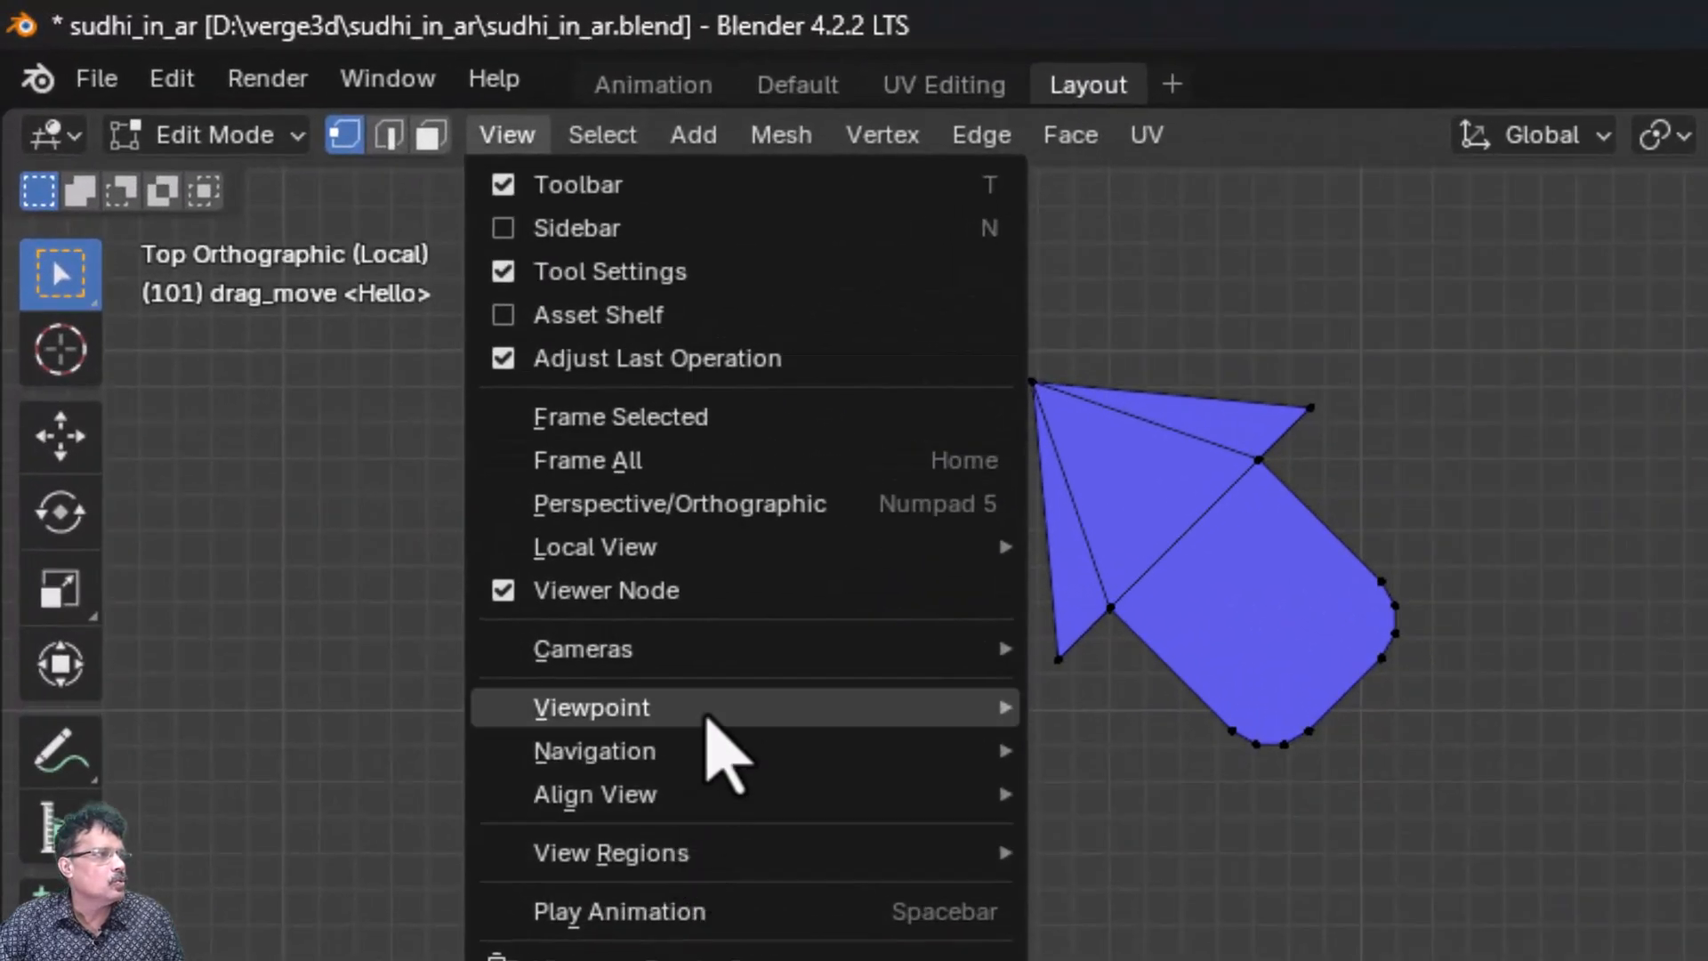
mouse_move(296, 264)
mouse_move(774, 548)
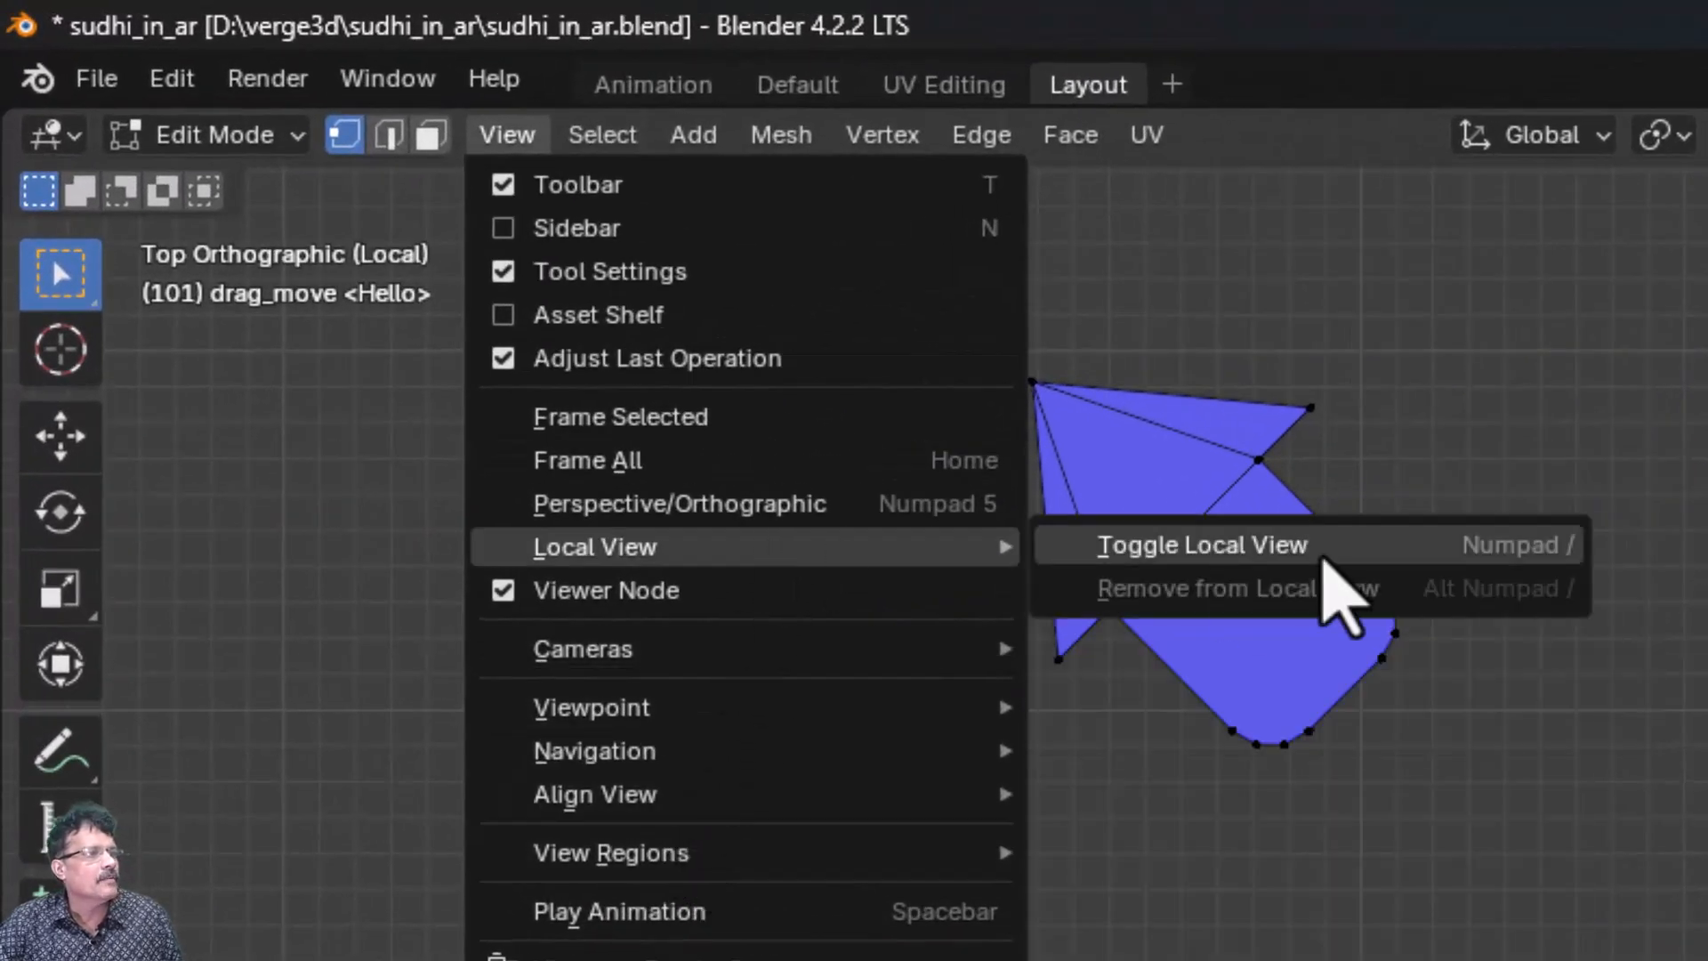
left_click(1227, 547)
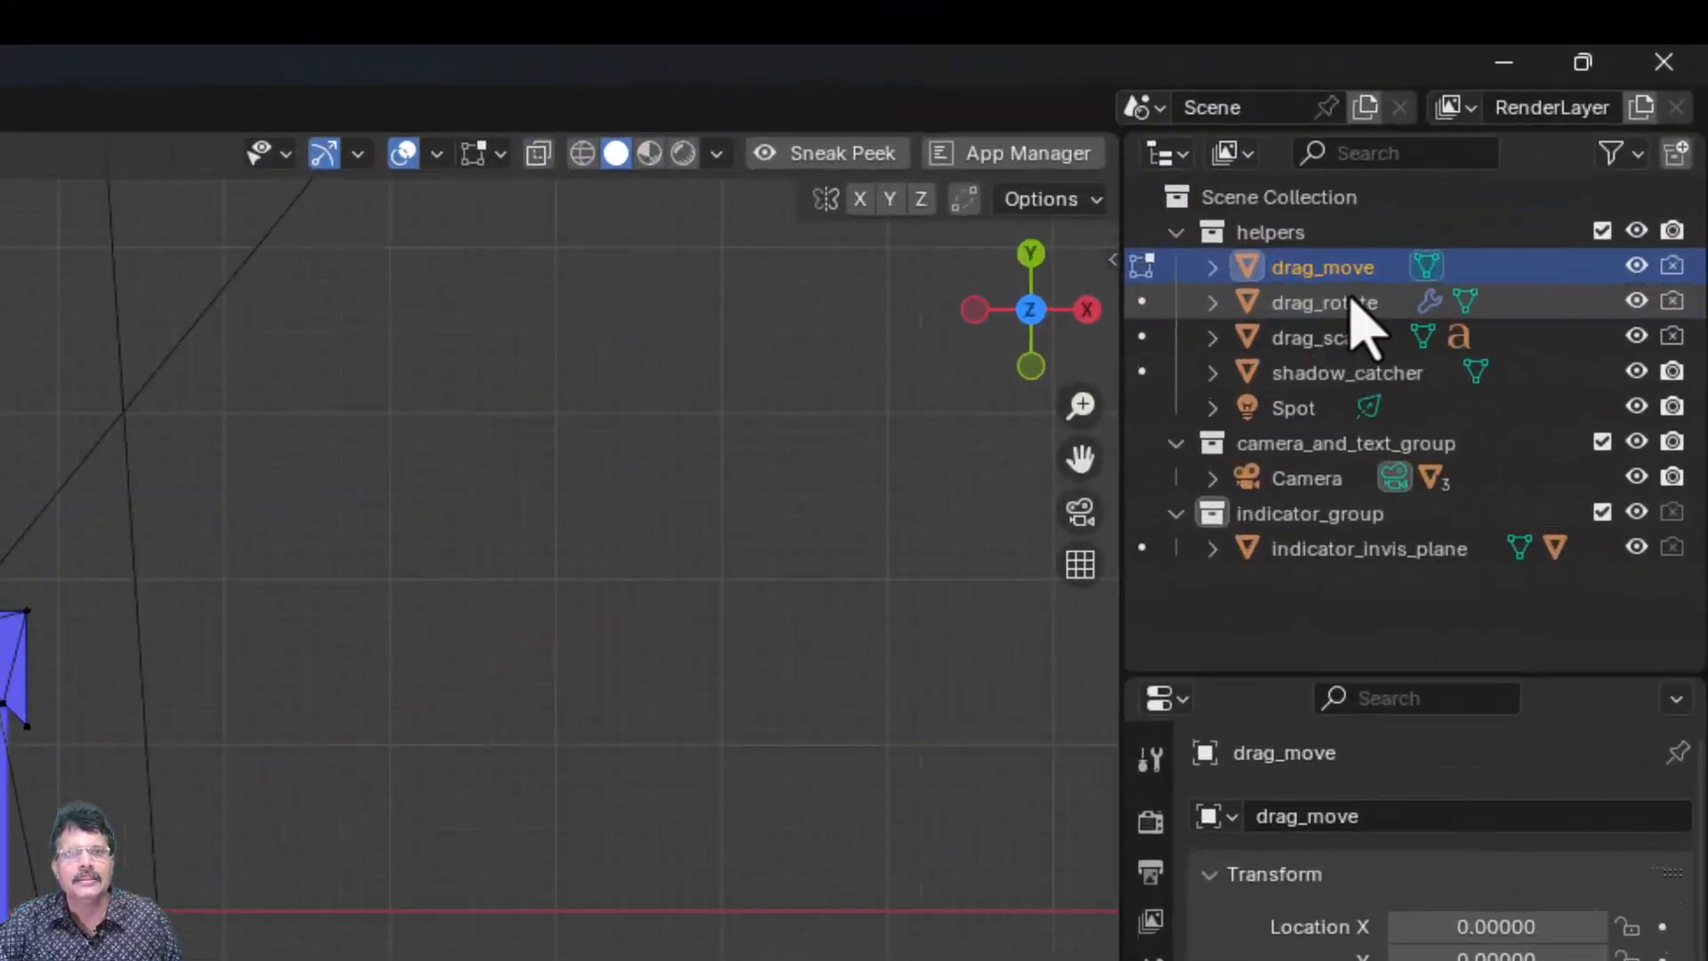
- Flip the normals of all drag_rotate faces in Edit Mode
left_click(1268, 383)
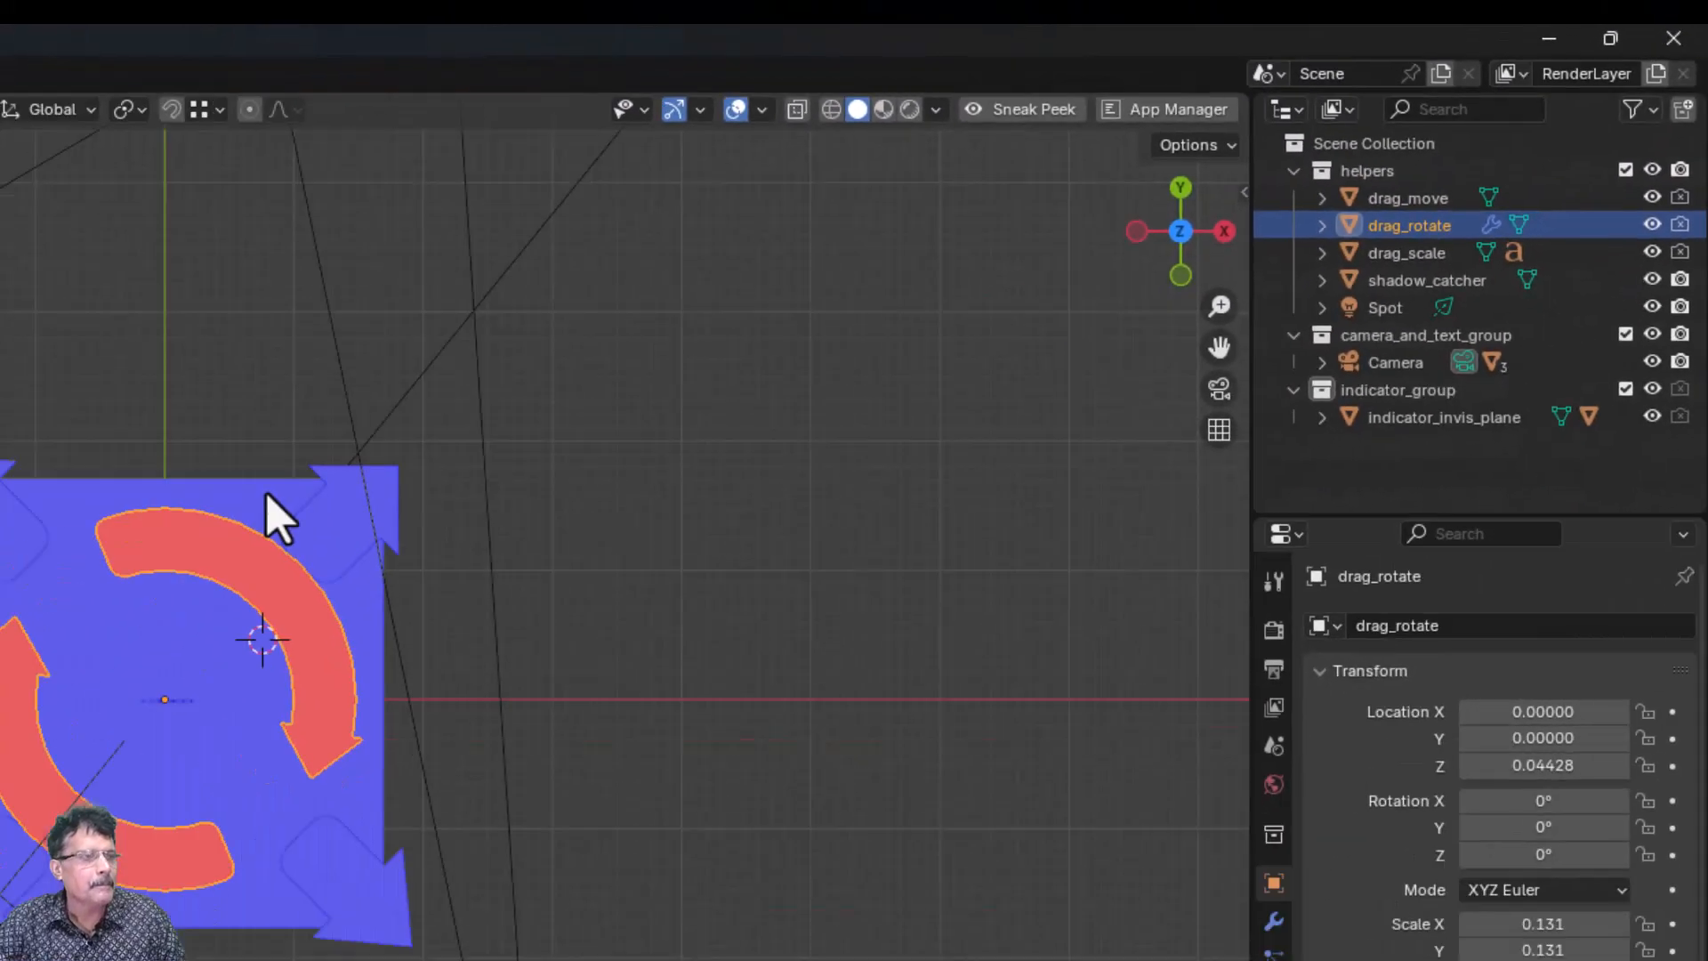
key("Tab")
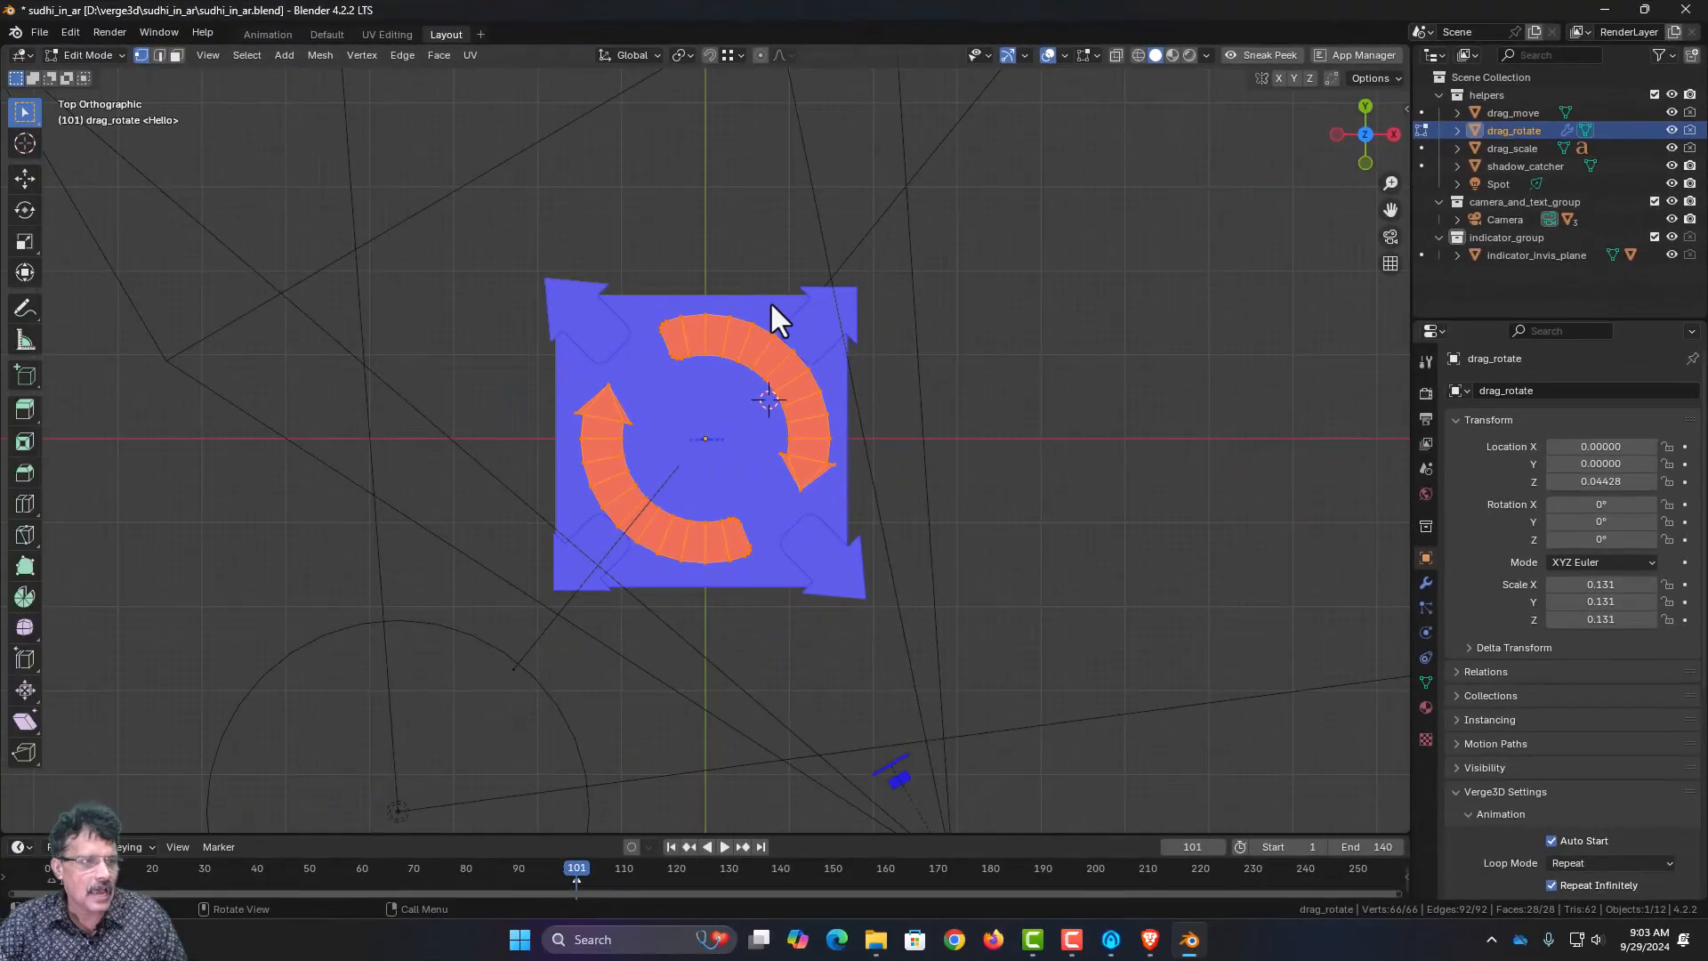
left_click(320, 55)
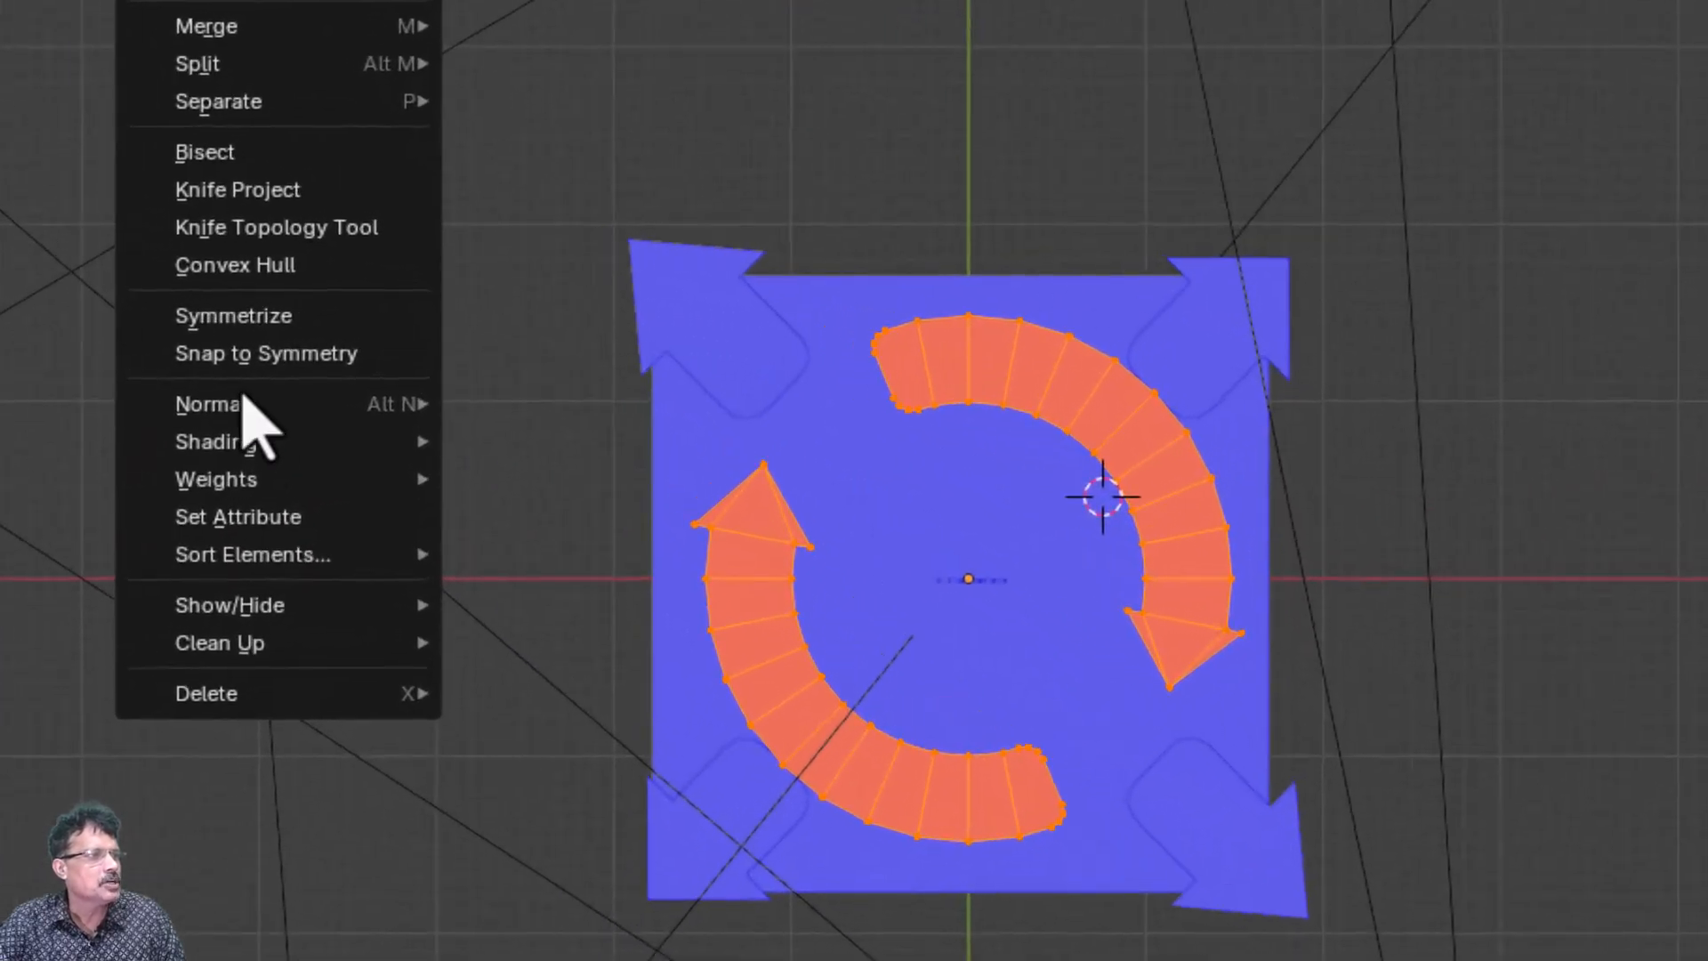
mouse_move(371, 356)
left_click(525, 409)
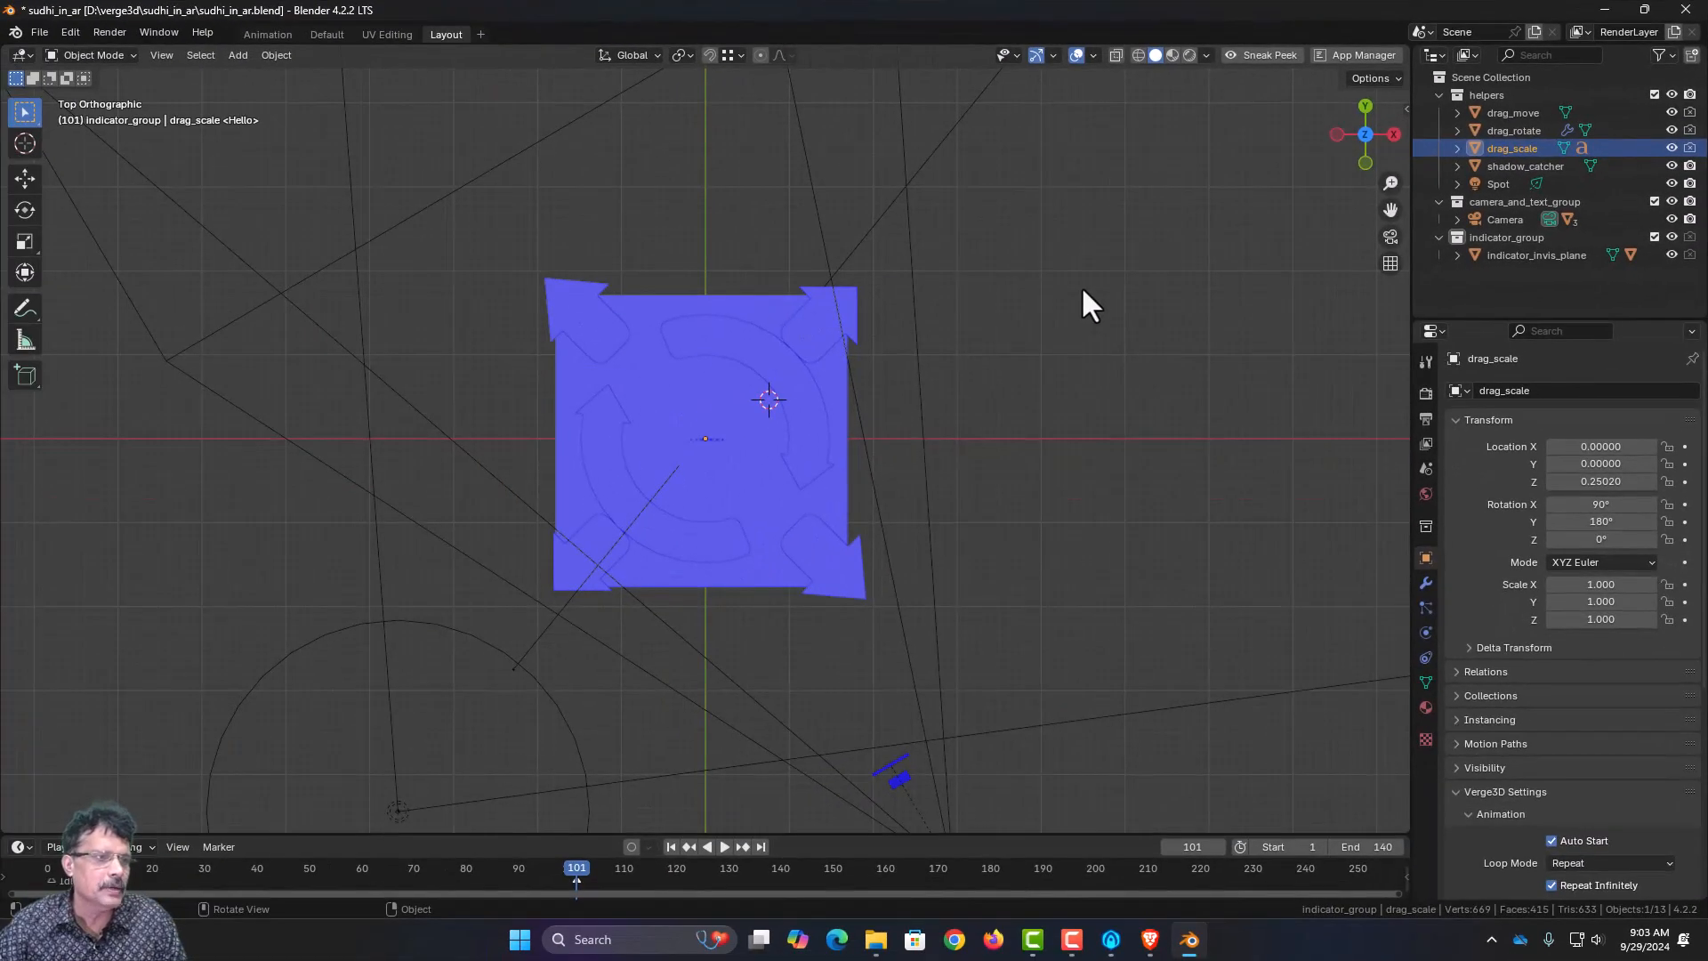
- Flip the normals of all drag_scale arrow faces in Edit Mode, seen from the front
key("KP_1")
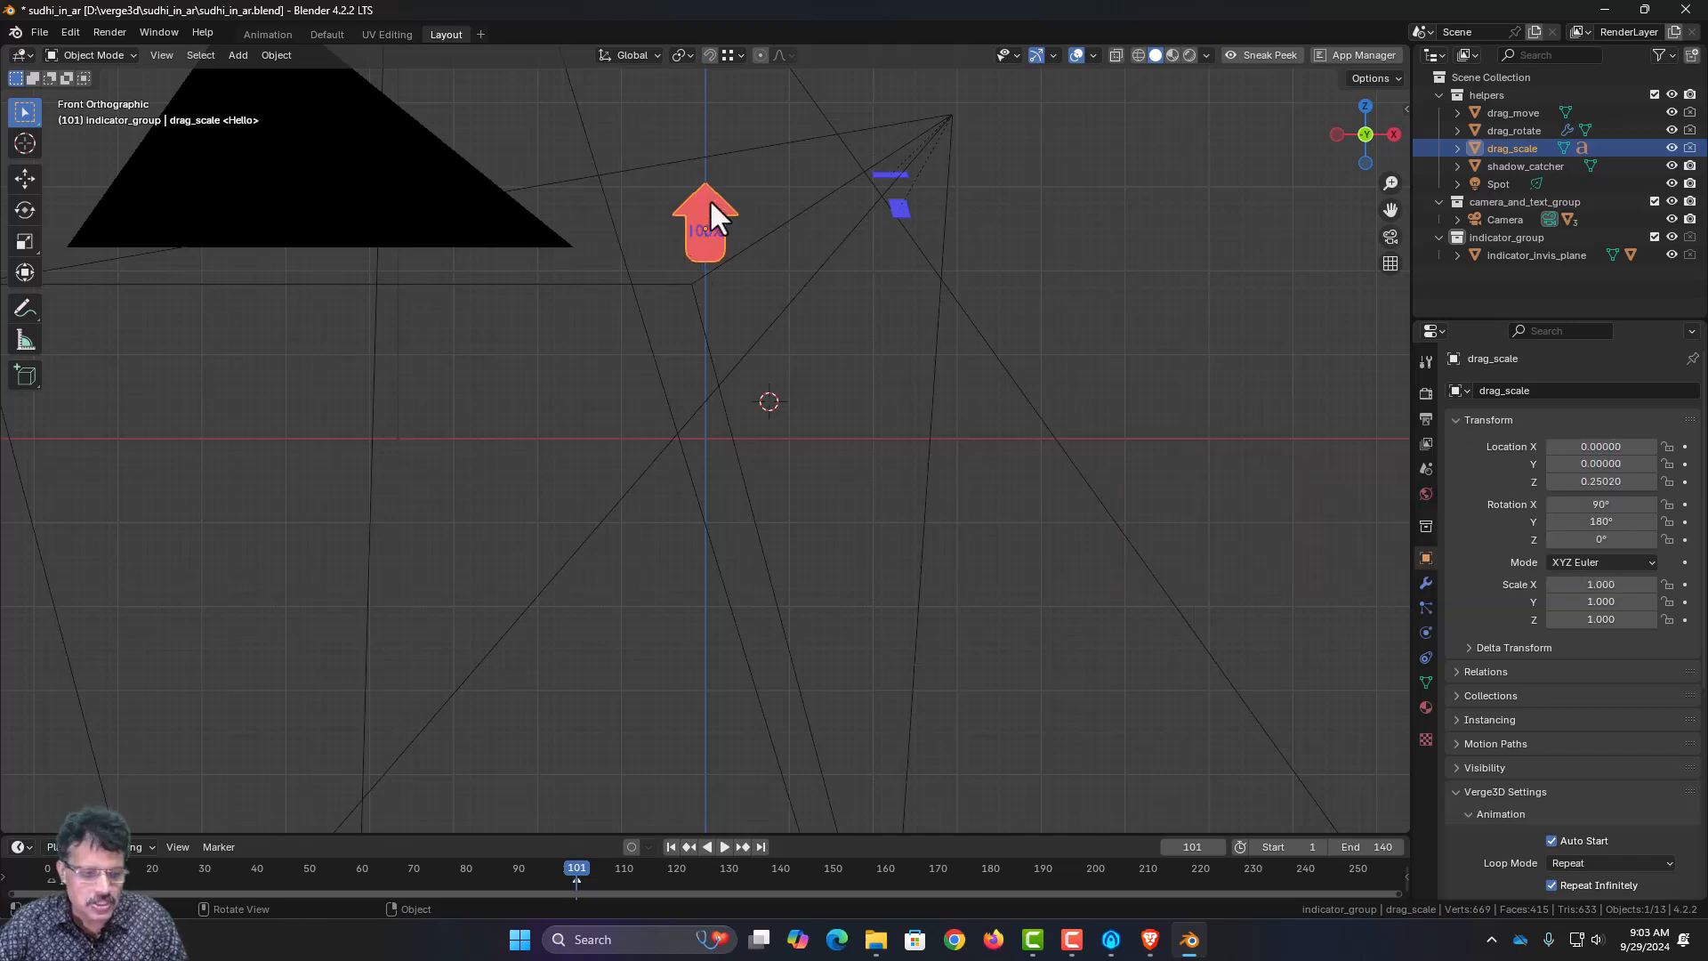
key("Tab")
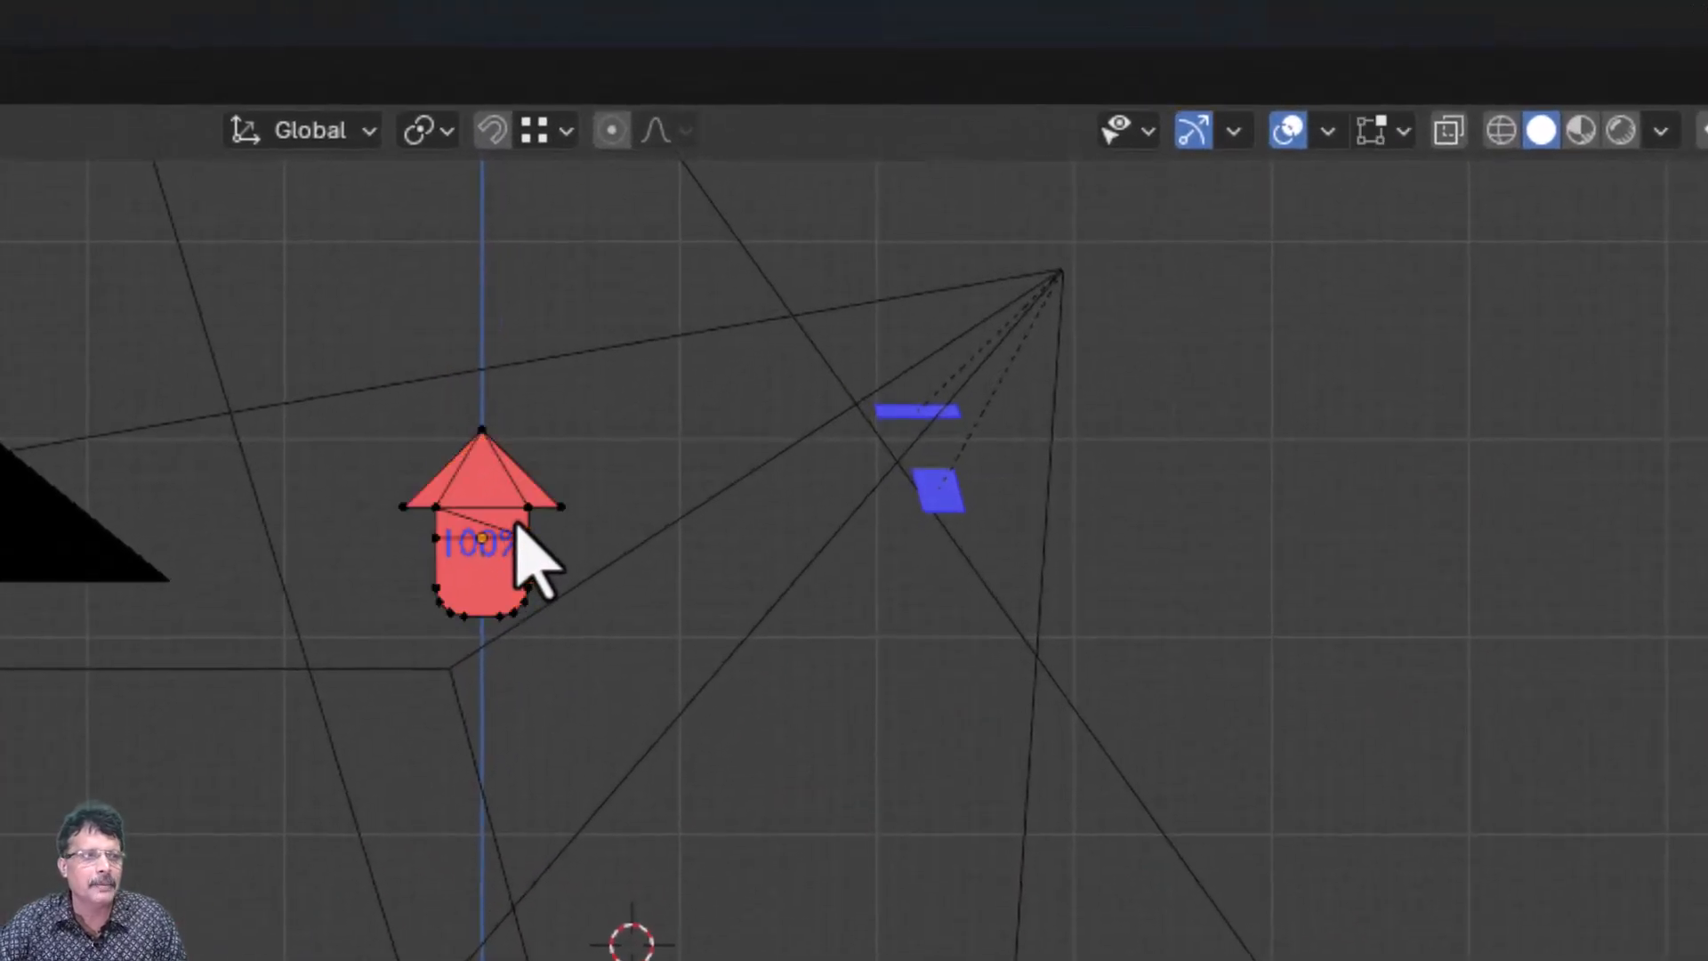
key("a")
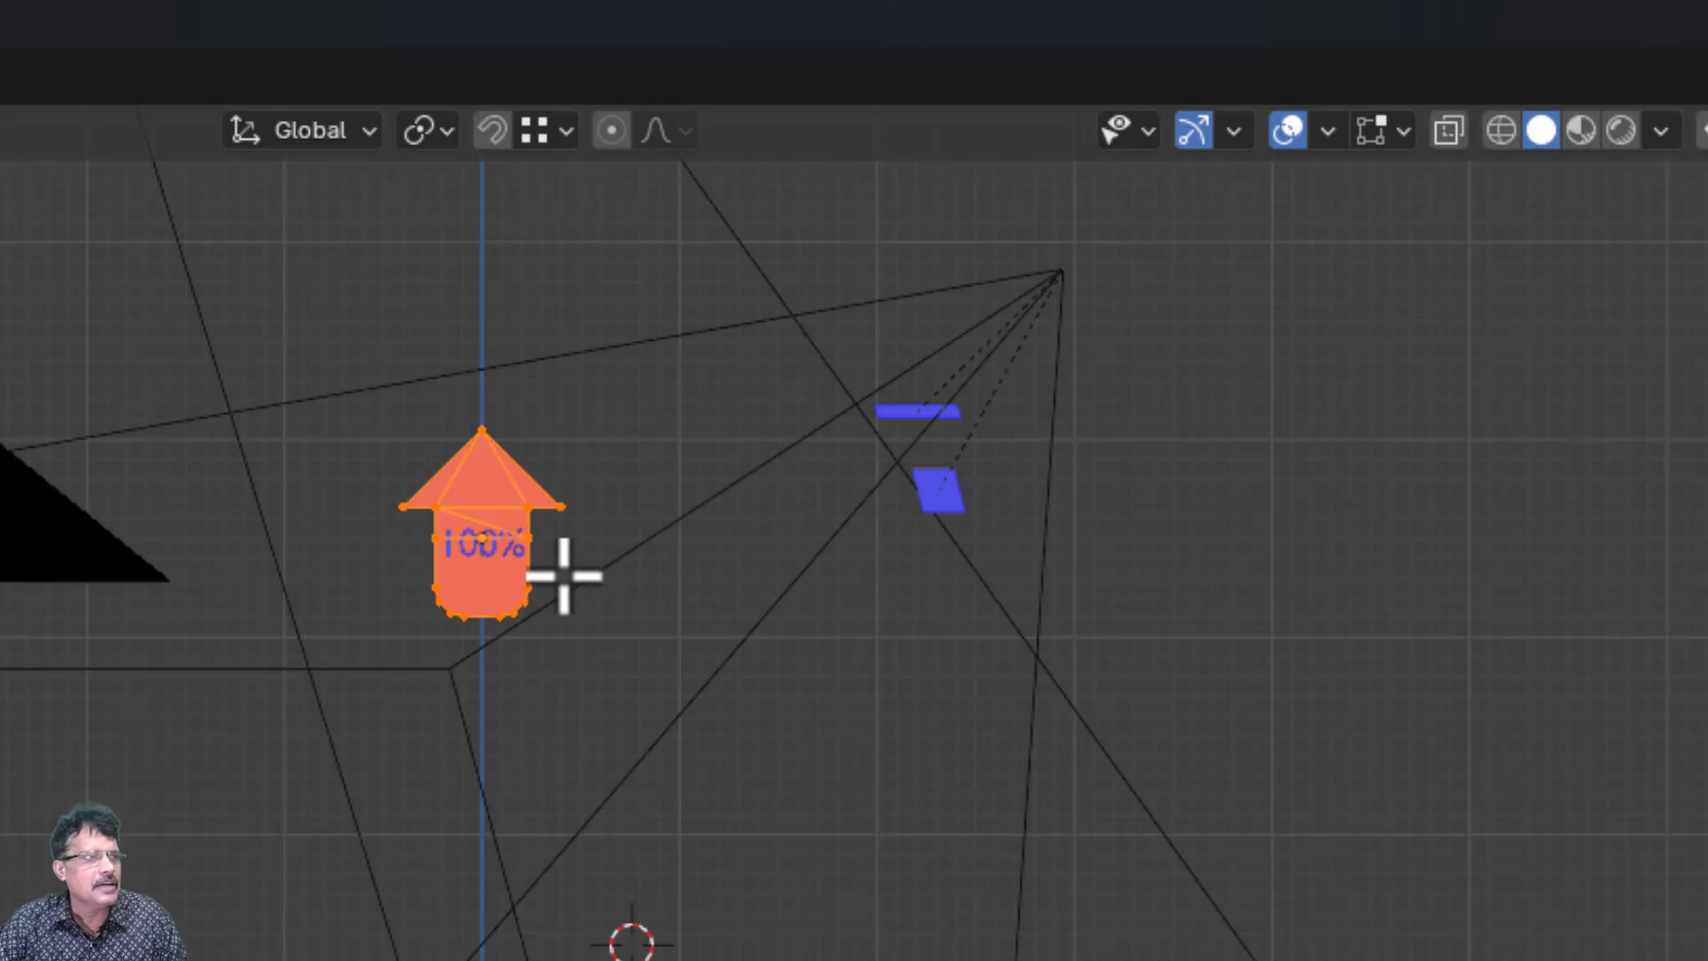
left_click(238, 130)
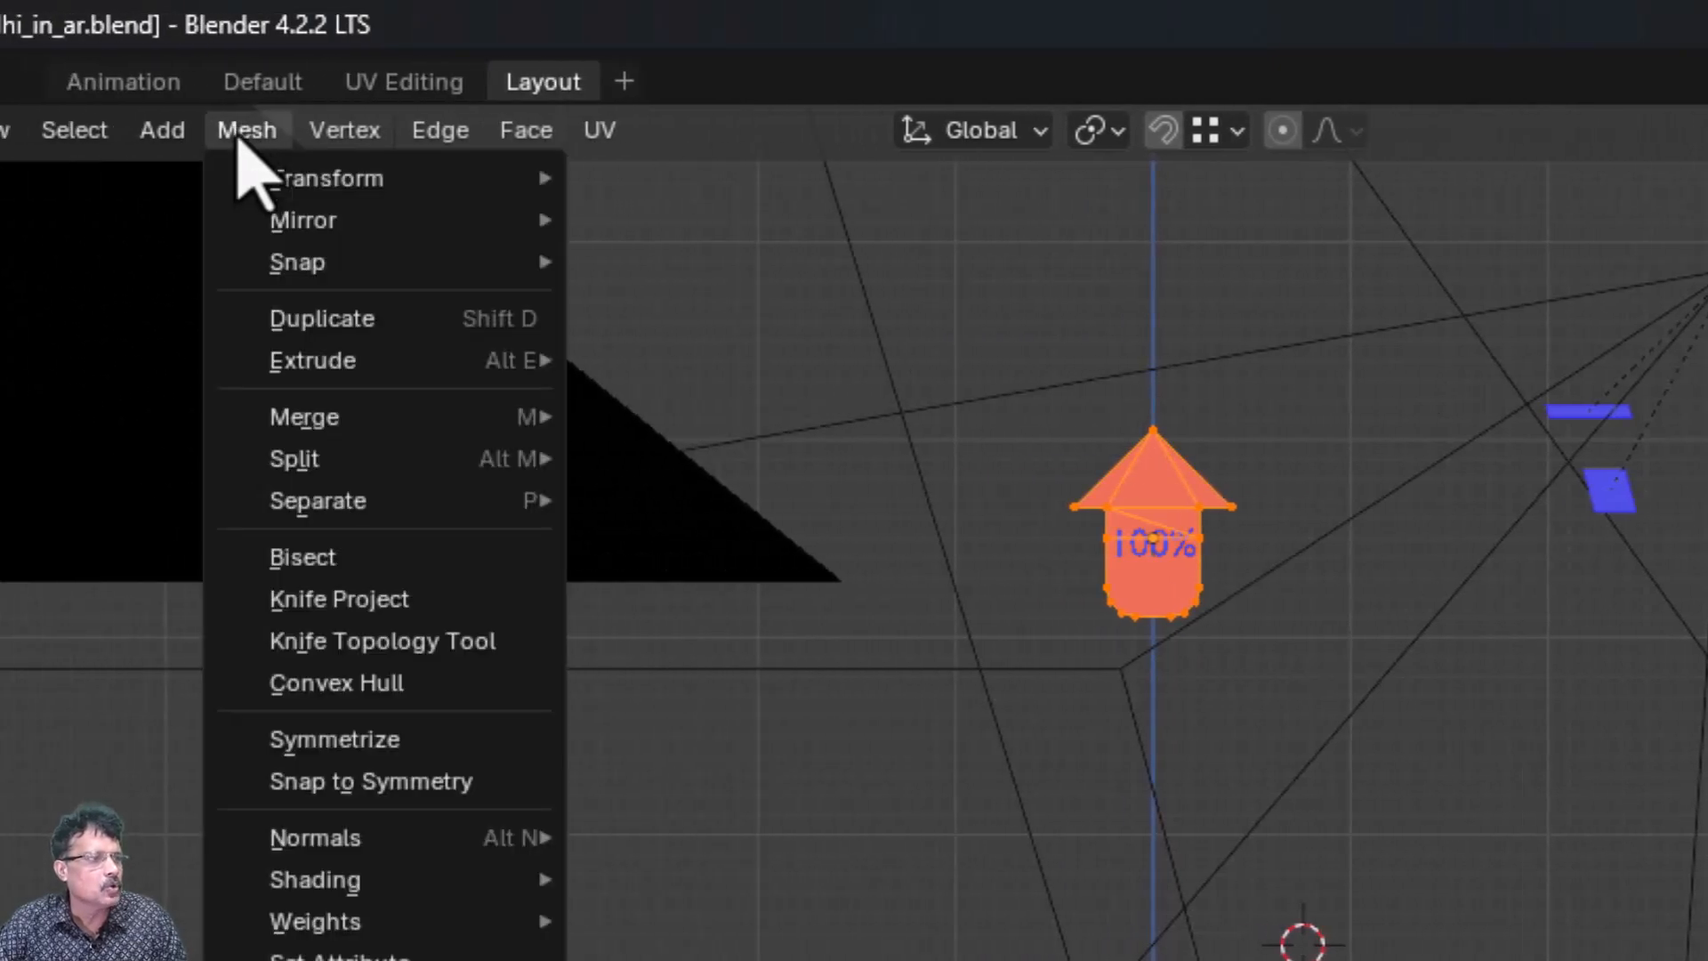
mouse_move(289, 843)
left_click(672, 841)
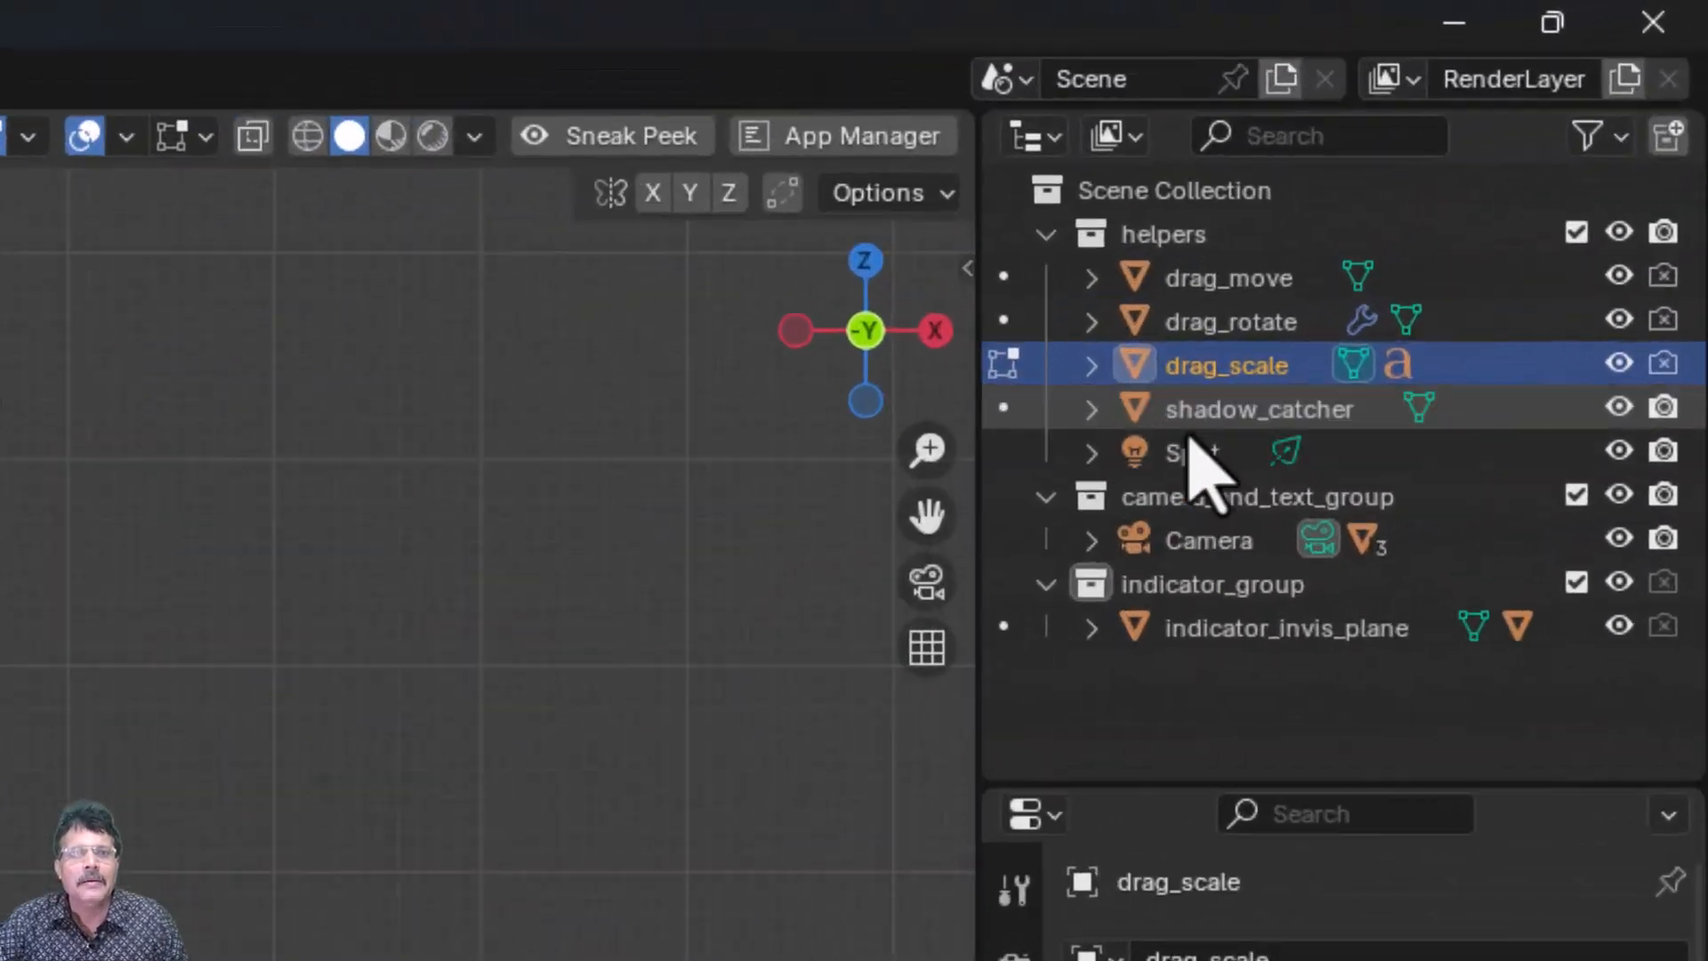
- Check the shadow_catcher's face orientation in perspective, and collapse and exclude the helpers collection from the view layer
left_click(1505, 171)
middle_click_drag(445, 534, 311, 668)
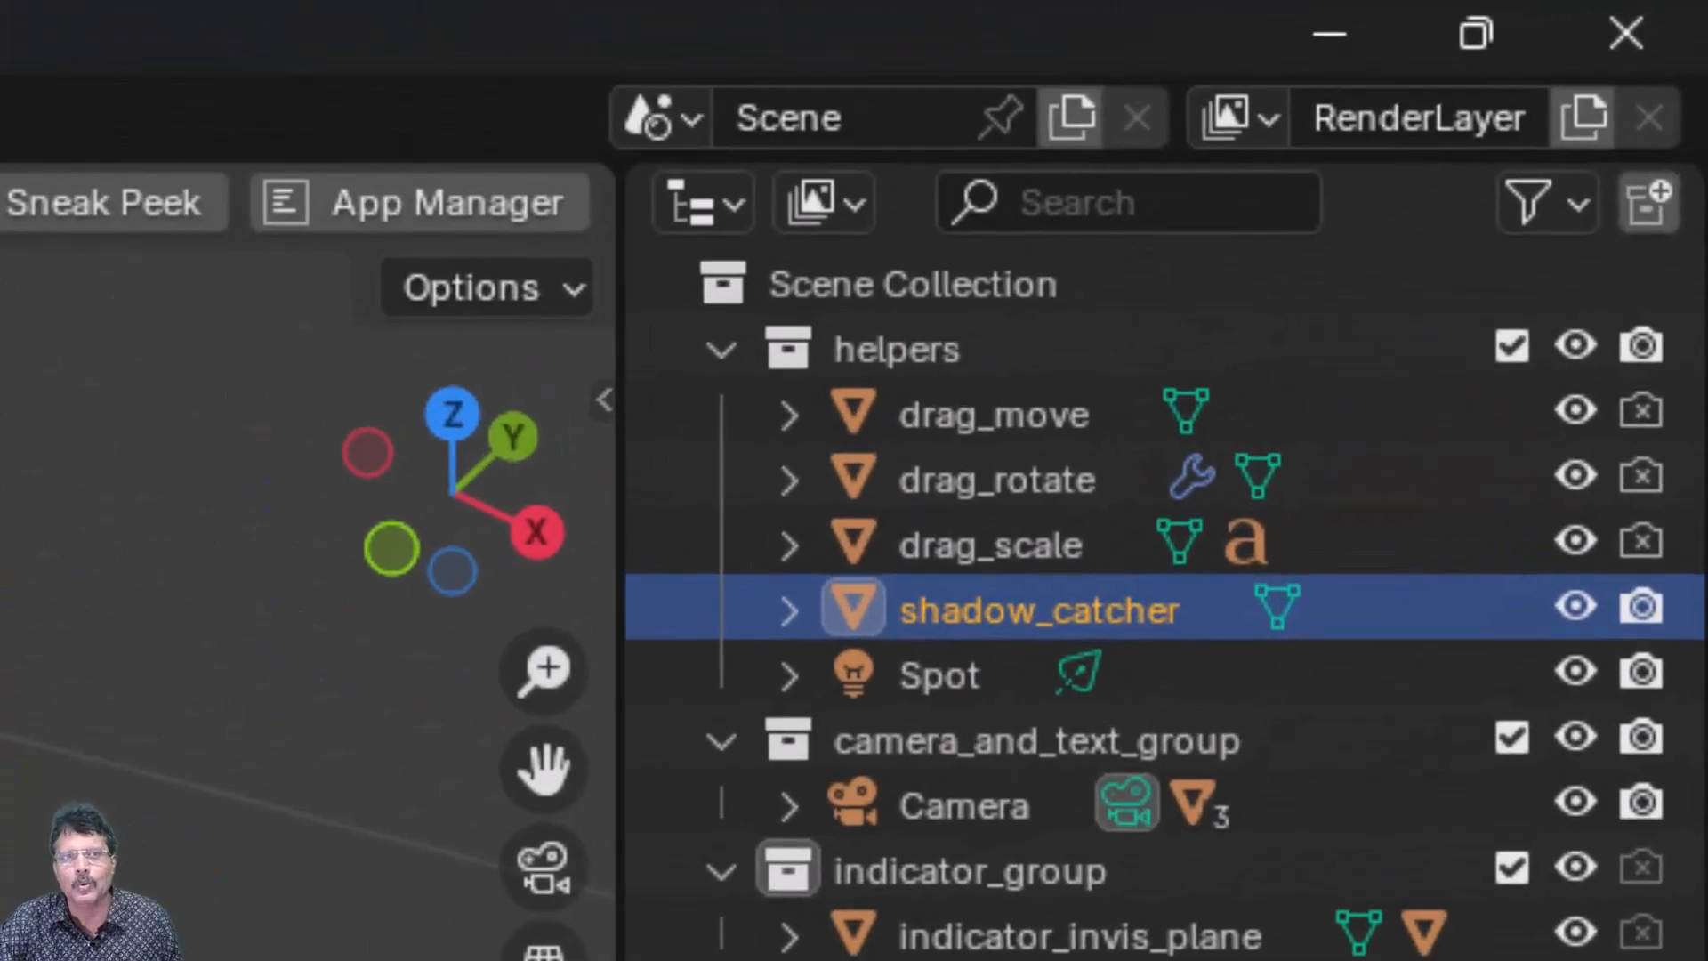
left_click(723, 350)
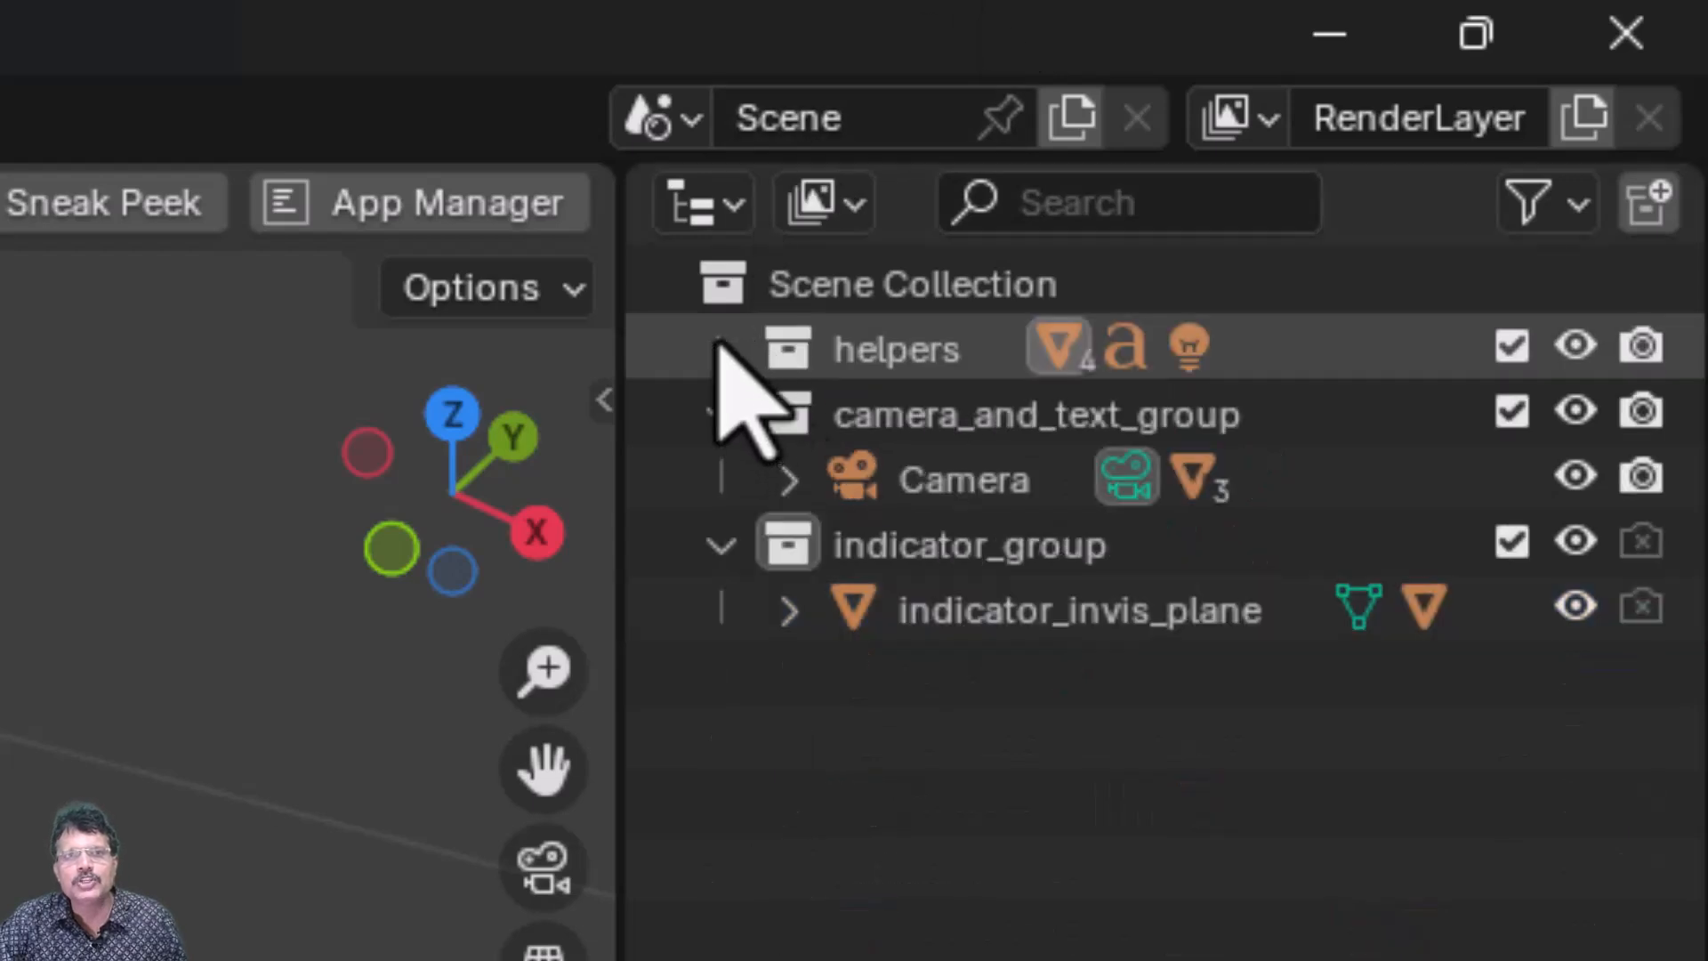
left_click(1513, 346)
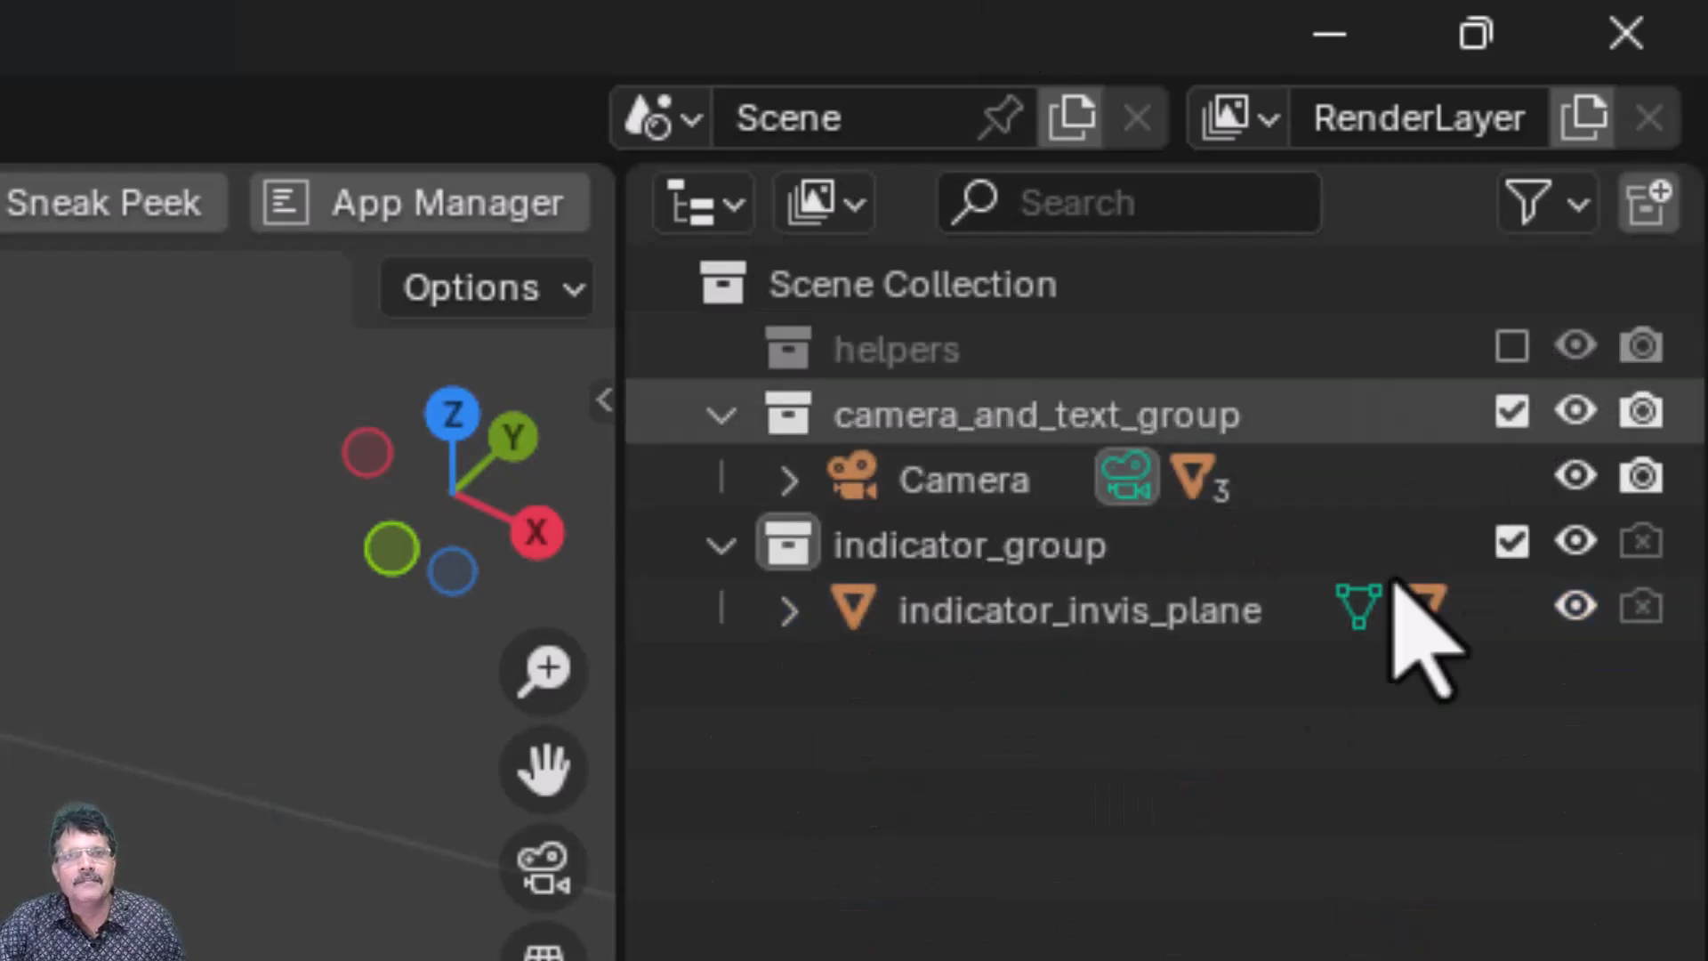
- Hide indicator_invis_plane in the viewport and select its child indicator_mesh for a close view
left_click(983, 612)
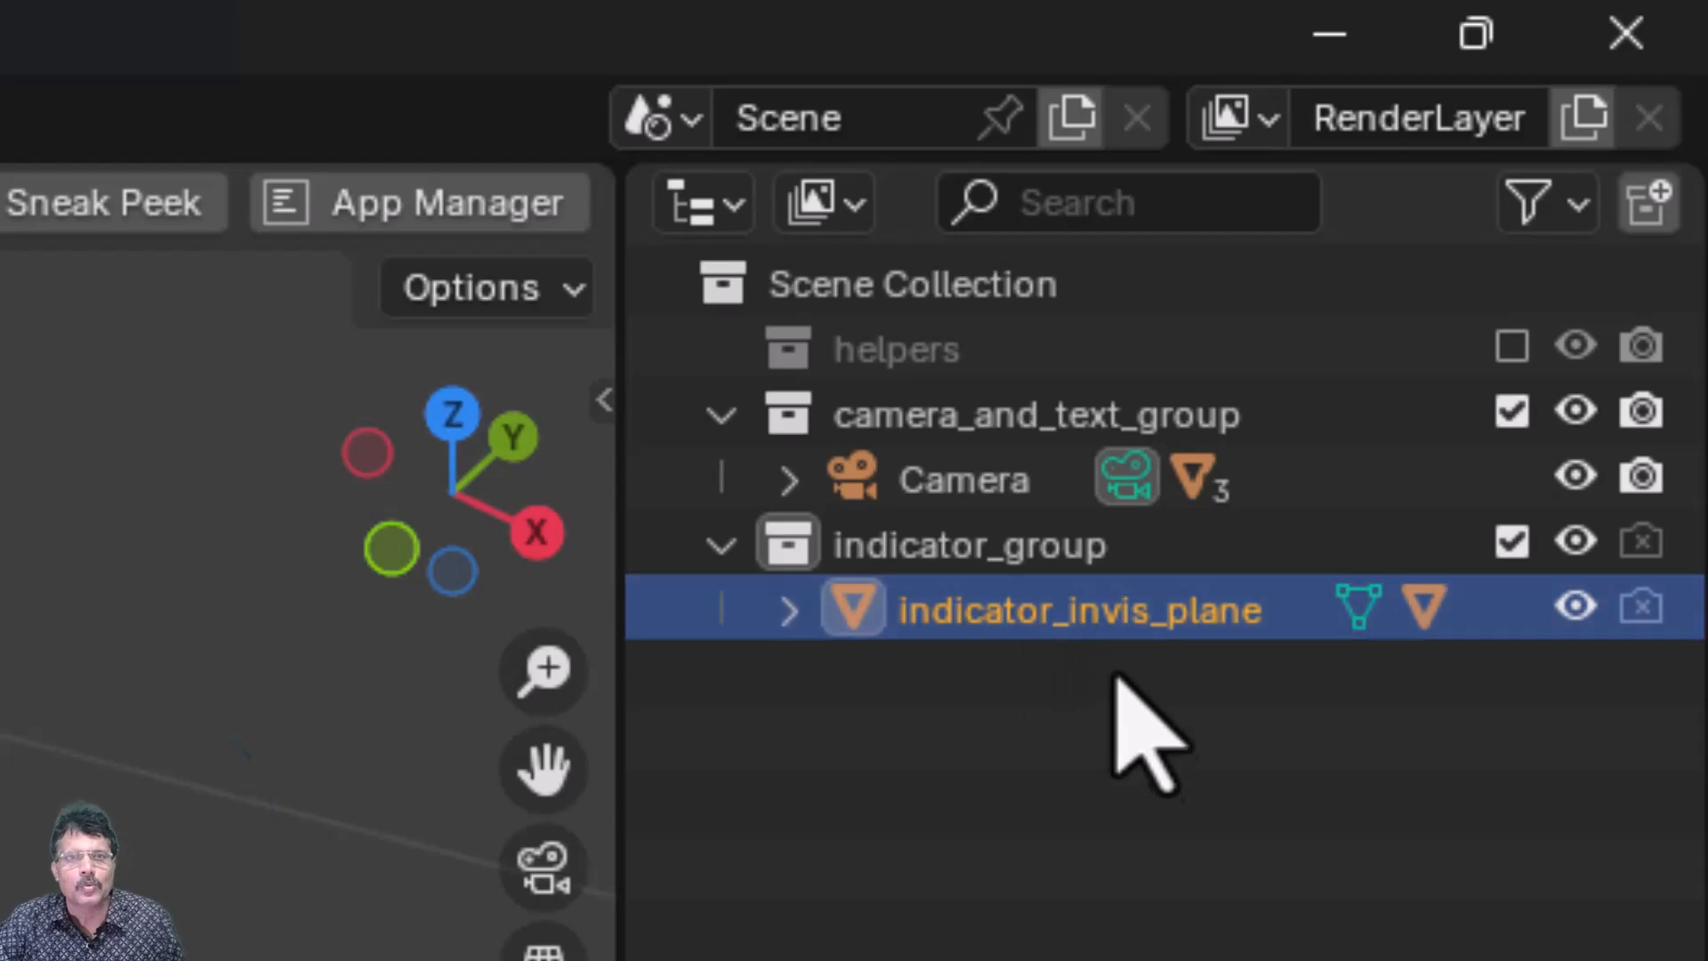
left_click(789, 612)
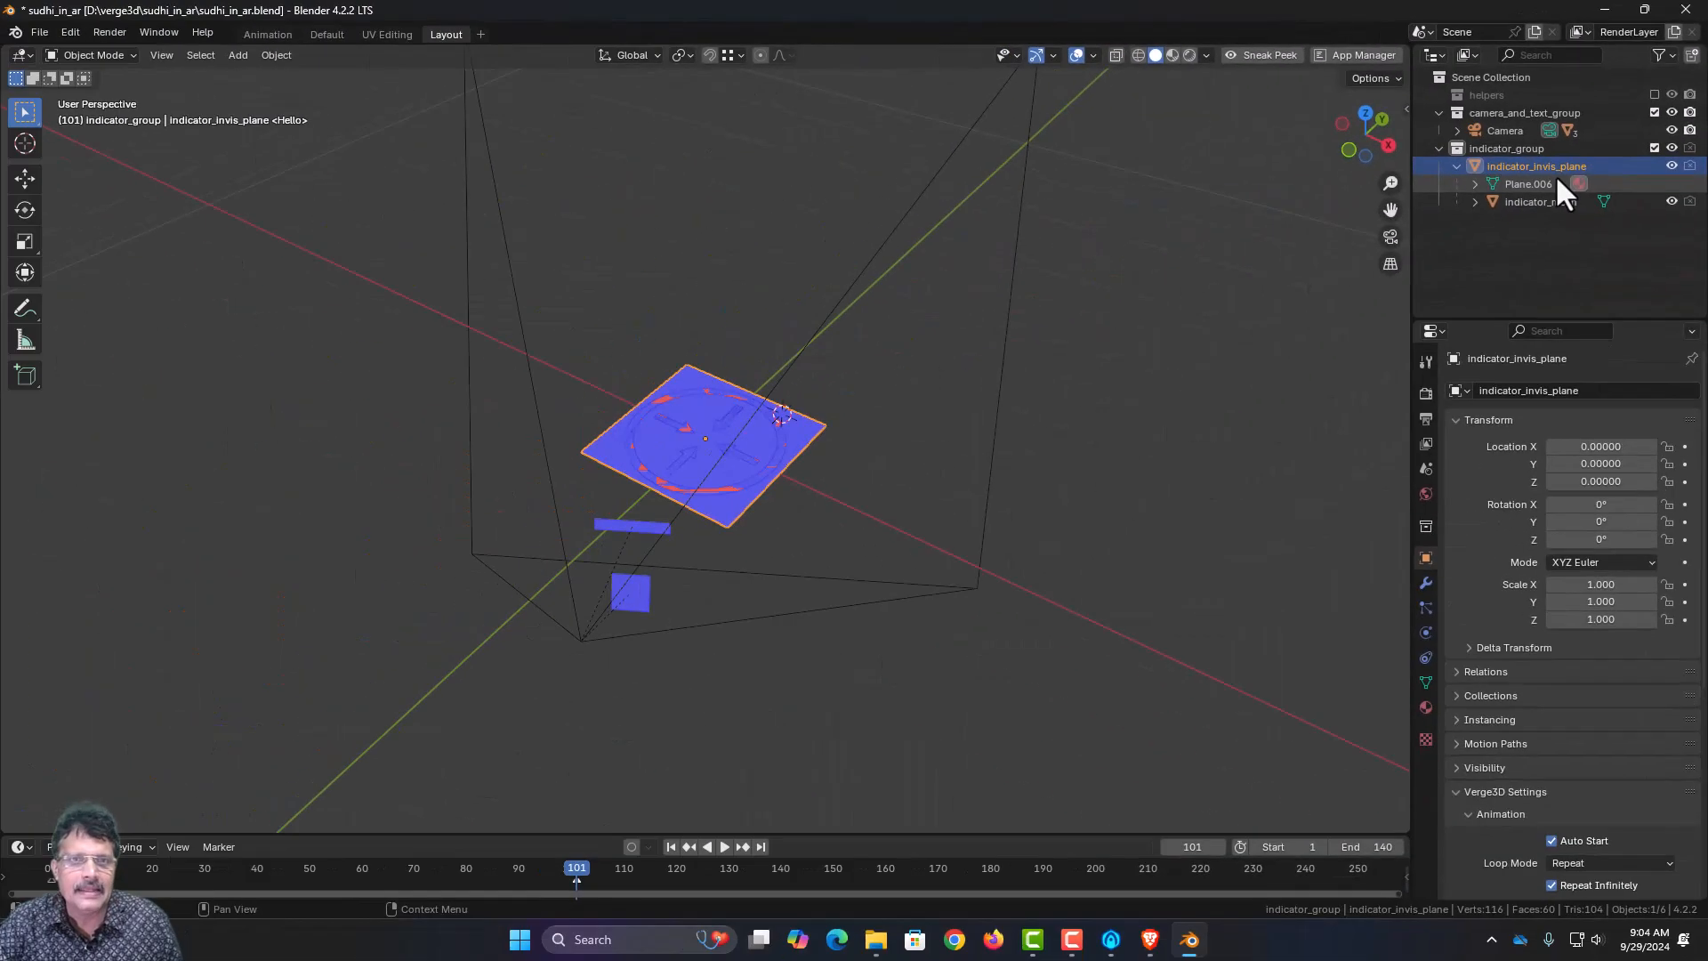
left_click(1672, 166)
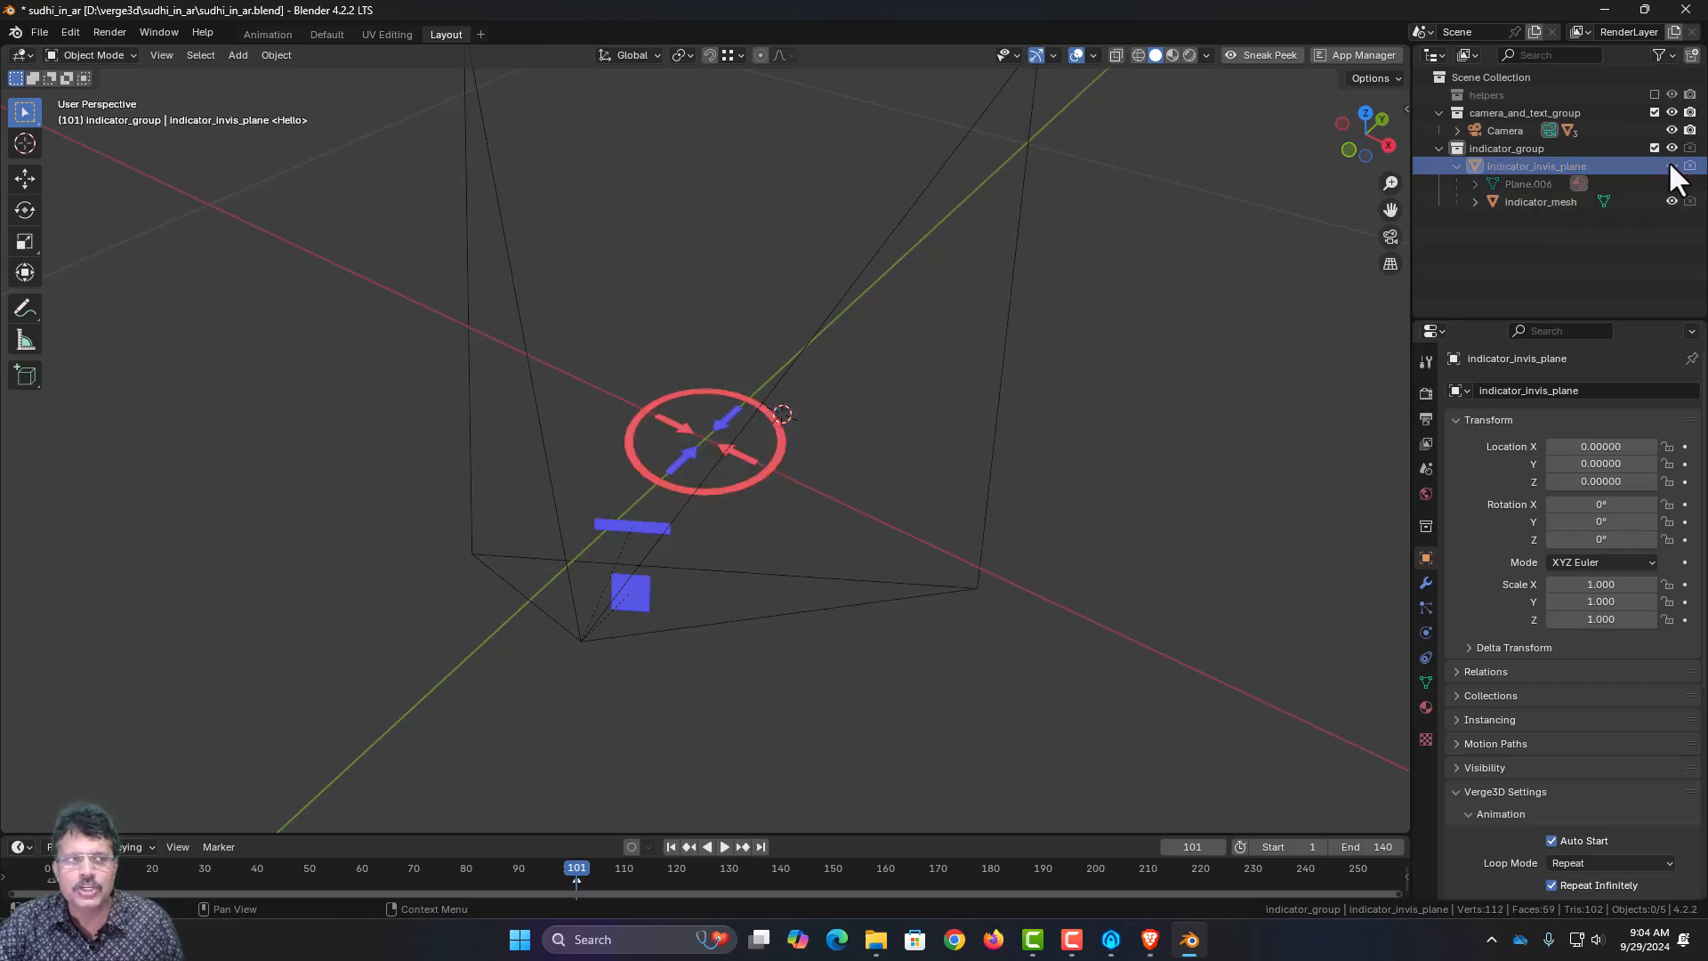
left_click(1535, 198)
scroll(985, 414, "up", 3)
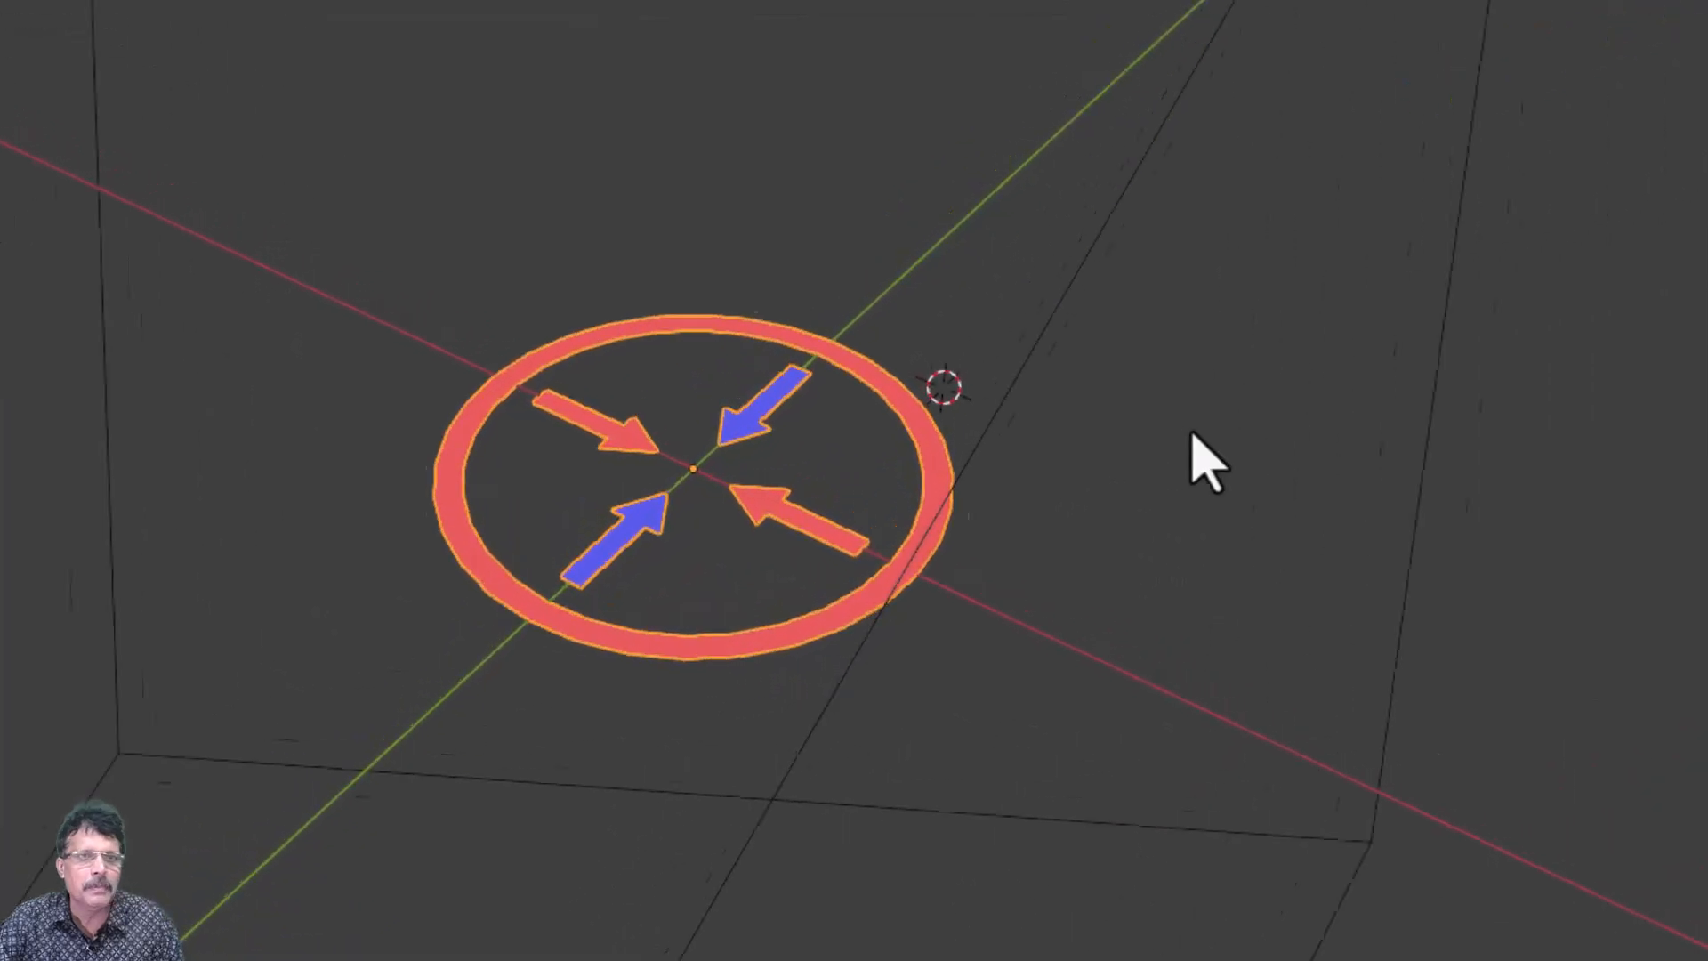
middle_click_drag(1400, 543, 1700, 275, "shift")
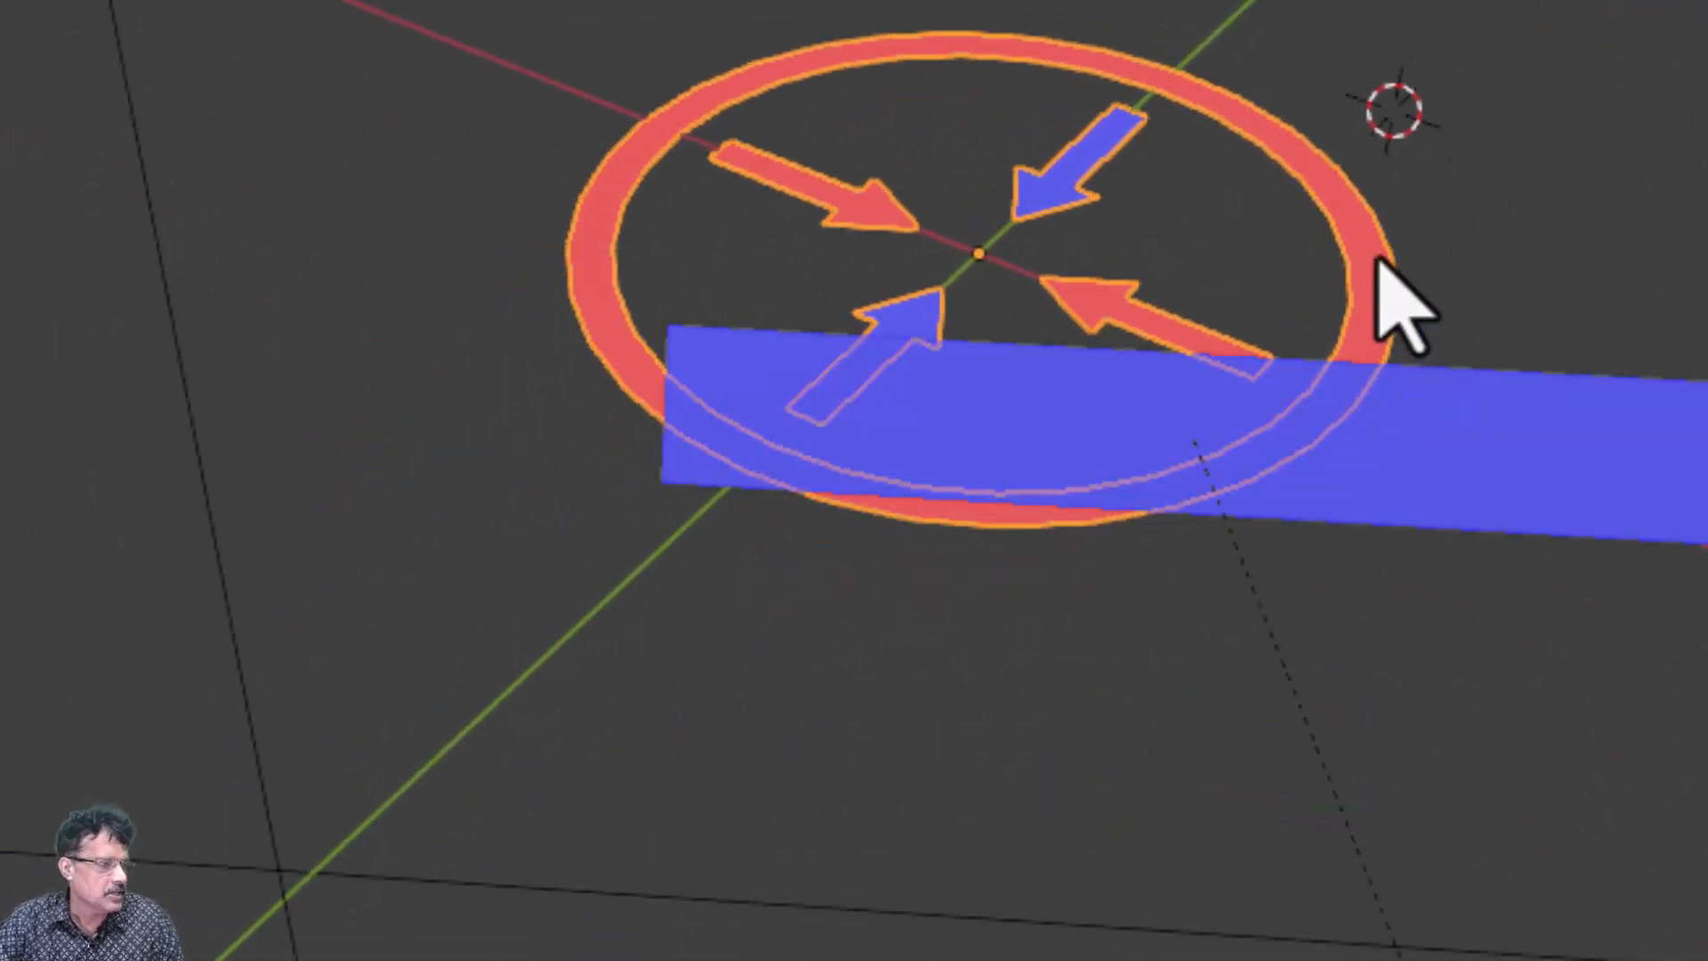
- Flip the normals of indicator_mesh's ring and its two red arrows in Edit Mode, leaving the mesh deselected
key("Tab")
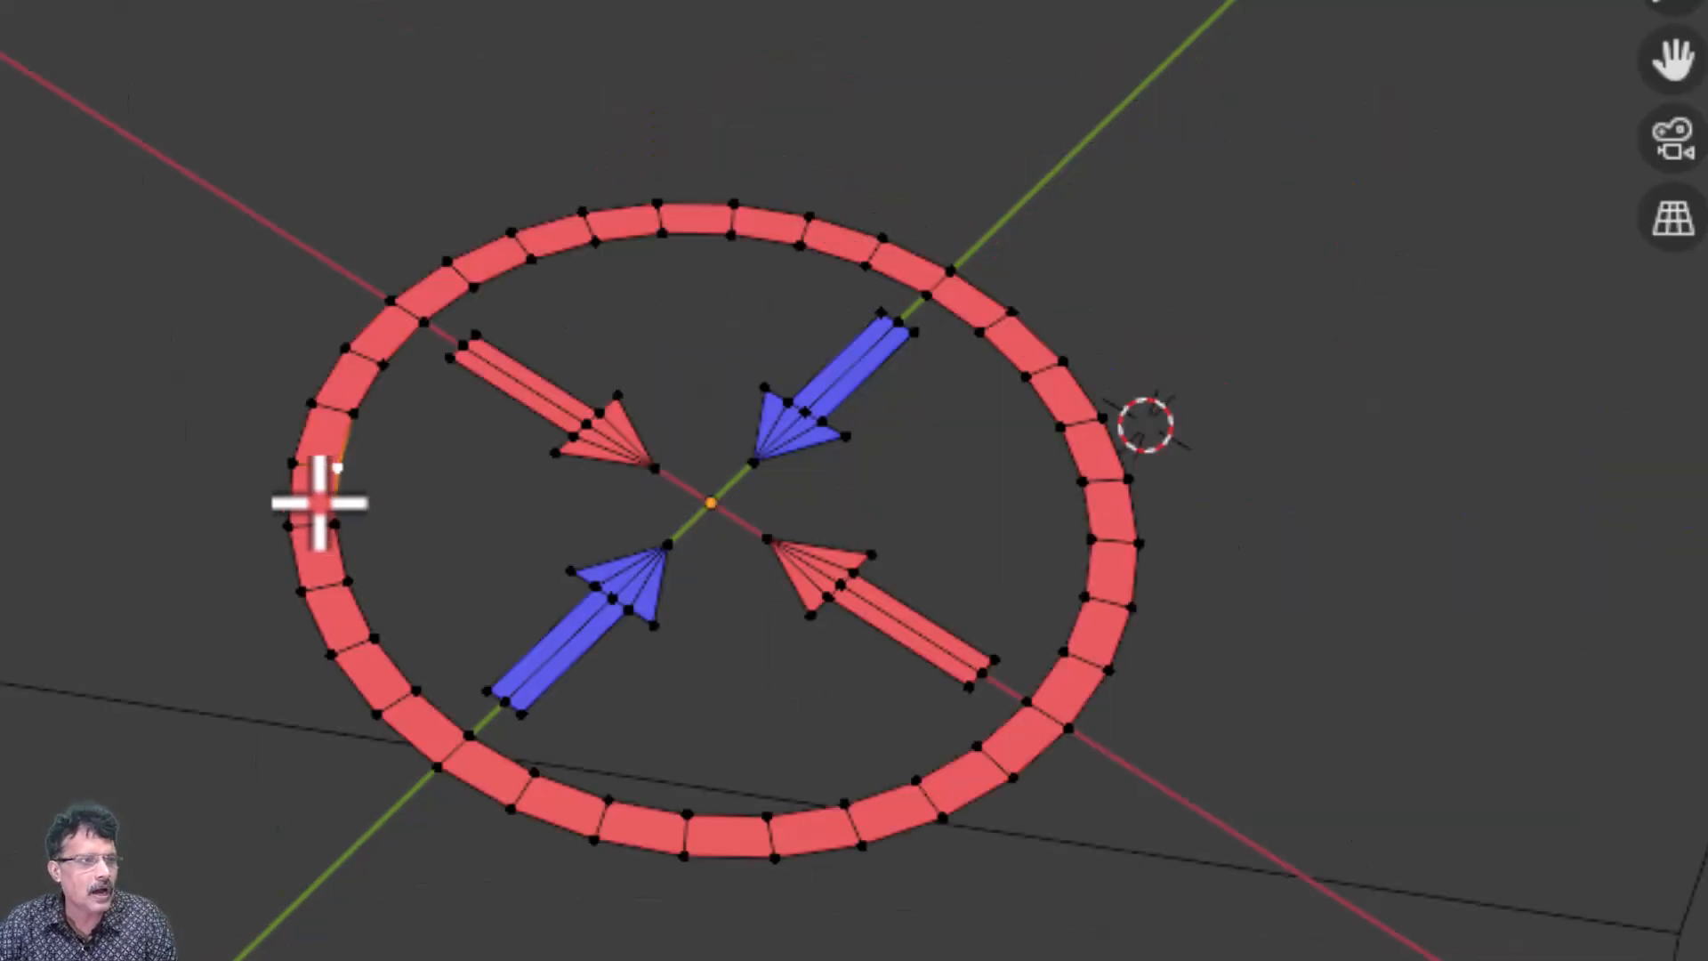
key("l")
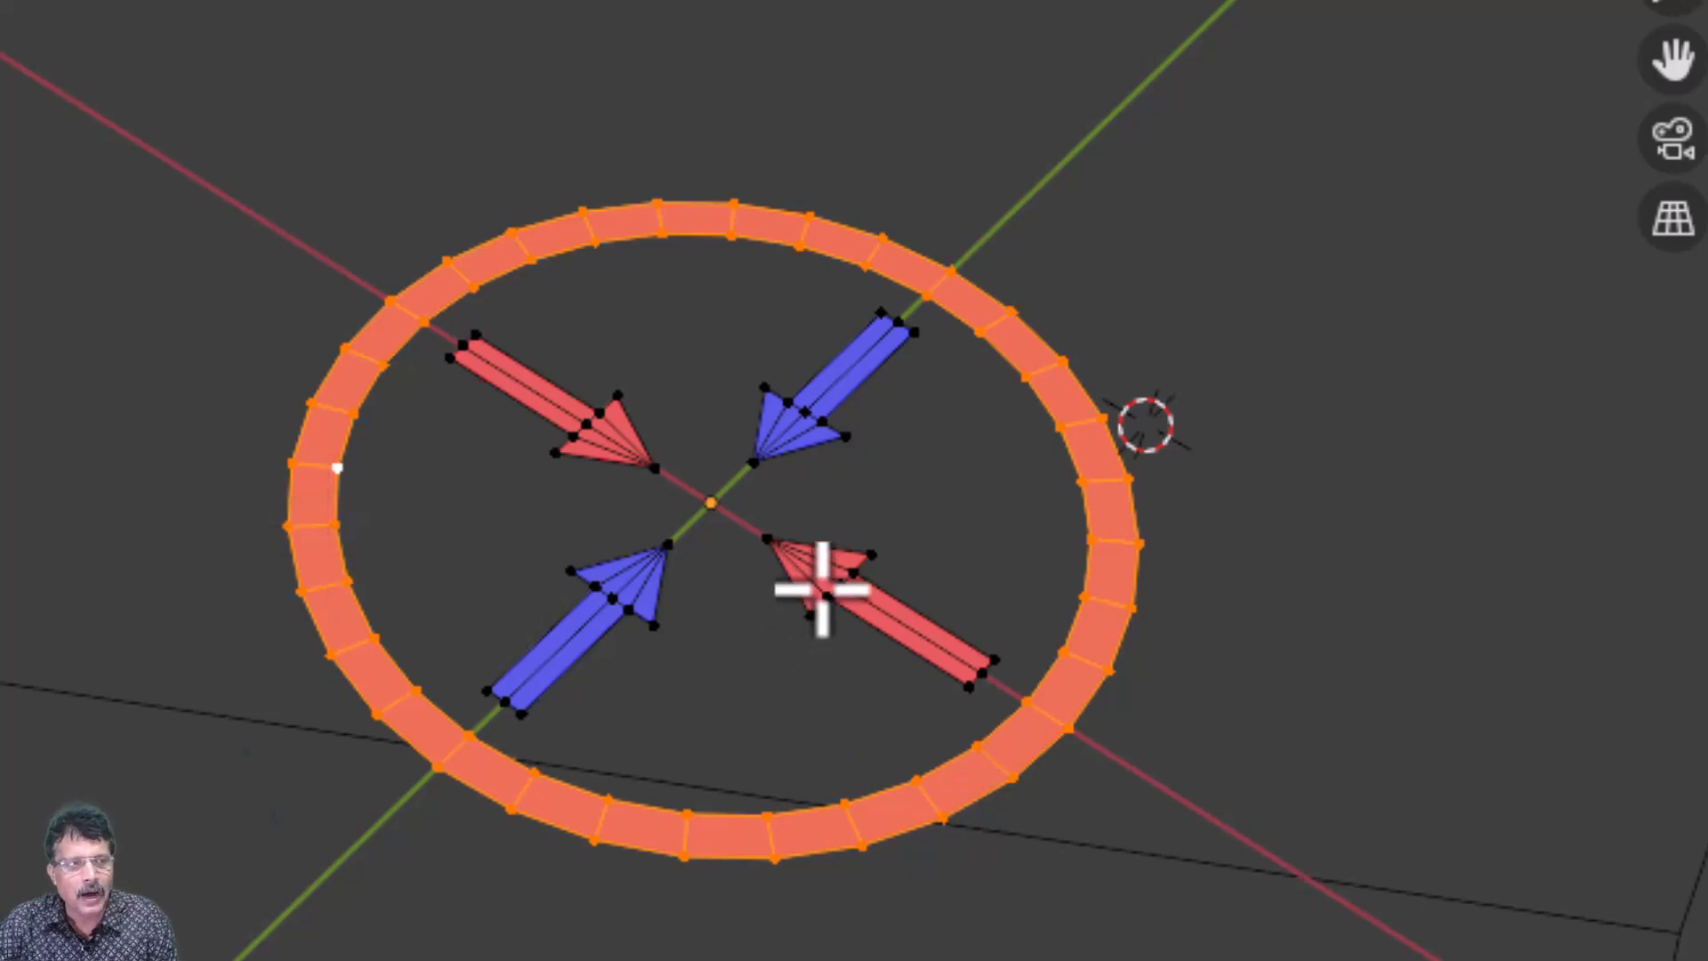
key("l")
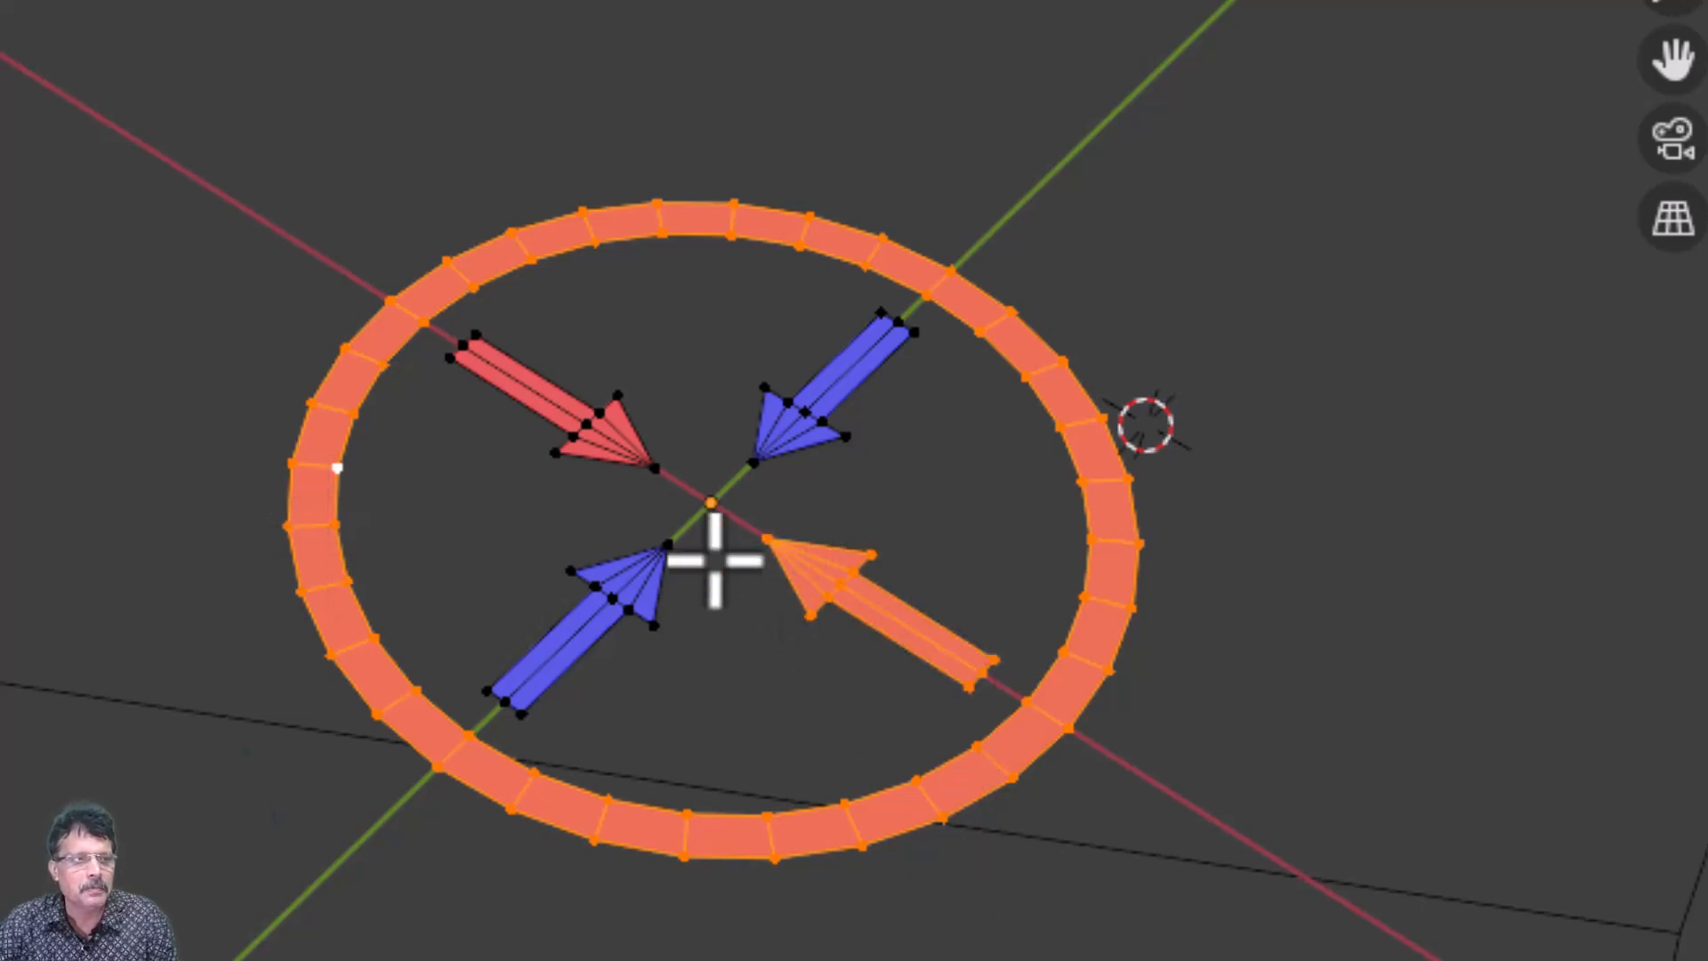
key("l")
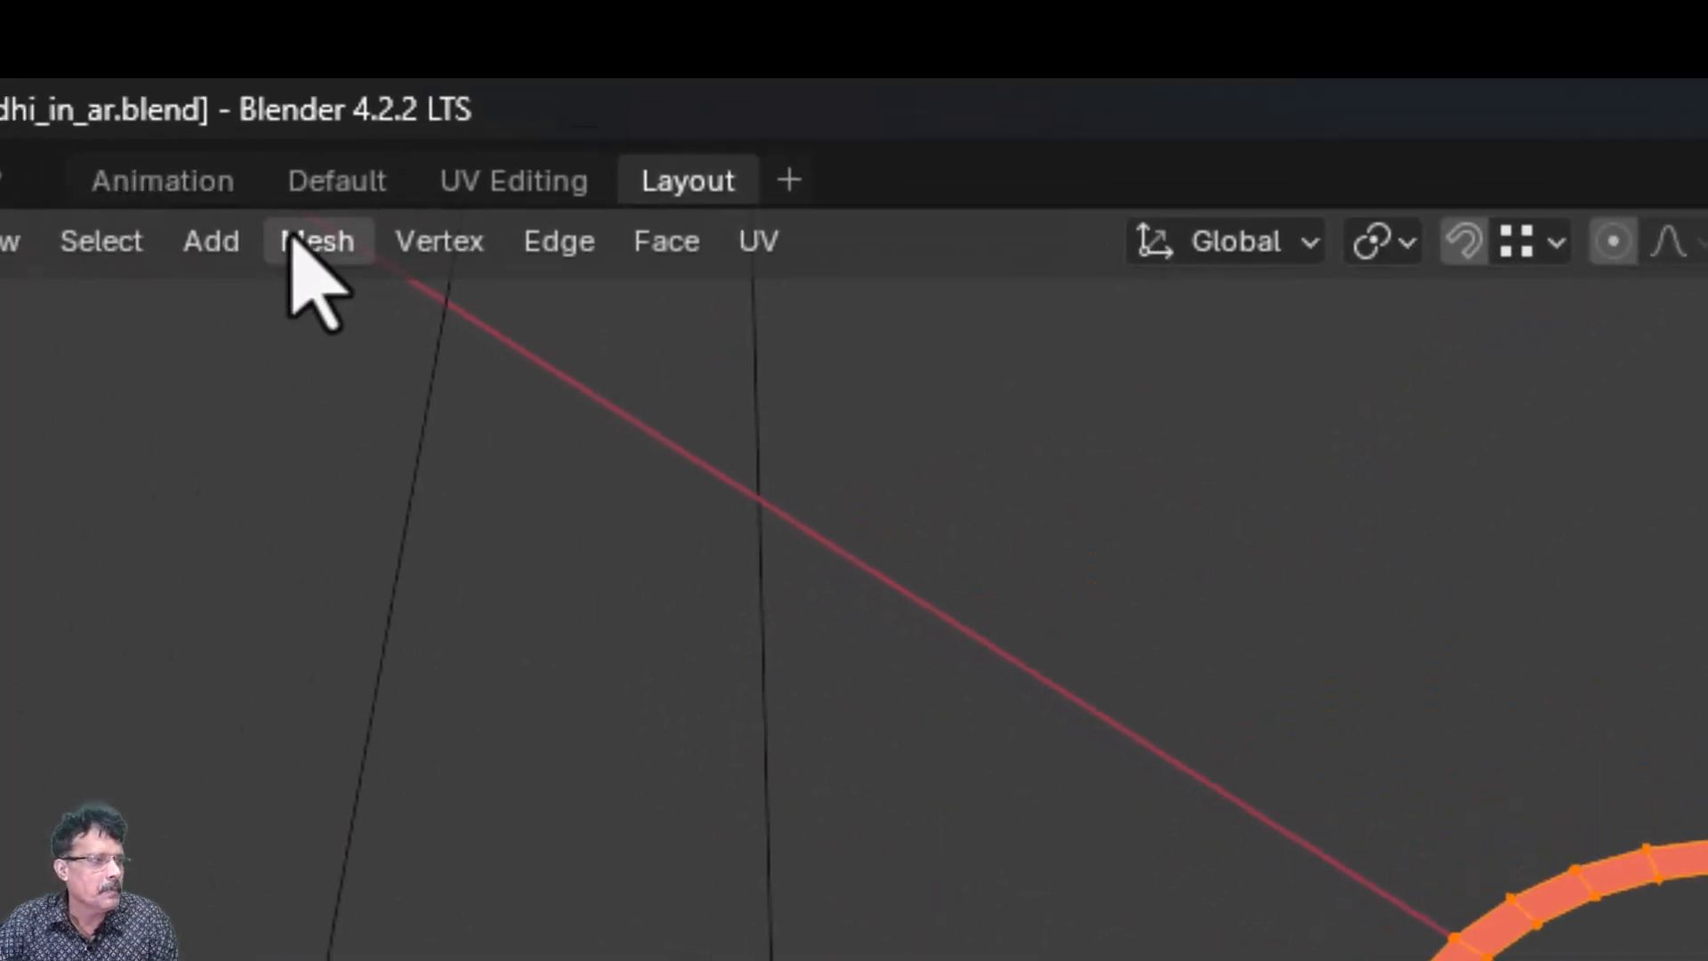
left_click(293, 238)
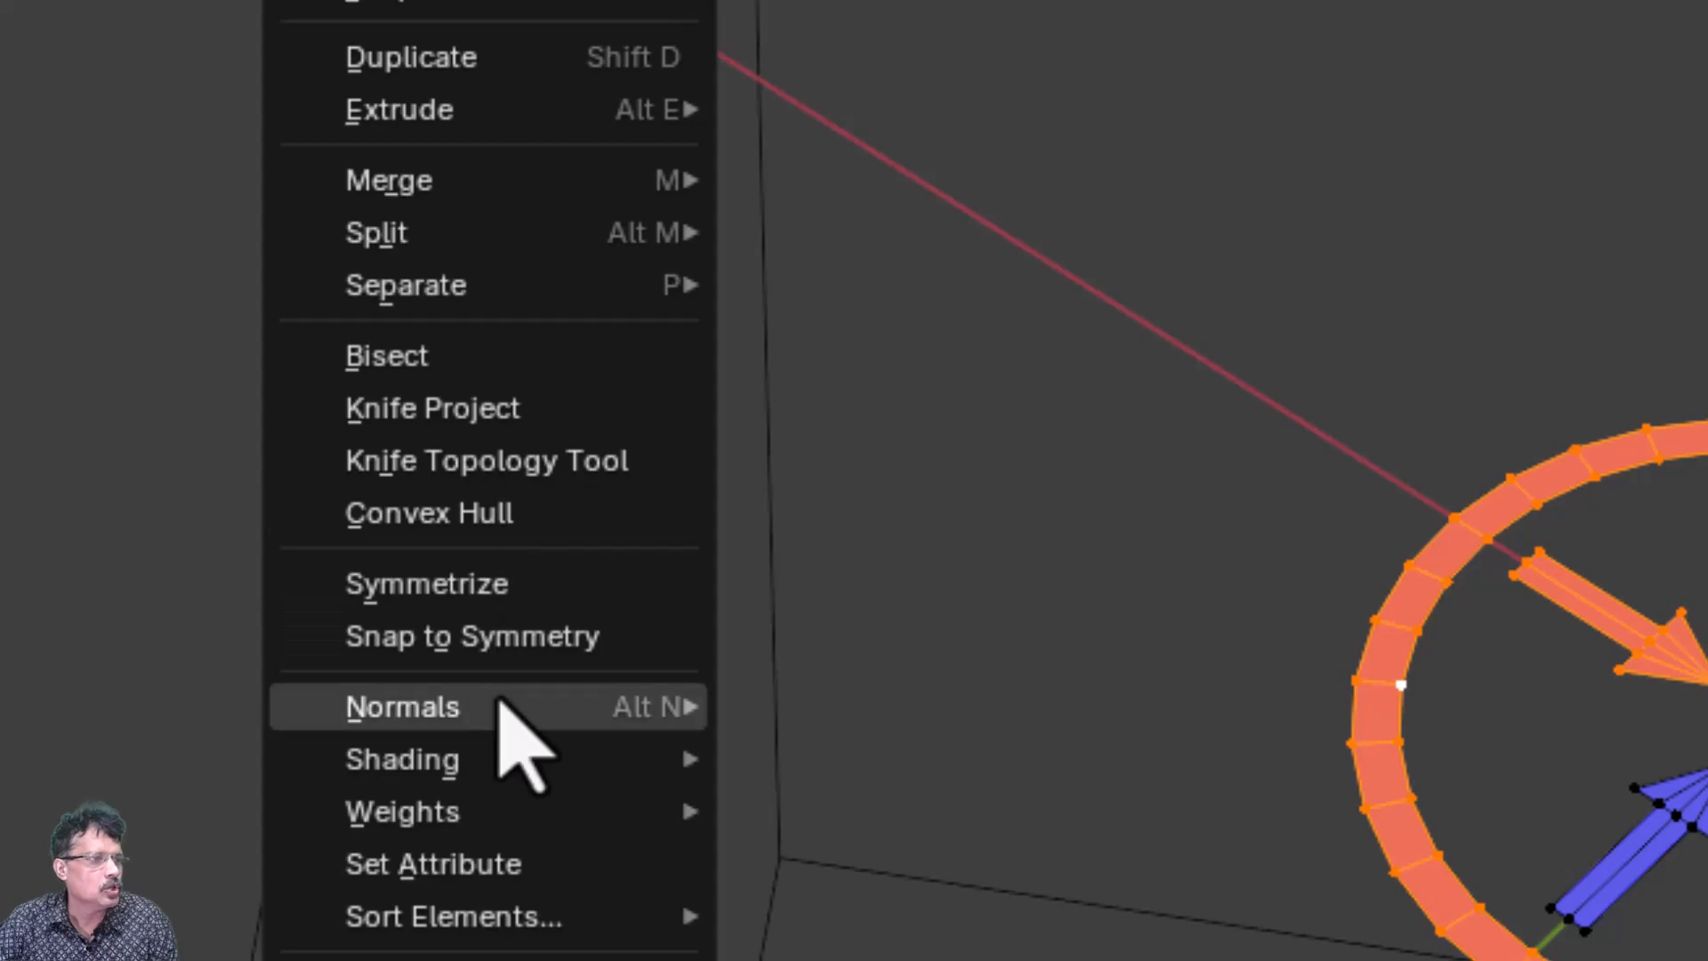
mouse_move(498, 707)
left_click(916, 712)
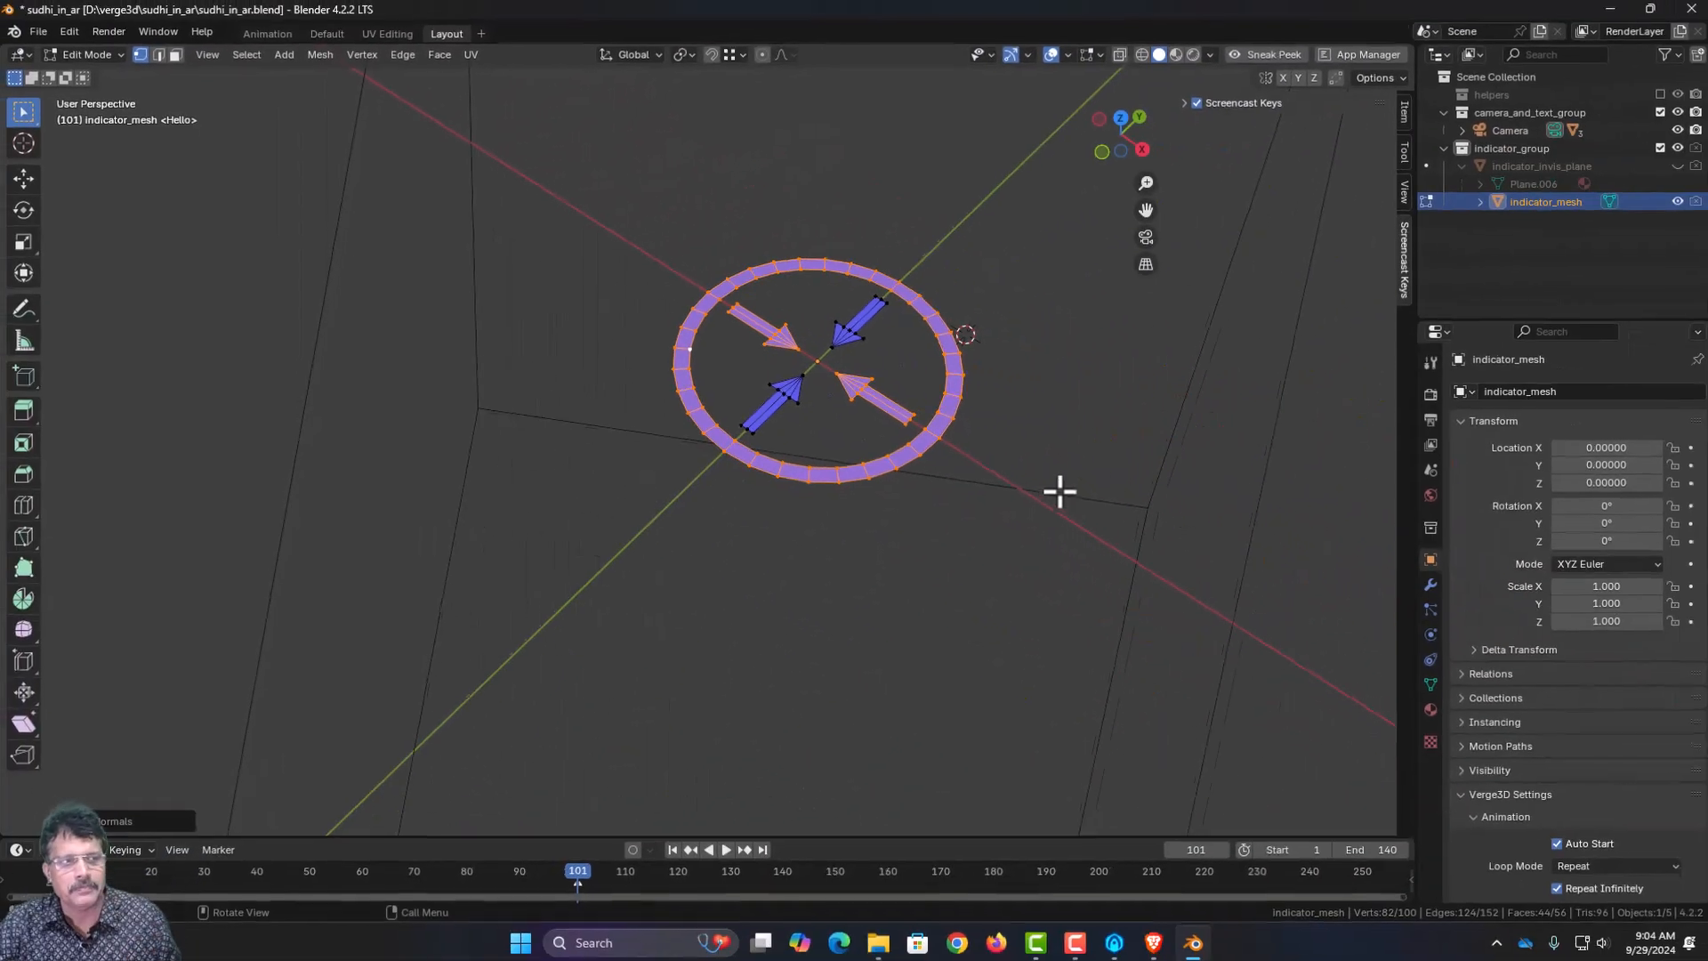
left_click(1055, 487)
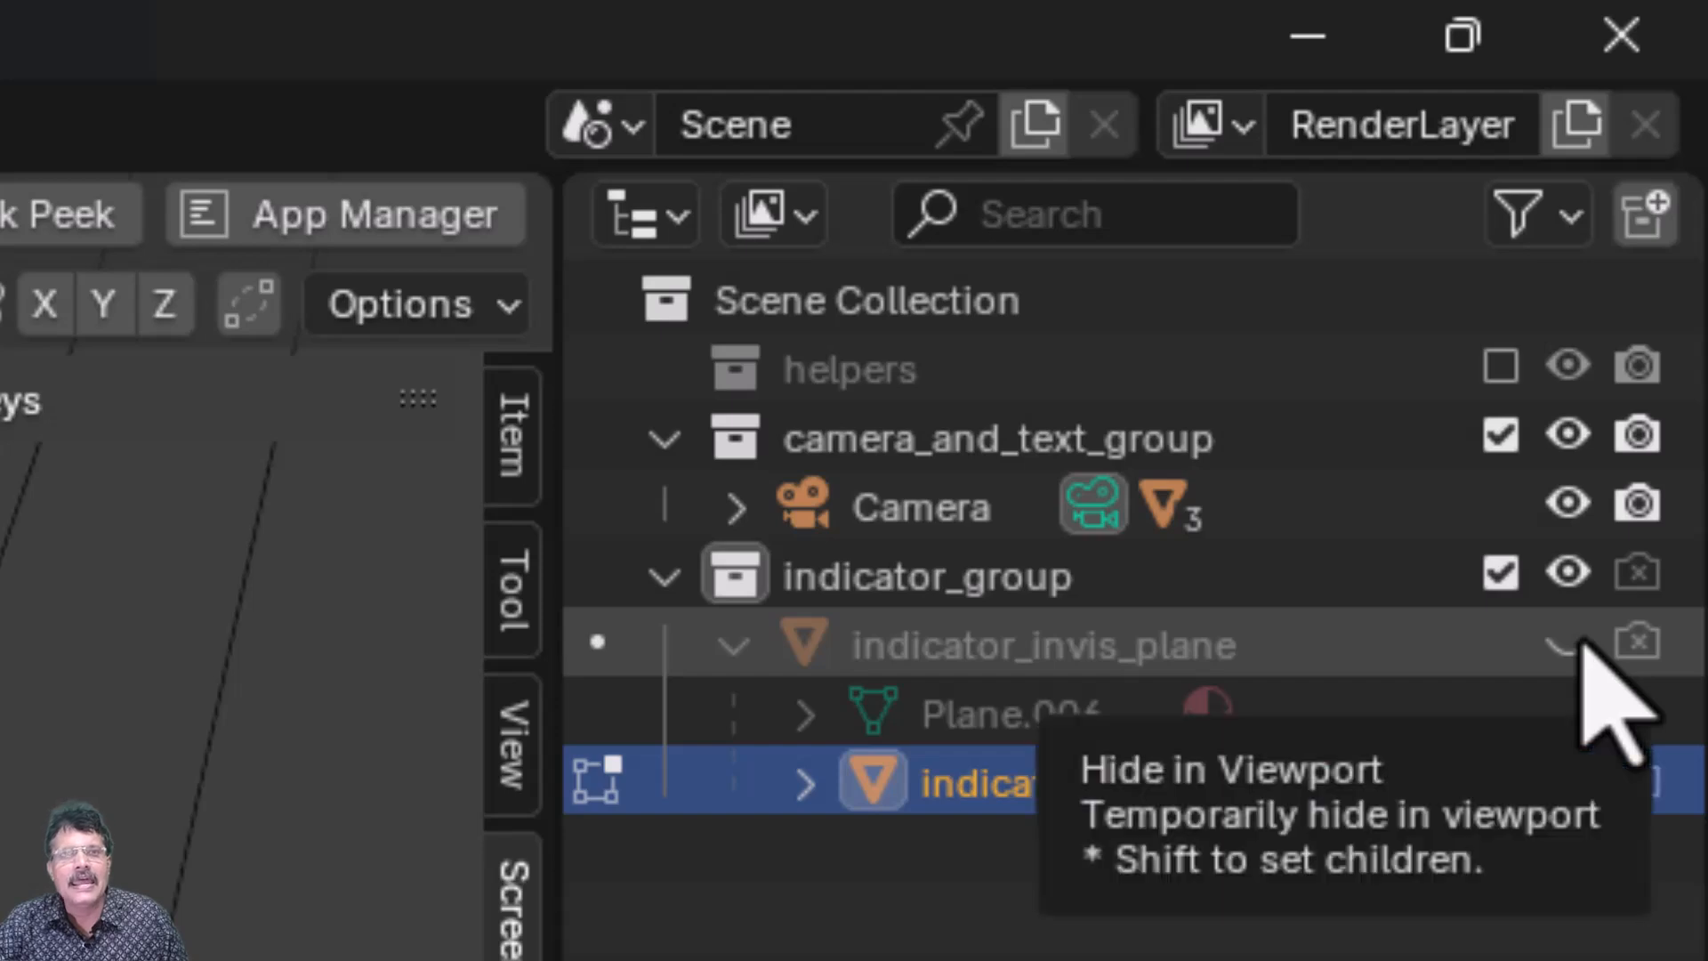
- Unhide indicator_invis_plane and collapse the indicator_group and camera_and_text_group collections
left_click(1567, 642)
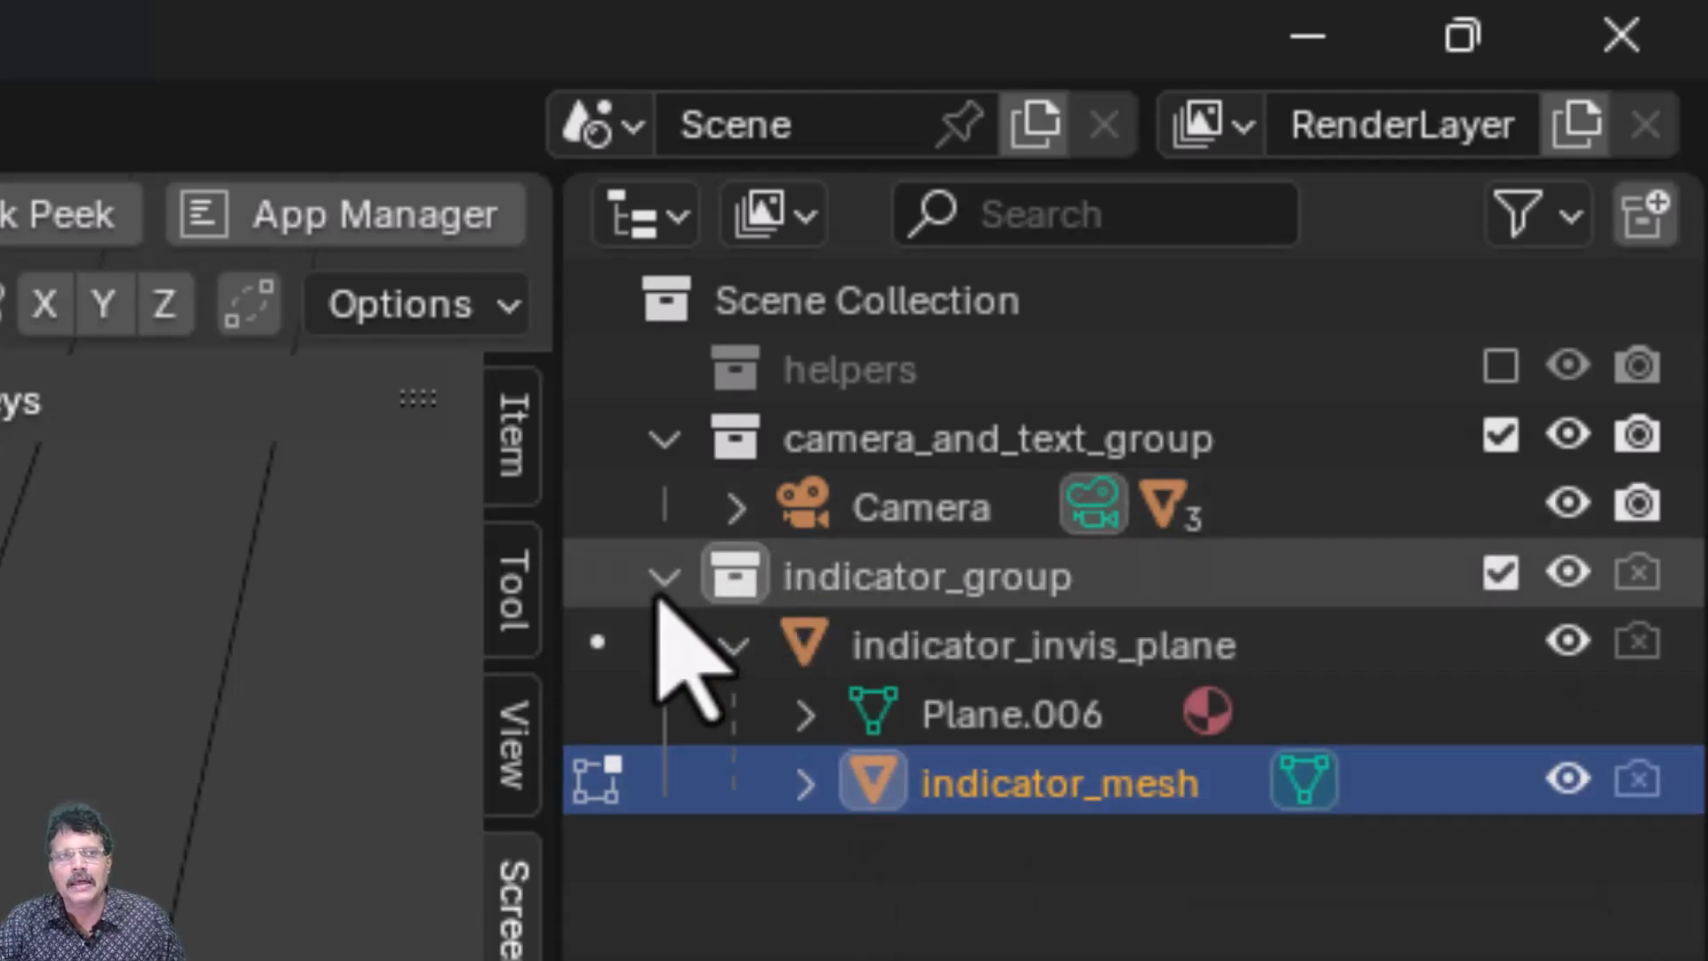
left_click(662, 580)
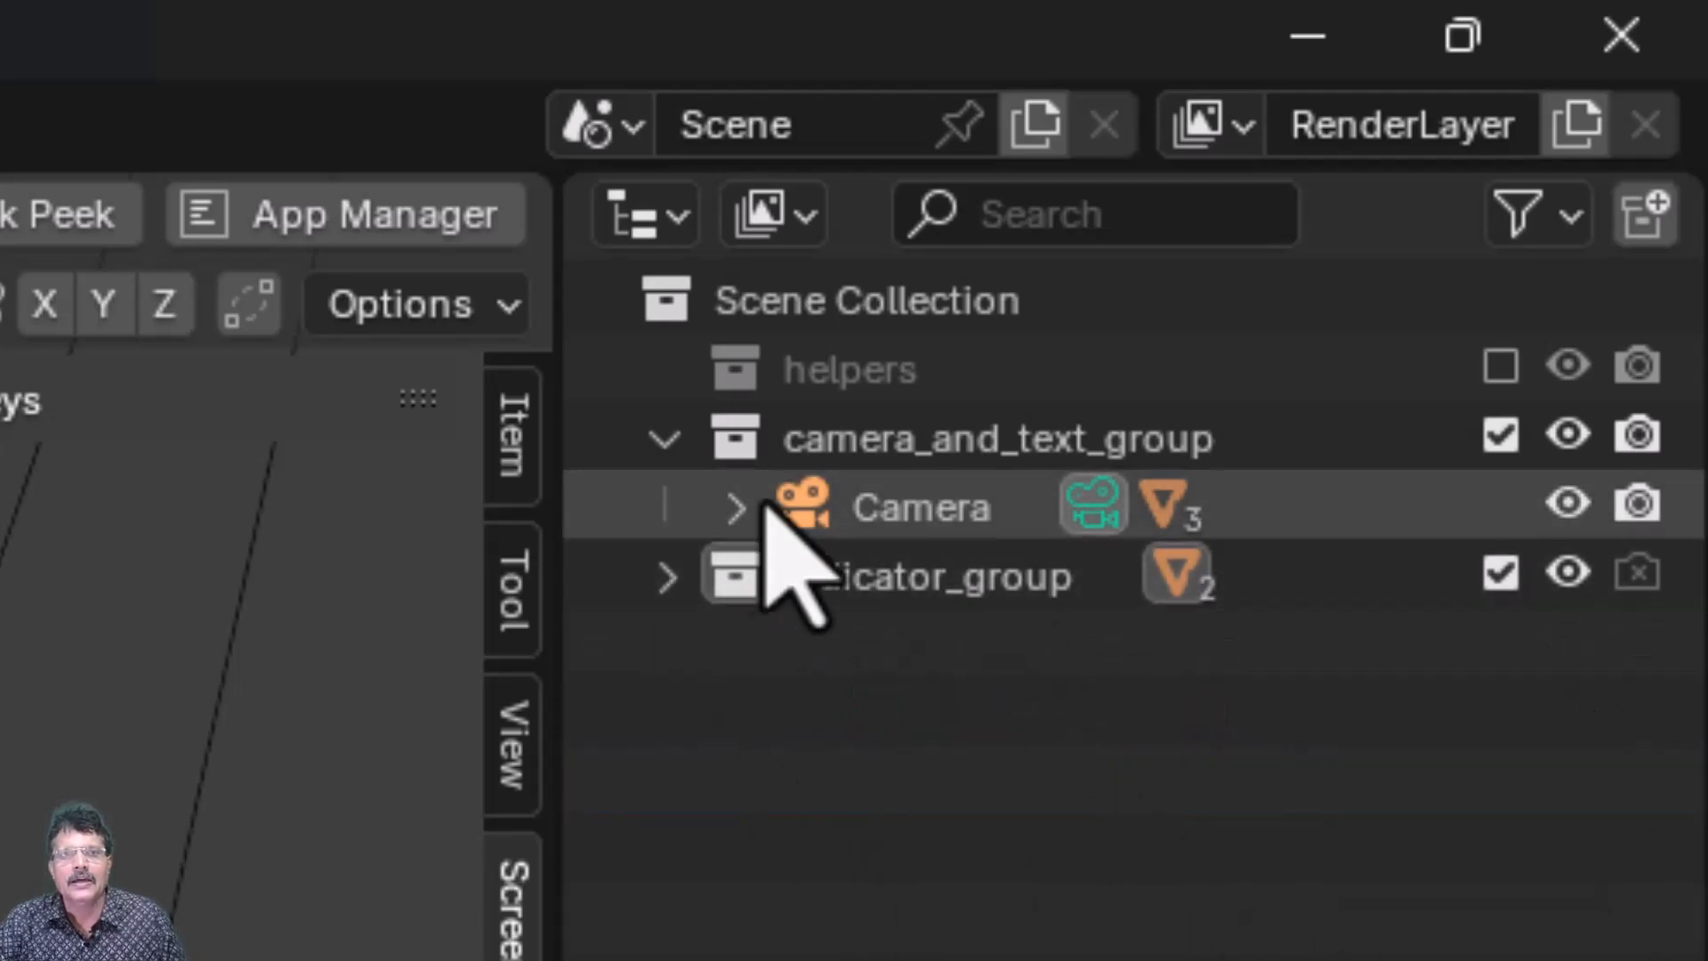
left_click(664, 437)
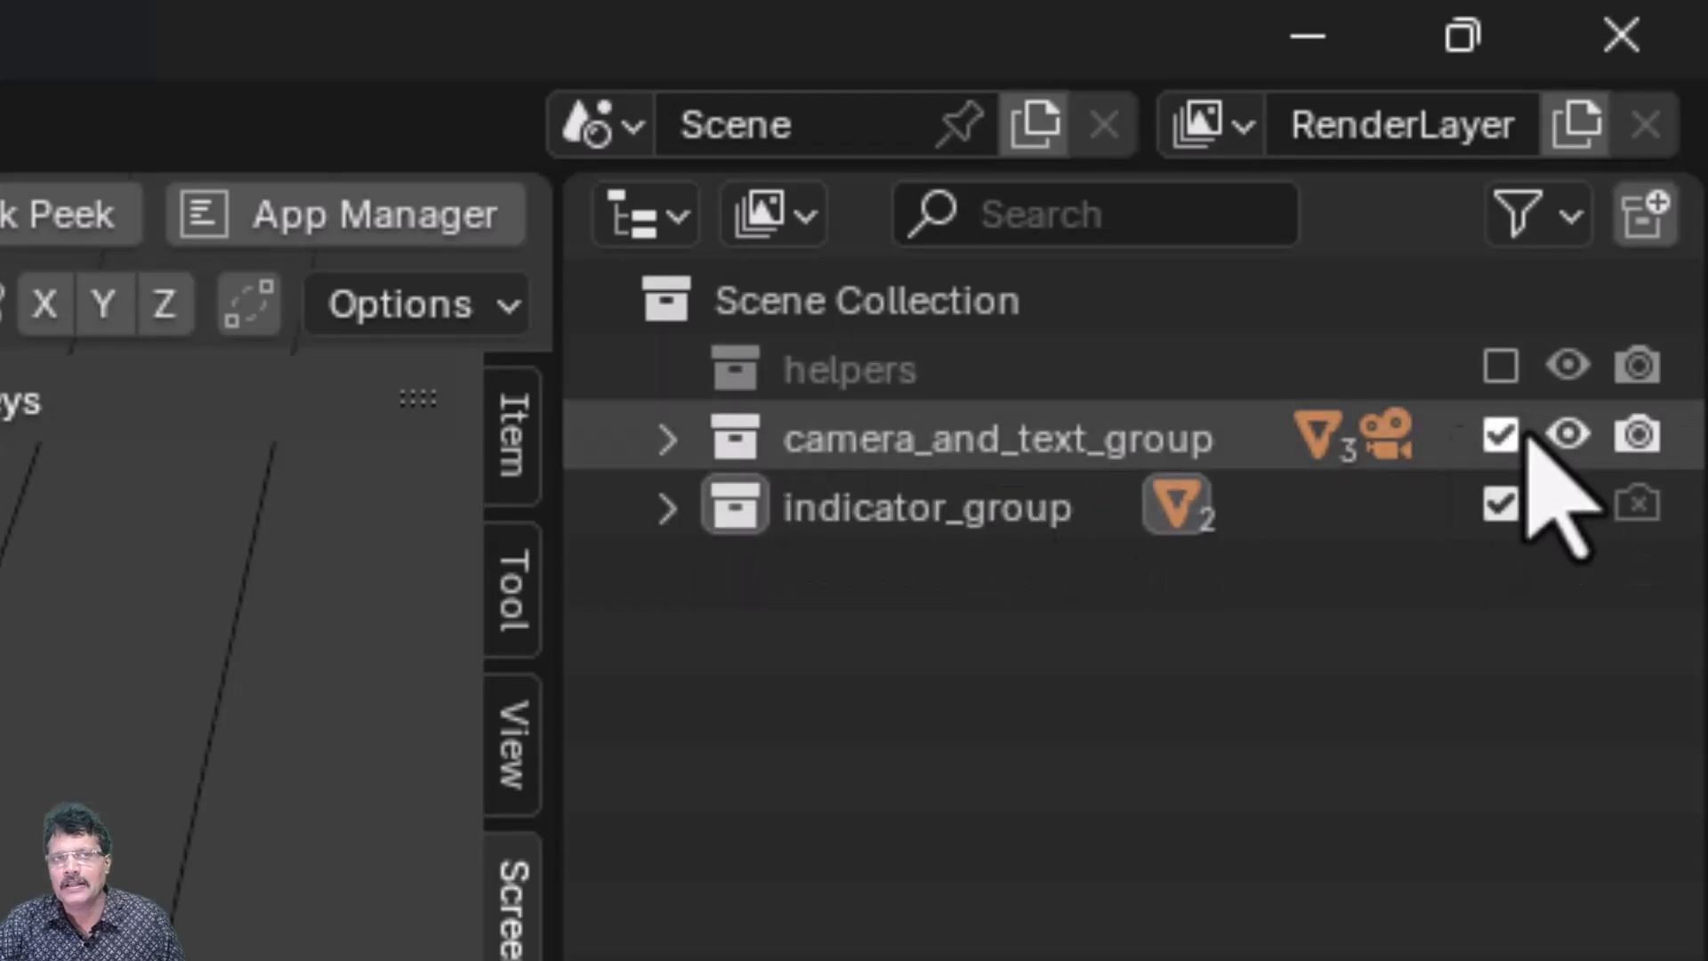
- Include the helpers collection in the view layer again and save the Blender file
left_click(1502, 364)
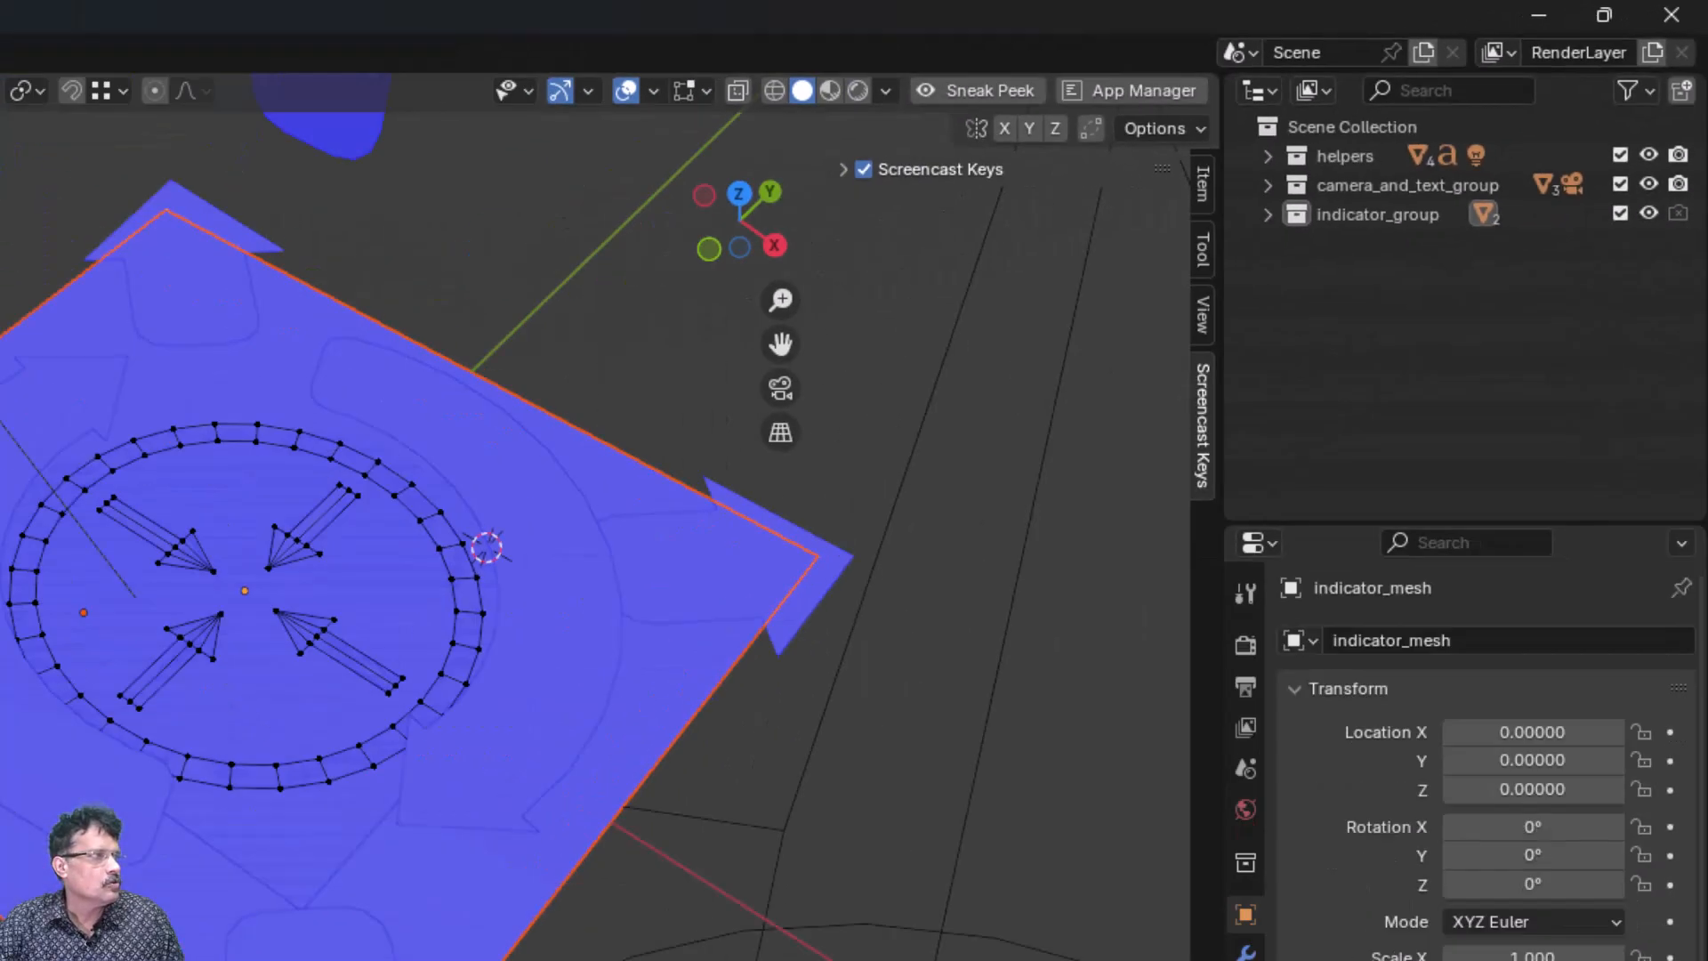
left_click(48, 37)
left_click(77, 182)
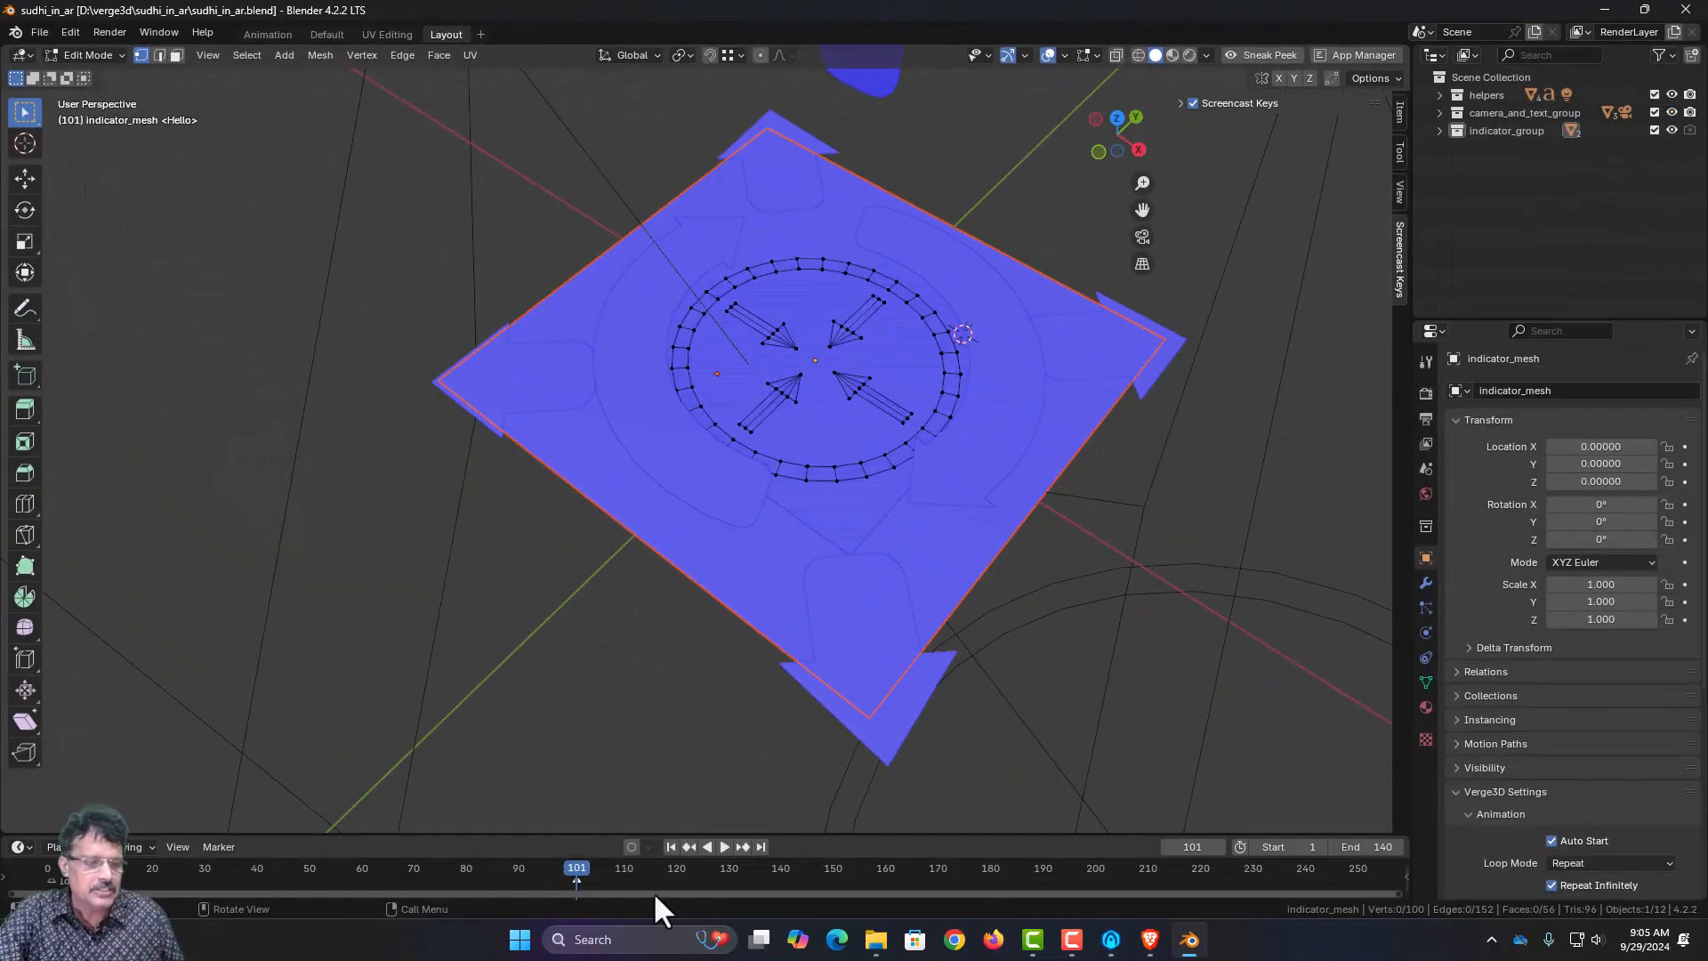
- Switch to File Explorer and open the sudhi_avatar folder on the H: drive
left_click(867, 942)
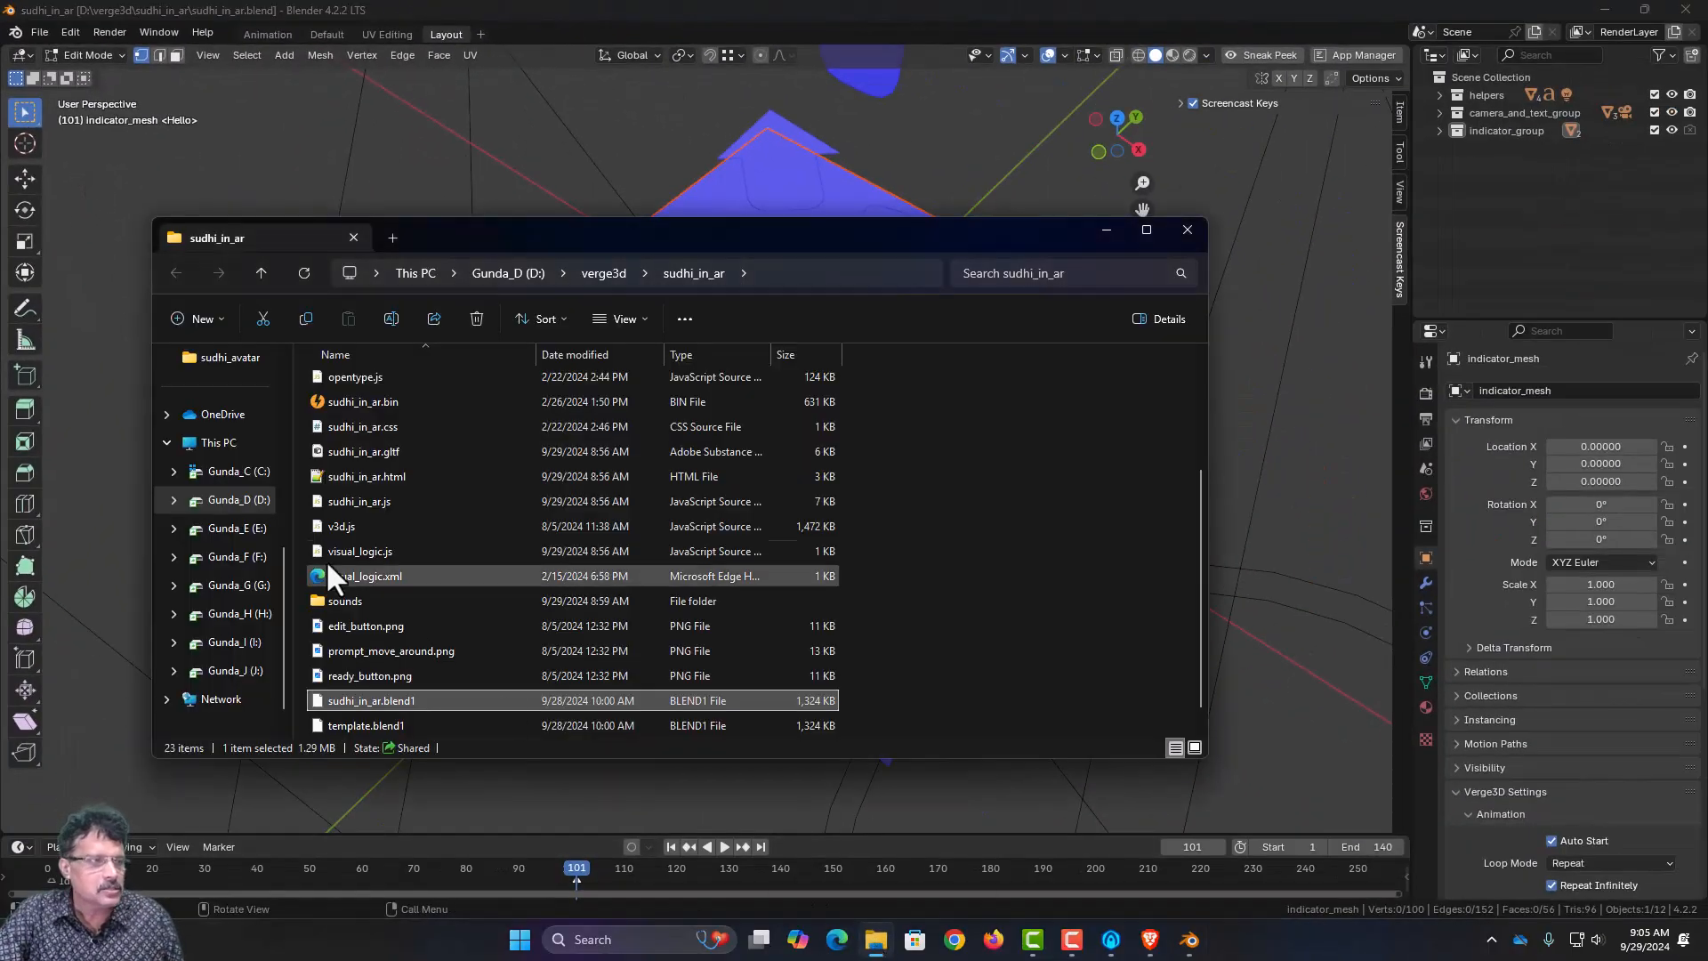
left_click(240, 614)
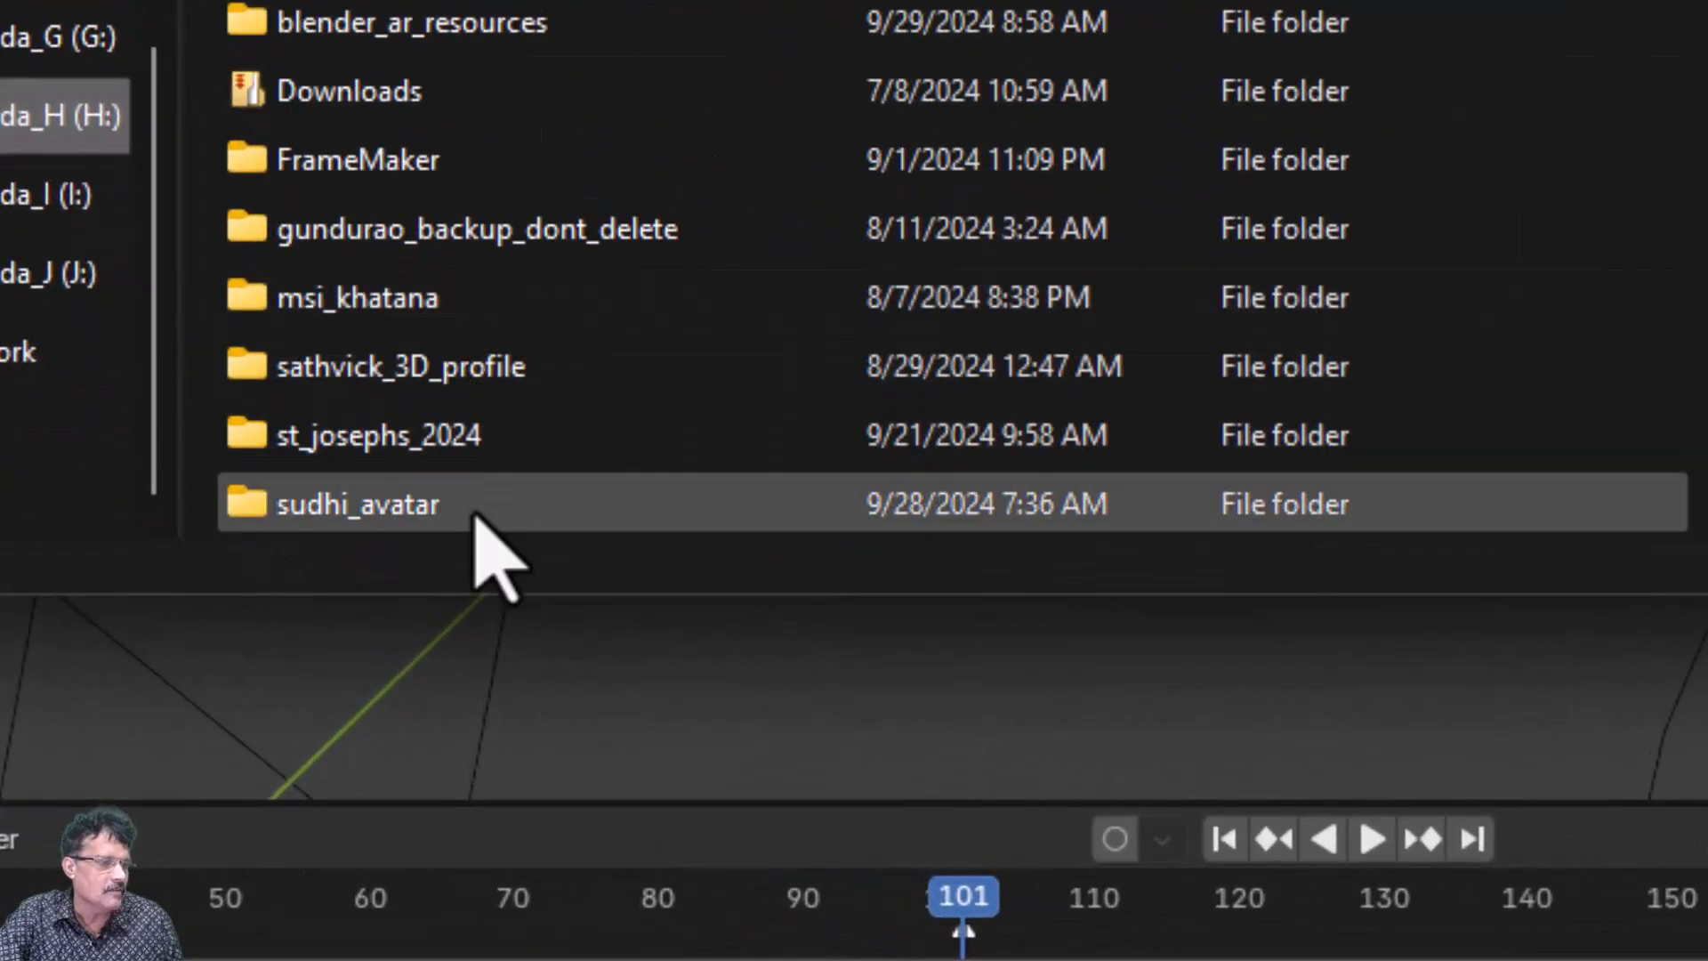
scroll(467, 498, "down", 2)
double_click(356, 376)
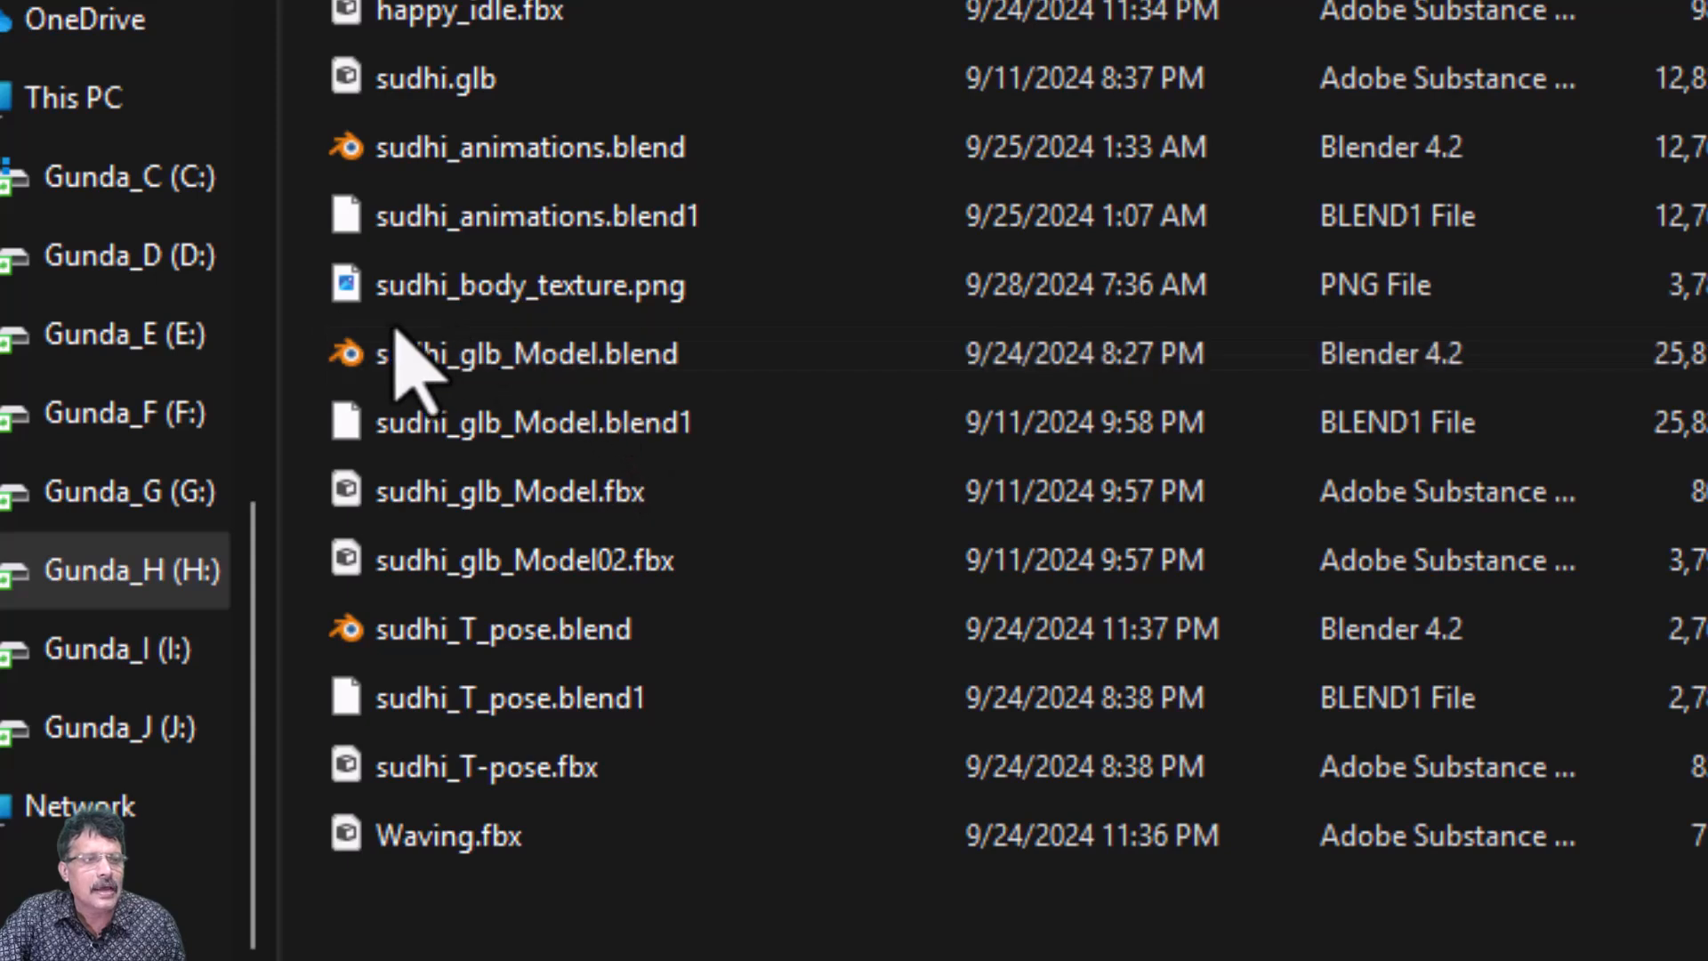
- Copy sudhi_body_texture.png from the sudhi_avatar folder into D:\verge3d\sudhi_in_ar
mouse_move(463, 308)
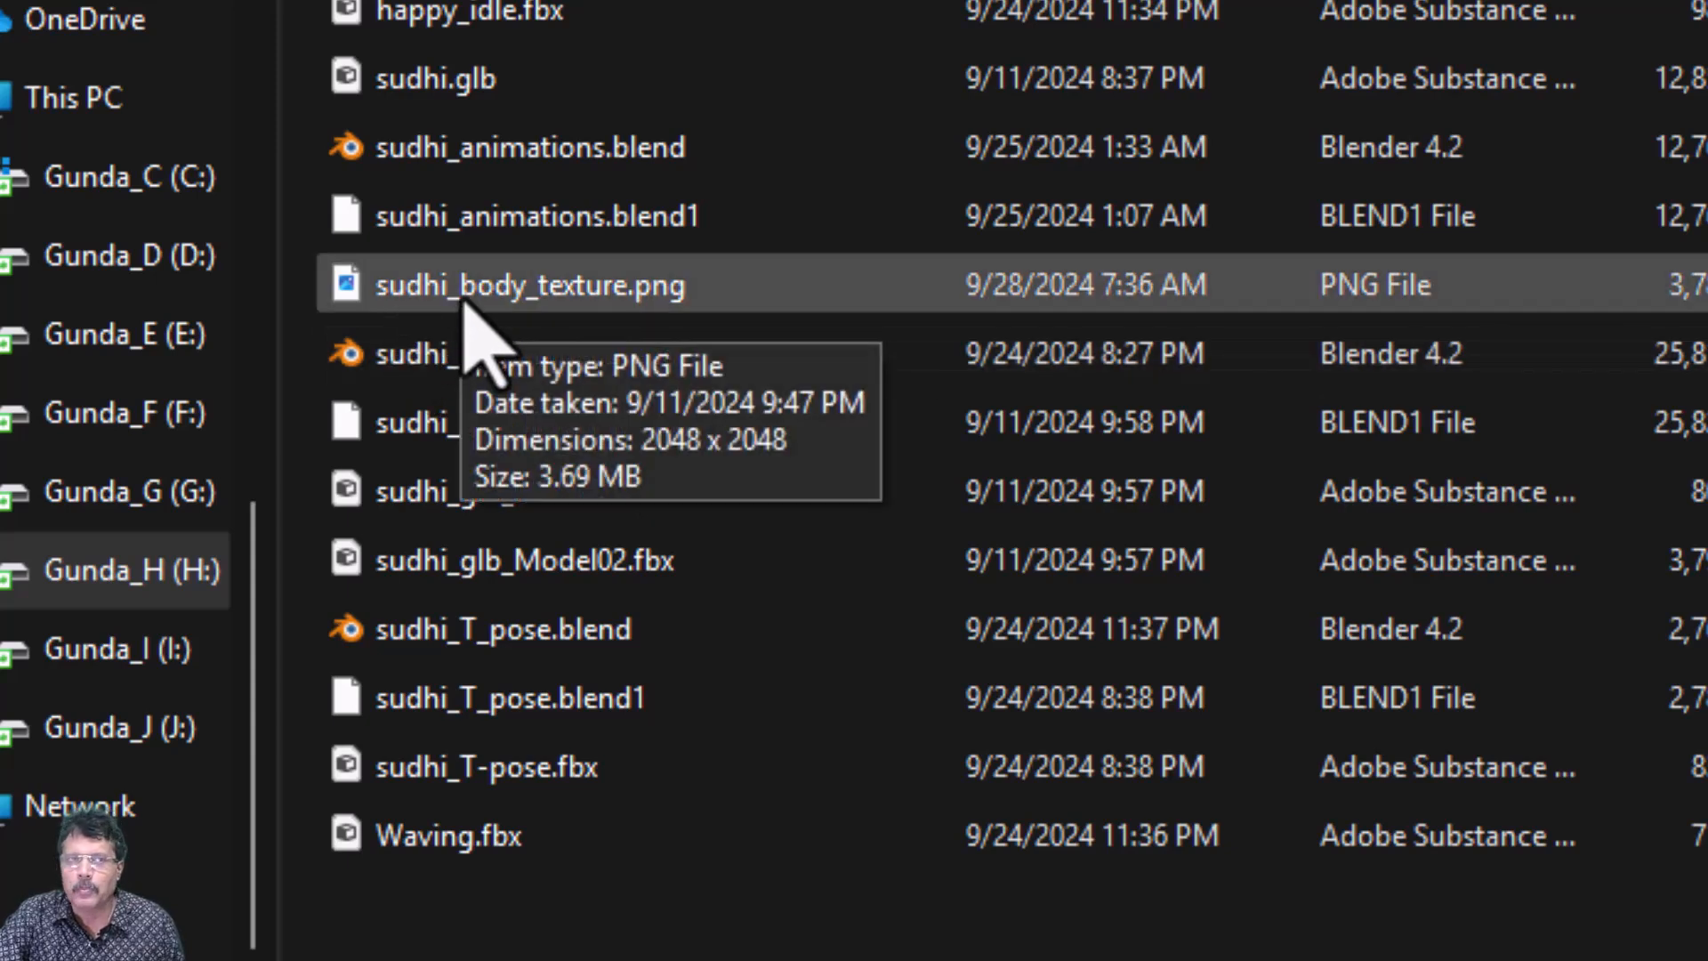
left_click(463, 299)
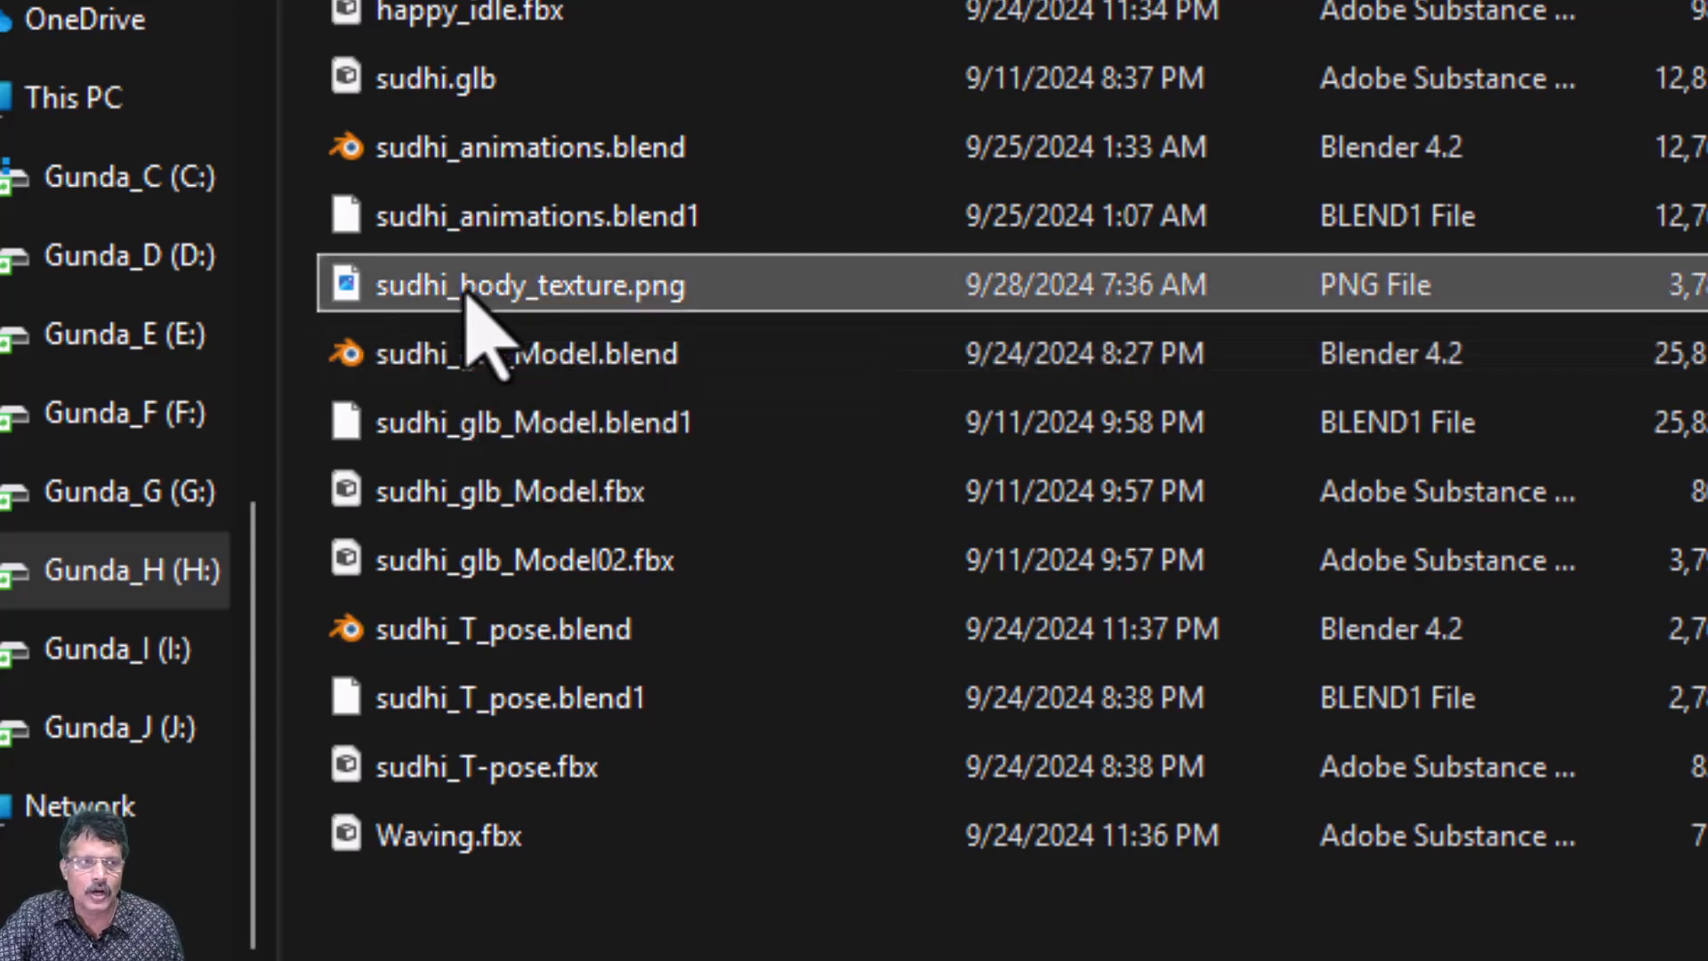
right_click(464, 300)
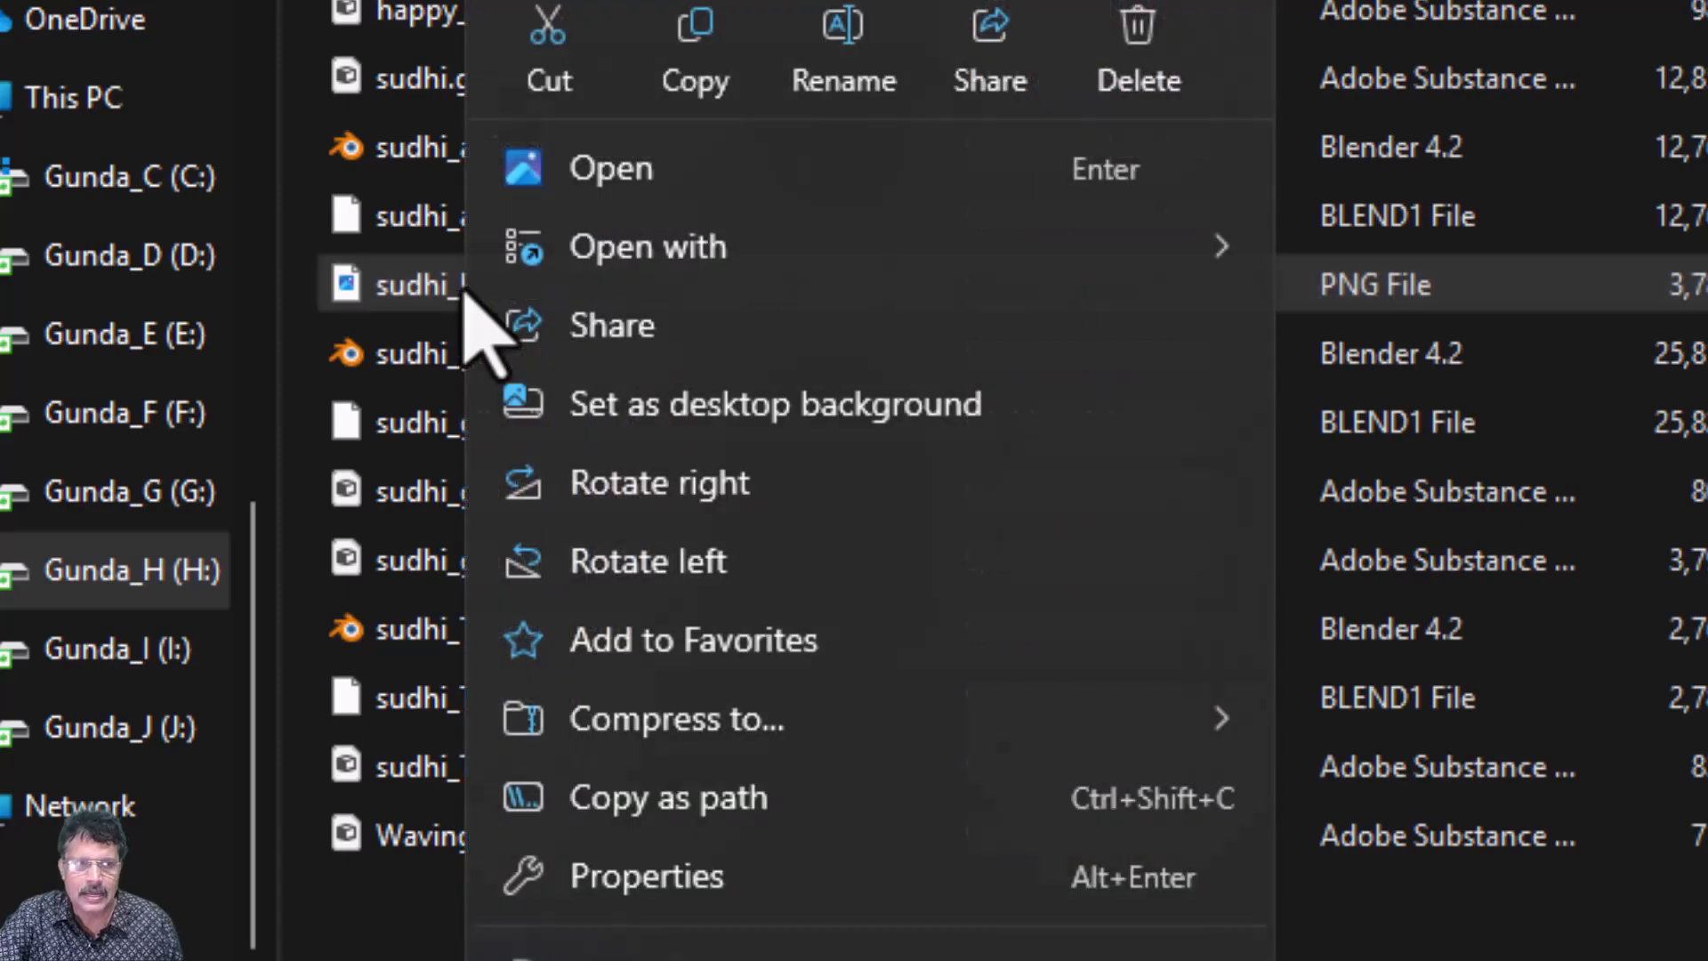
left_click(698, 68)
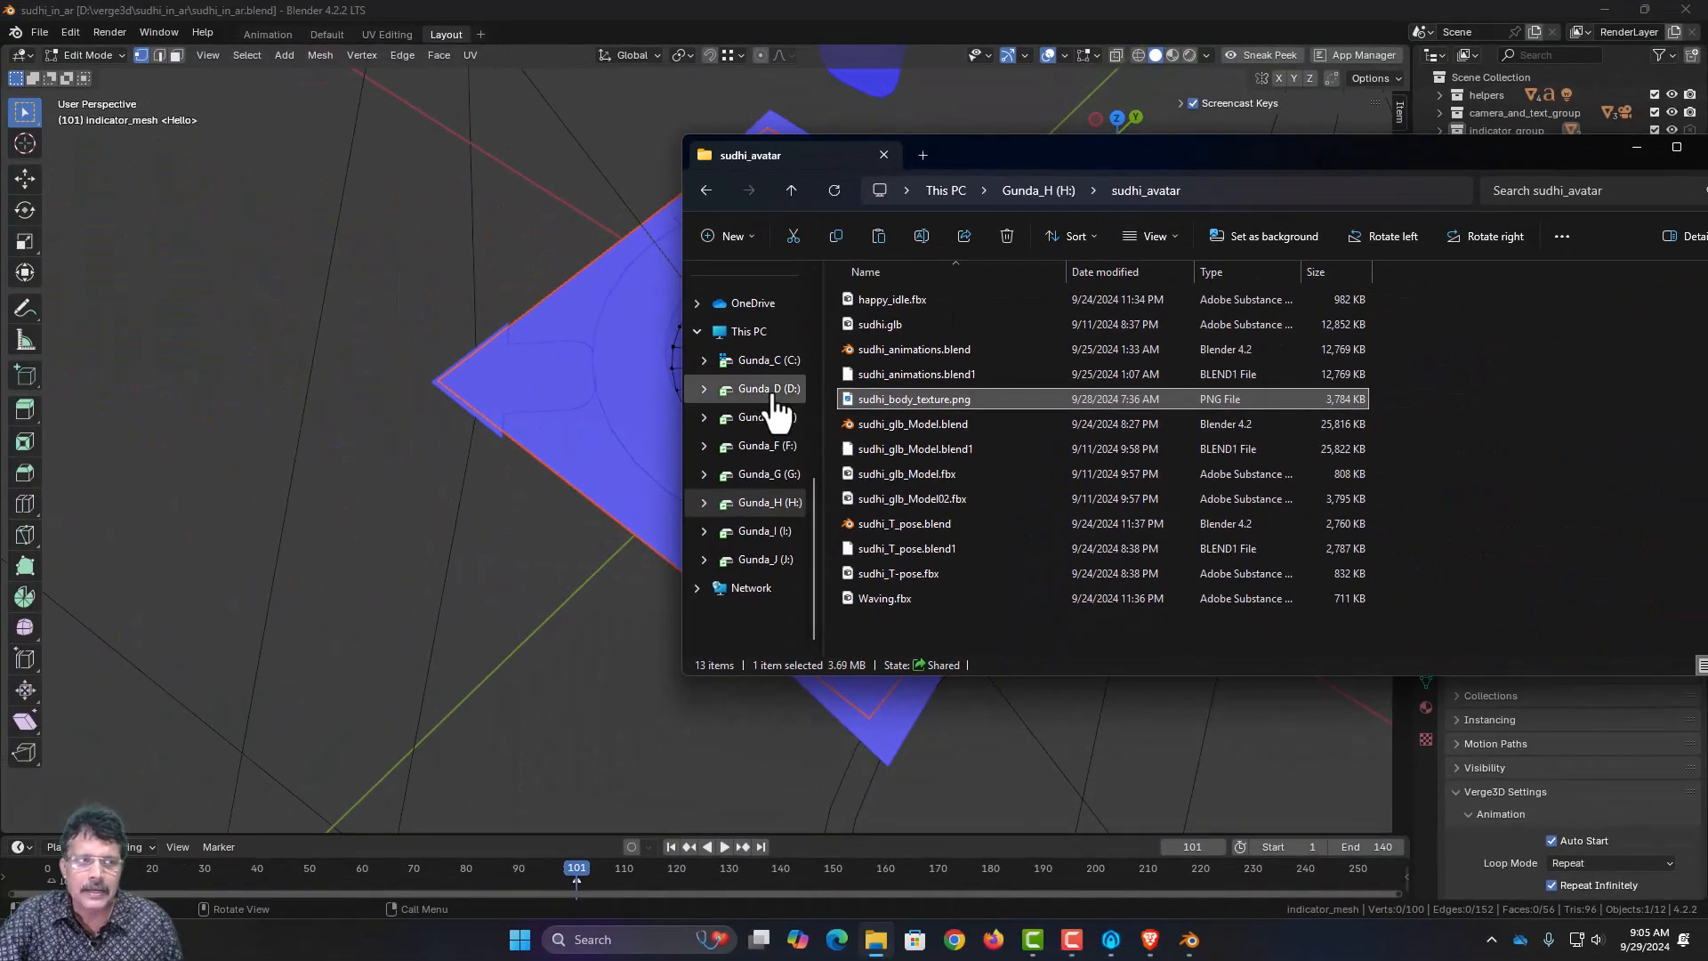
left_click(771, 390)
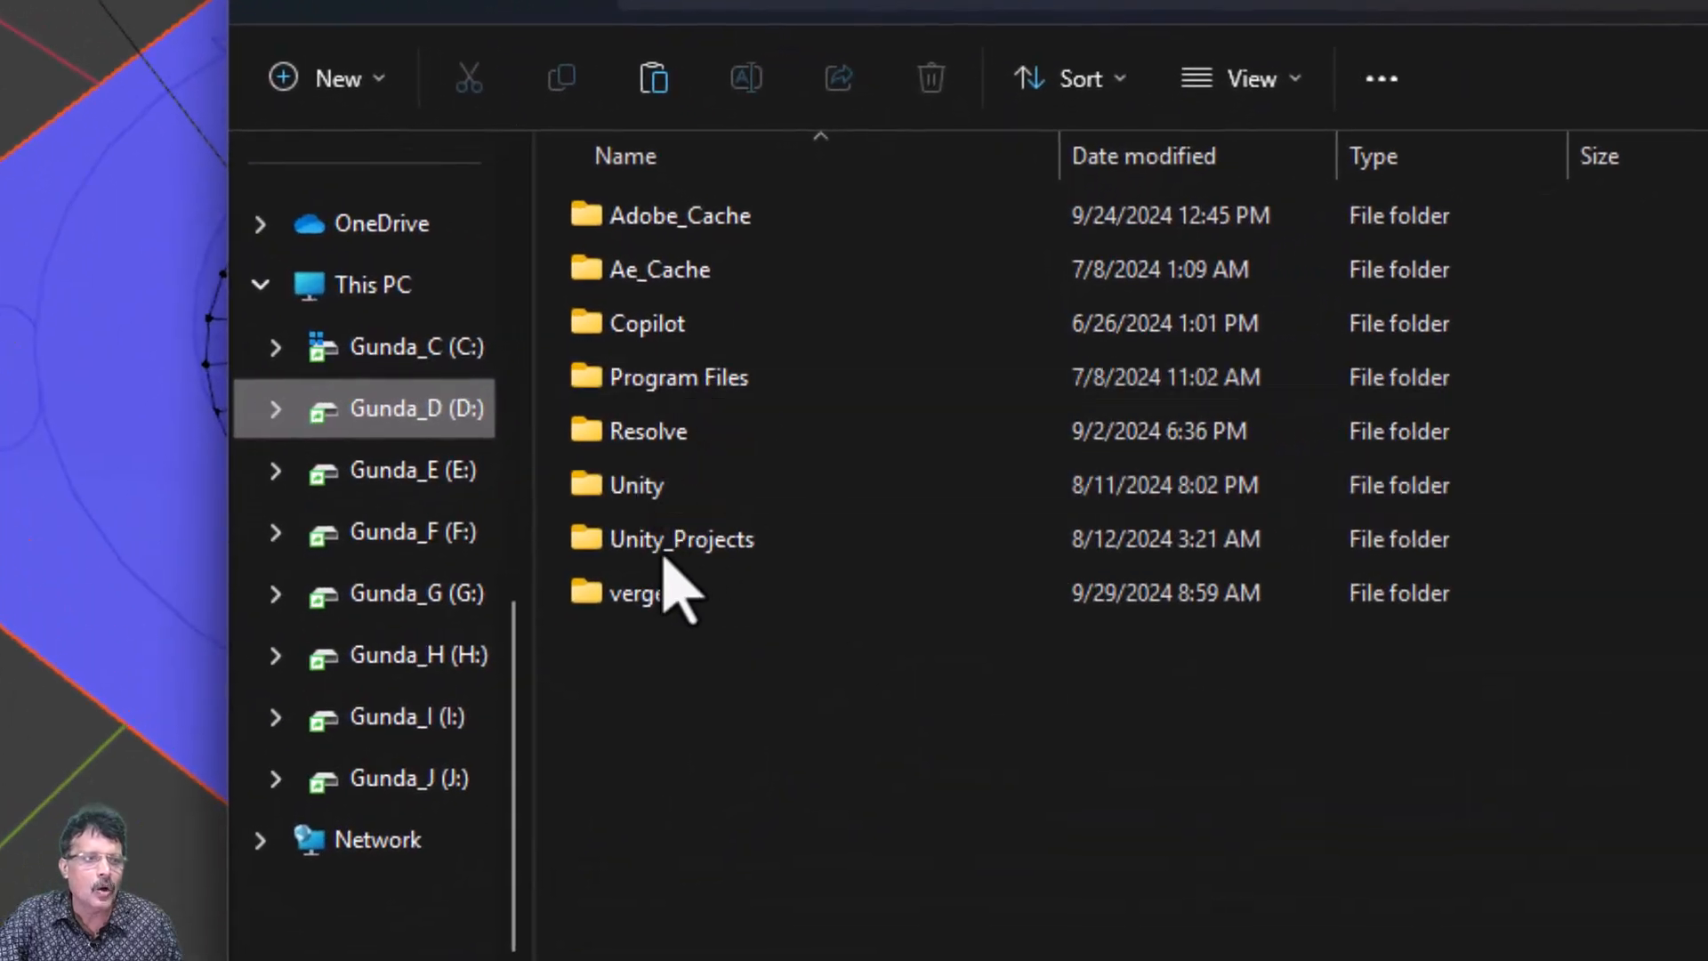
double_click(614, 591)
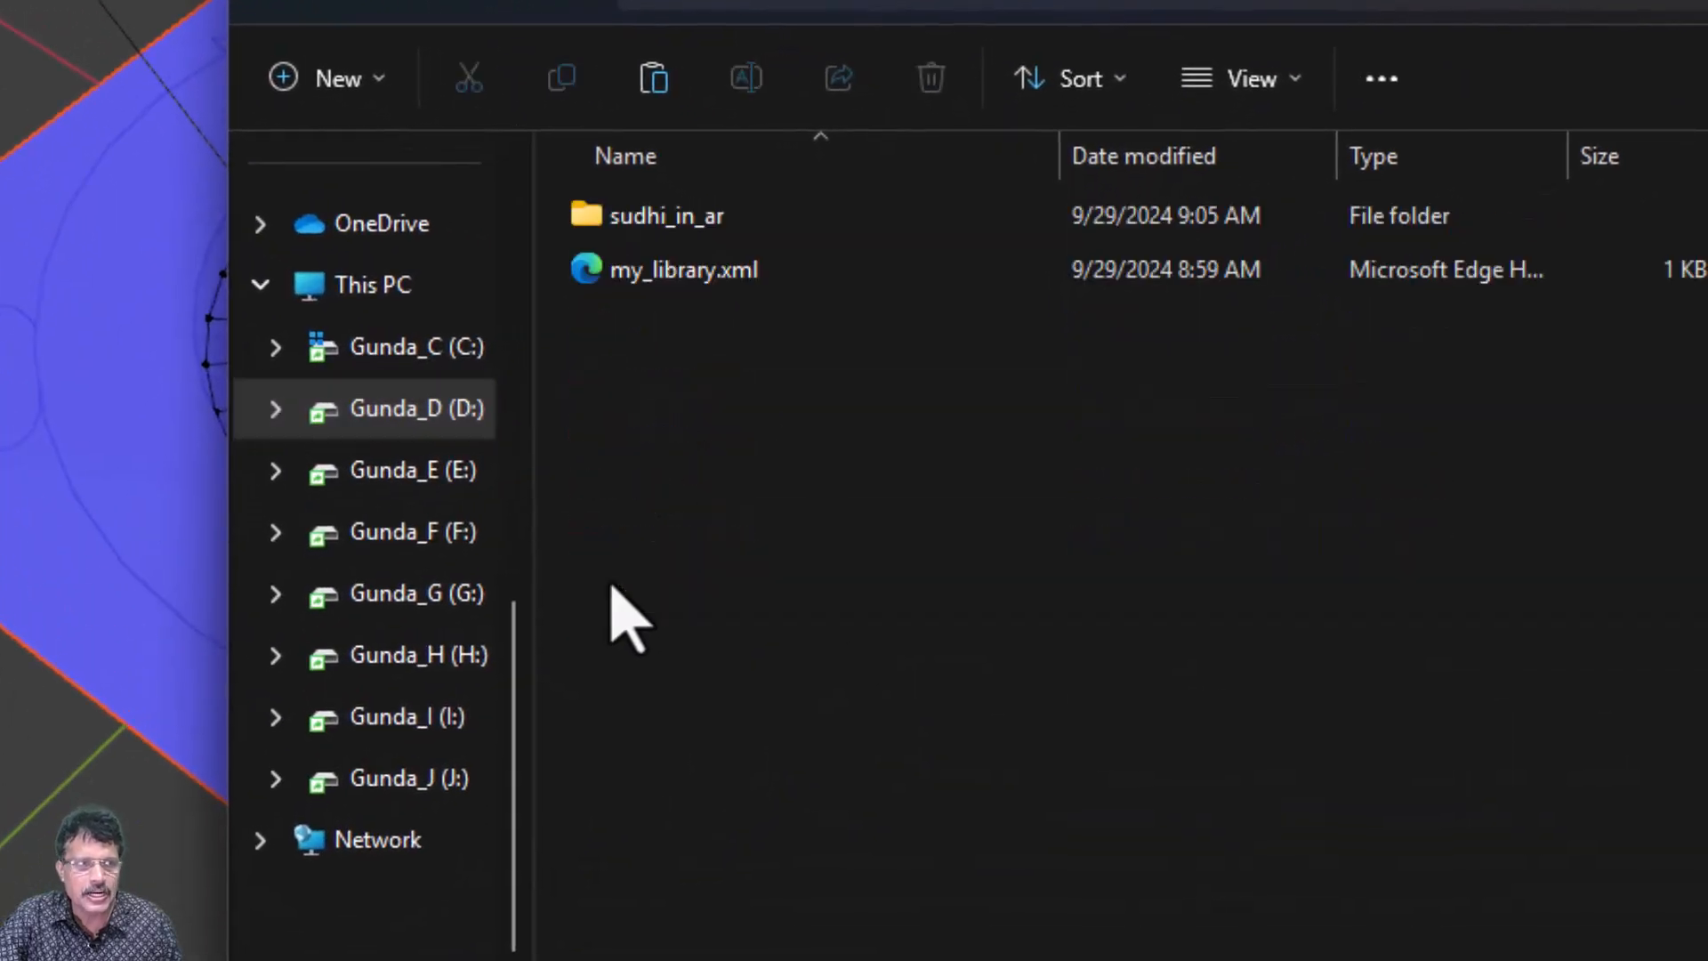
double_click(667, 218)
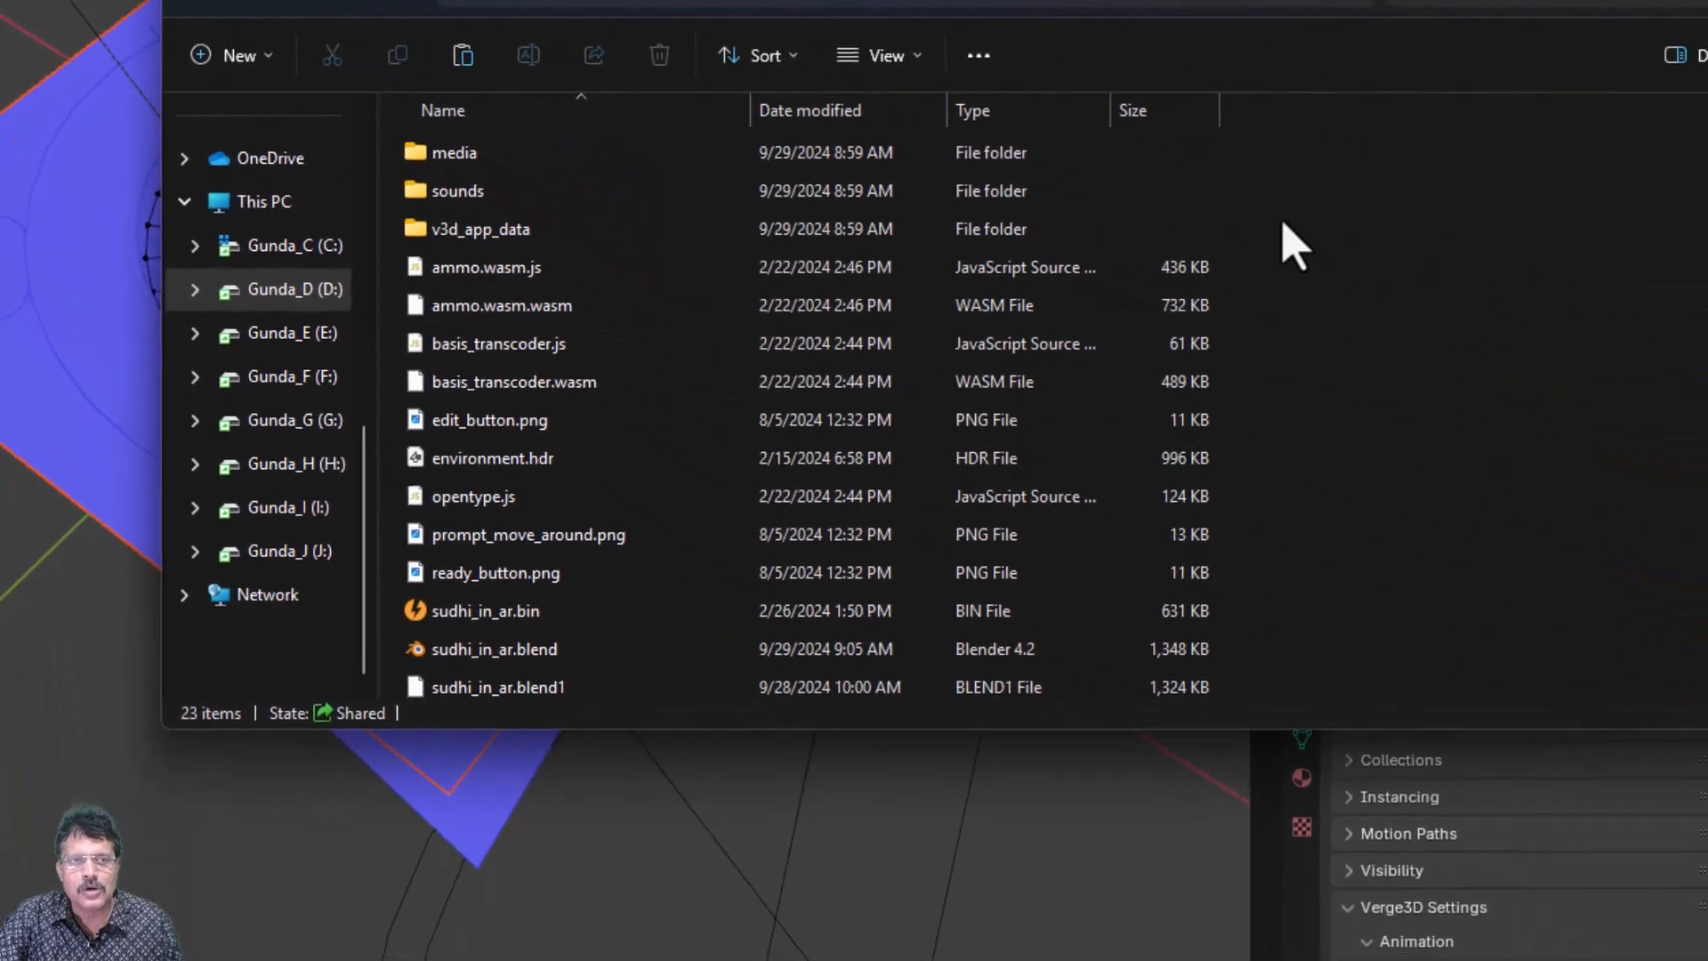
right_click(1283, 225)
left_click(1300, 246)
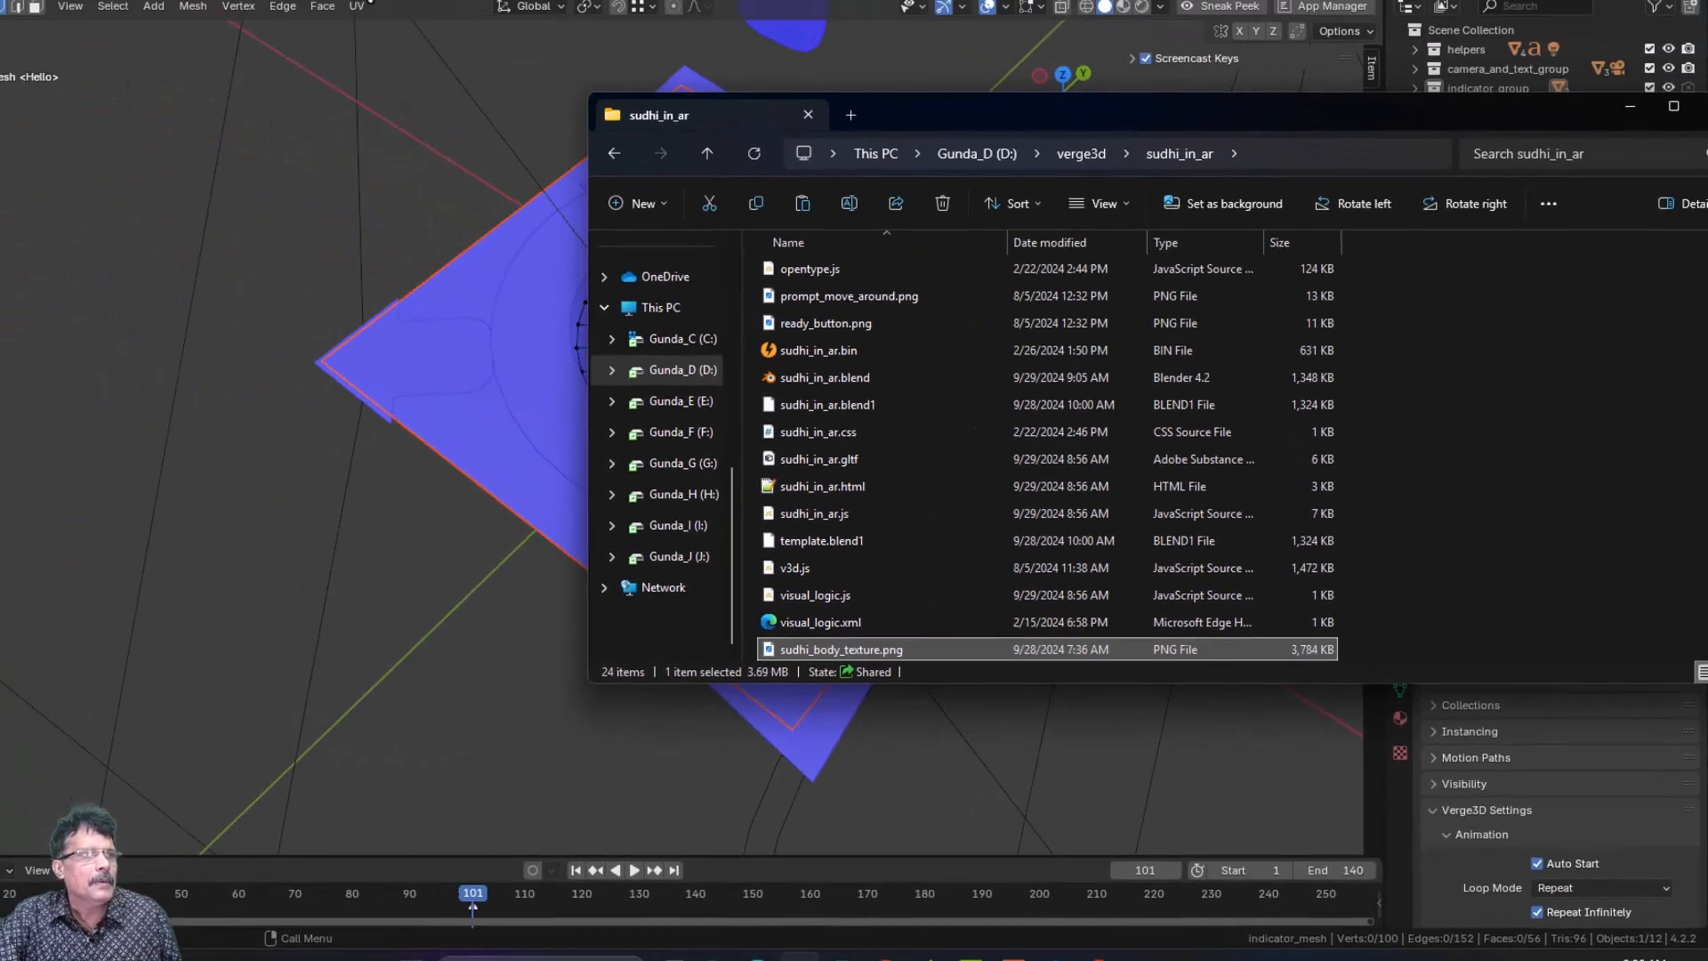
- Switch back to Blender, return indicator_mesh to Object Mode and make the Scene Collection active
left_click(472, 14)
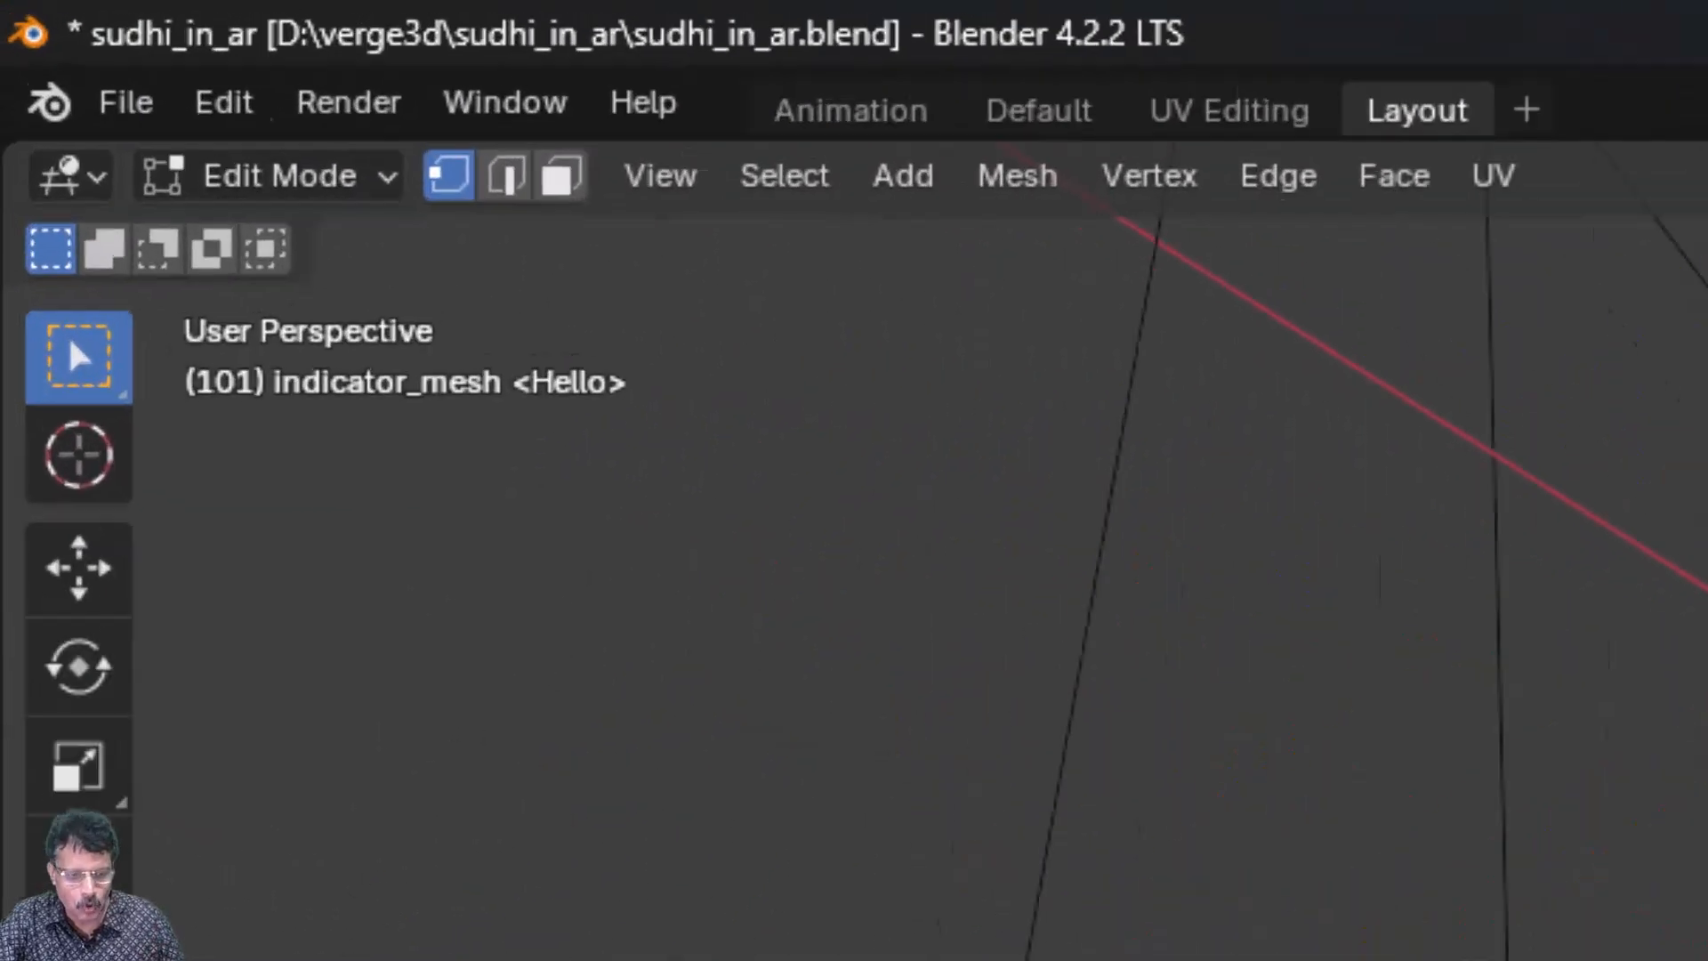
key("Tab")
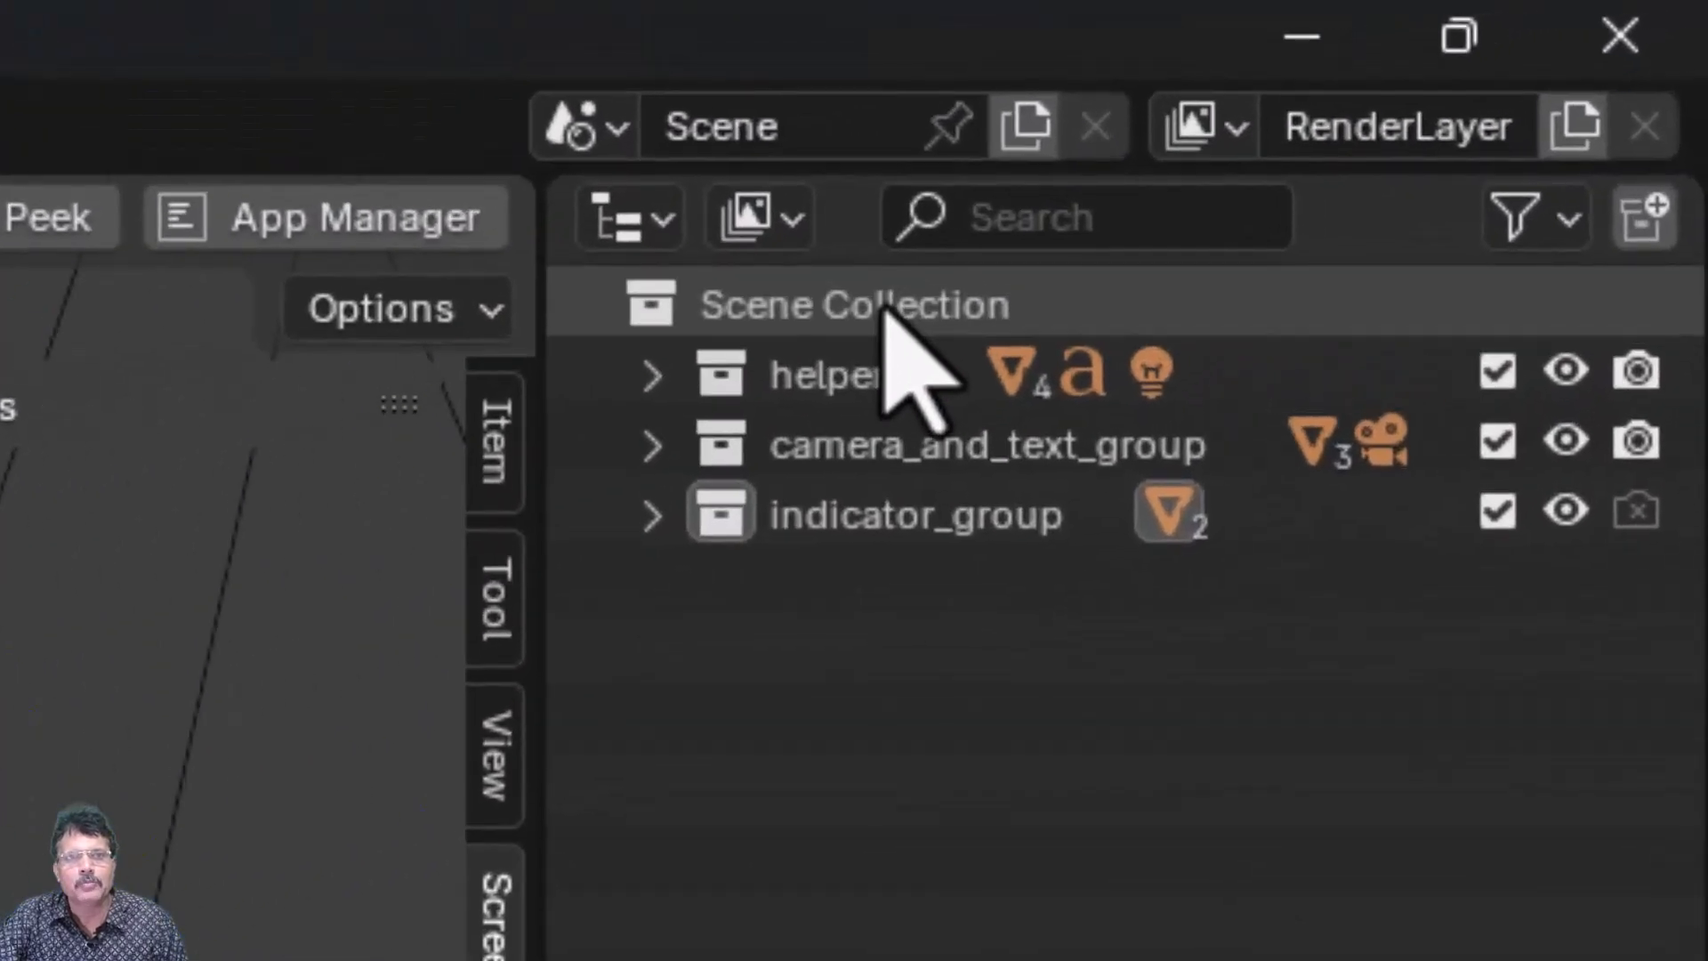
left_click(1046, 219)
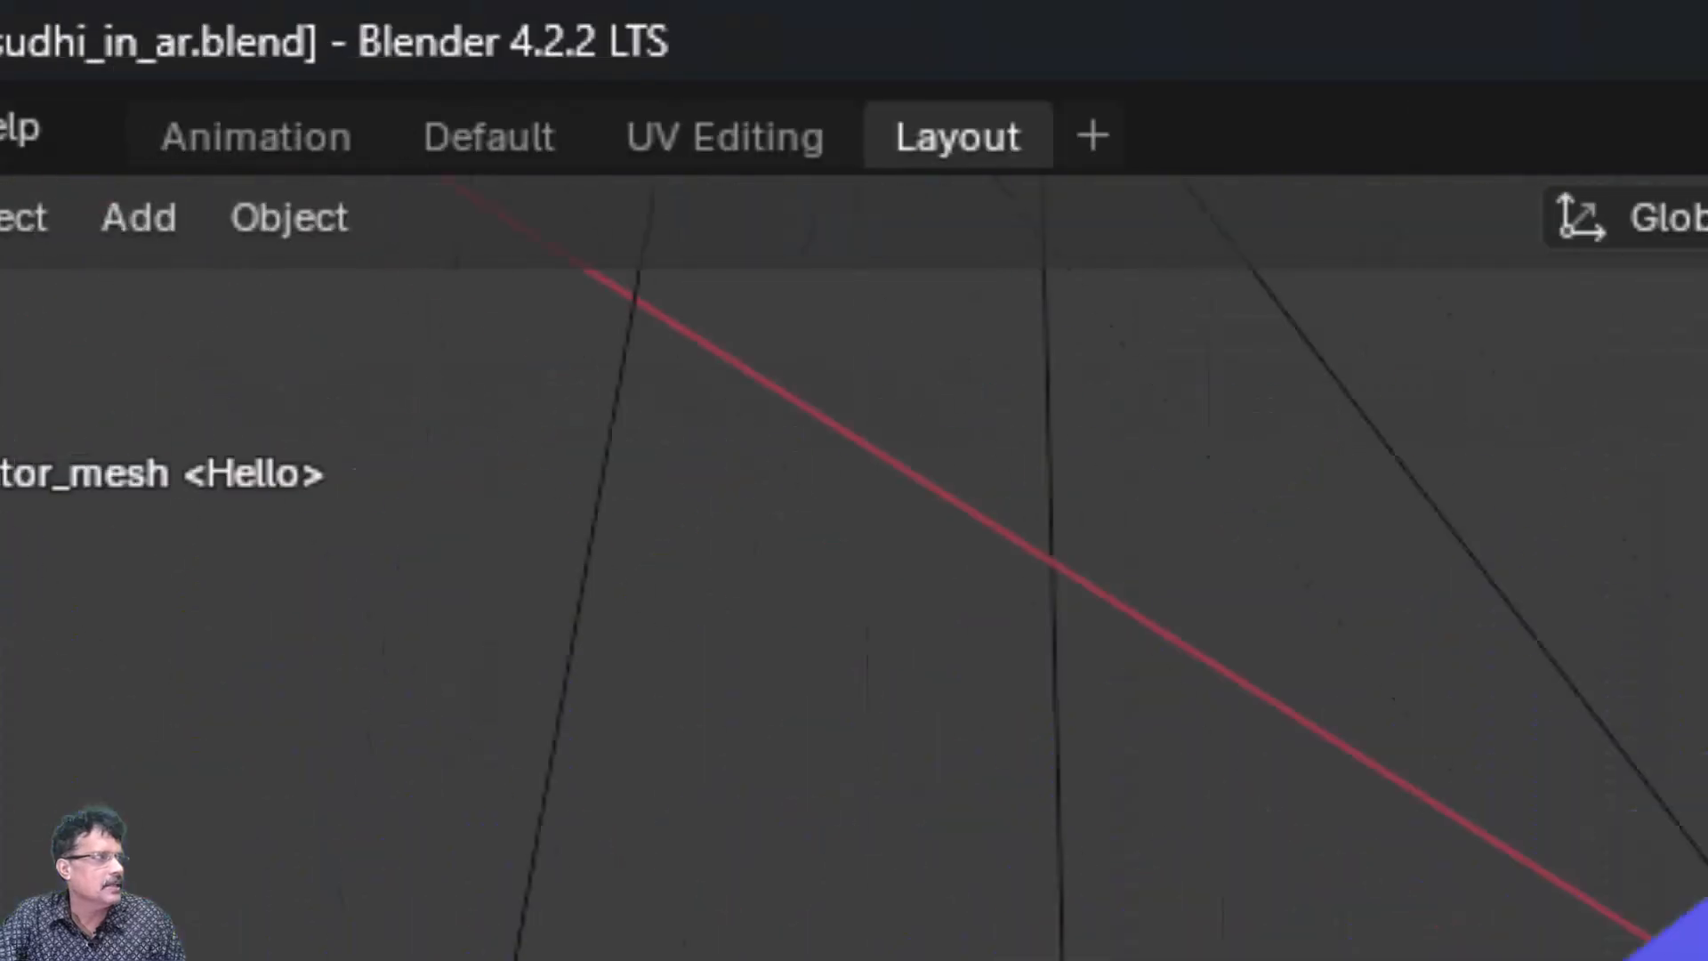
- Append the sudhi collection from sudhi_animations.blend in the H:\sudhi_avatar folder
left_click(55, 127)
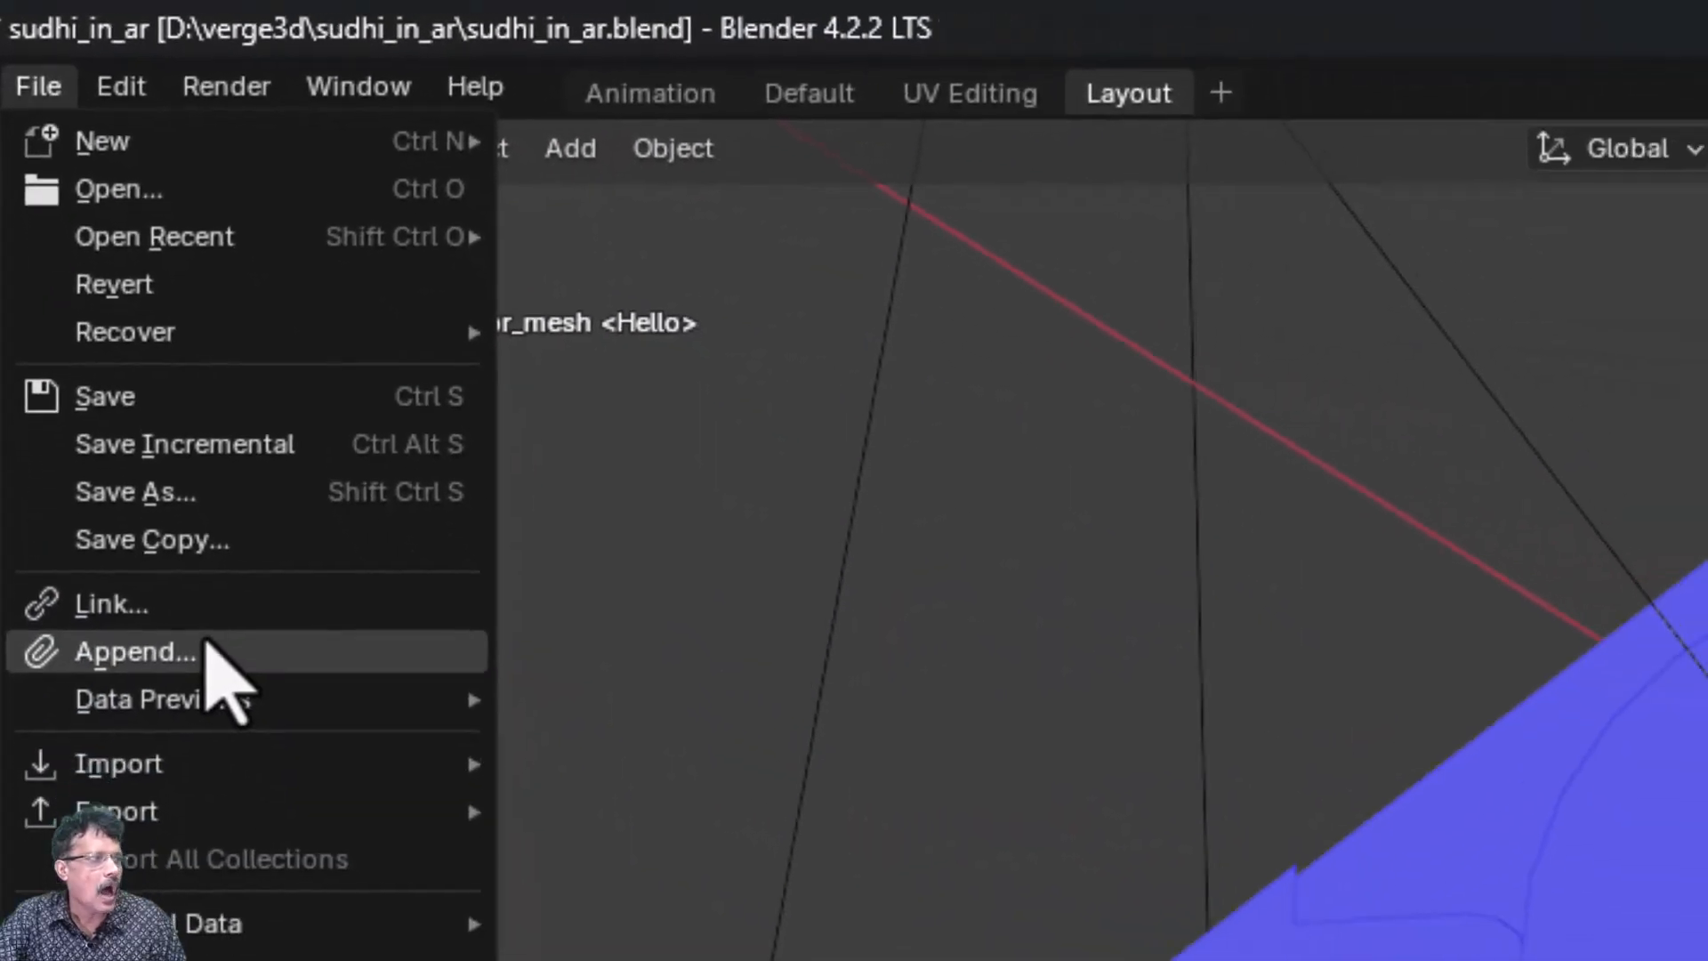
left_click(267, 952)
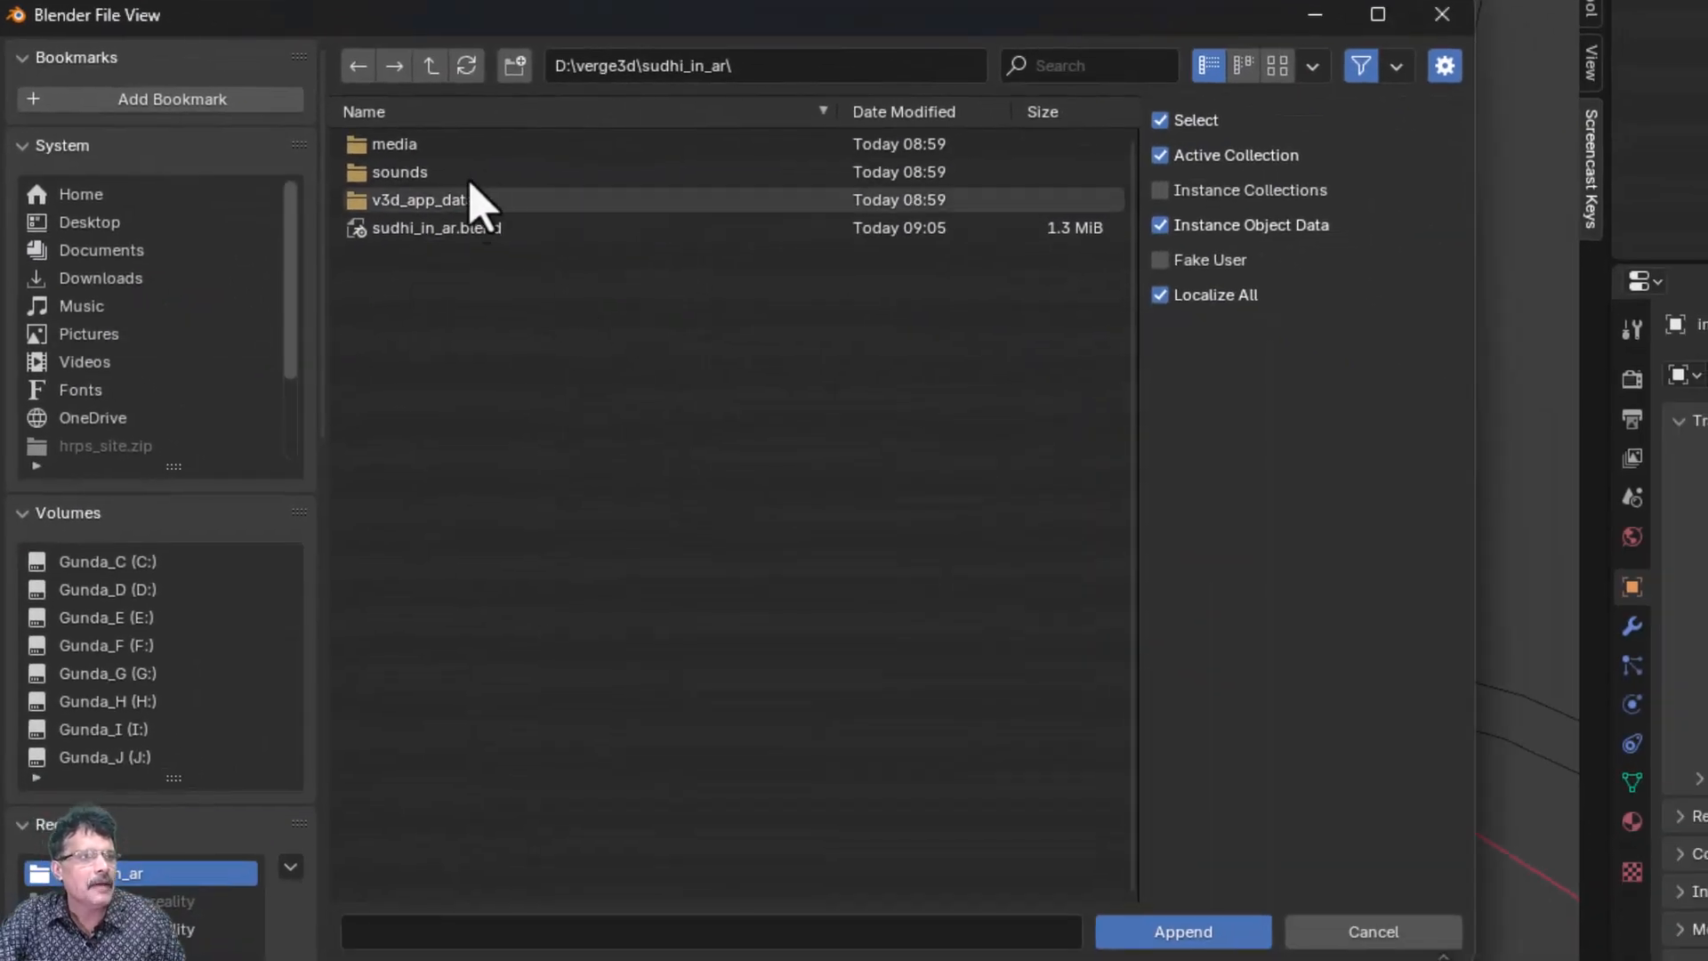
left_click(147, 703)
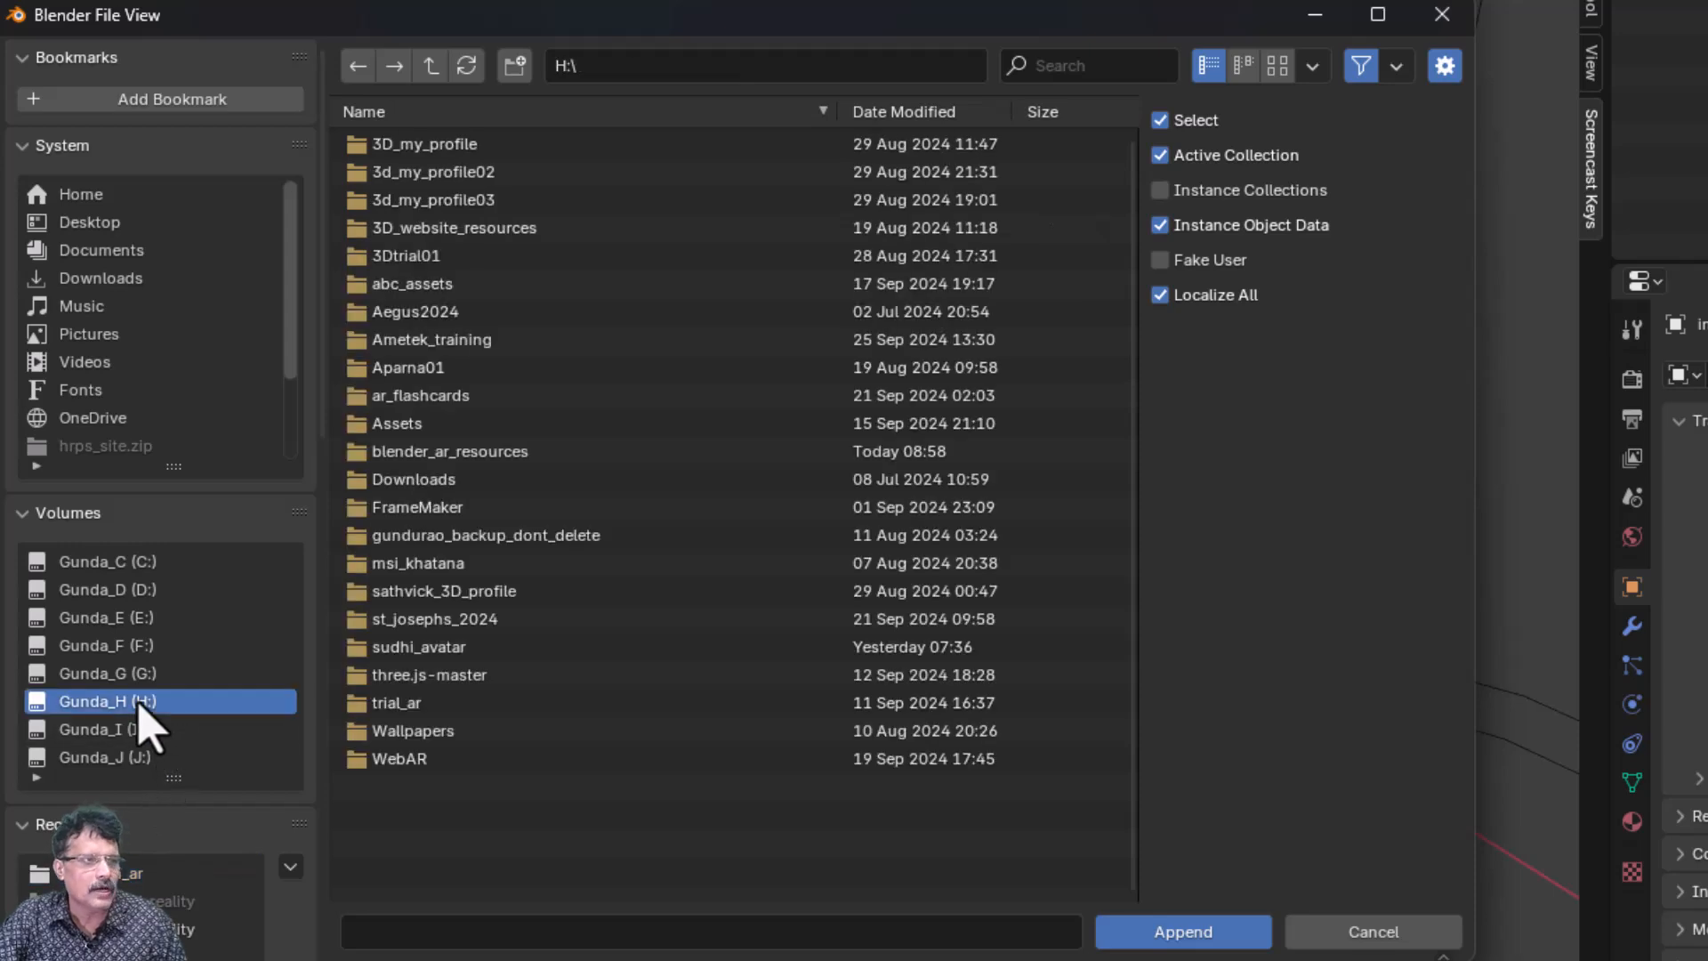
left_click(439, 656)
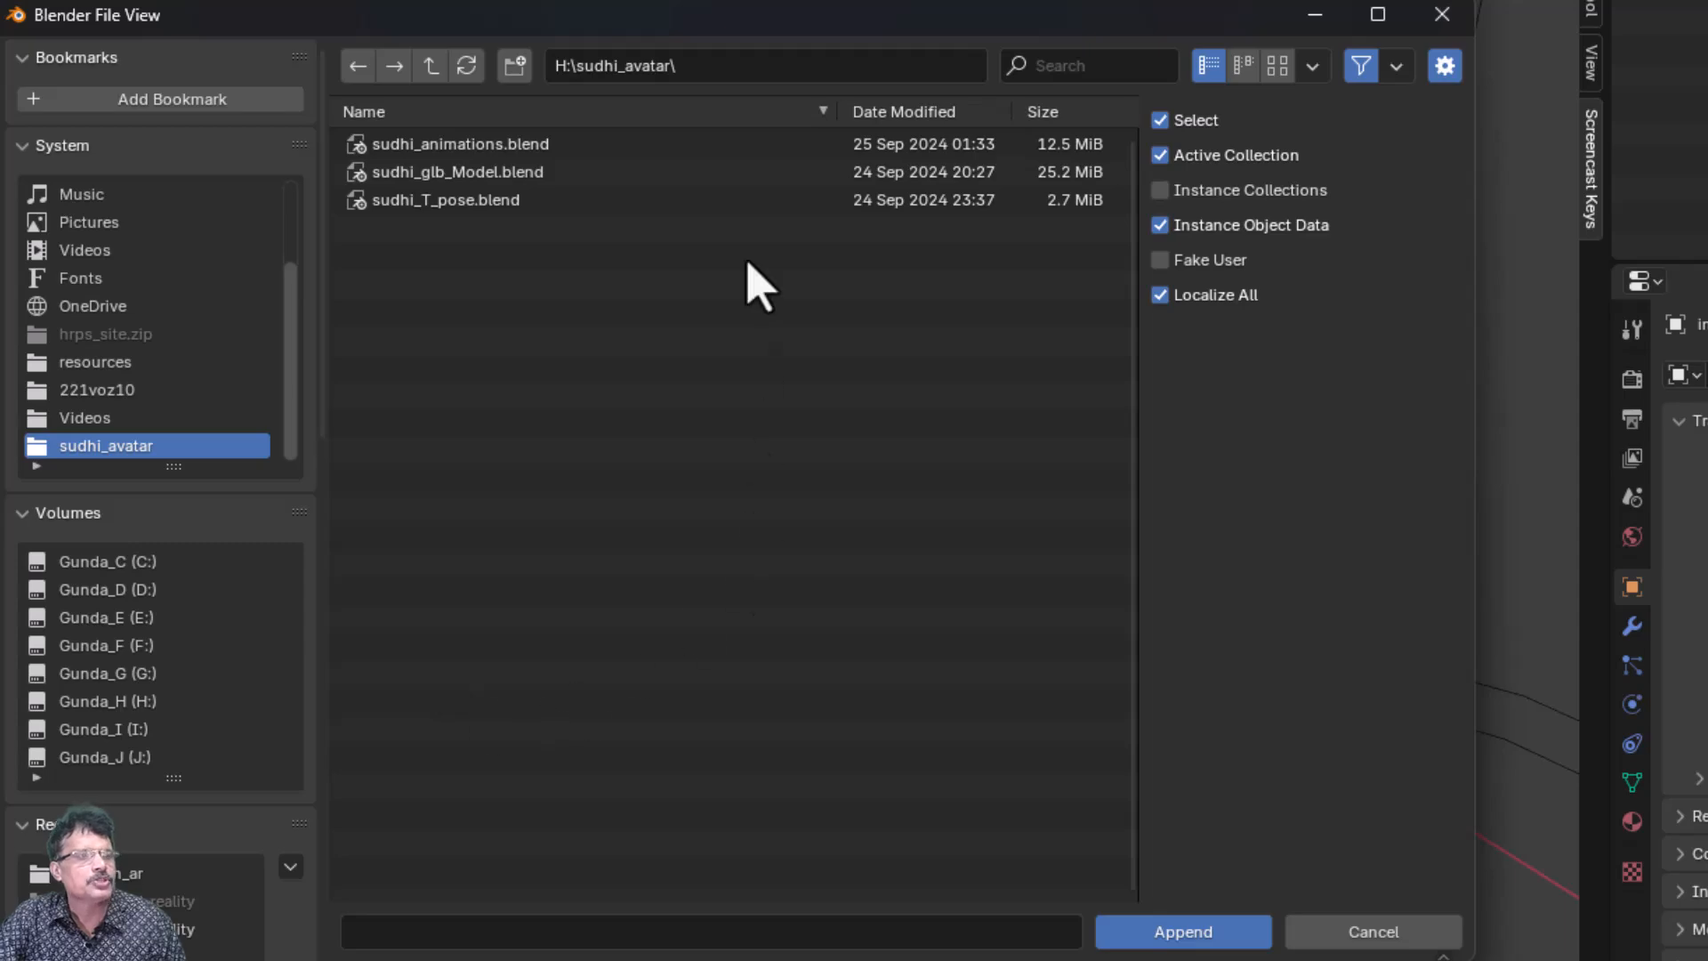
left_click(461, 148)
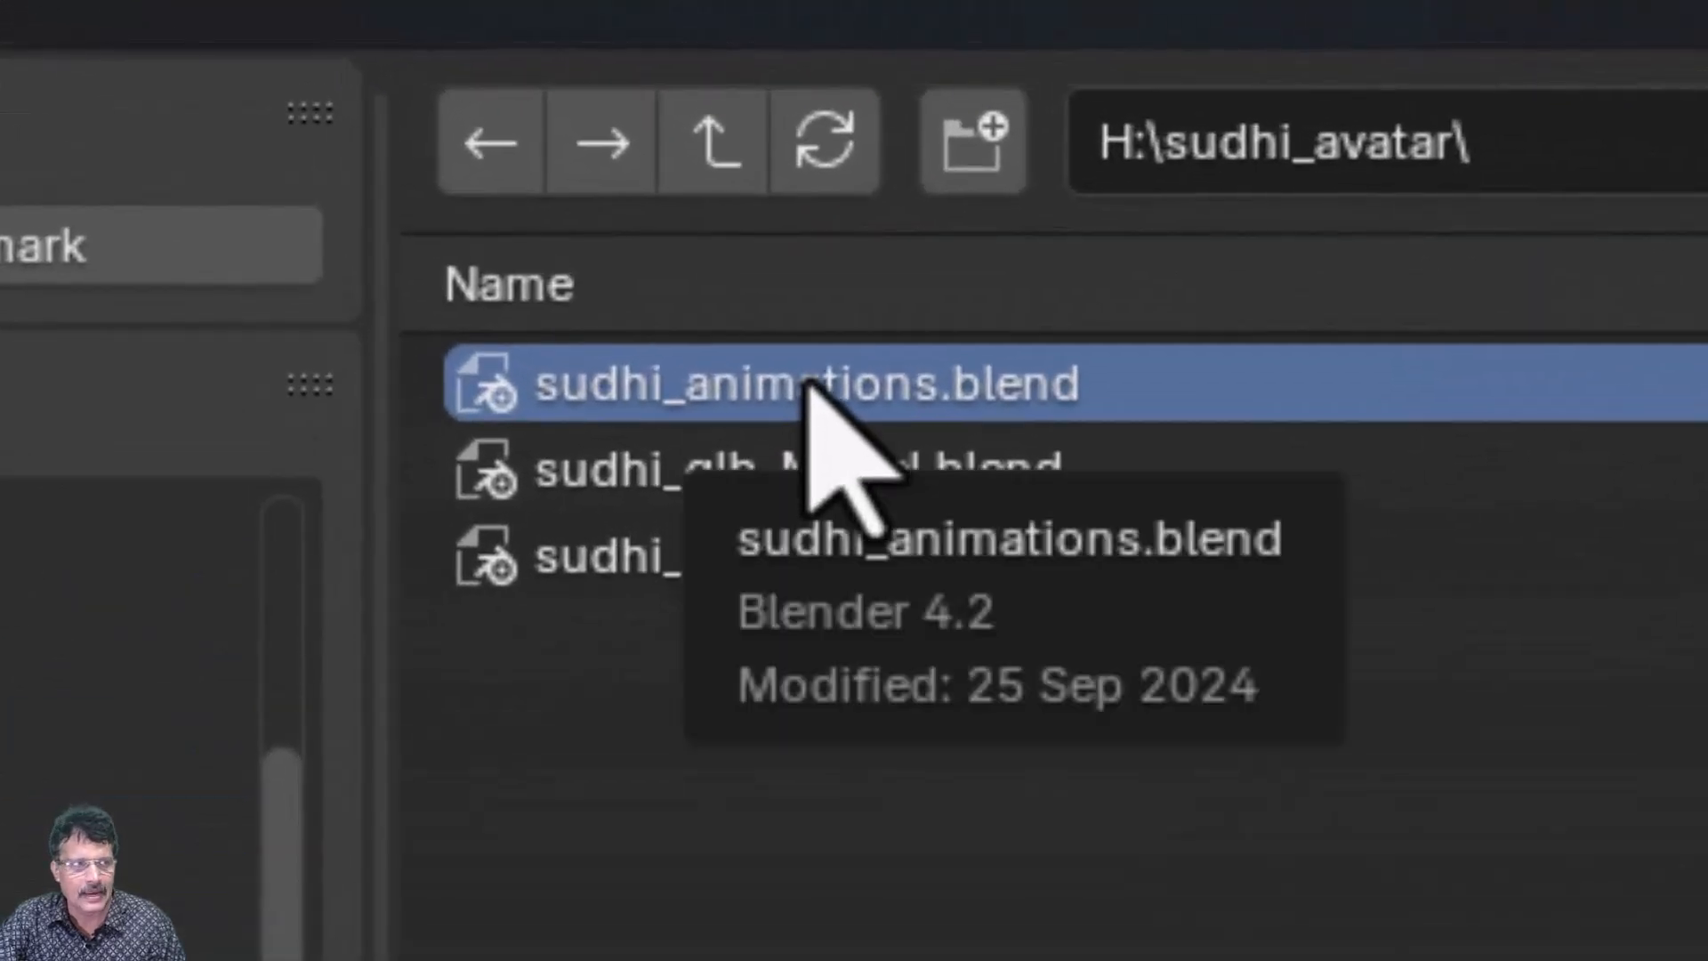
double_click(810, 384)
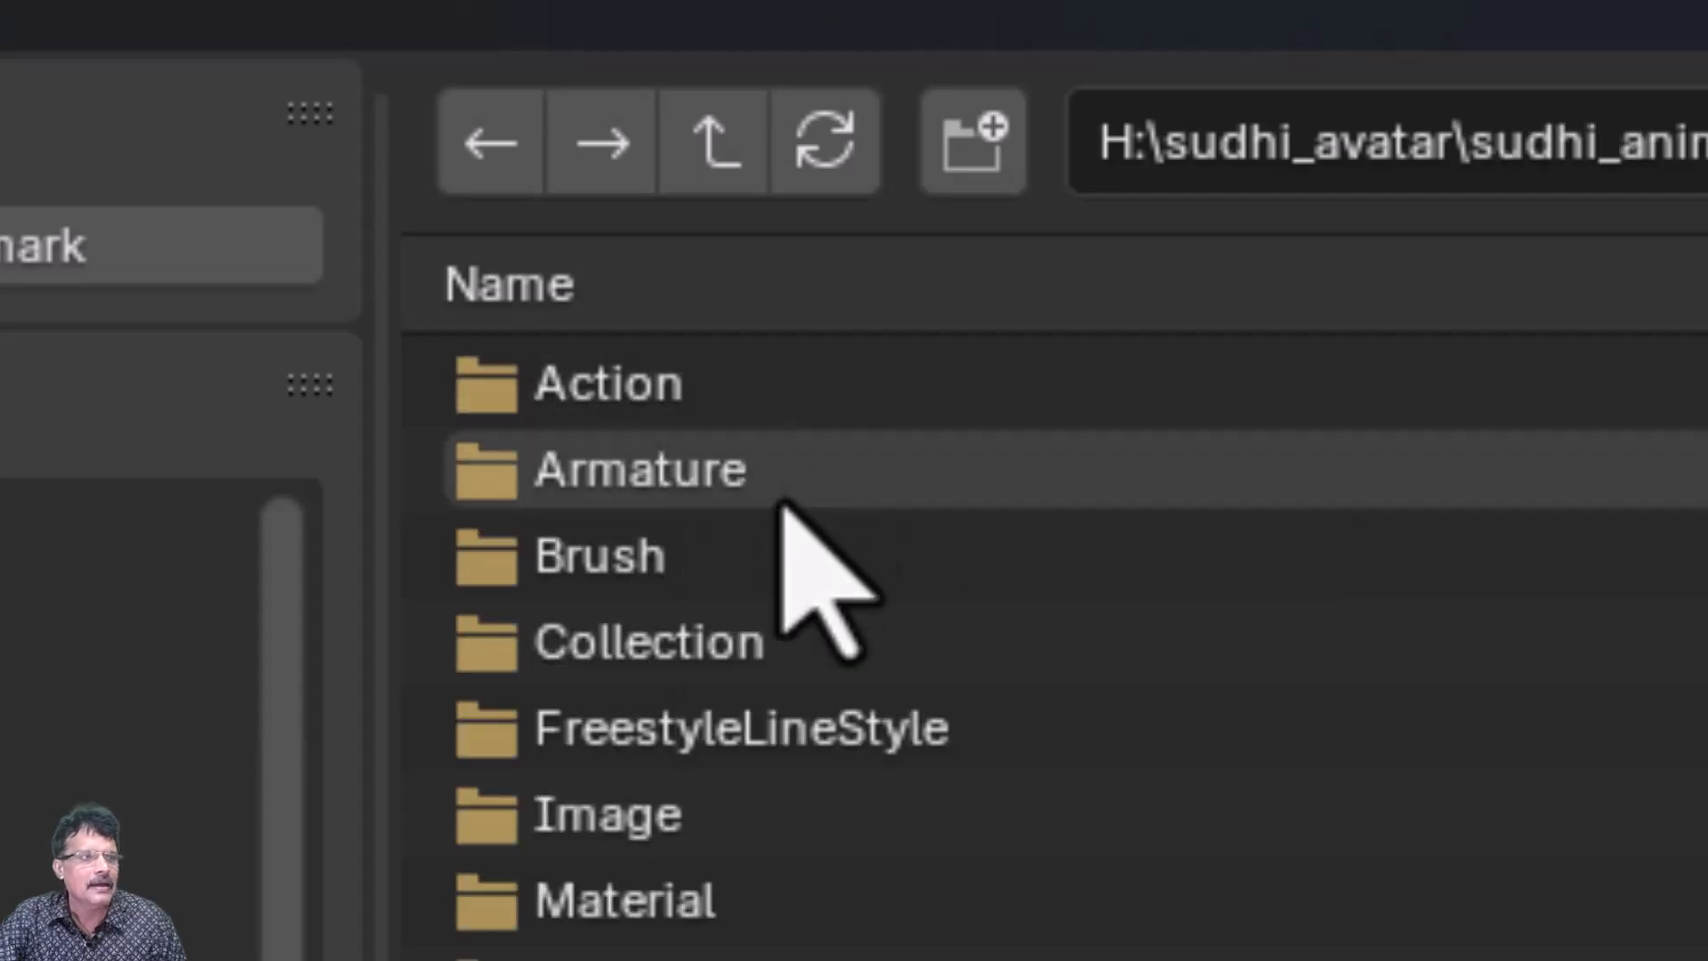
double_click(693, 673)
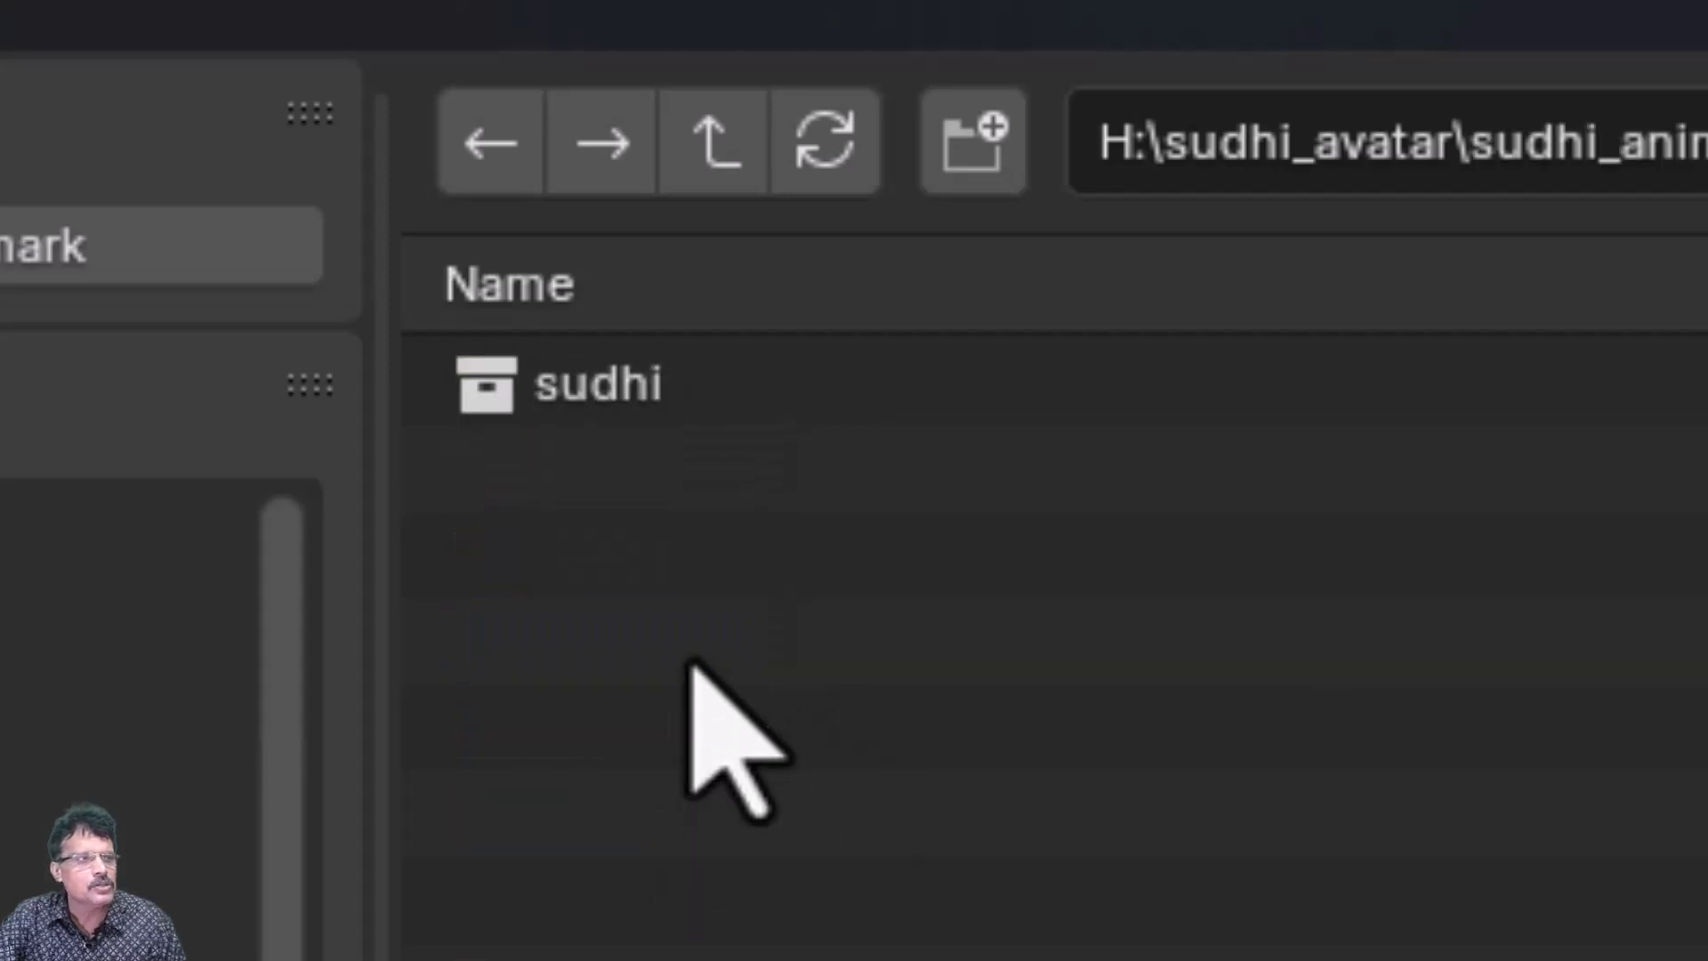
left_click(633, 411)
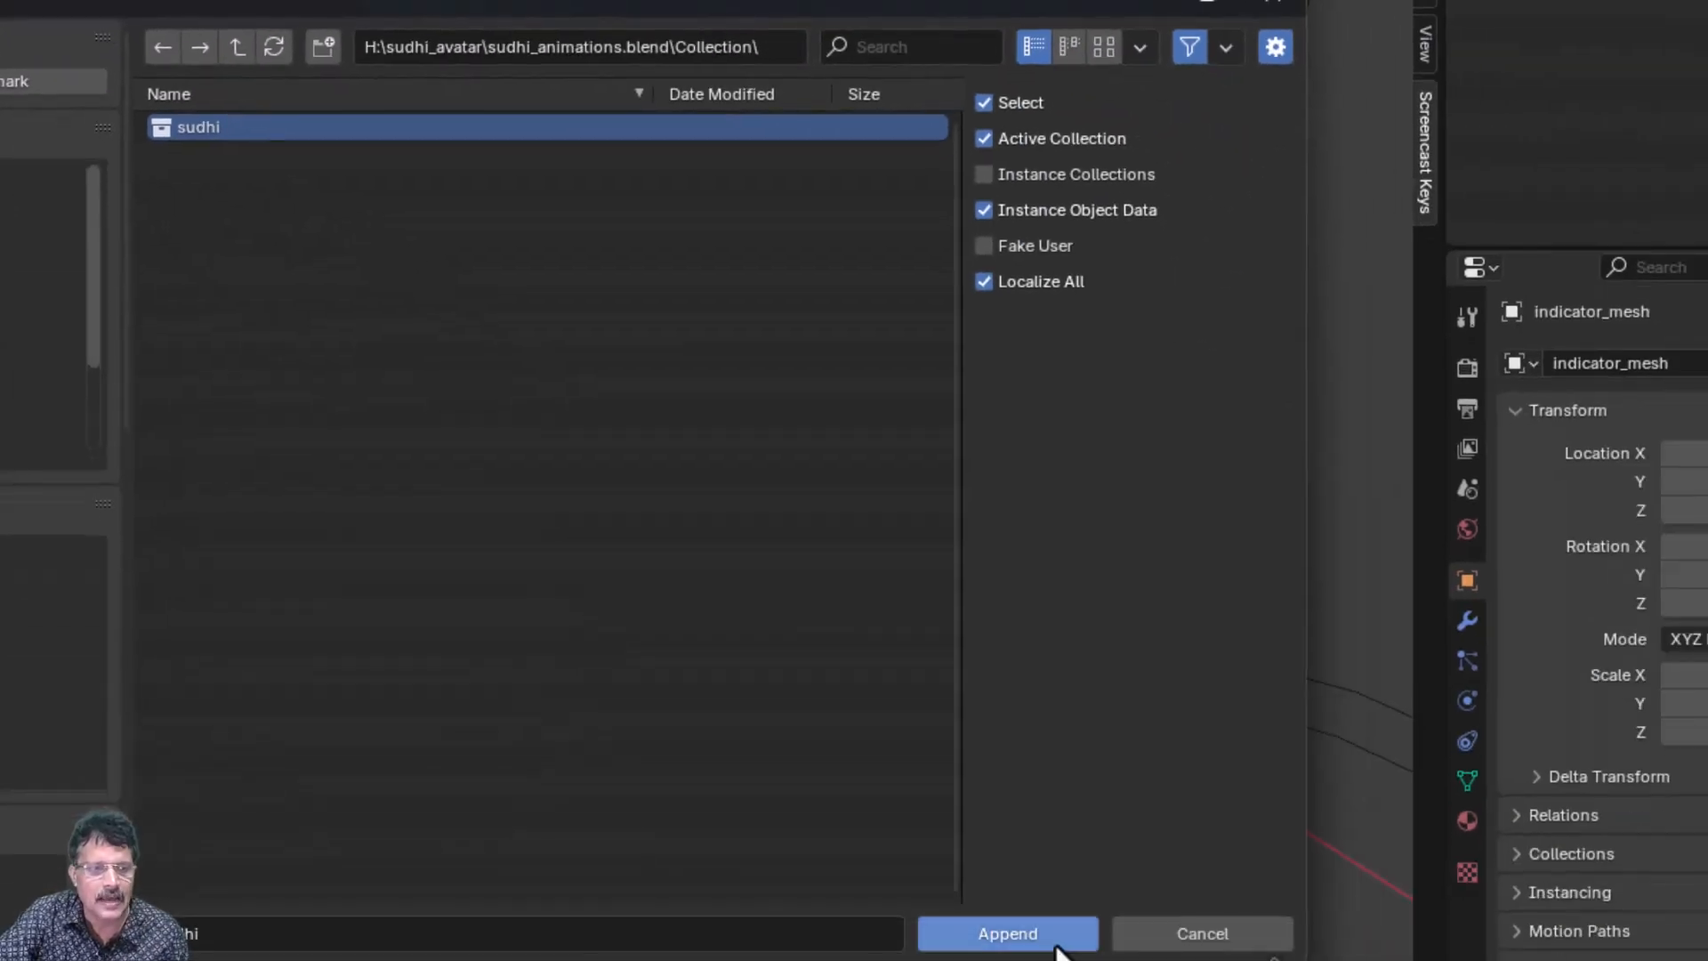
left_click(1054, 942)
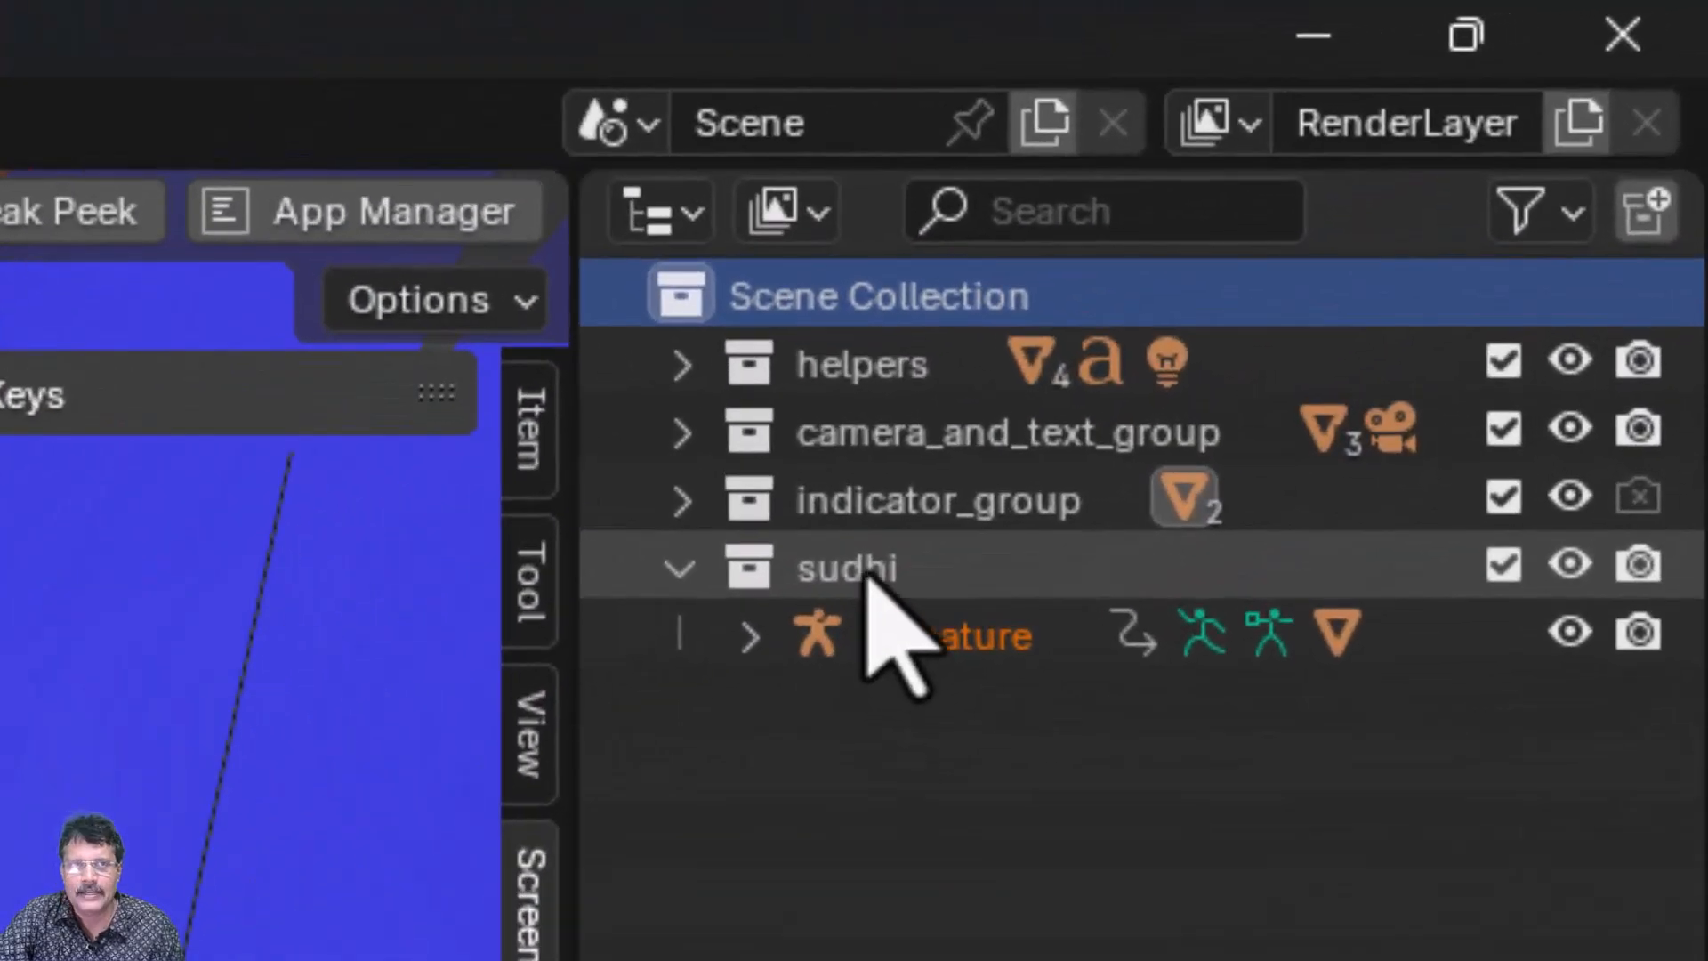
- Rename the appended sudhi collection as sudhi_group
left_click(867, 576)
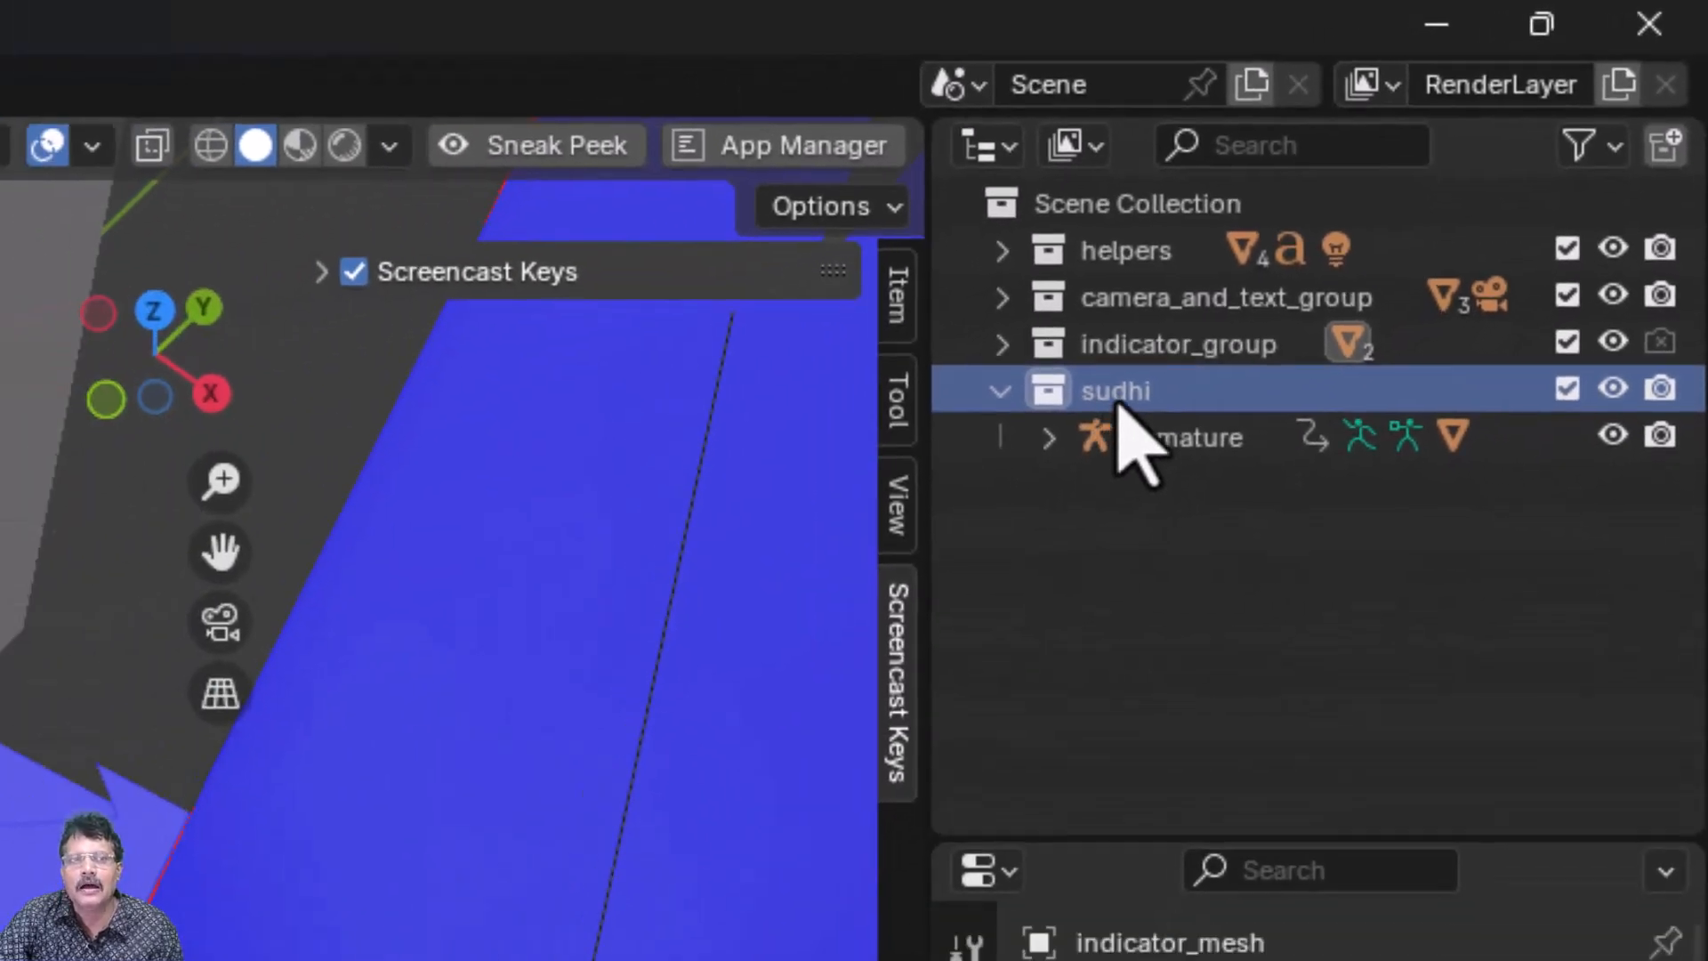
right_click(901, 540)
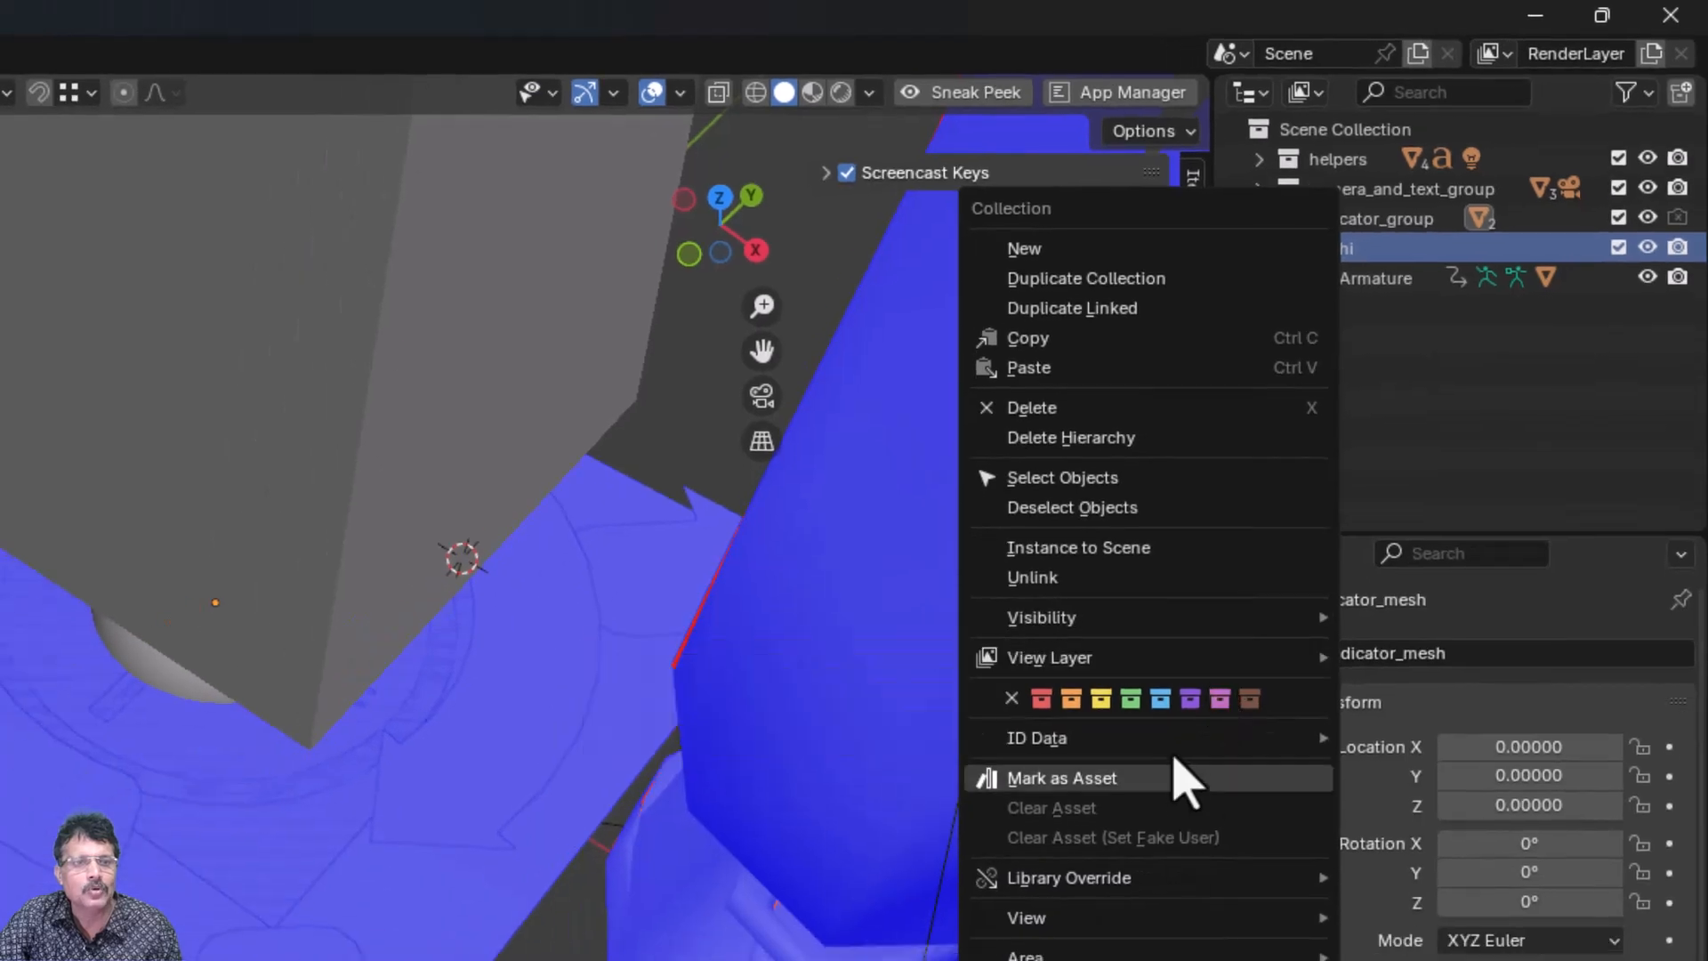
mouse_move(1170, 723)
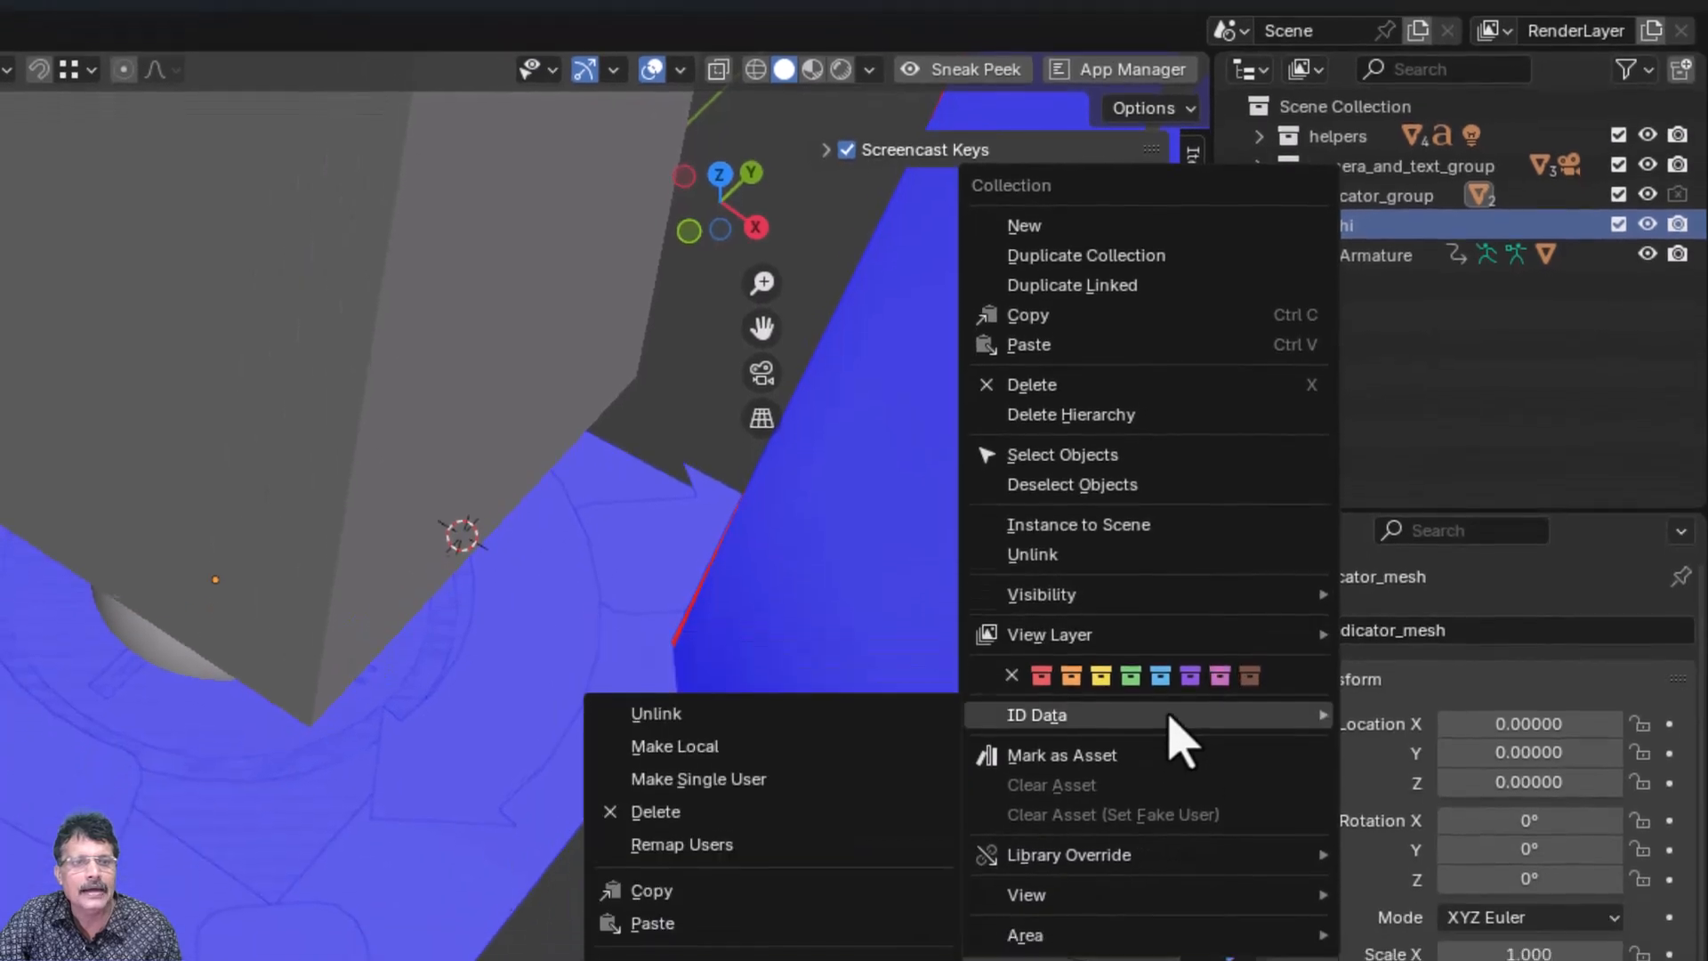
left_click(782, 960)
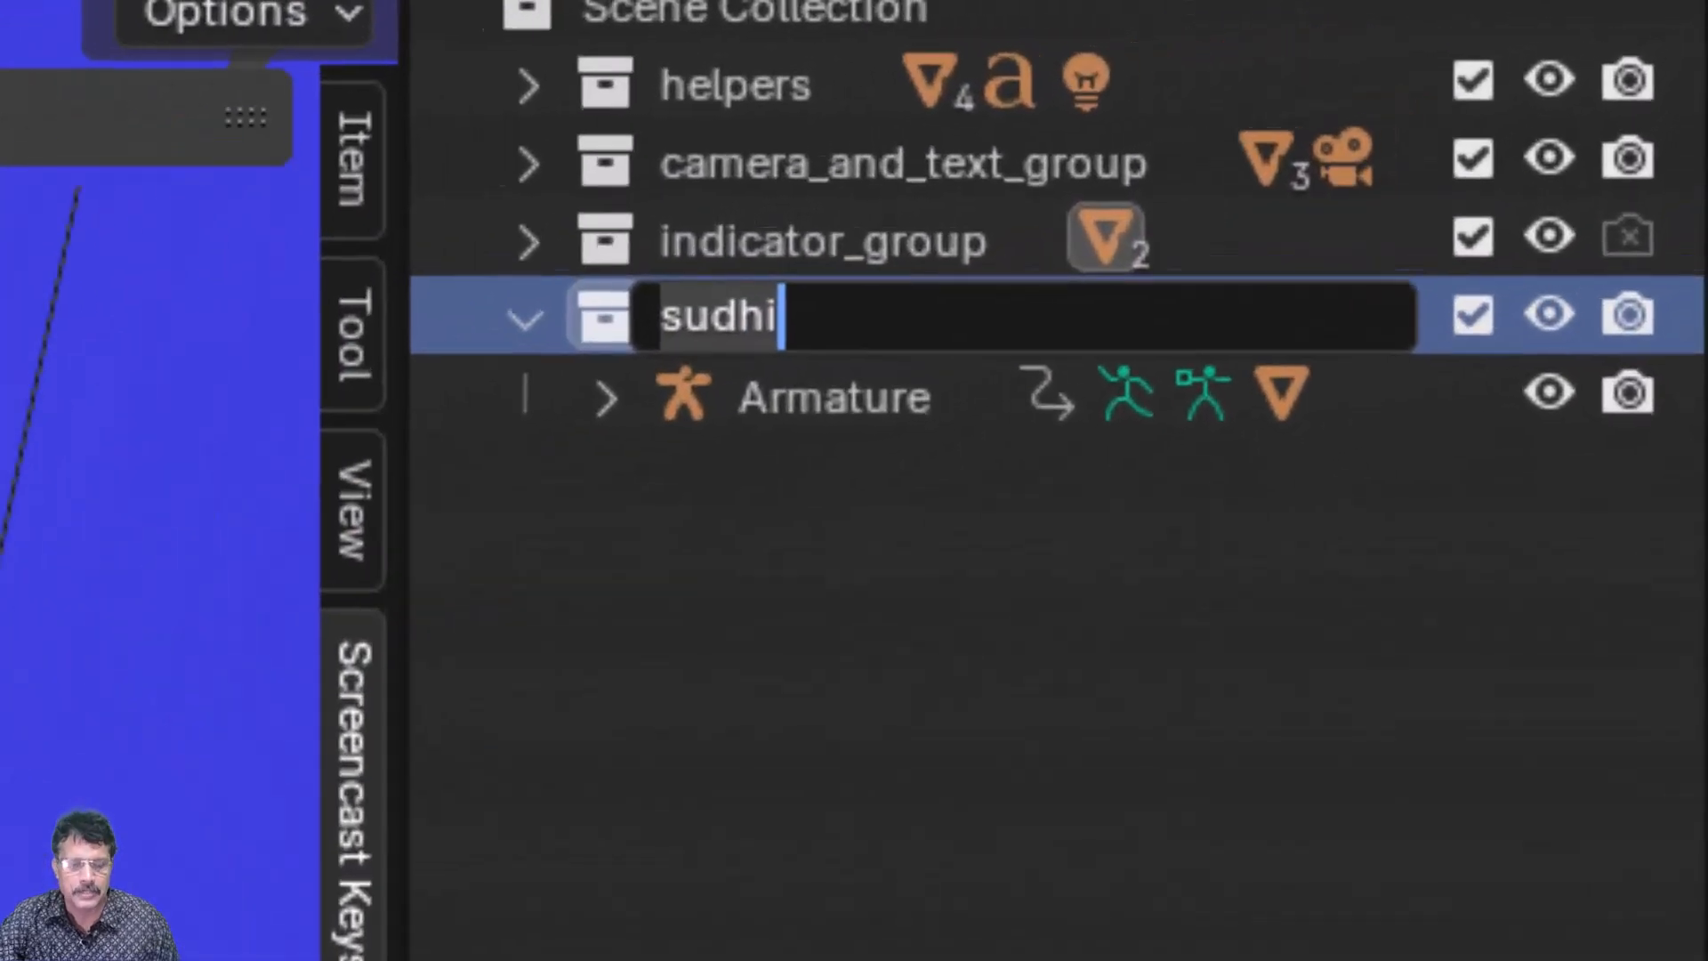
key("End")
key("BackSpace")
key("BackSpace")
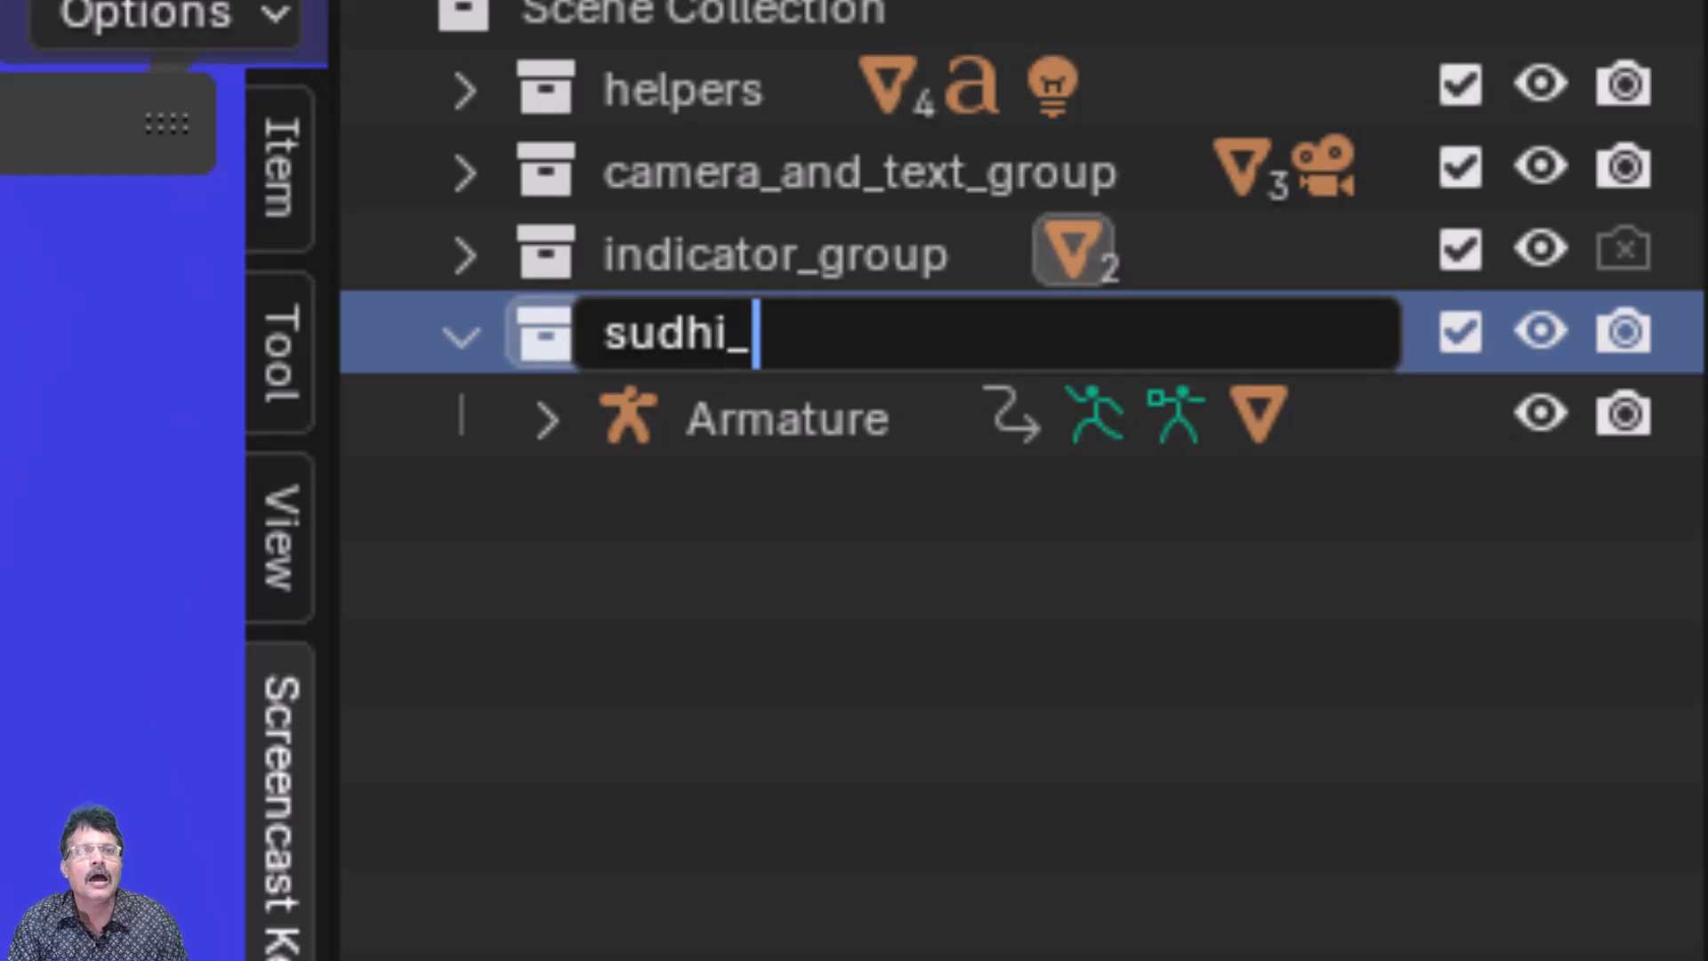
type("hi_group")
key("Return")
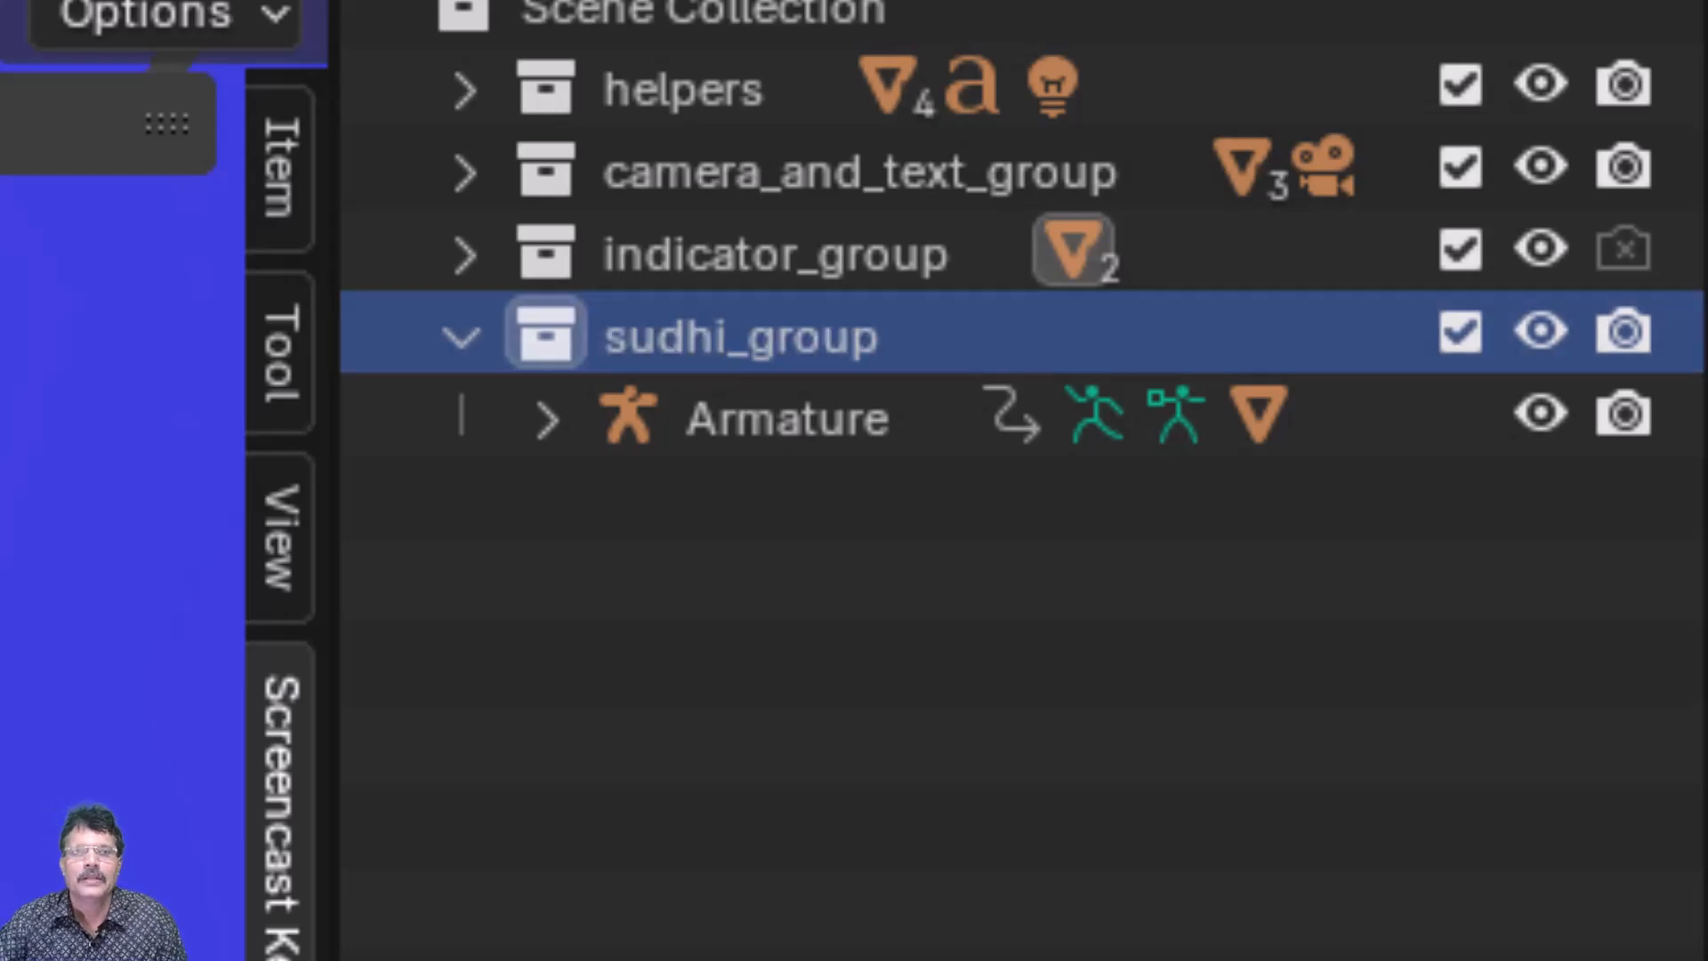
- Rename the Armature object inside sudhi_group as sudhi_armature
left_click(834, 445)
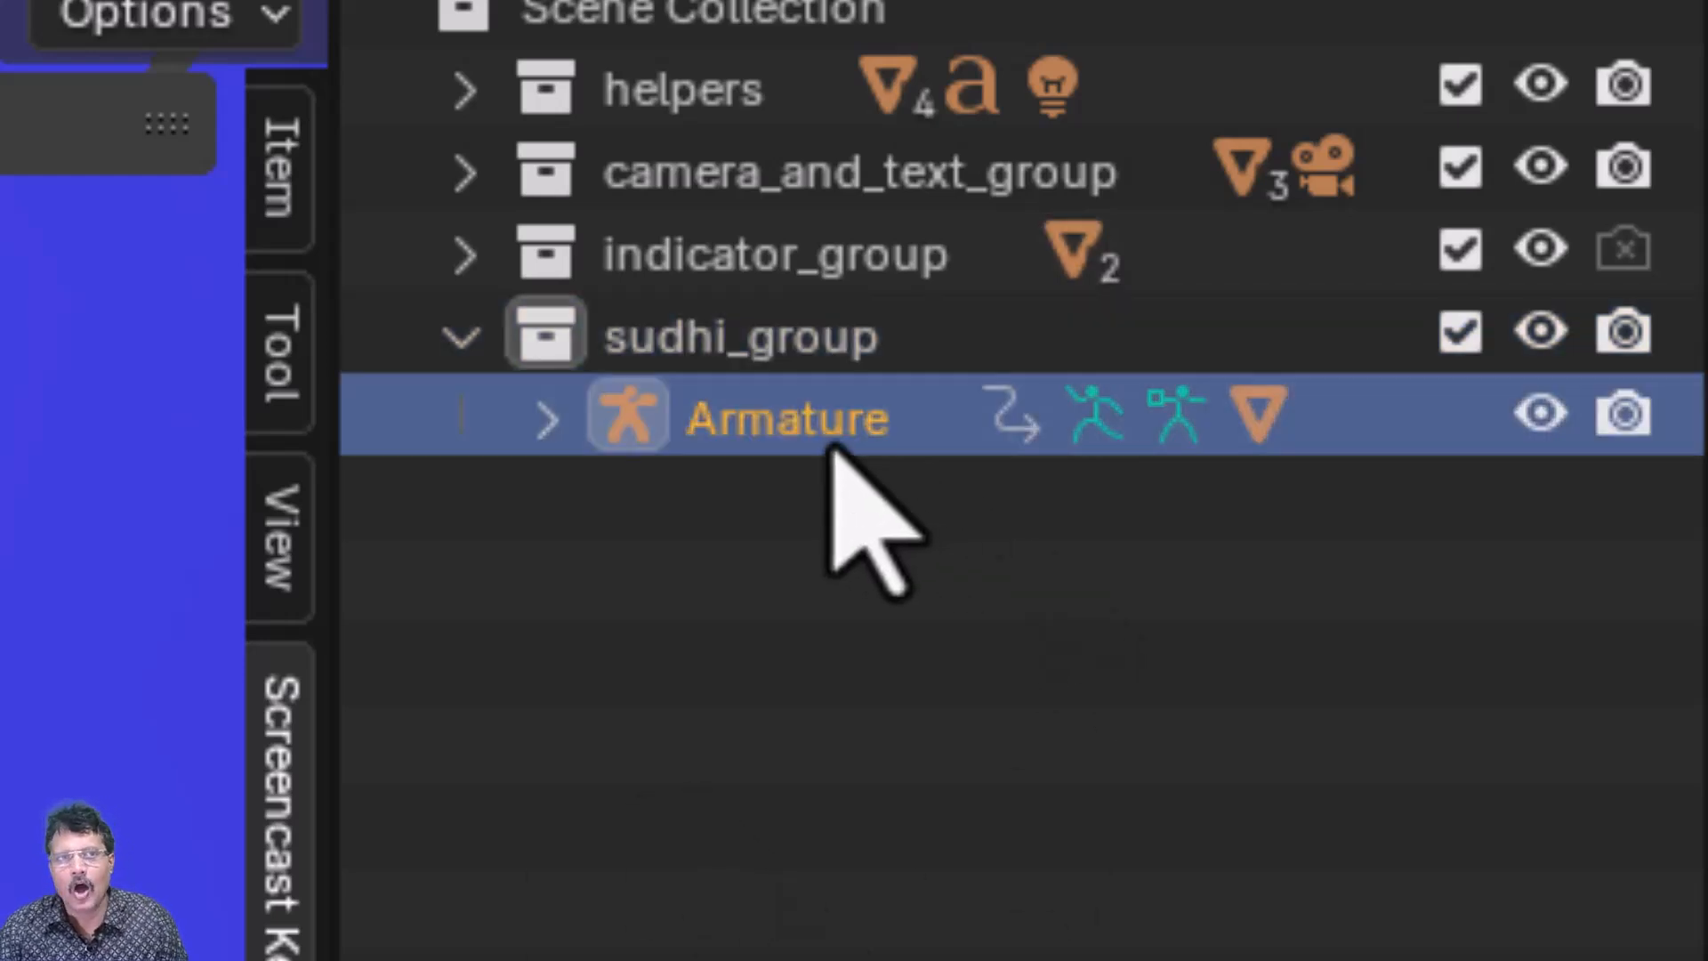
right_click(833, 445)
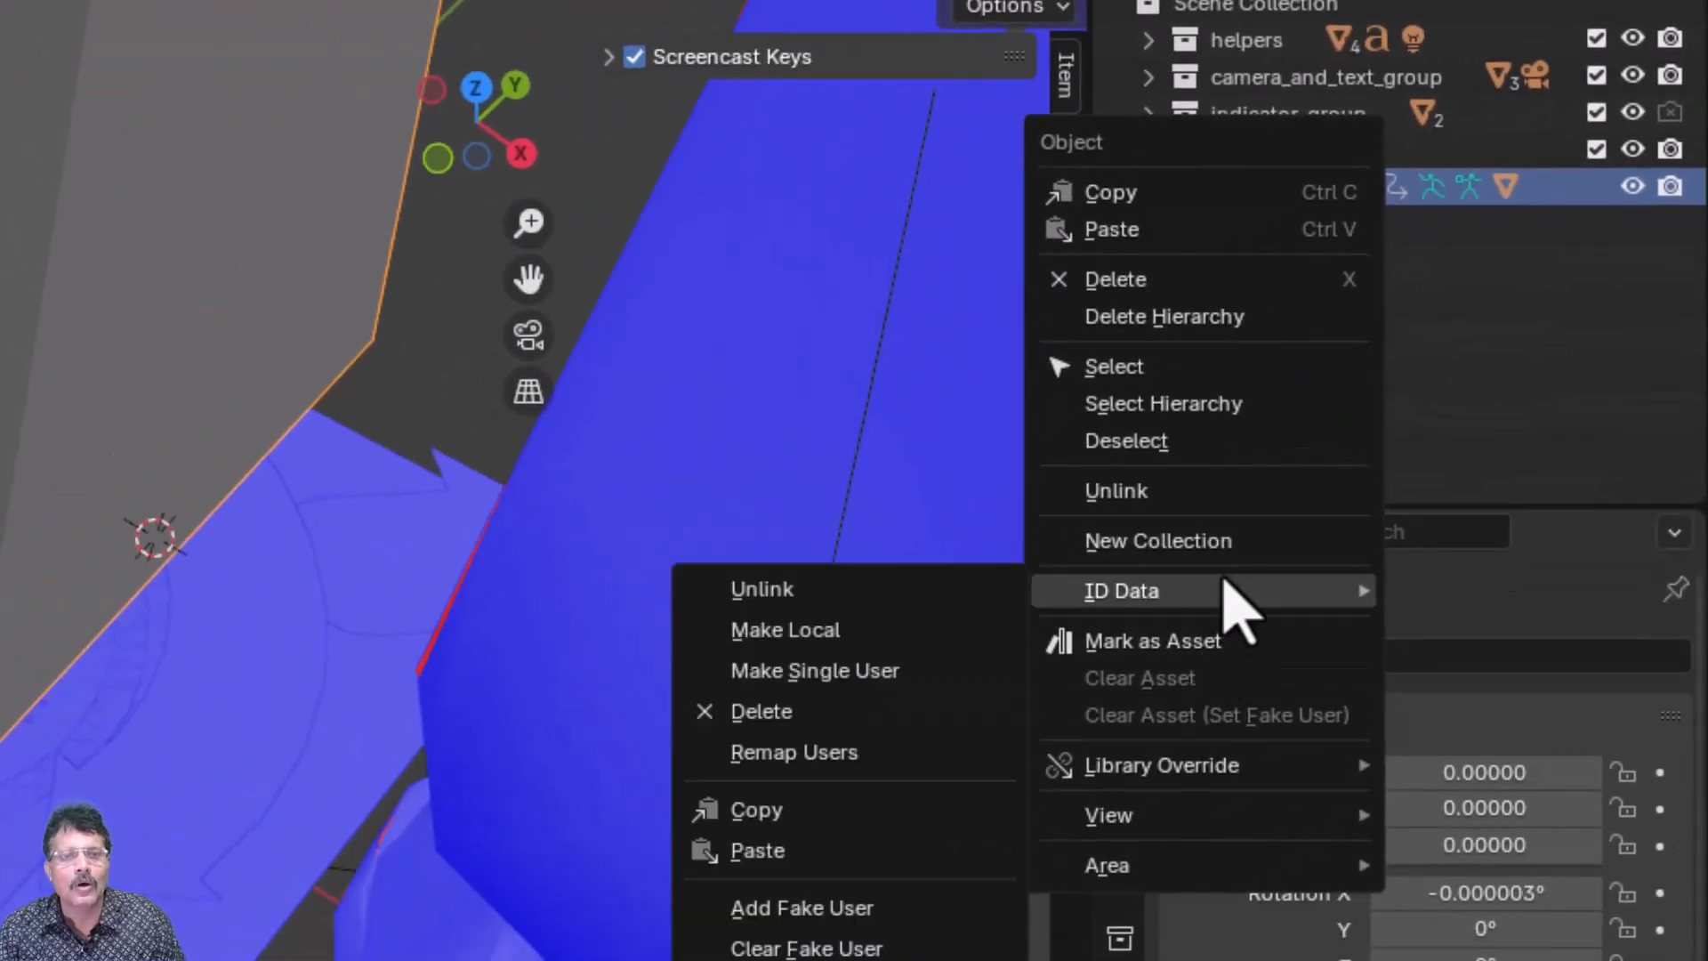
mouse_move(1157, 591)
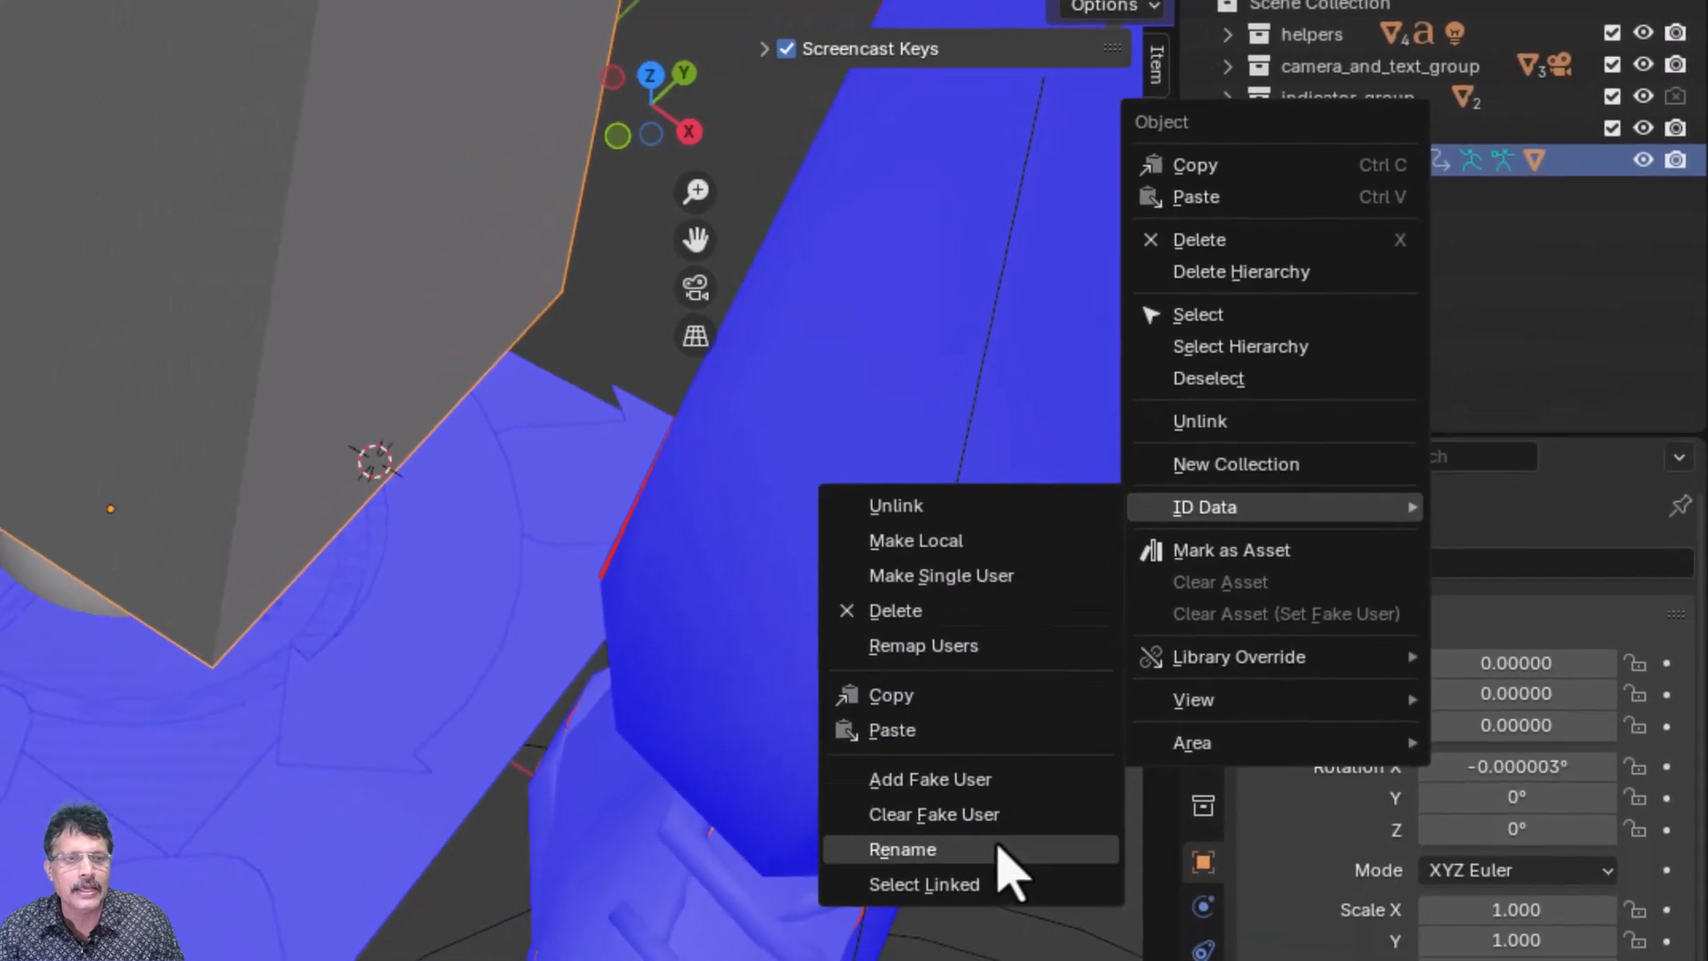
left_click(961, 850)
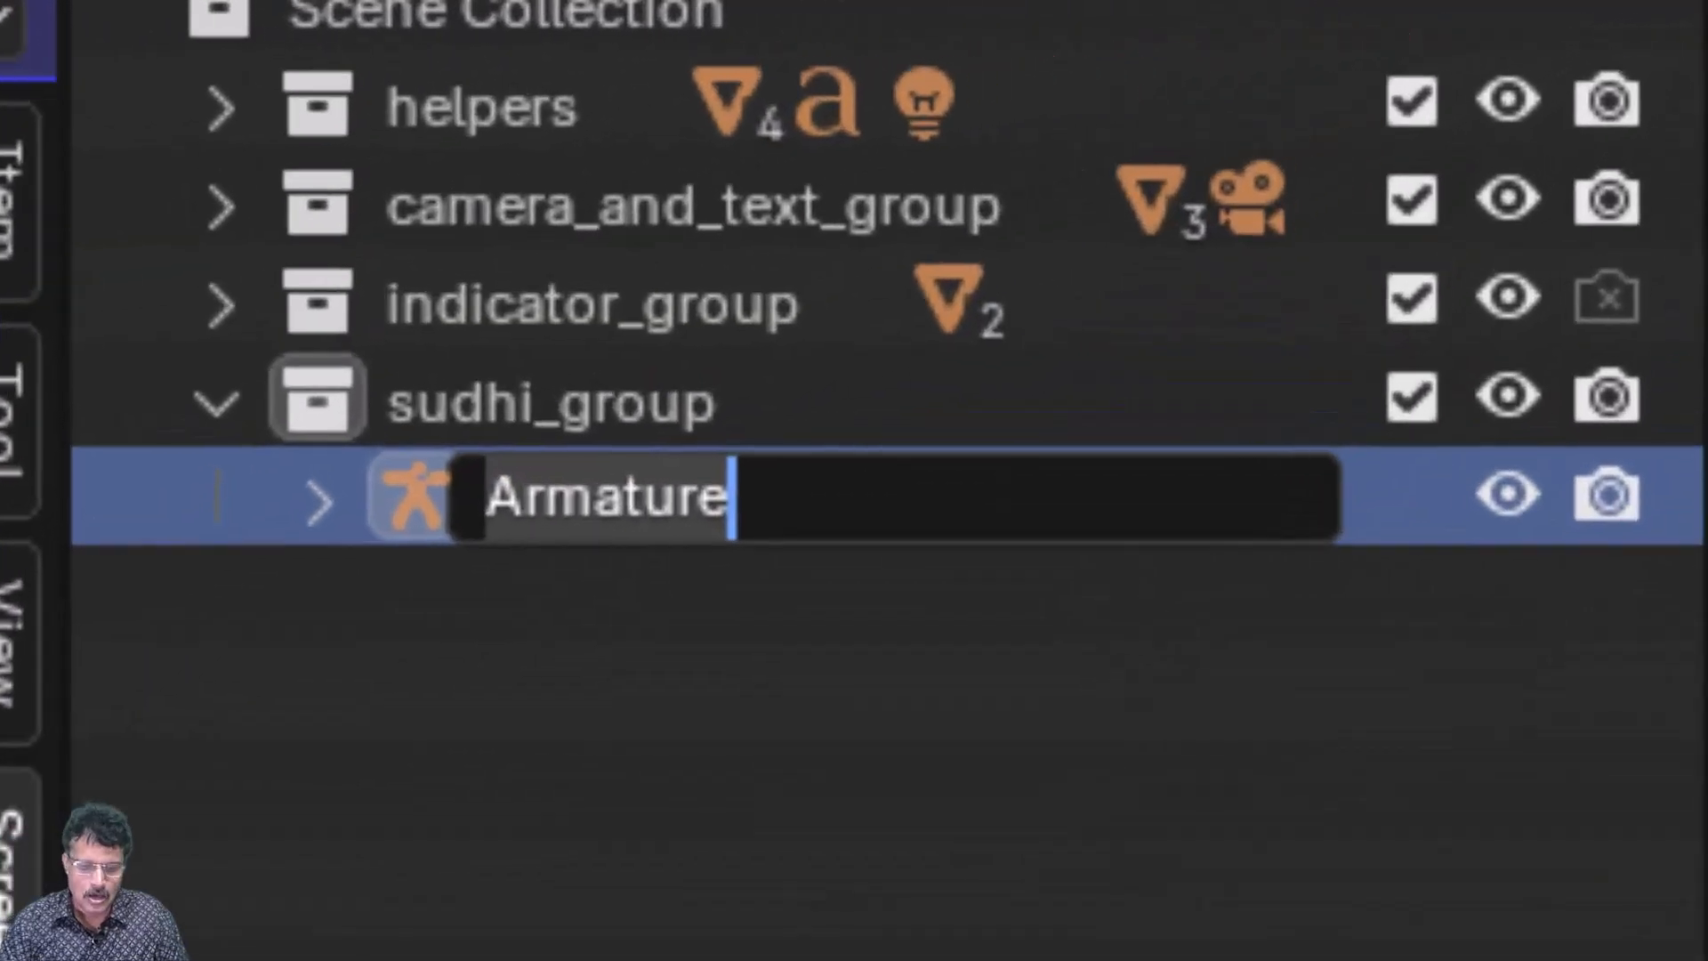
type("sudhi_a")
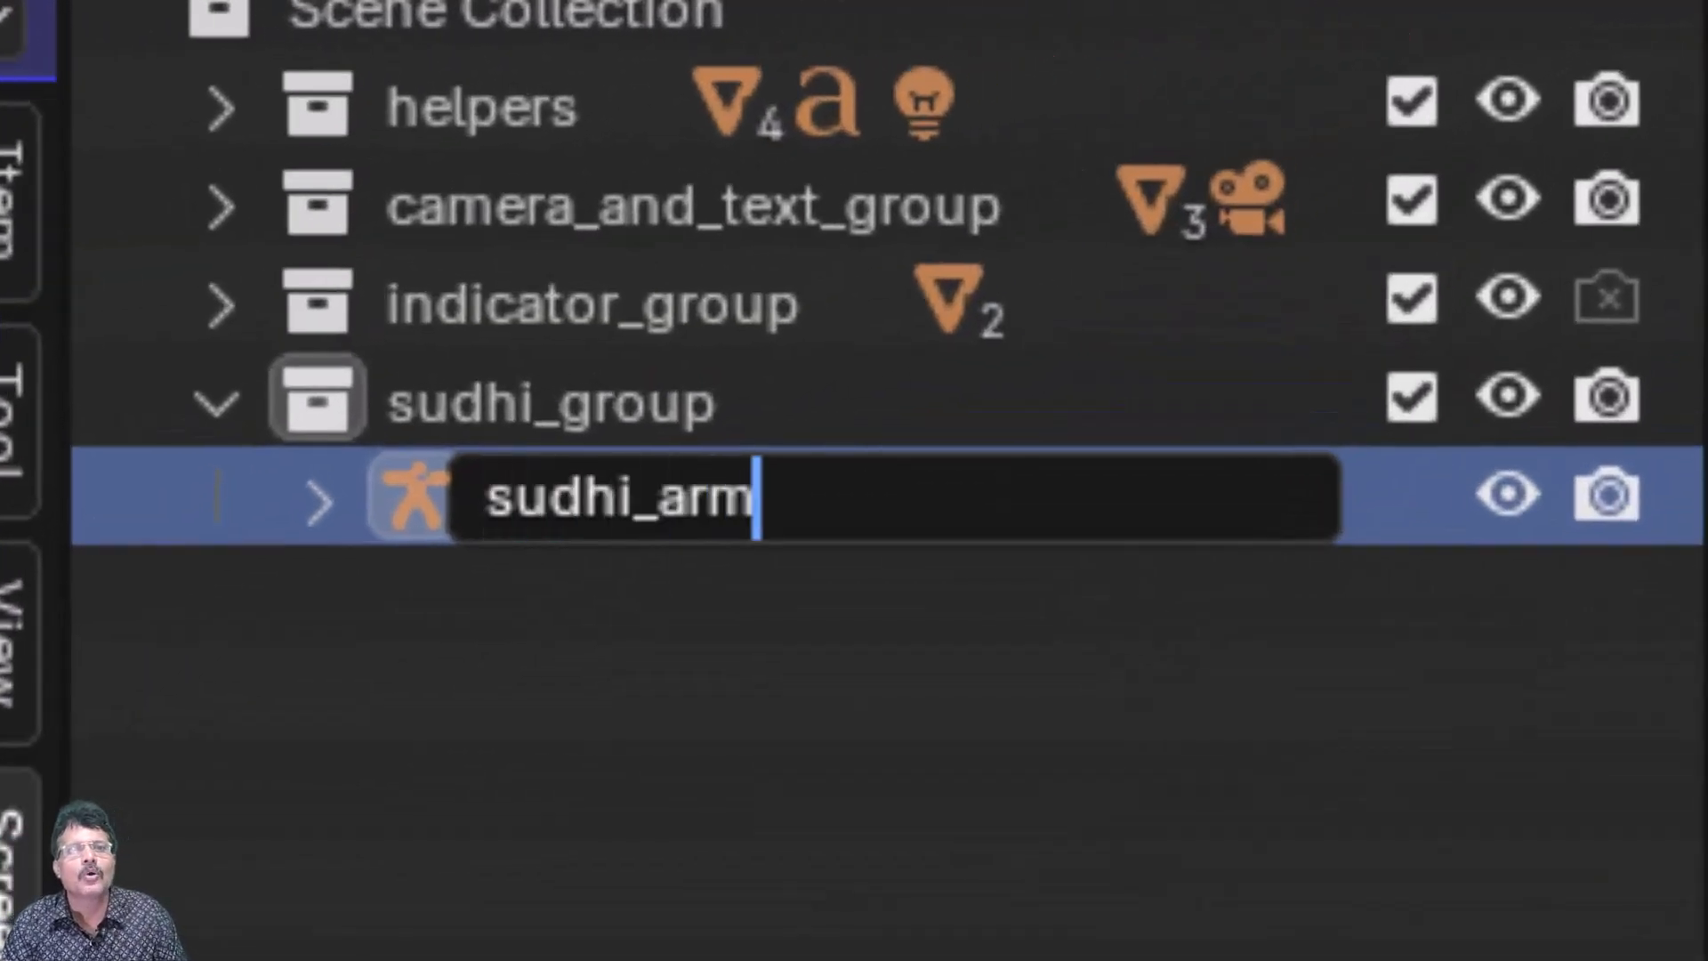
key("Return")
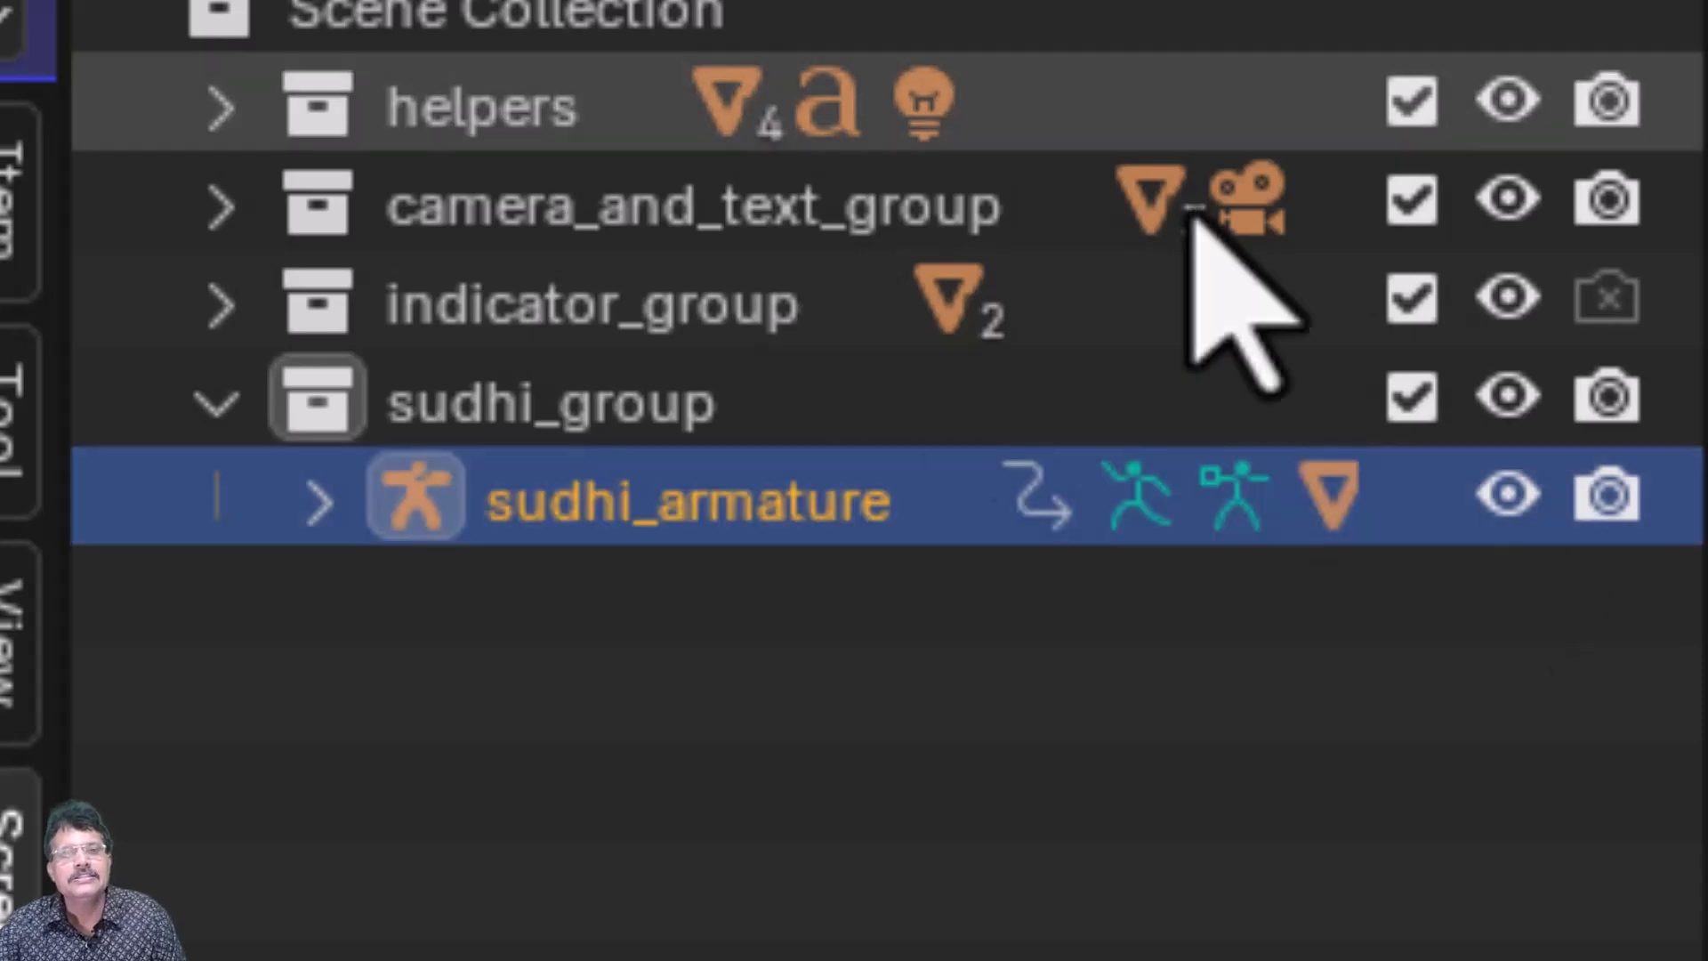
- Rename the Armature data block inside the sudhi_armature object as sudhi_armature
left_click(311, 507)
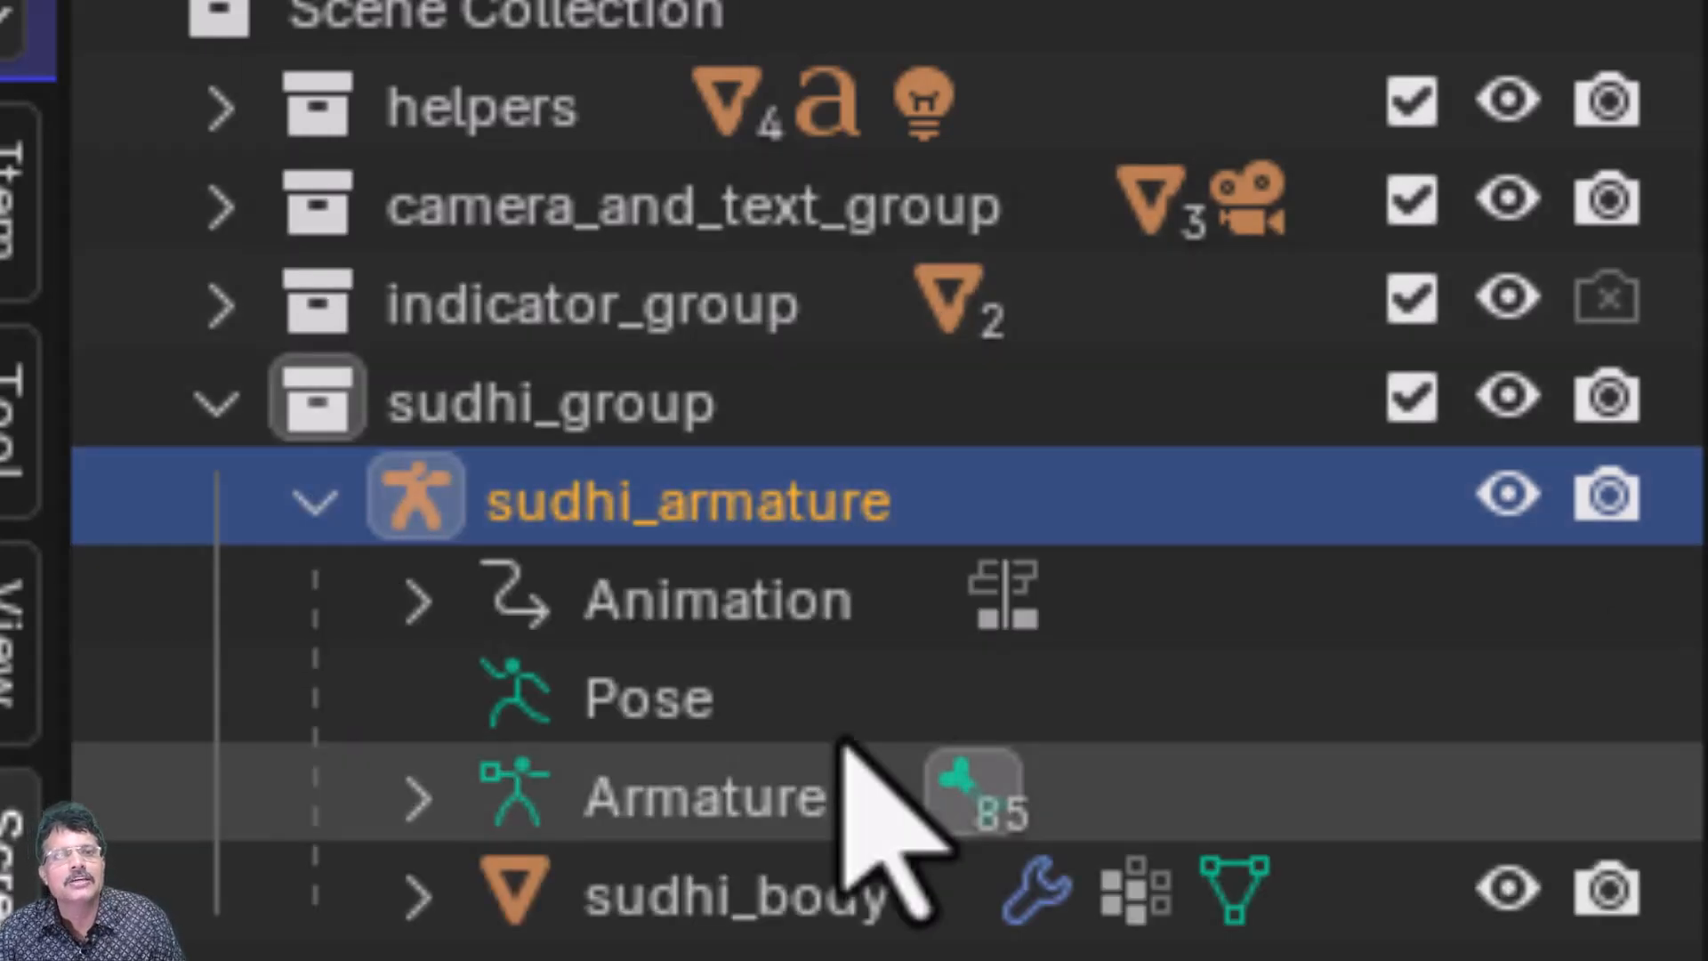
left_click(756, 805)
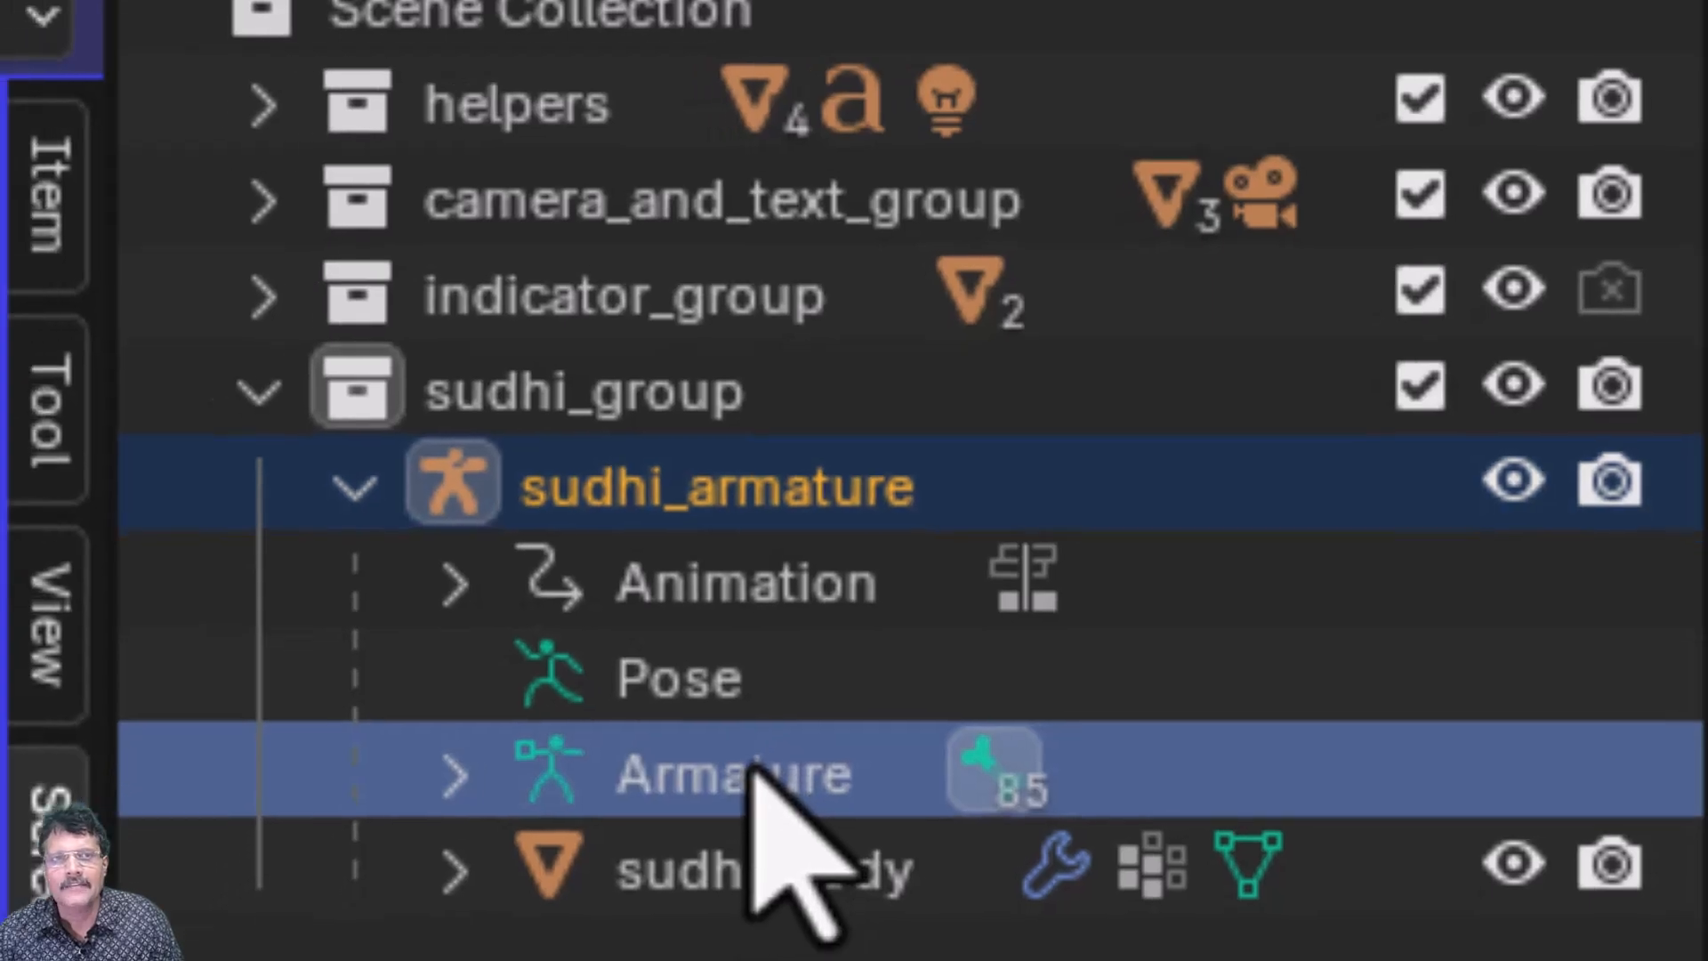
right_click(754, 769)
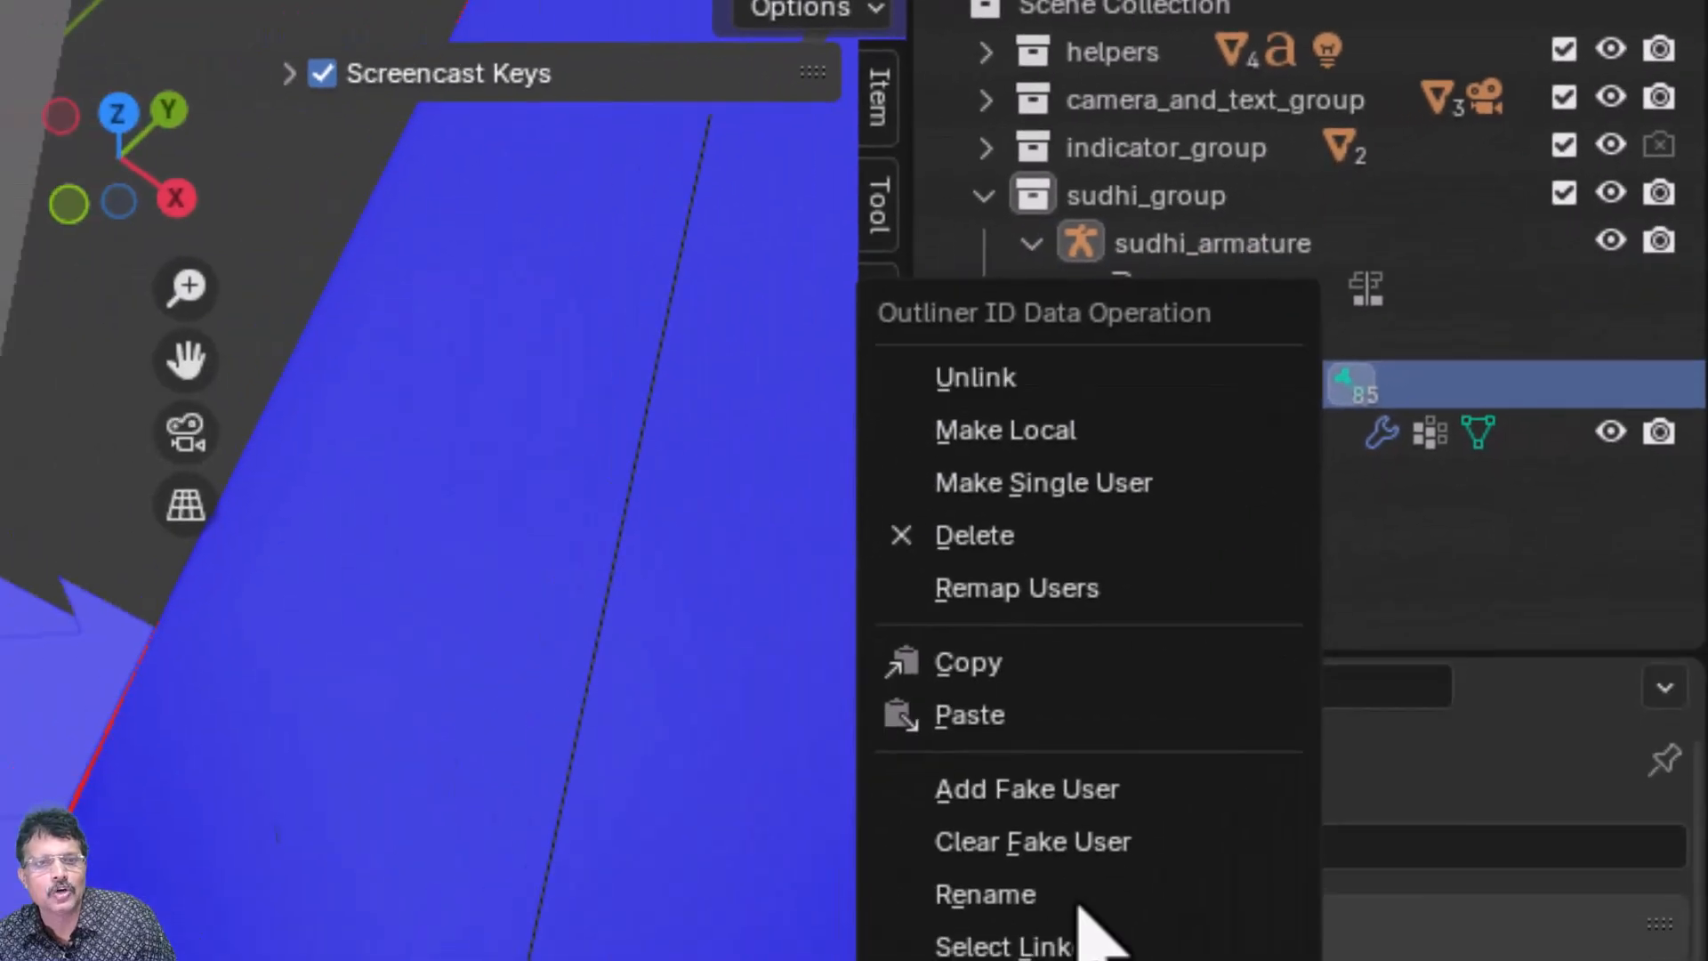
left_click(1076, 895)
type("sudhi_ar")
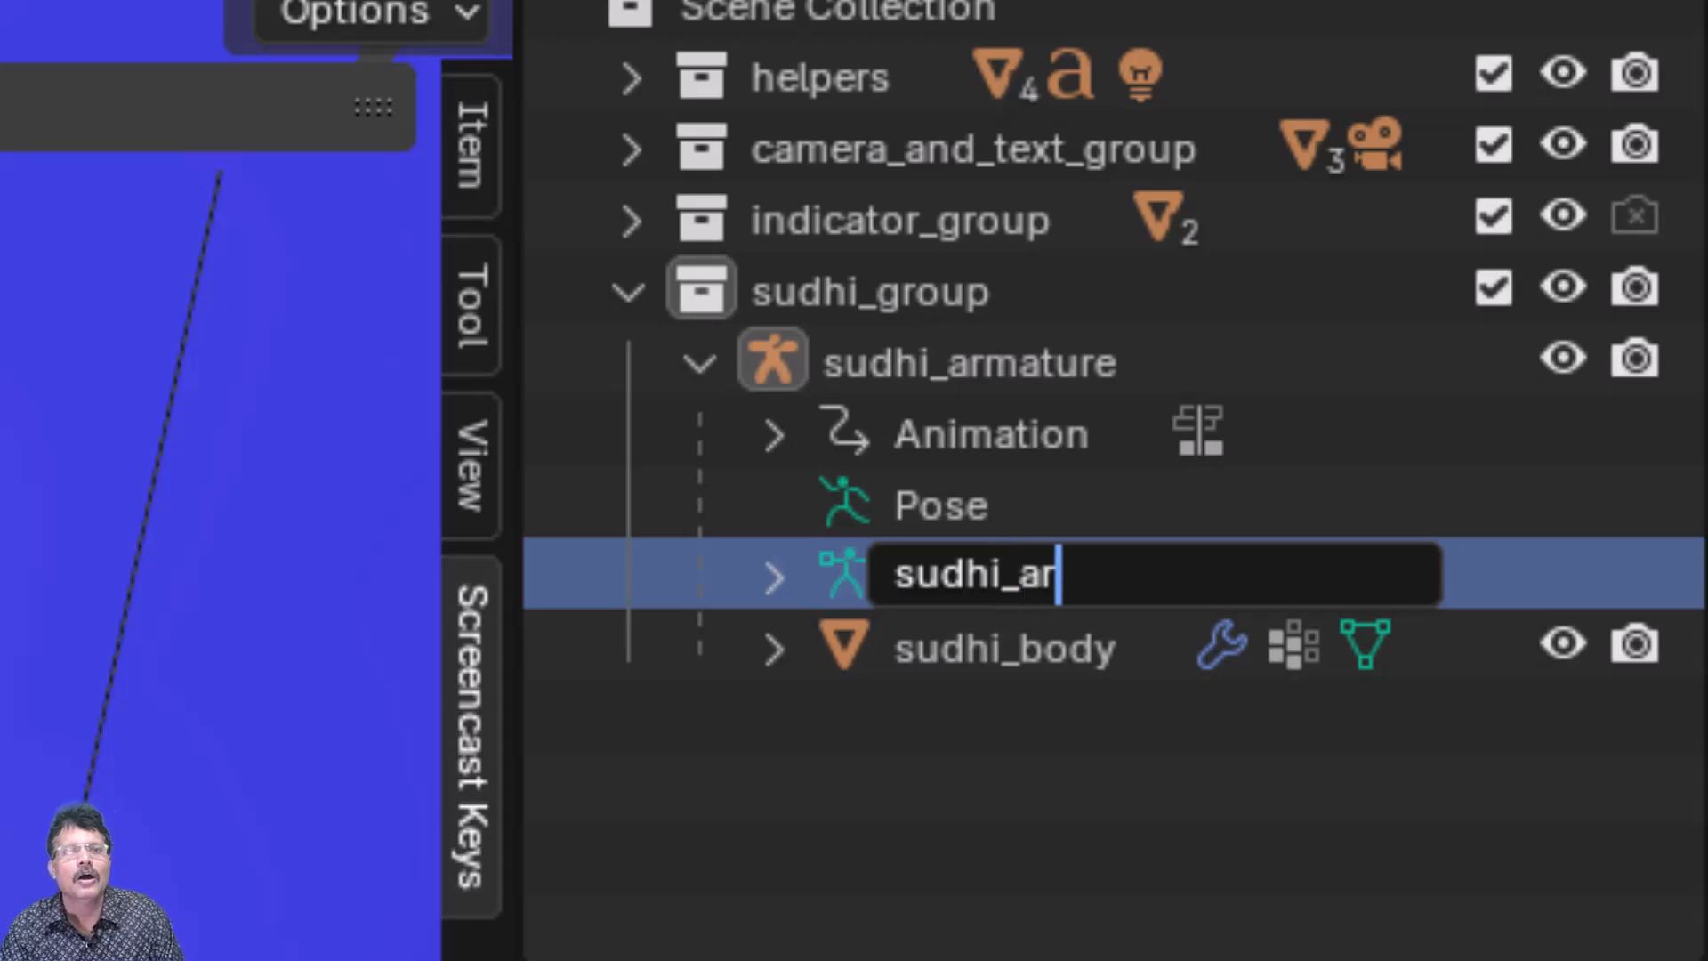
type("mature")
key("Return")
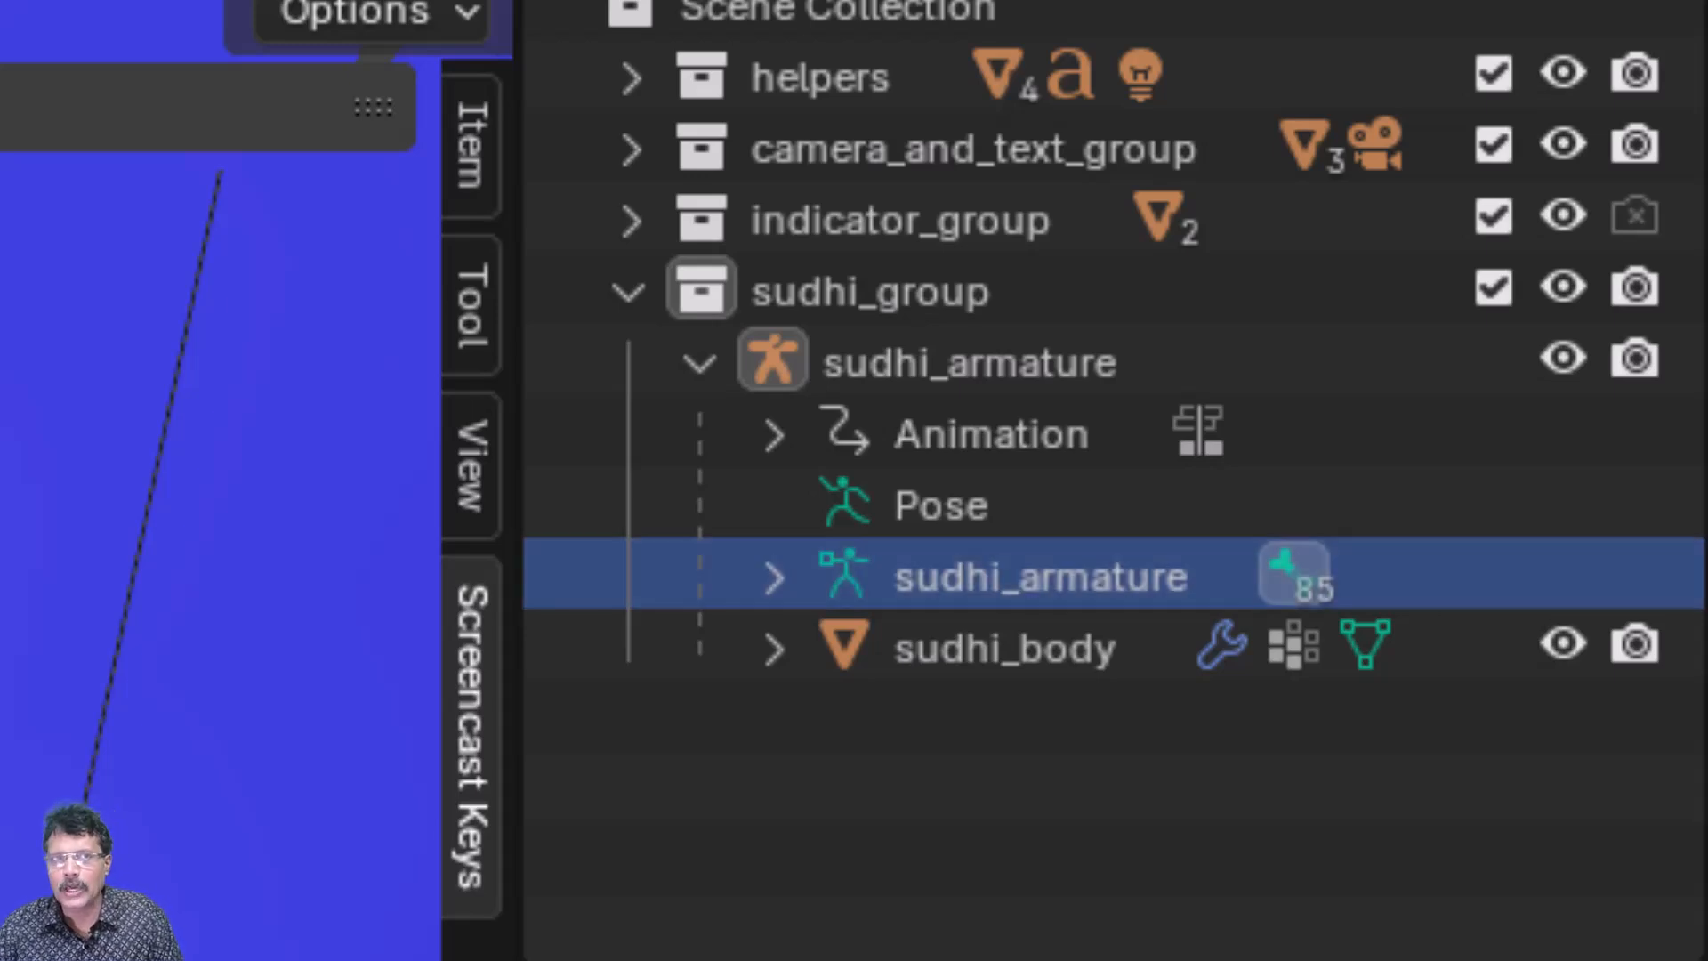
- Rename the sudhi_body object under sudhi_armature as sudhi_mesh
left_click(1064, 648)
right_click(987, 675)
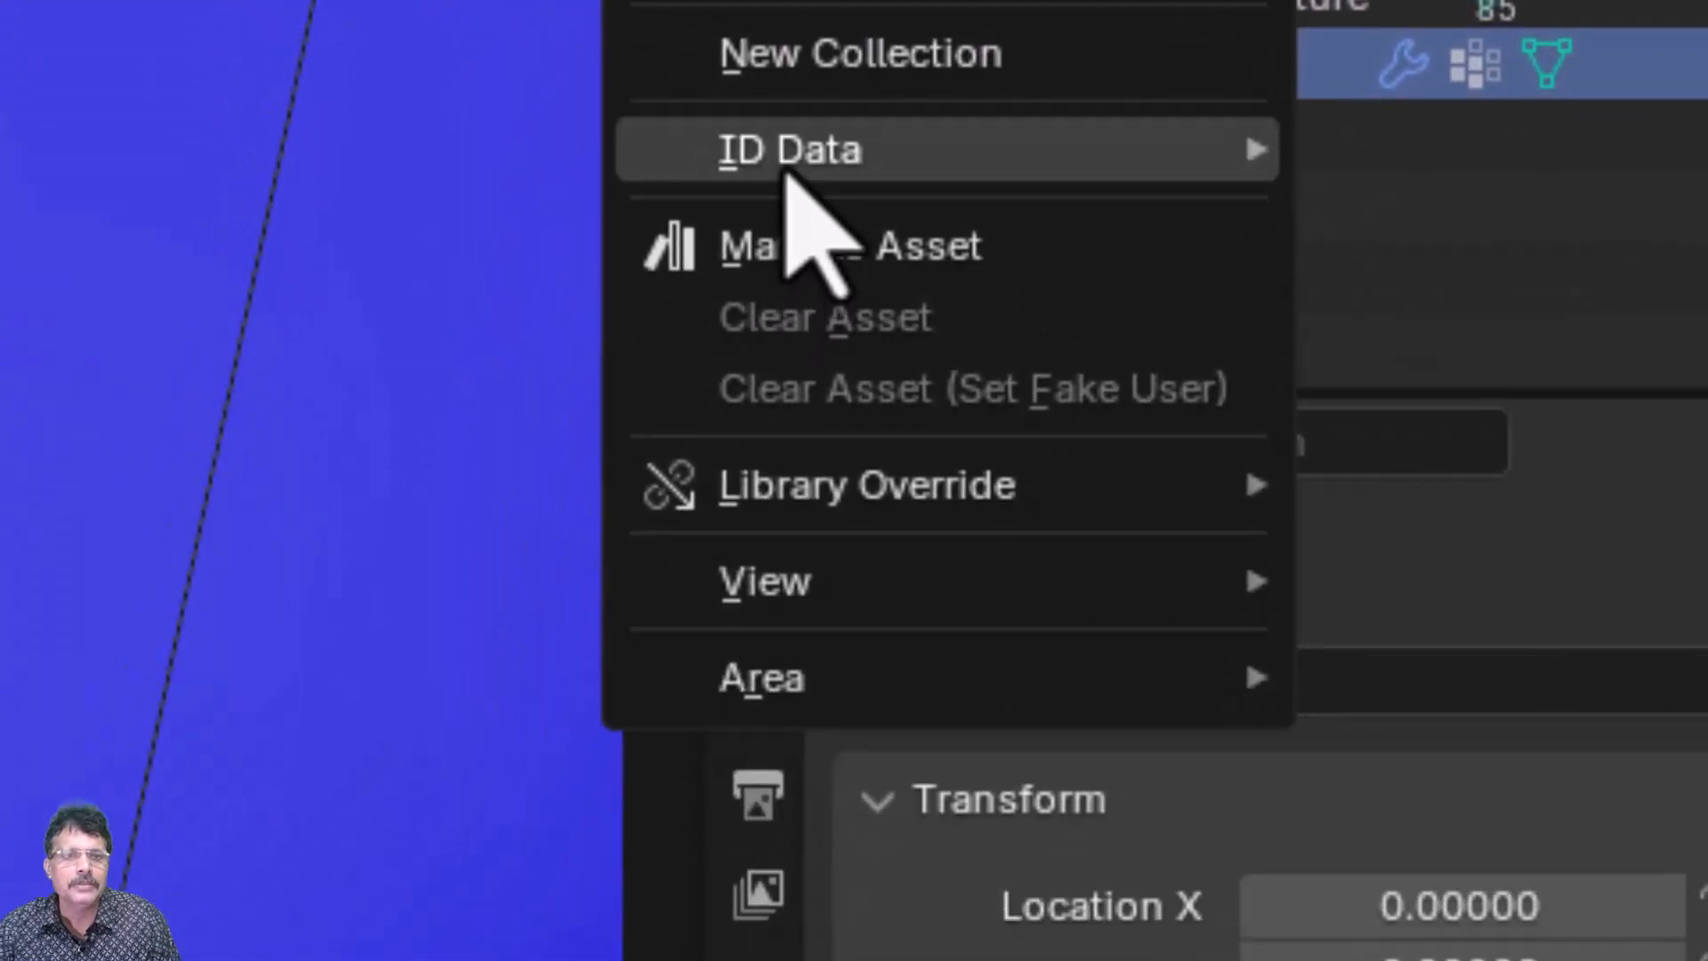
mouse_move(703, 663)
left_click(558, 570)
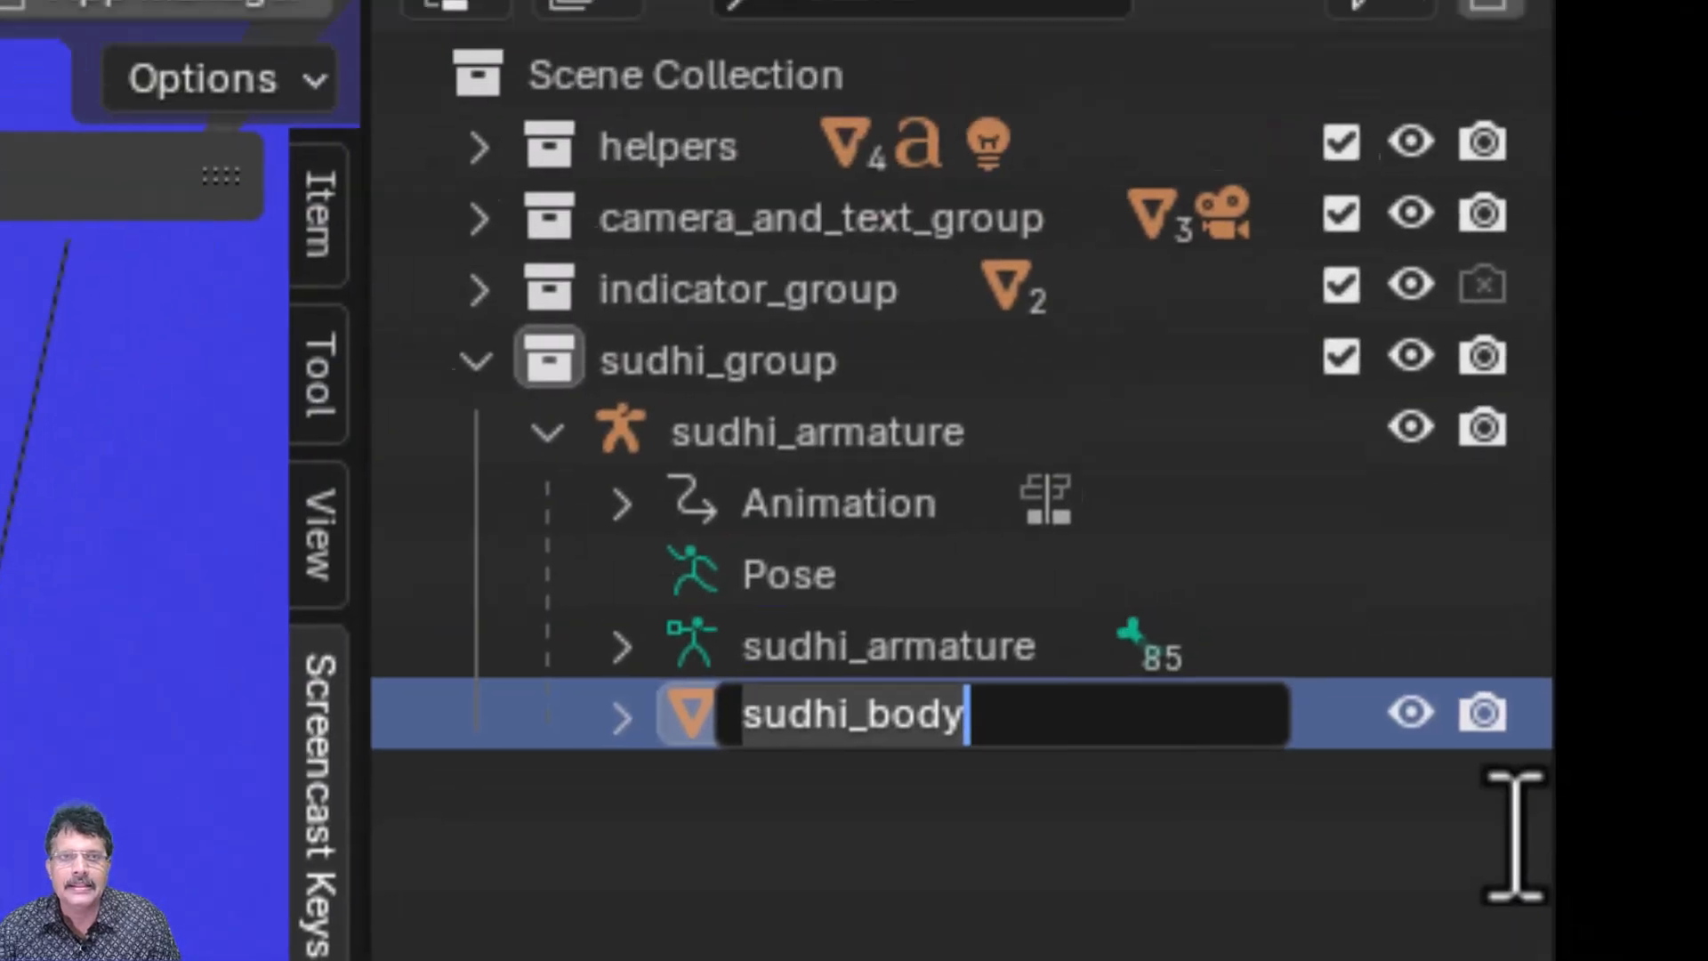
type("sudhi")
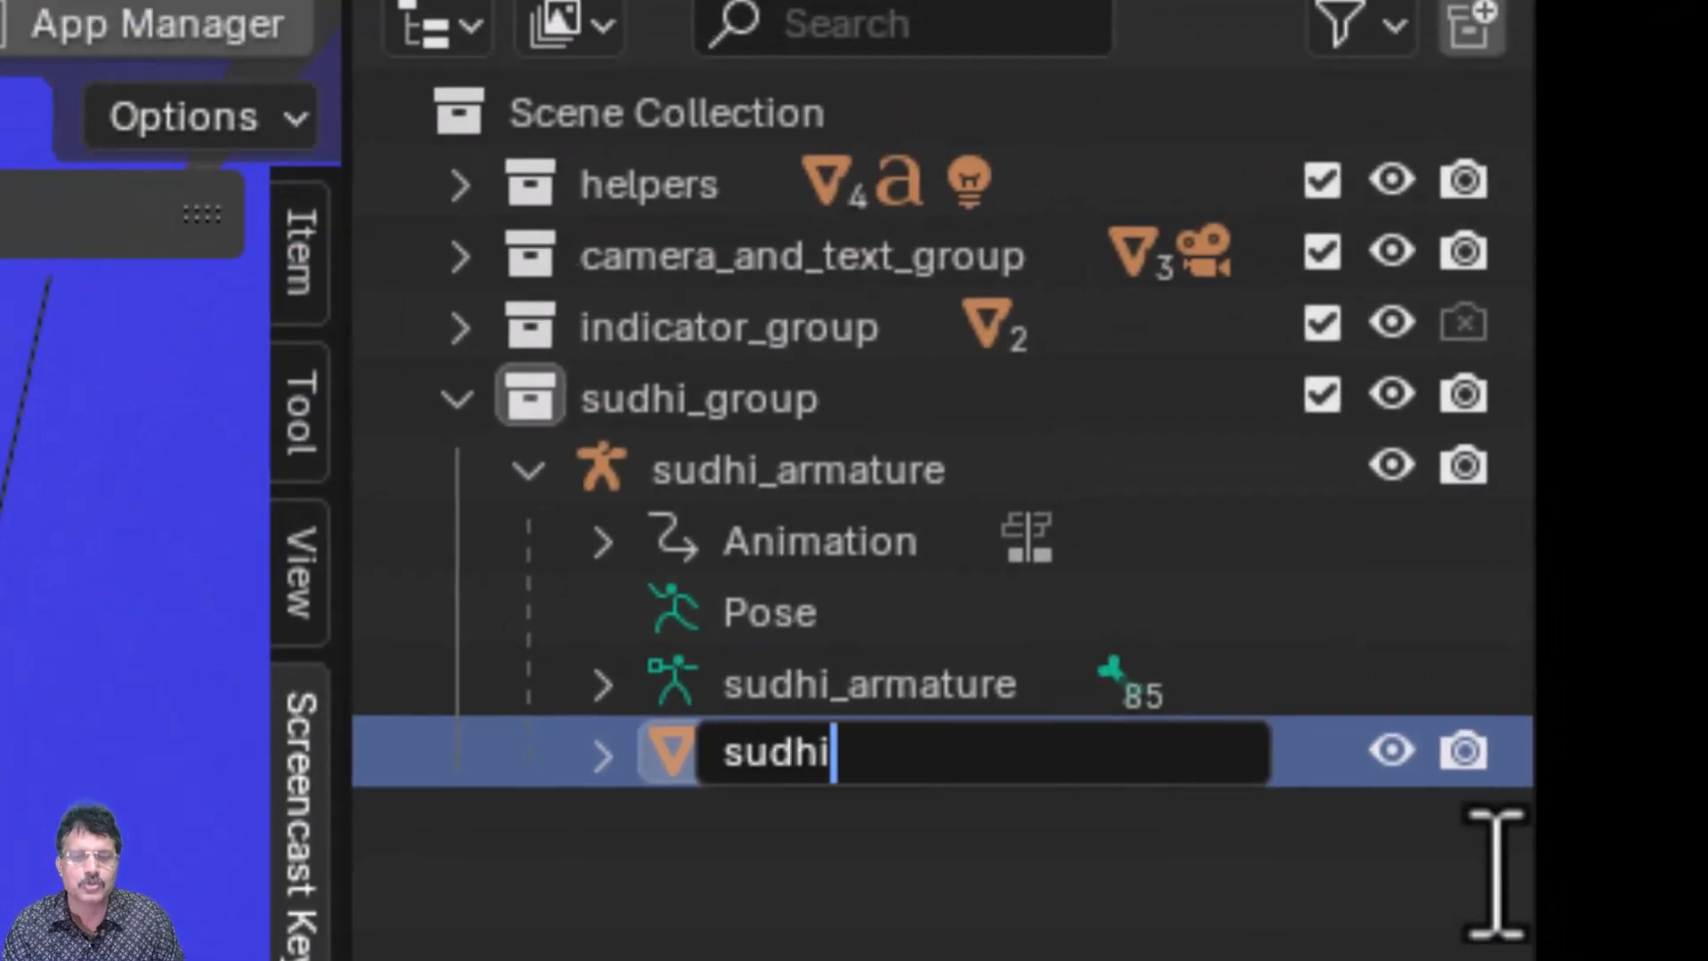
type("_mesh")
key("Return")
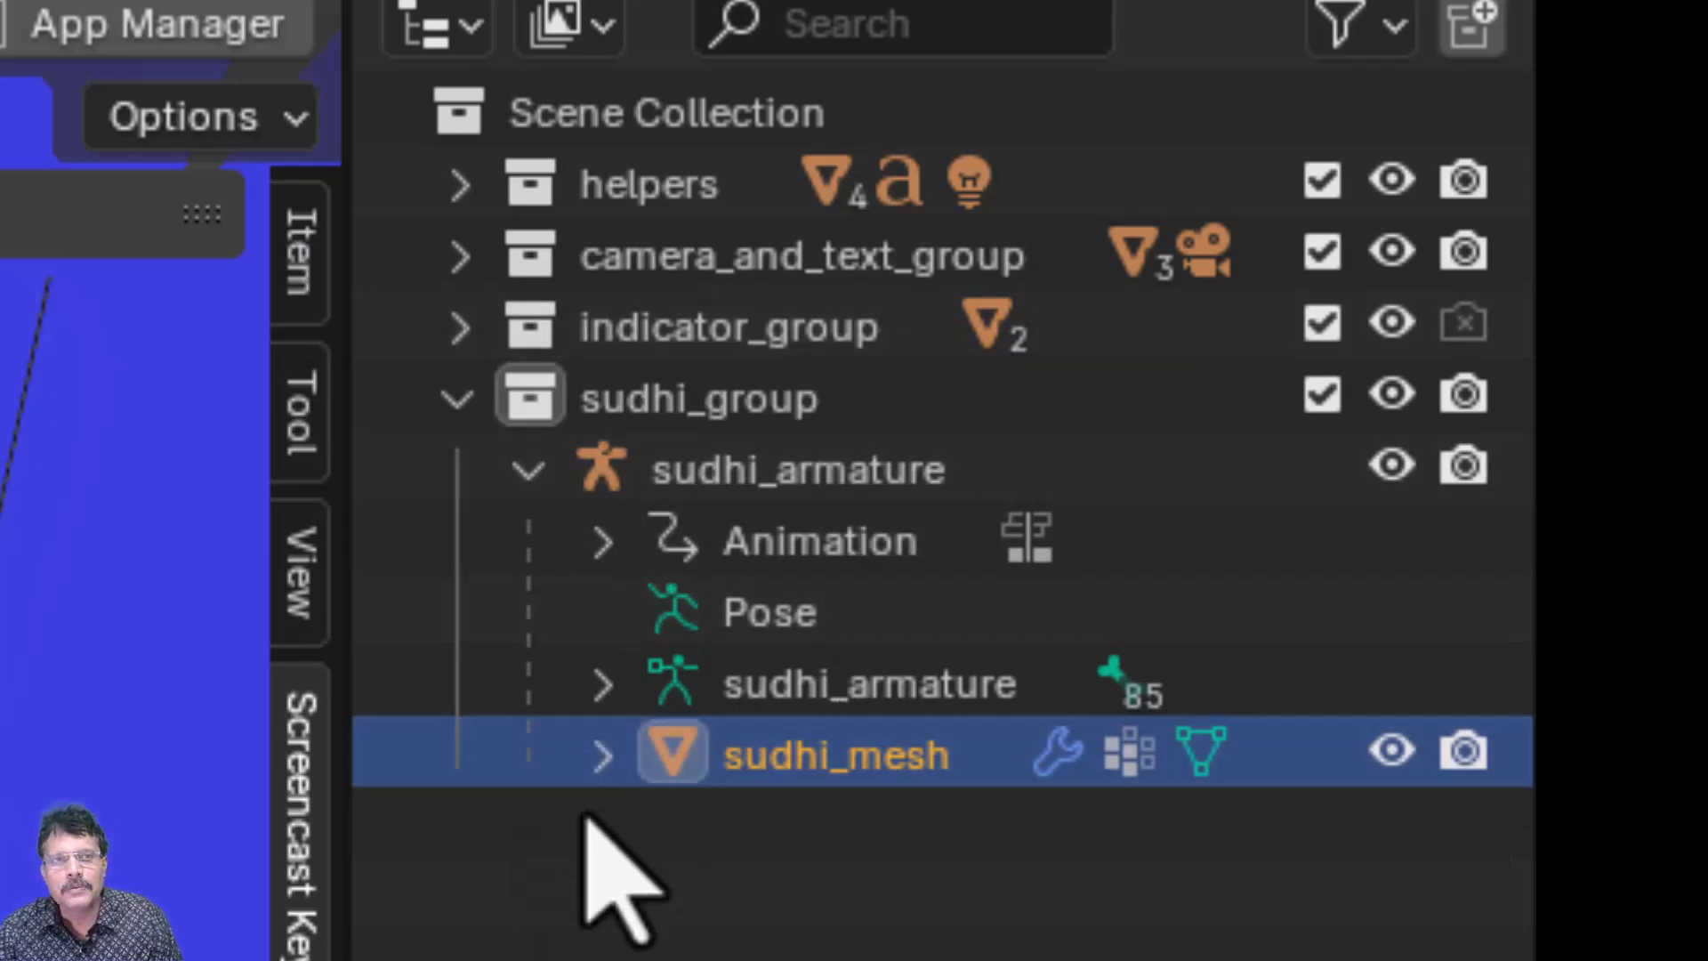
- Rename the sudhi_body_mesh.001 mesh data block inside the sudhi_mesh object
left_click(603, 756)
left_click(1032, 837)
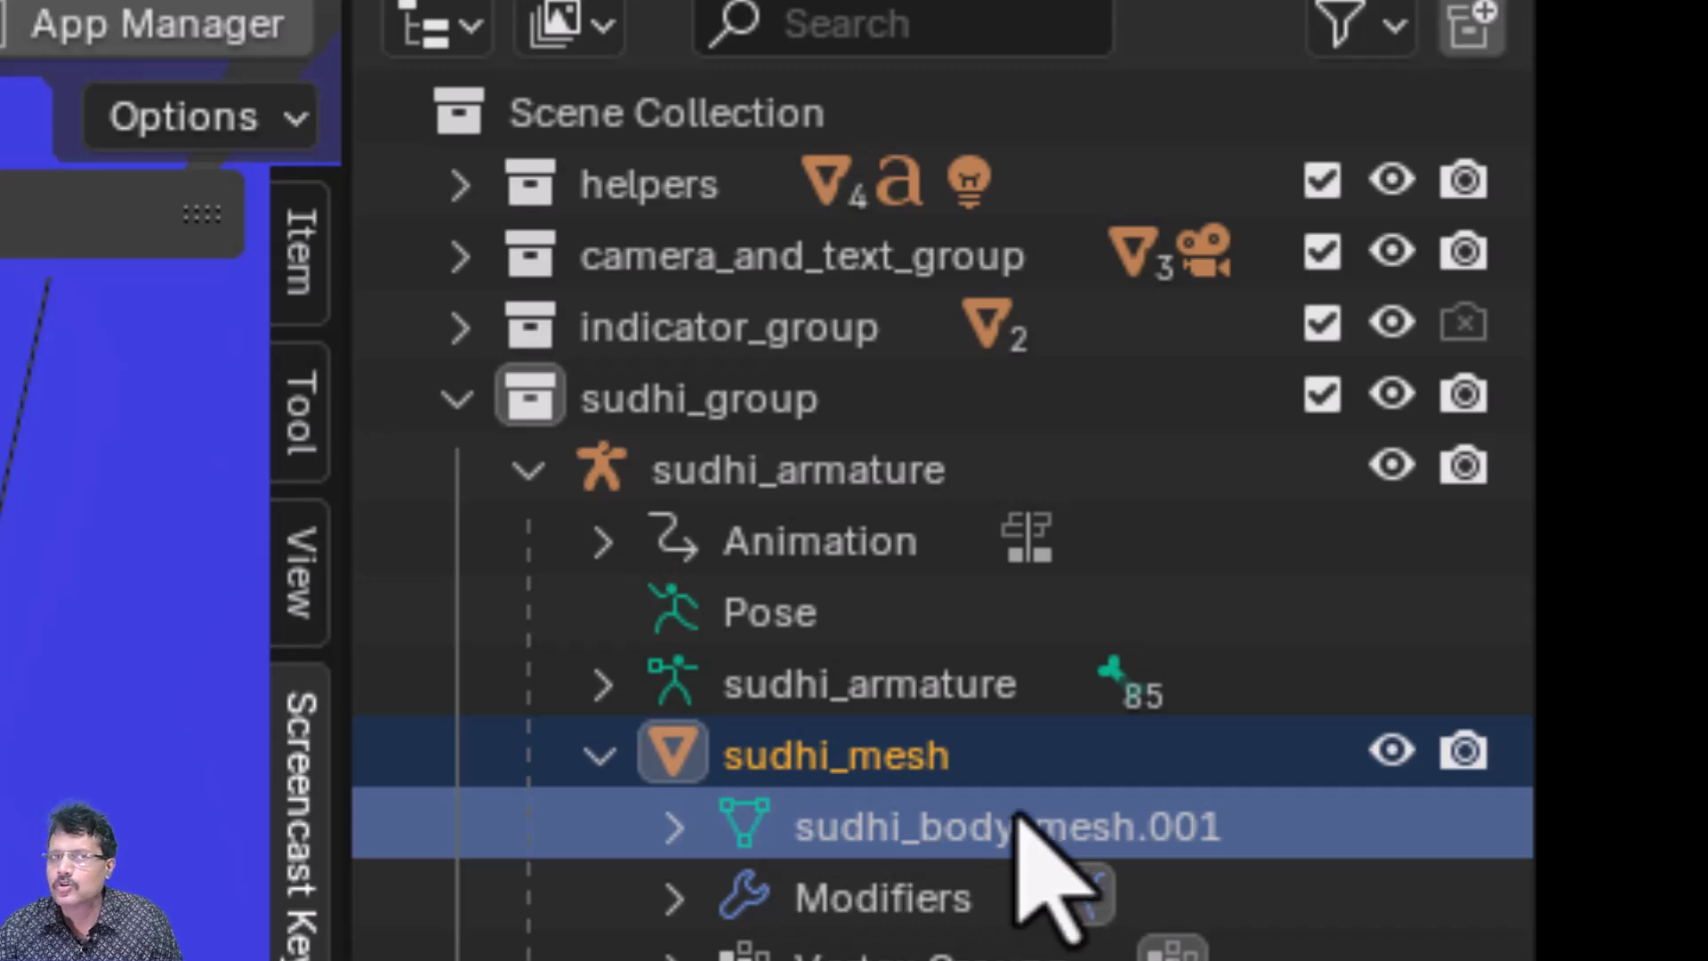
right_click(1020, 818)
left_click(1023, 836)
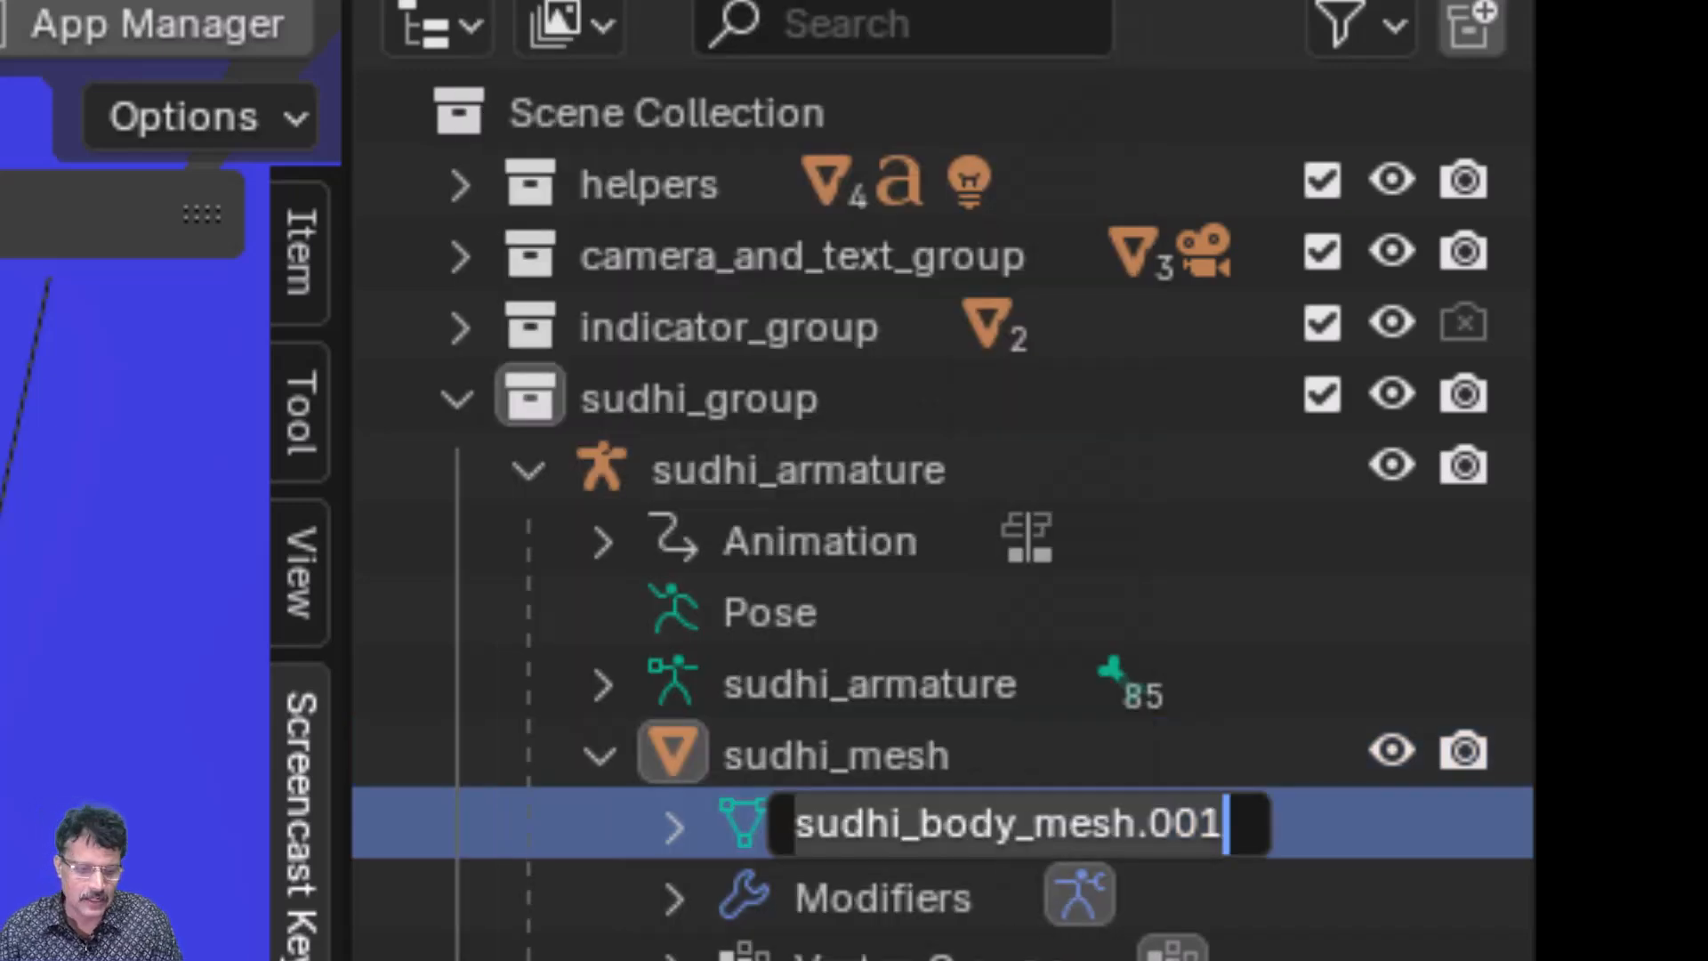
type("s")
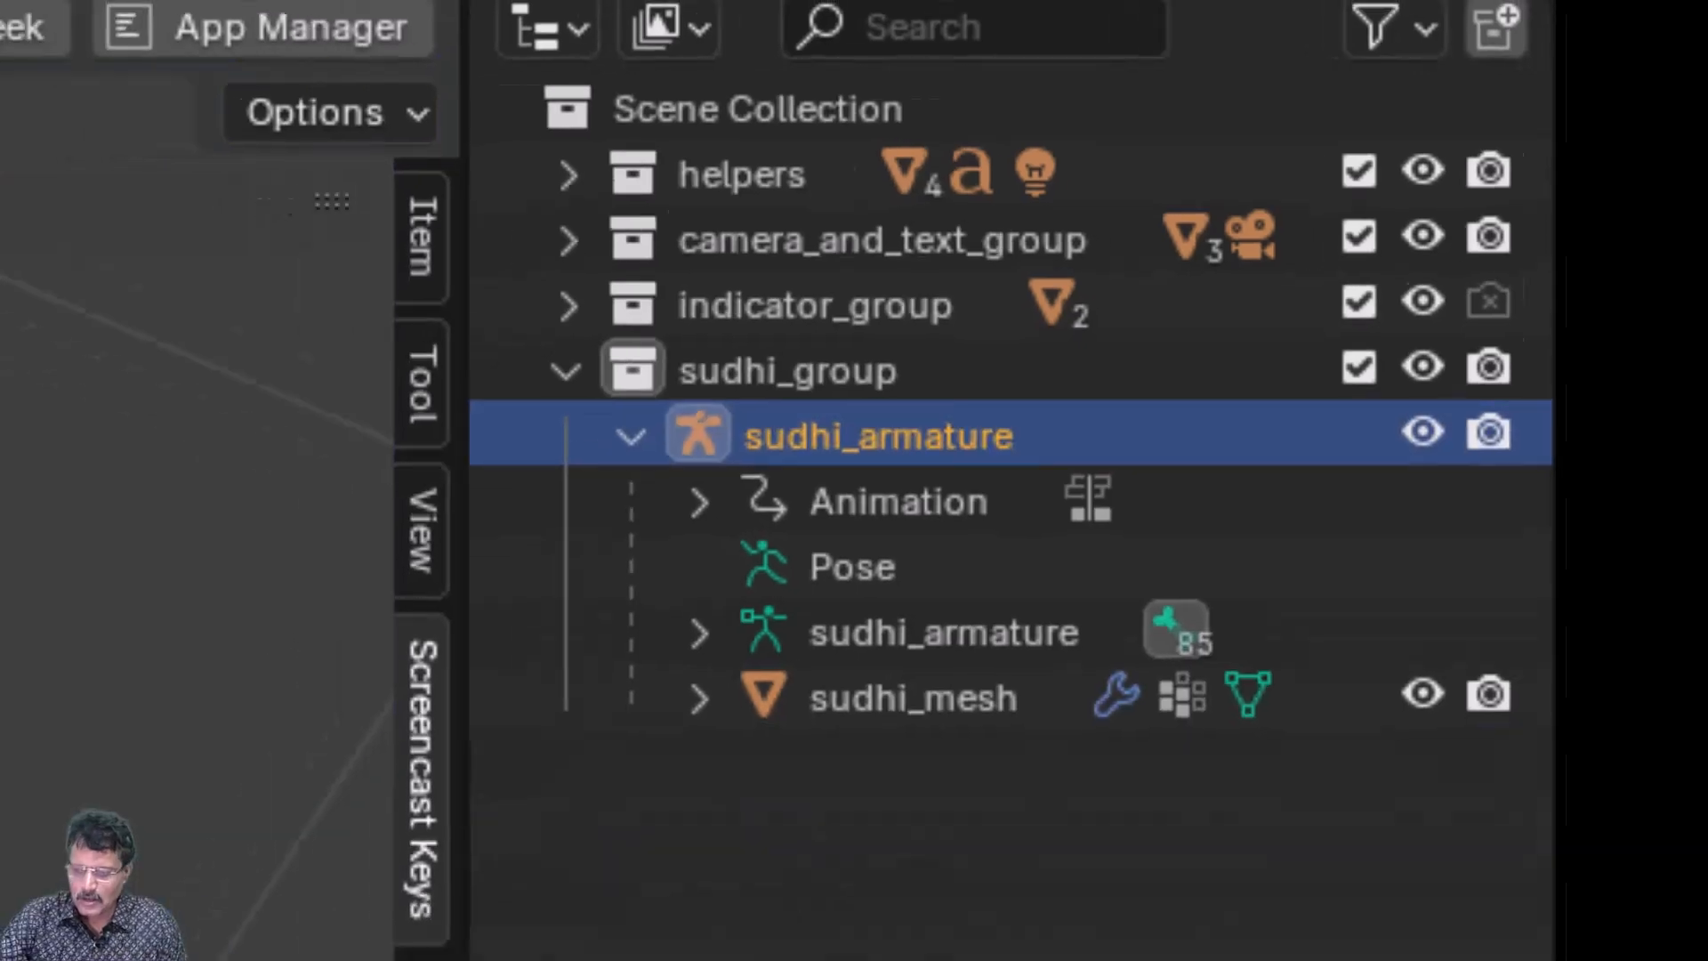
- Make sudhi_group the active collection and add a cube-shaped empty to it
scroll(952, 584, "up", 5)
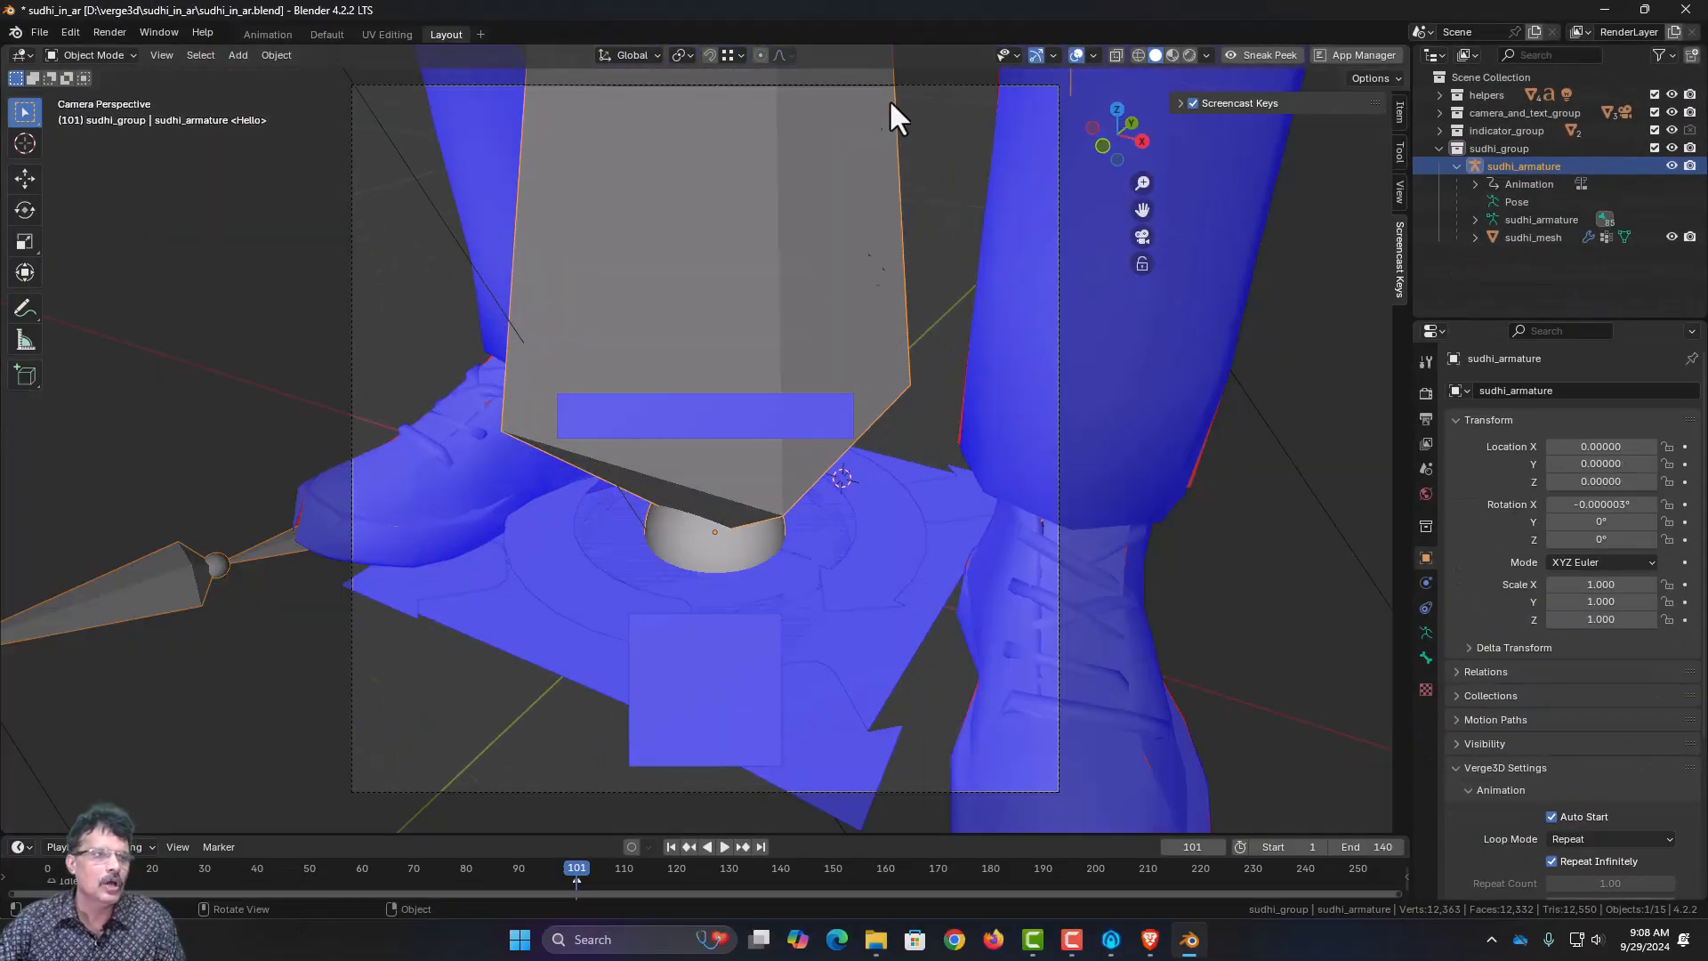
scroll(850, 320, "down", 6)
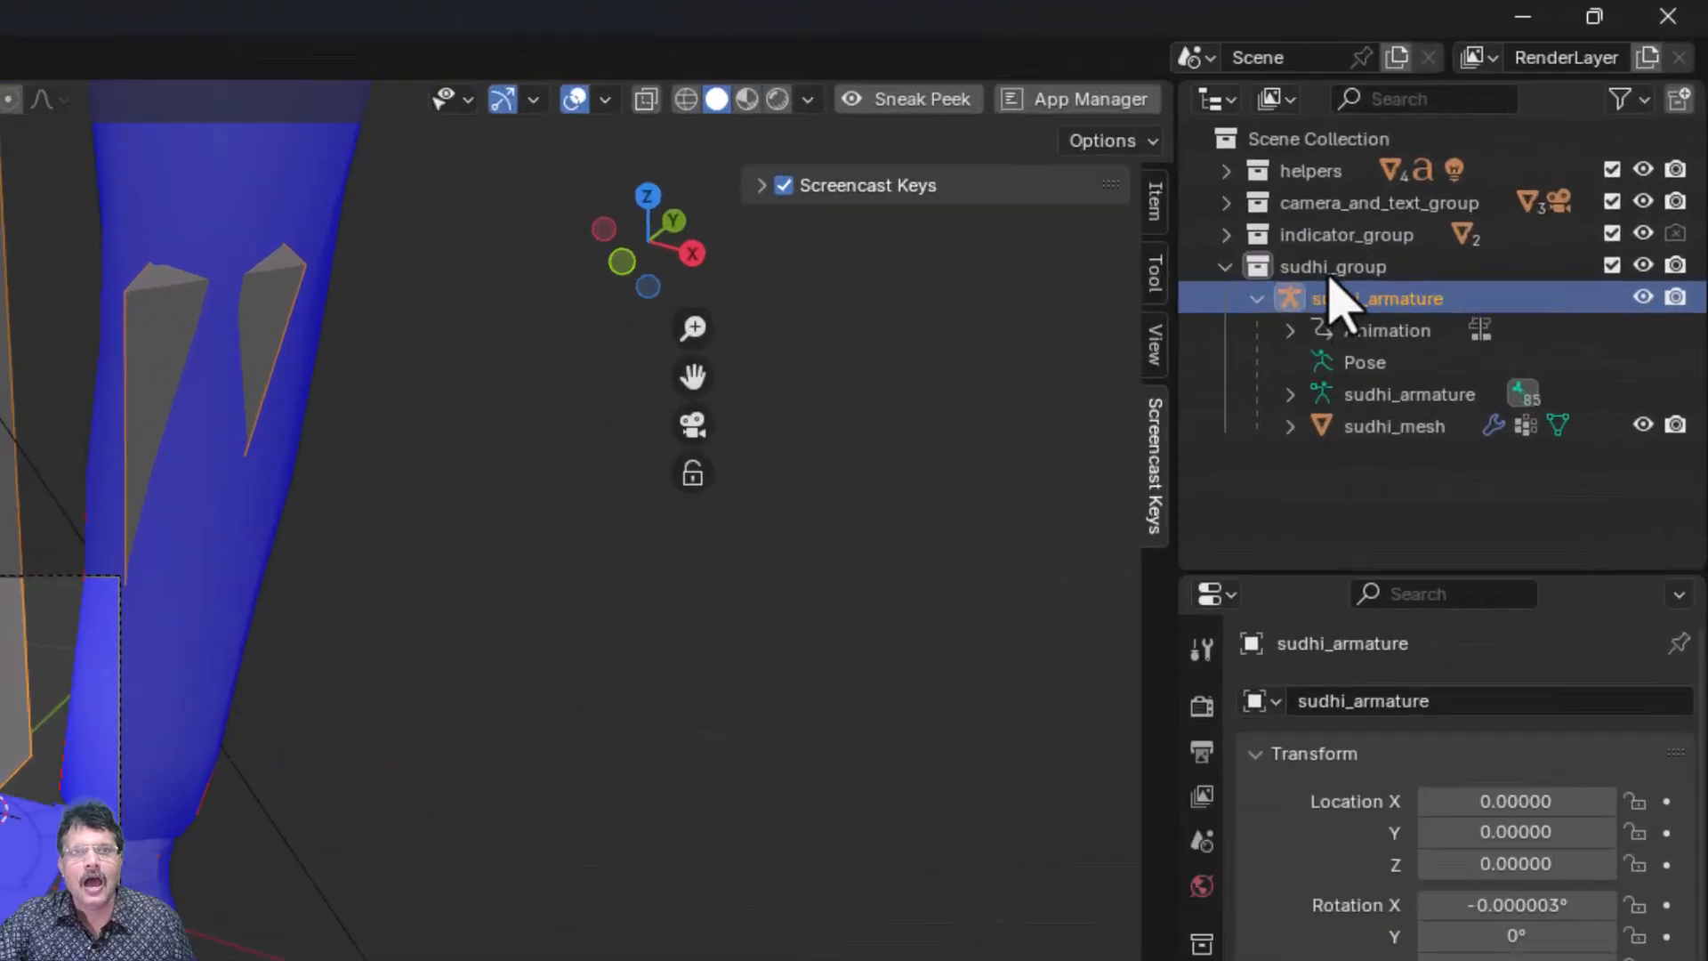
left_click(1499, 150)
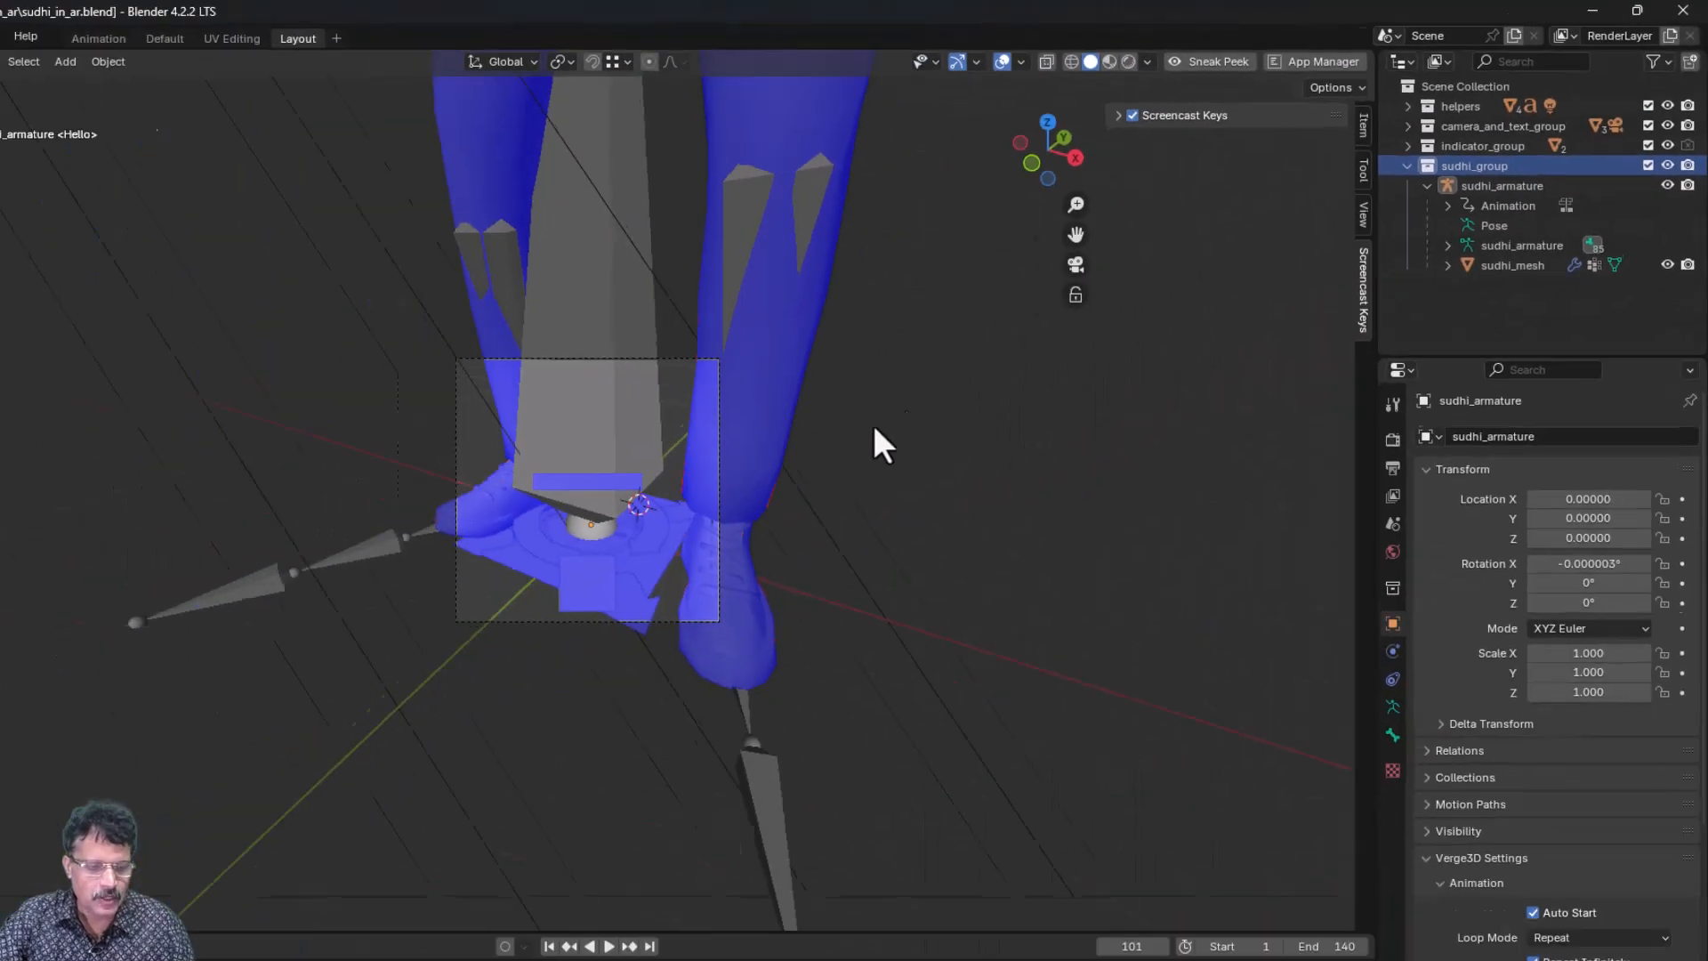
key("shift+a")
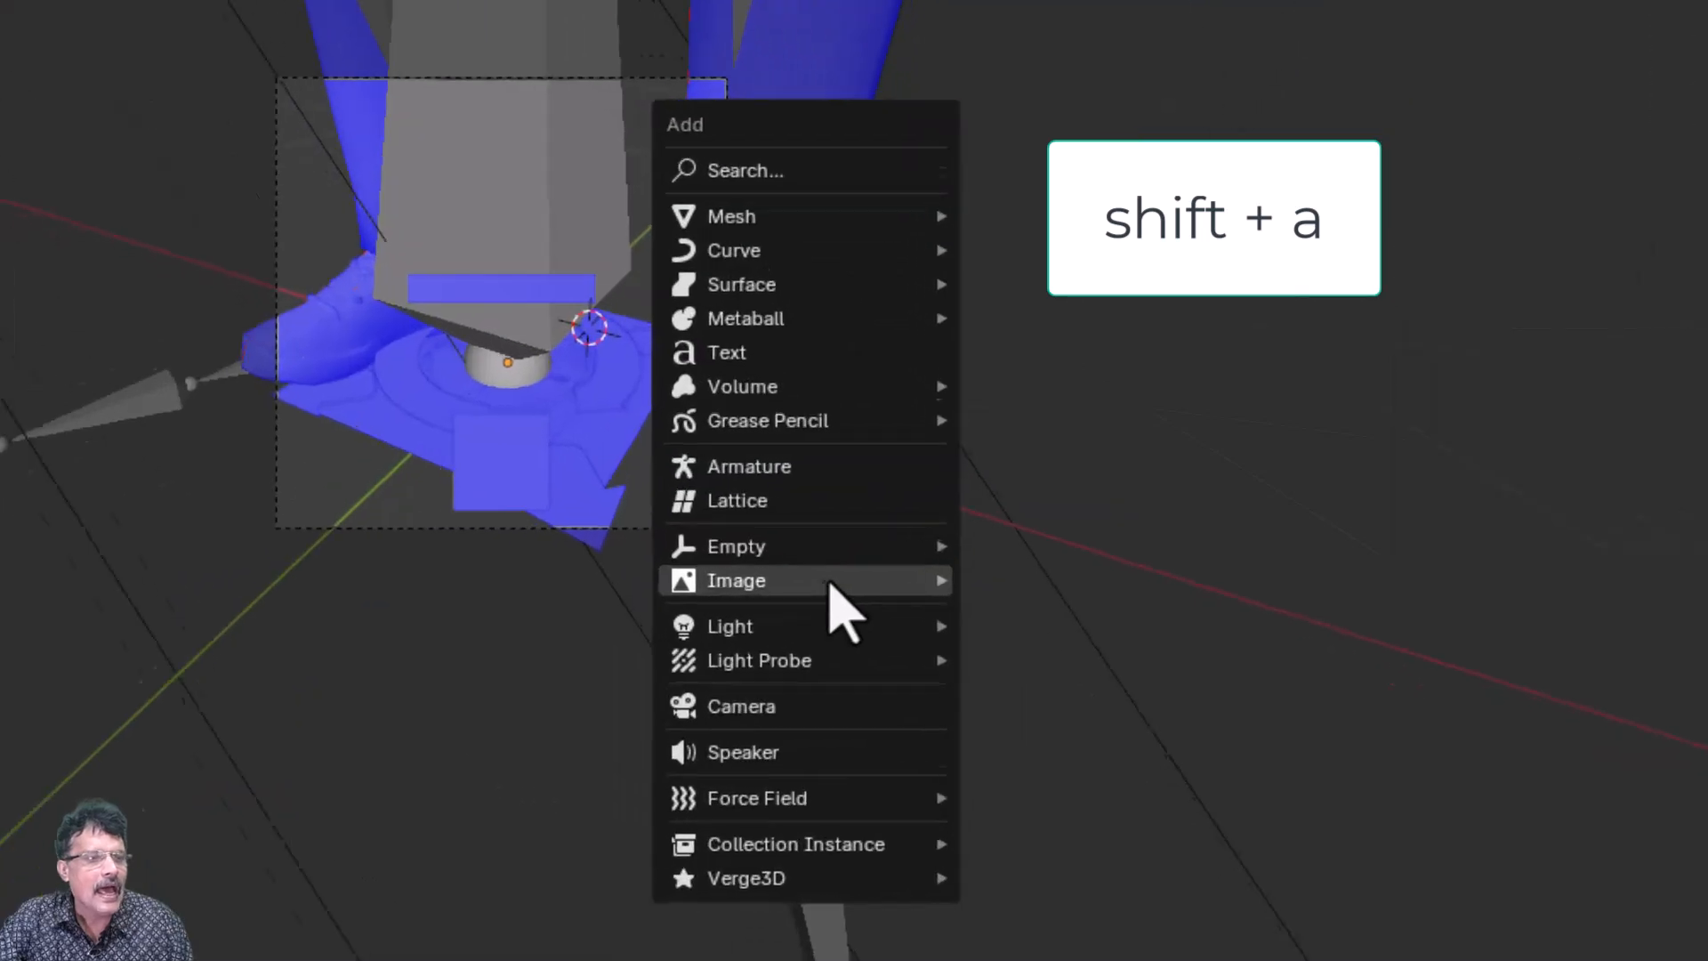
mouse_move(931, 579)
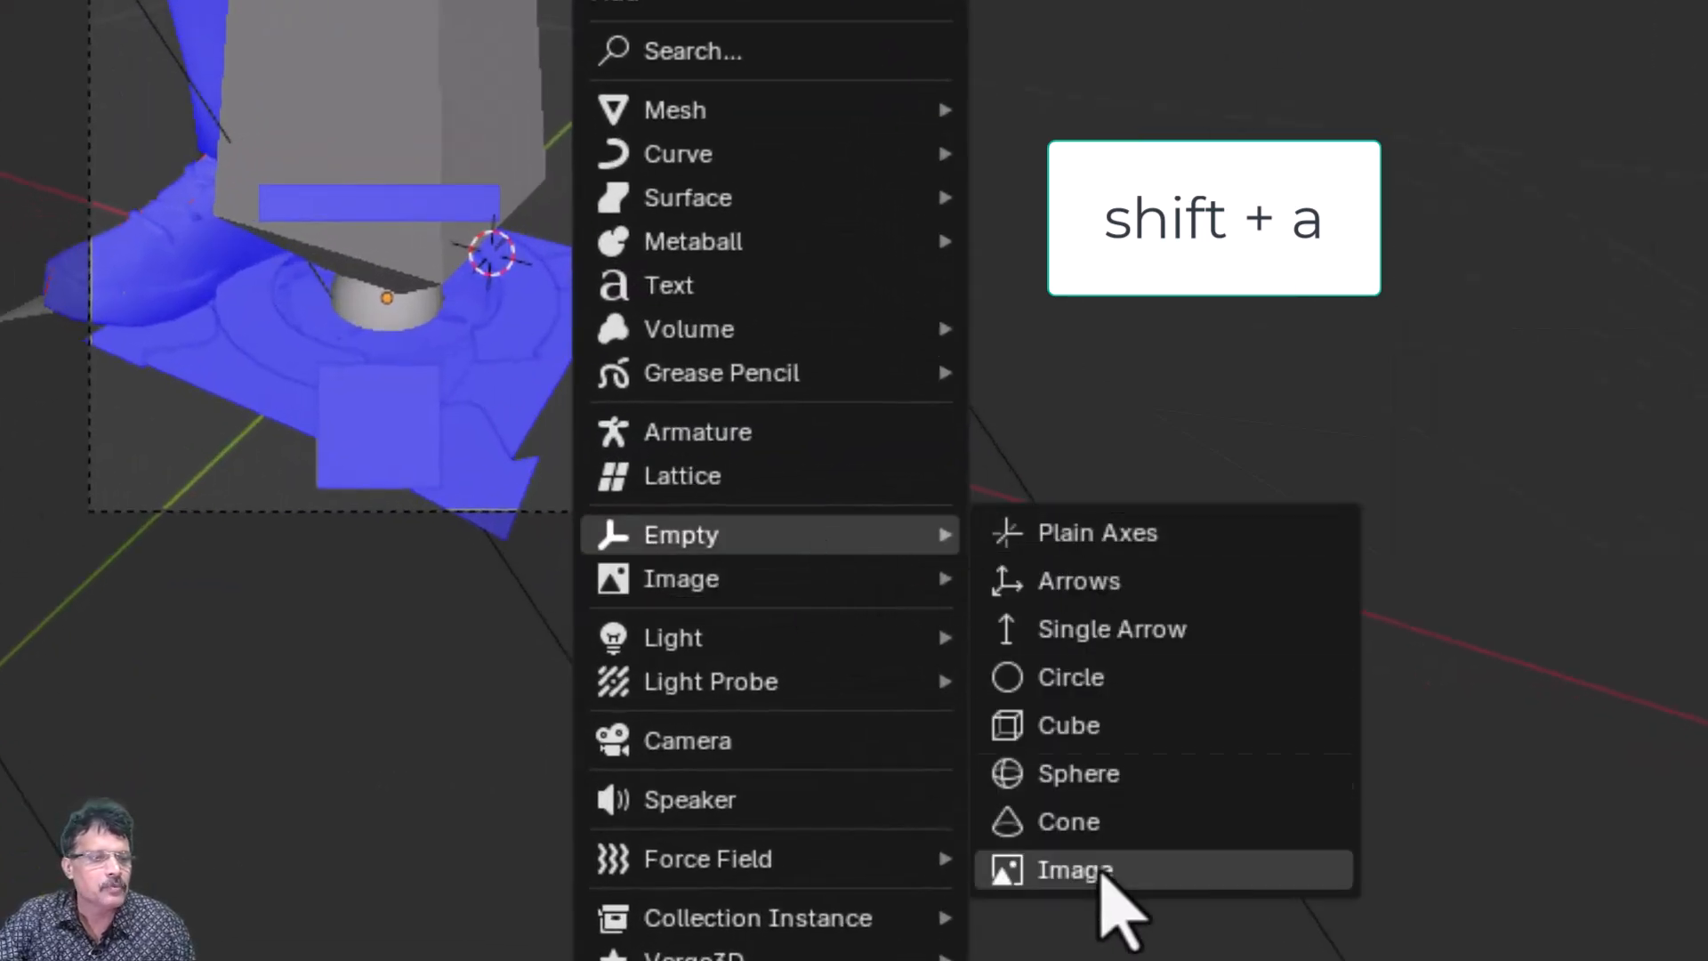
left_click(1123, 725)
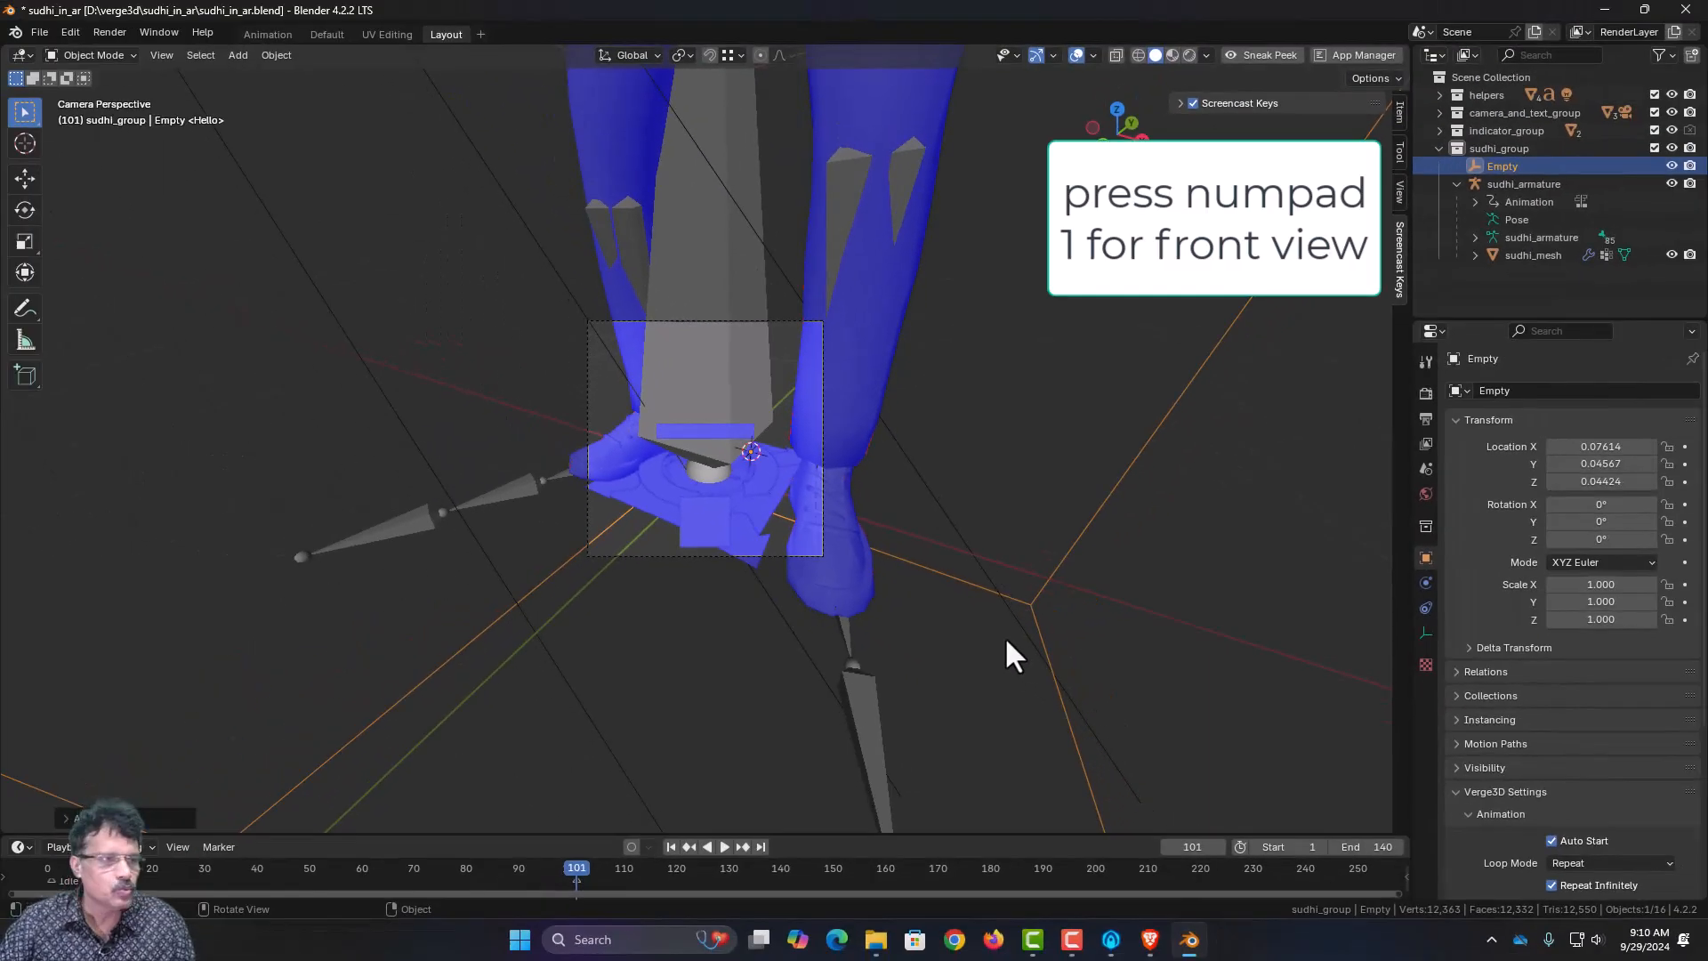
- In front view, move the cube empty up 1 m along the global Z axis so it surrounds the avatar
key("KP_1")
scroll(982, 559, "down", 6)
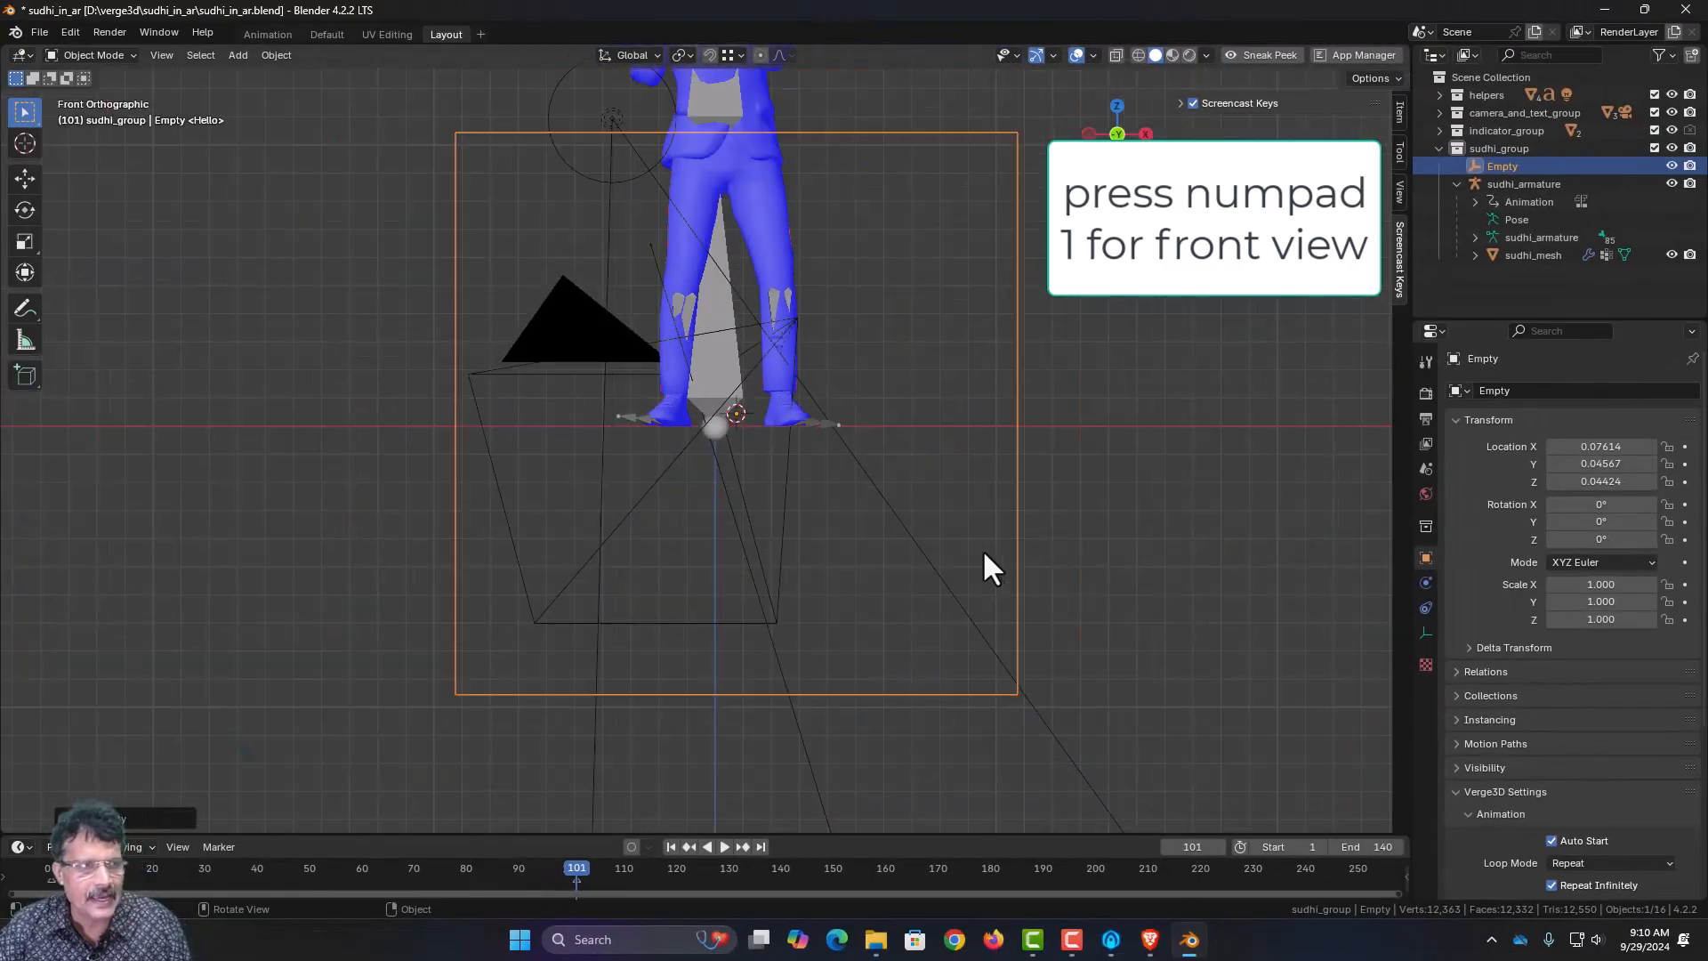
scroll(992, 569, "down", 2)
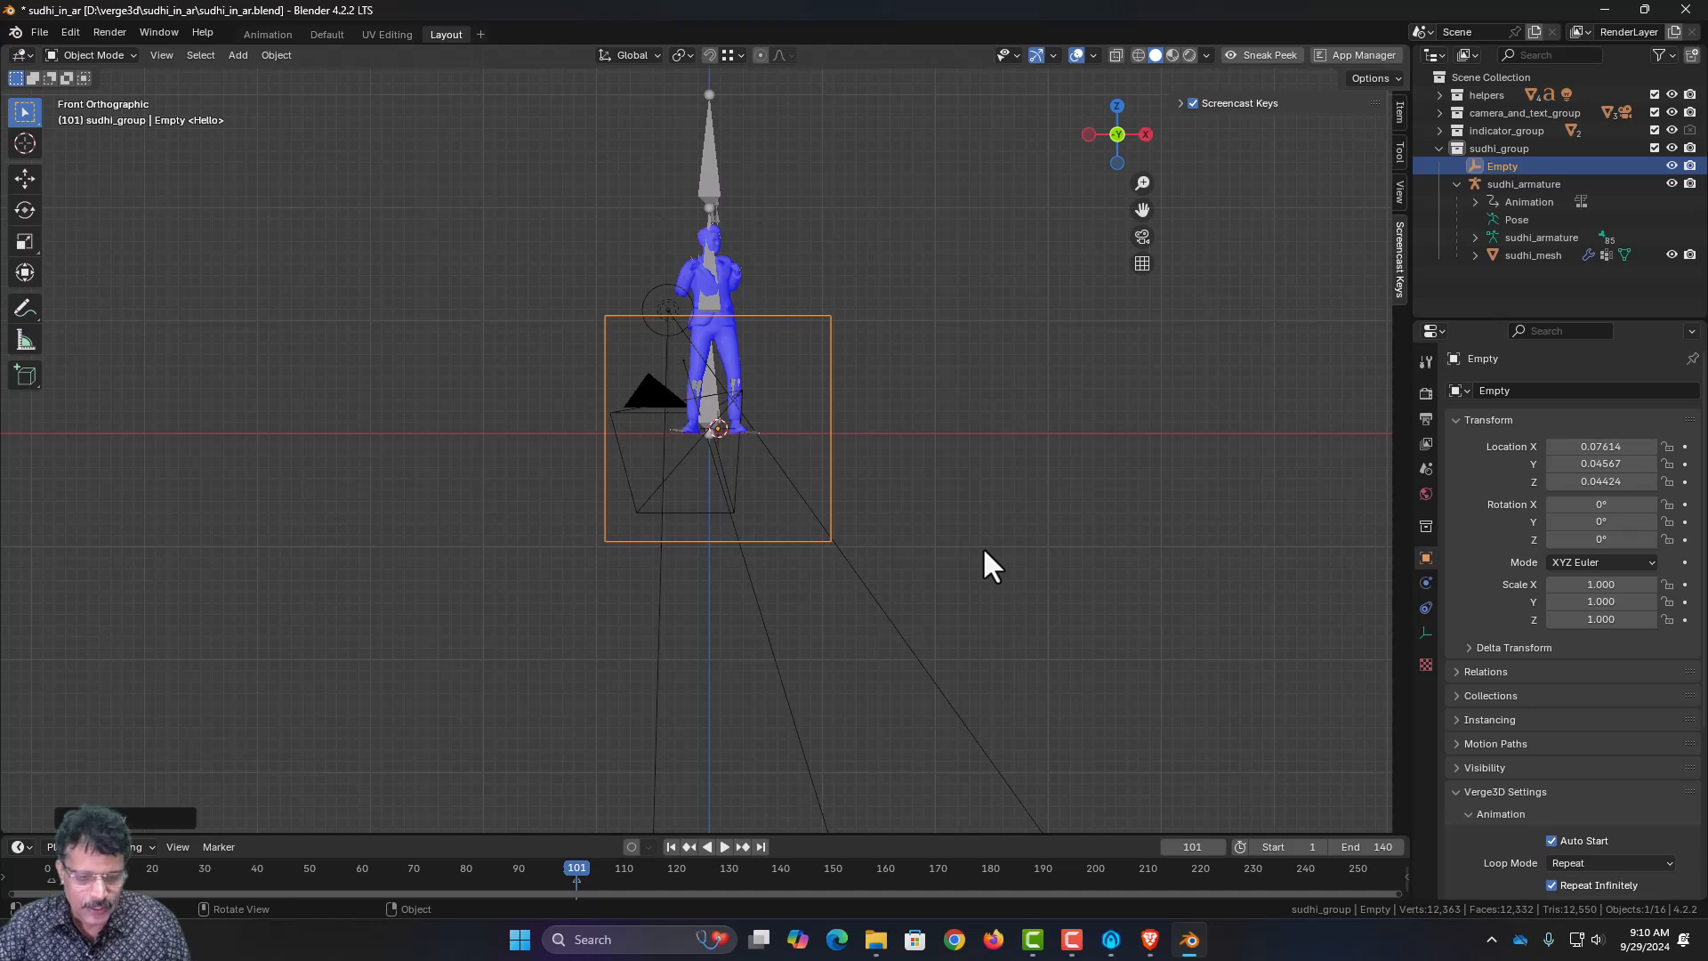
key("g")
key("z")
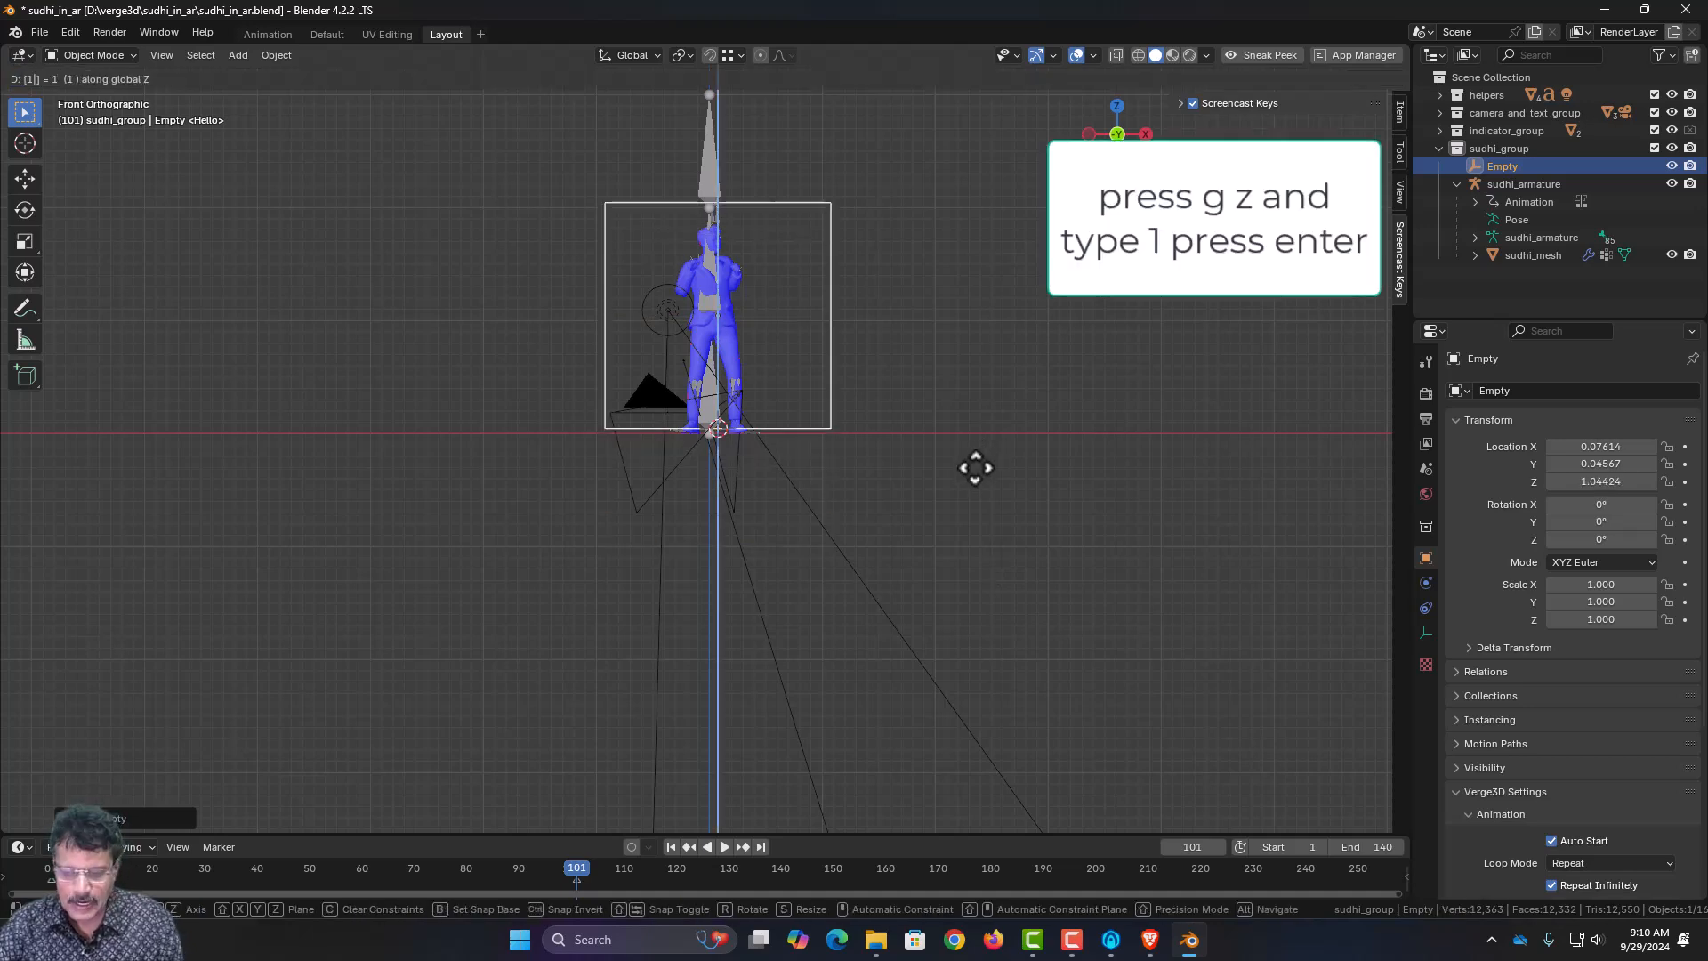
key("Return")
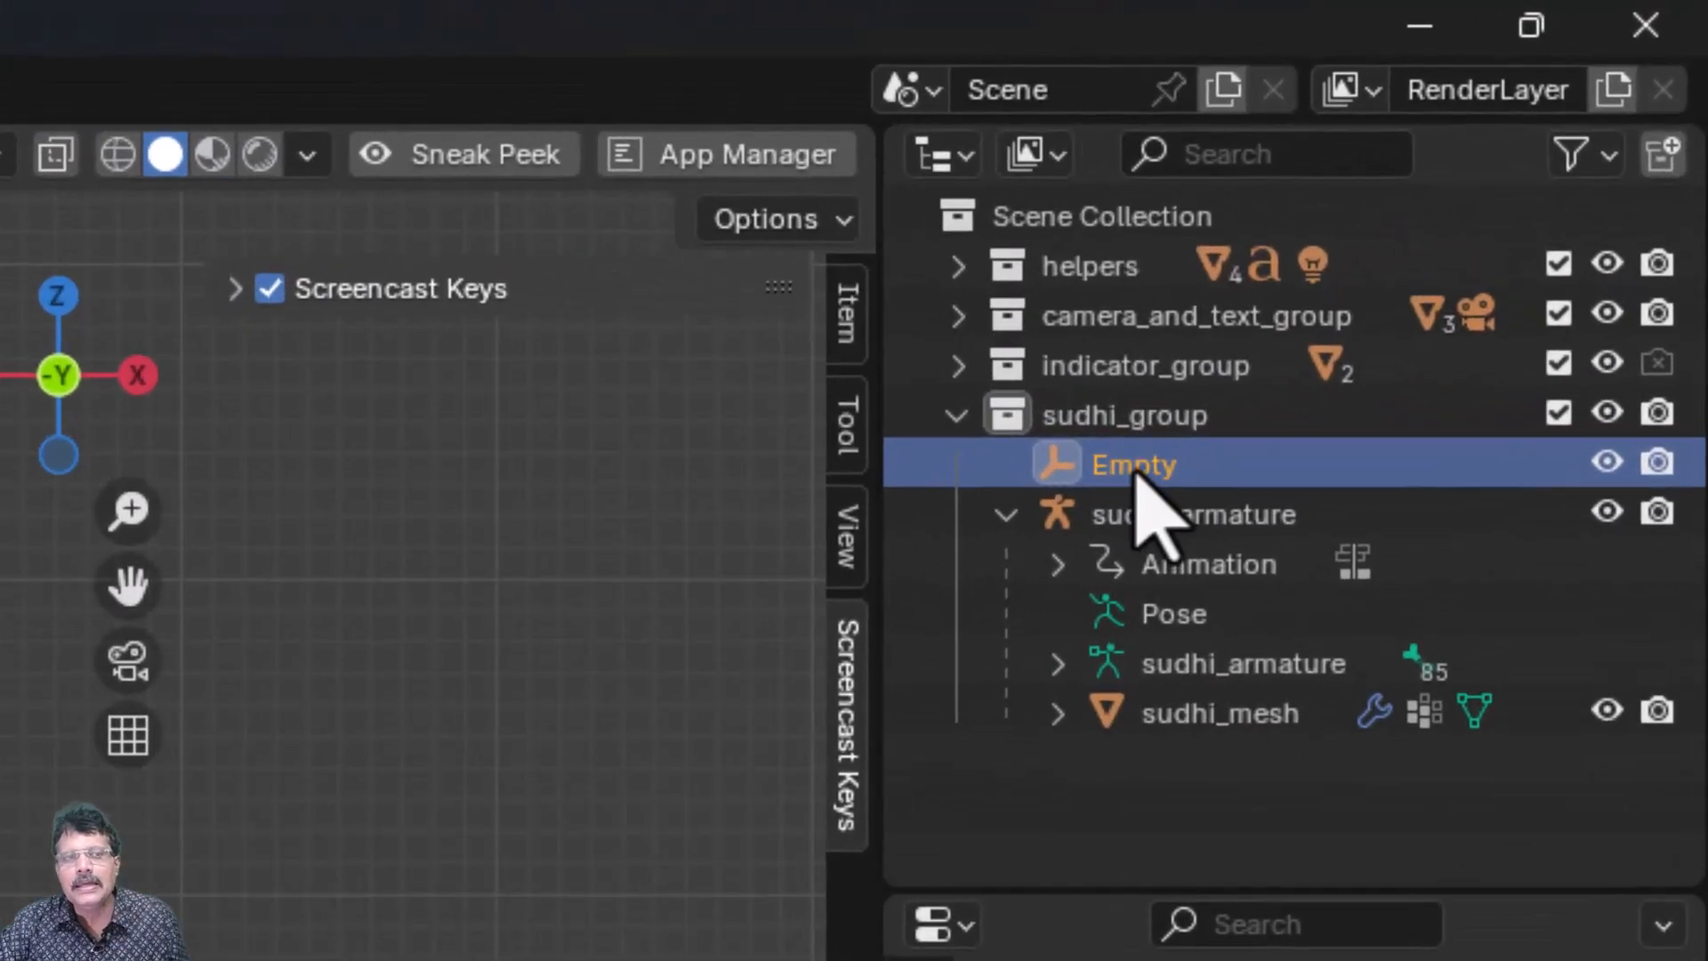
- Rename the cube empty in sudhi_group as SUDHI_AVATAR
right_click(1135, 472)
mouse_move(1062, 736)
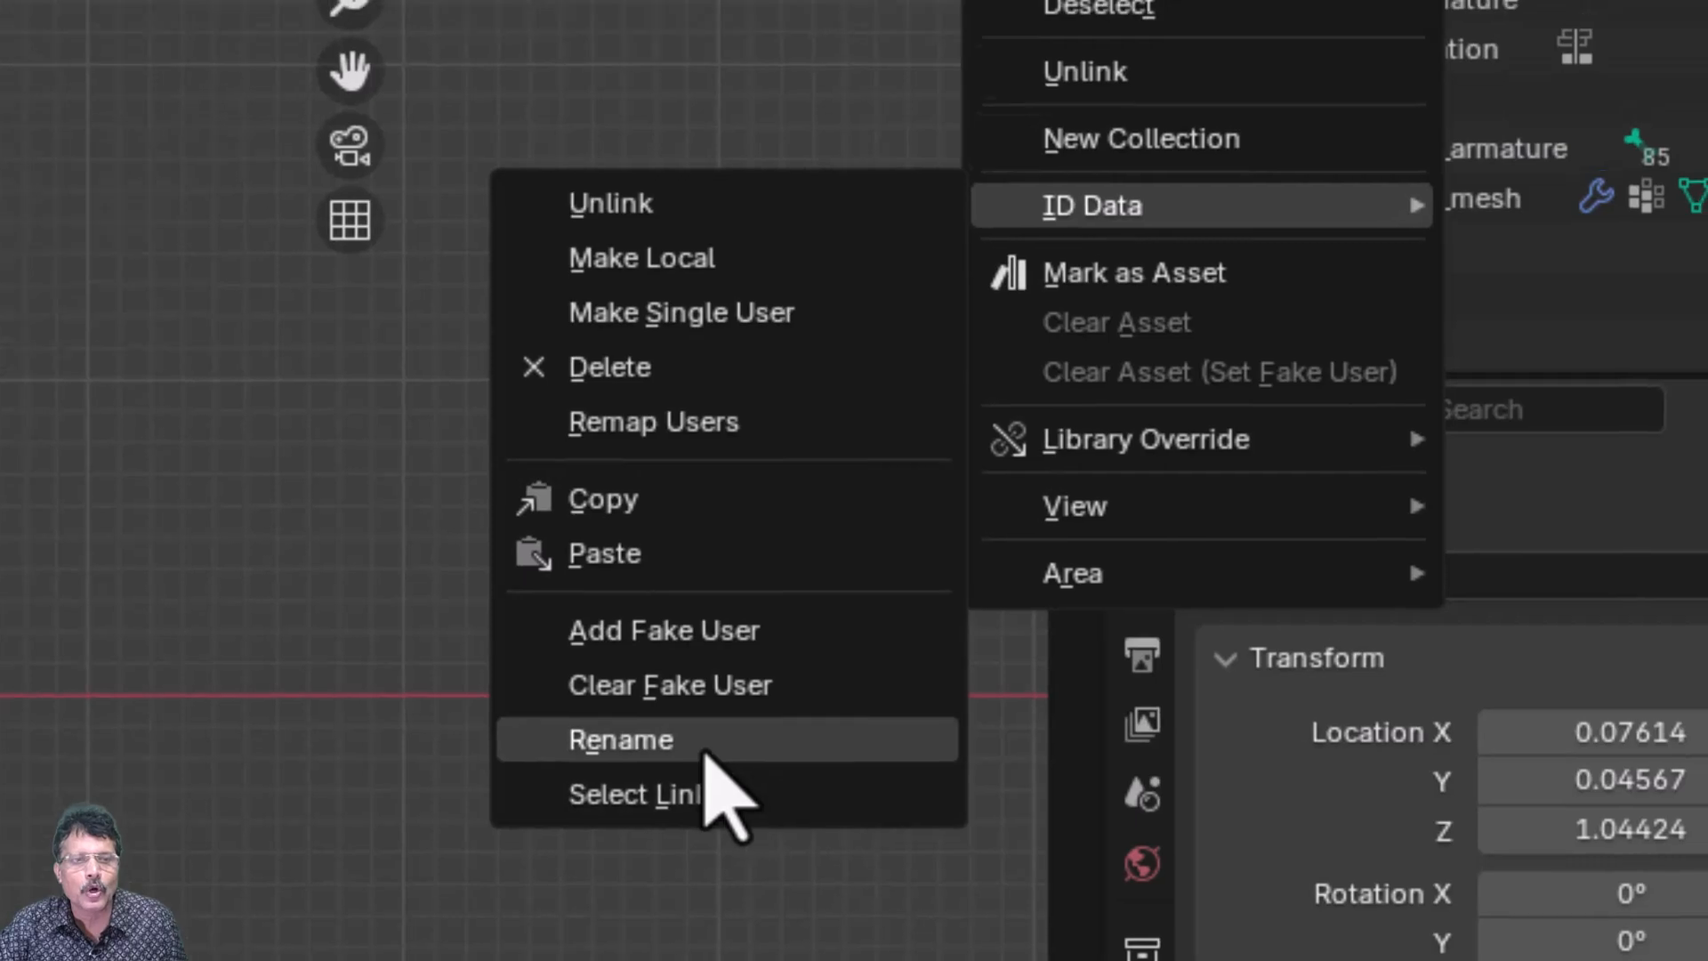
left_click(669, 819)
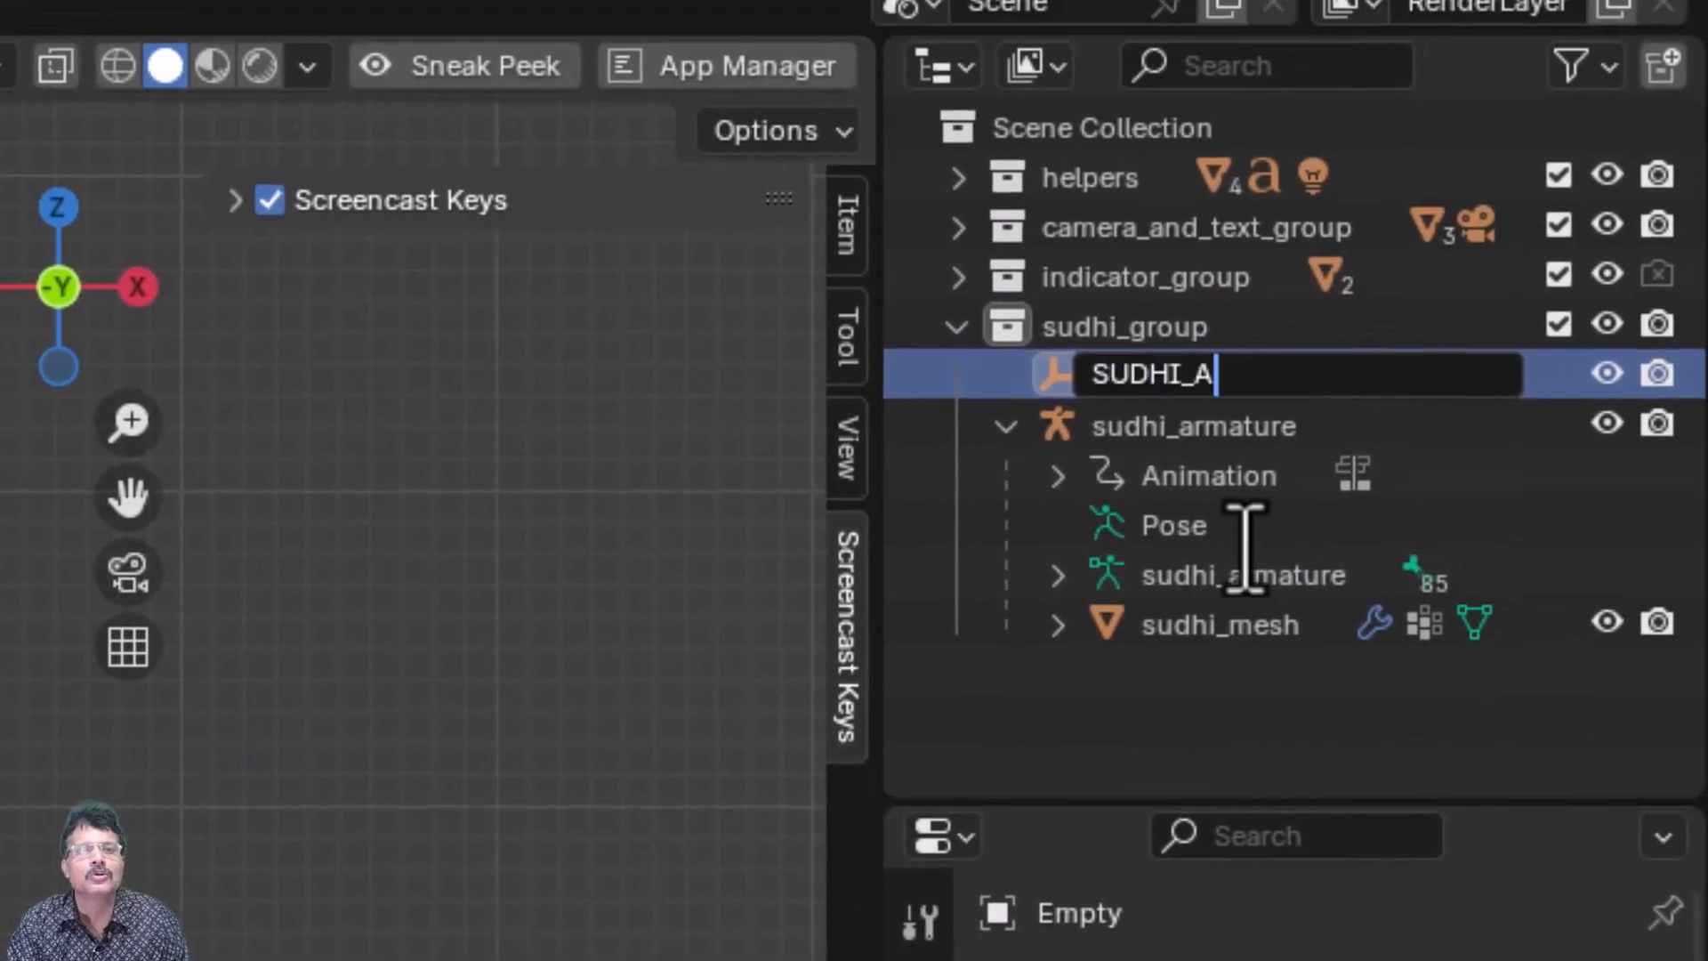
type("SUDHI_AVATAR")
key("Return")
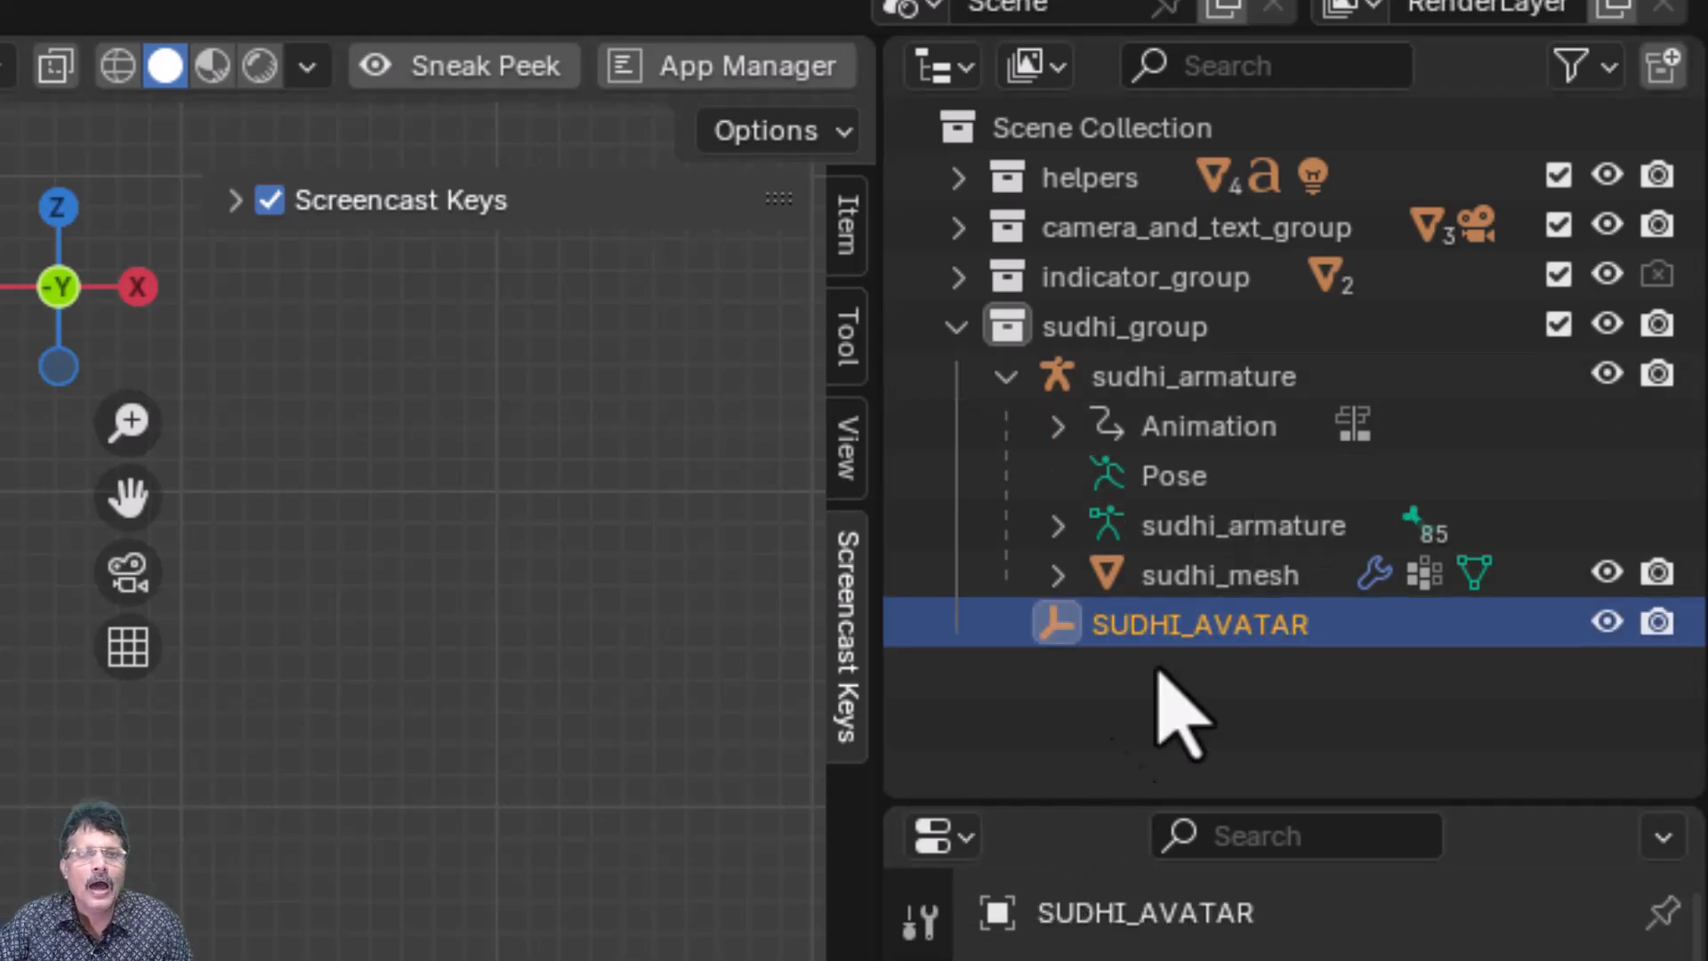
- Parent sudhi_armature to the SUDHI_AVATAR empty using Object (Keep Transform)
left_click(1006, 376)
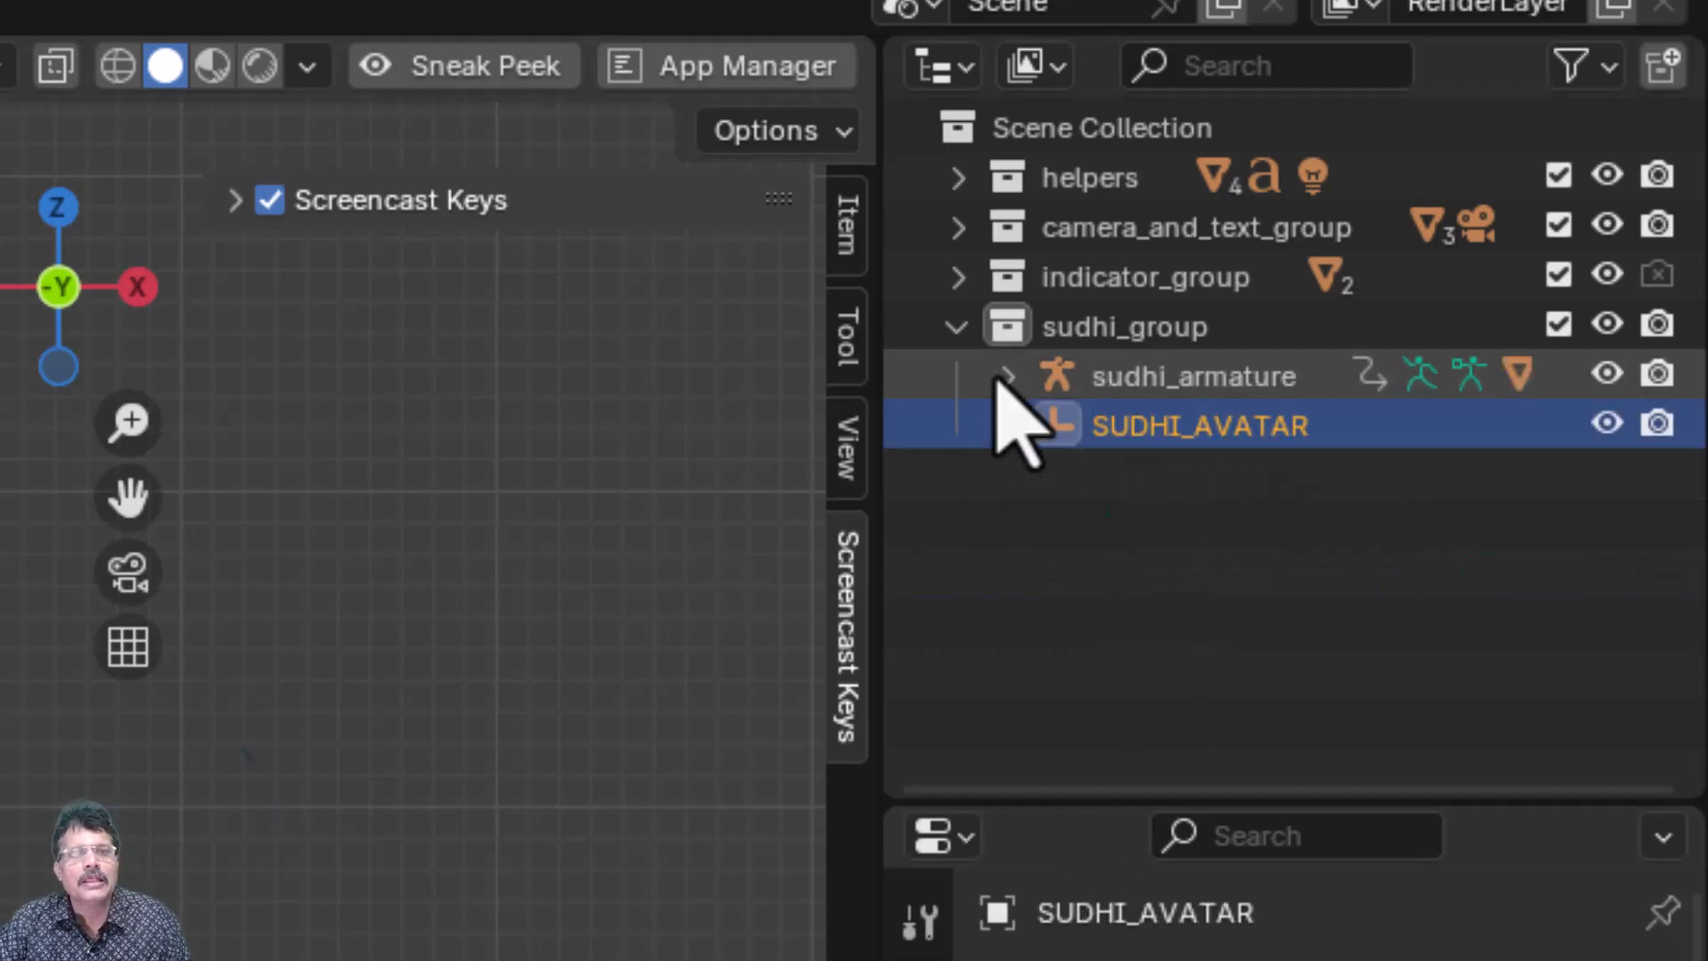
left_click(1203, 379)
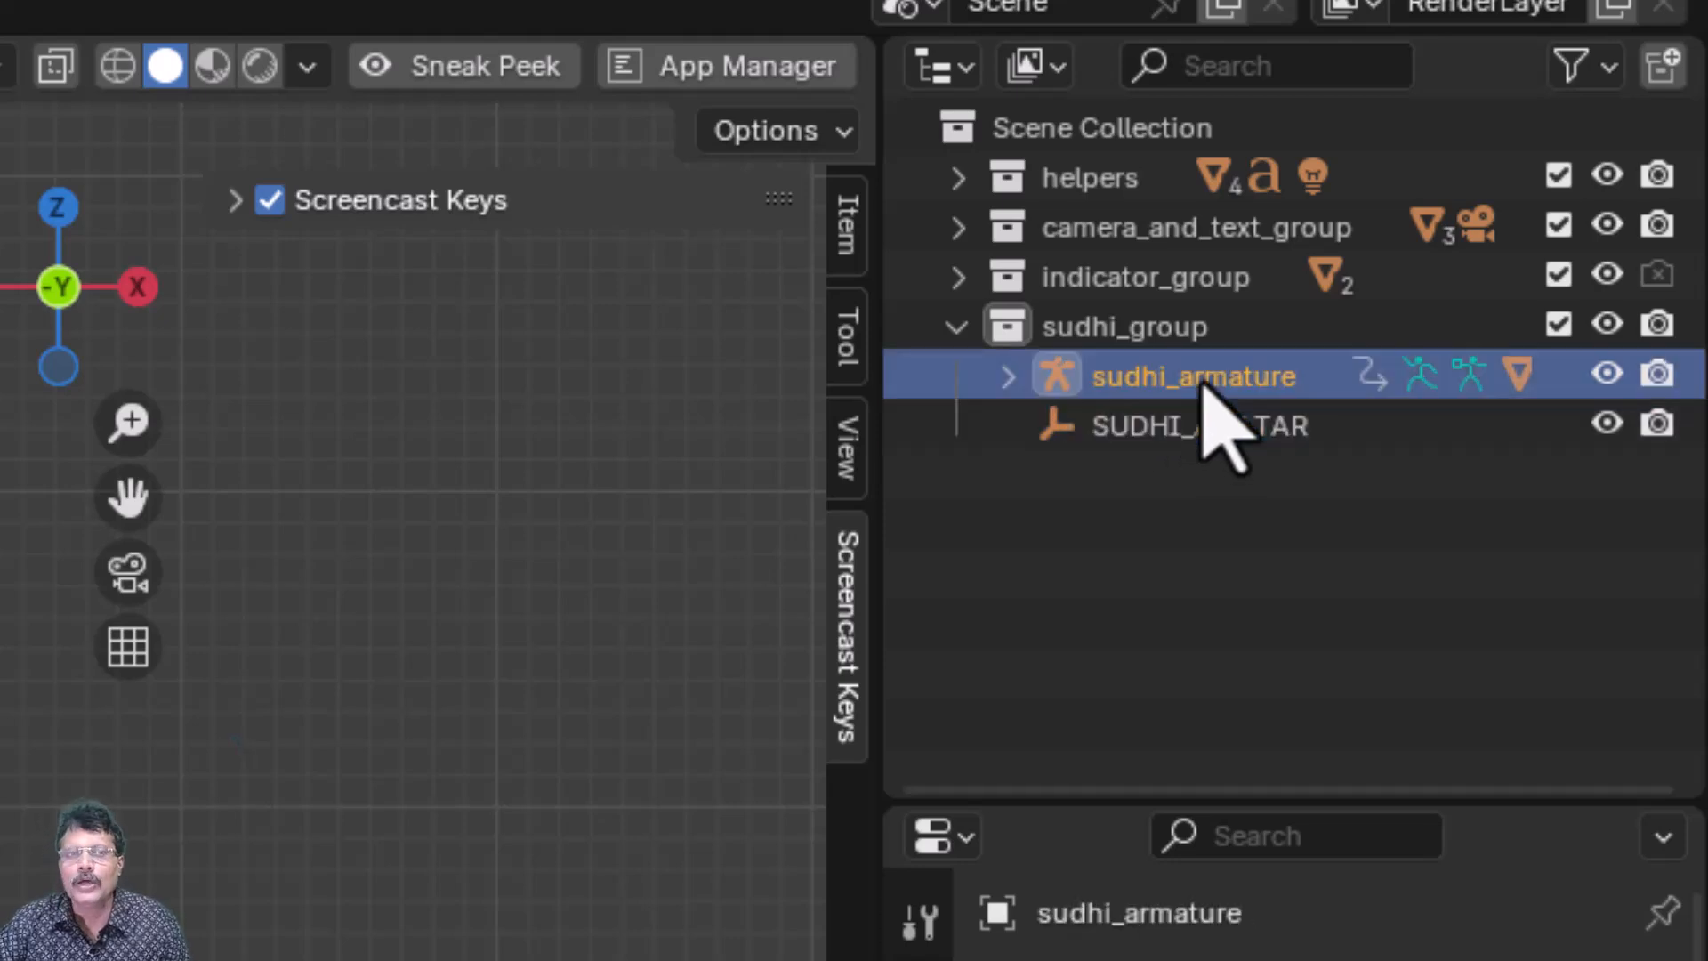
right_click(1223, 418)
left_click(1207, 380)
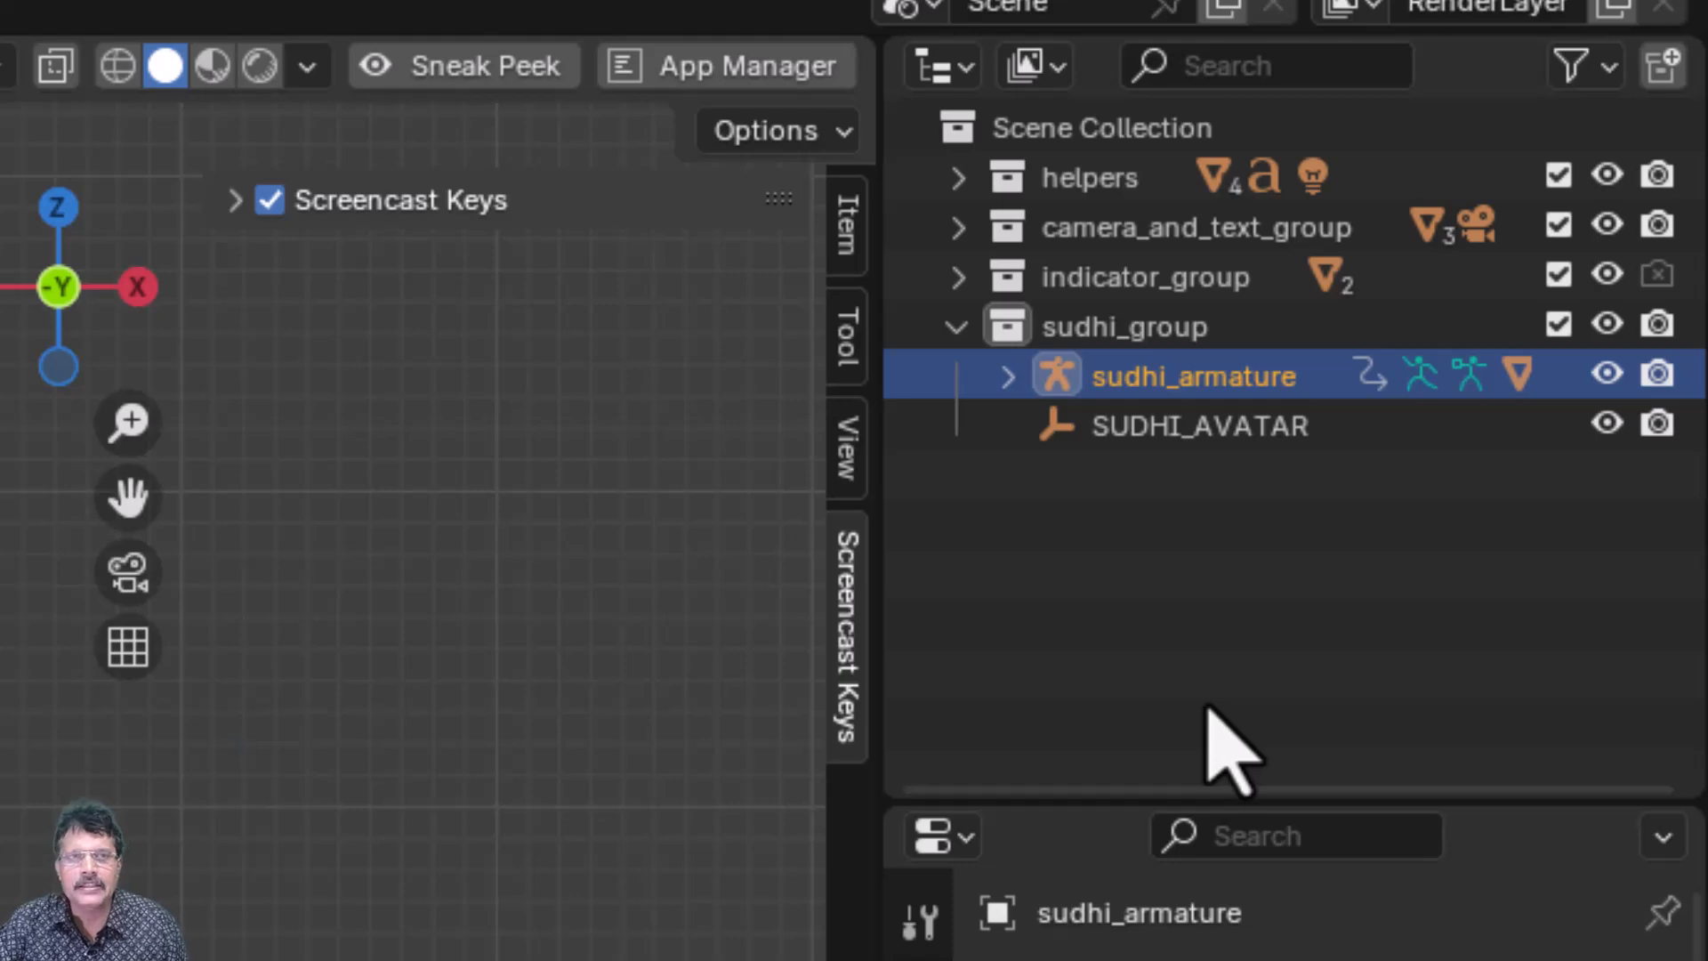
left_click(1182, 427, "ctrl")
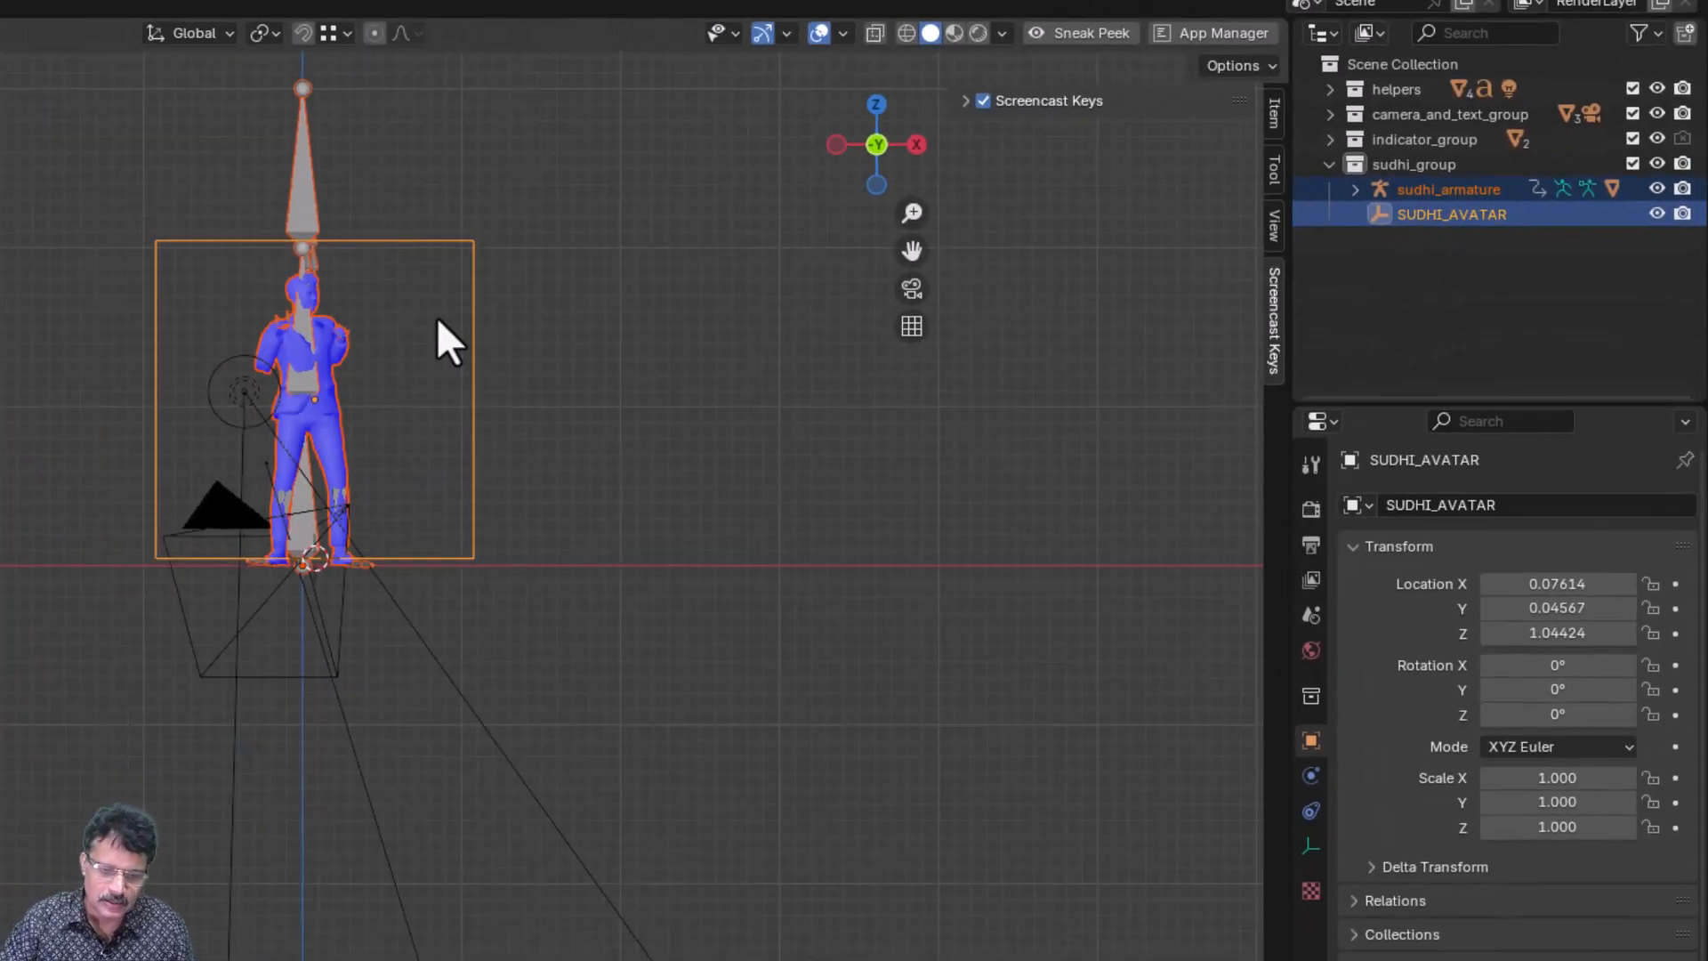
key("ctrl+p")
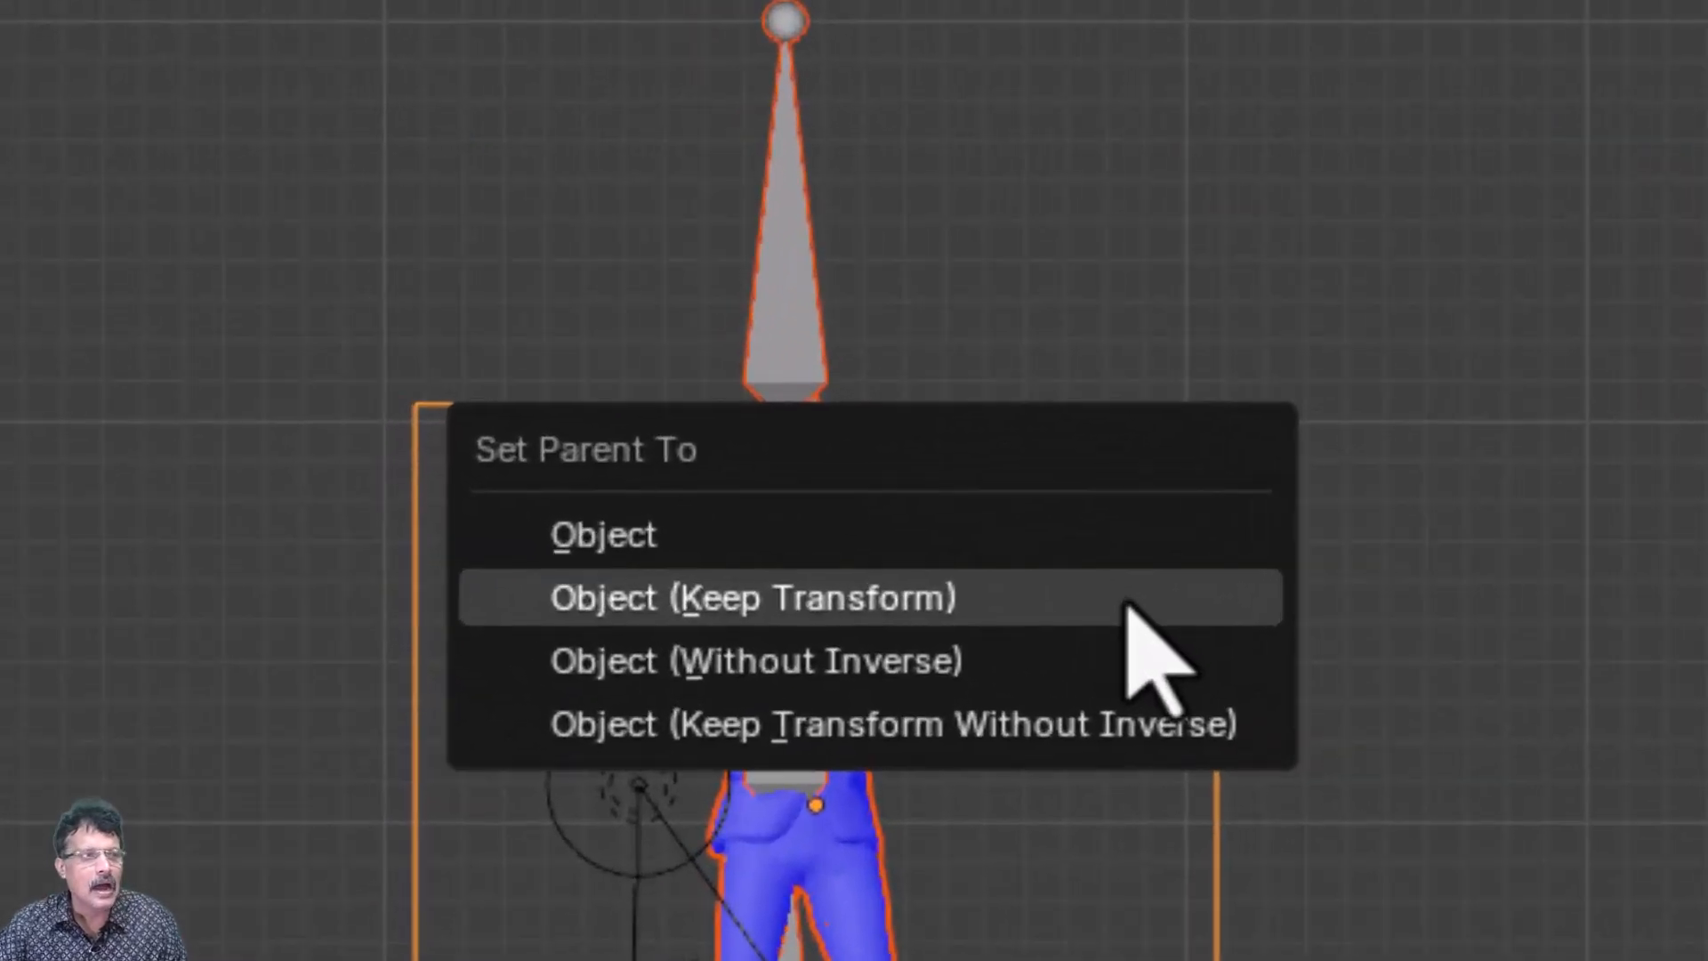
left_click(1131, 610)
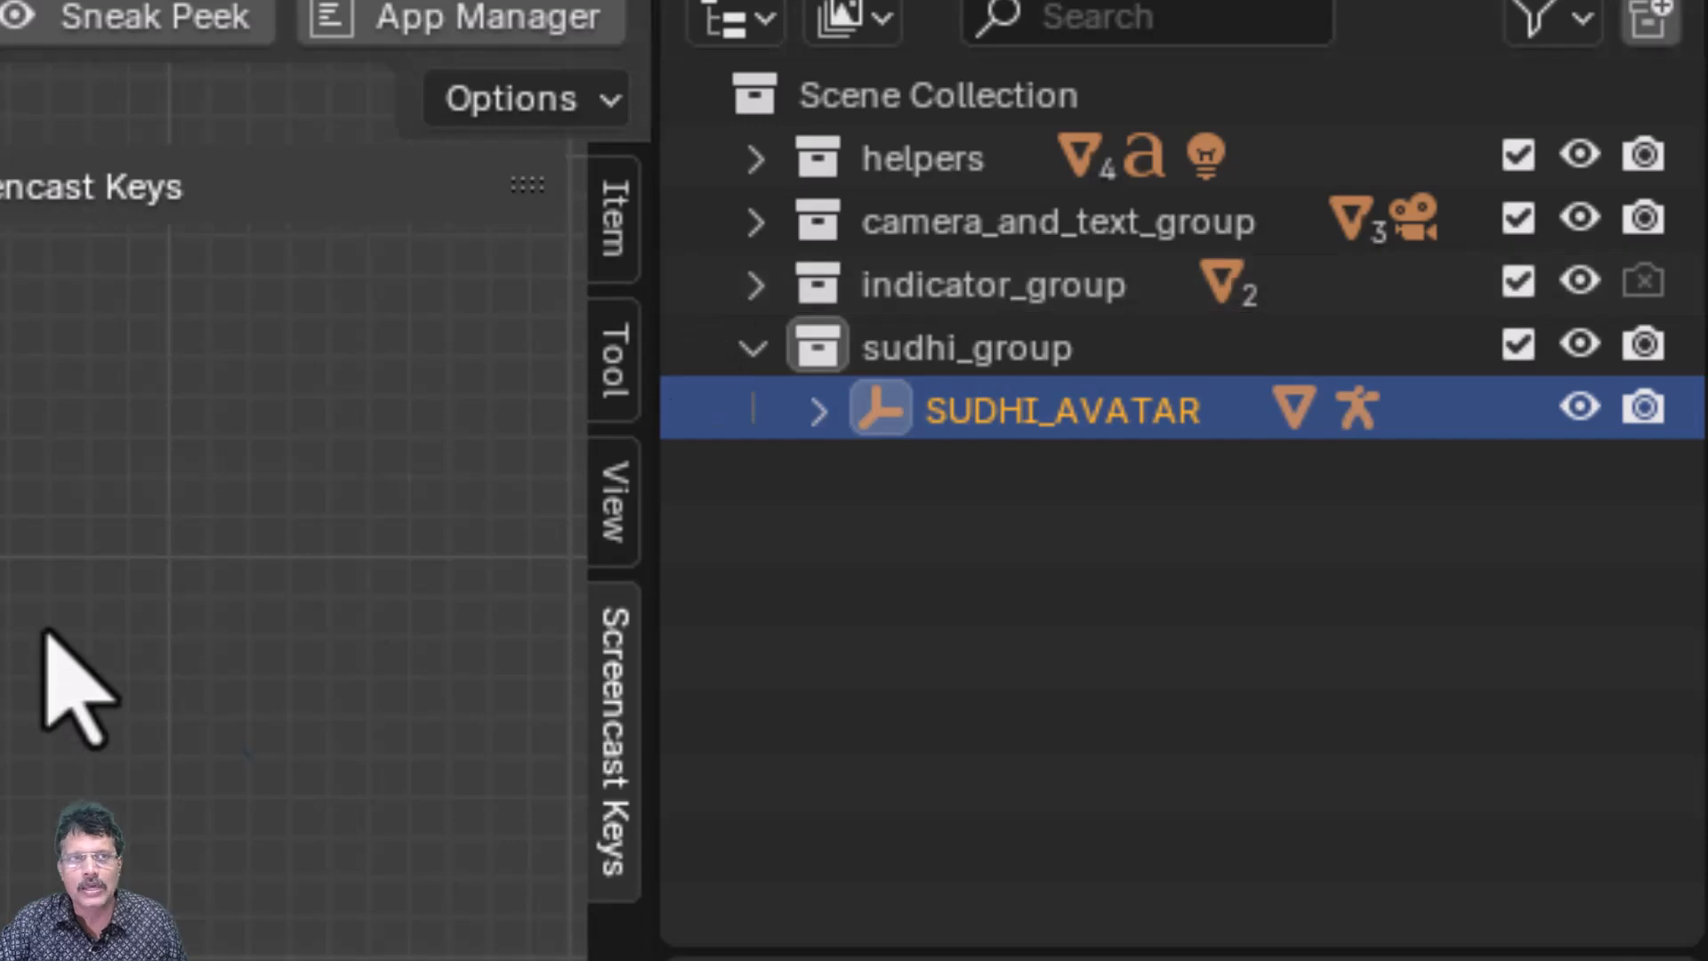
- Set the SUDHI_AVATAR empty's scale to 0.12 on the X, Y and Z axes
left_click(610, 242)
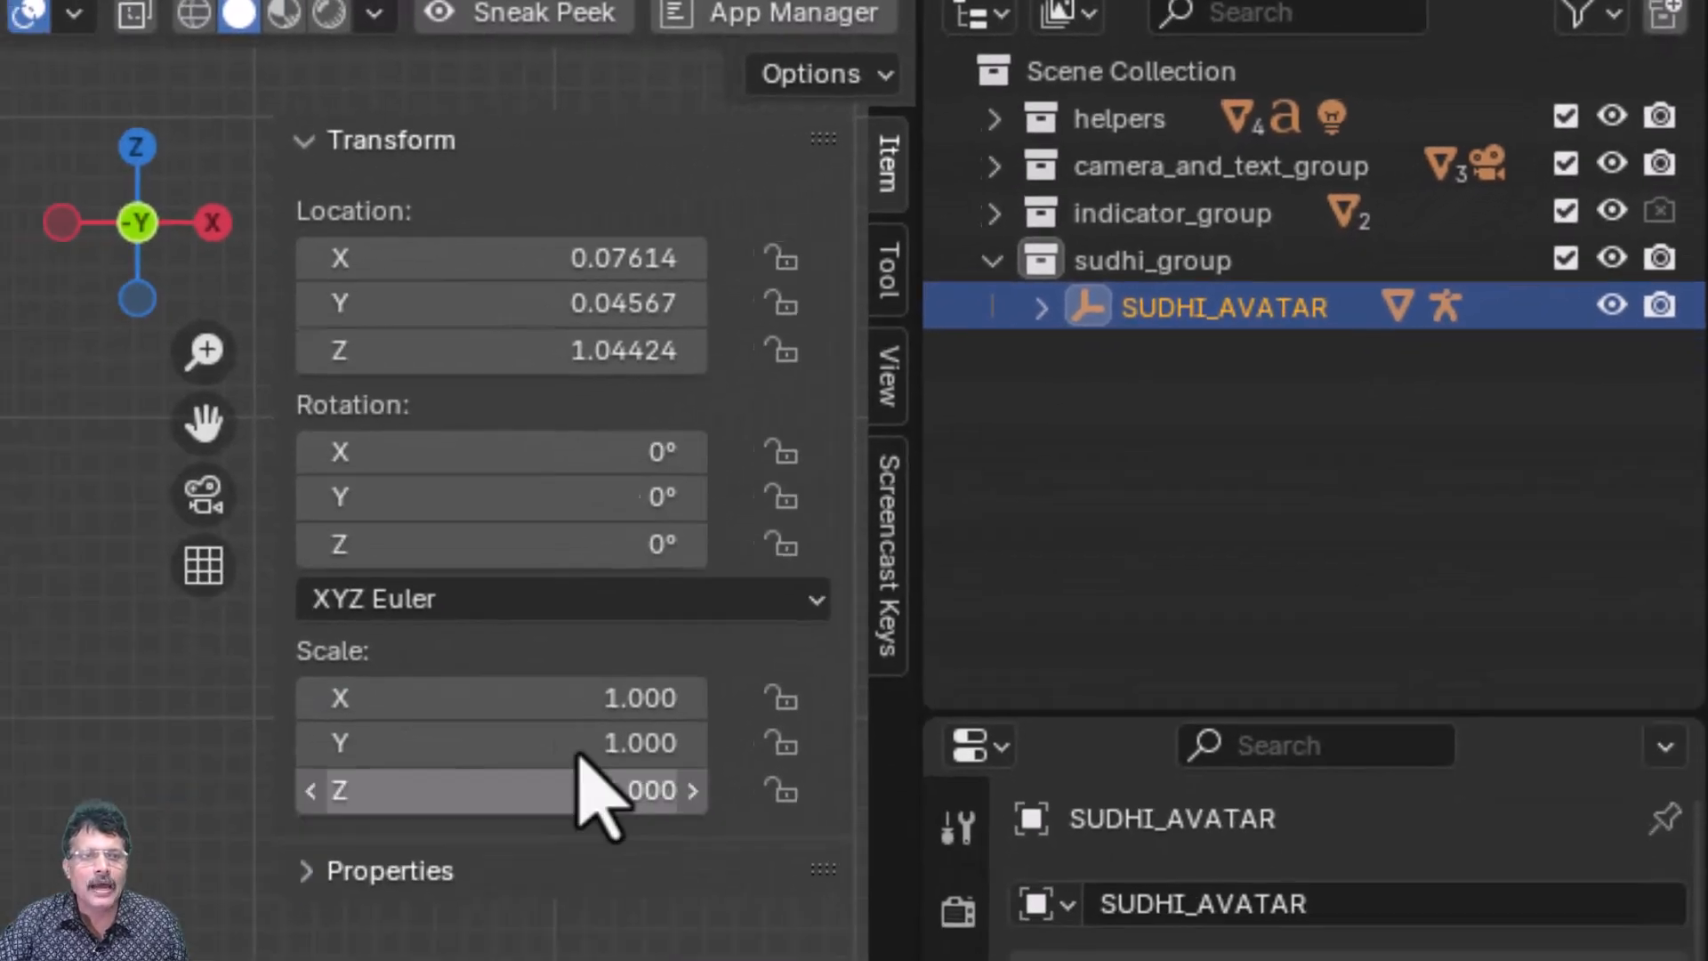
left_click_drag(460, 703, 480, 769)
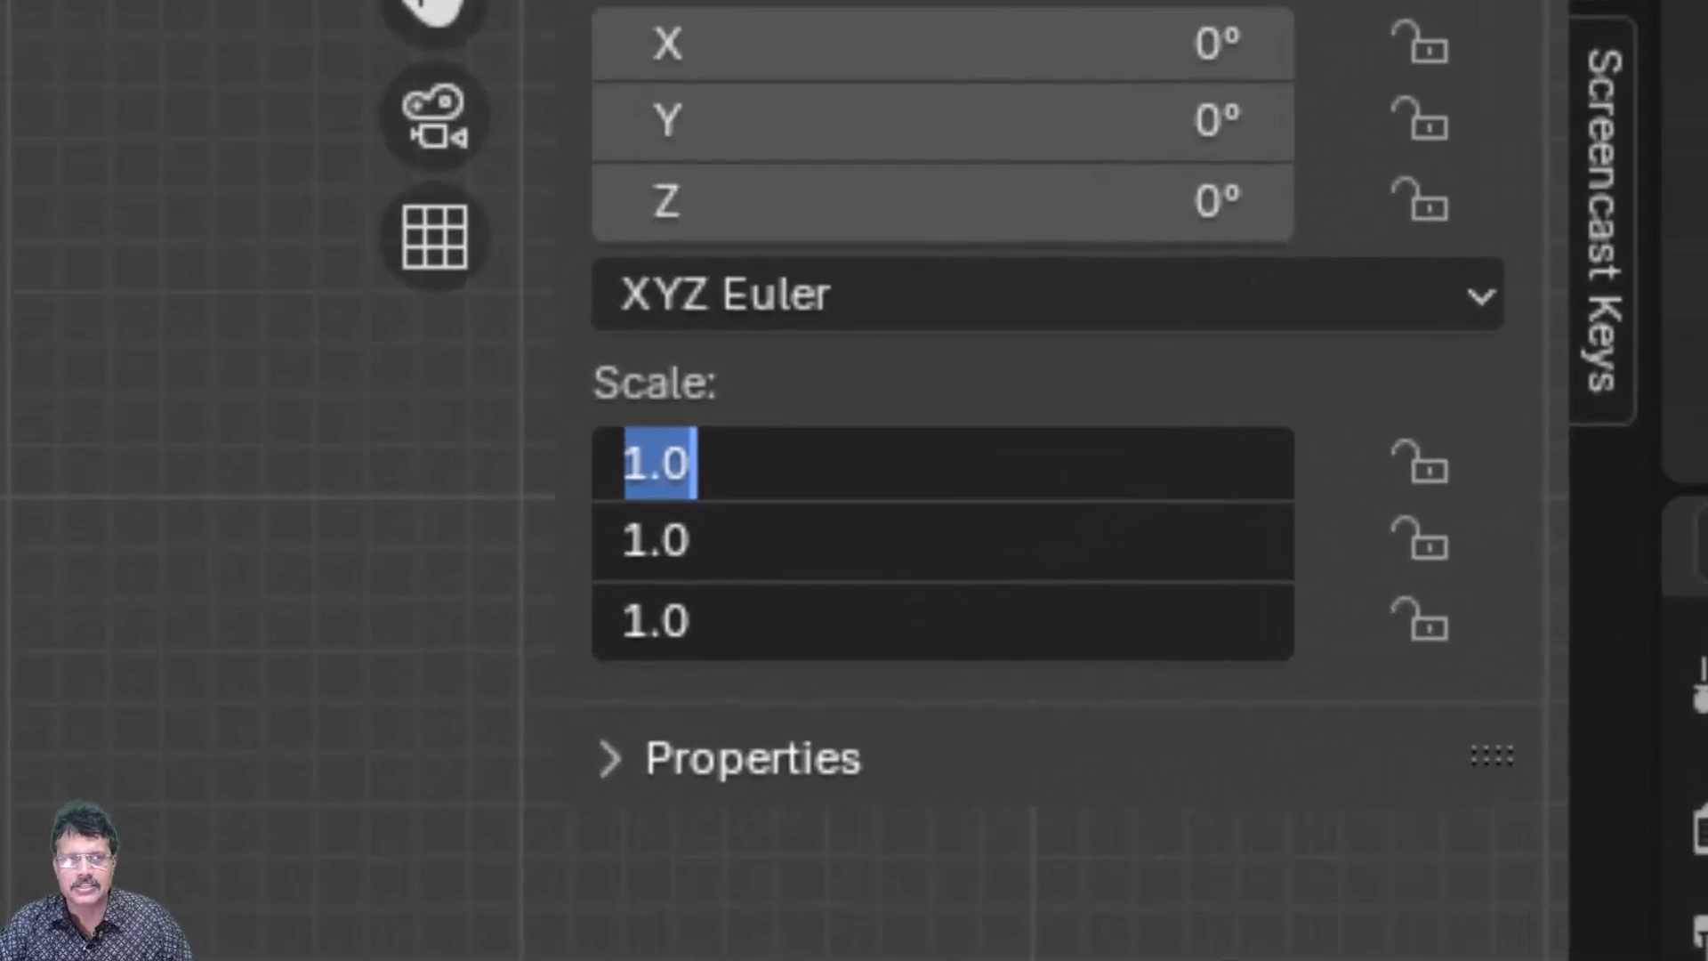
type(".12")
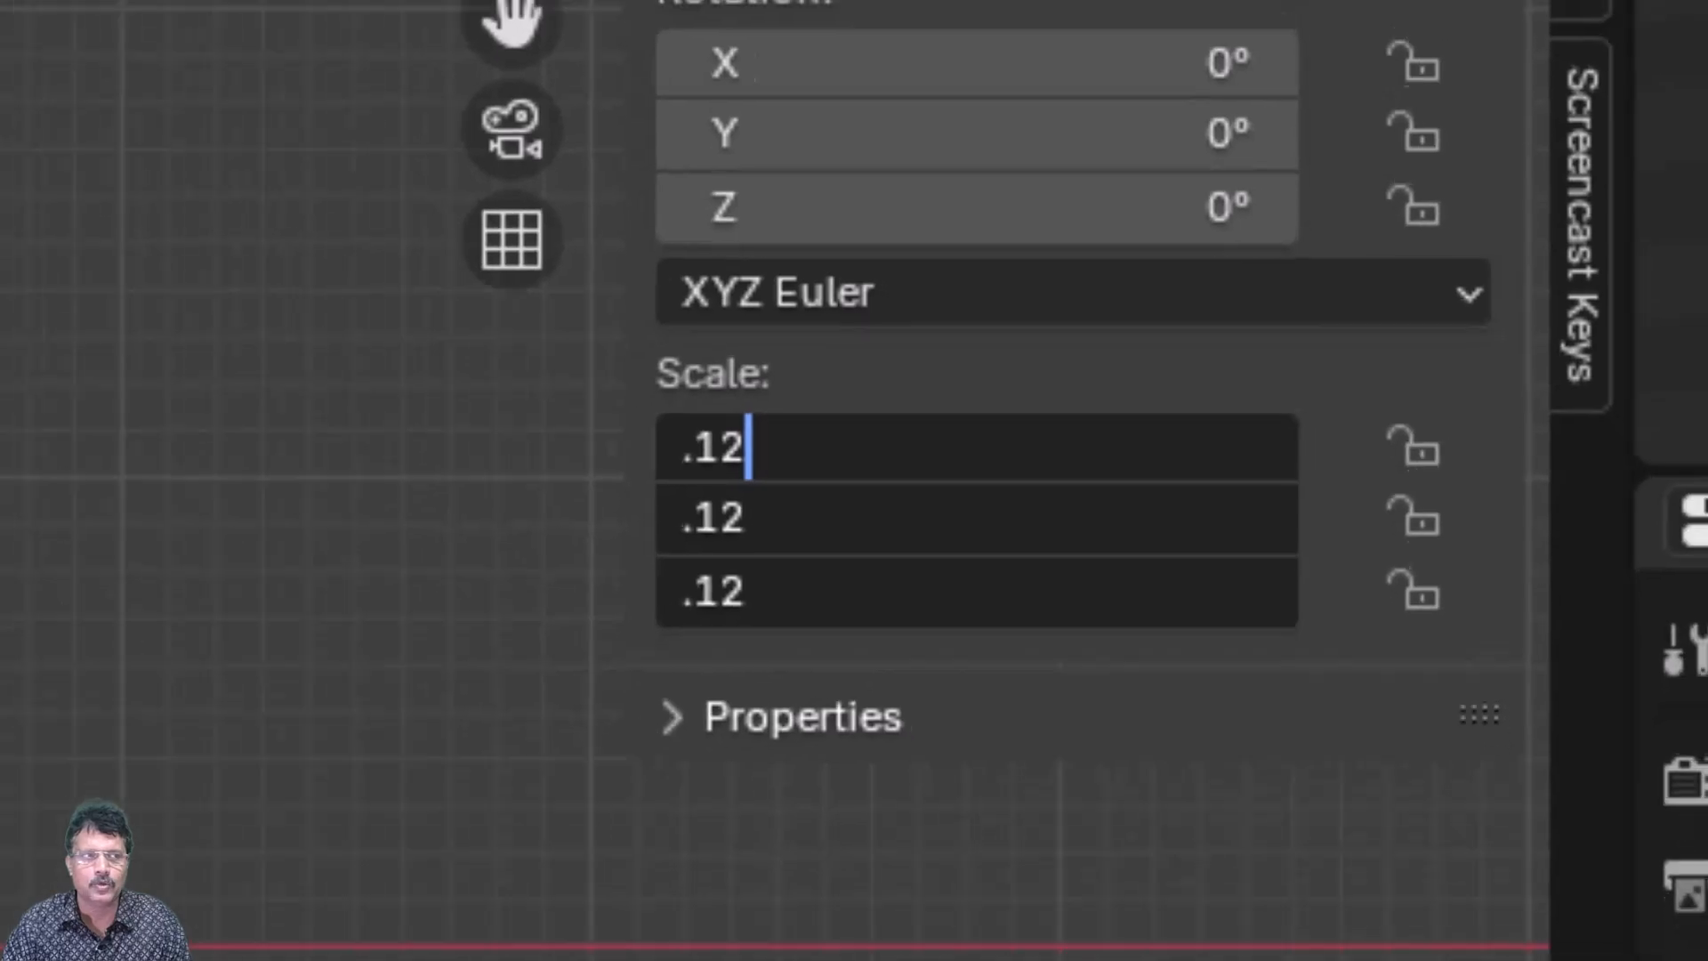
key("Return")
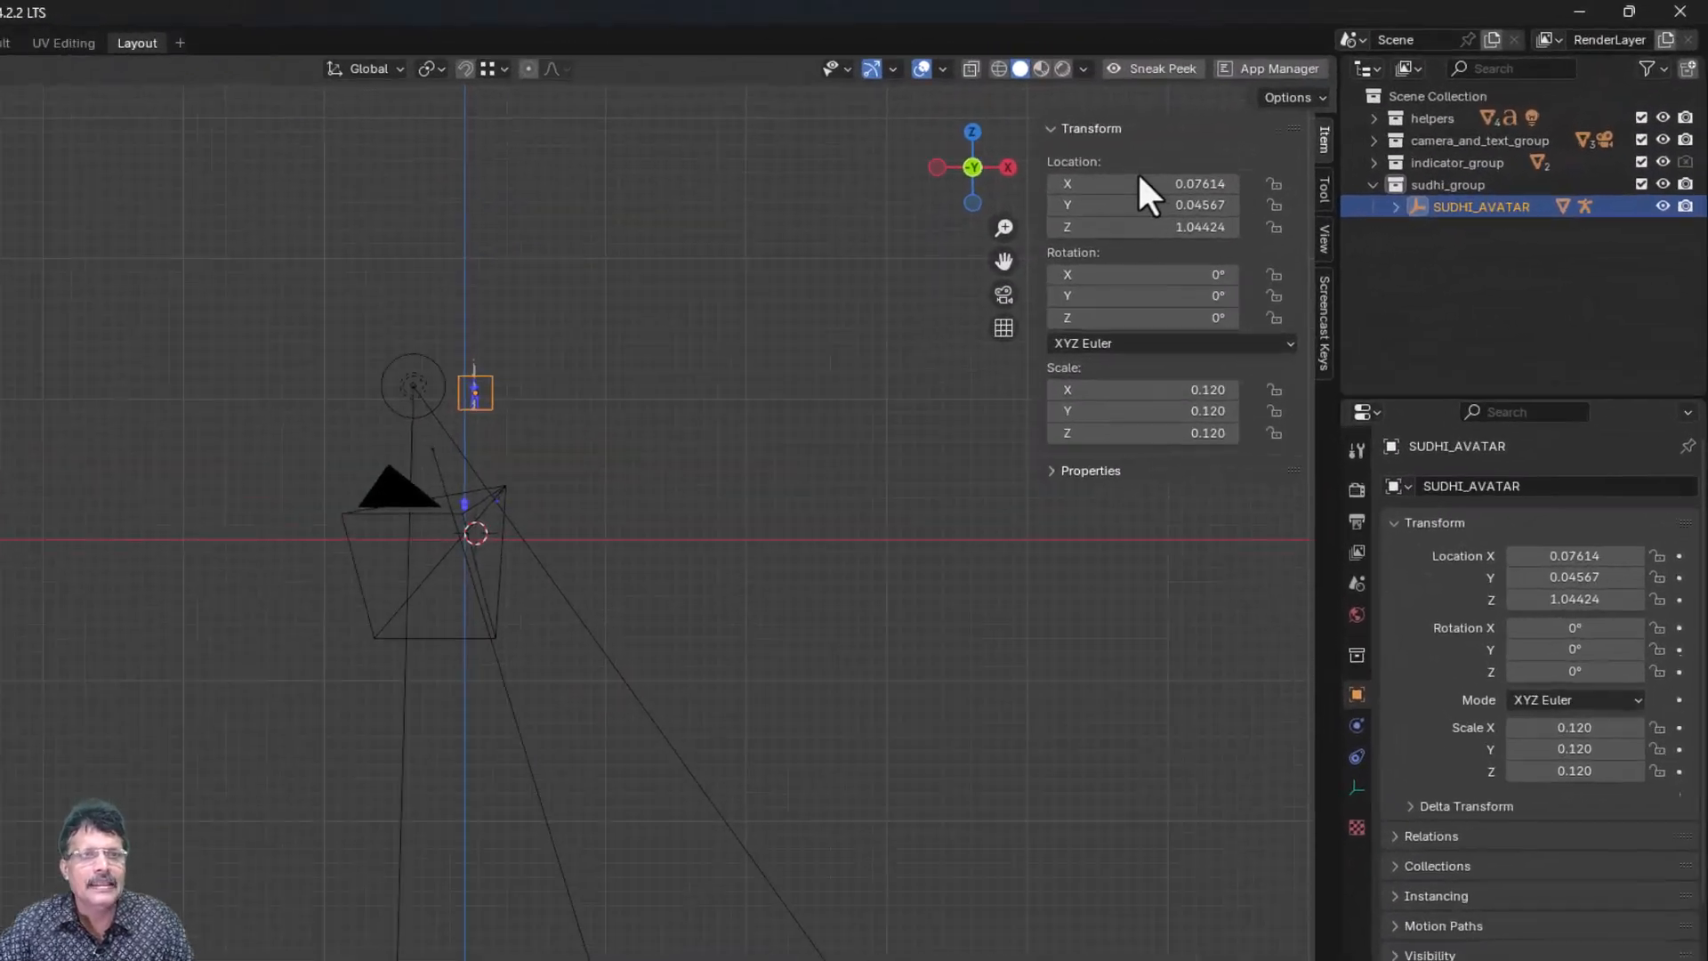
- Set the SUDHI_AVATAR empty's location to X 0, Y 0 and Z 0.12, then deselect it
left_click(1260, 147)
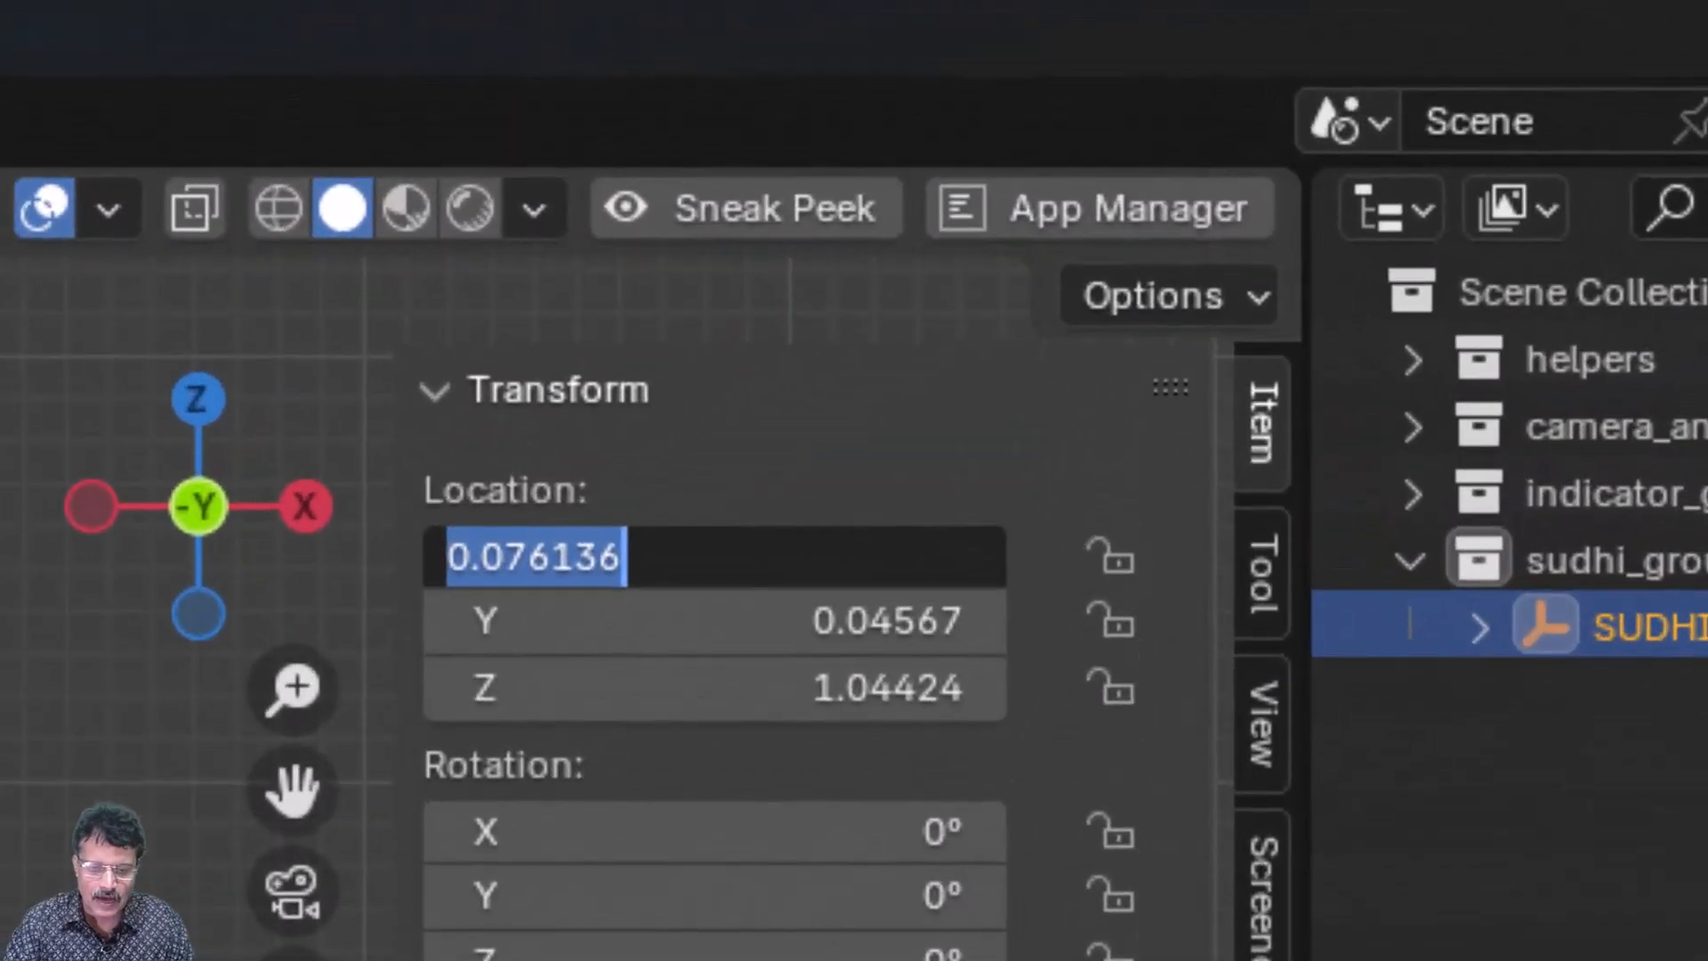
type("0")
key("Tab")
type("0")
key("Tab")
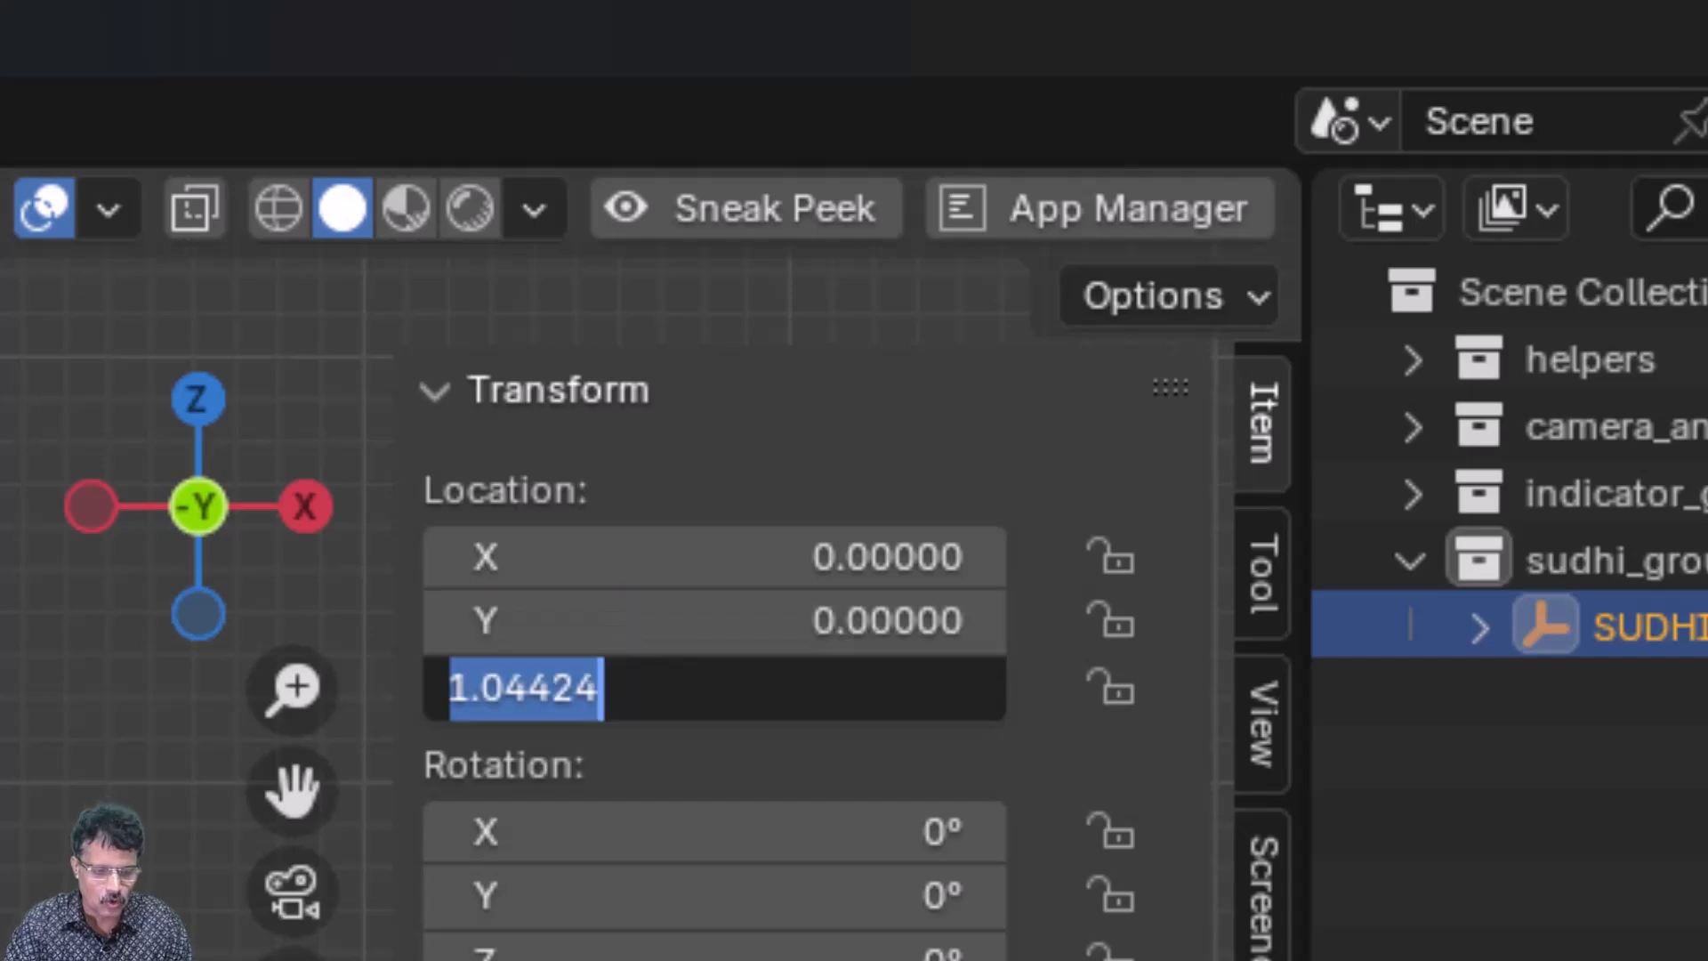
type(".12")
key("Return")
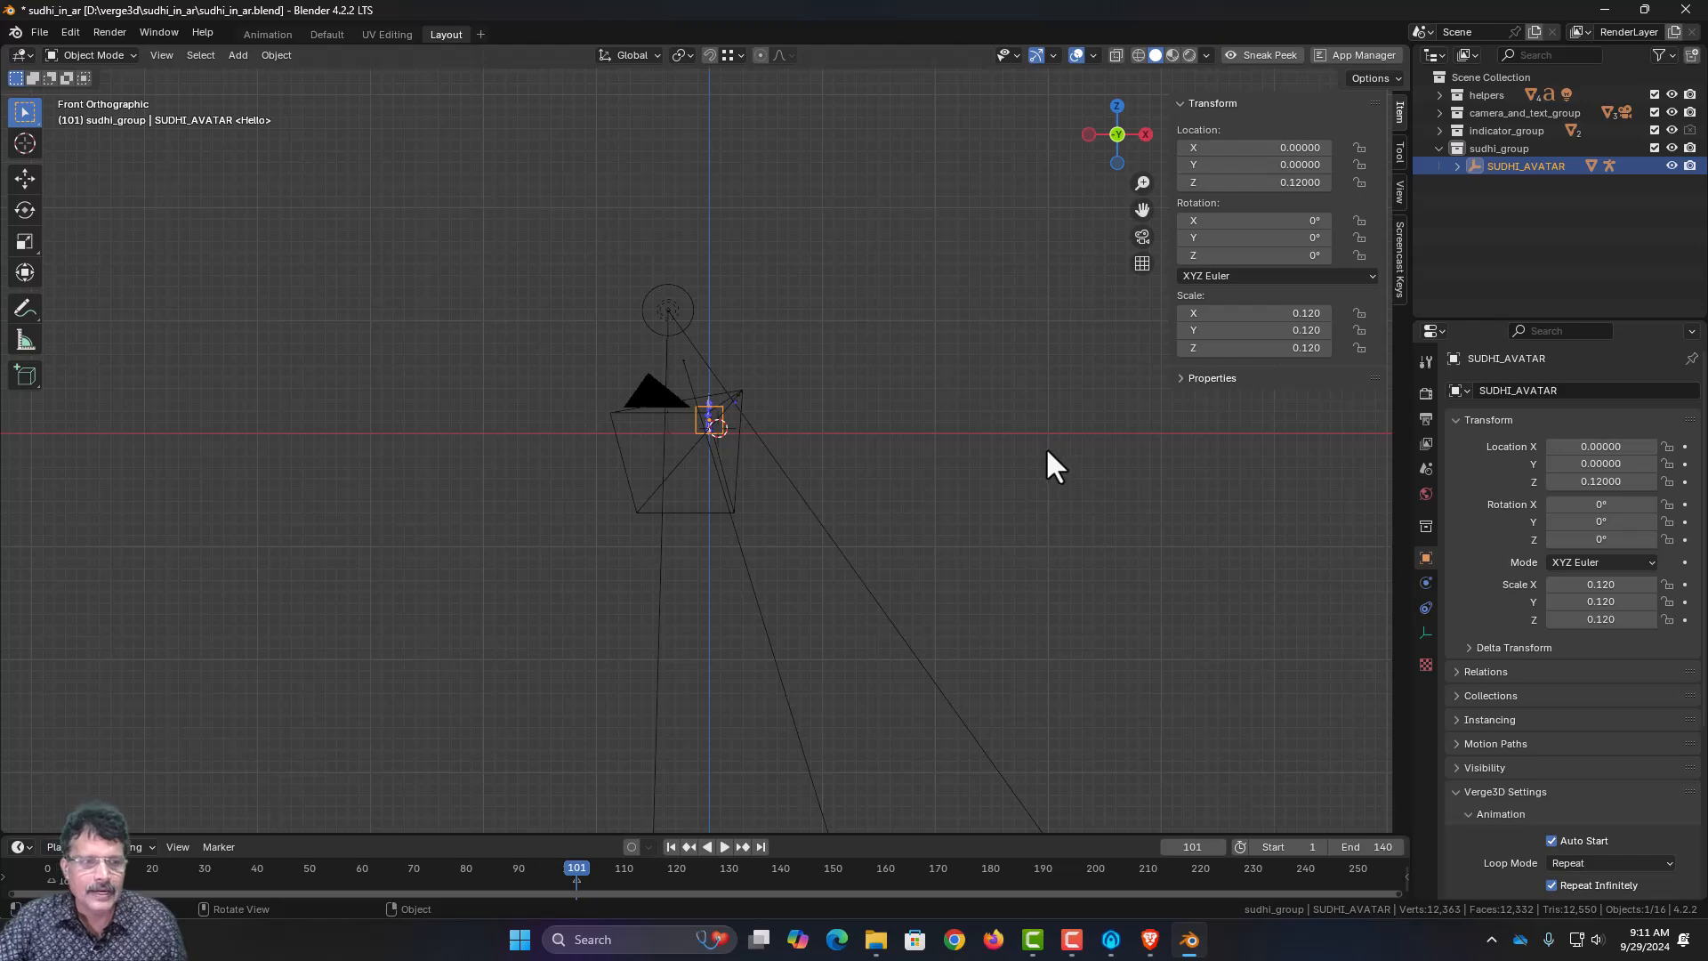
left_click(1047, 450)
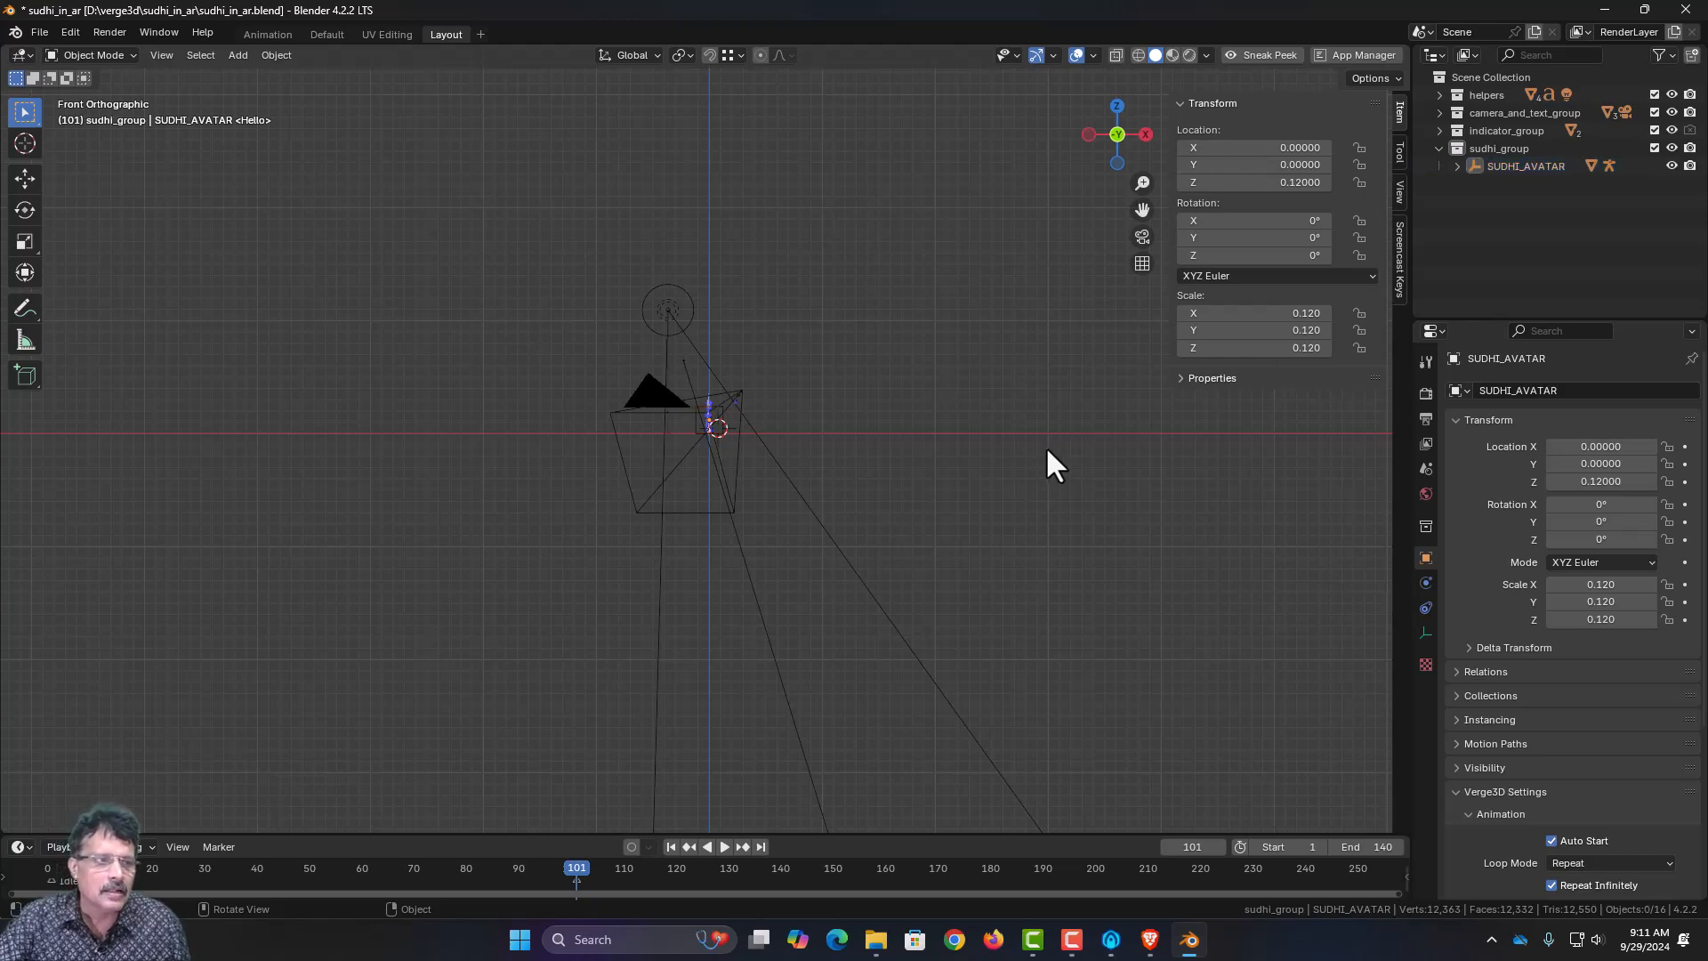
- In camera view, turn off the Face Orientation overlay and switch to Material Preview shading to show the avatar with its materials
key("KP_0")
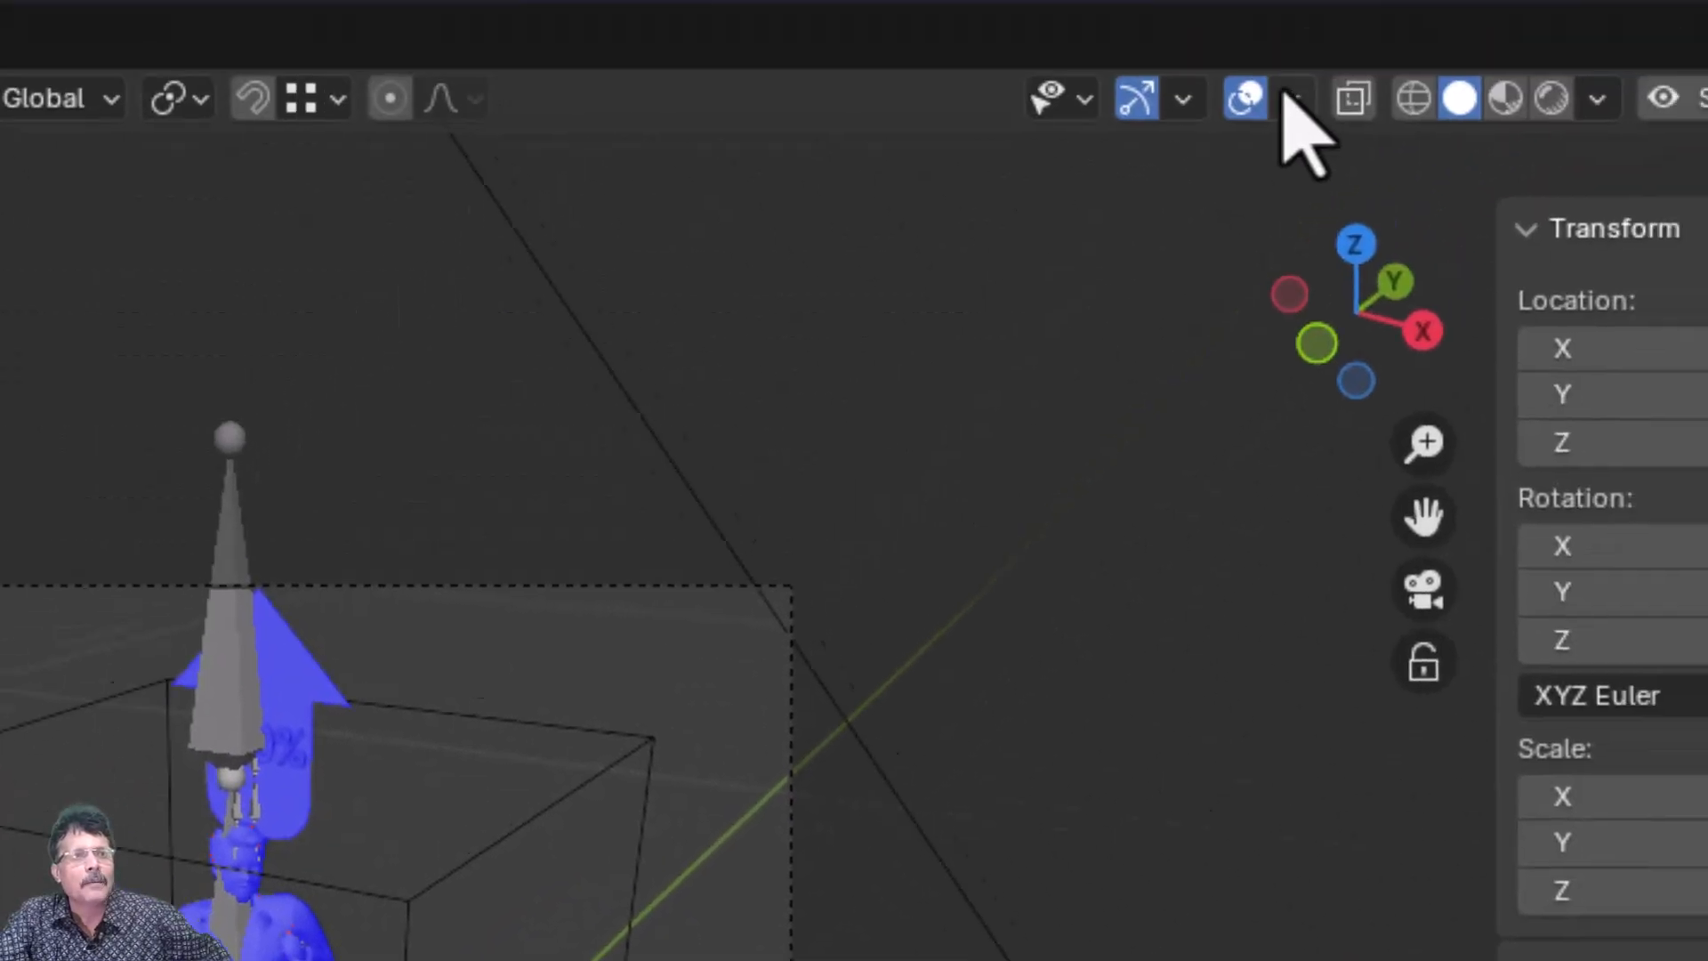
left_click(1290, 100)
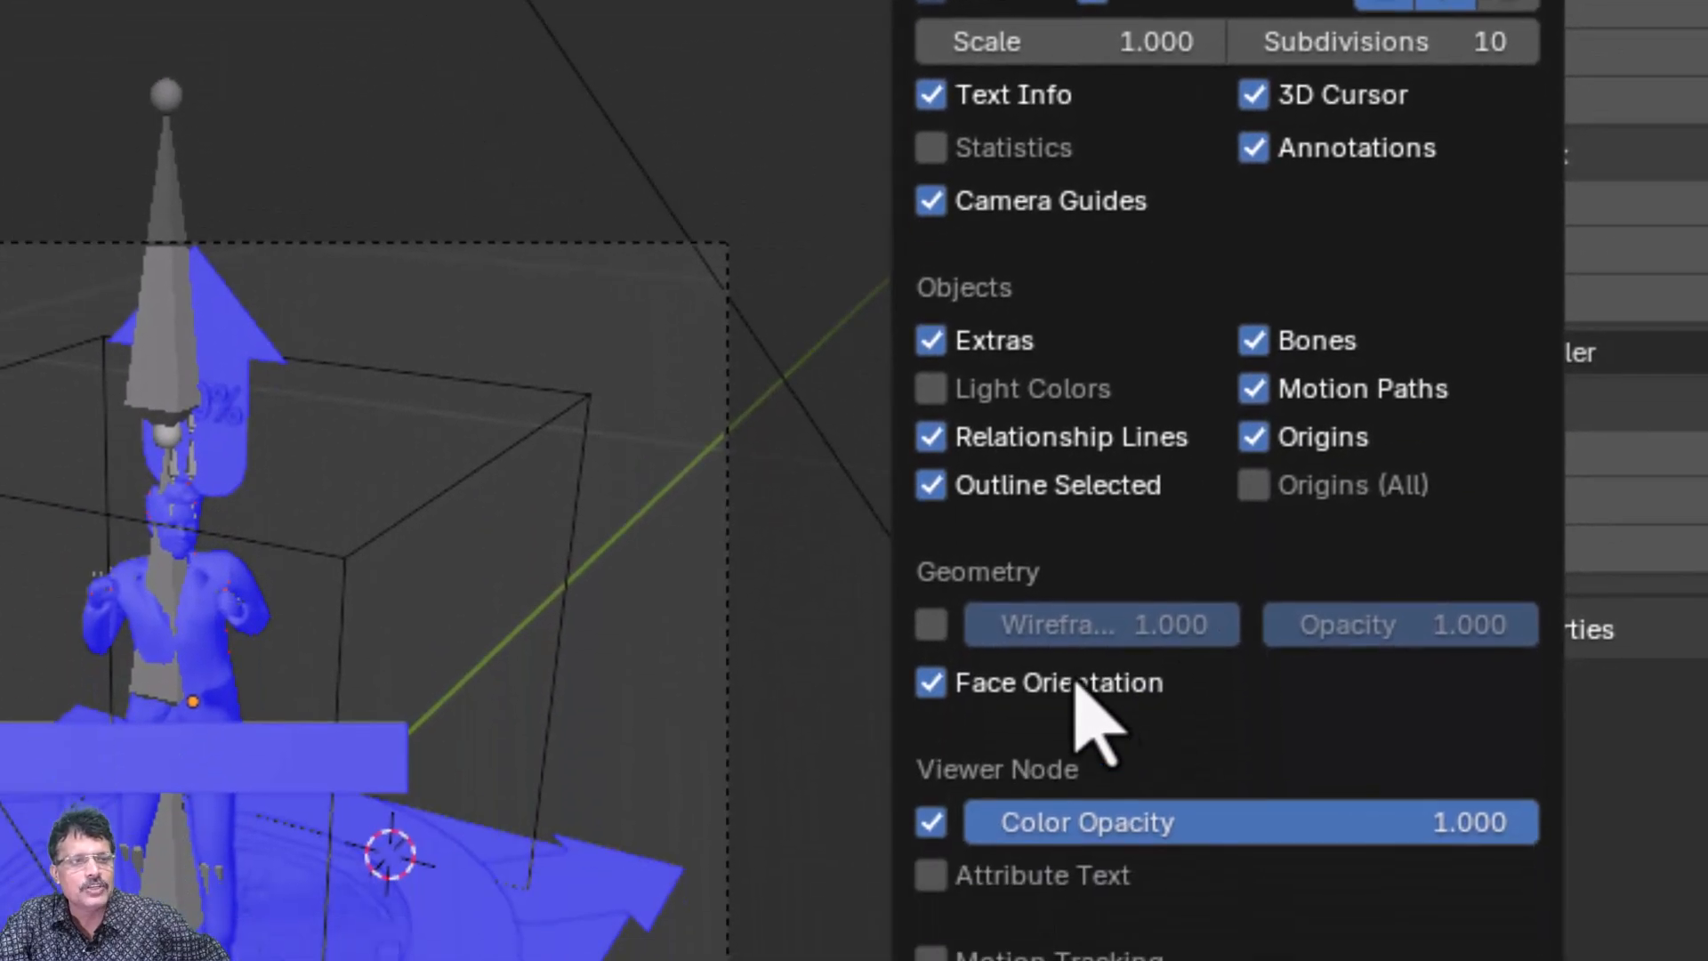
left_click(1079, 685)
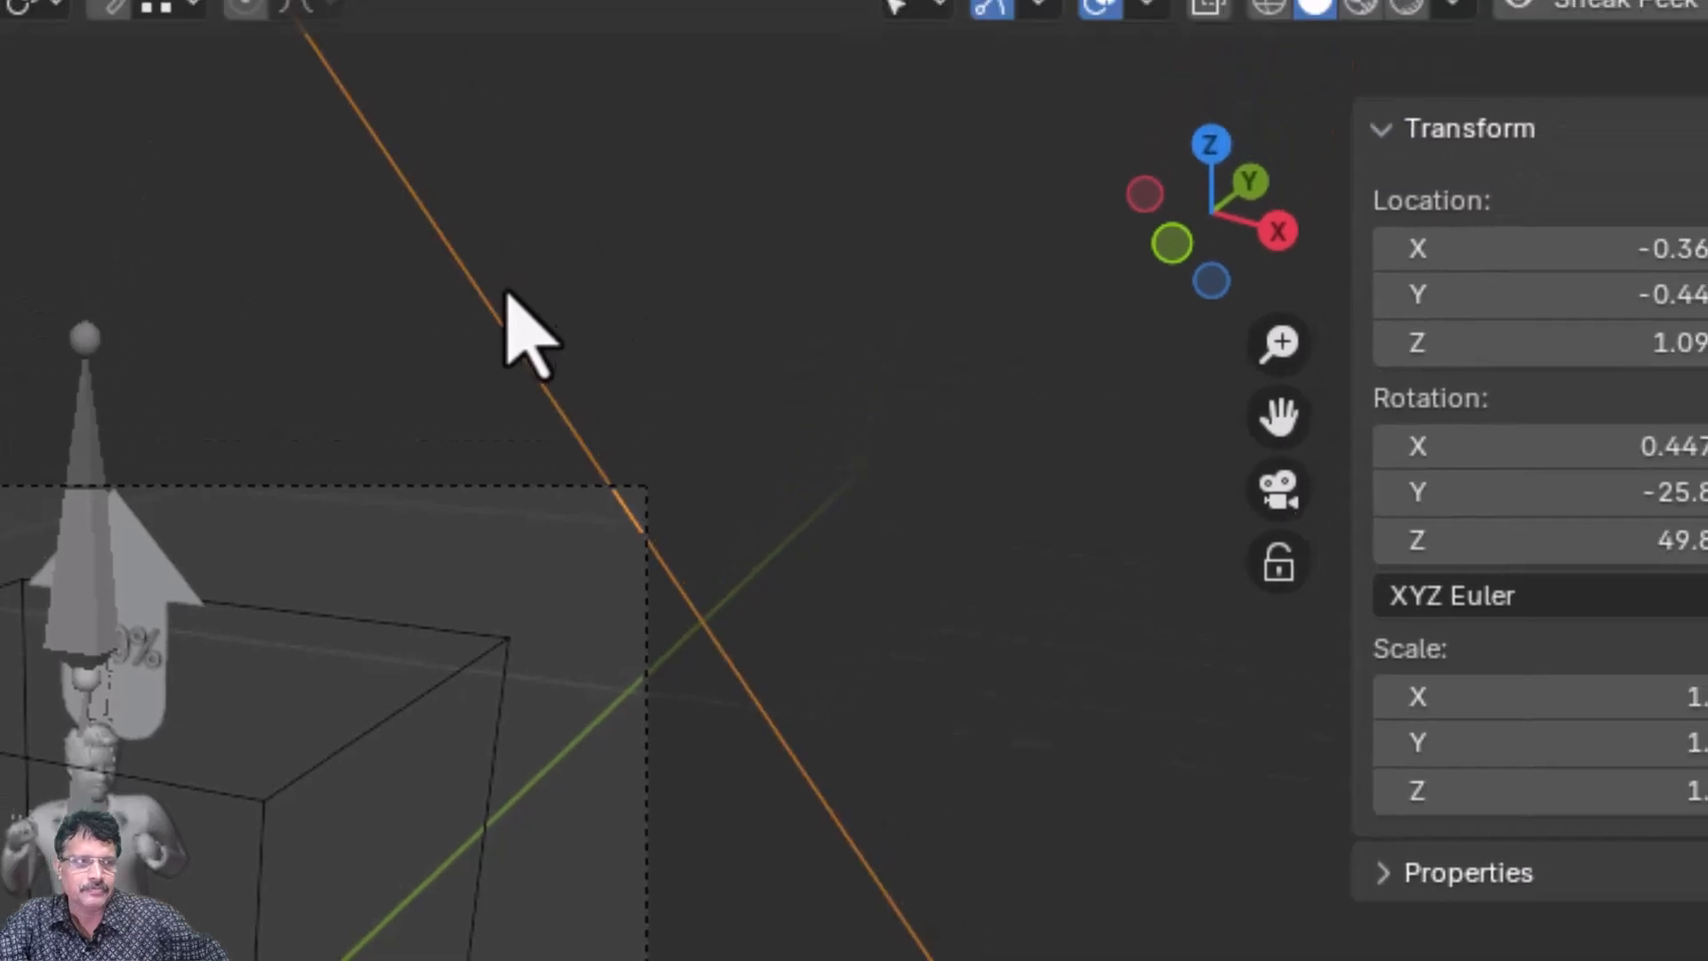
left_click(1356, 15)
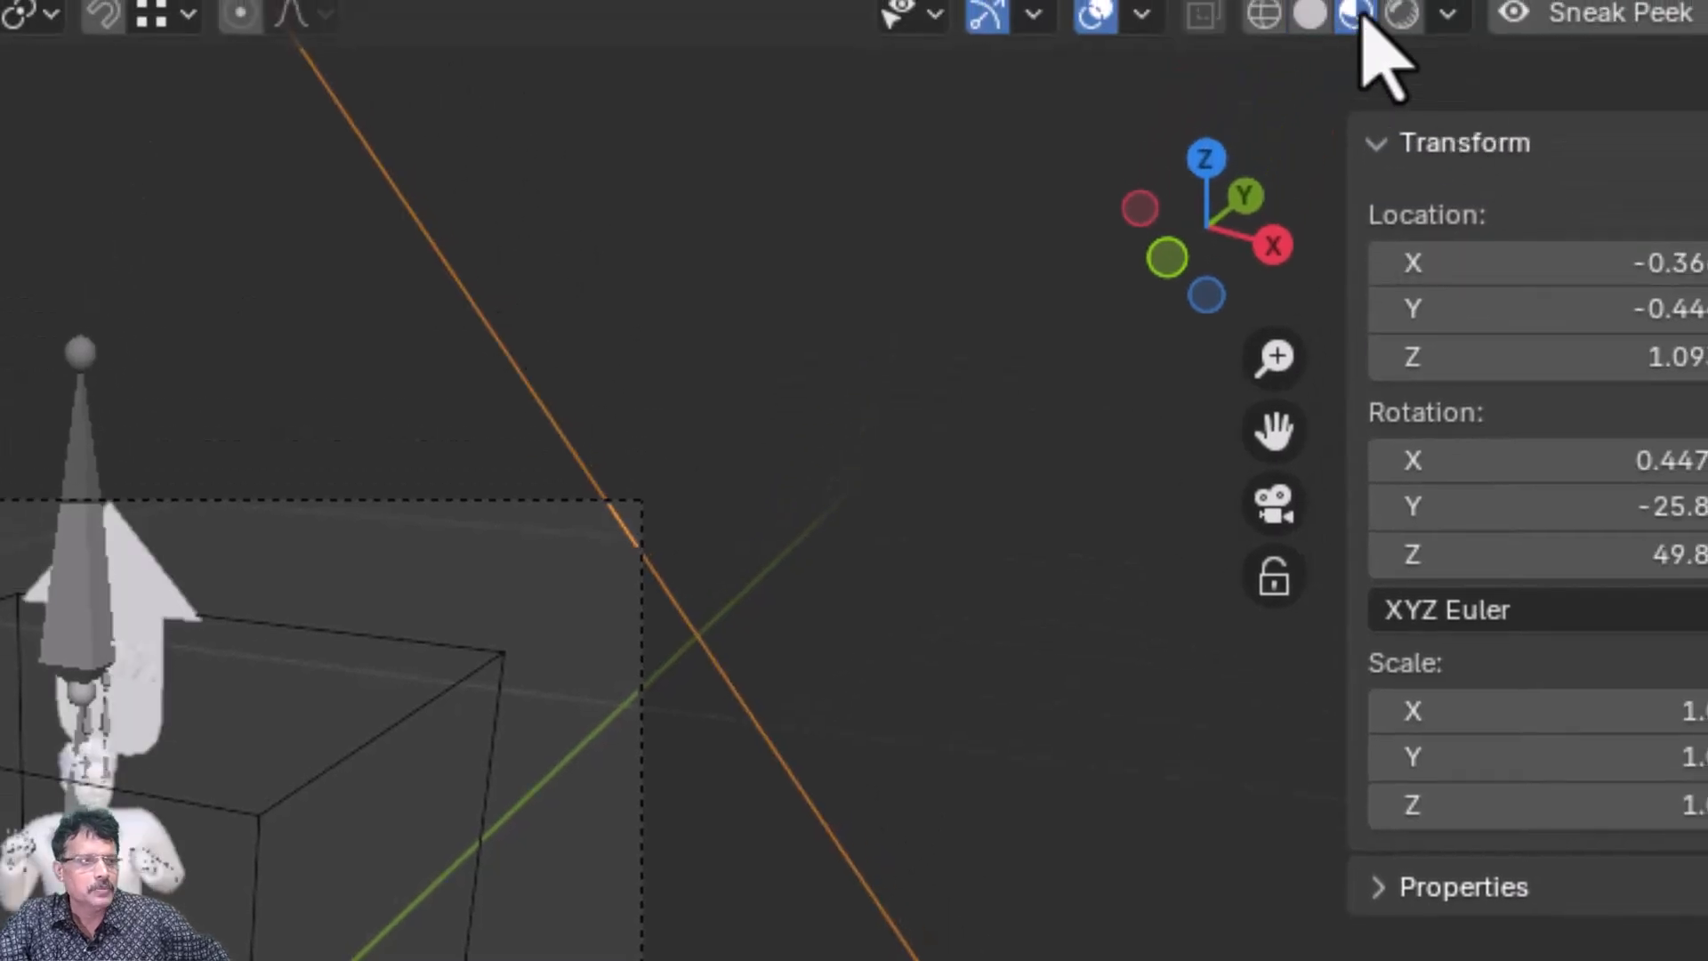
scroll(943, 694, "up", 4)
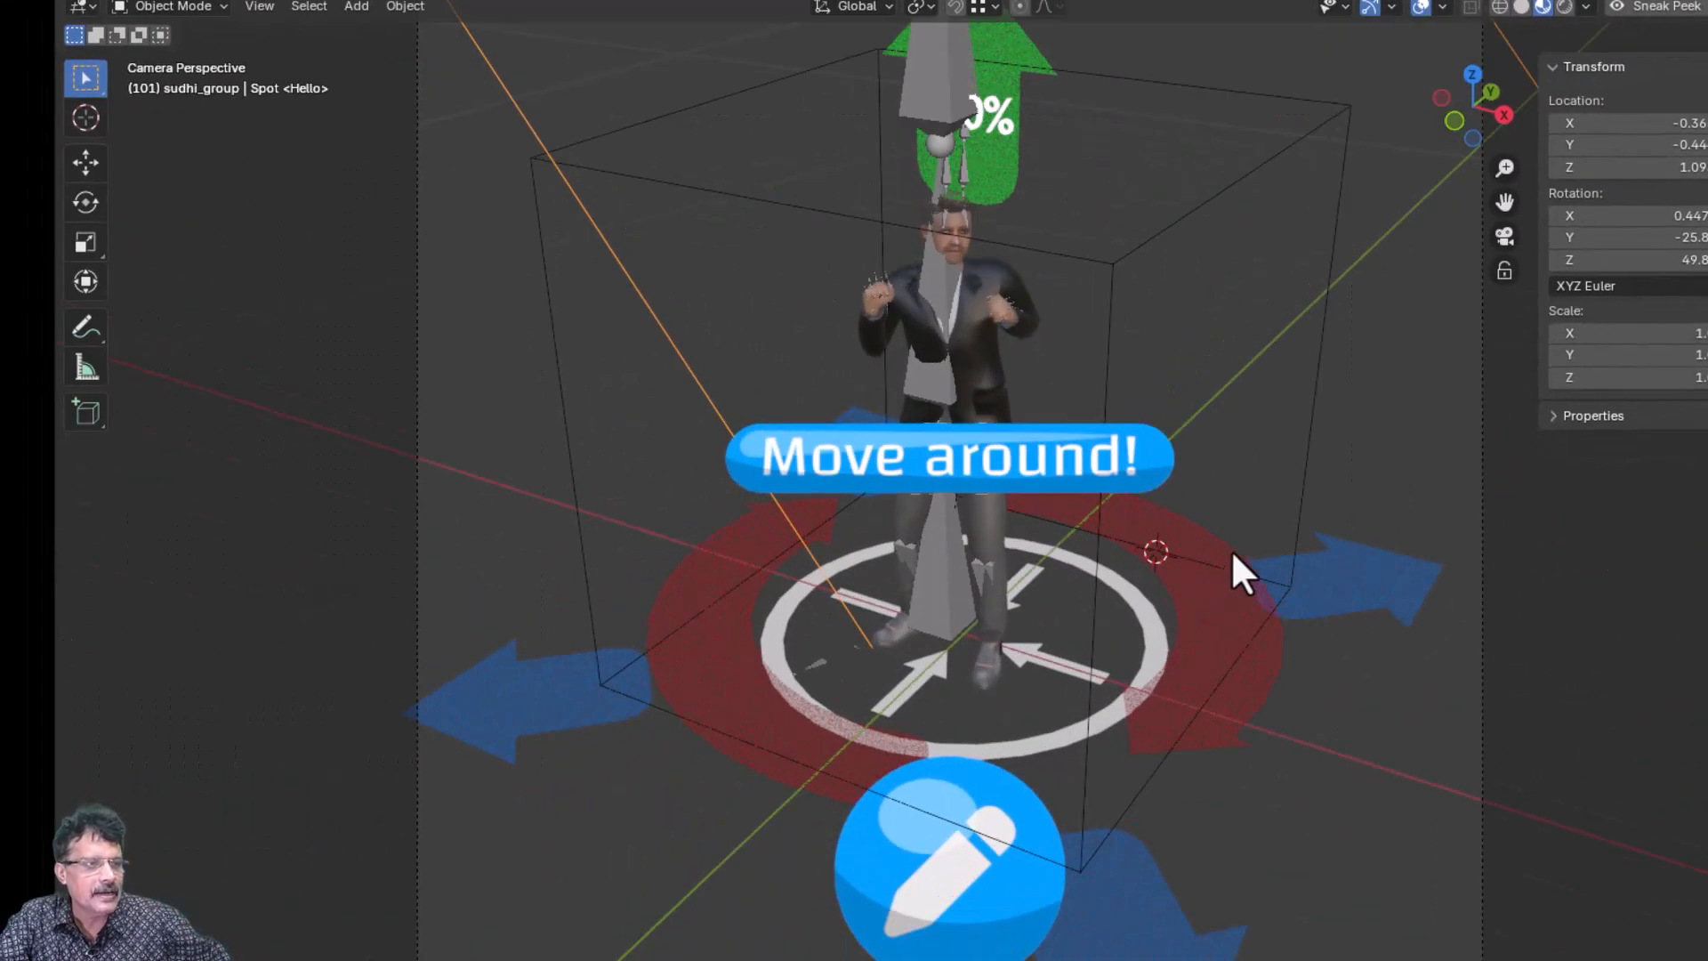
scroll(1233, 554, "down", 1)
middle_click_drag(1272, 620, 1246, 670)
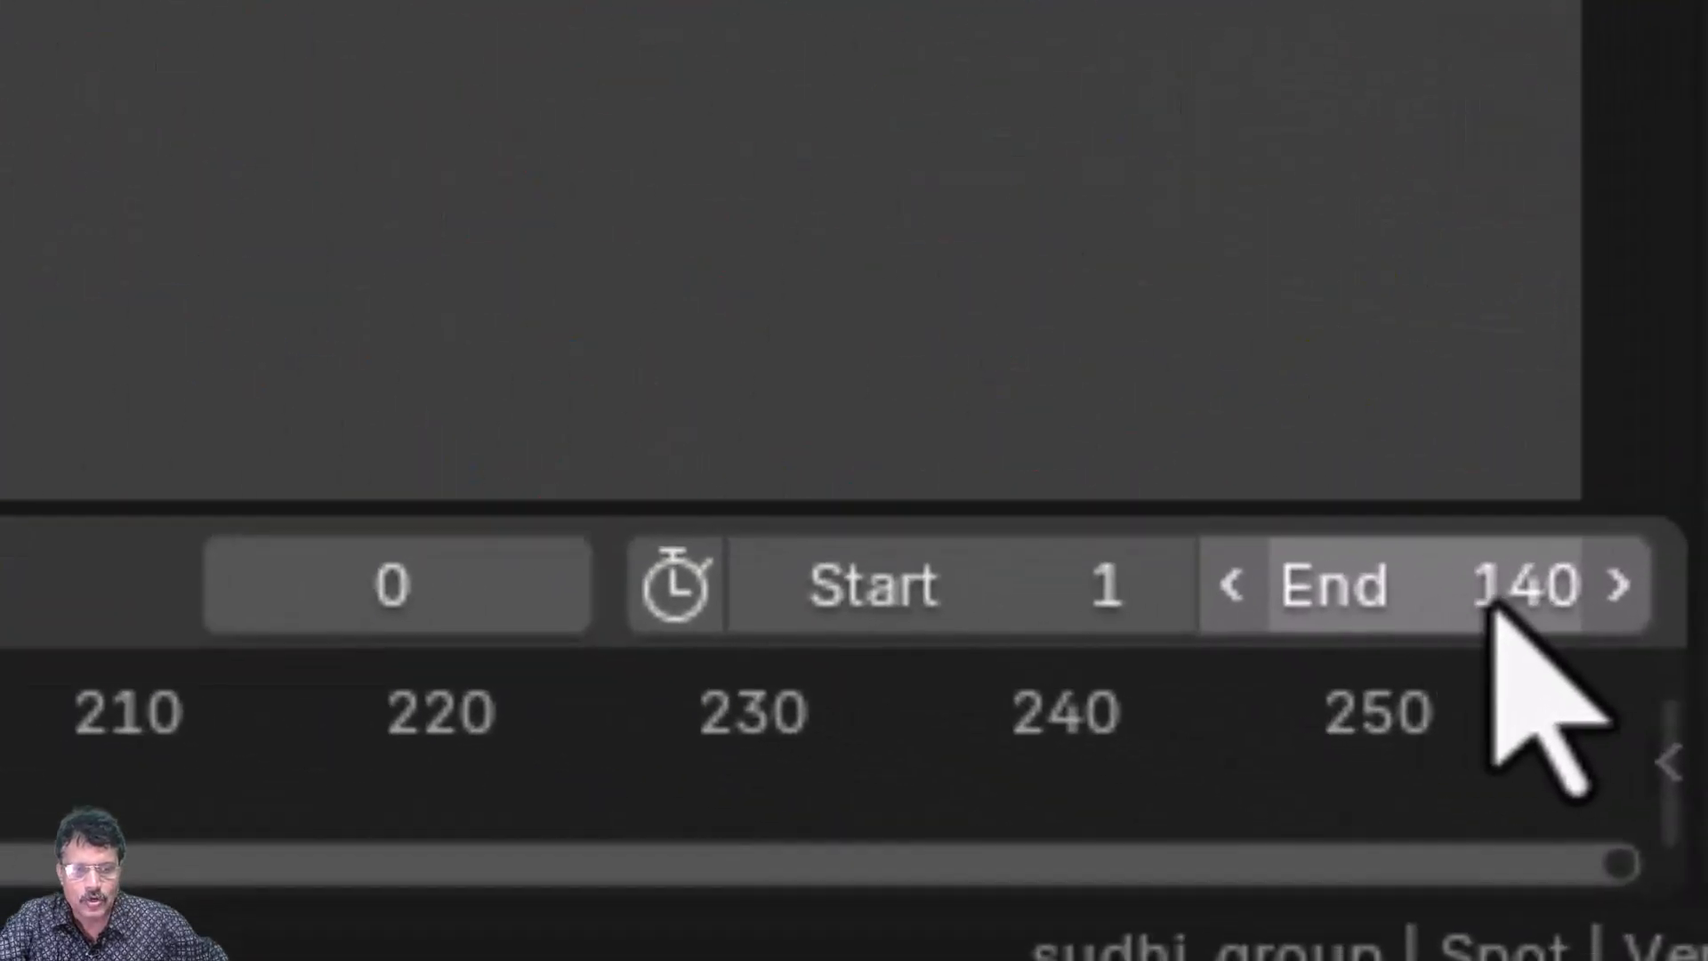
- Set the timeline's end frame to 275 and play the avatar's animation, stopping it near the end
left_click(1492, 605)
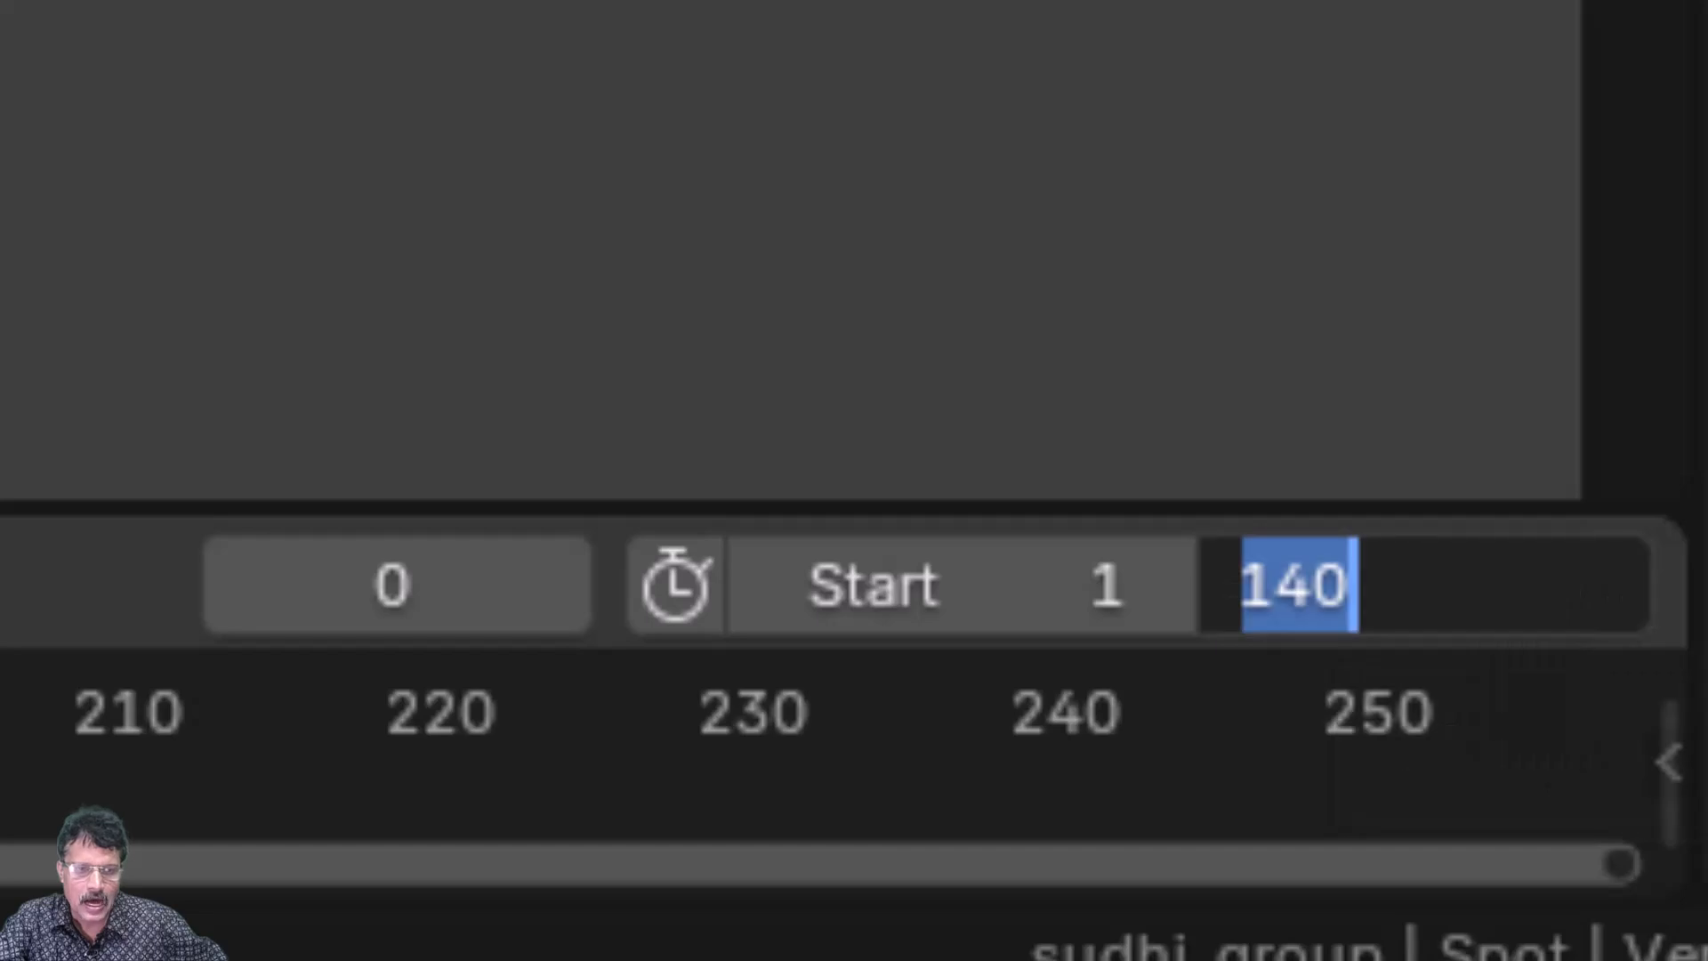
type("275")
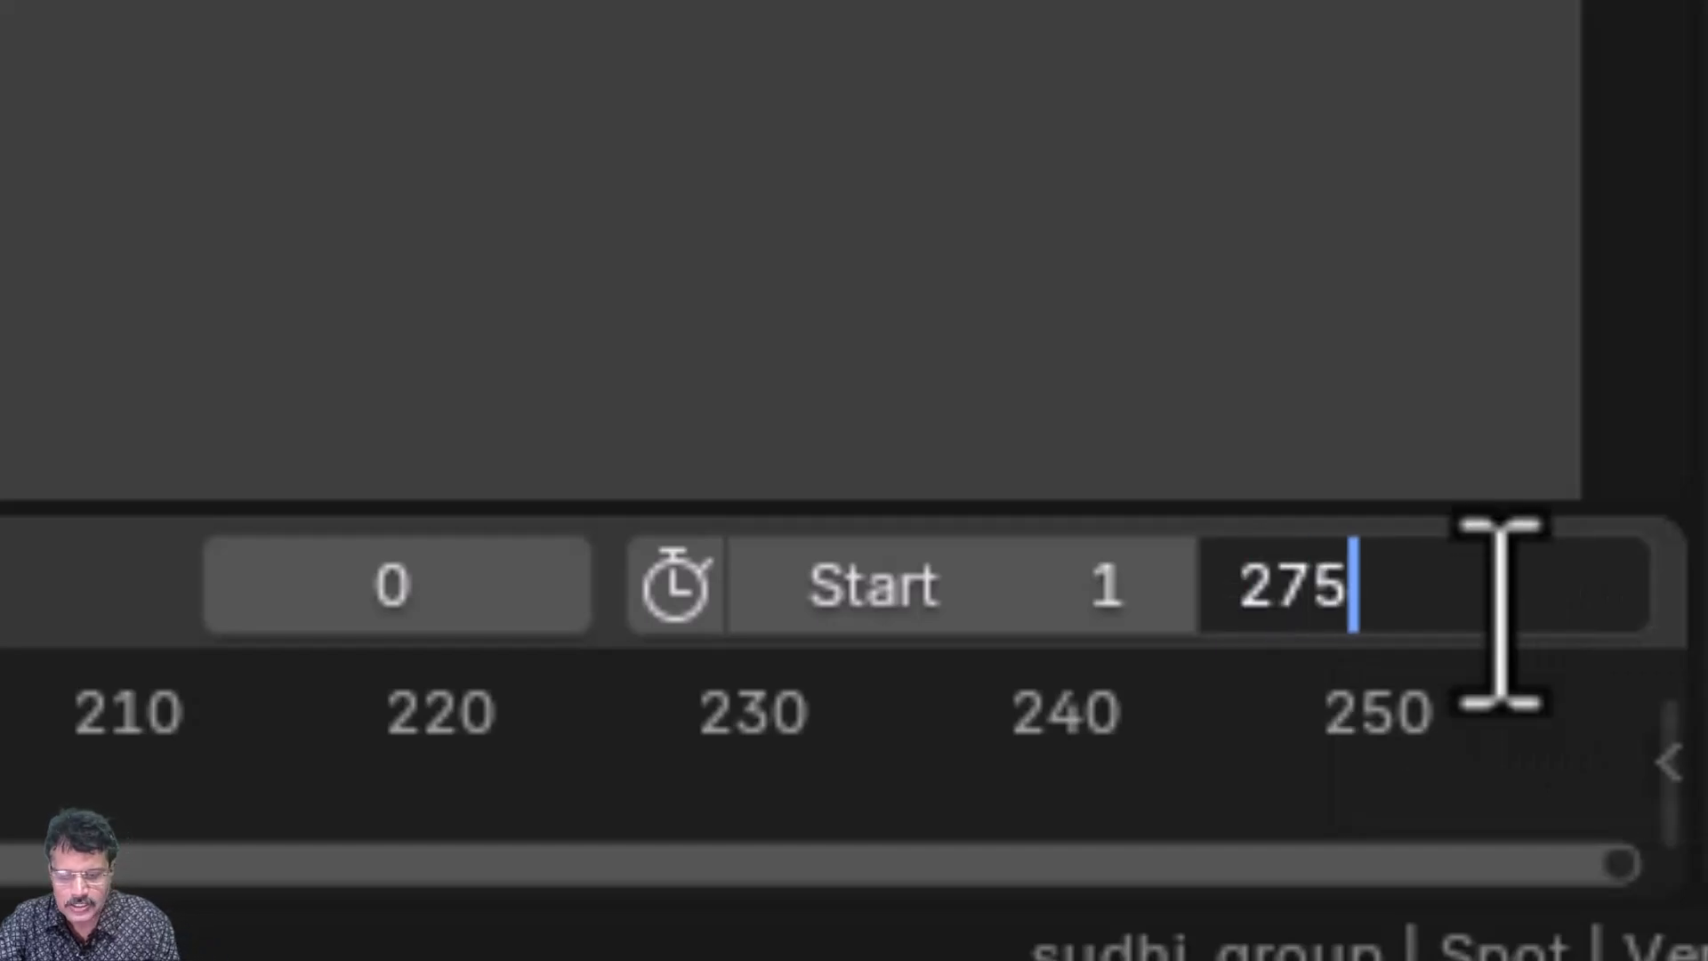
key("Return")
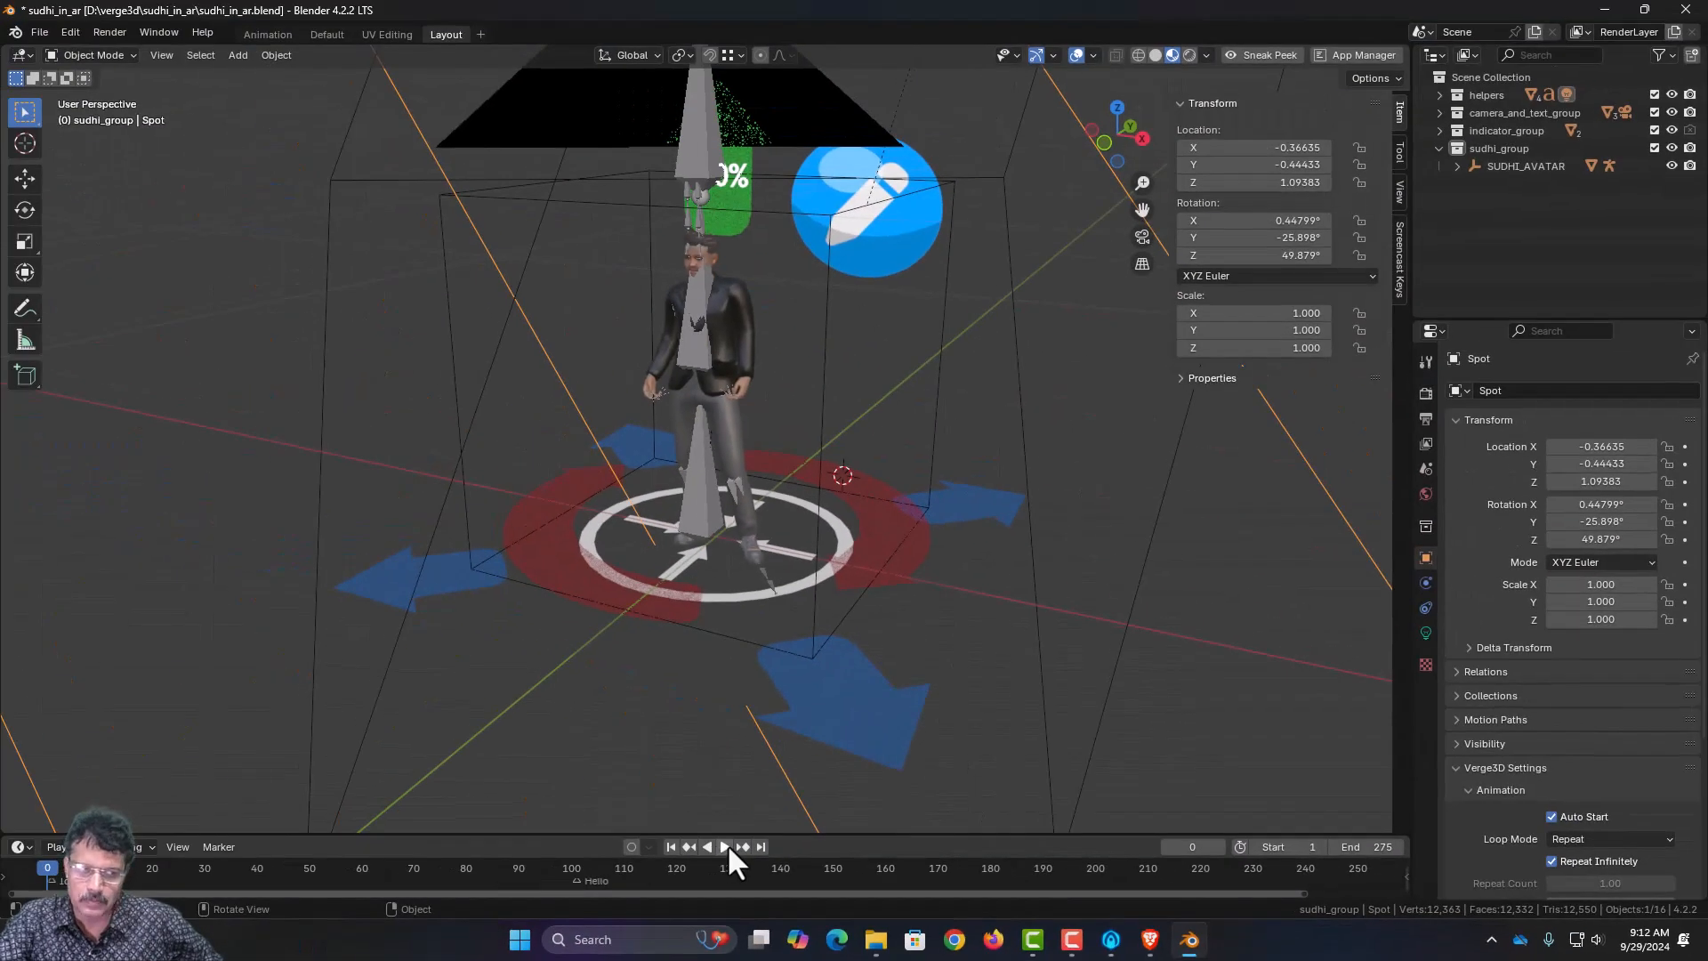
left_click(726, 846)
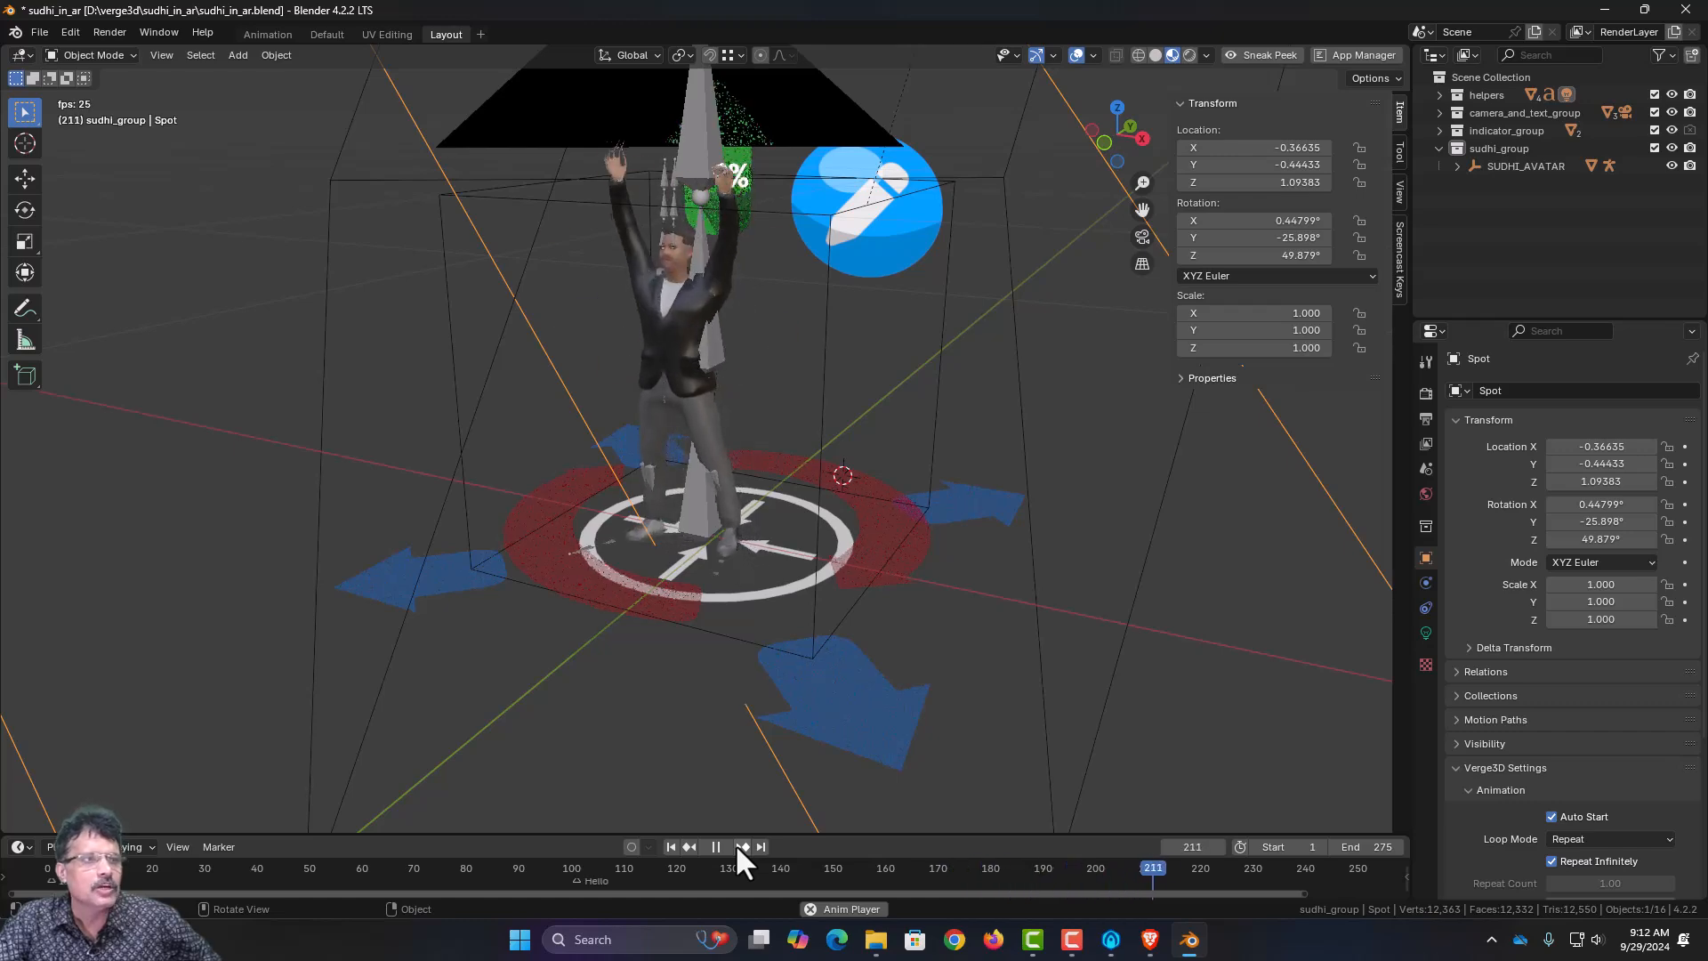
left_click(712, 851)
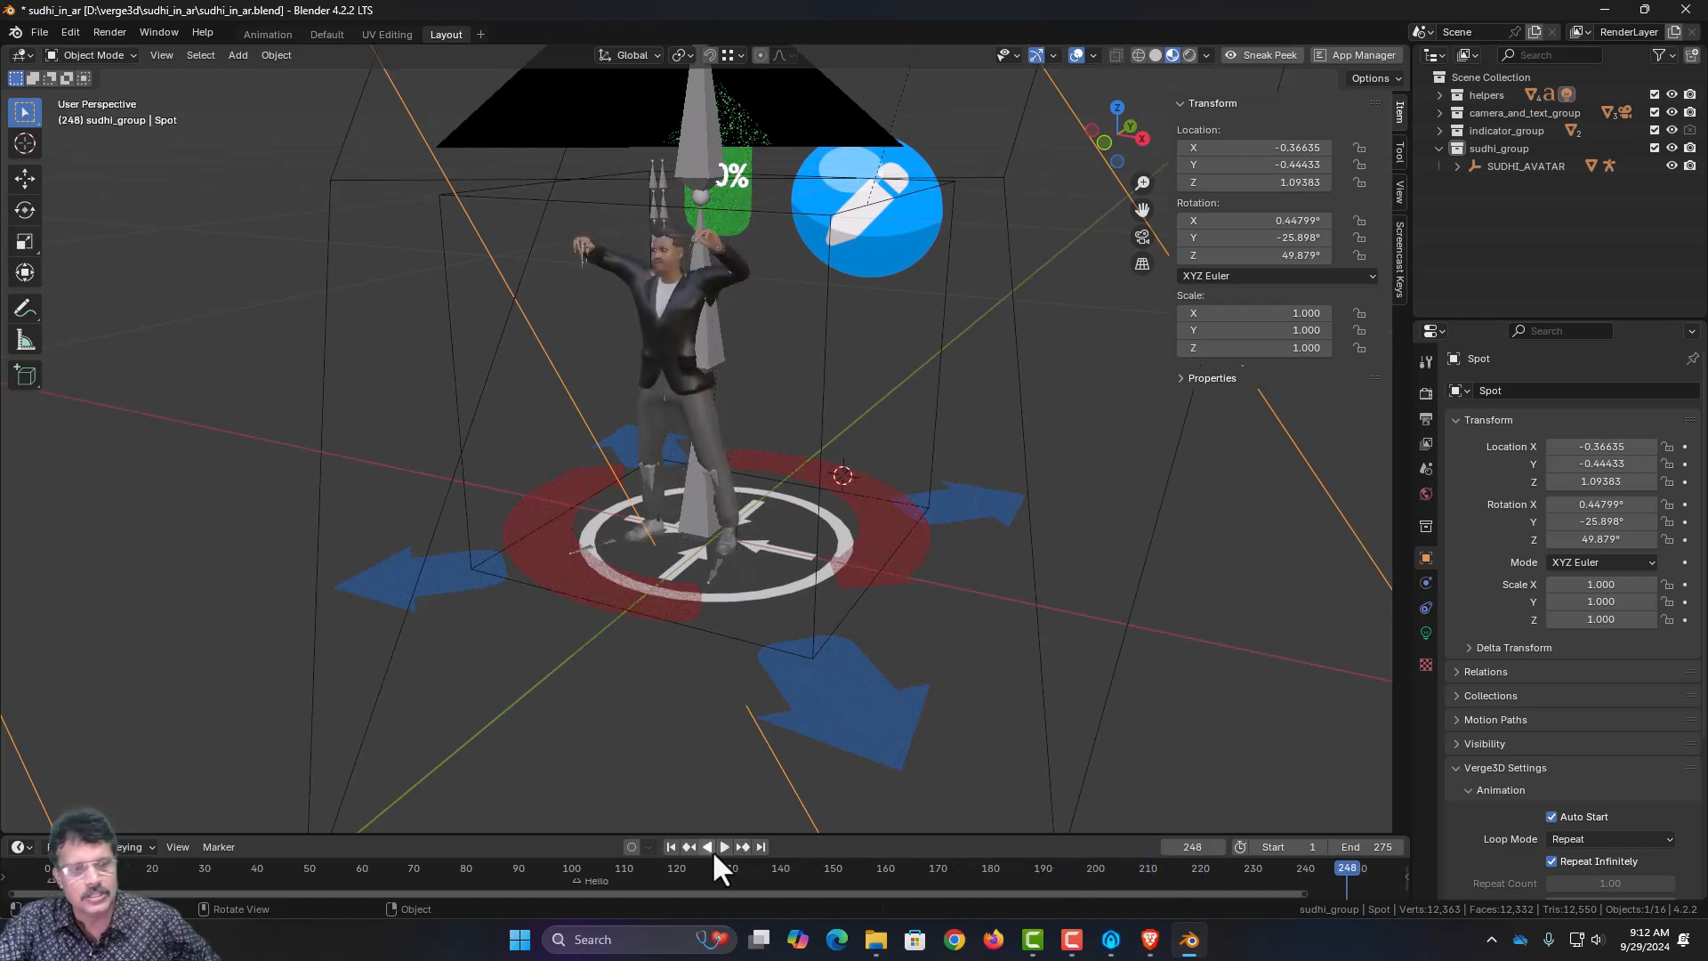
key("ctrl+space")
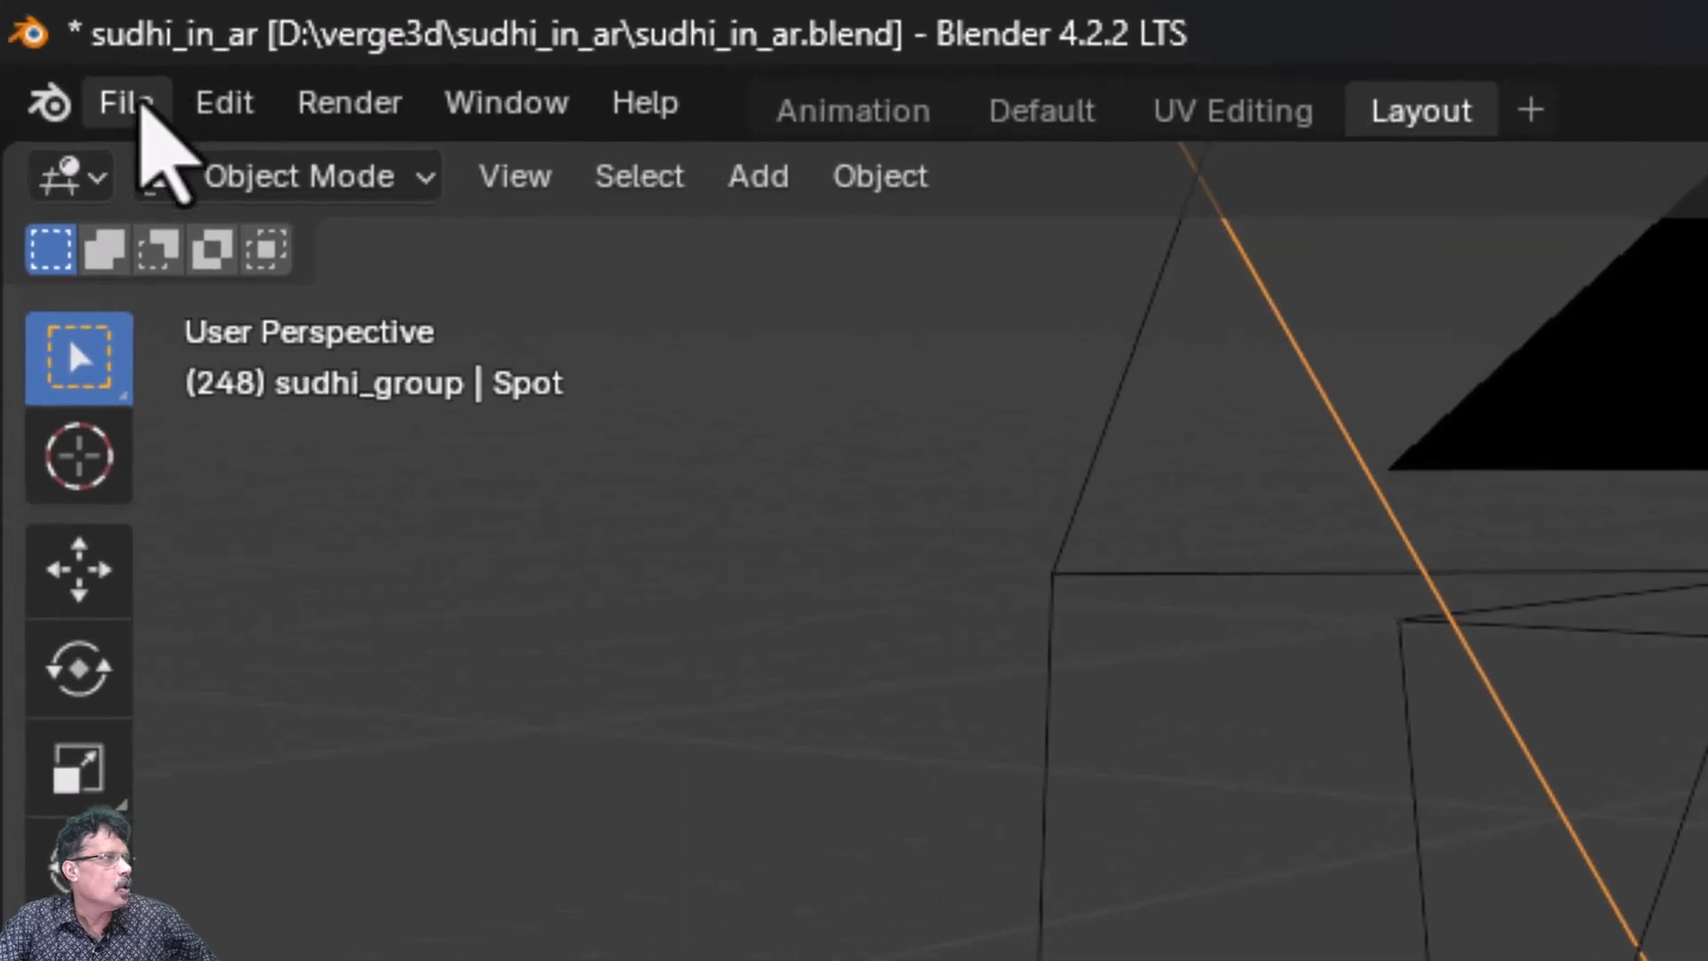
- Save the blend file and export the scene as Verge3D glTF, overwriting sudhi_in_ar.gltf in D:\verge3d\sudhi_in_ar
left_click(106, 90)
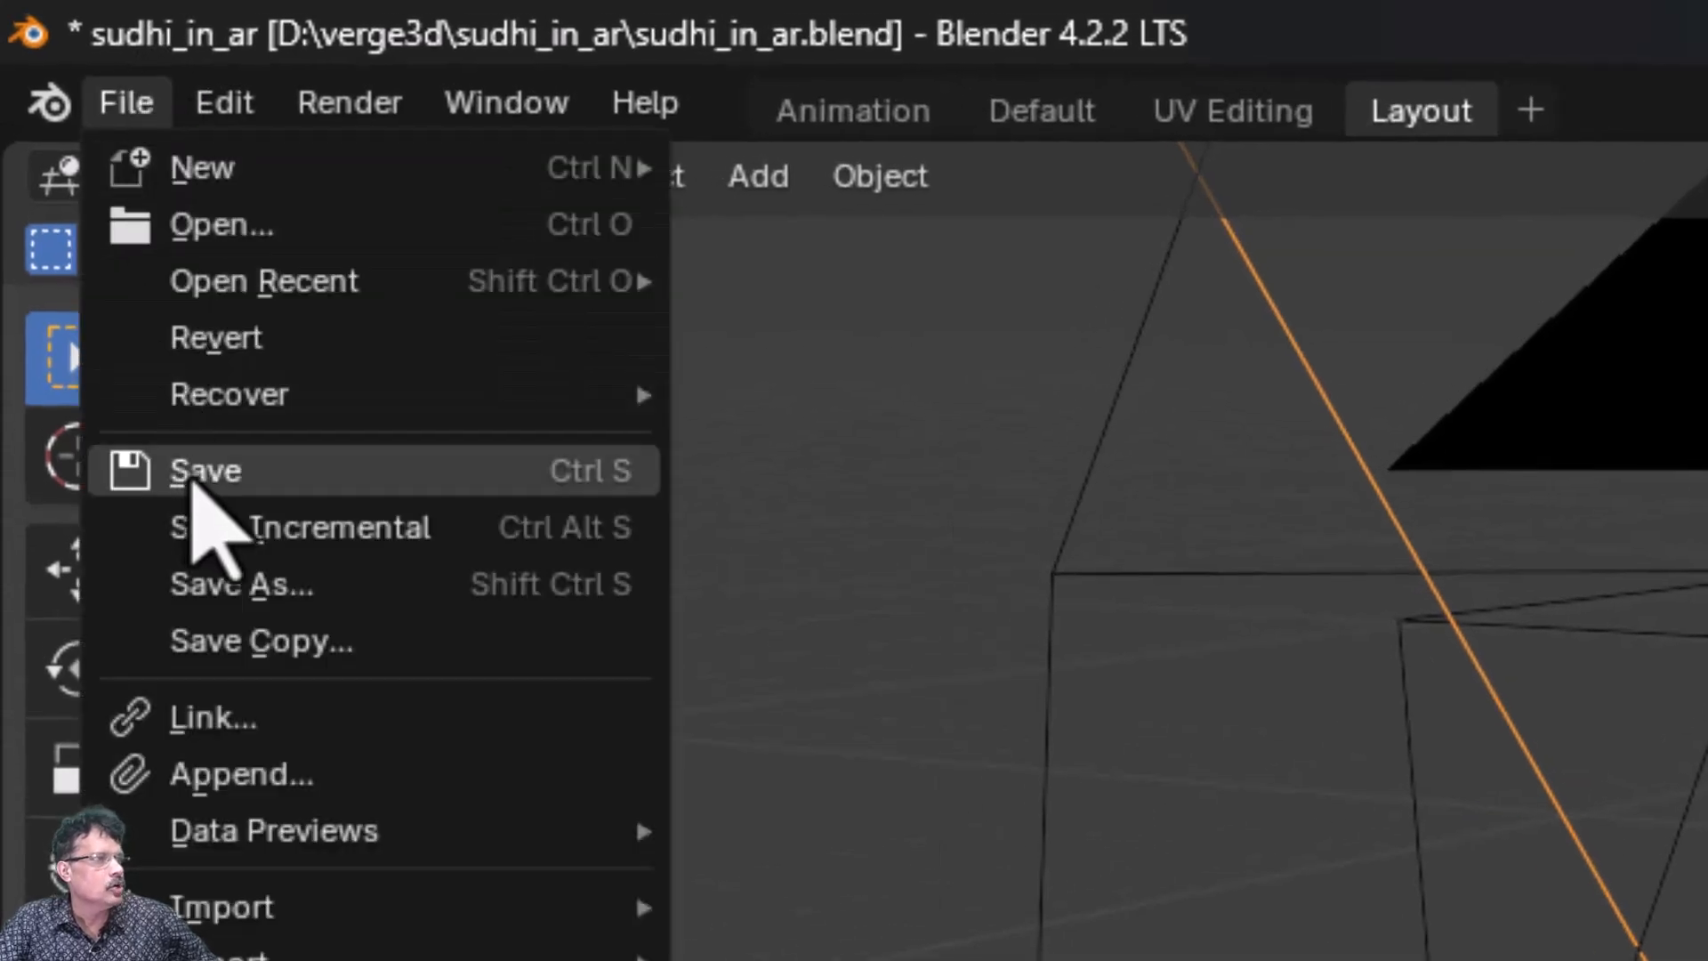
left_click(188, 476)
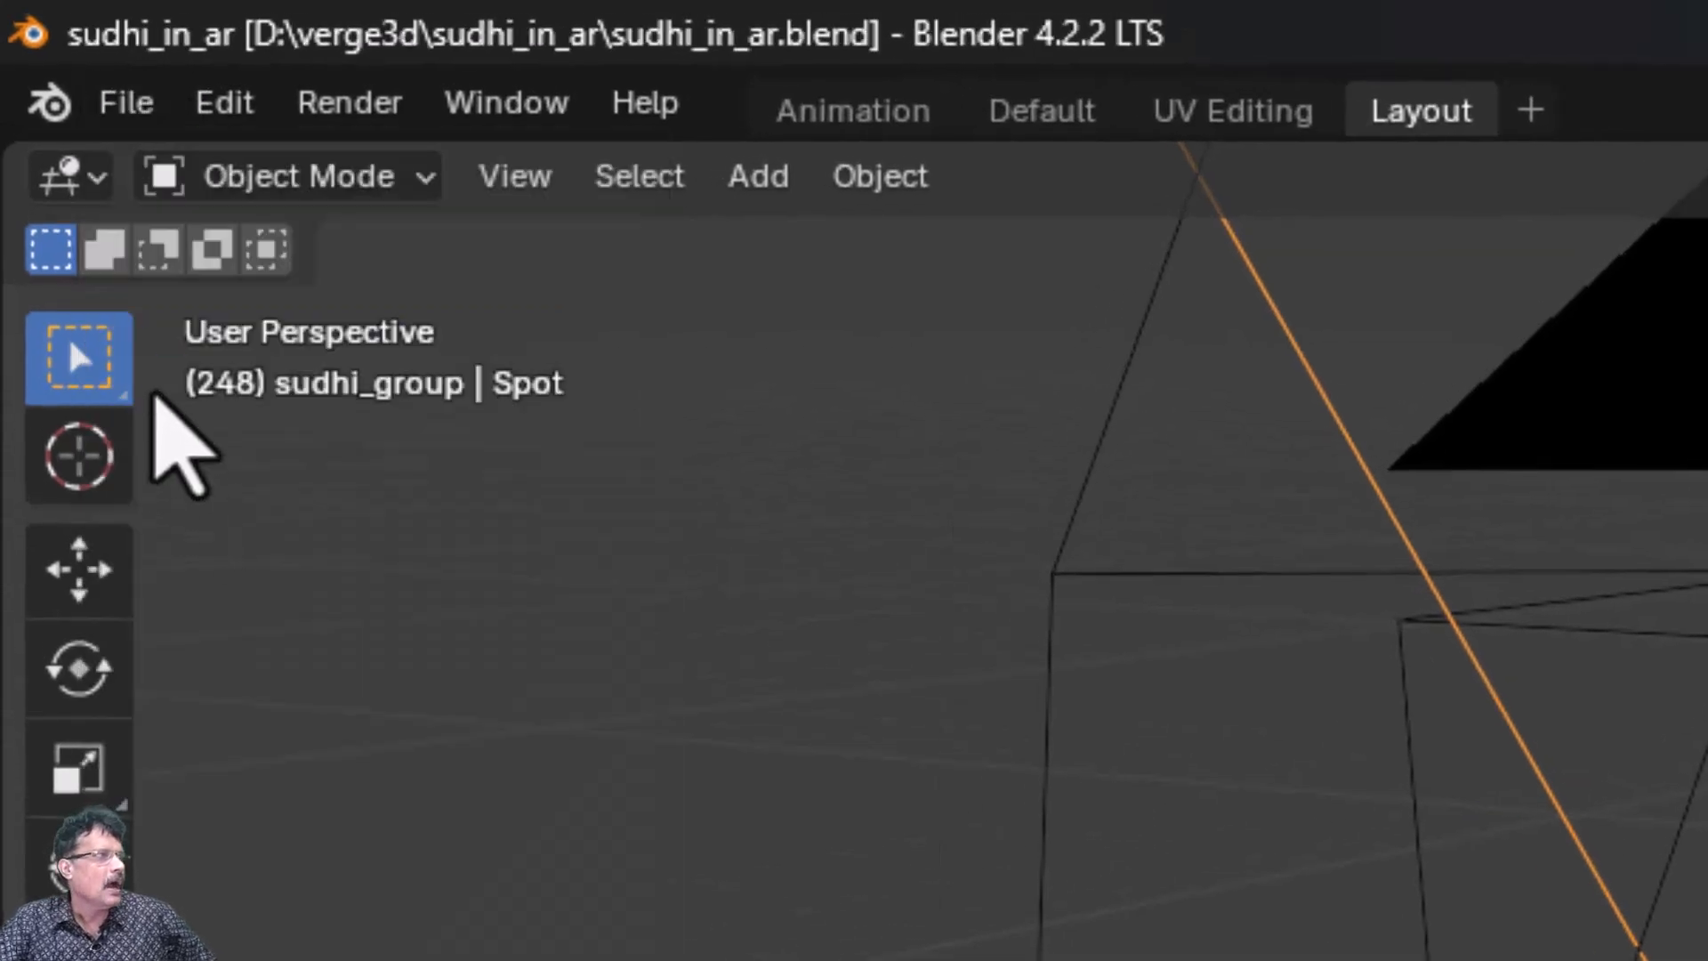
left_click(116, 112)
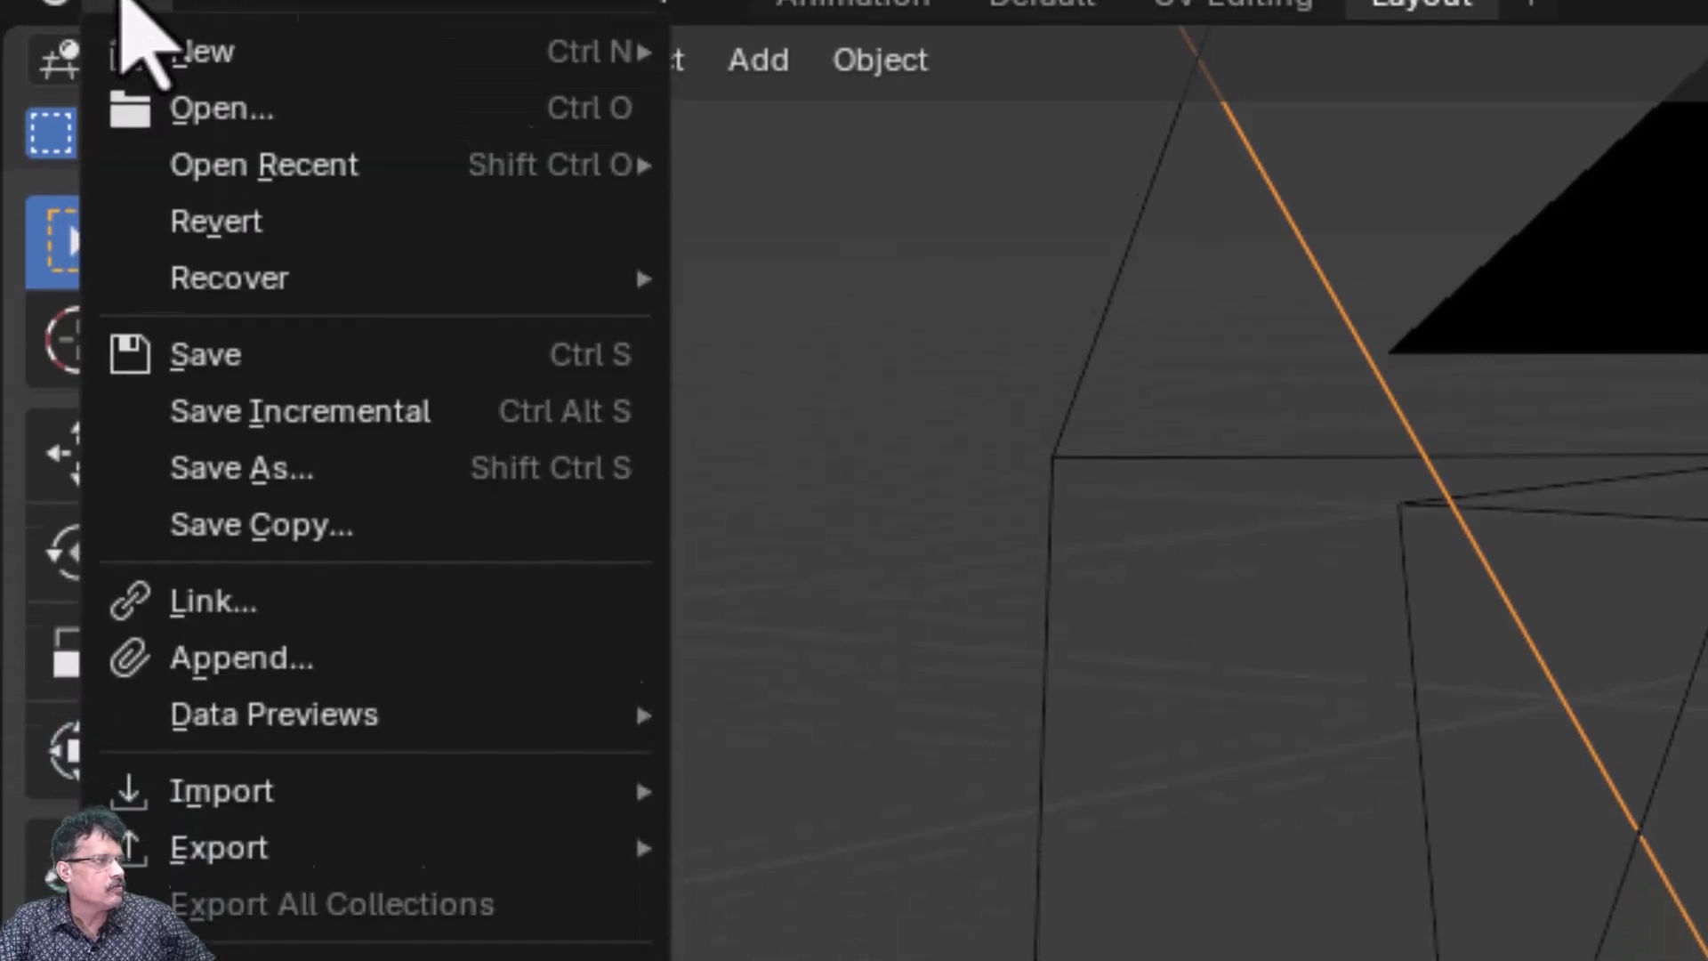
mouse_move(189, 322)
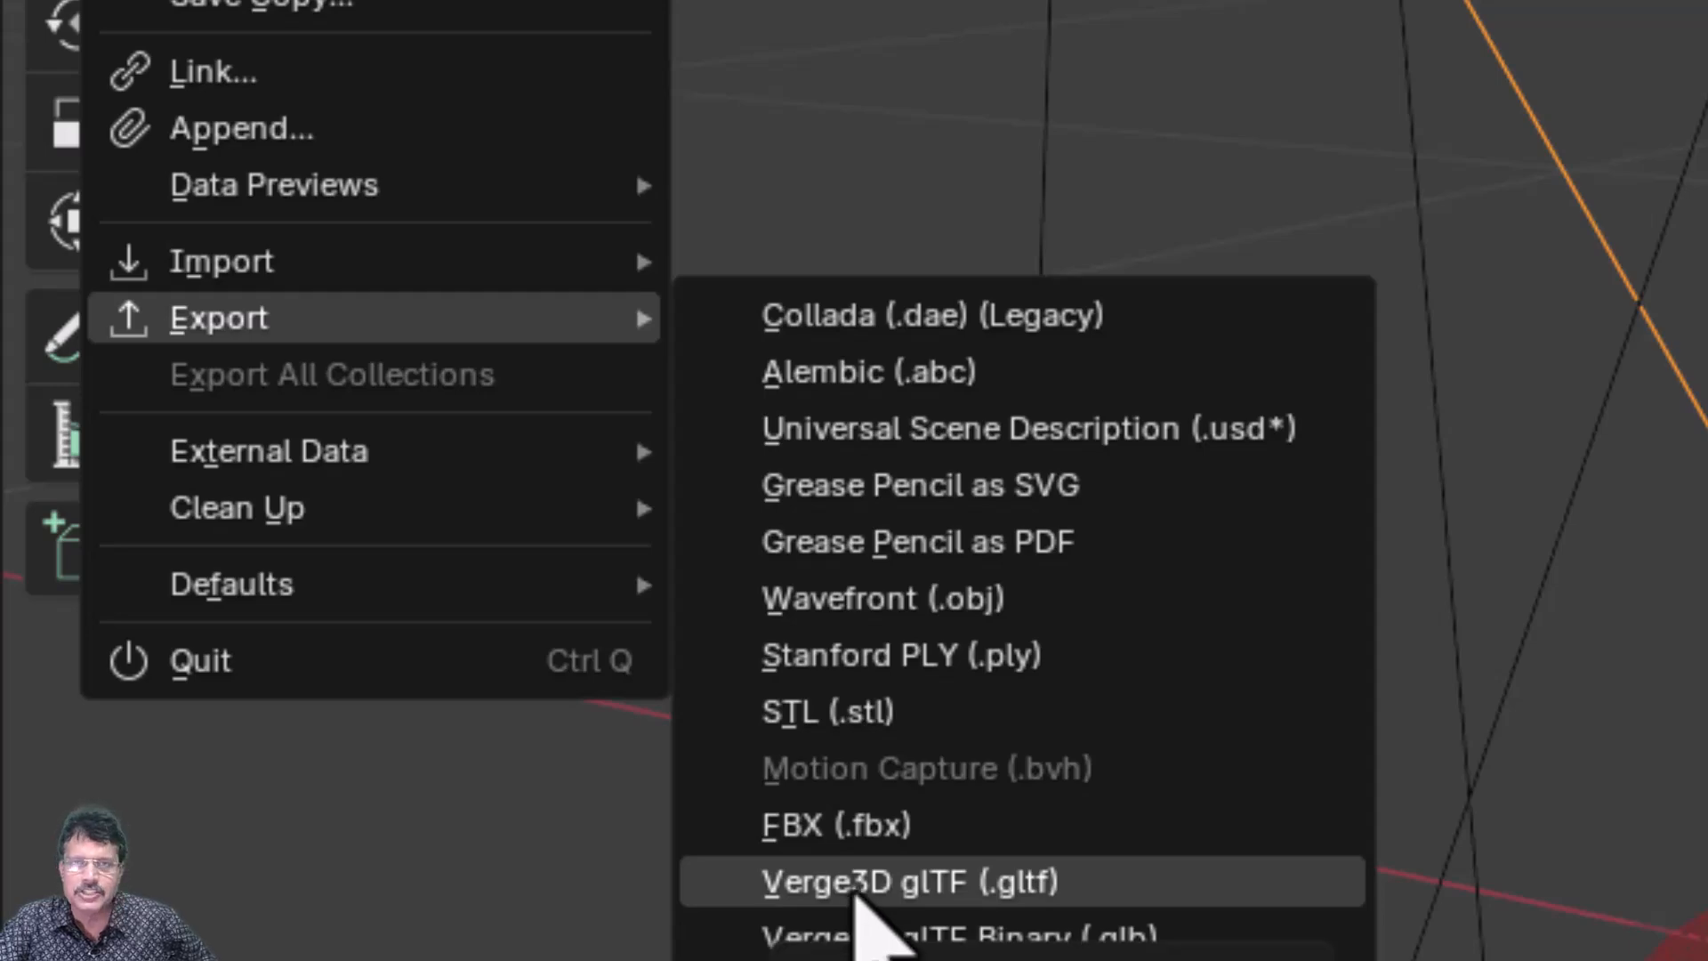
left_click(854, 883)
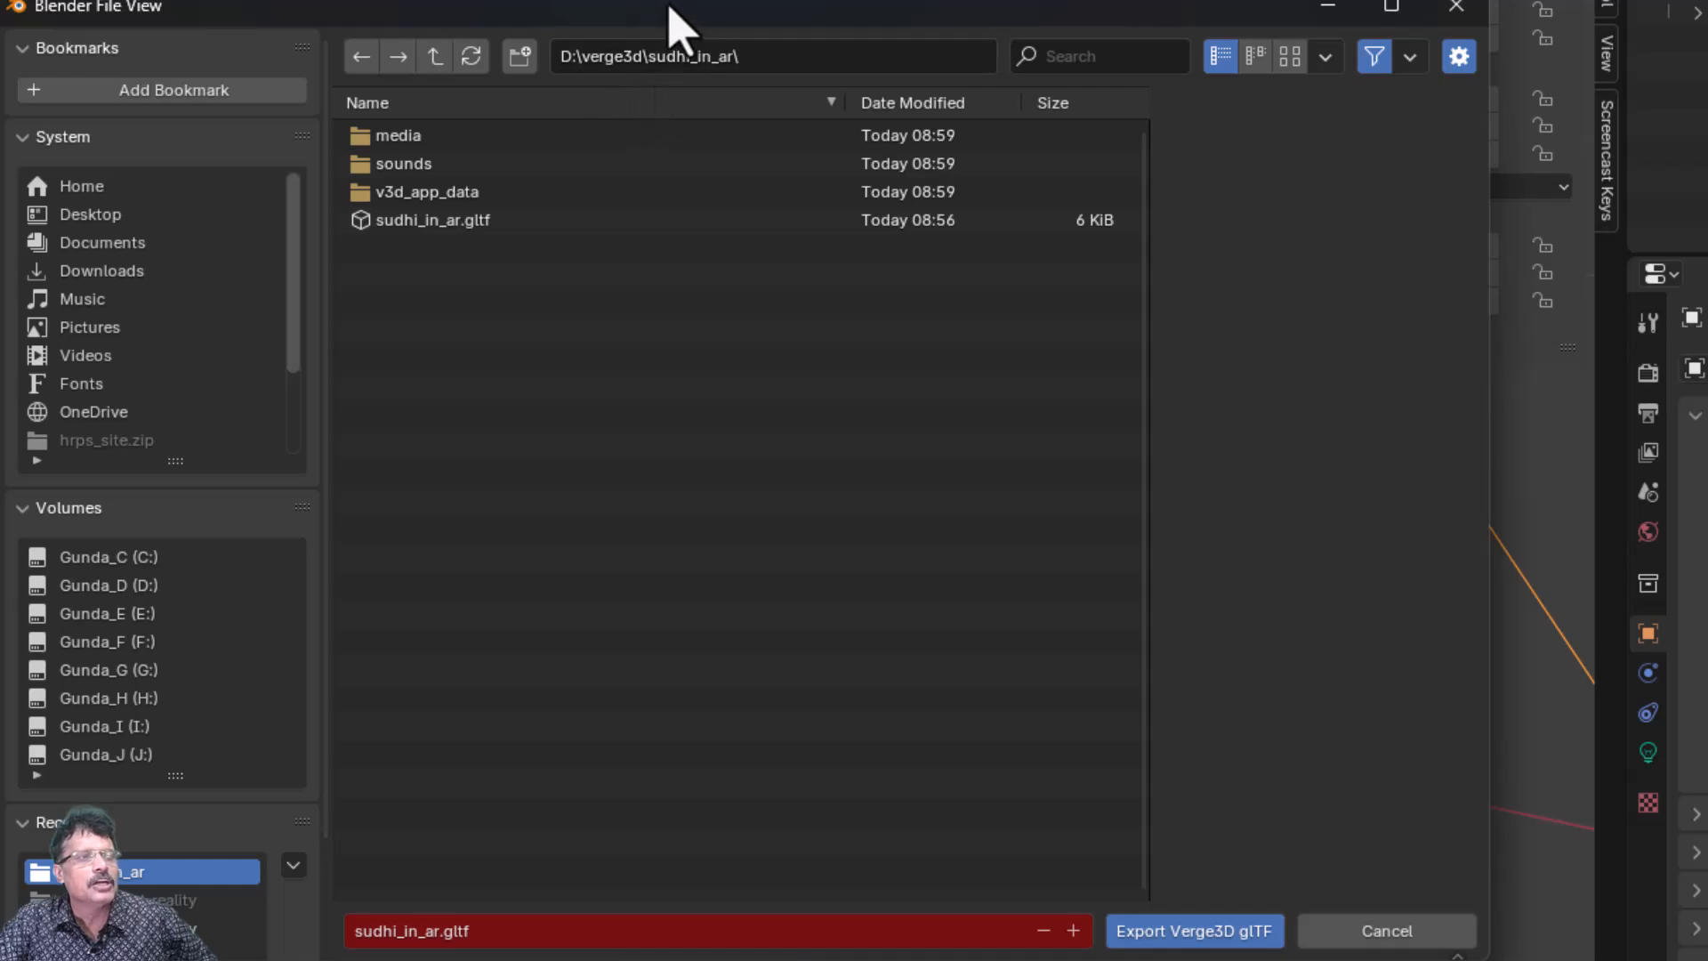
left_click(427, 228)
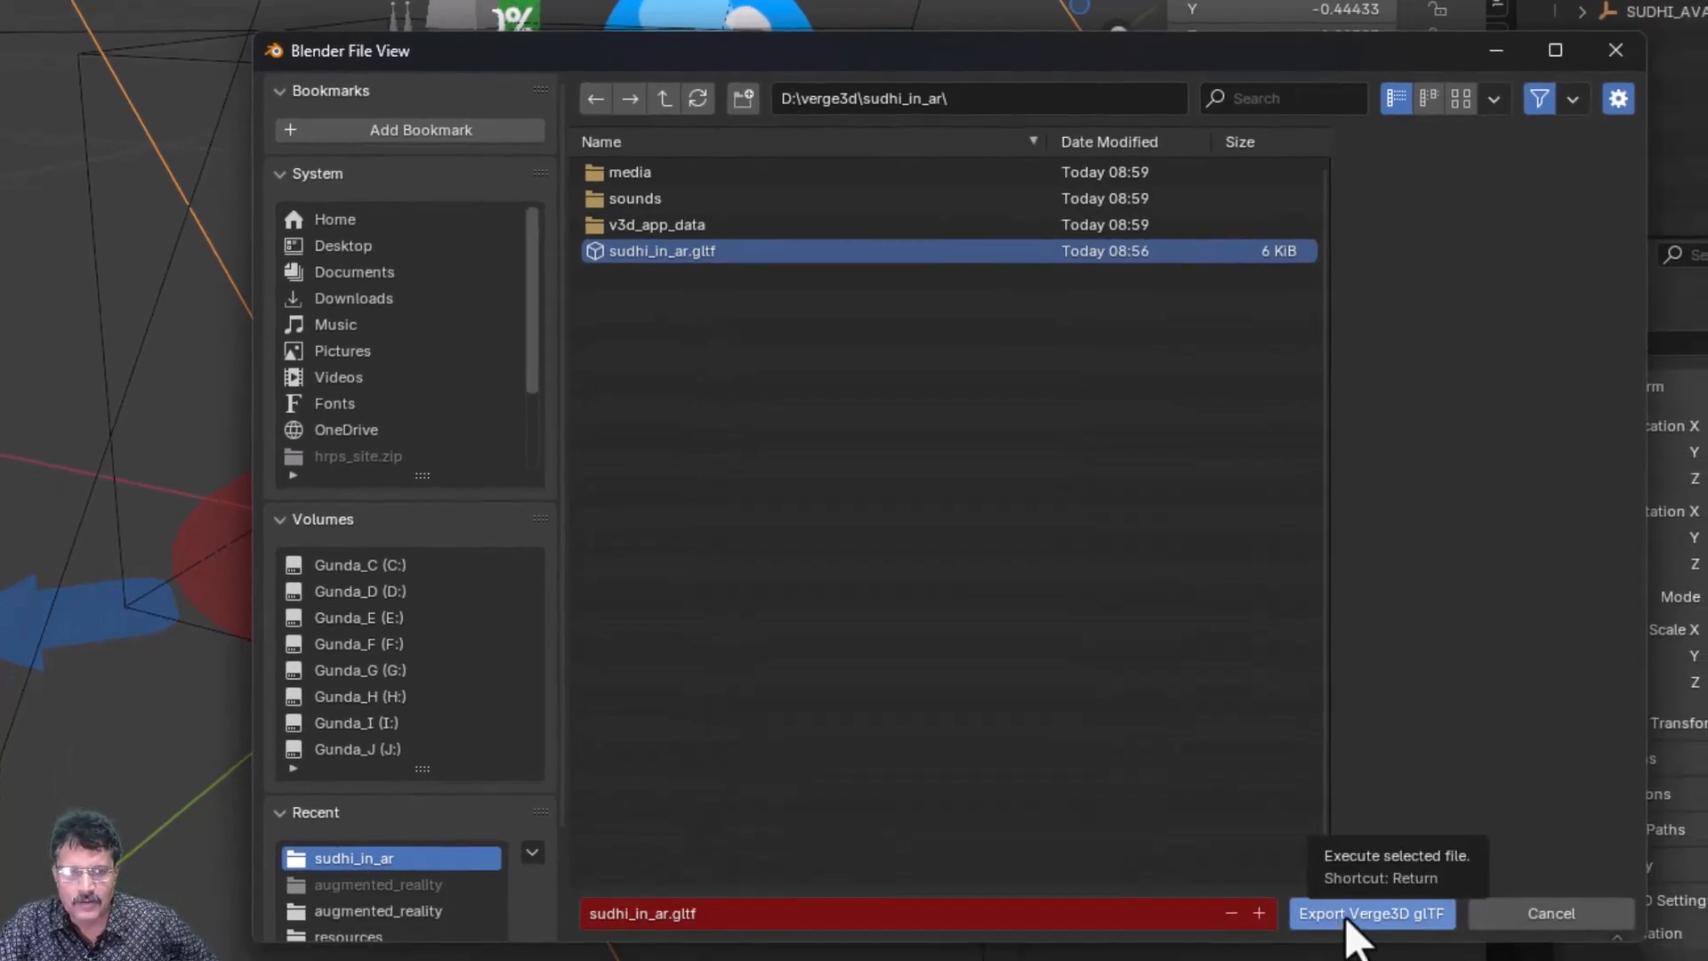
left_click(1348, 915)
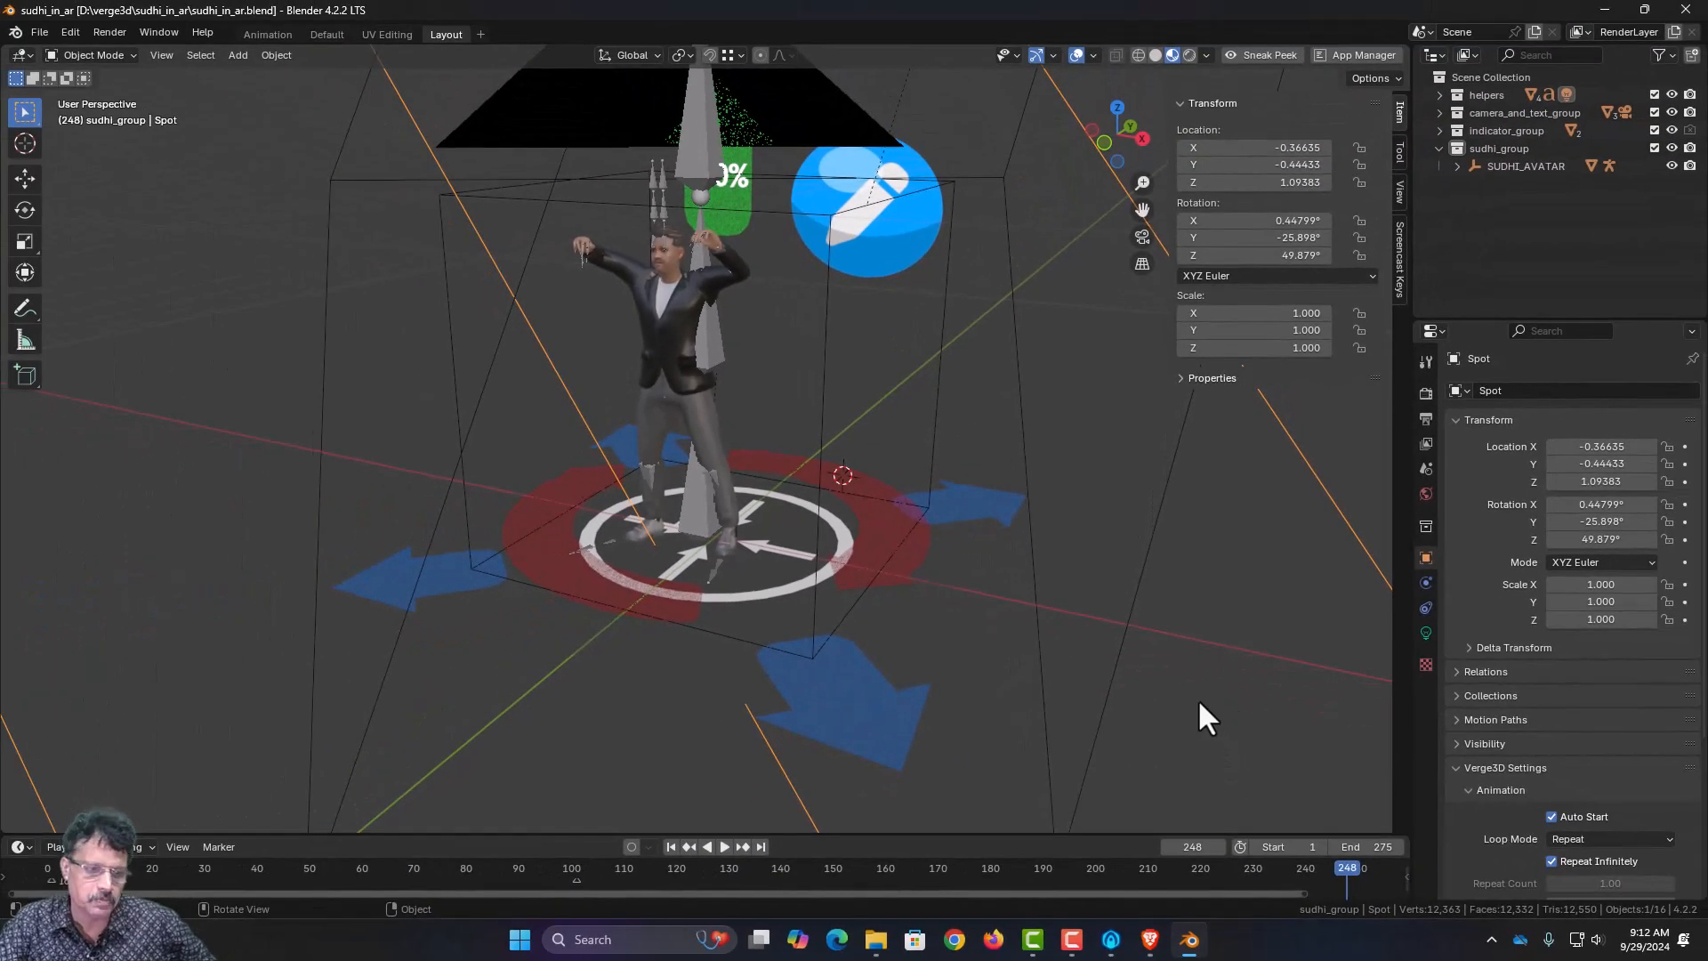
- Switch to the Verge3D App Manager in the browser, run the Sudhi In Ar app to check the avatar, and close its preview
left_click(1150, 951)
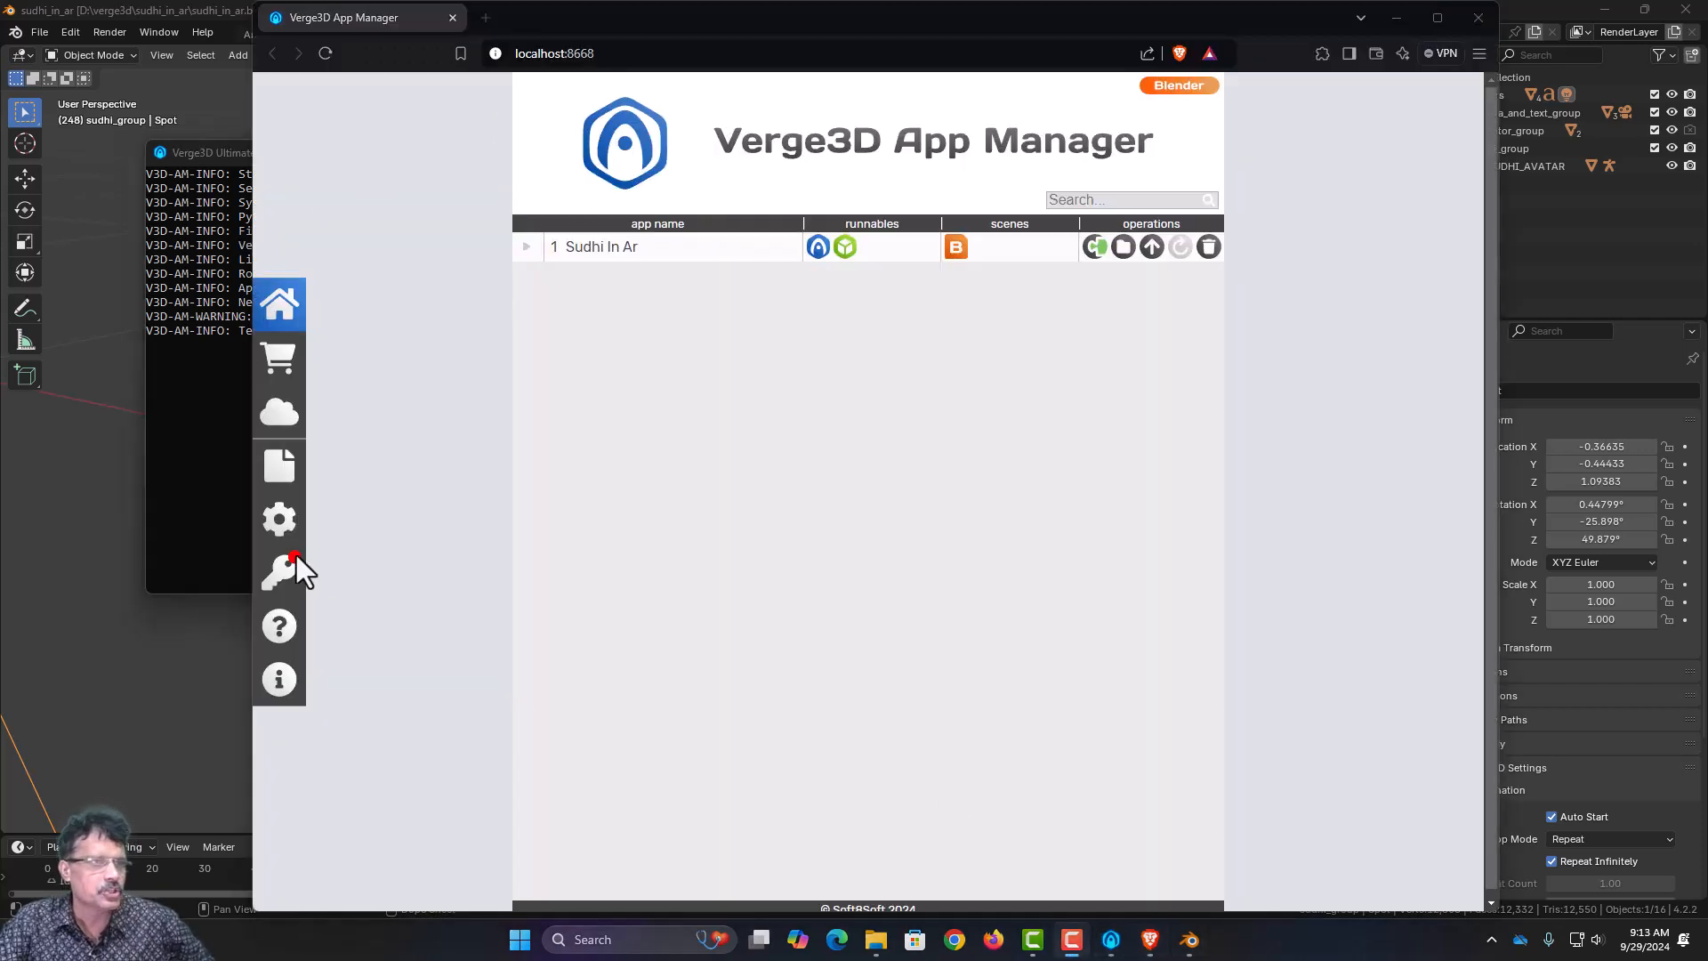
left_click(171, 71)
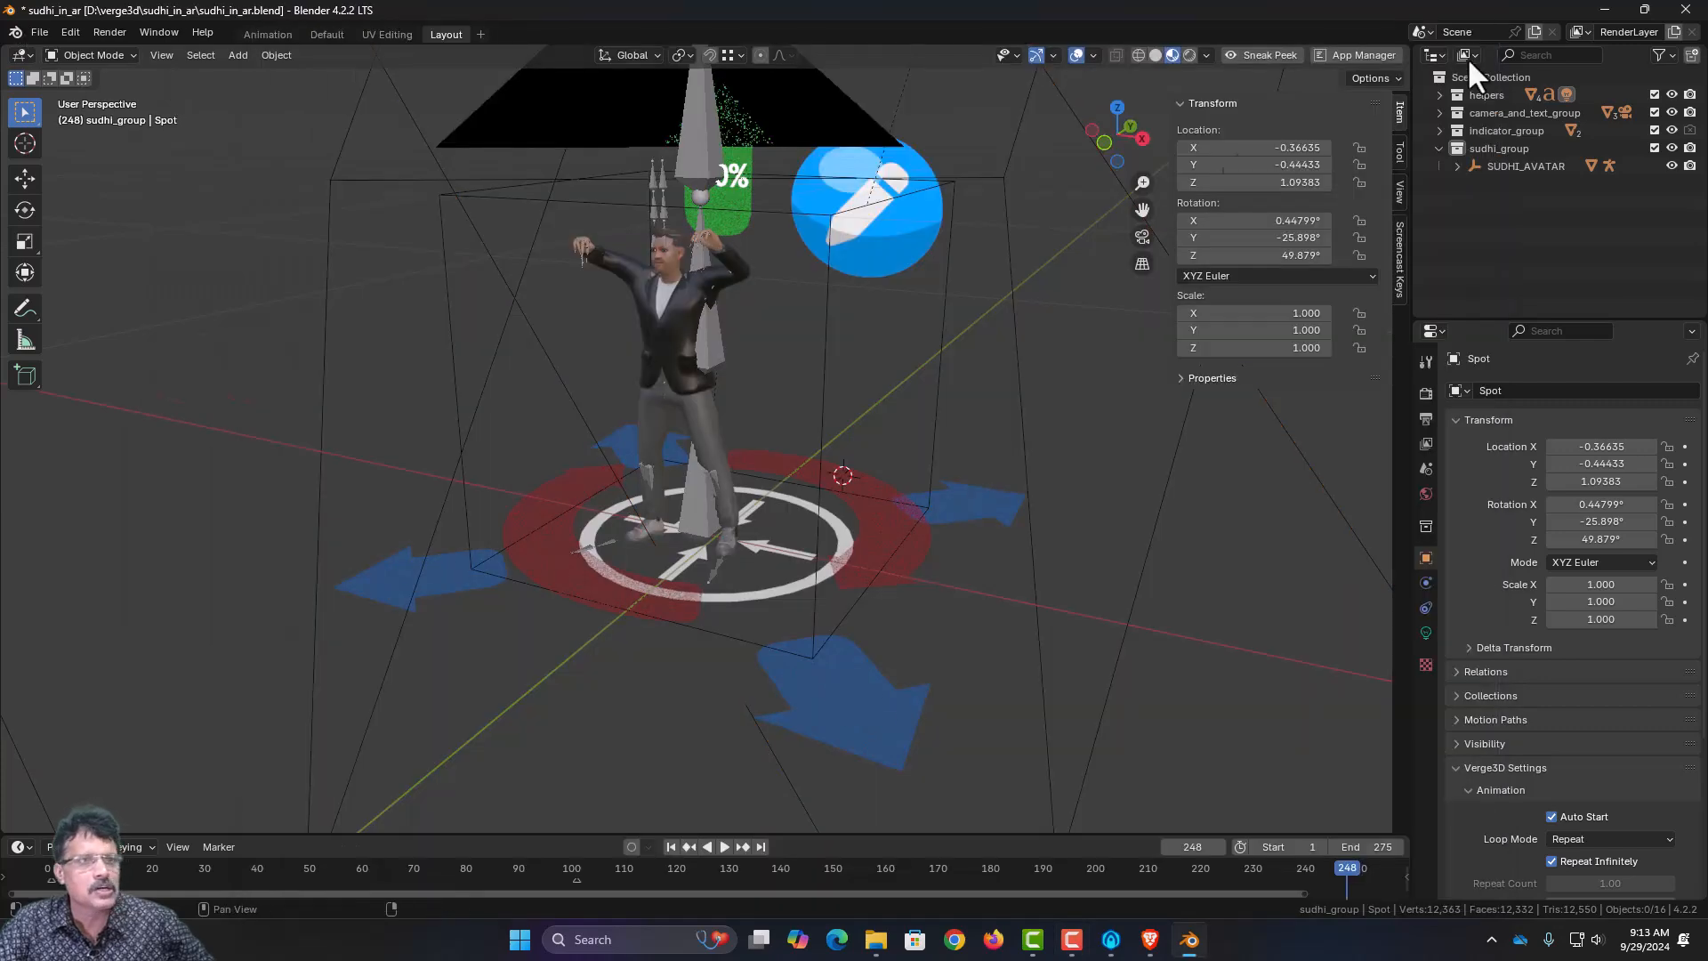
left_click(1151, 943)
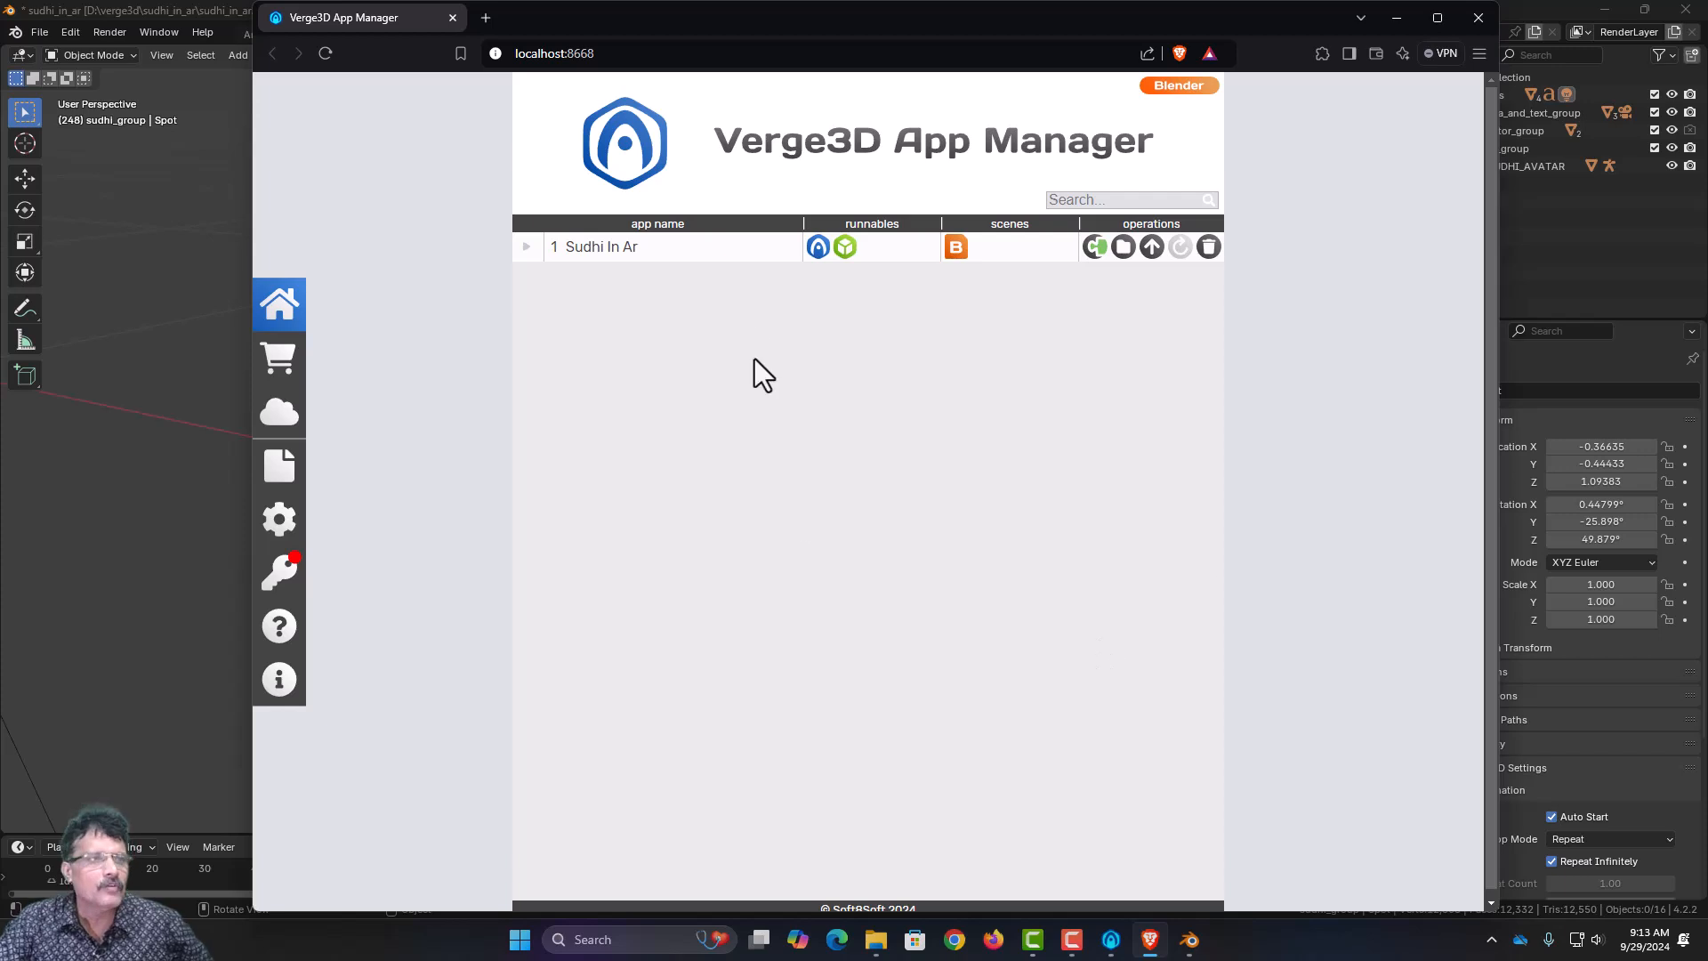
left_click(817, 249)
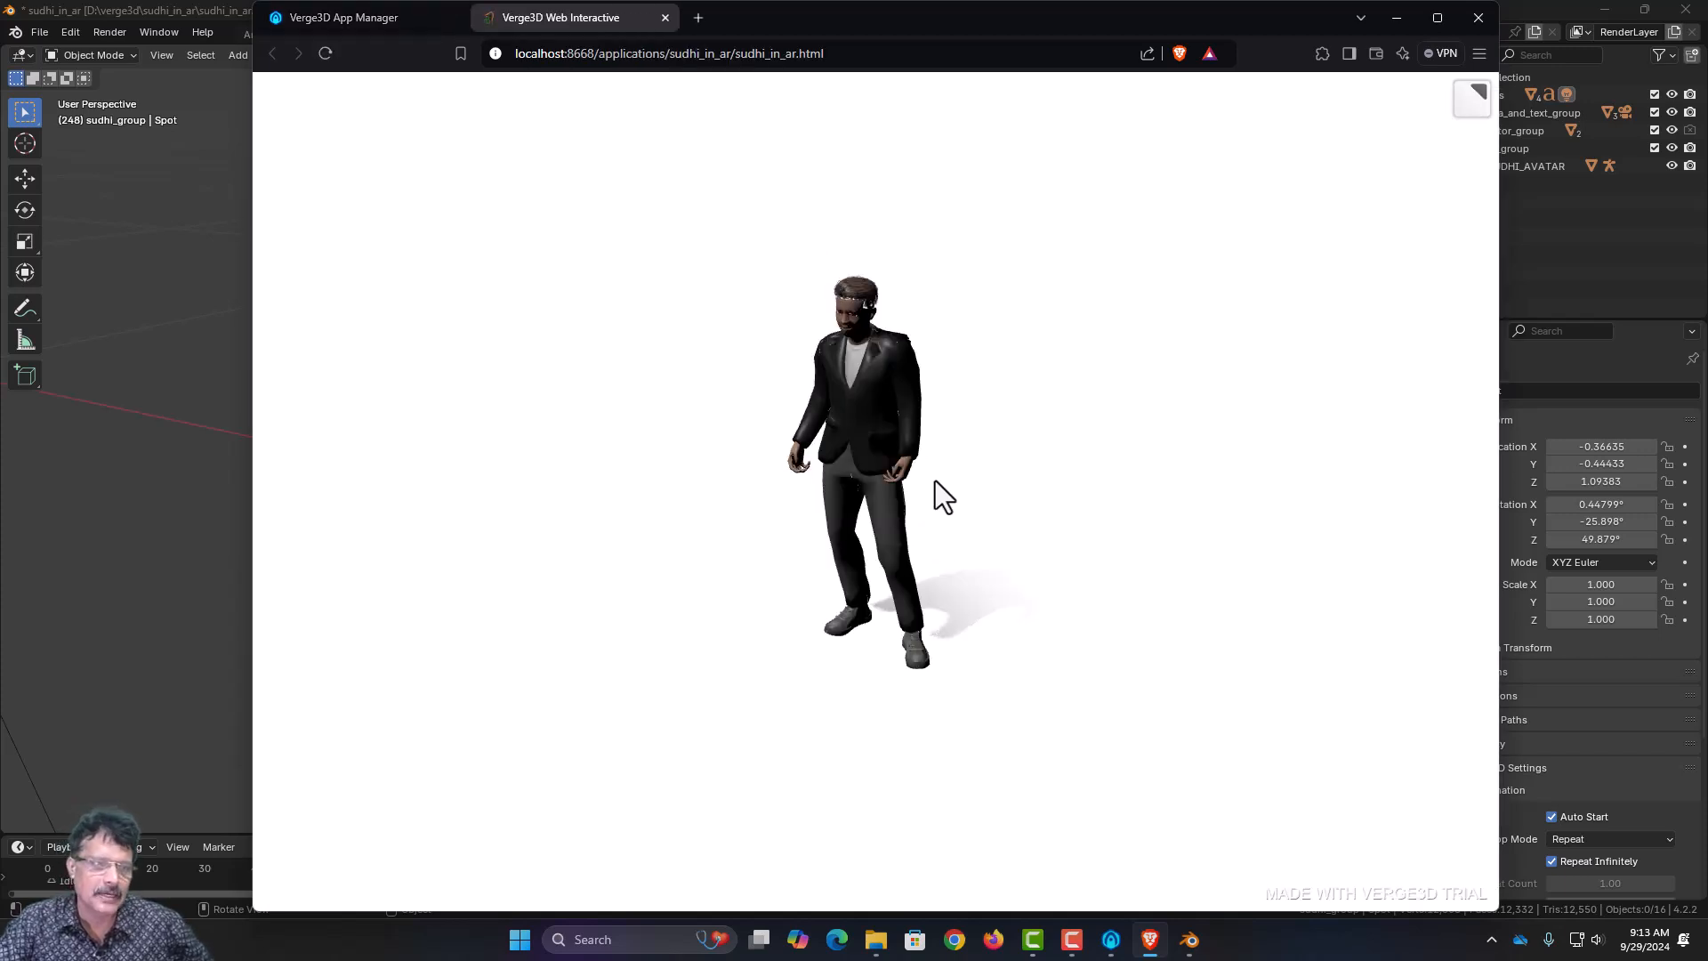
left_click_drag(936, 479, 774, 343)
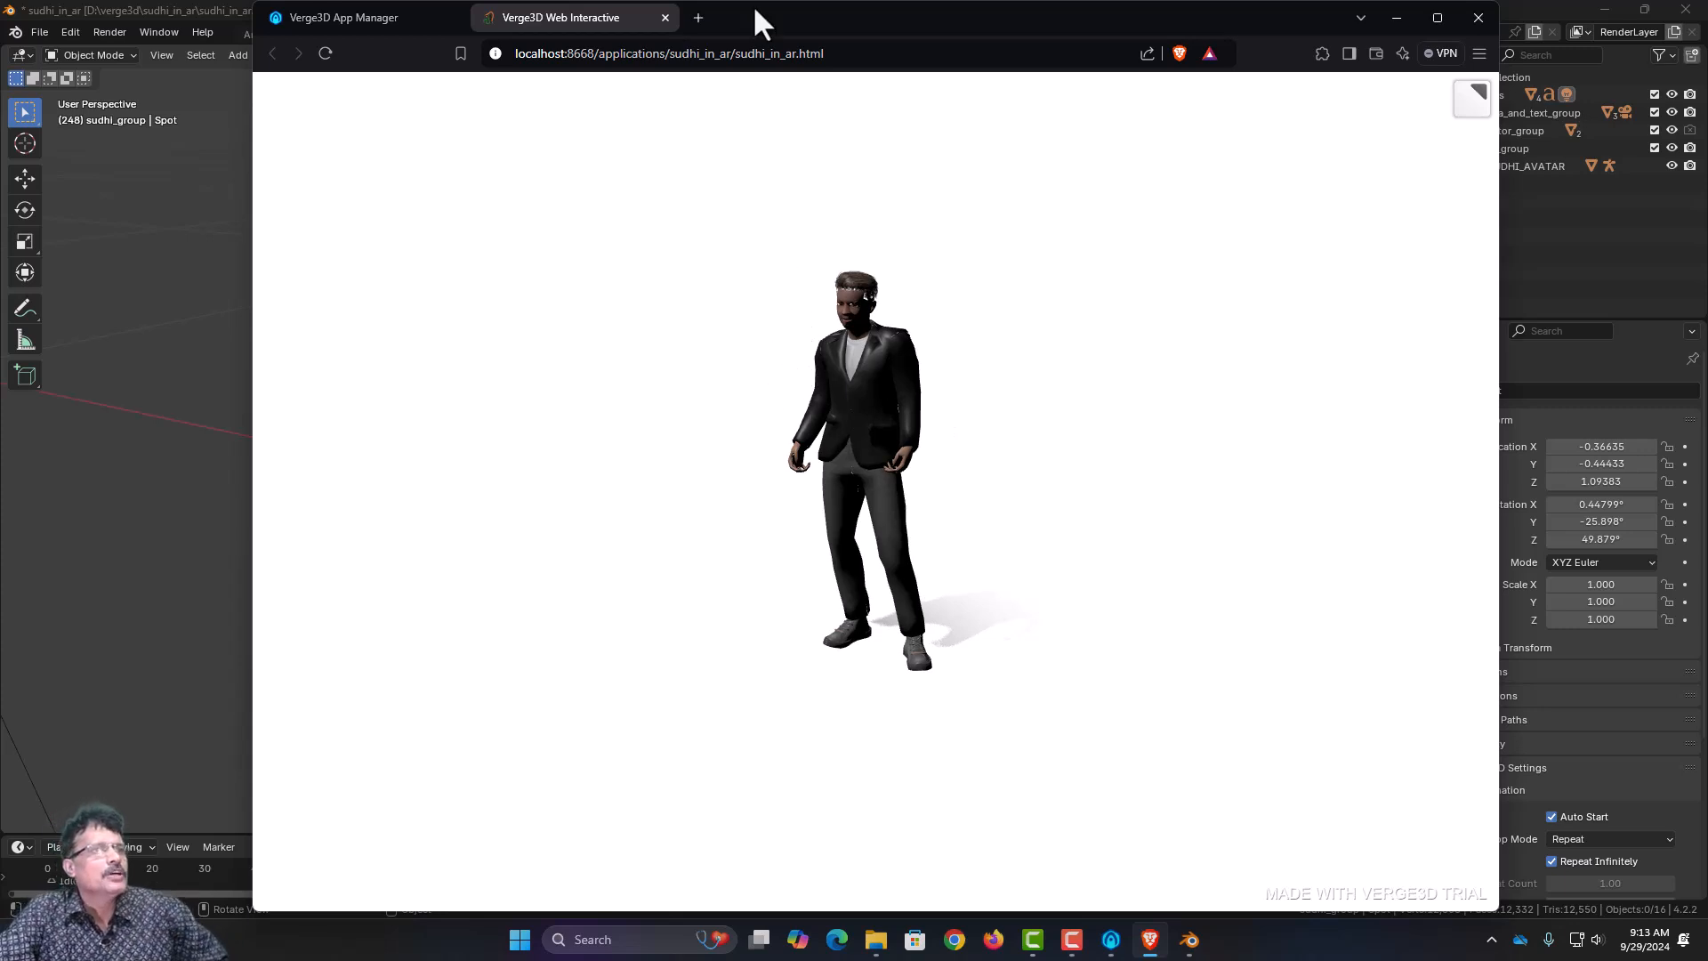
left_click(665, 17)
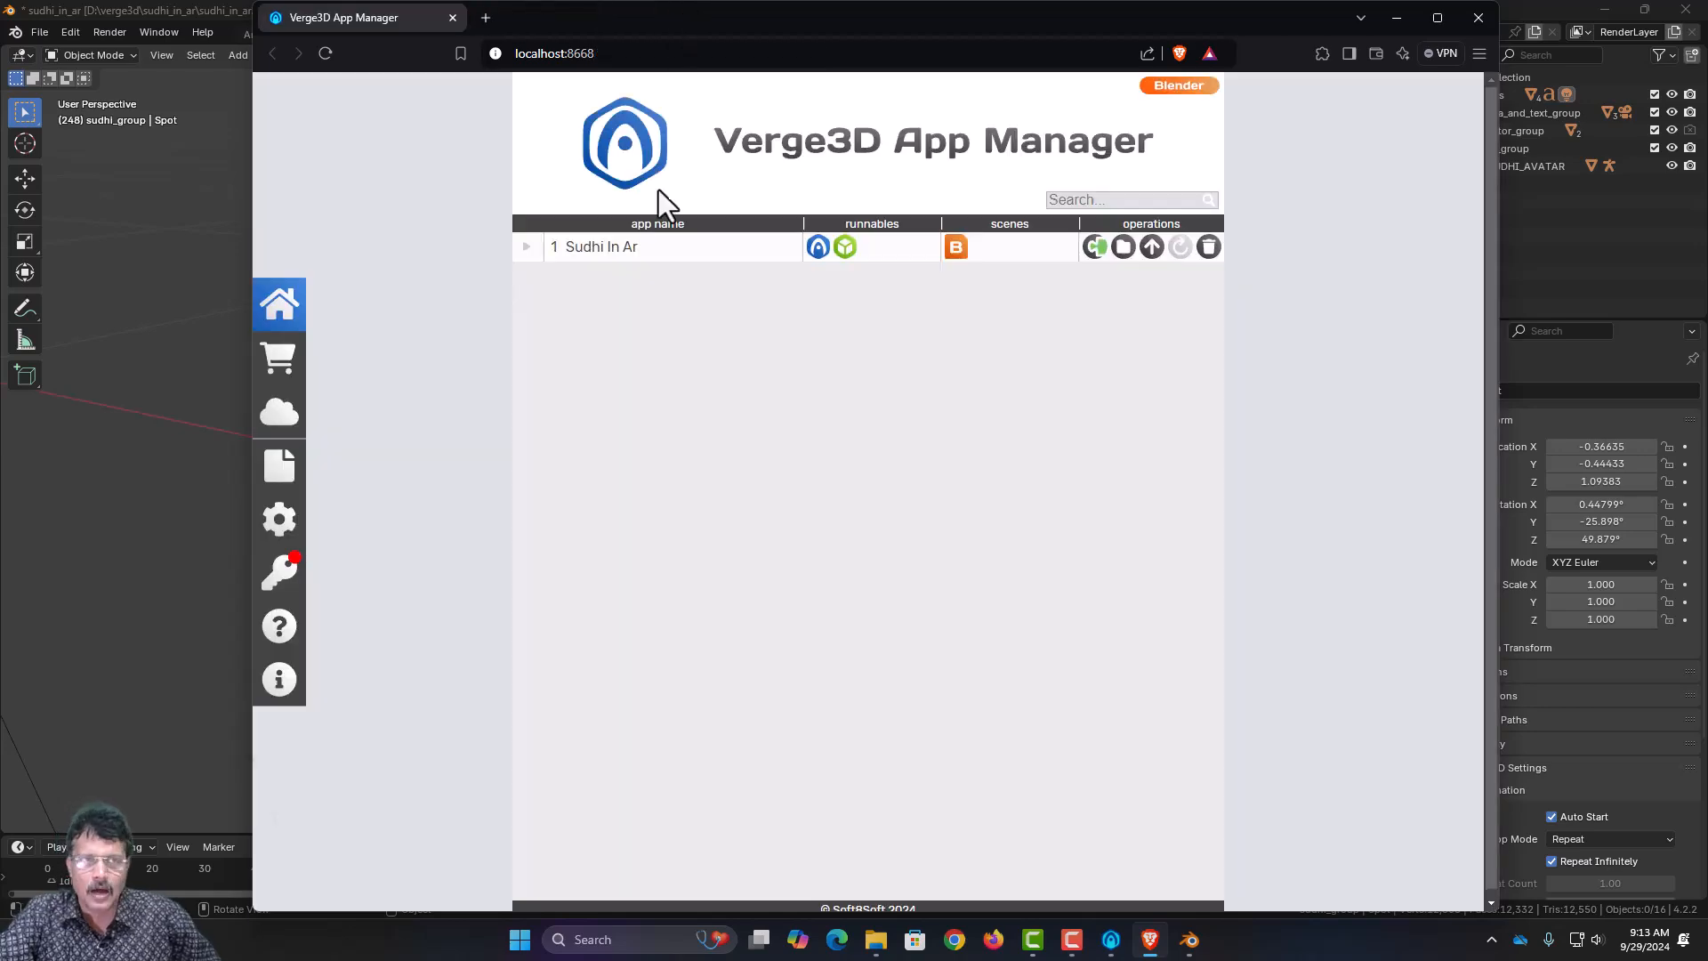
- Switch back to Blender and select the blue drag_move arrows and the green percentage arrow in turn to identify them
left_click(173, 224)
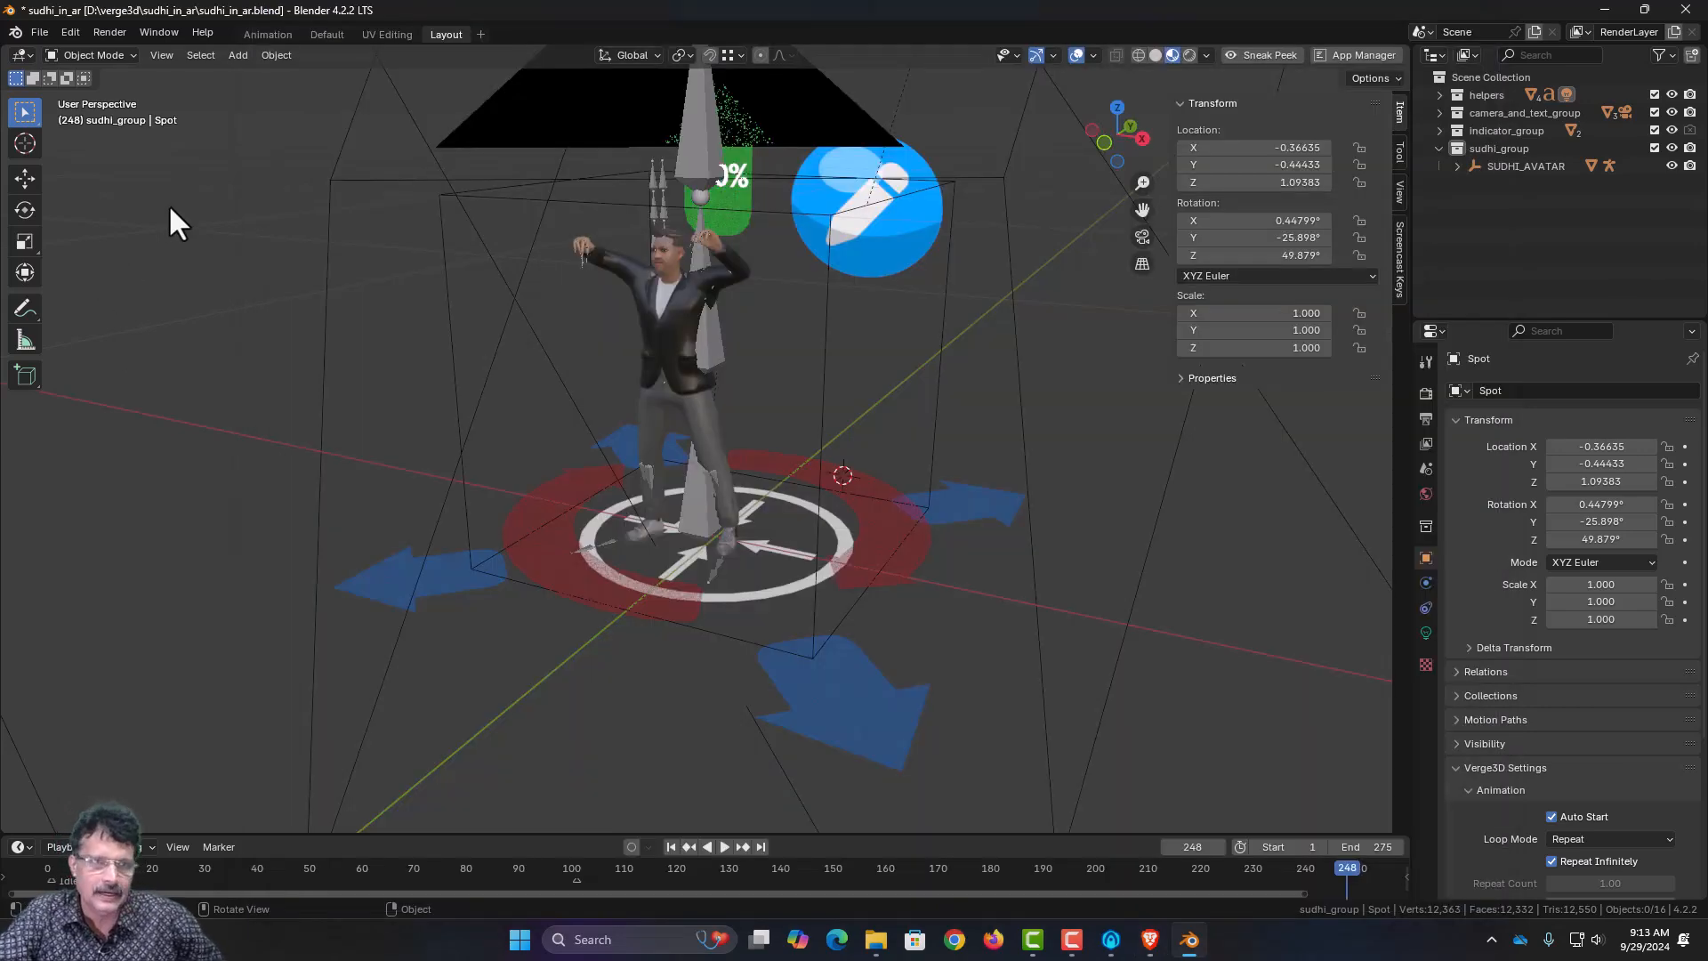
left_click(886, 545)
left_click(953, 508)
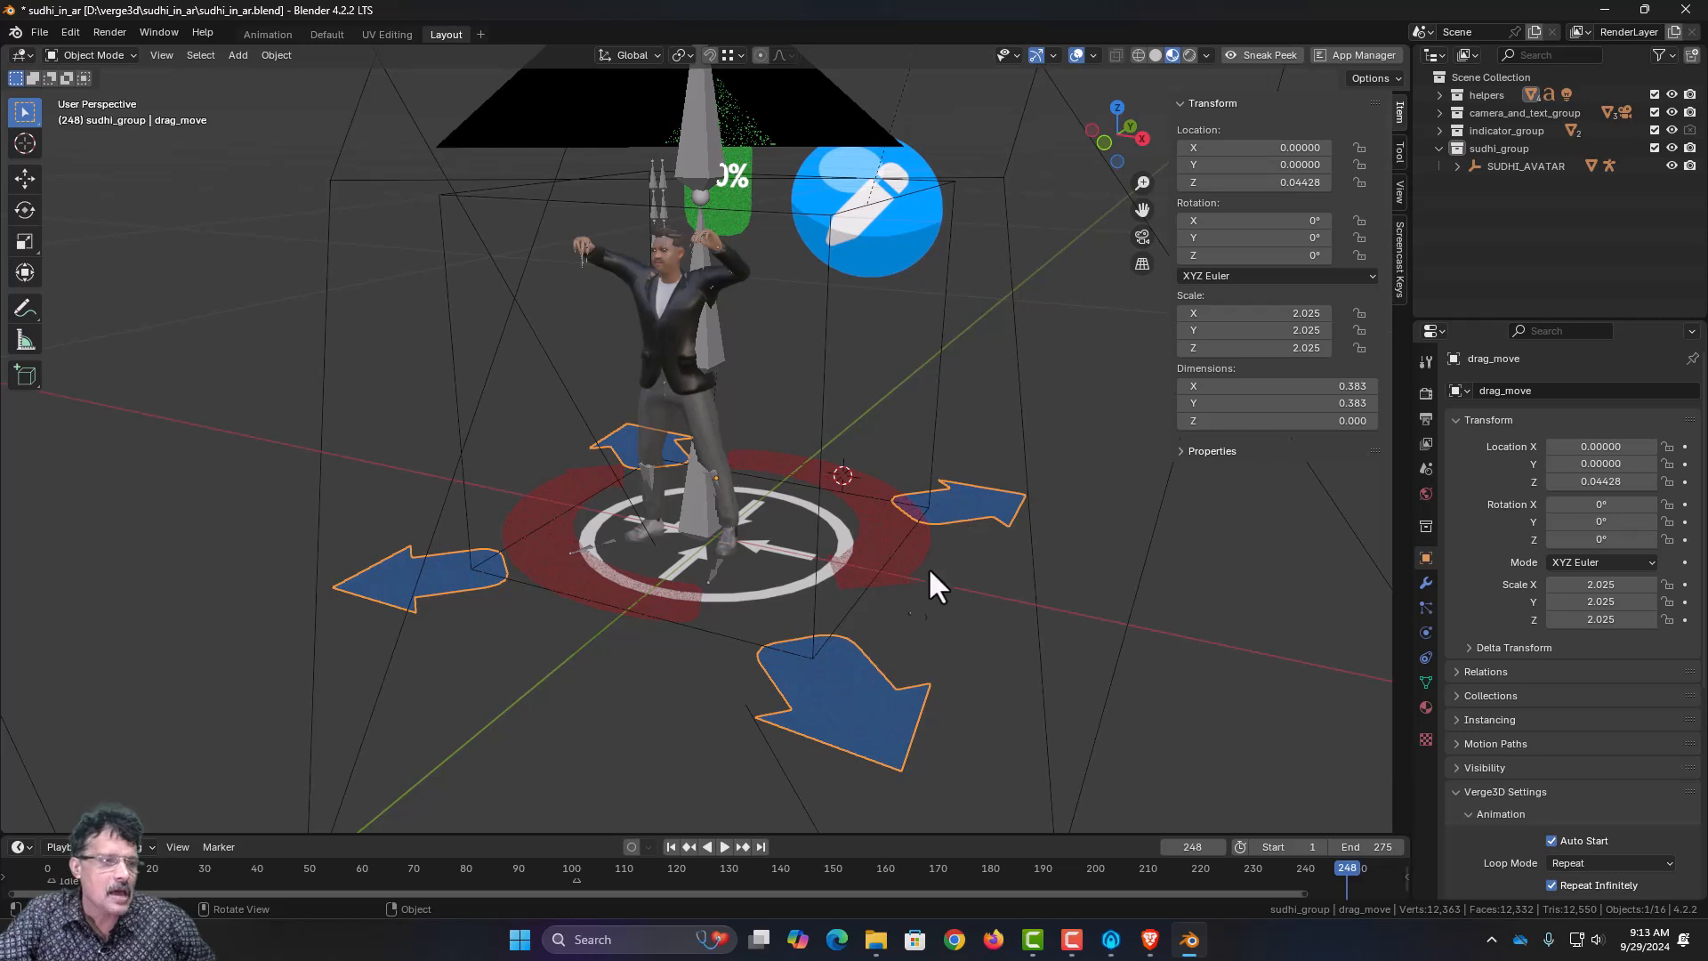
left_click(733, 200)
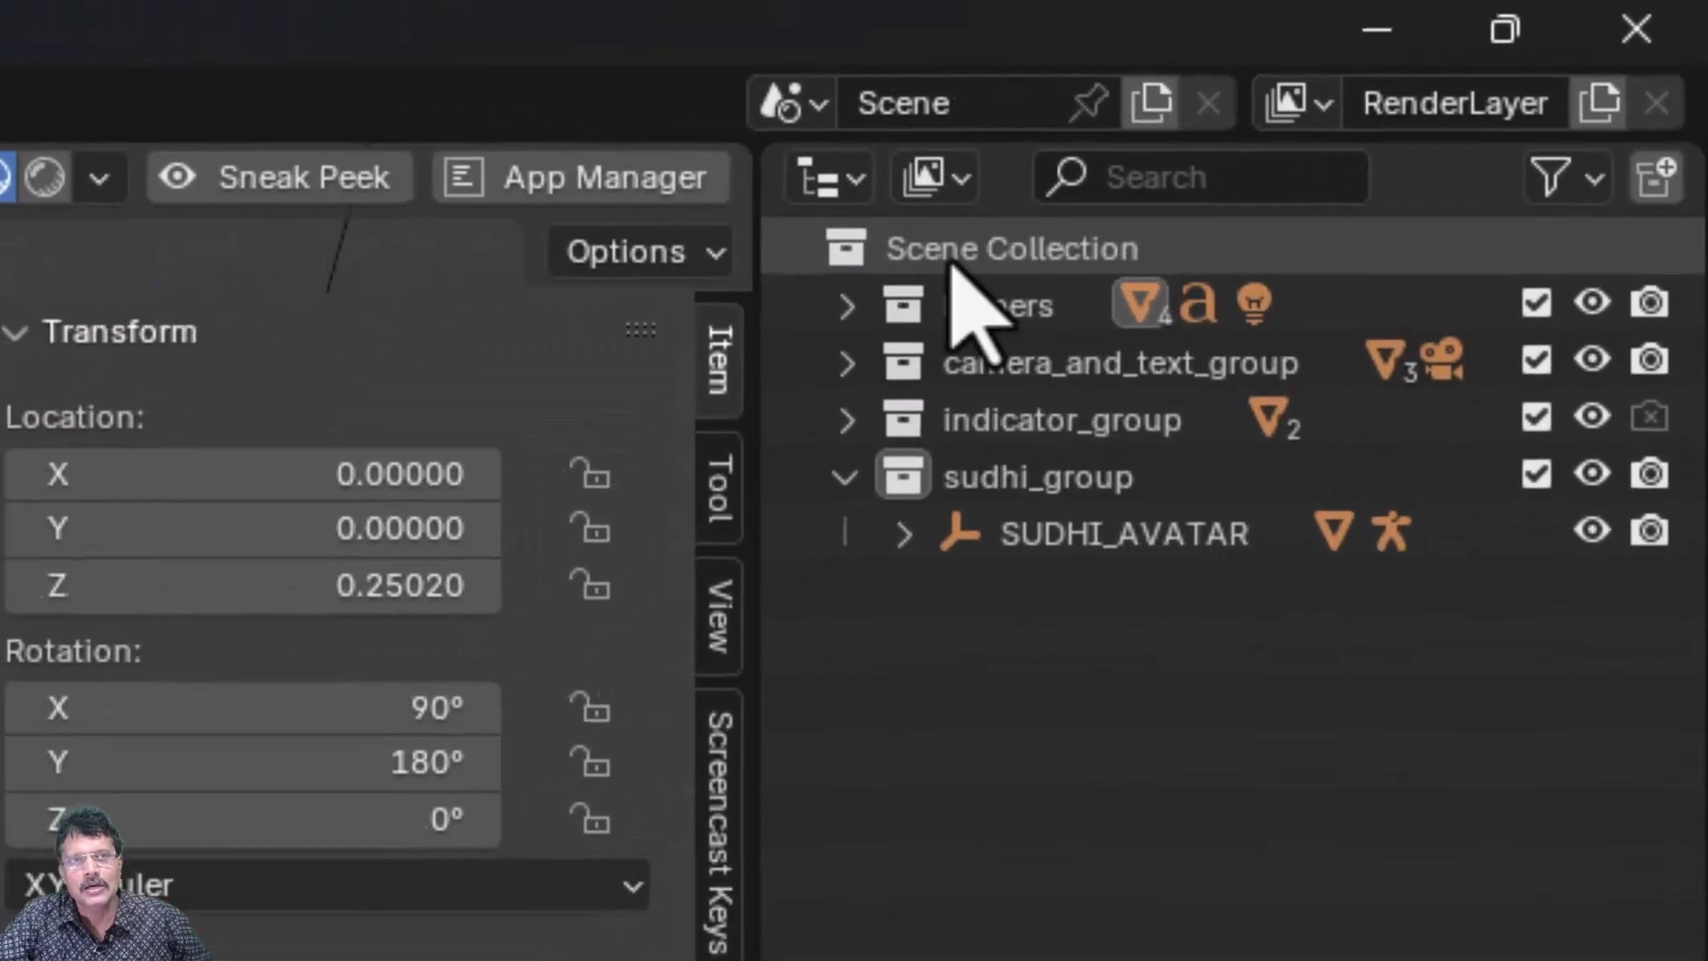
- Expand the helpers collection and move the drag_move object from it into the sudhi_group collection
left_click(950, 308)
left_click(840, 308)
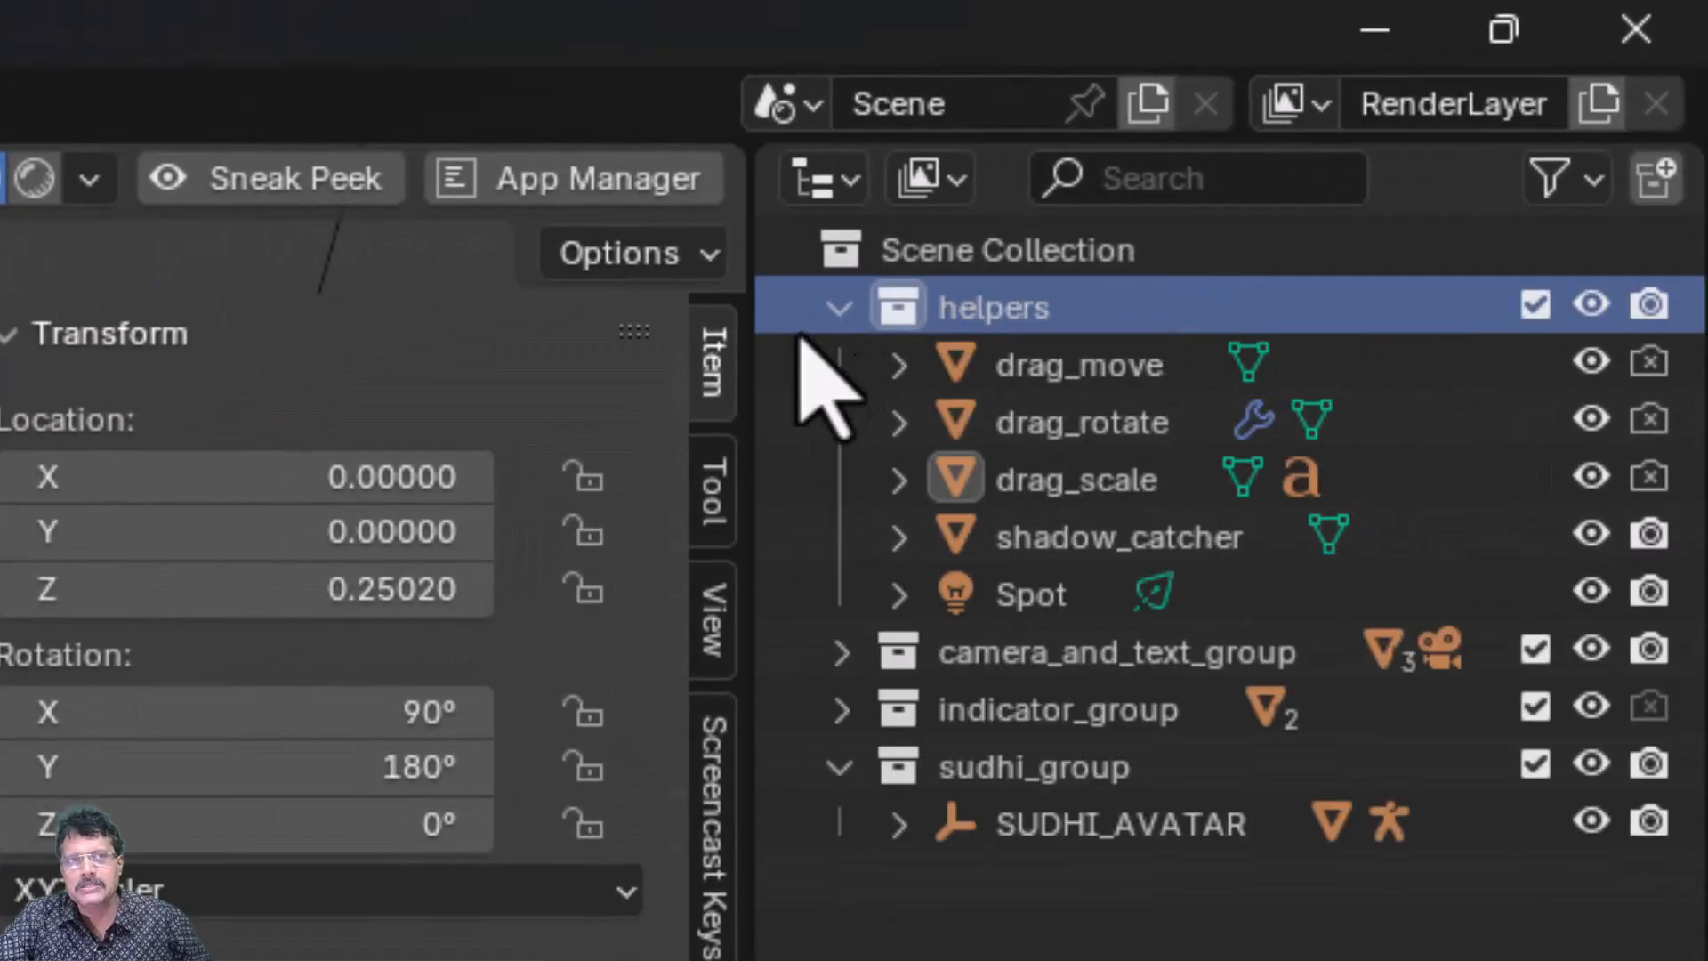
left_click(1063, 366)
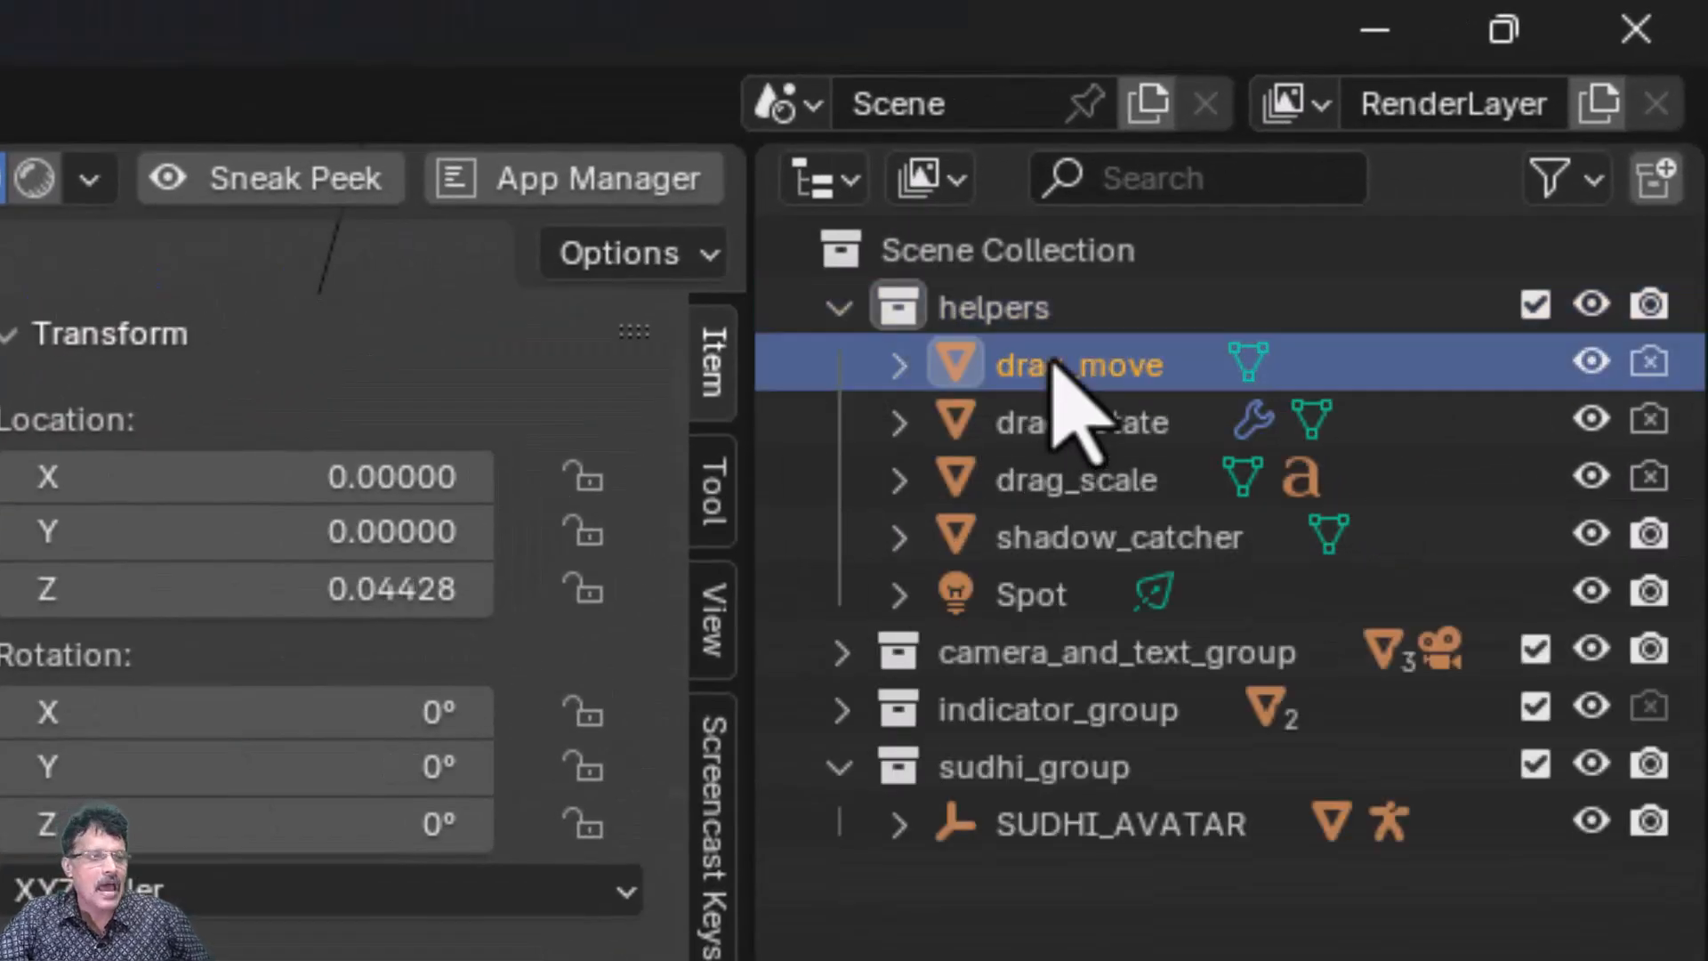
right_click(1028, 374)
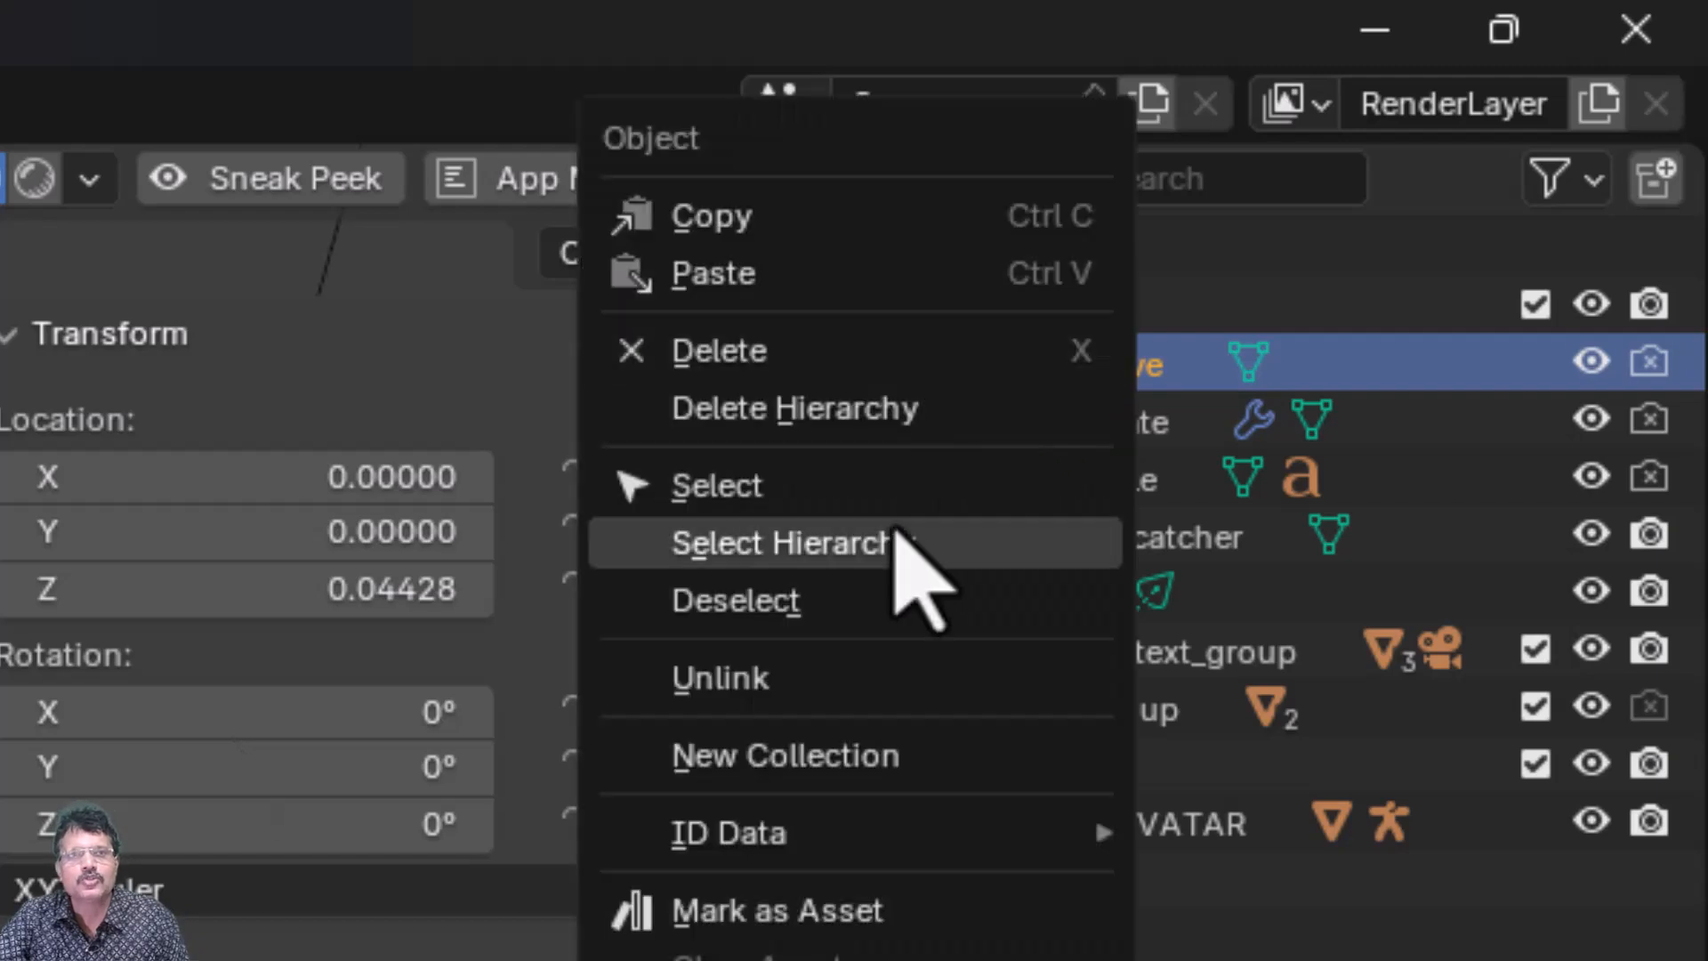
left_click(899, 541)
key("m")
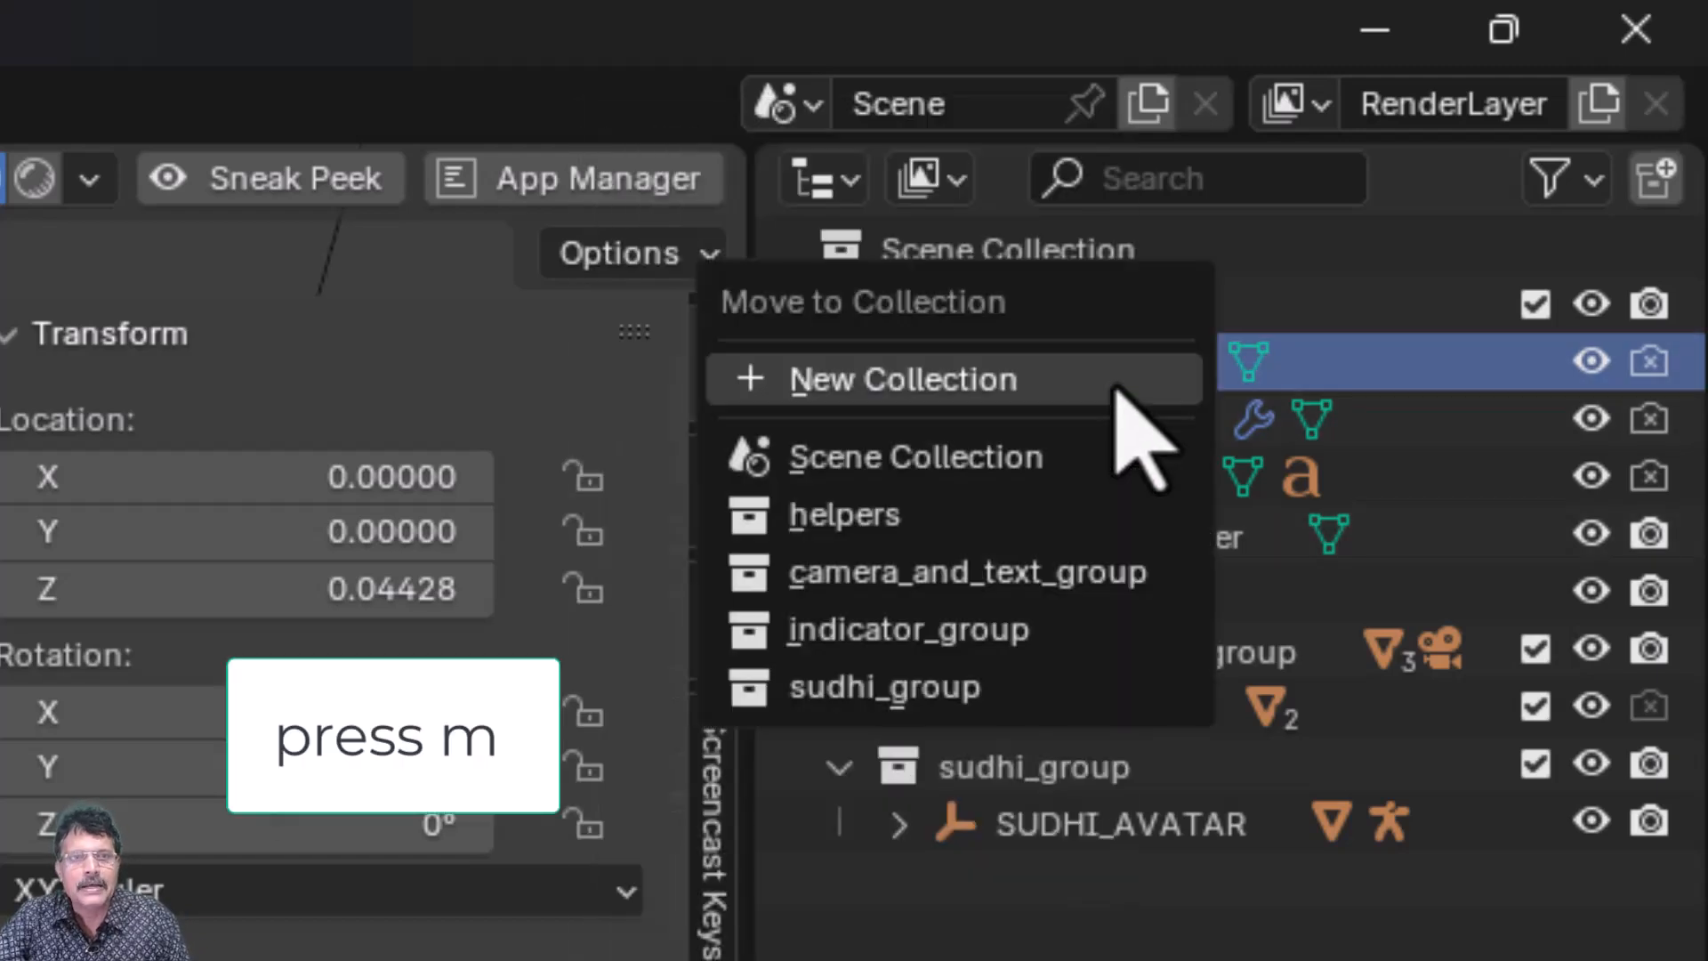
left_click(945, 687)
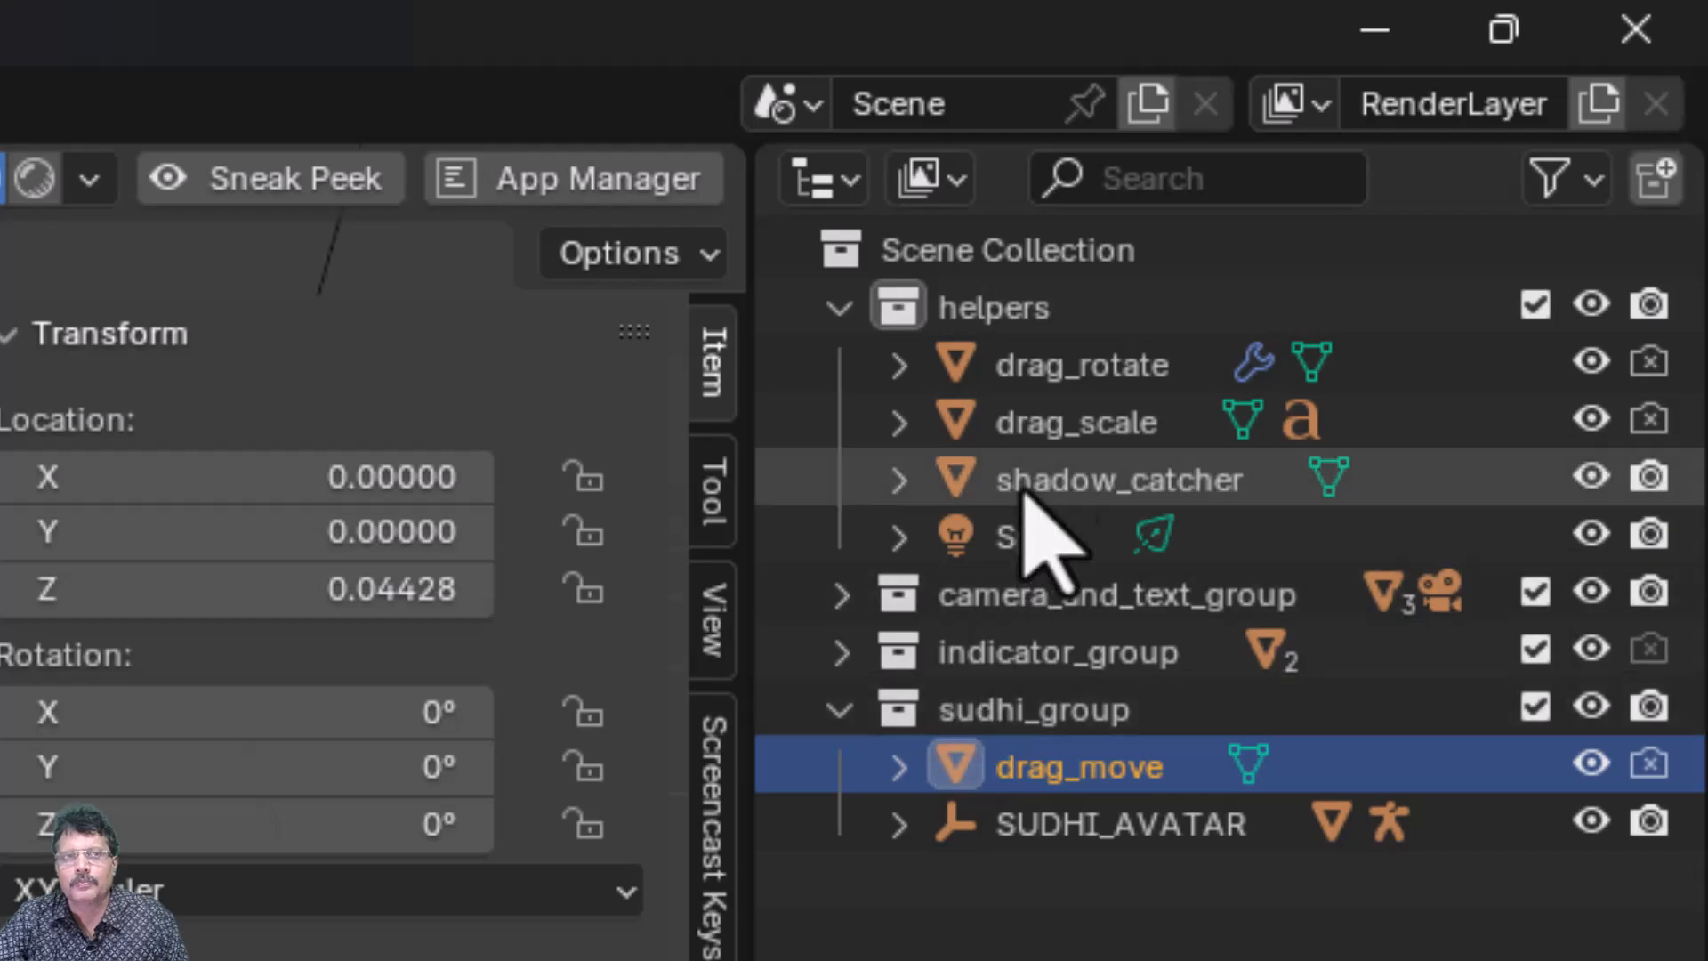
- Move the drag_rotate object from the helpers collection into the sudhi_group collection
left_click(1063, 367)
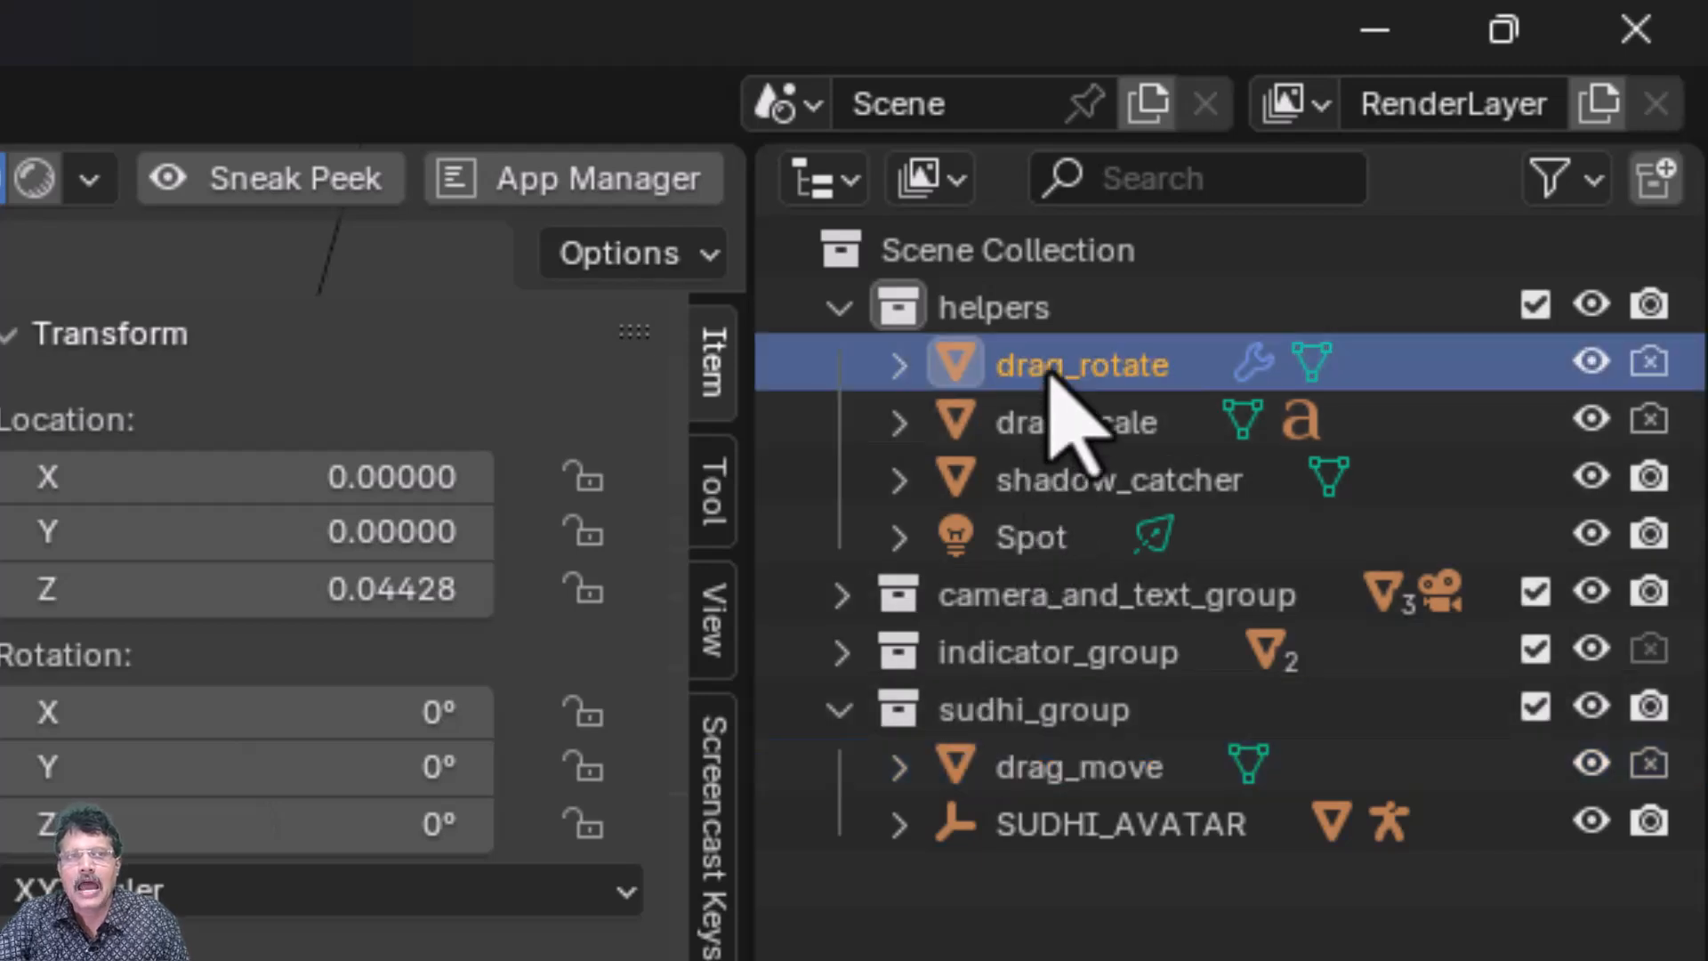
right_click(1050, 373)
left_click(948, 543)
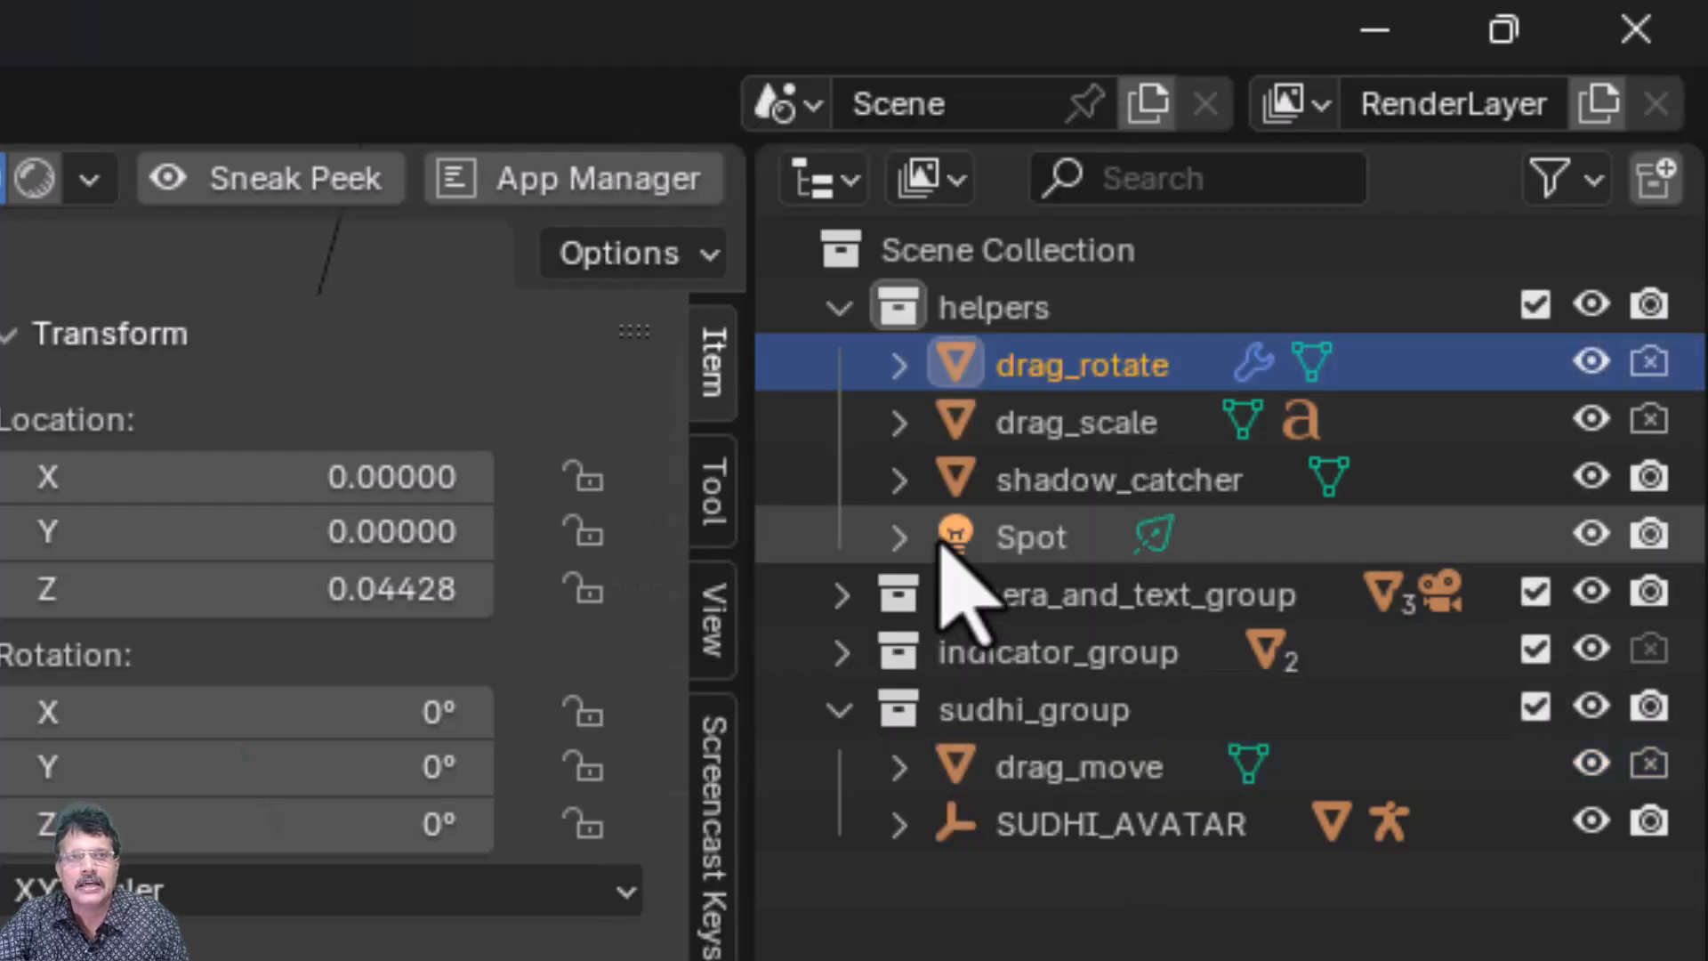
key("m")
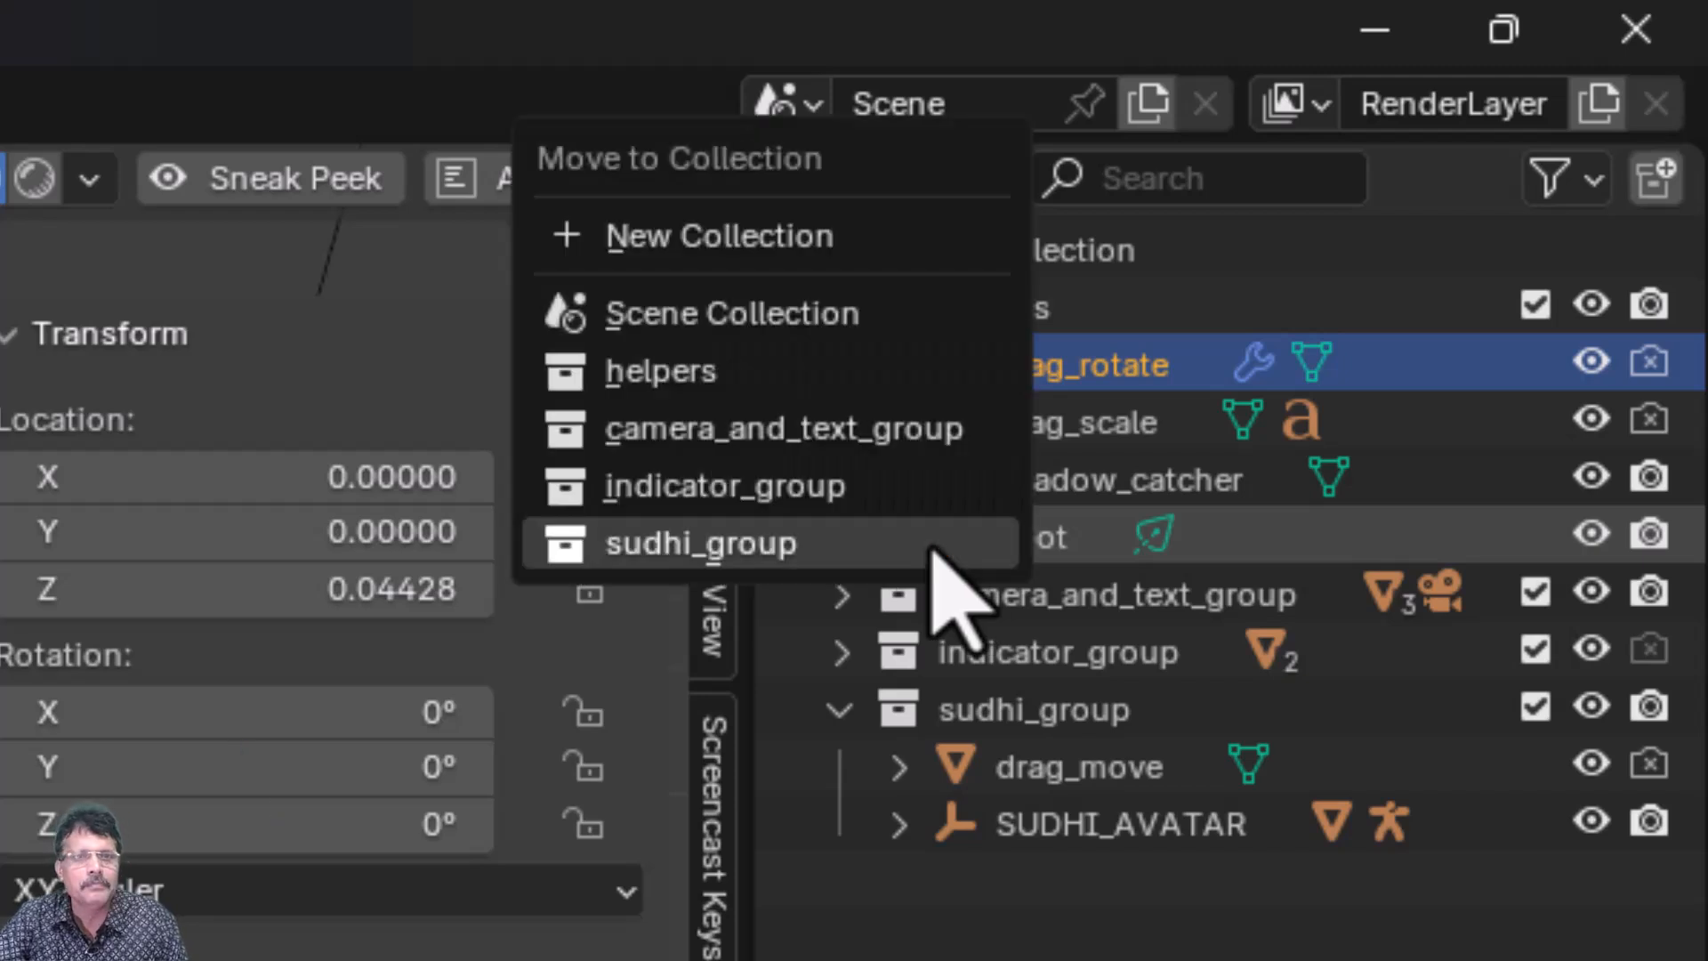
left_click(916, 545)
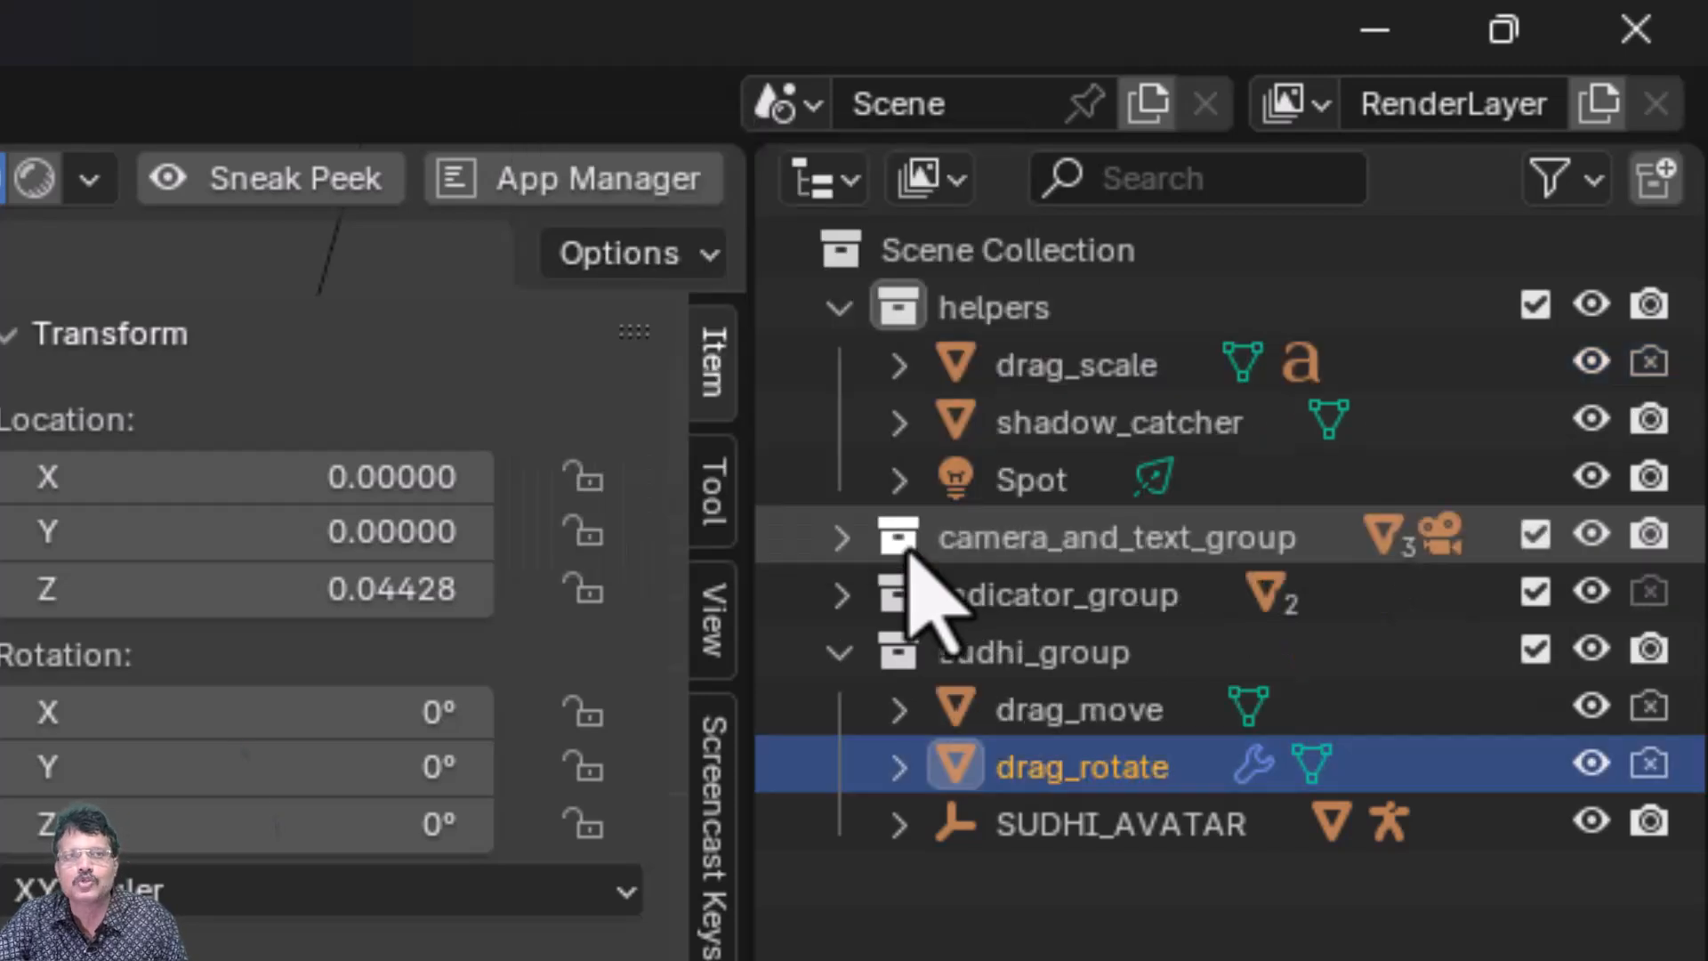
- Move the drag_scale object with its hierarchy from the helpers collection into the sudhi_group collection
left_click(1081, 391)
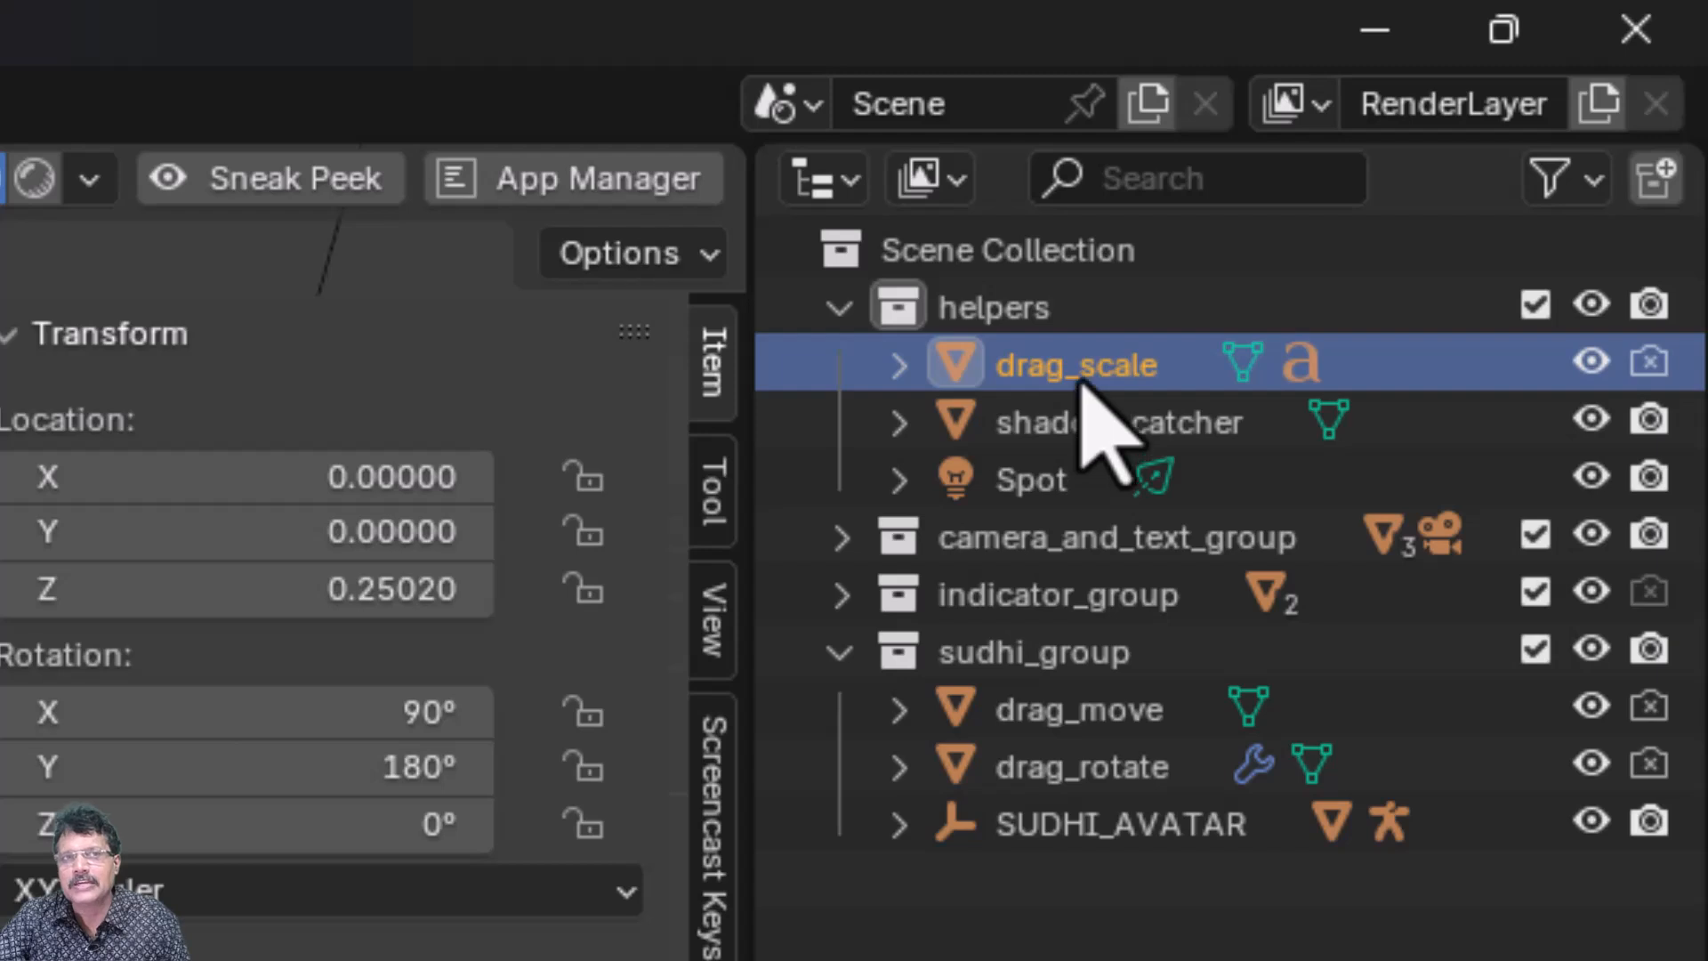
right_click(1087, 388)
left_click(943, 558)
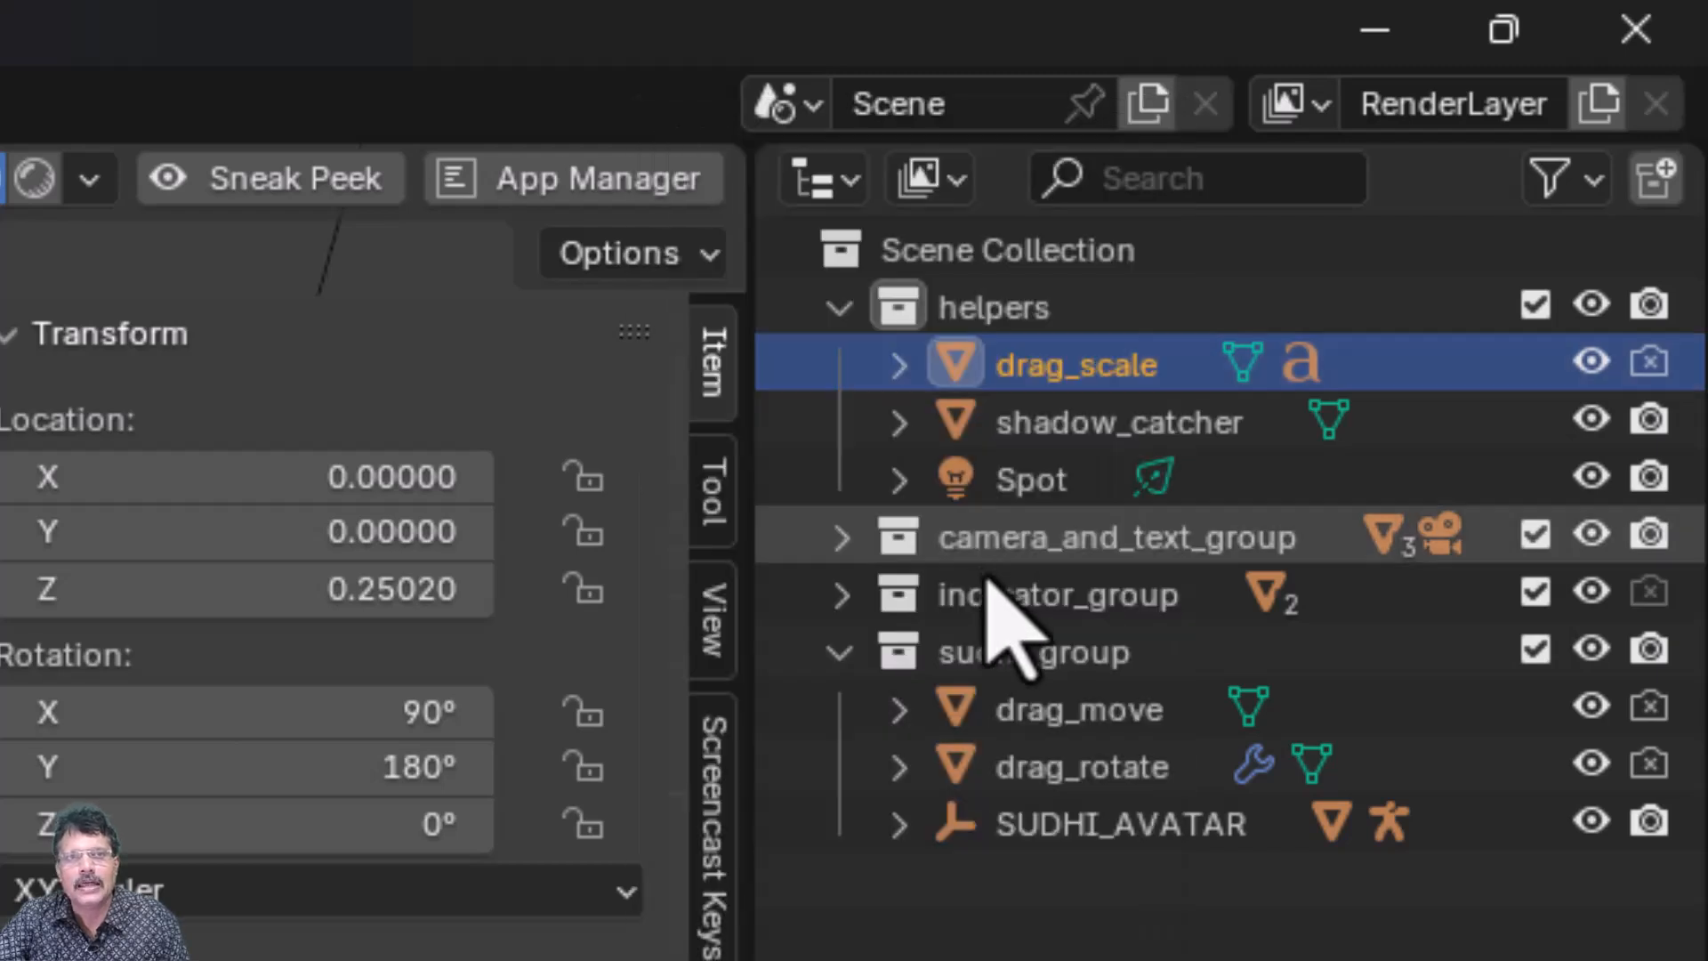
key("m")
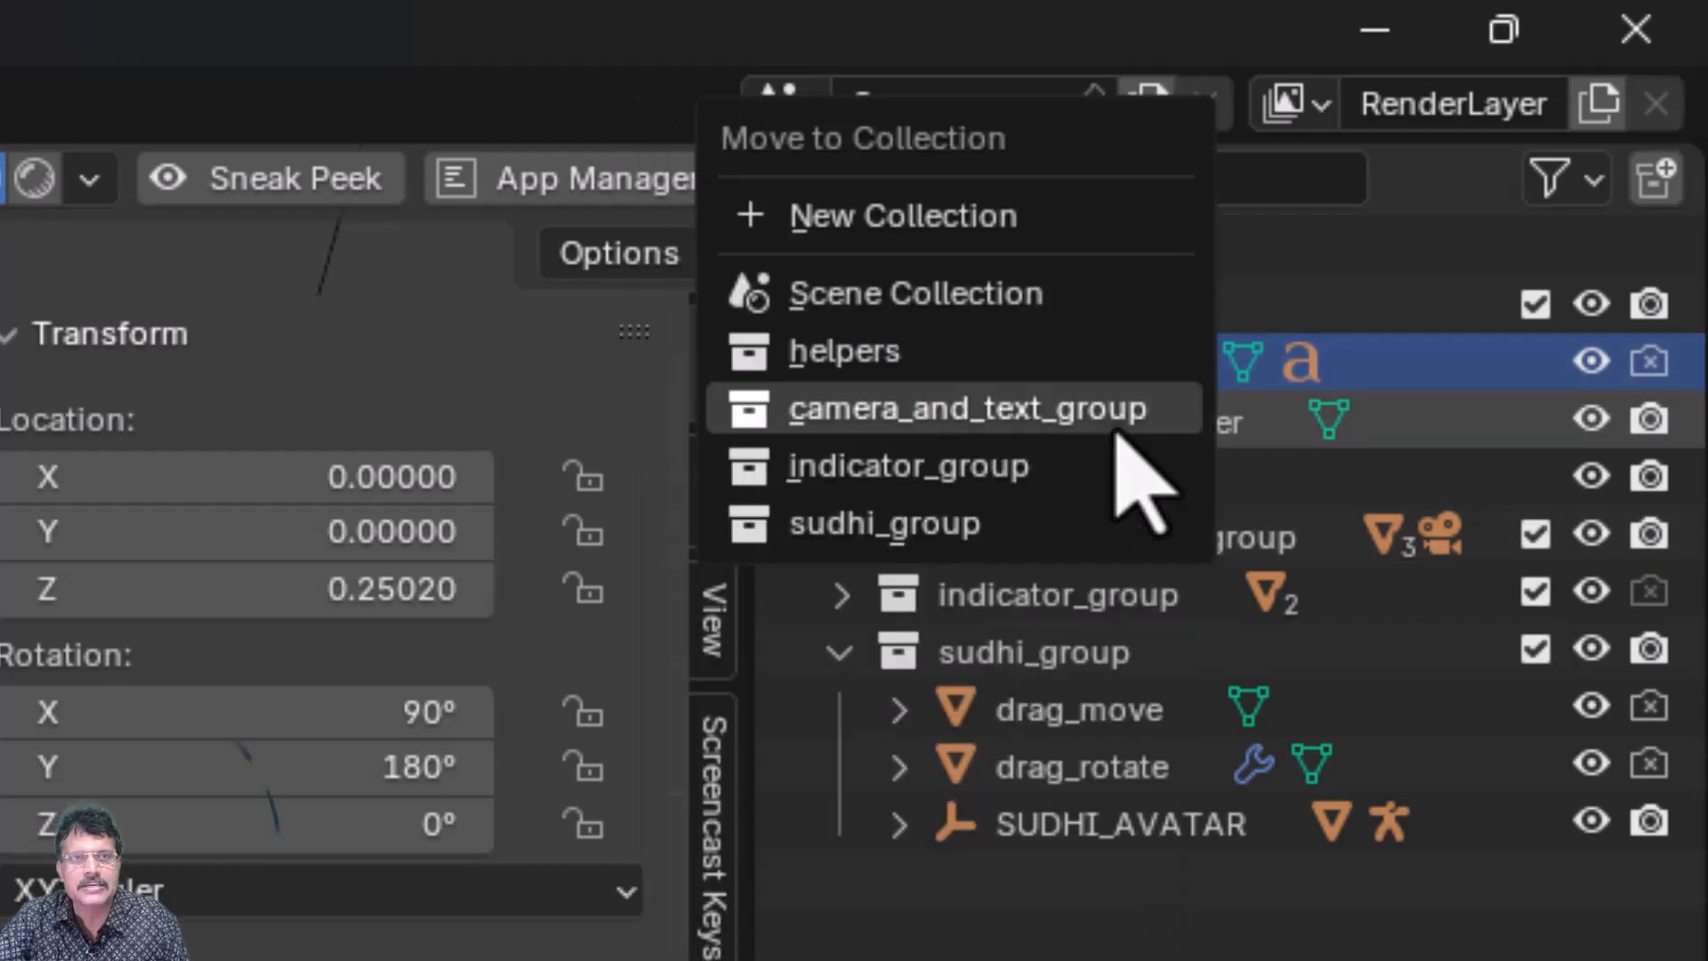
left_click(978, 528)
- Move the shadow_catcher object from the helpers collection into the sudhi_group collection
left_click(1057, 385)
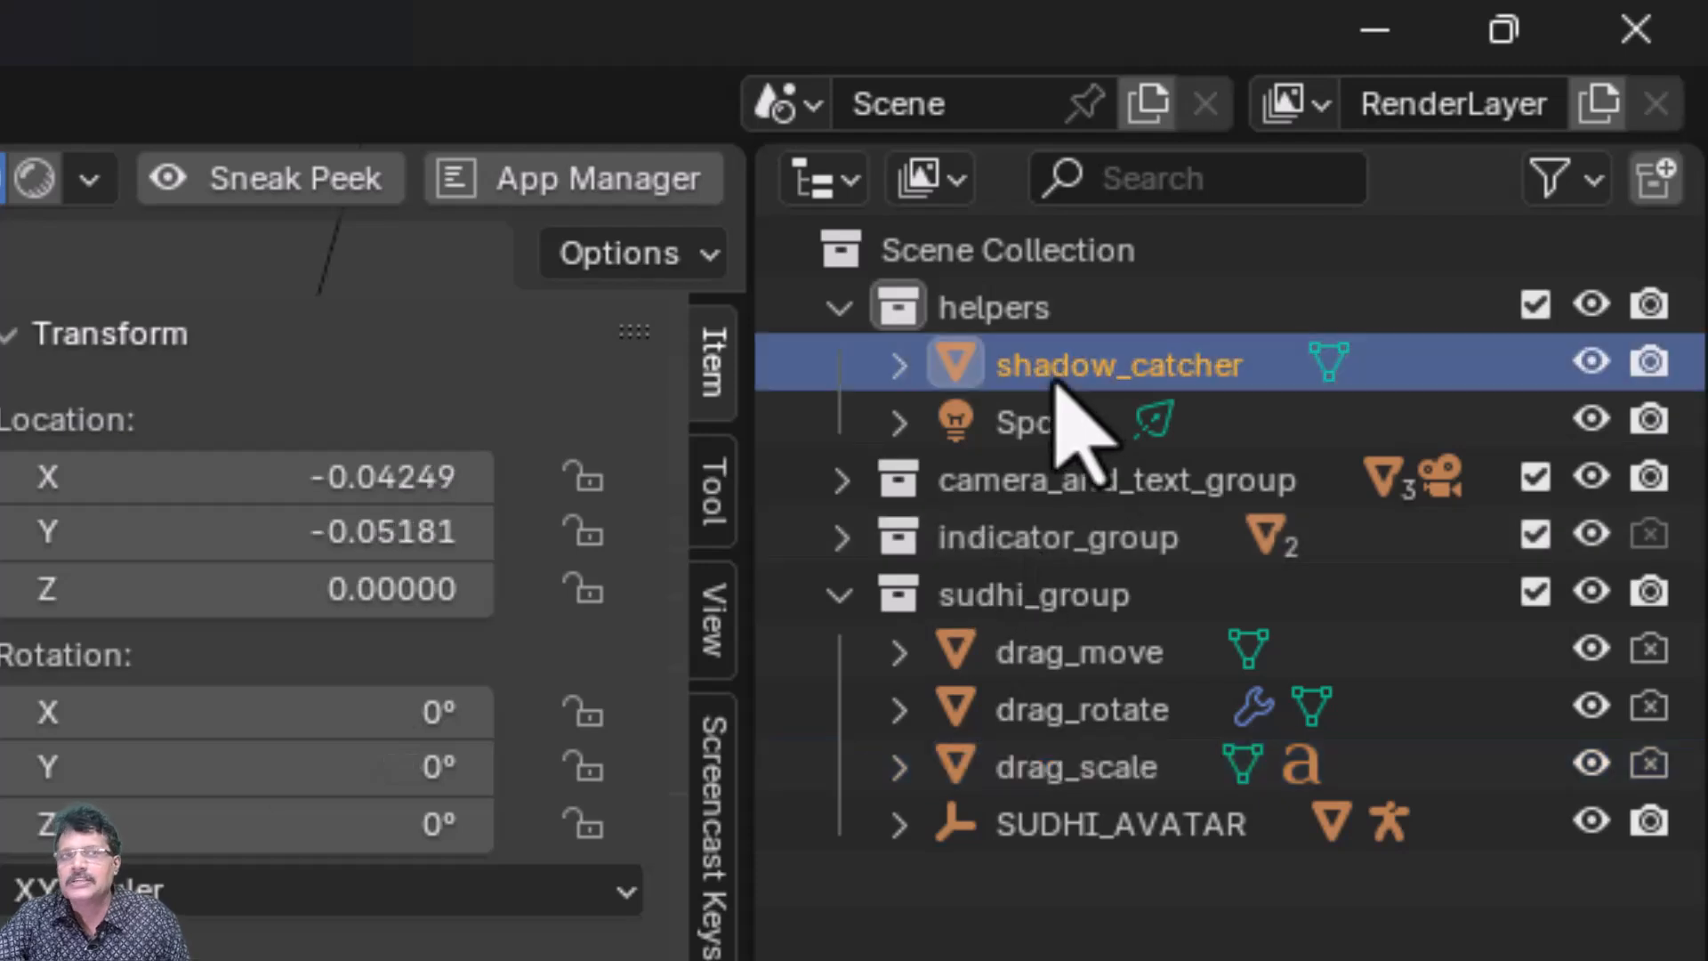
right_click(1057, 383)
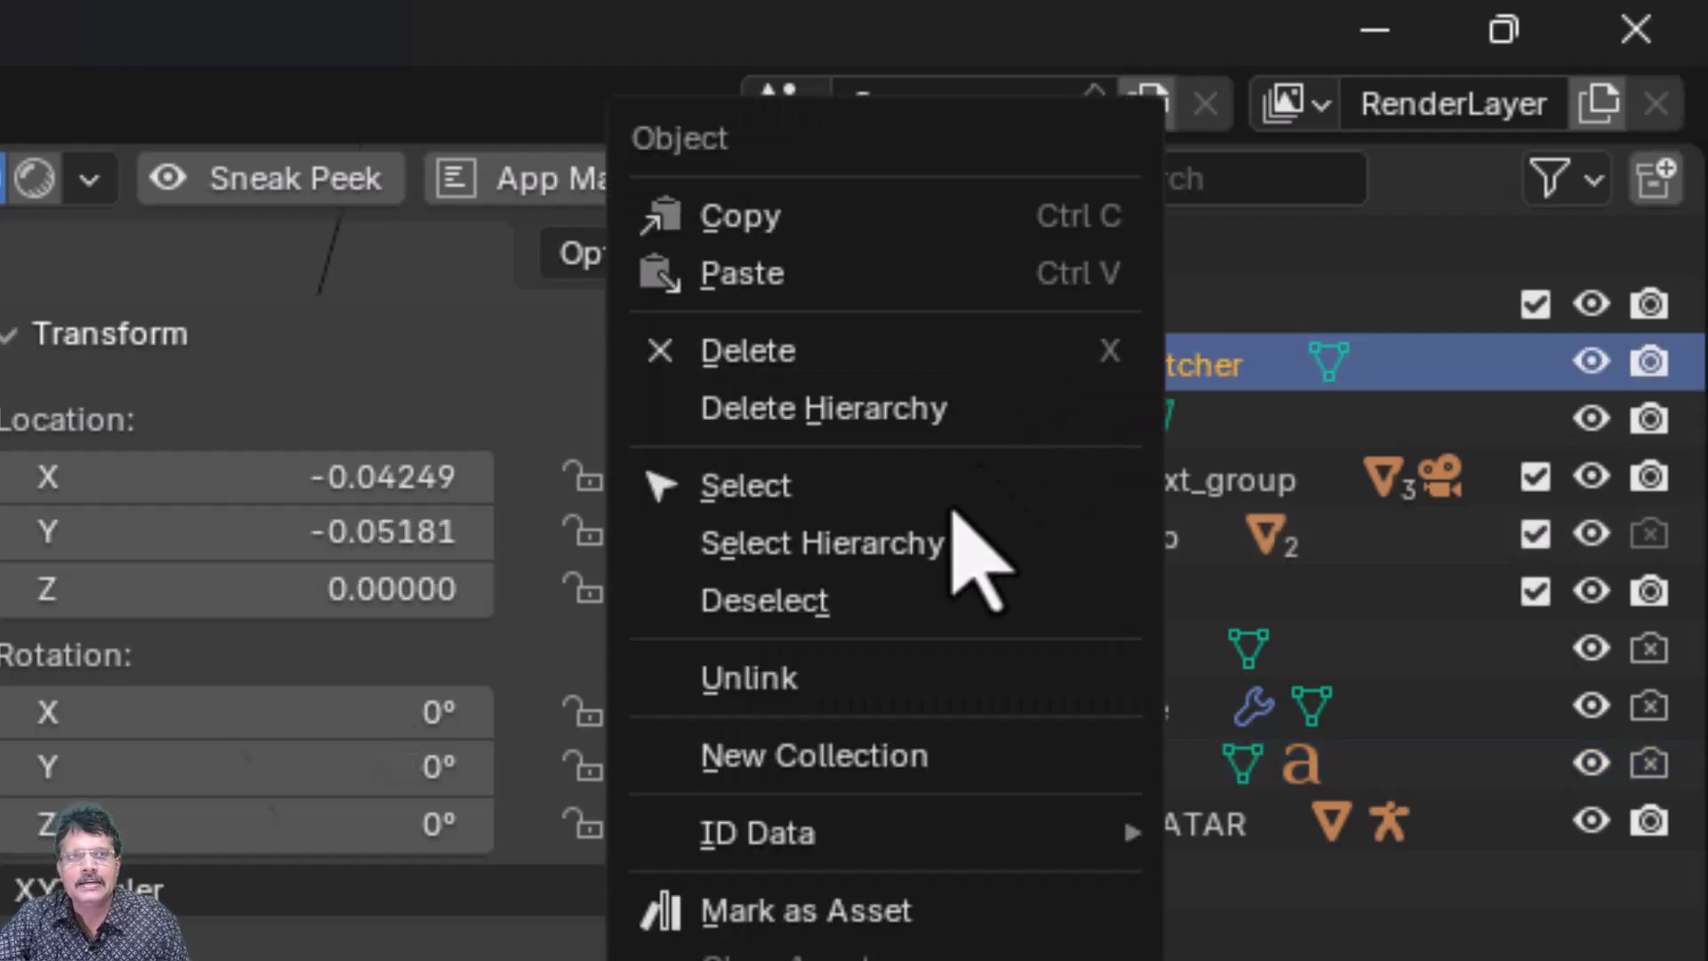
left_click(943, 542)
key("m")
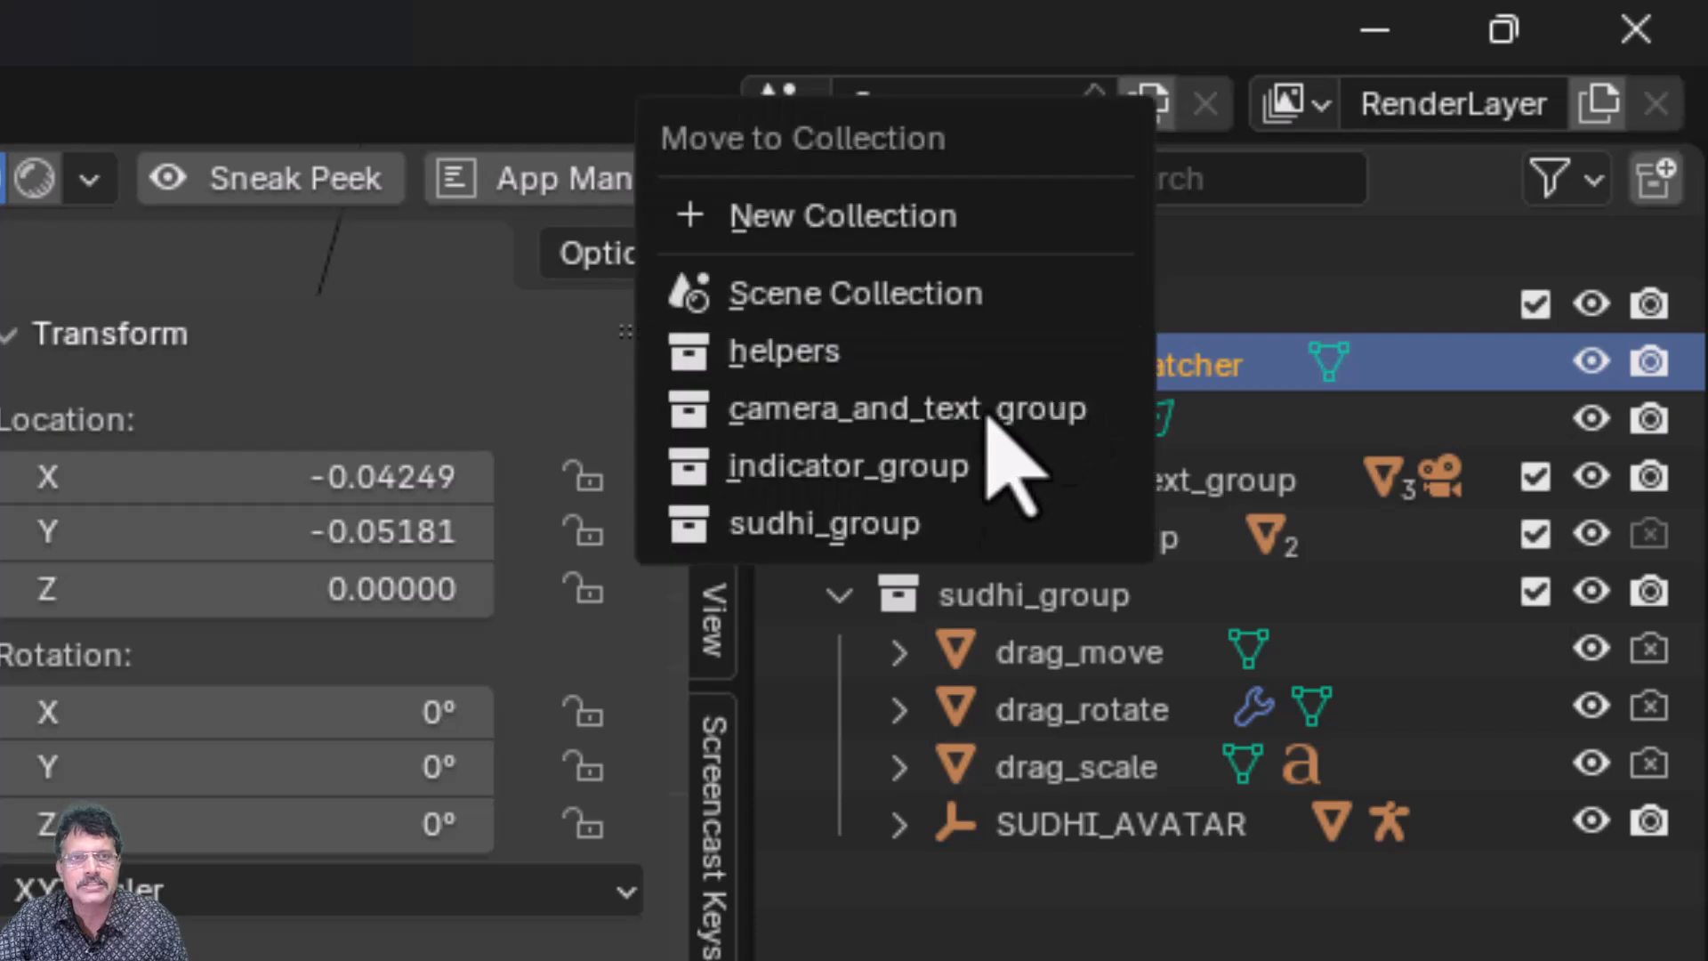
left_click(851, 529)
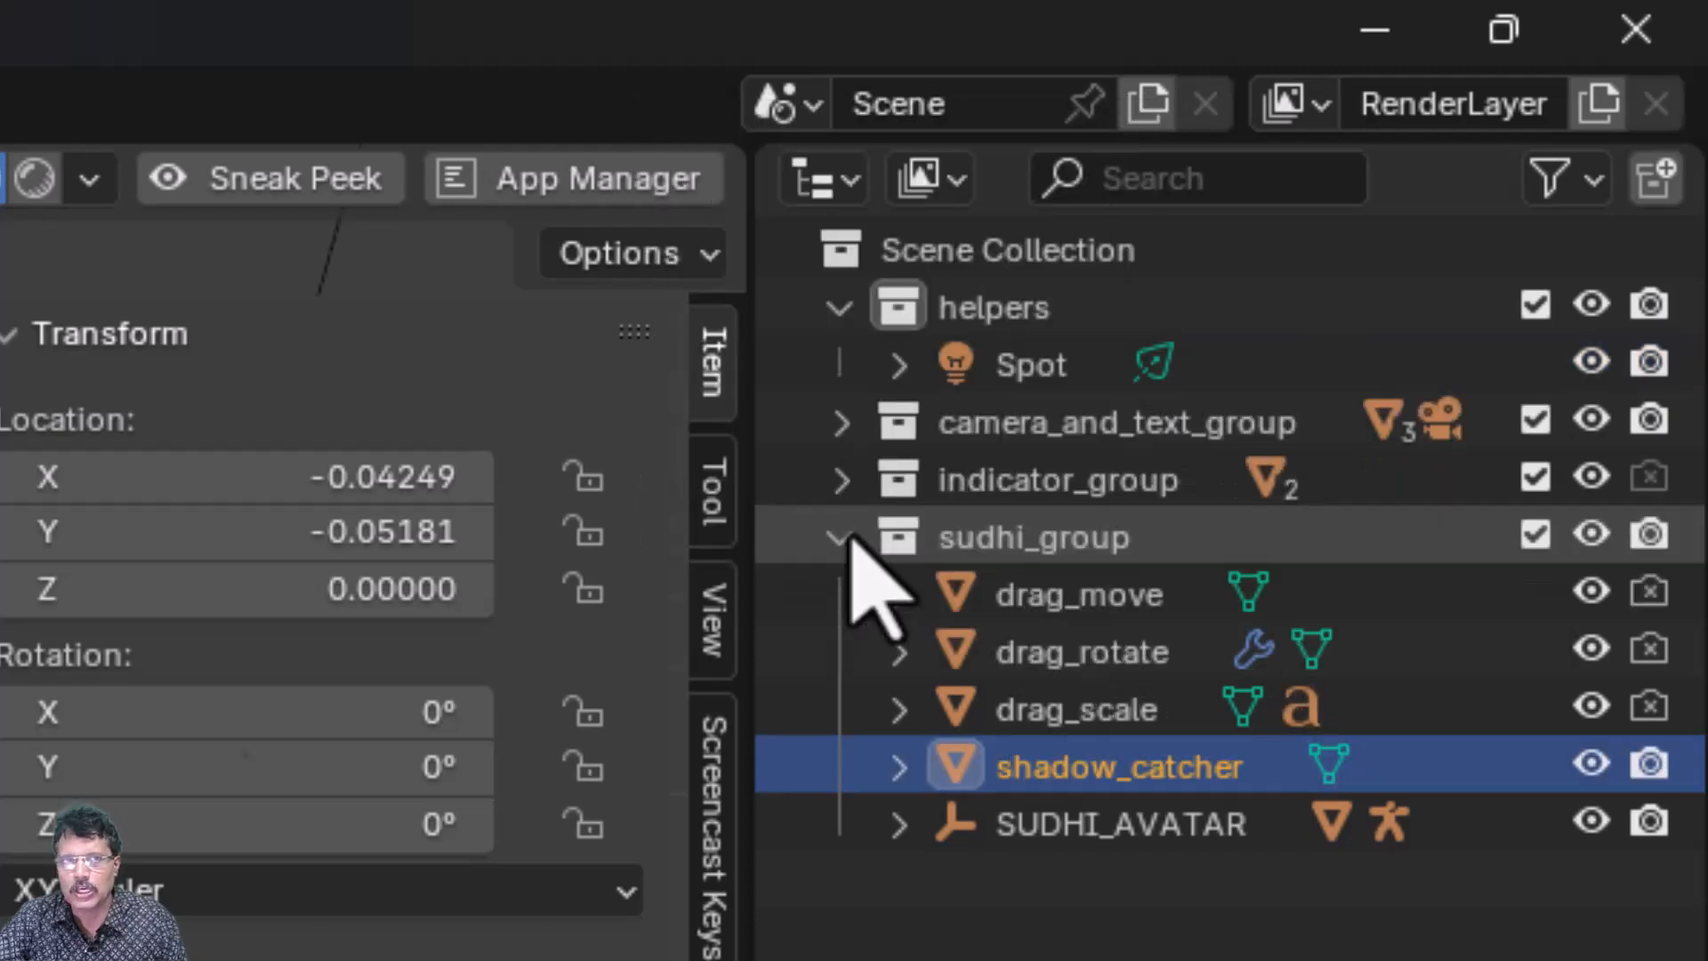
- Move the Spot light from helpers into the sudhi_group collection and delete the emptied helpers collection
left_click(1011, 372)
right_click(1012, 374)
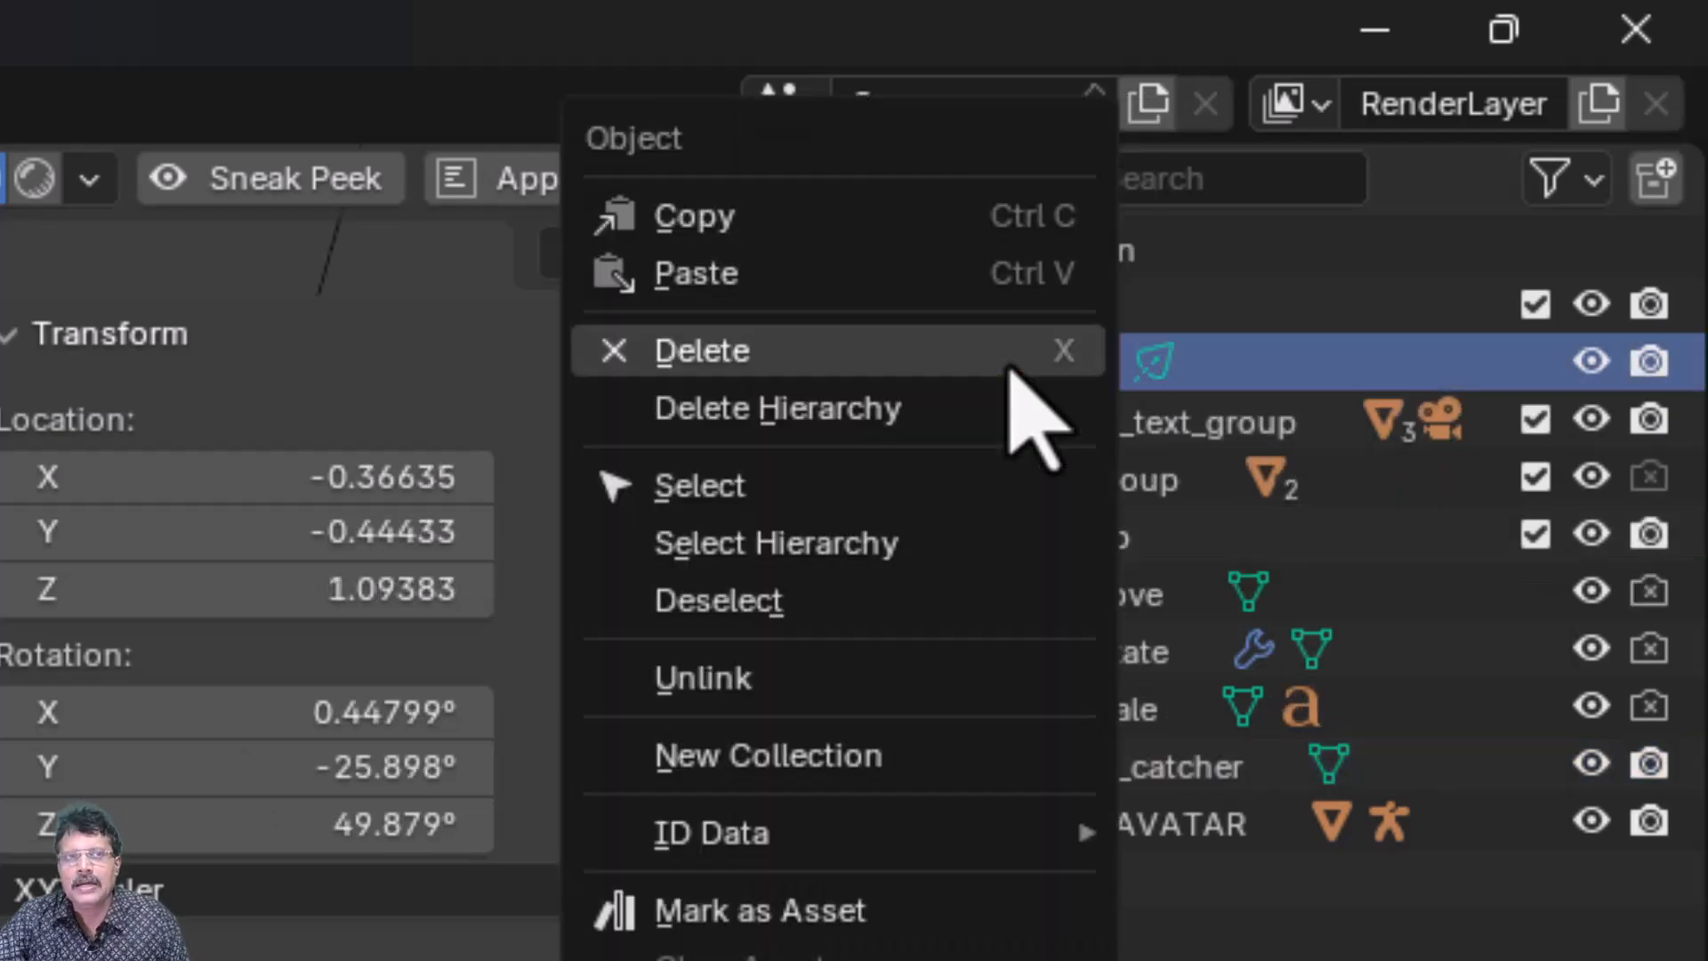
key("Escape")
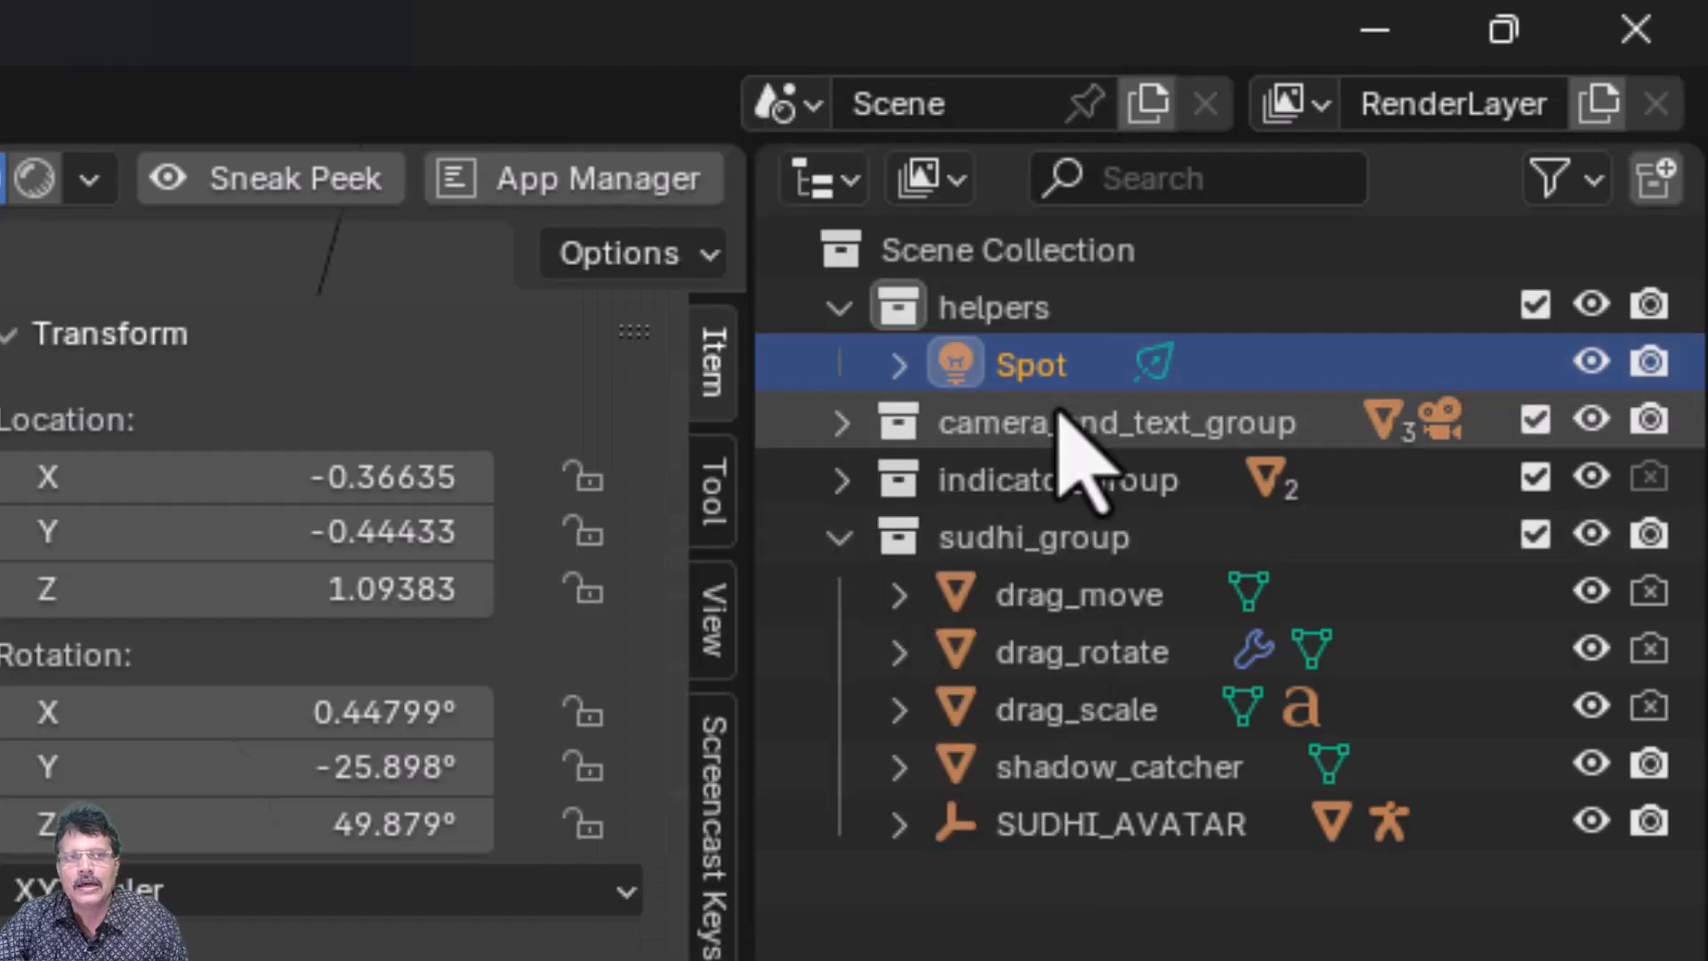
key("m")
left_click(934, 520)
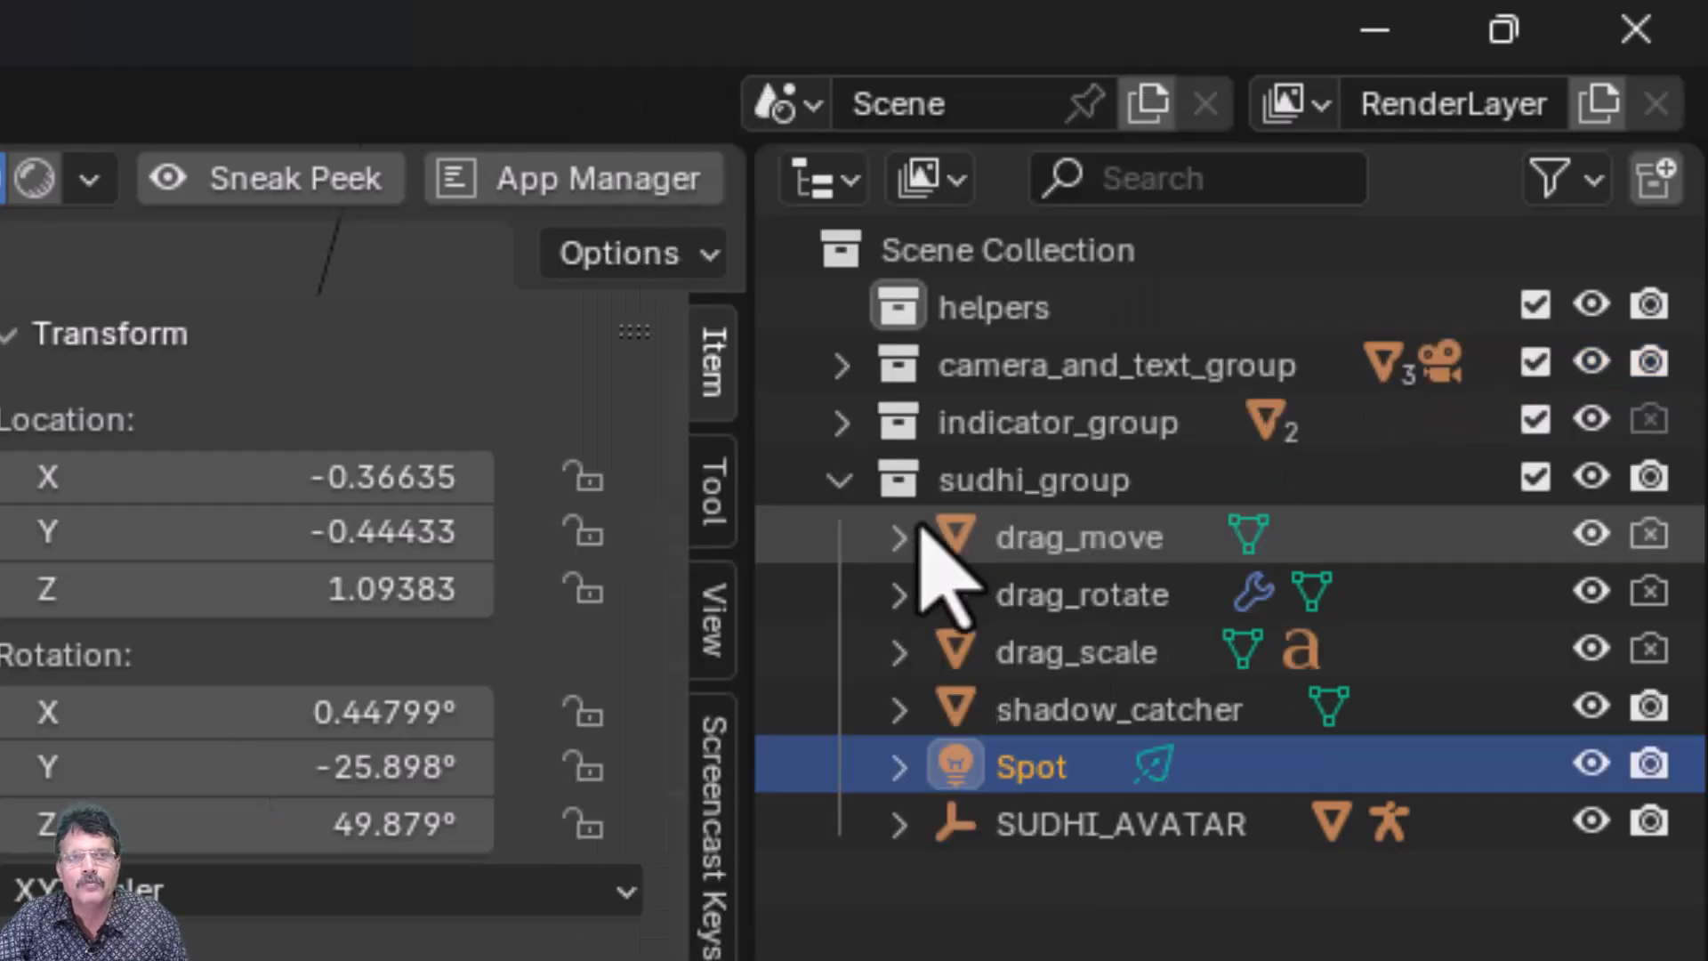
left_click(1000, 313)
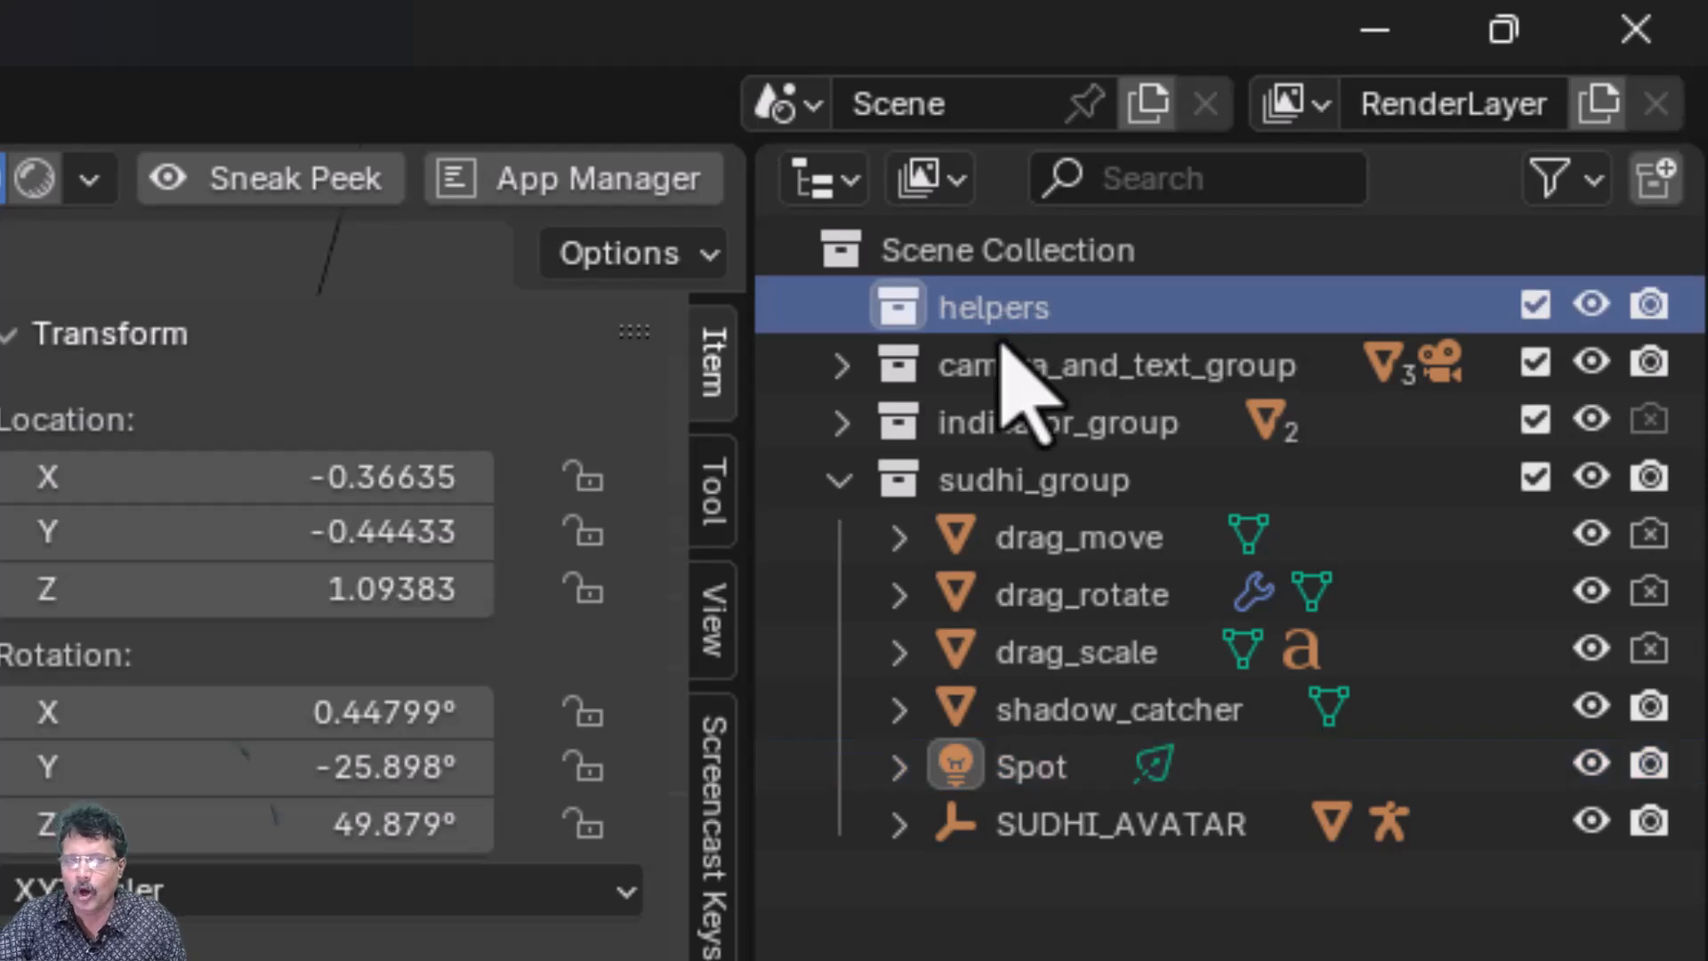
key("x")
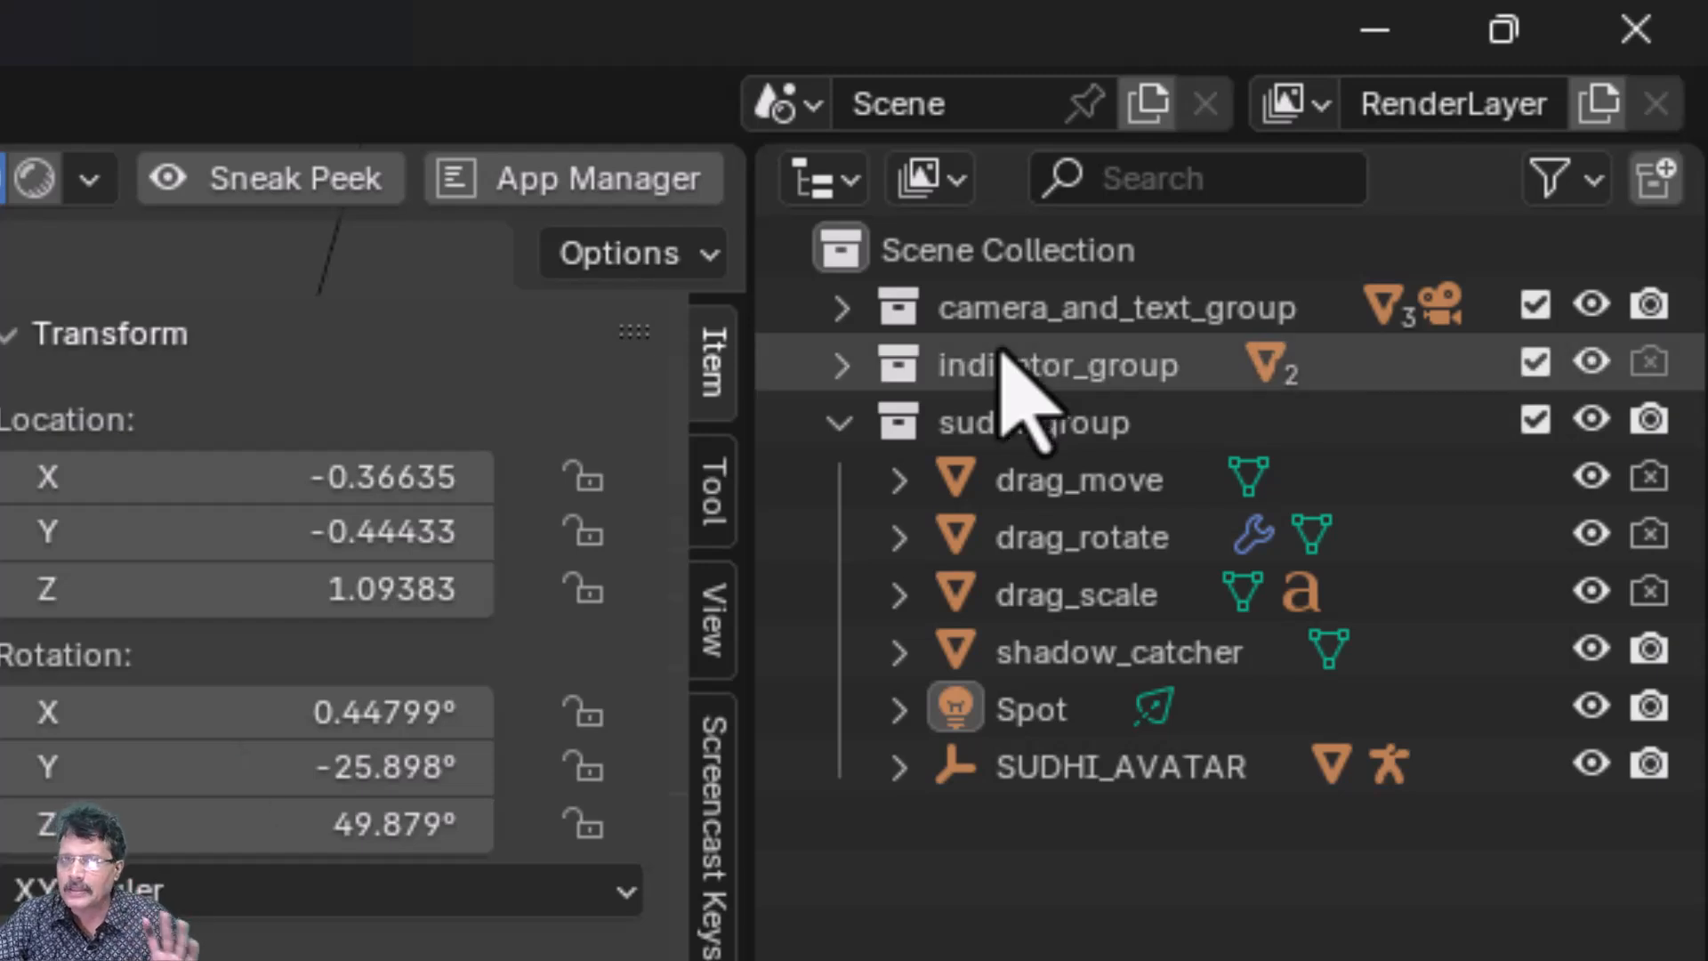
- Parent drag_move, drag_rotate, drag_scale, shadow_catcher, Spot and sudhi_mesh to sudhi_armature as Object (Keep Transform)
left_click(1119, 491)
left_click(1099, 544, "ctrl")
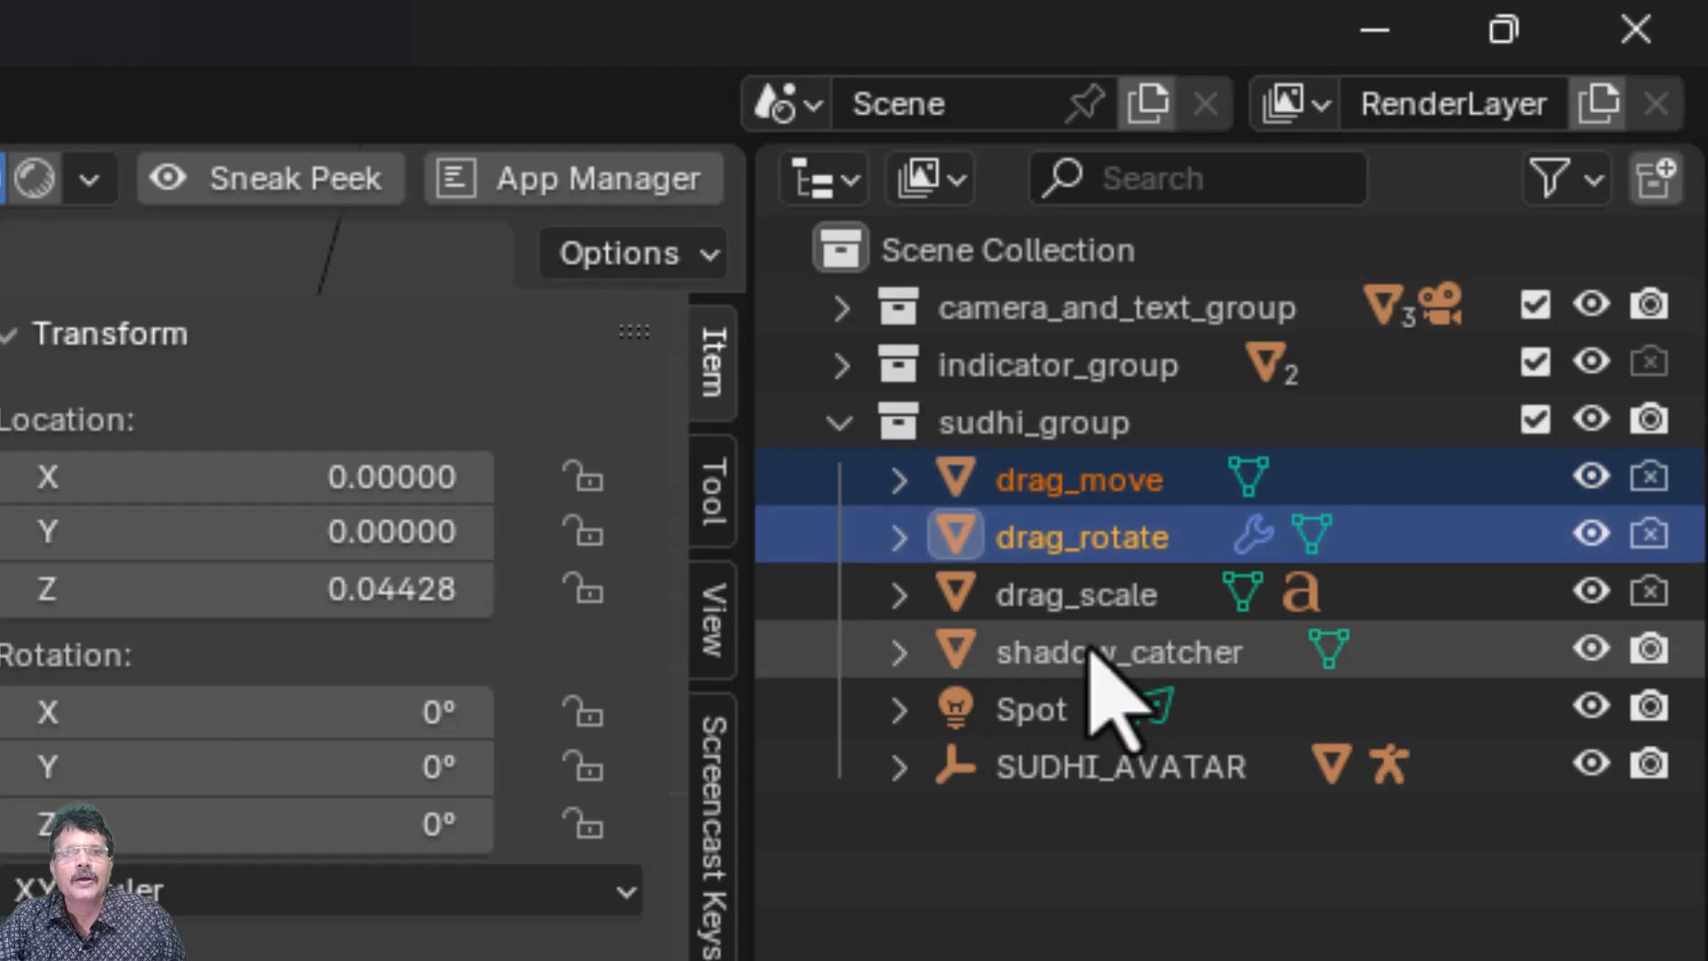
left_click(1098, 596, "ctrl")
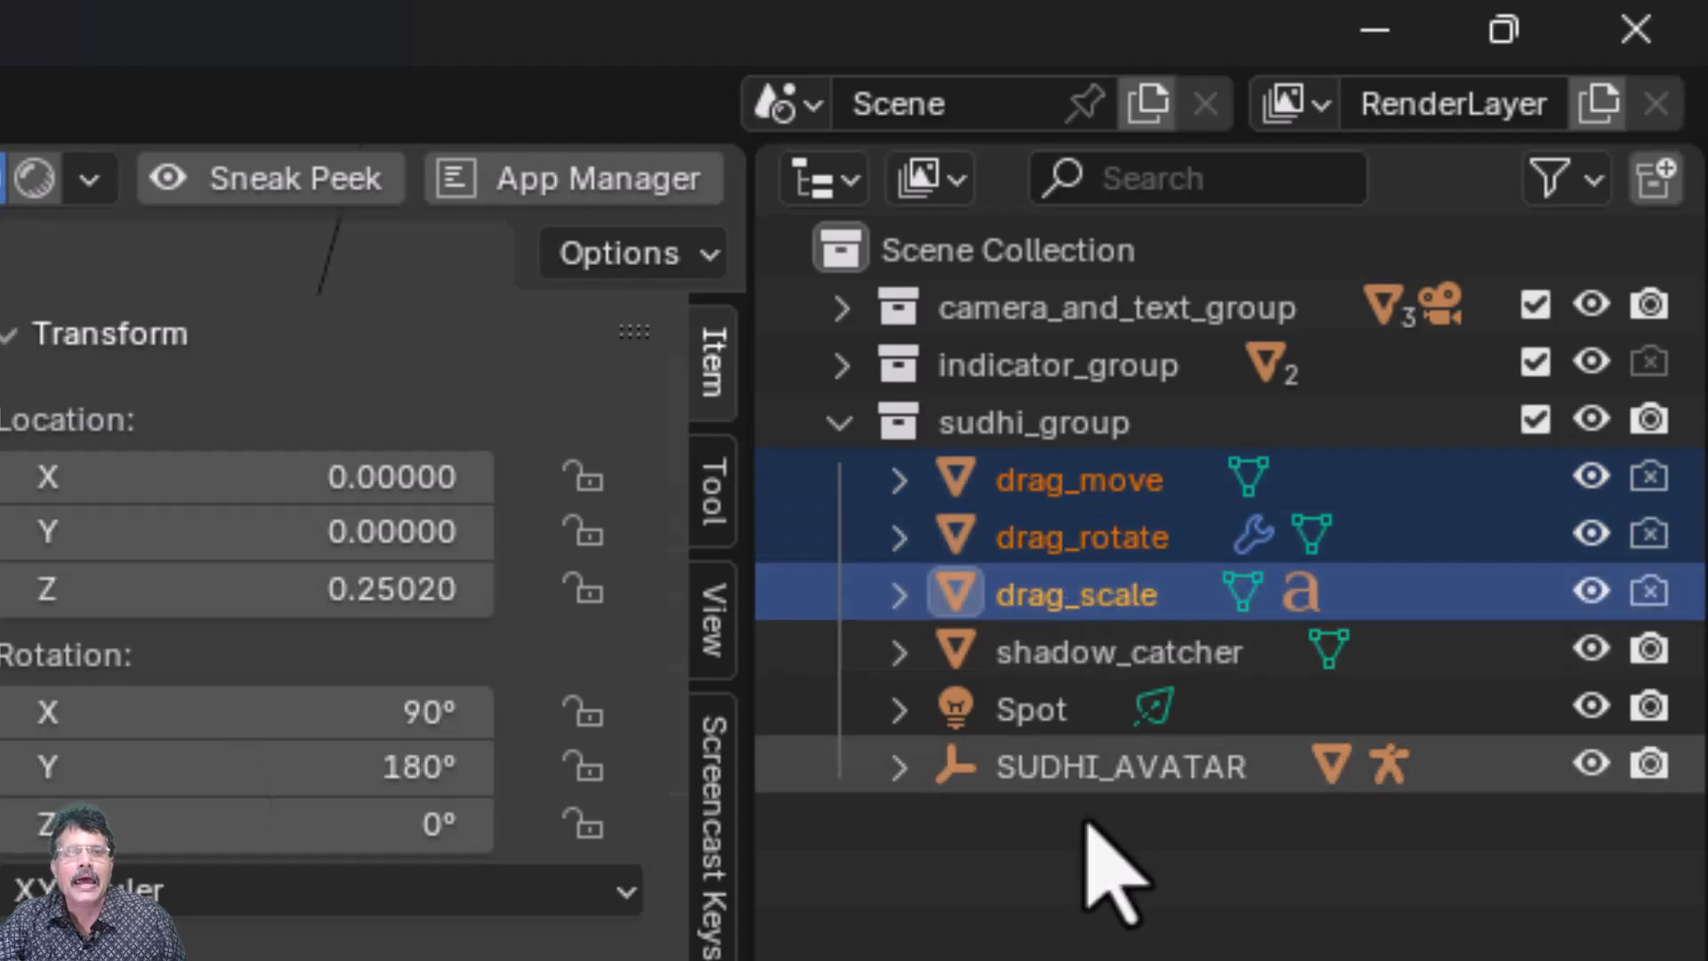
left_click(1096, 663, "ctrl")
left_click(1032, 712, "ctrl")
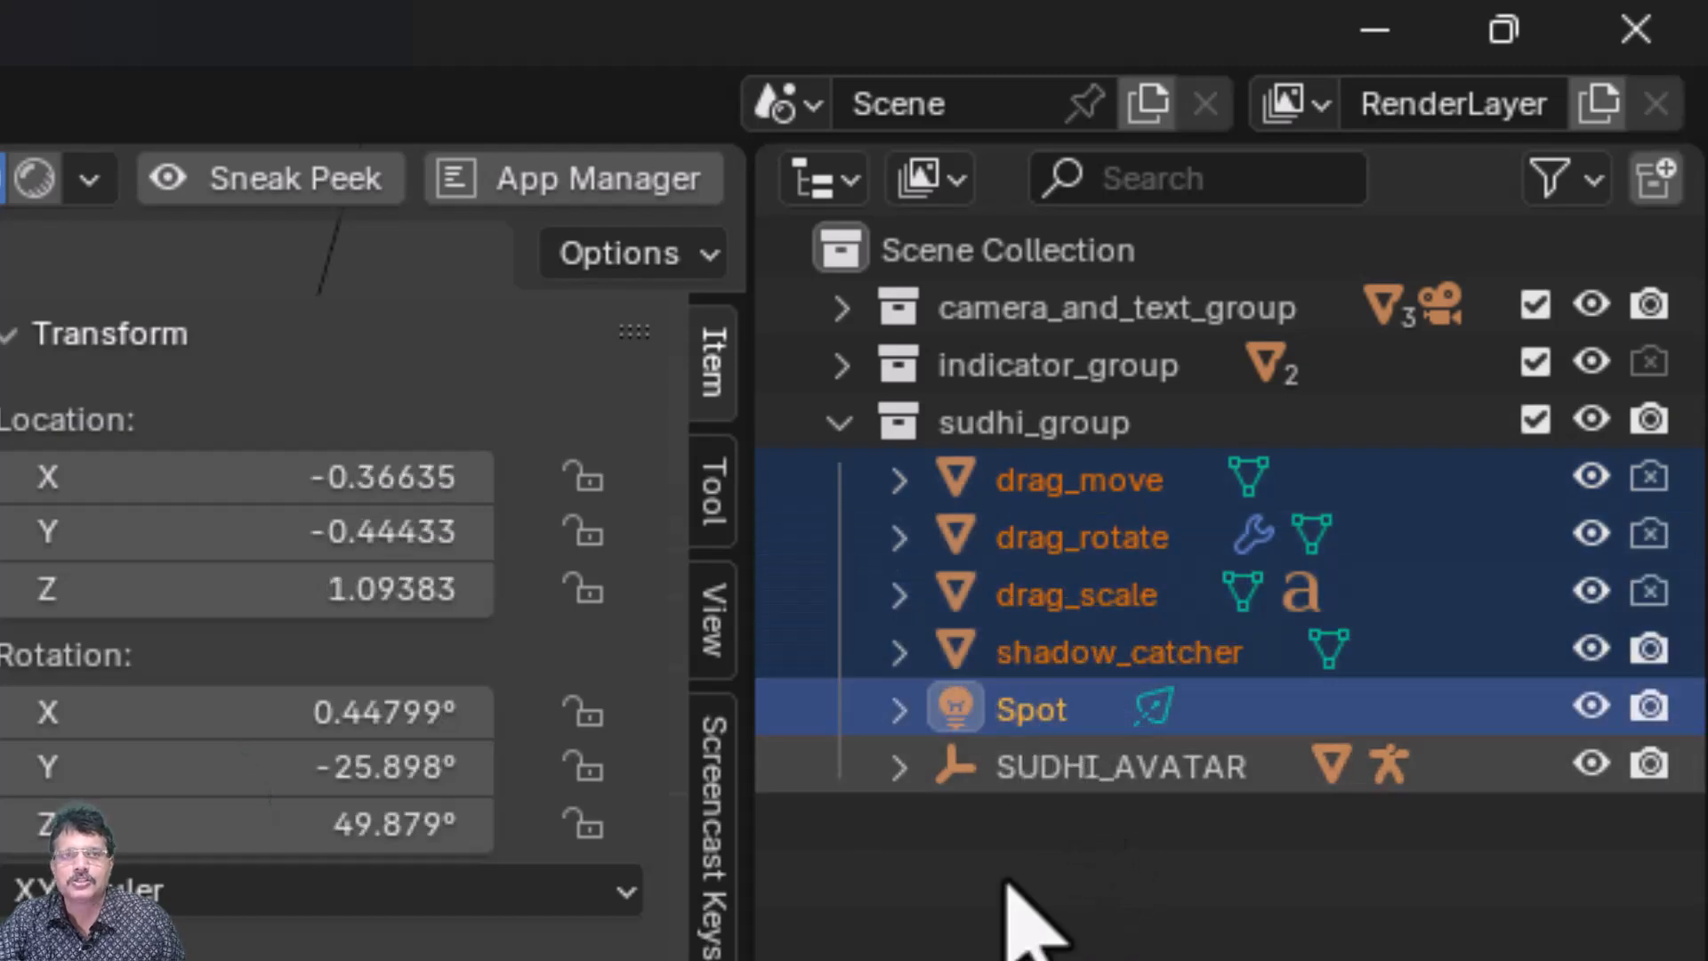
left_click(899, 768)
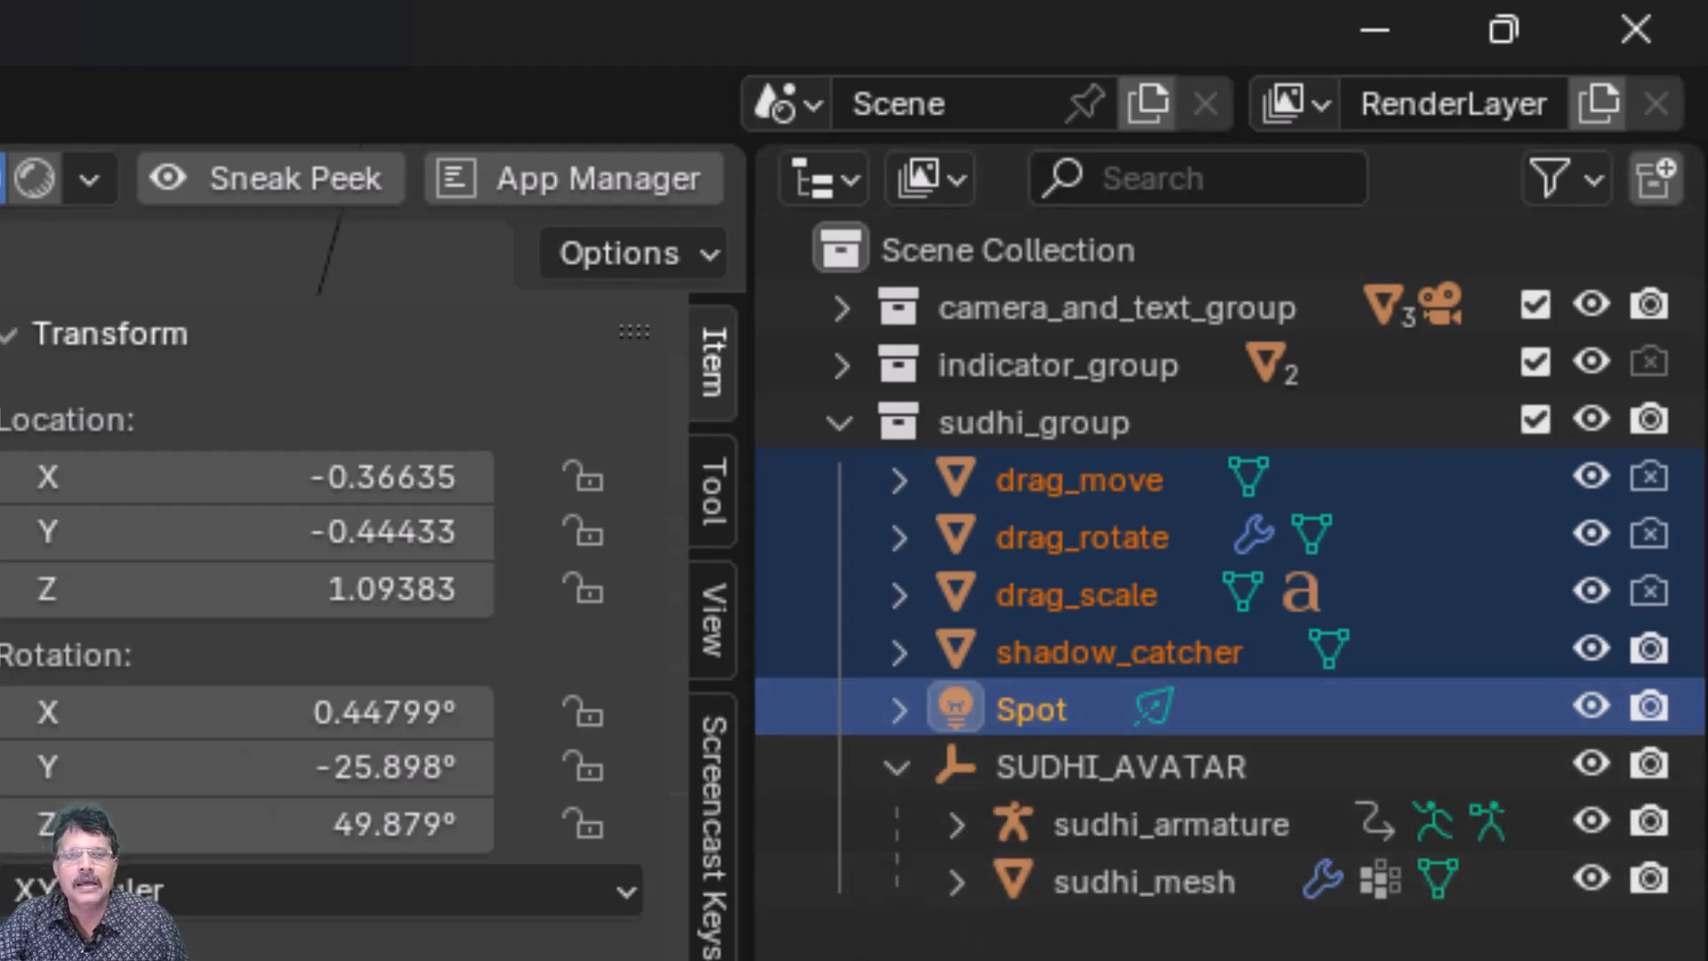
left_click(1137, 885, "ctrl")
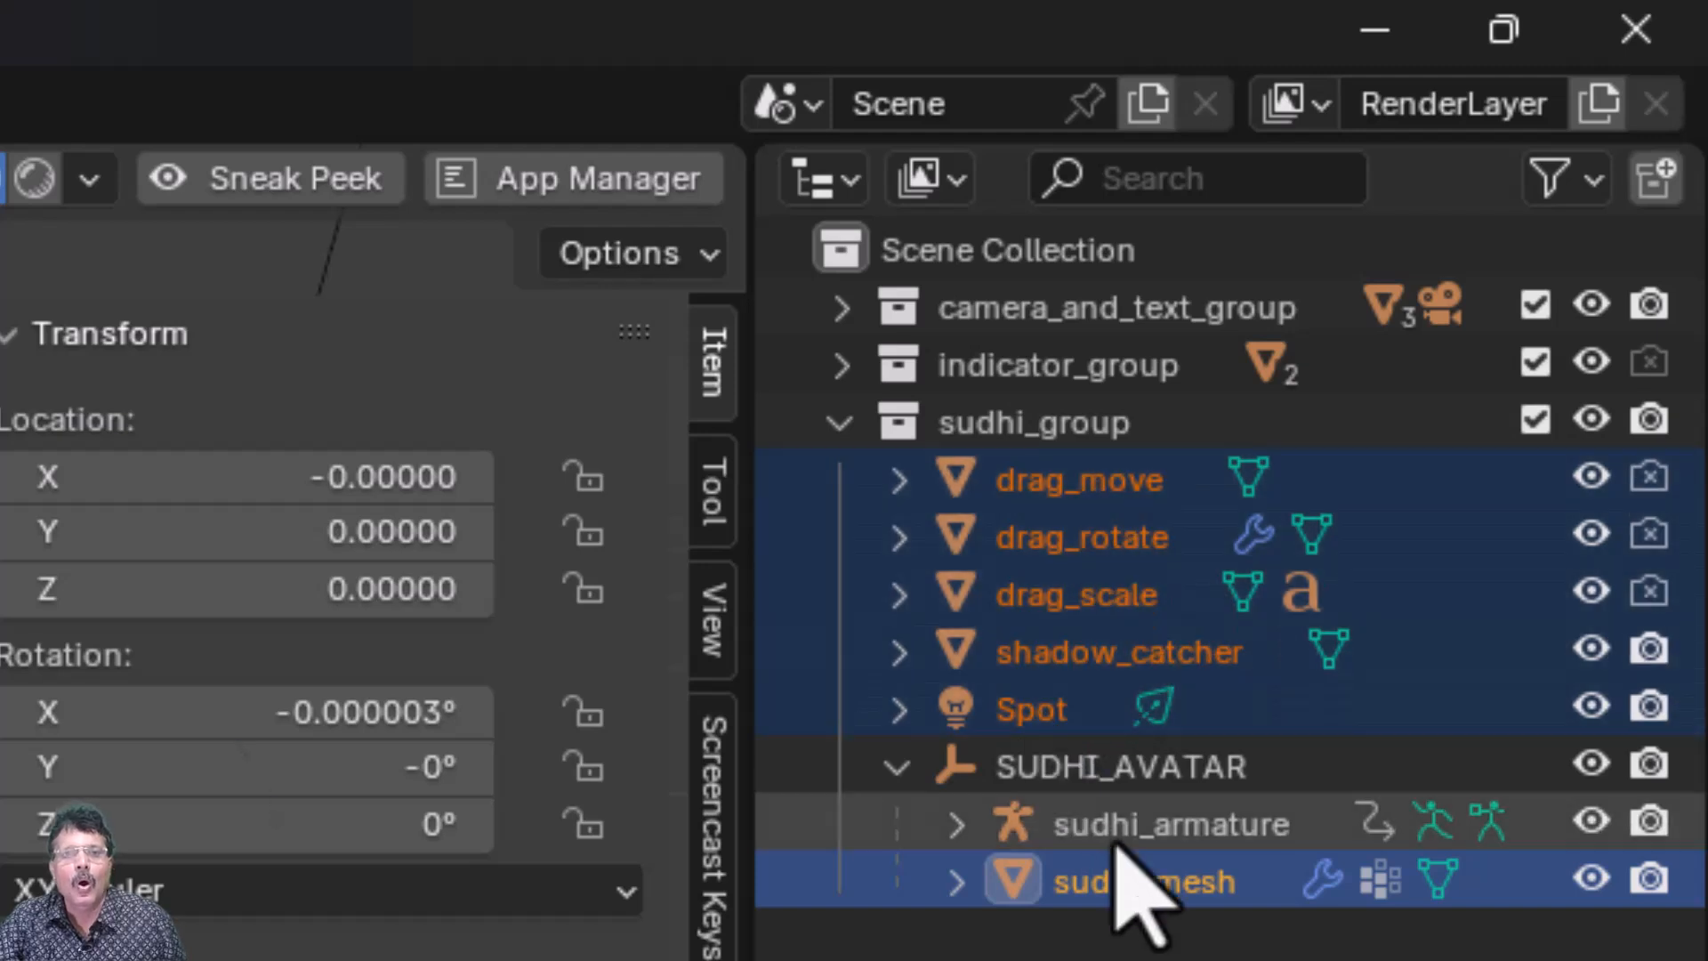
left_click(1236, 833, "ctrl")
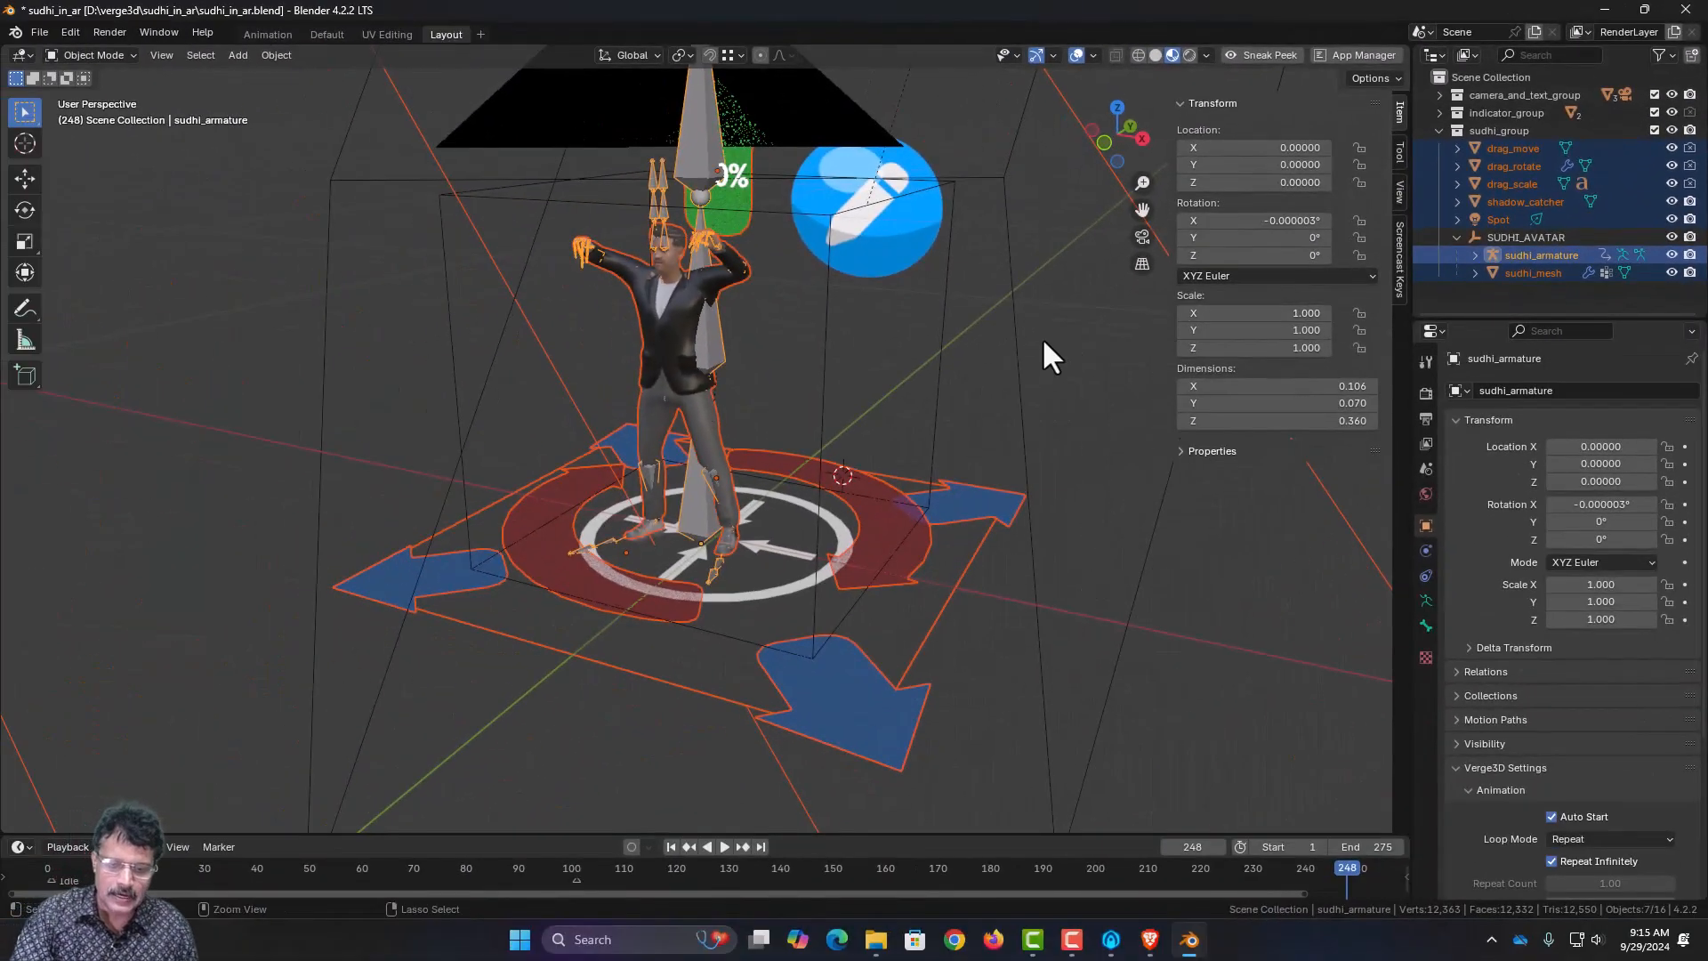
key("ctrl+p")
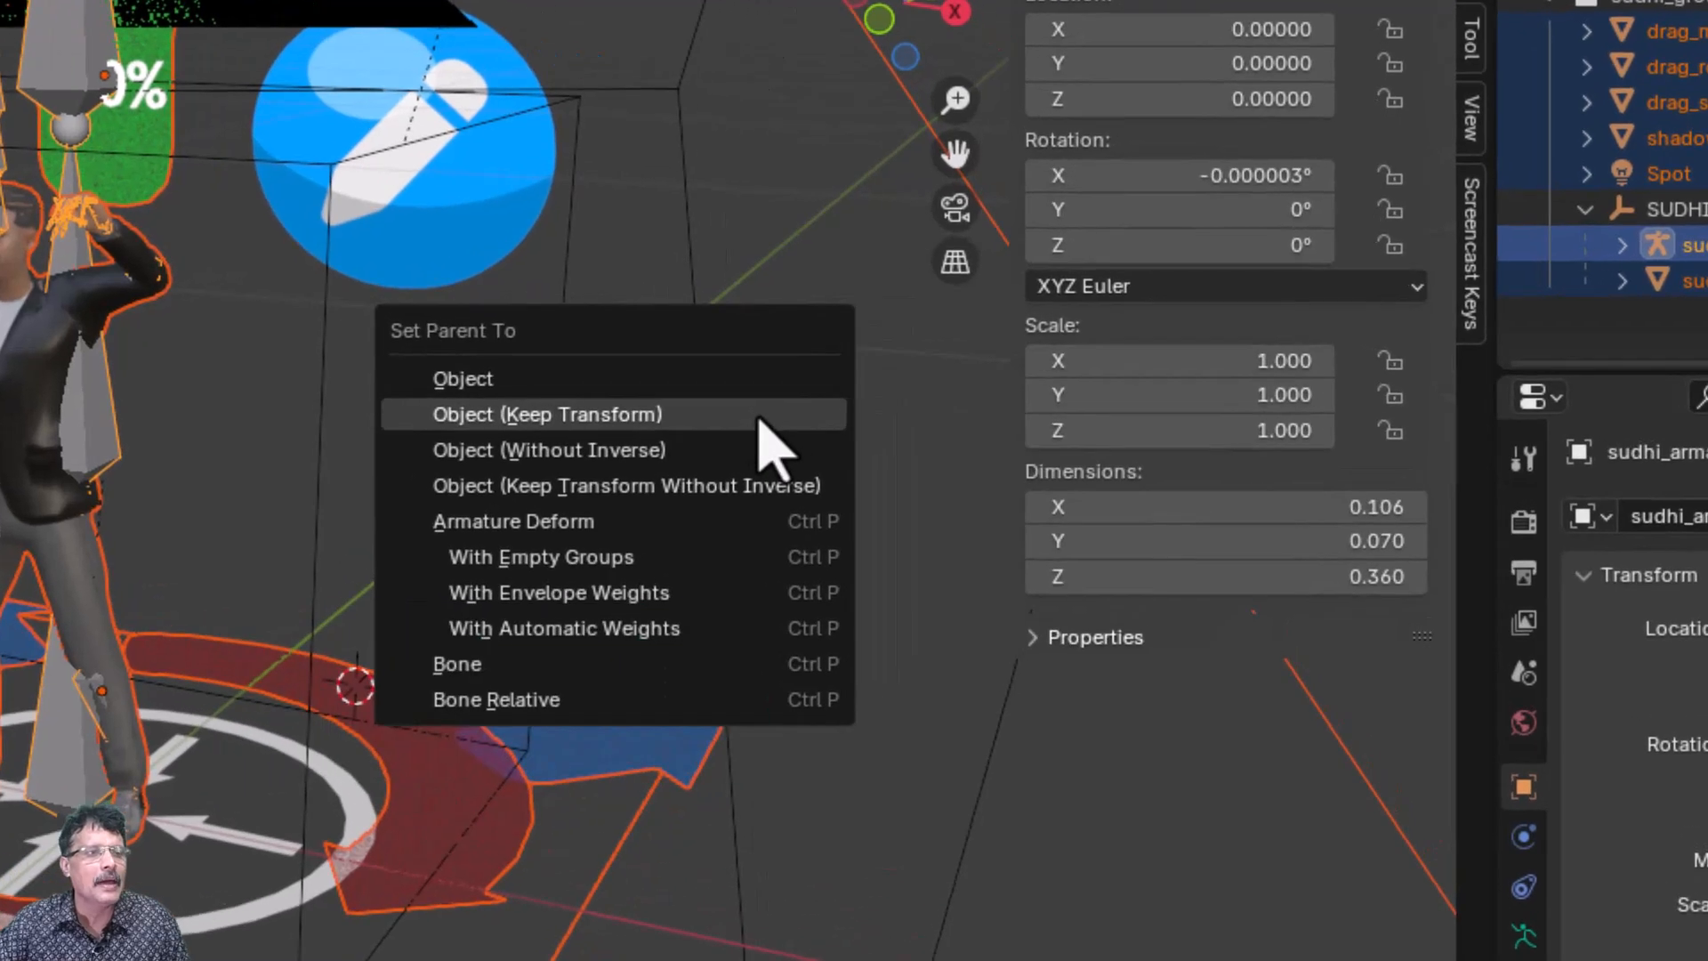
left_click(756, 416)
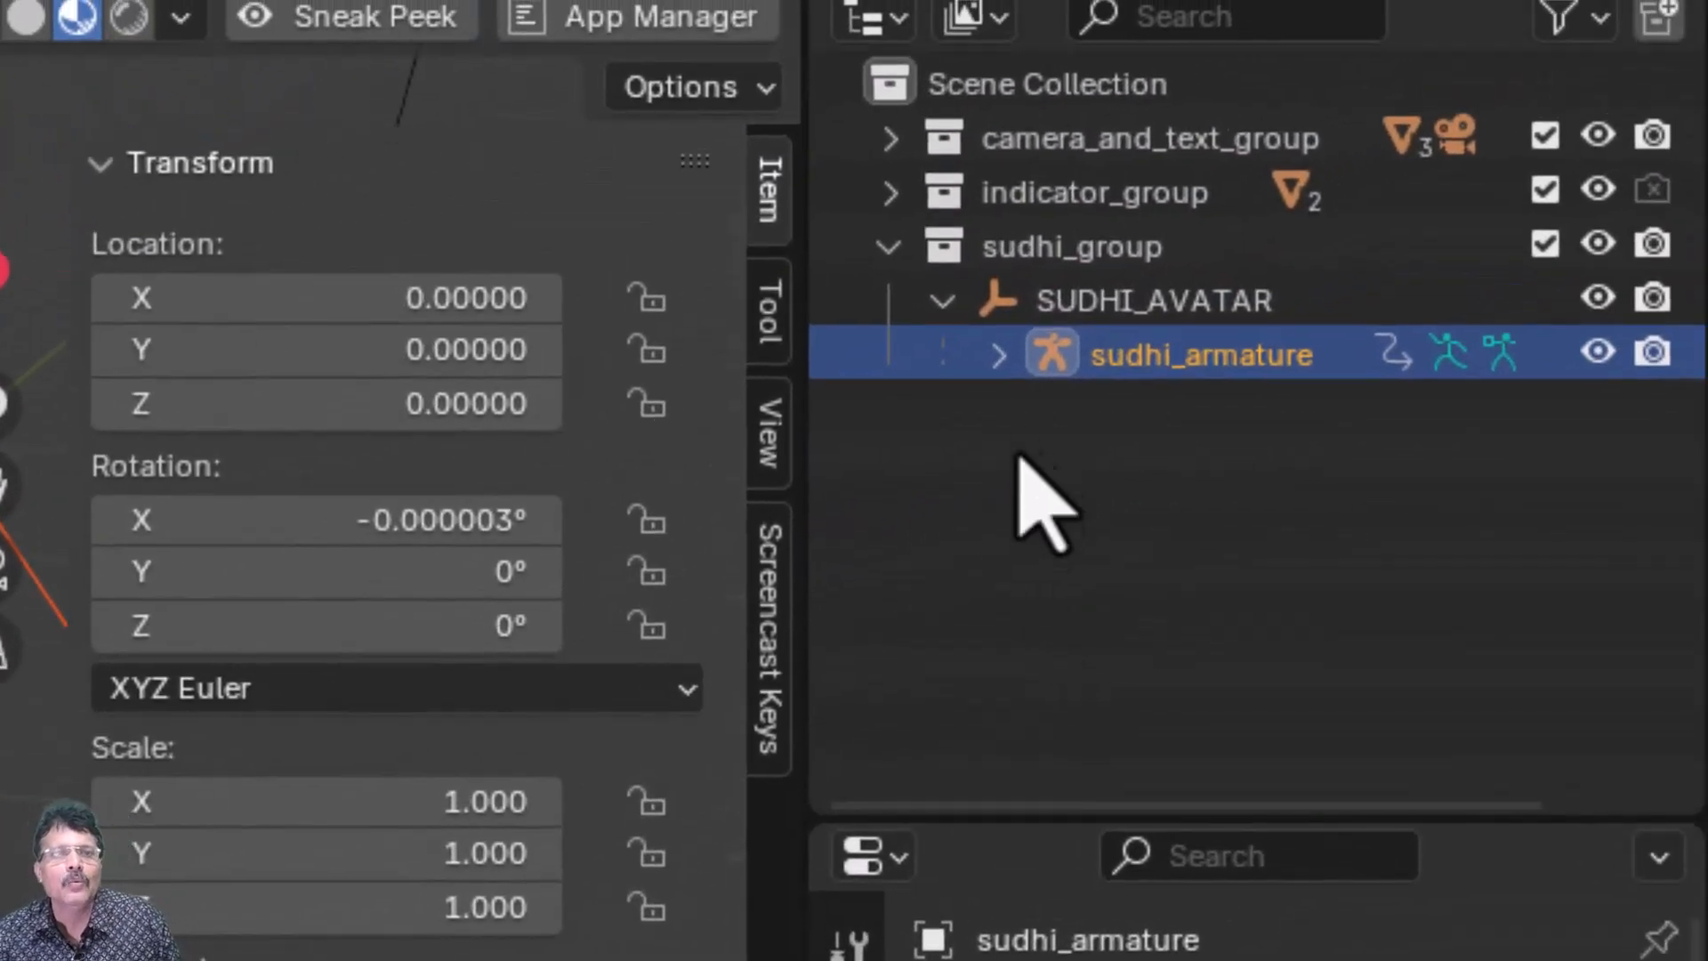
- Expand sudhi_armature in the outliner and check the objects parented under it, keeping only the armature selected
left_click(1000, 356)
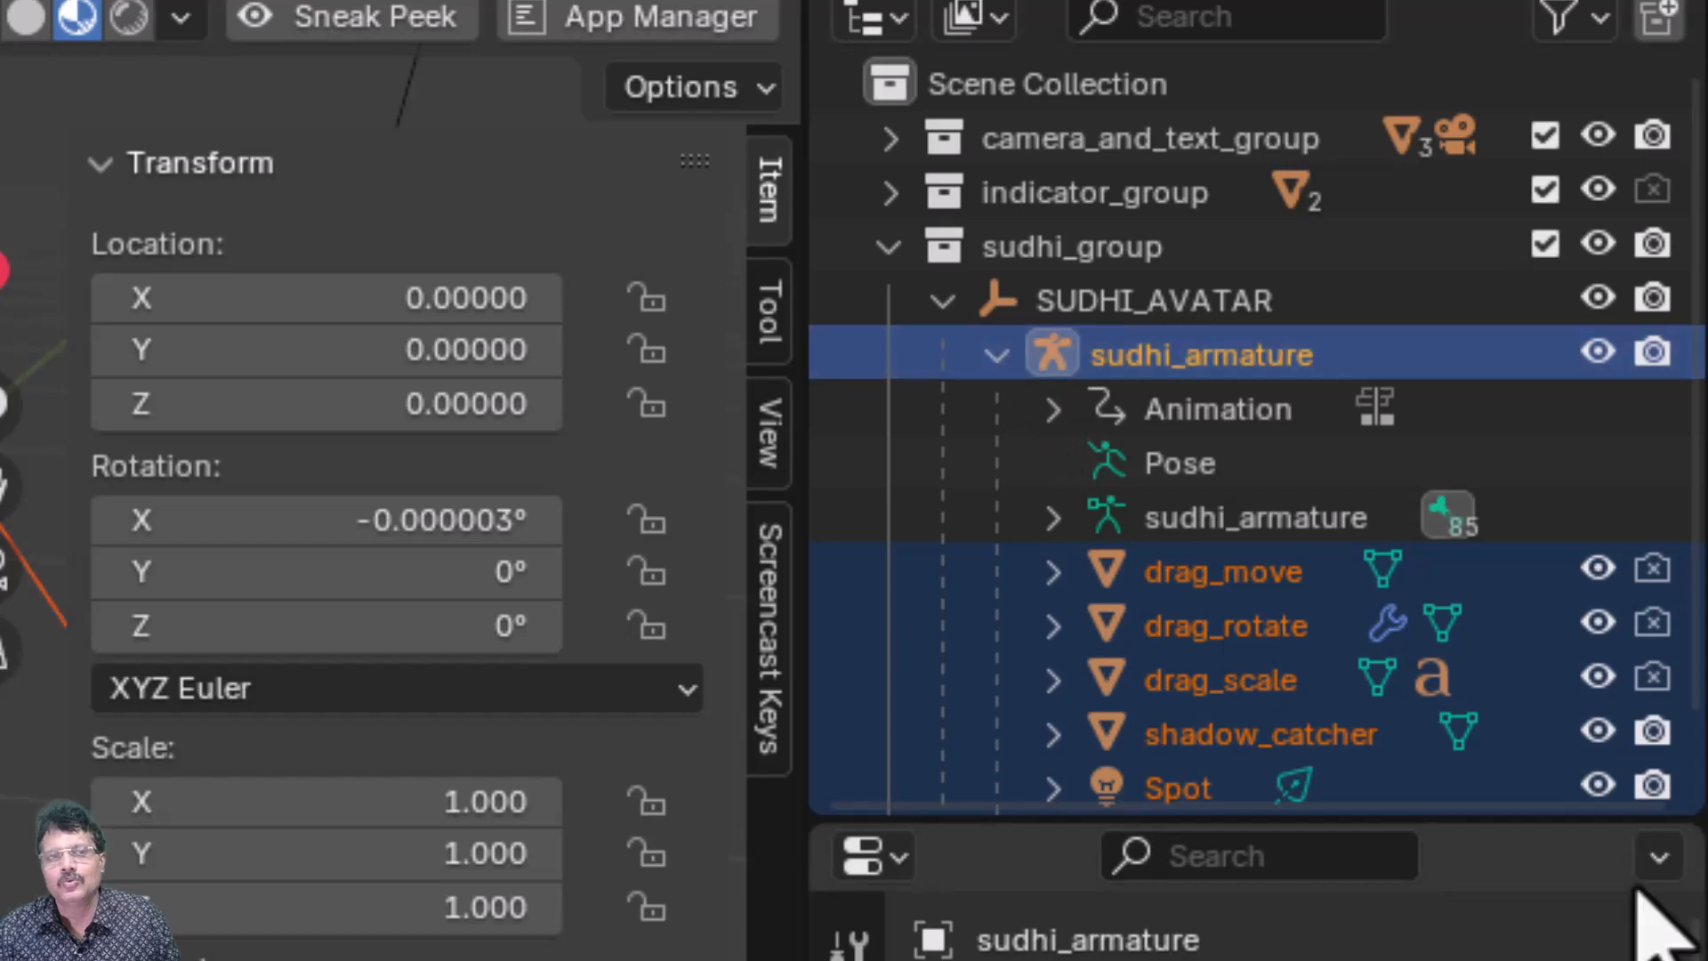
key("ctrl+z")
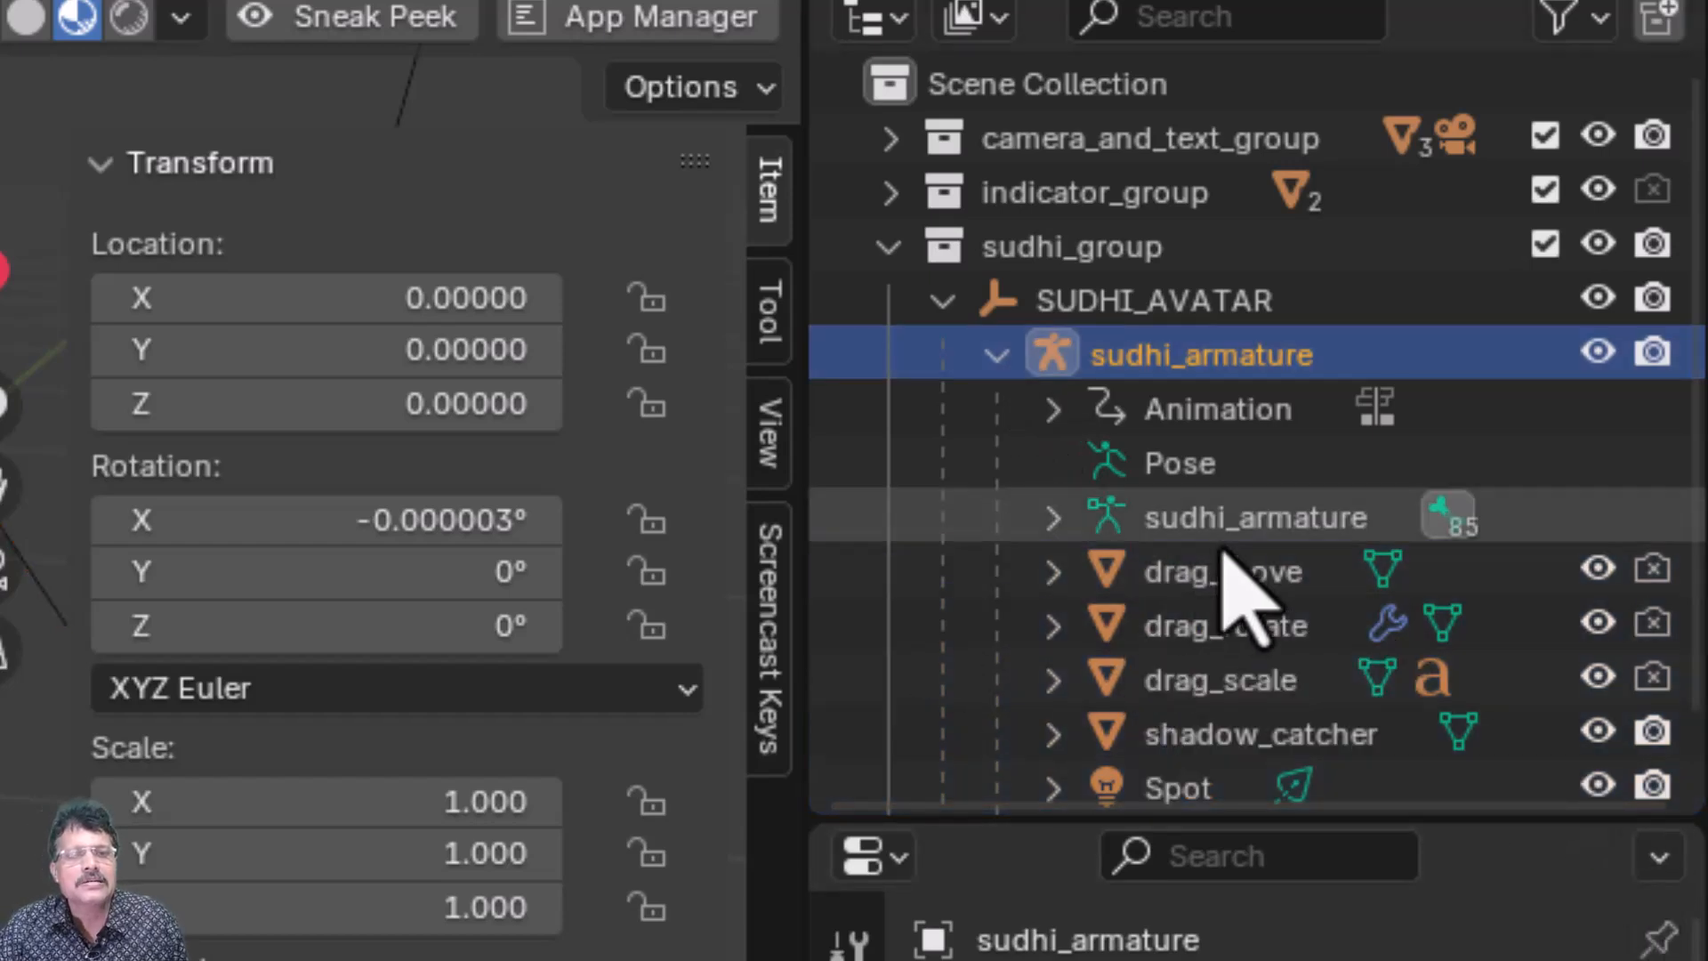
scroll(1226, 561, "down", 2)
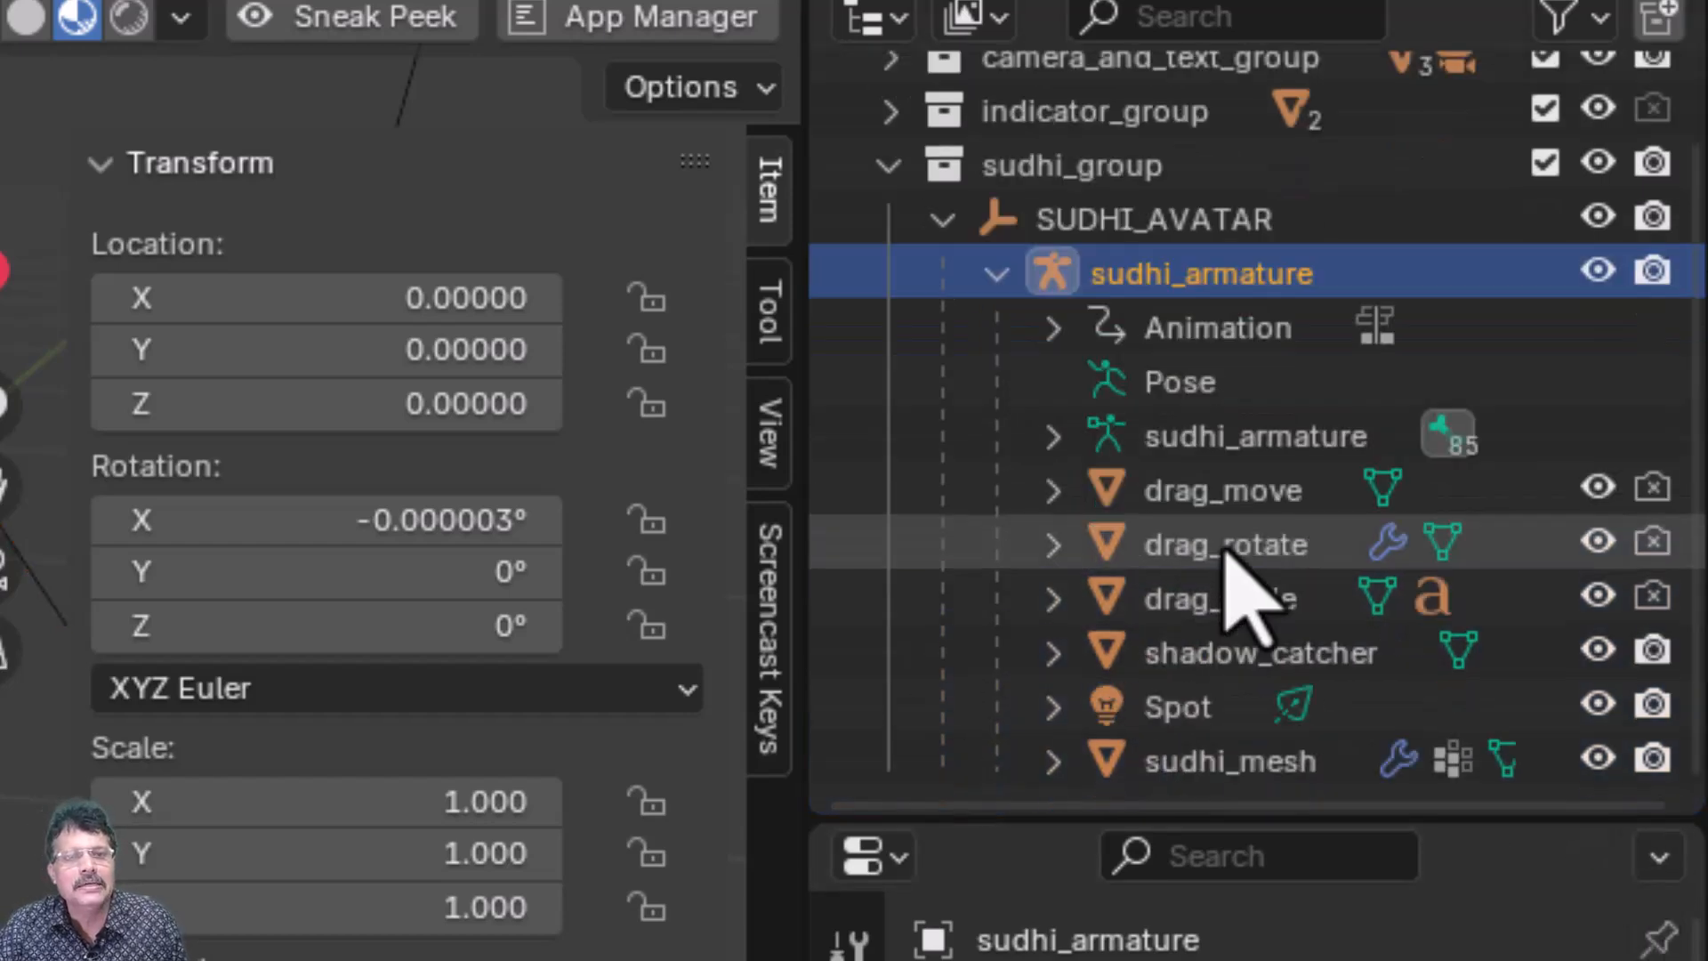
- Set the power of the Spot light under sudhi_armature to 120
left_click(1210, 721)
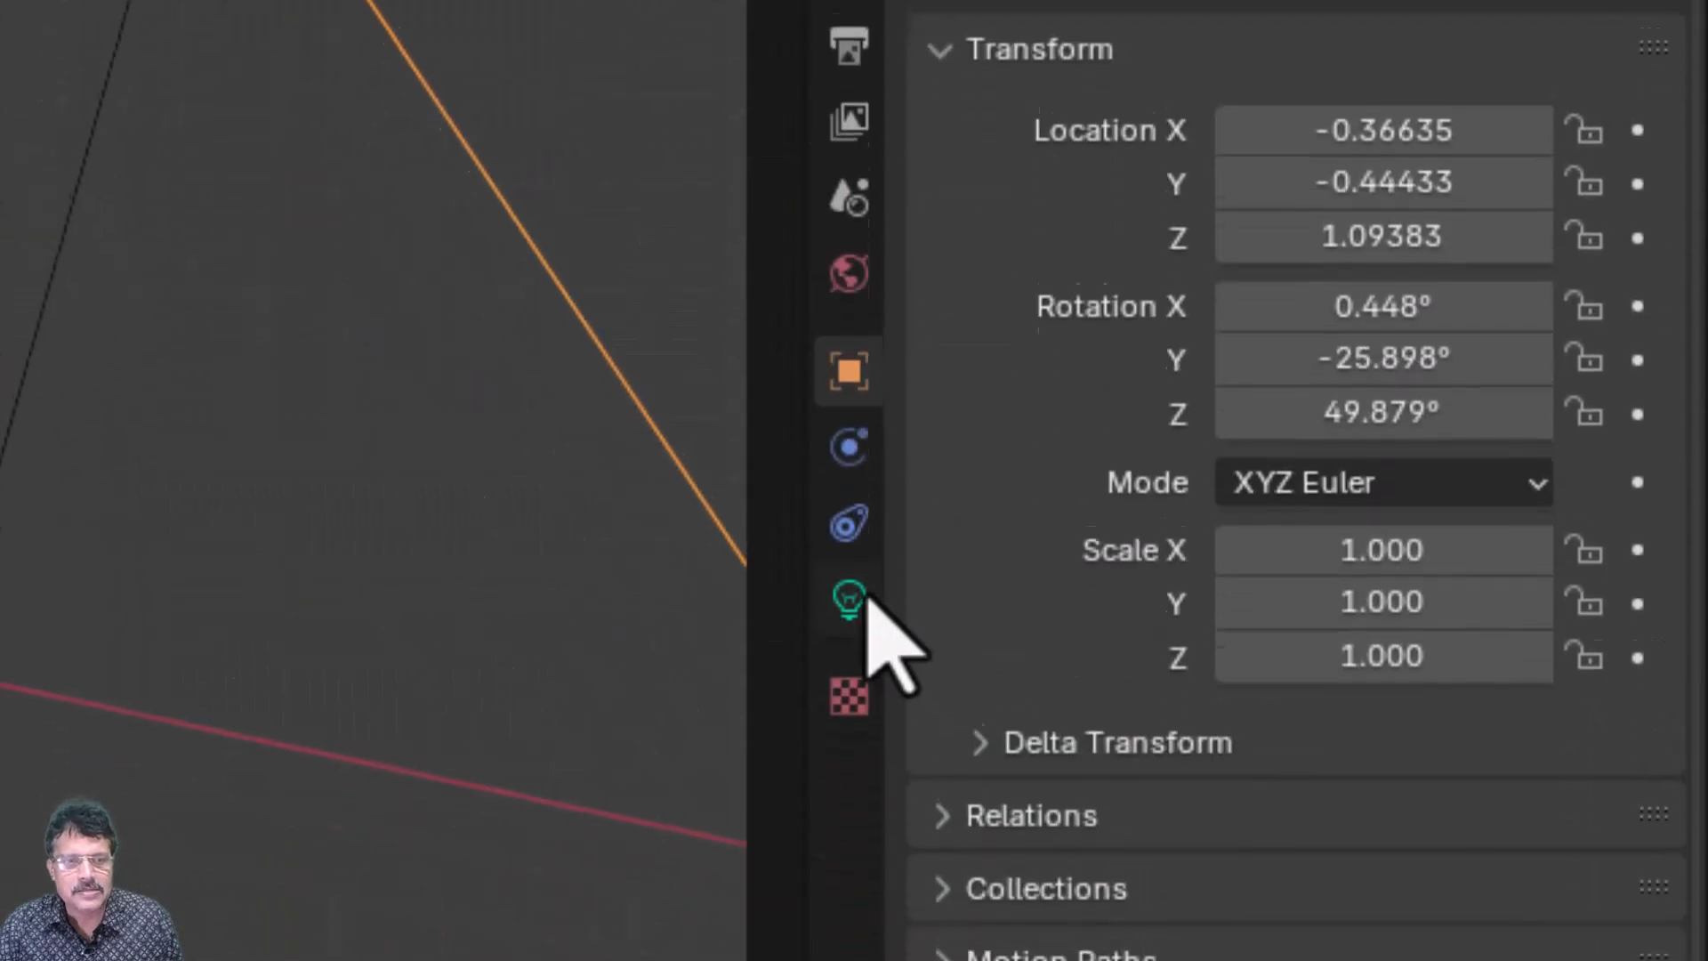
left_click(846, 619)
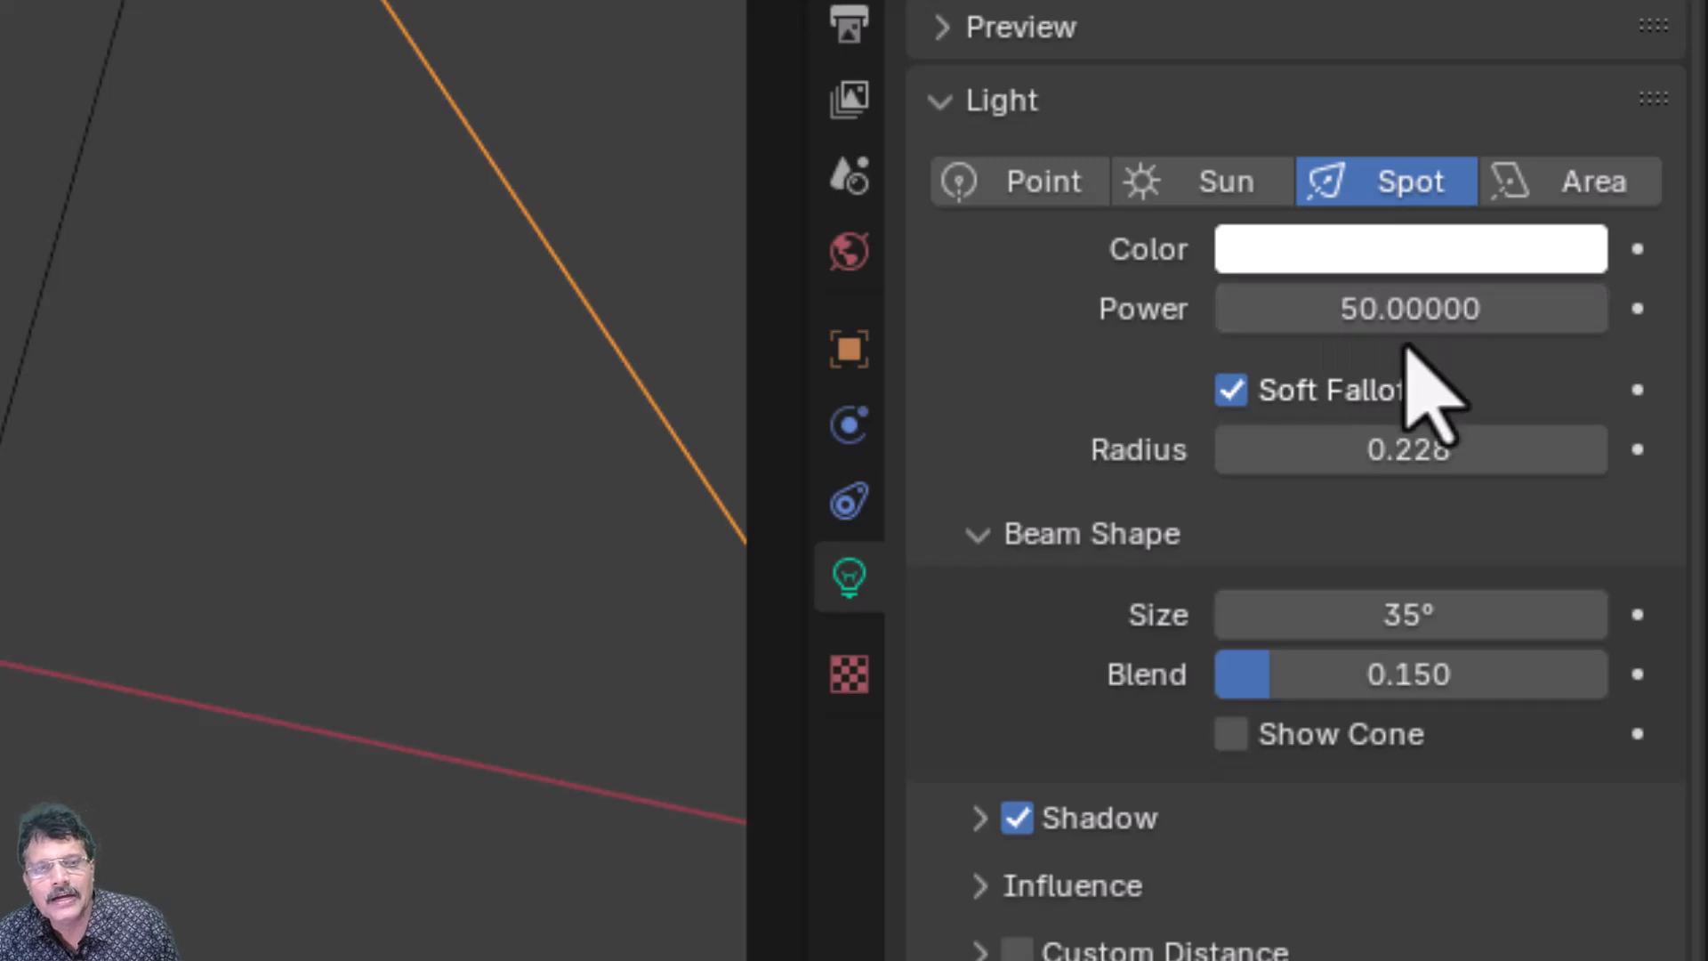
left_click(1420, 318)
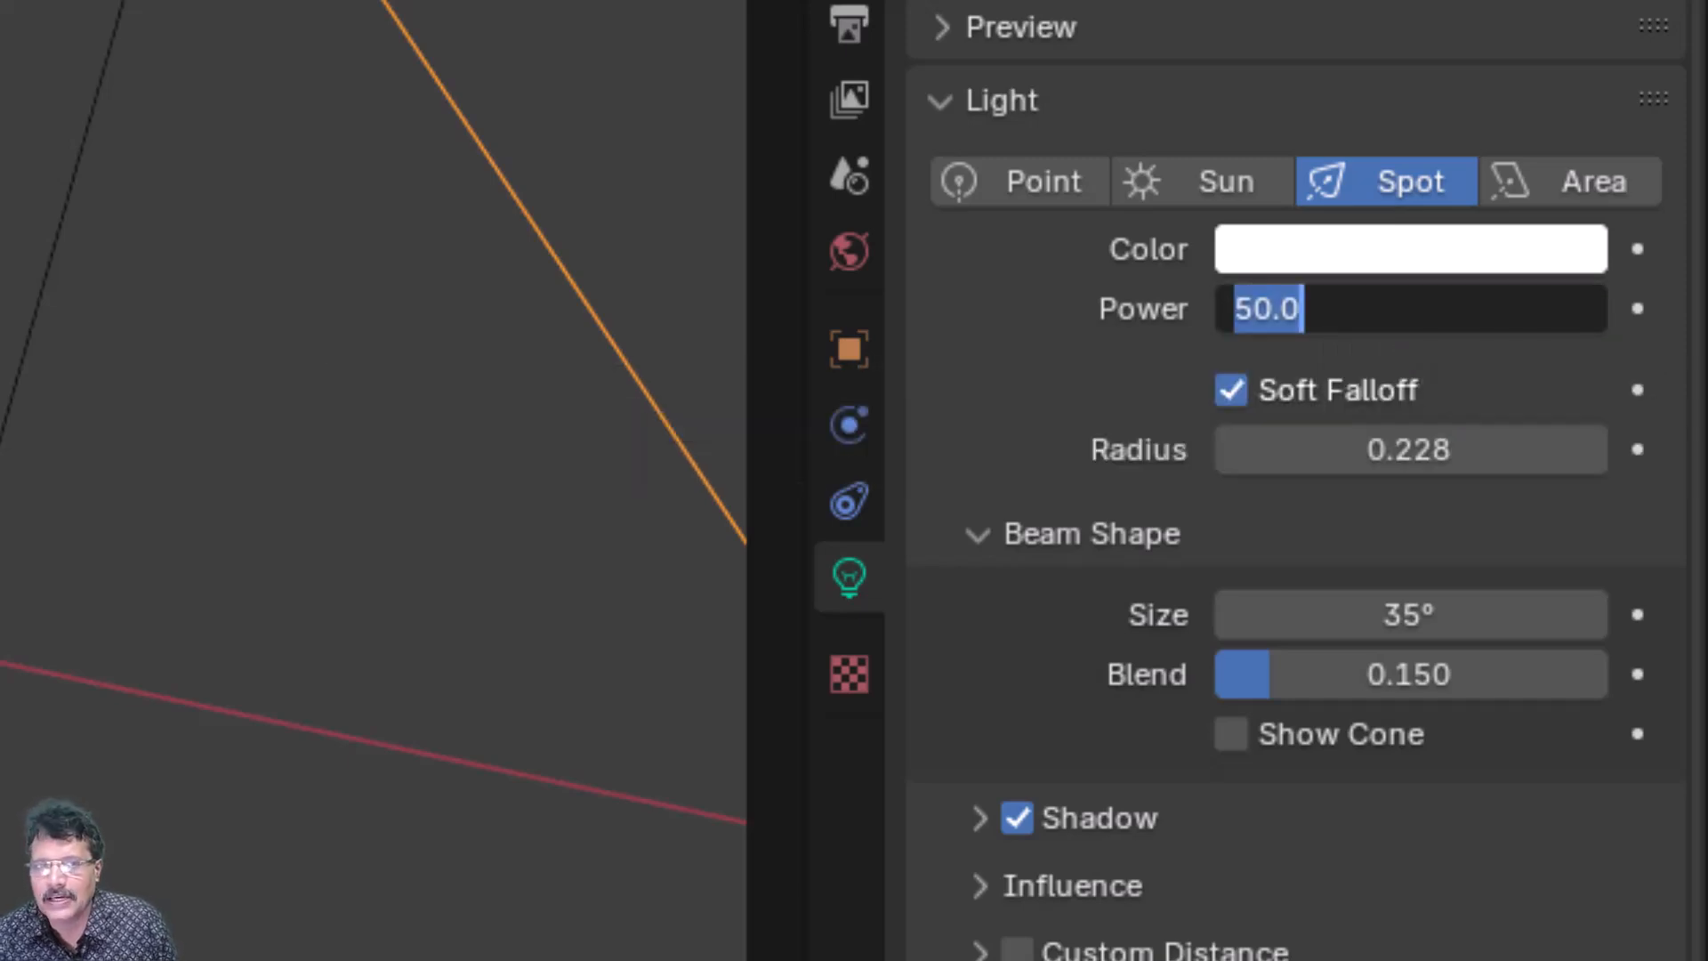
type("120")
key("Return")
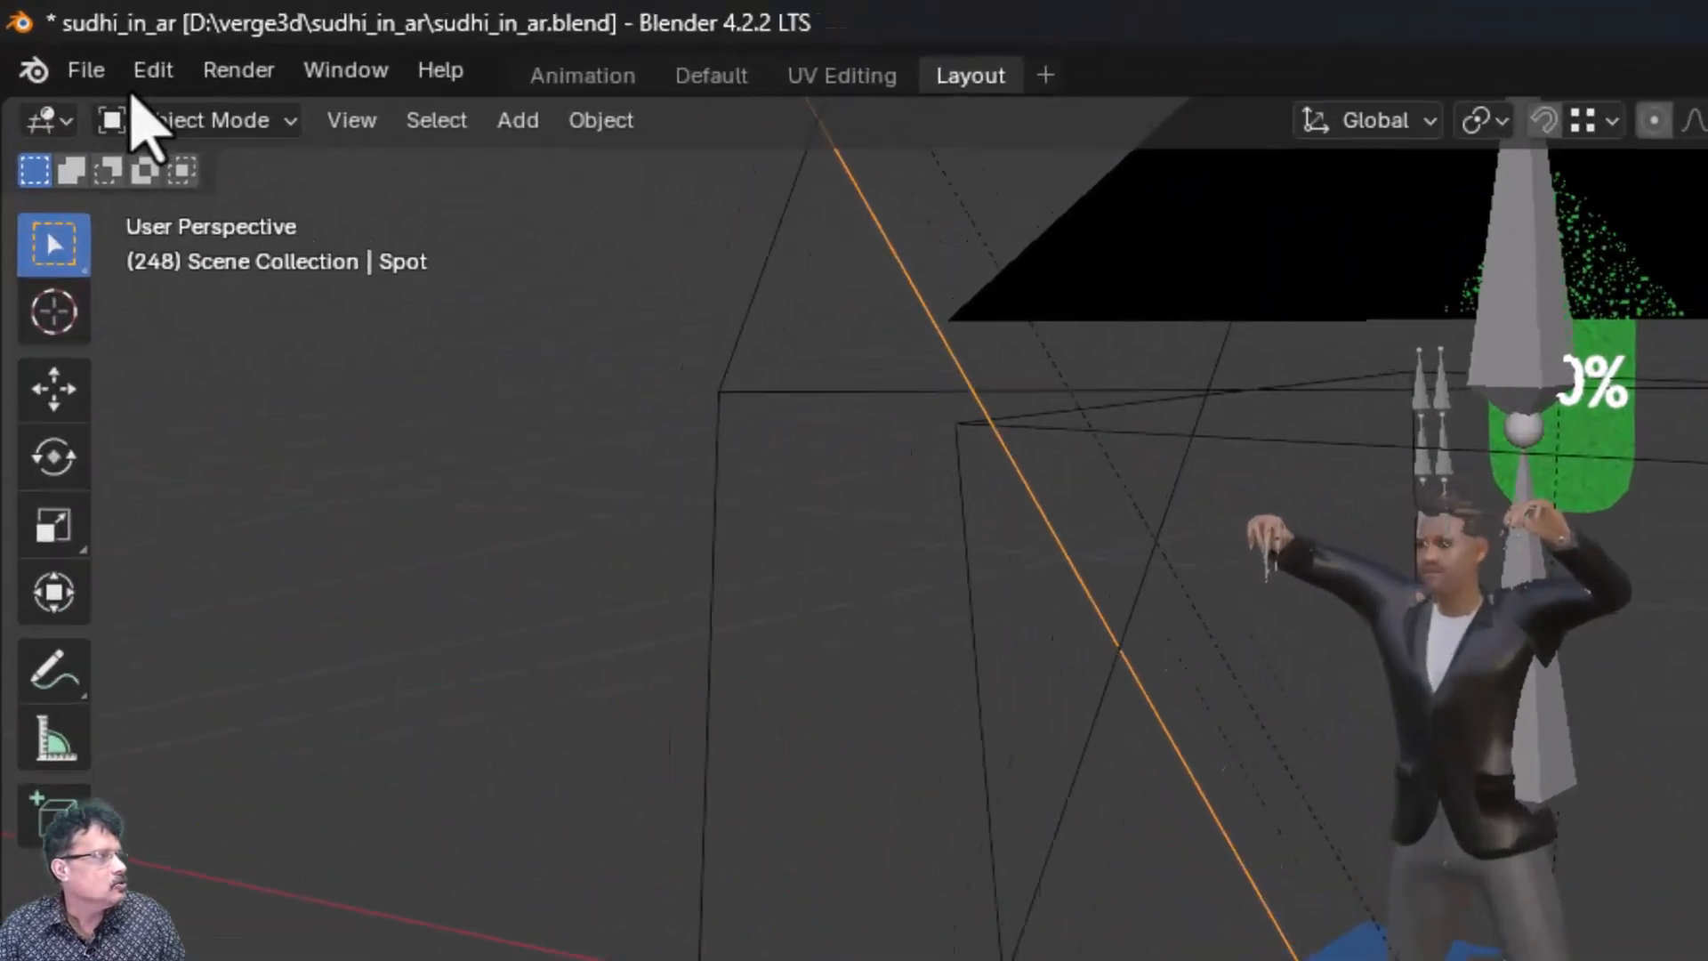
- Save the blend file and export the scene as Verge3D glTF, overwriting sudhi_in_ar.gltf
left_click(81, 65)
left_click(166, 305)
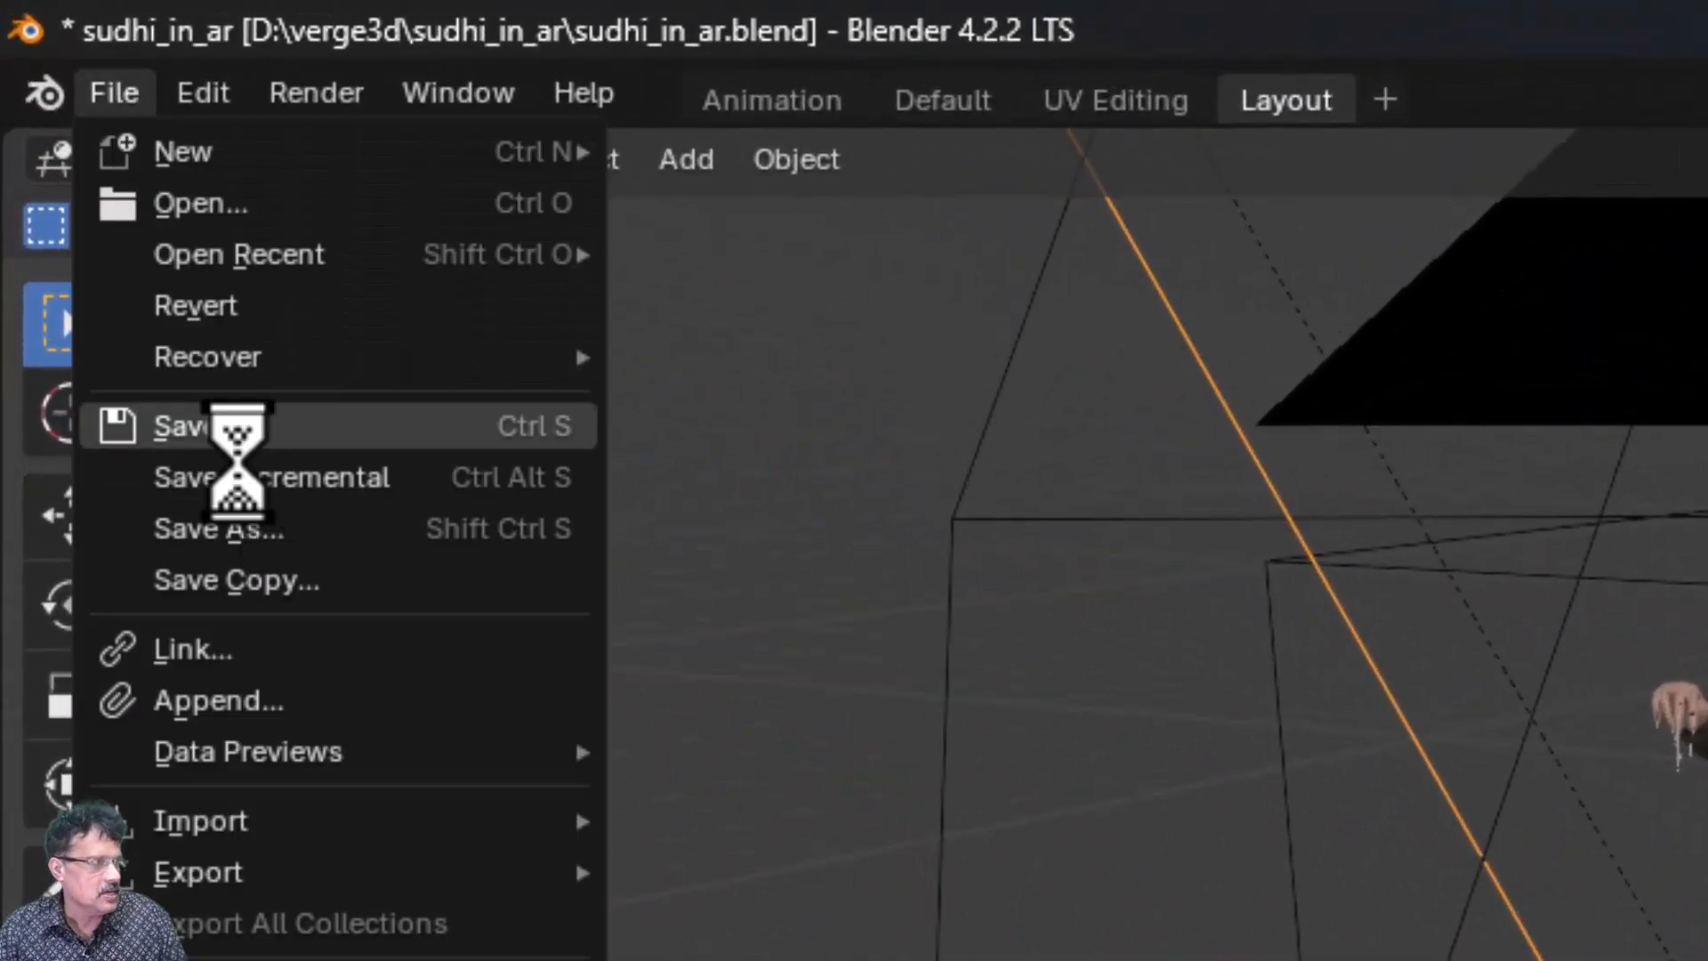
left_click(114, 94)
mouse_move(319, 876)
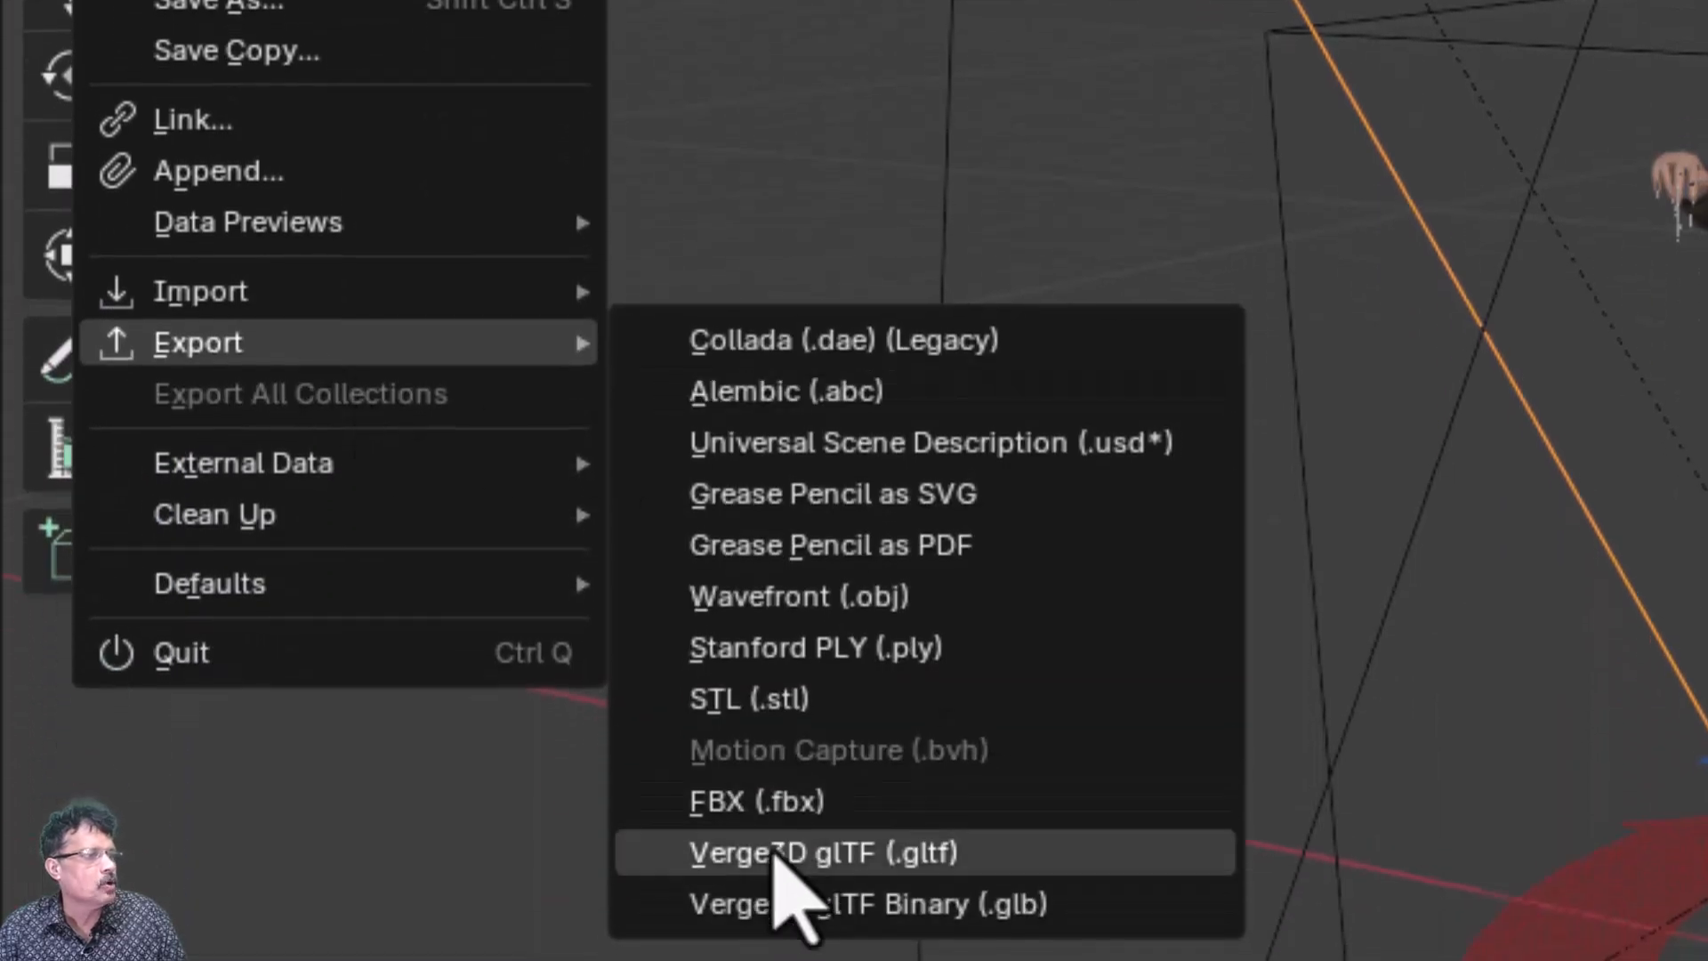
left_click(772, 852)
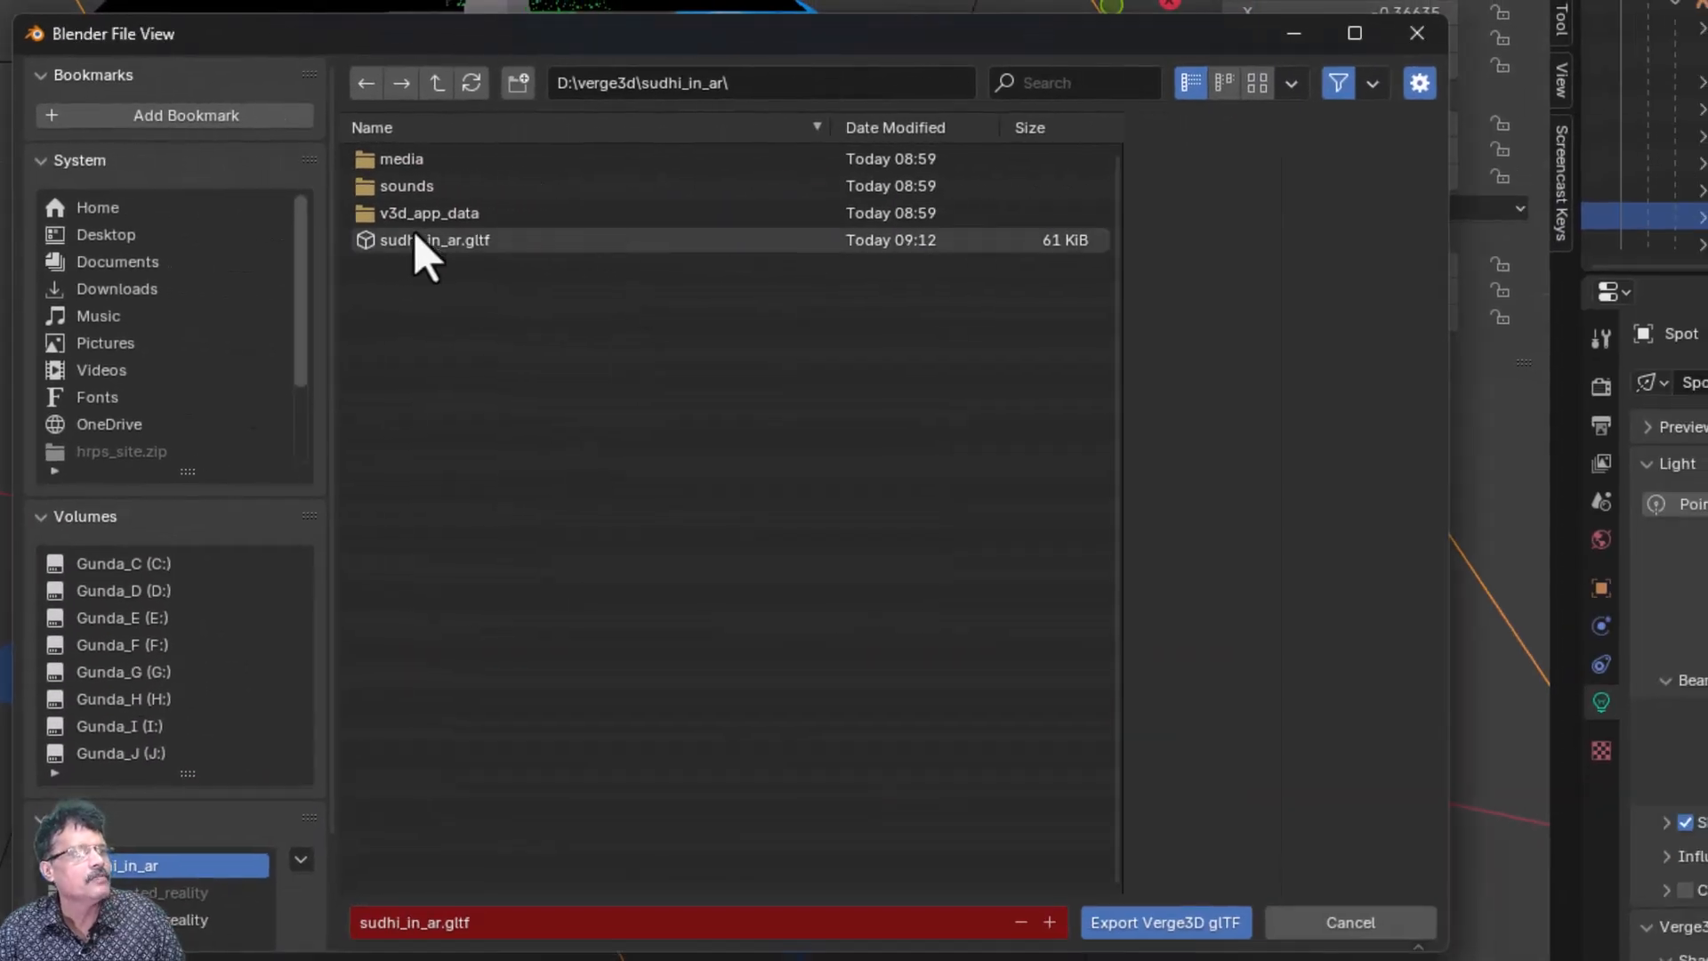
double_click(414, 252)
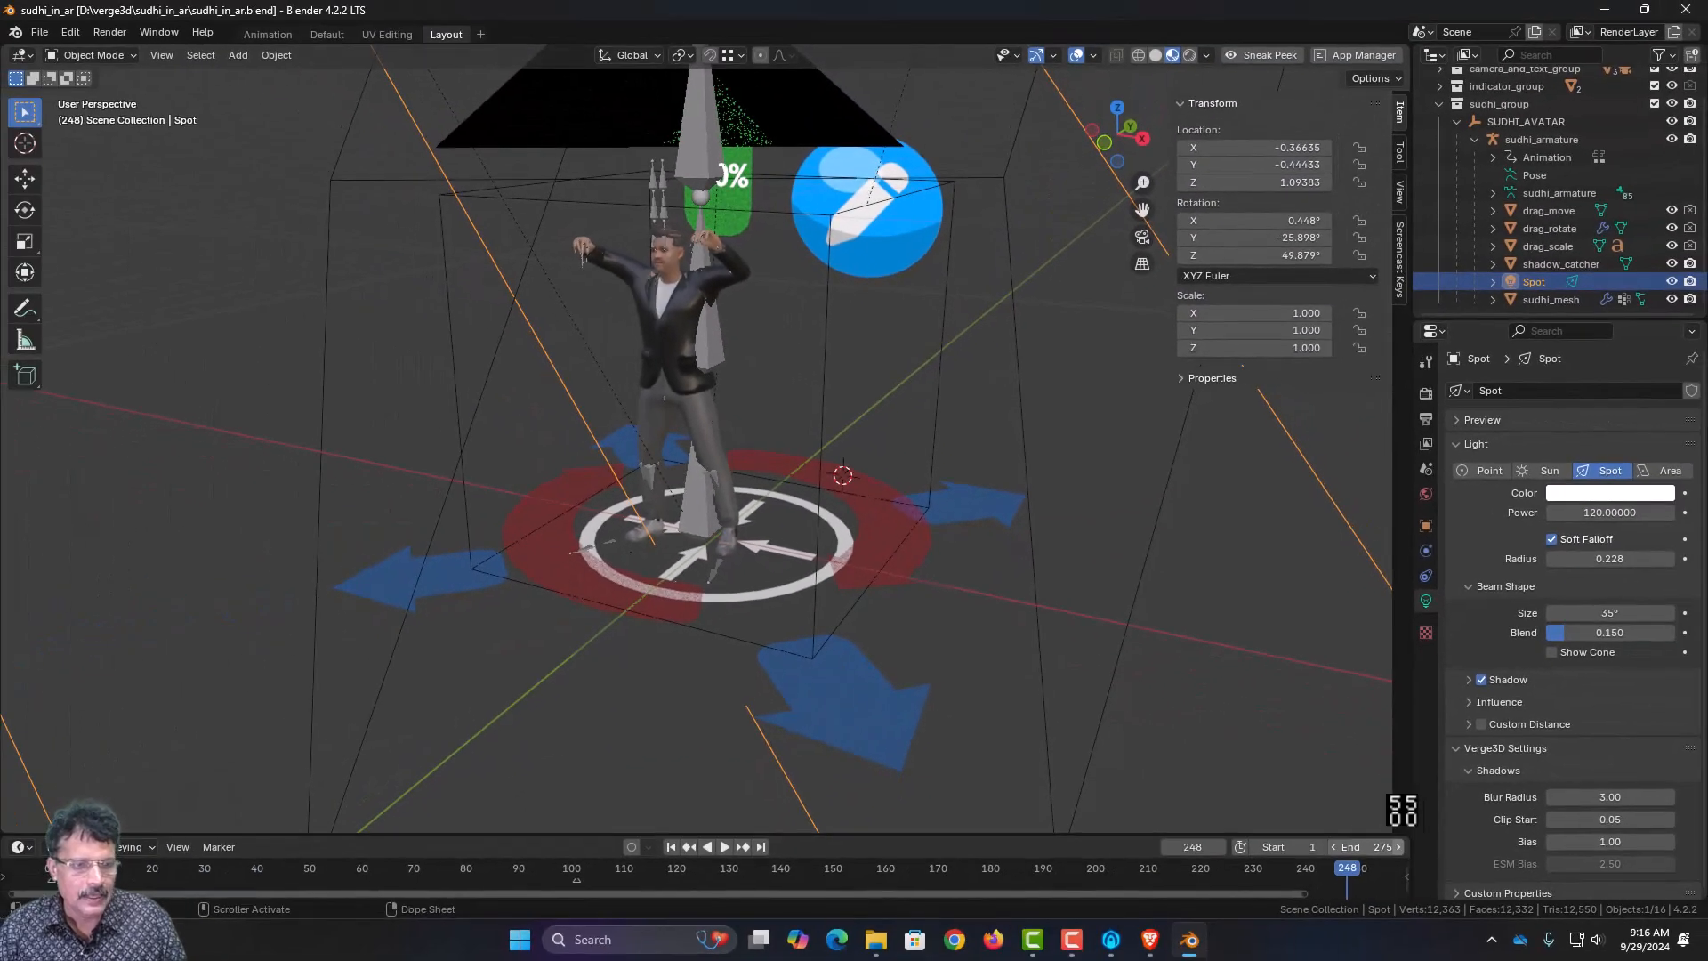
- Switch to the Verge3D App Manager in the browser, run the Sudhi In Ar app and inspect the avatar's lighting and shadow up close
mouse_move(1148, 939)
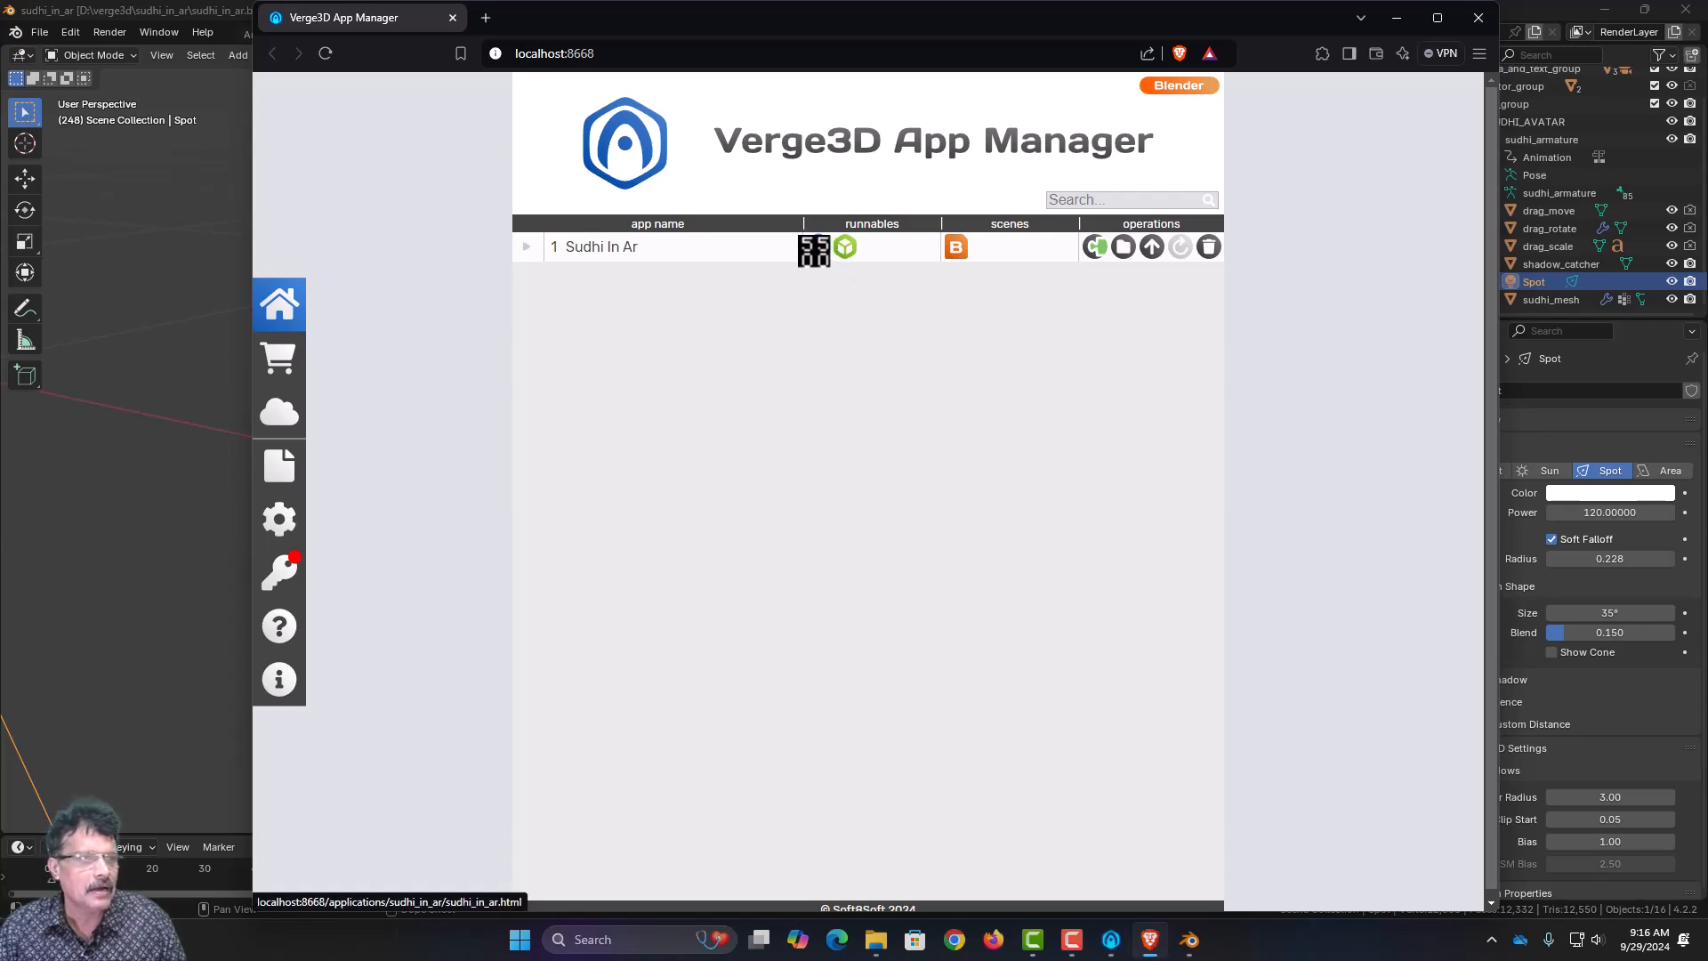
left_click(816, 246)
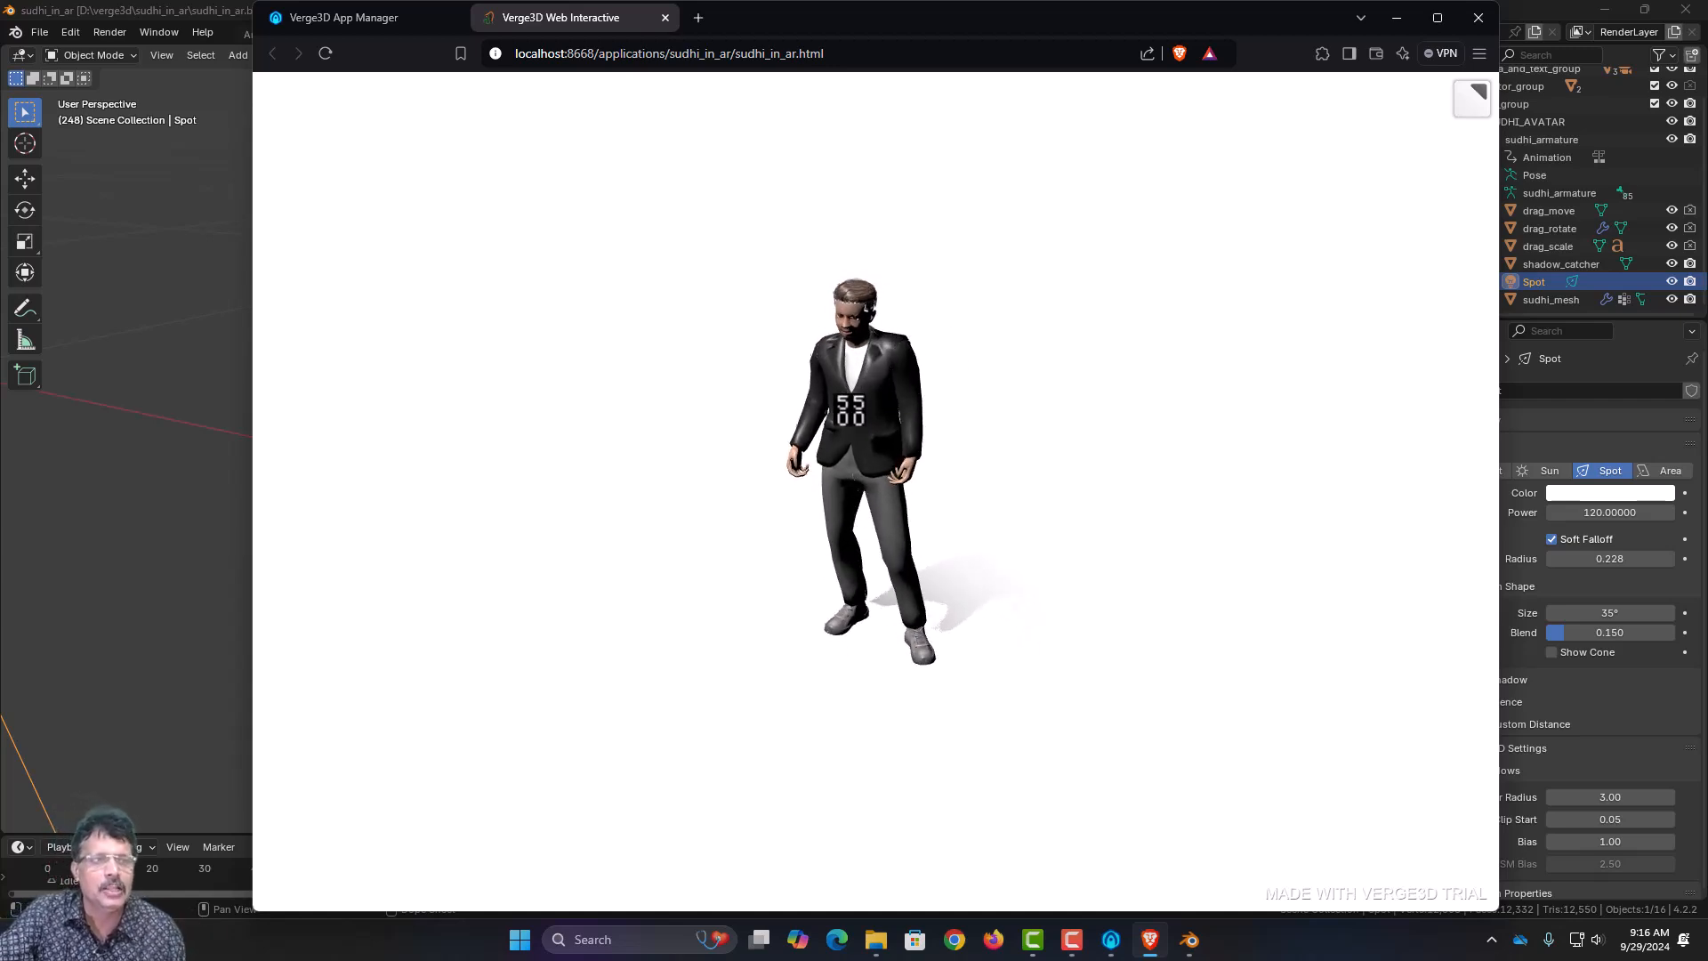
left_click_drag(708, 383, 971, 276)
scroll(978, 404, "up", 5)
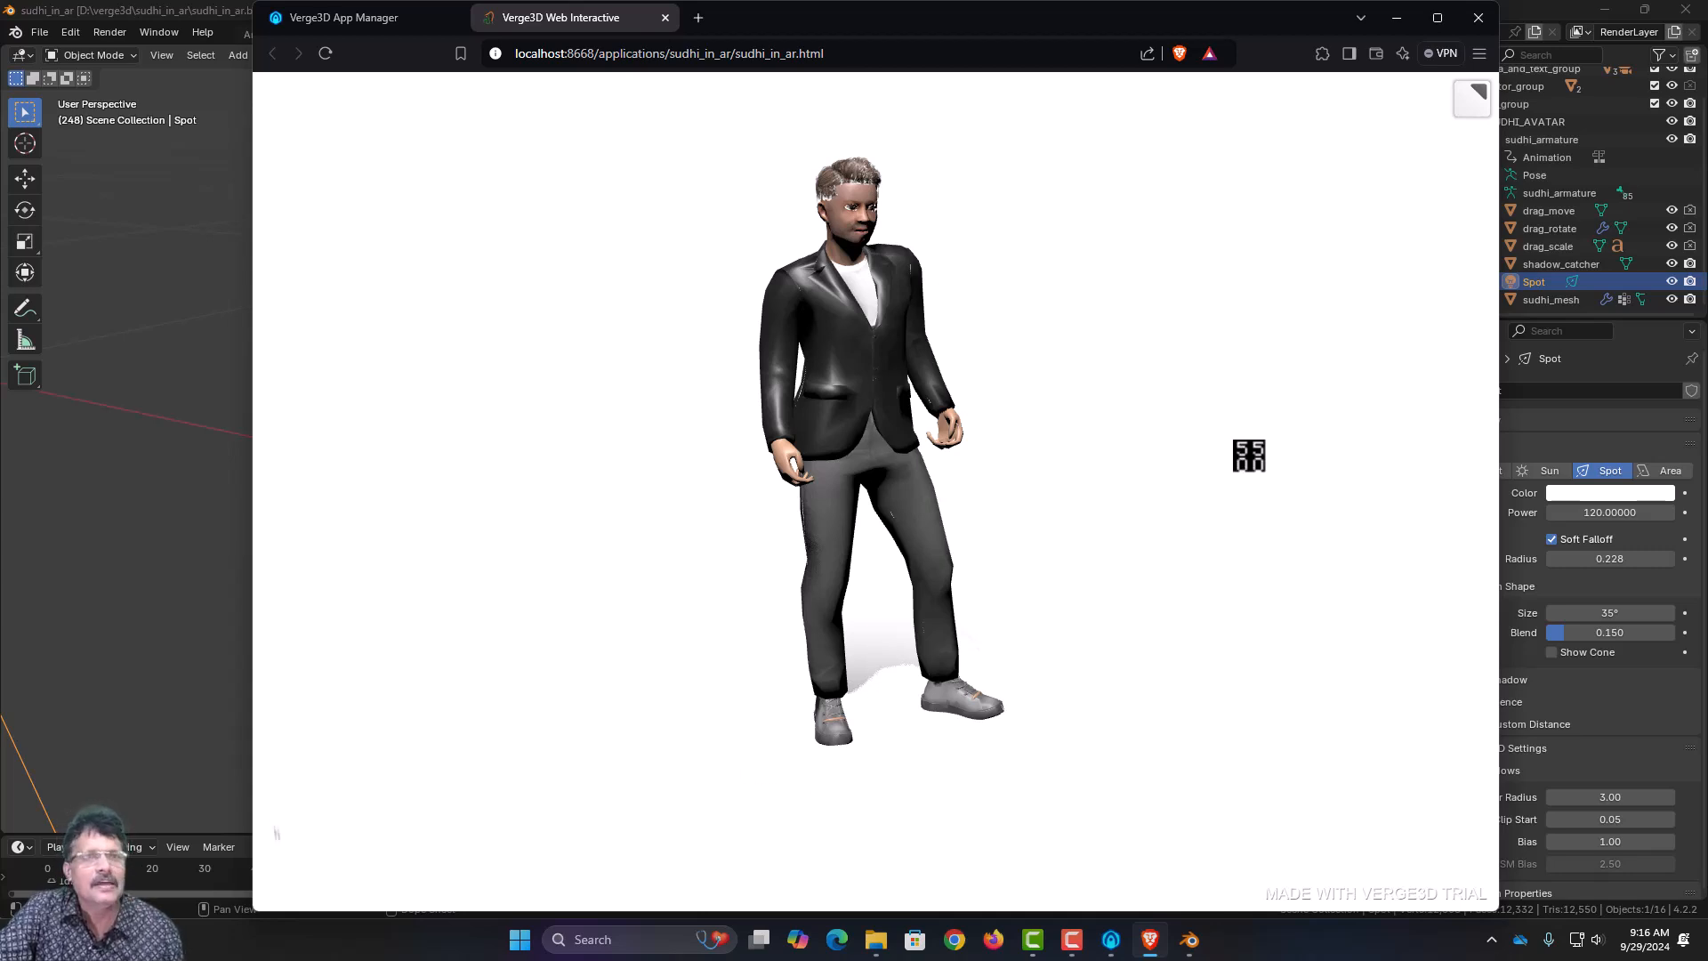
- Switch back to Blender and expand sudhi_armature's Animation and NLA Tracks in the outliner to examine its animation tracks
left_click(1568, 7)
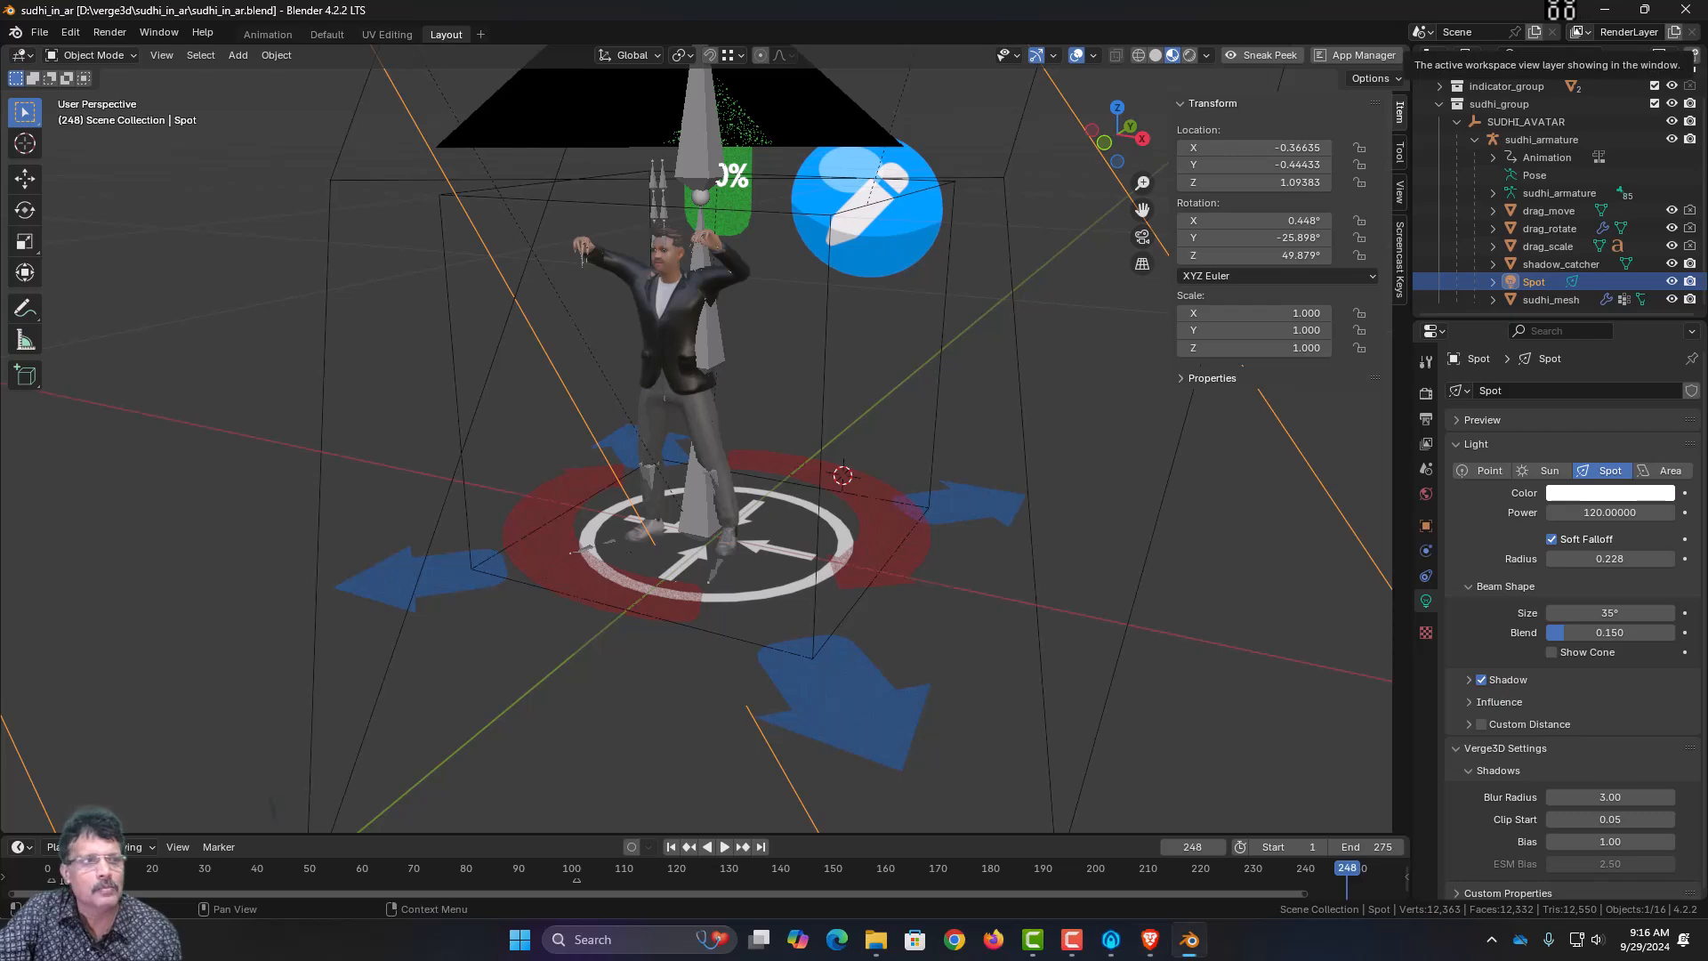
scroll(1004, 685, "up", 2)
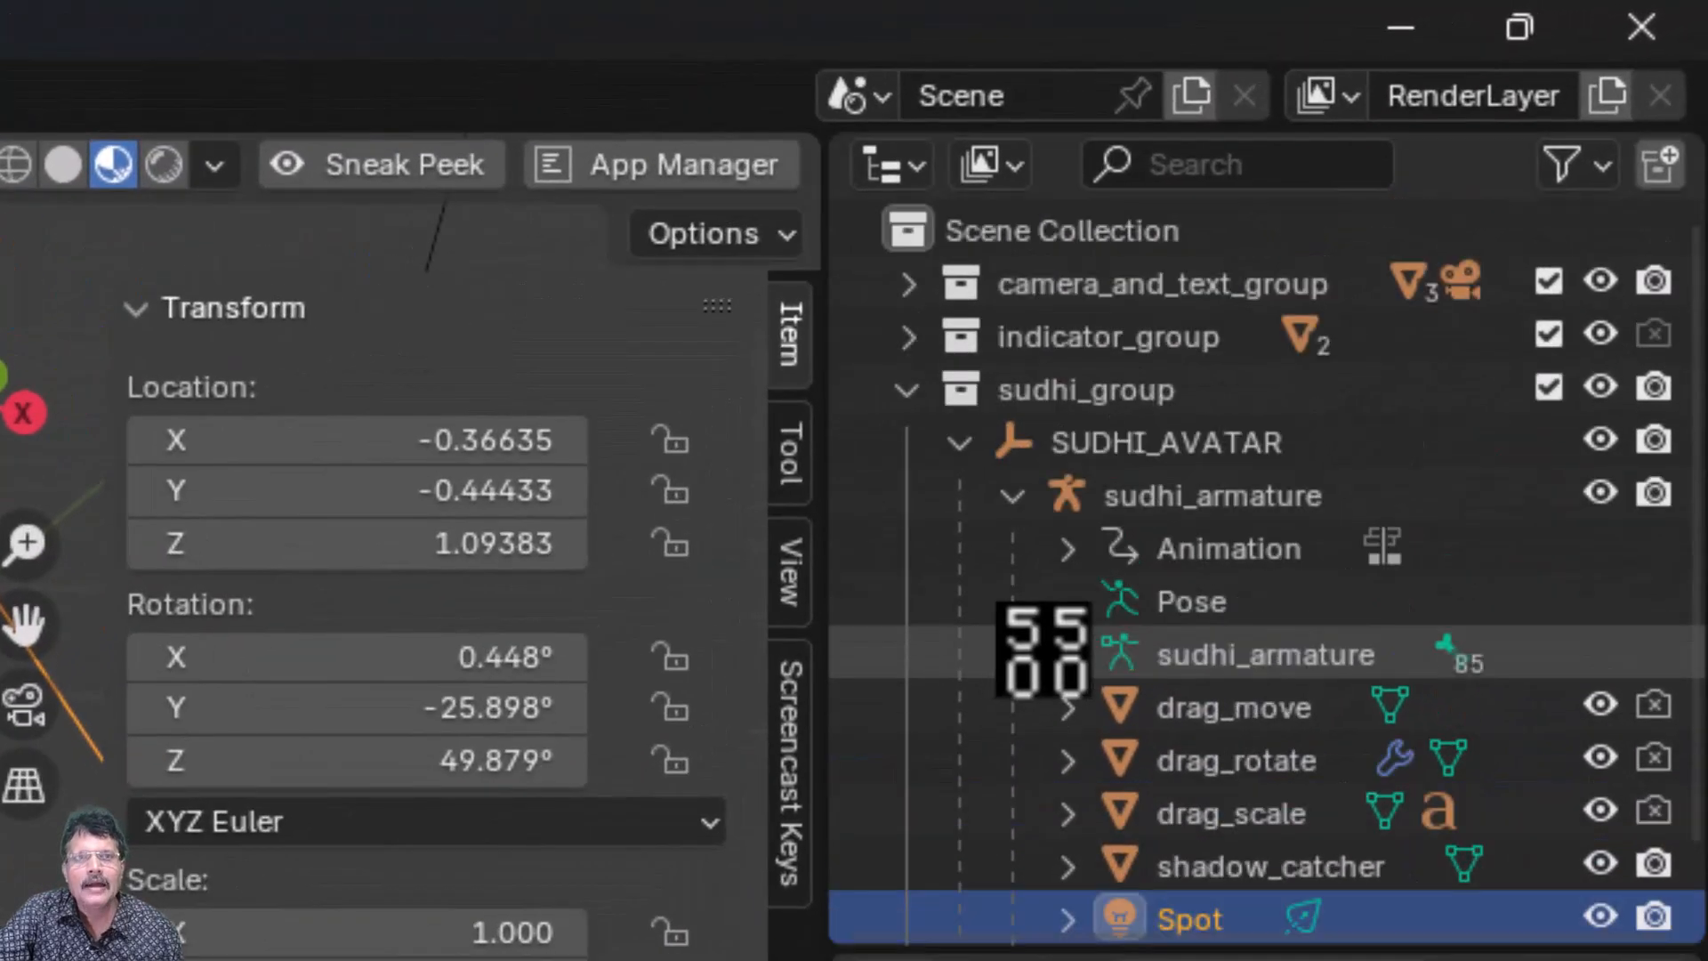
left_click(1189, 496)
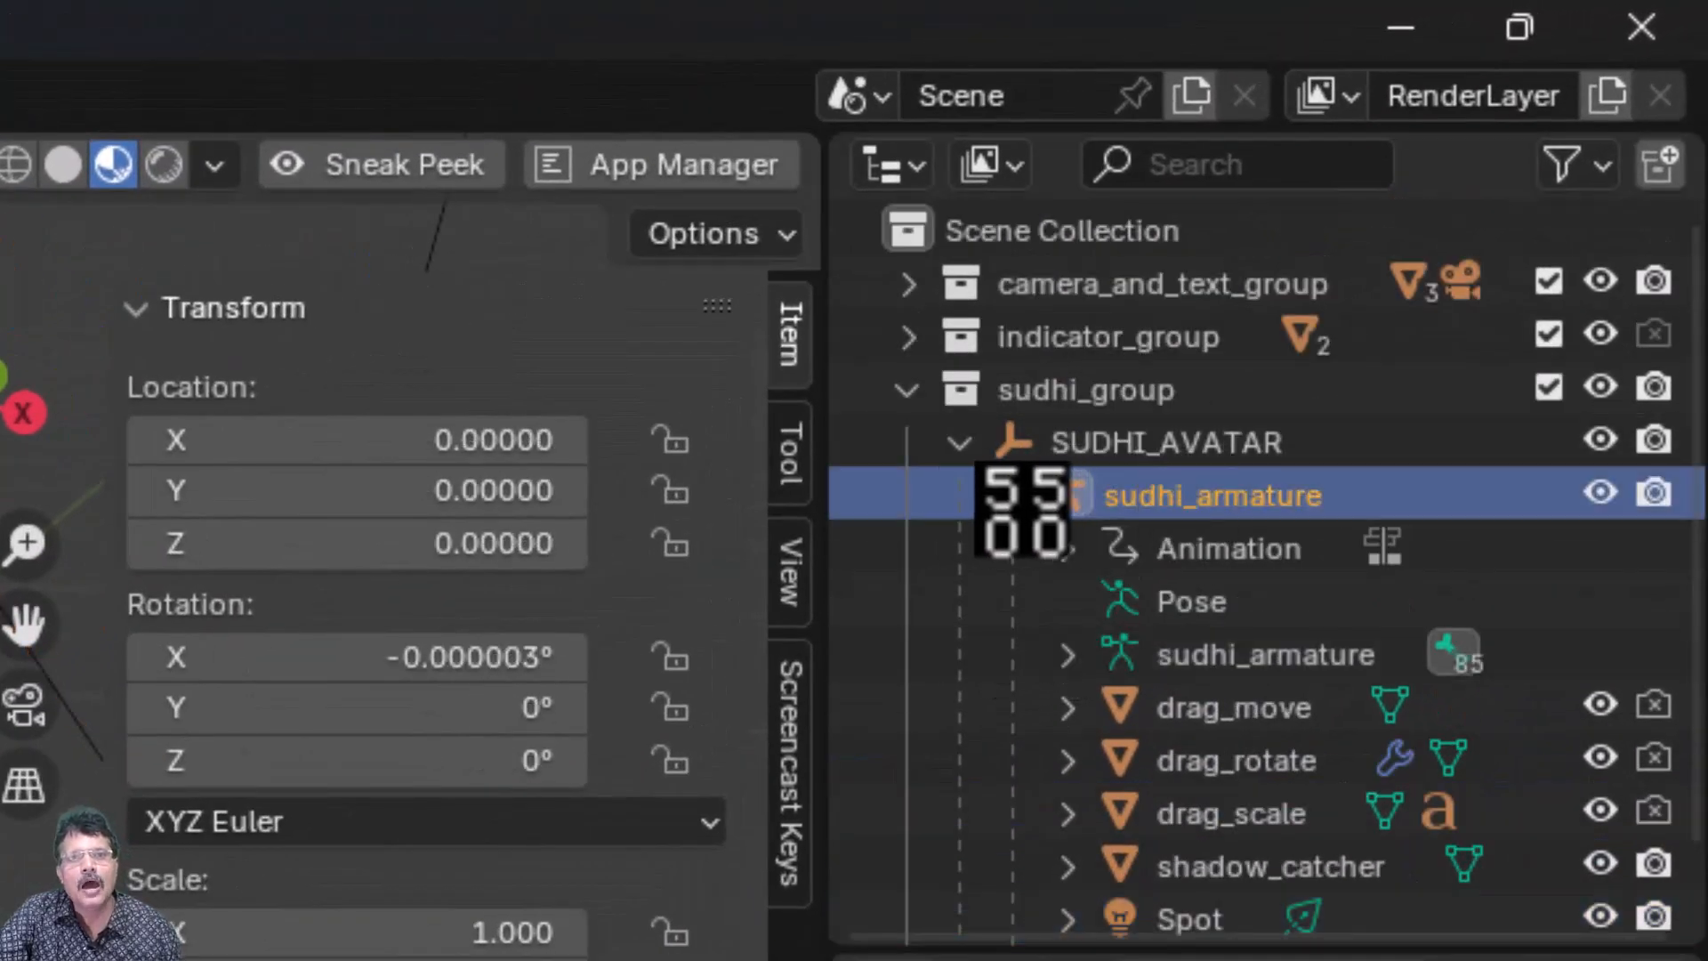
left_click(1012, 496)
left_click(1012, 495)
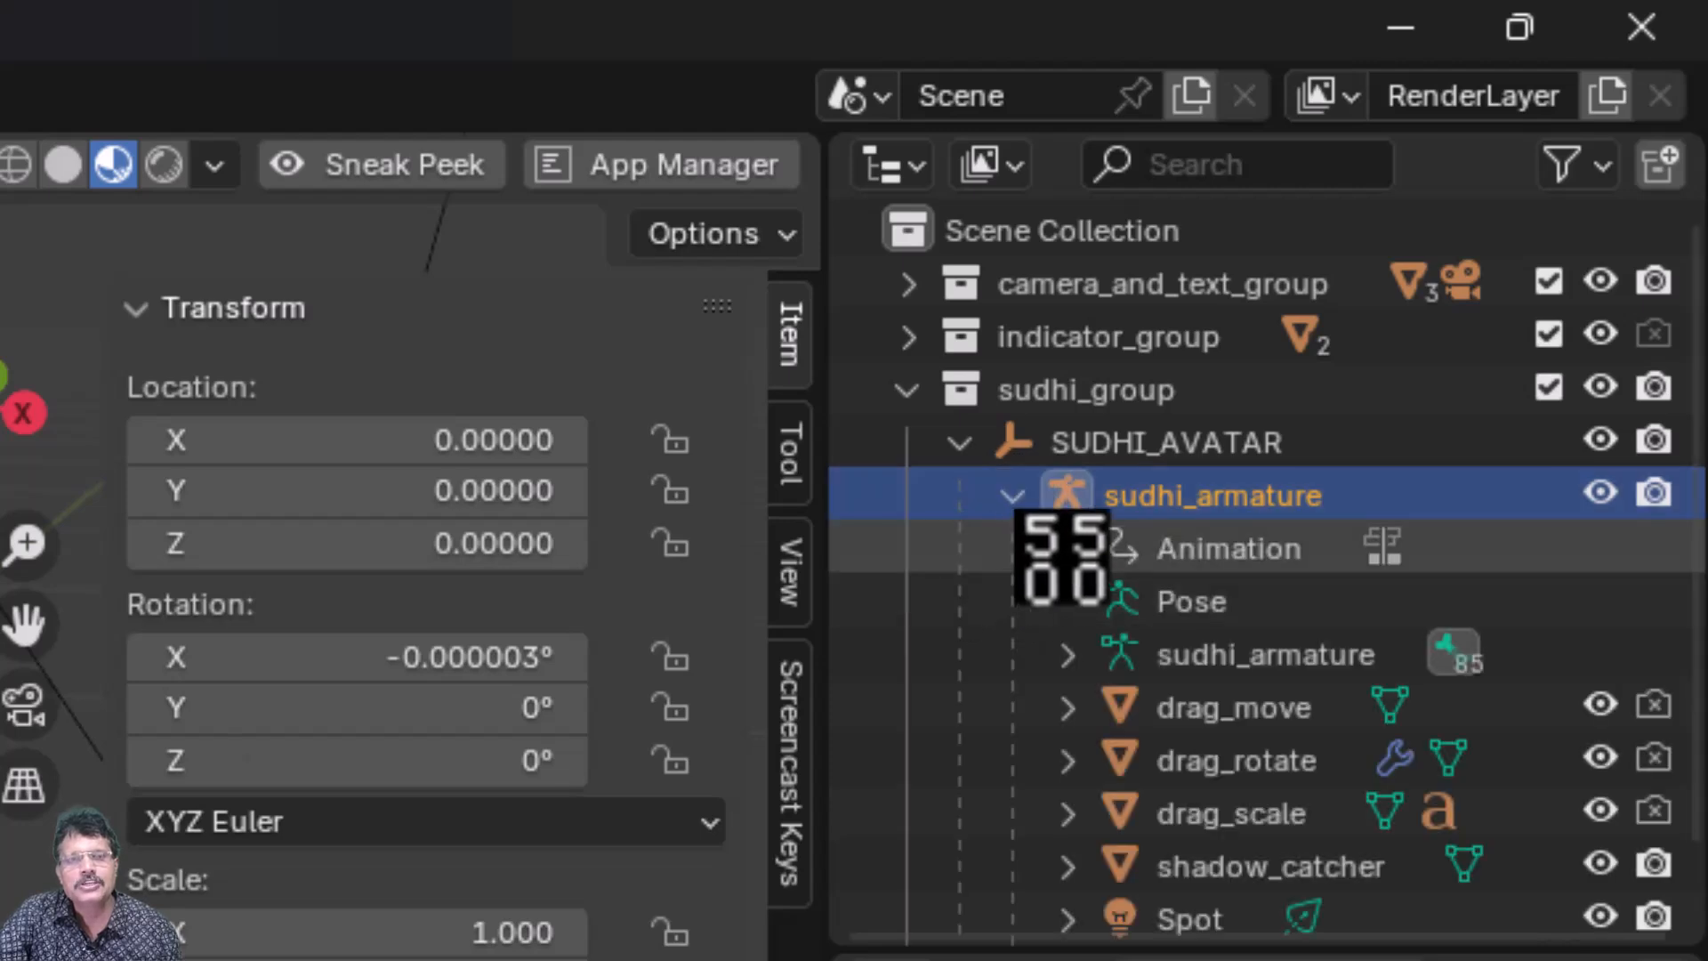
left_click(1066, 549)
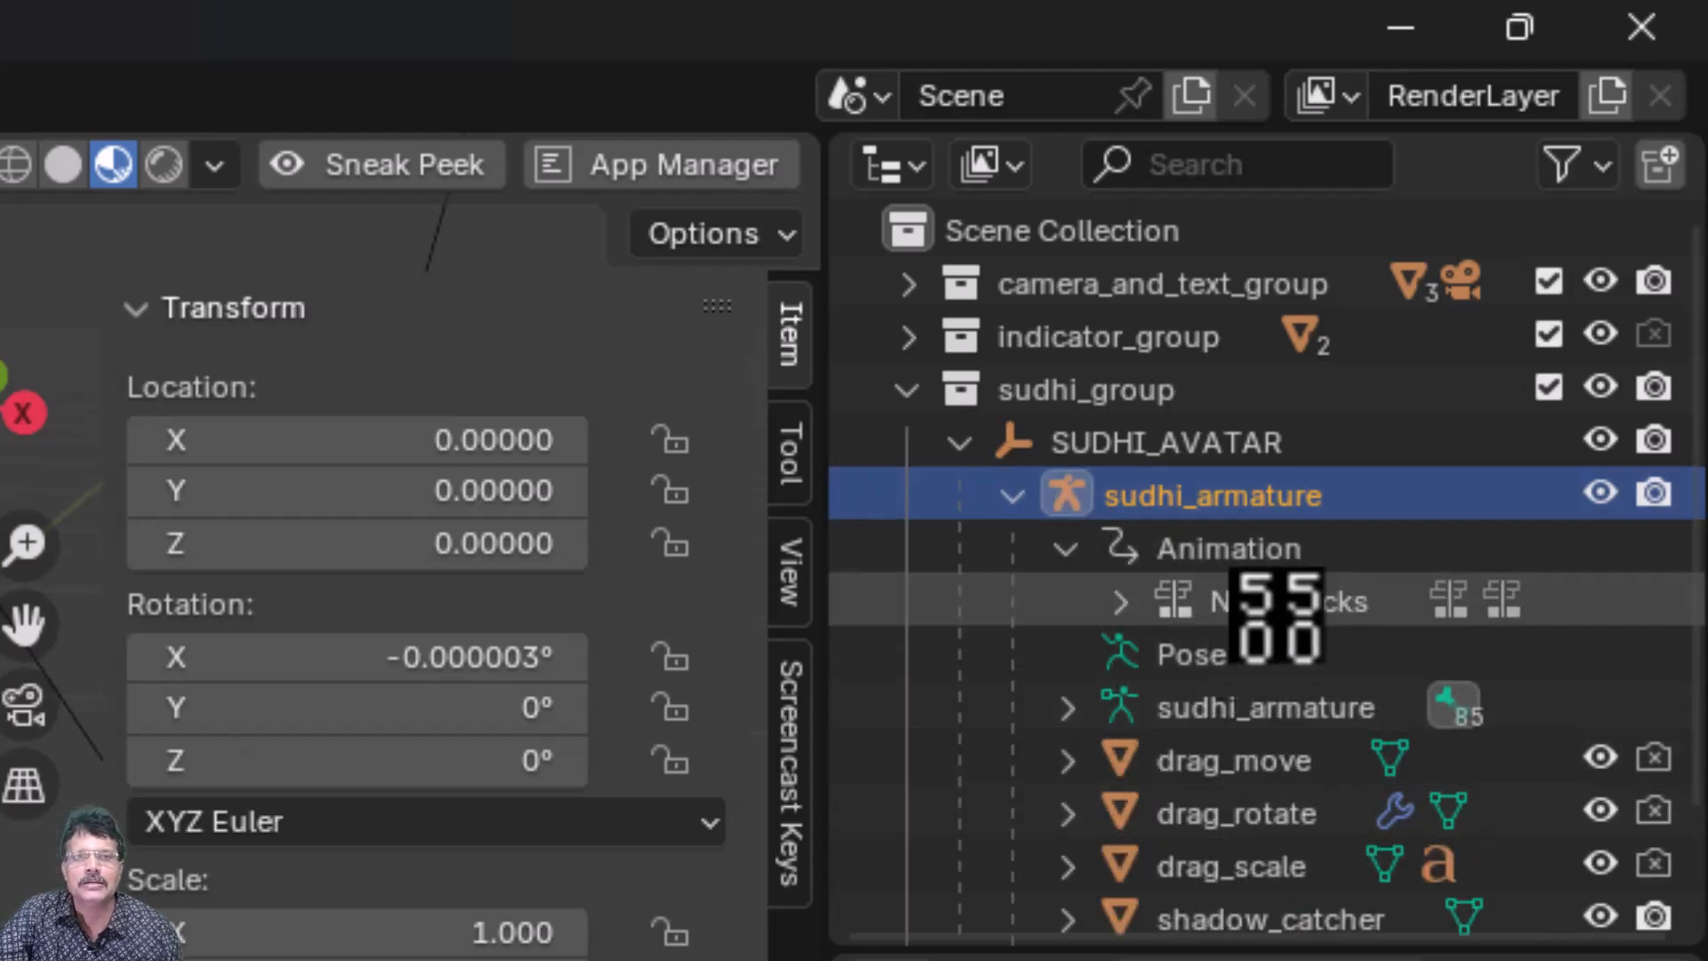
left_click(1172, 605)
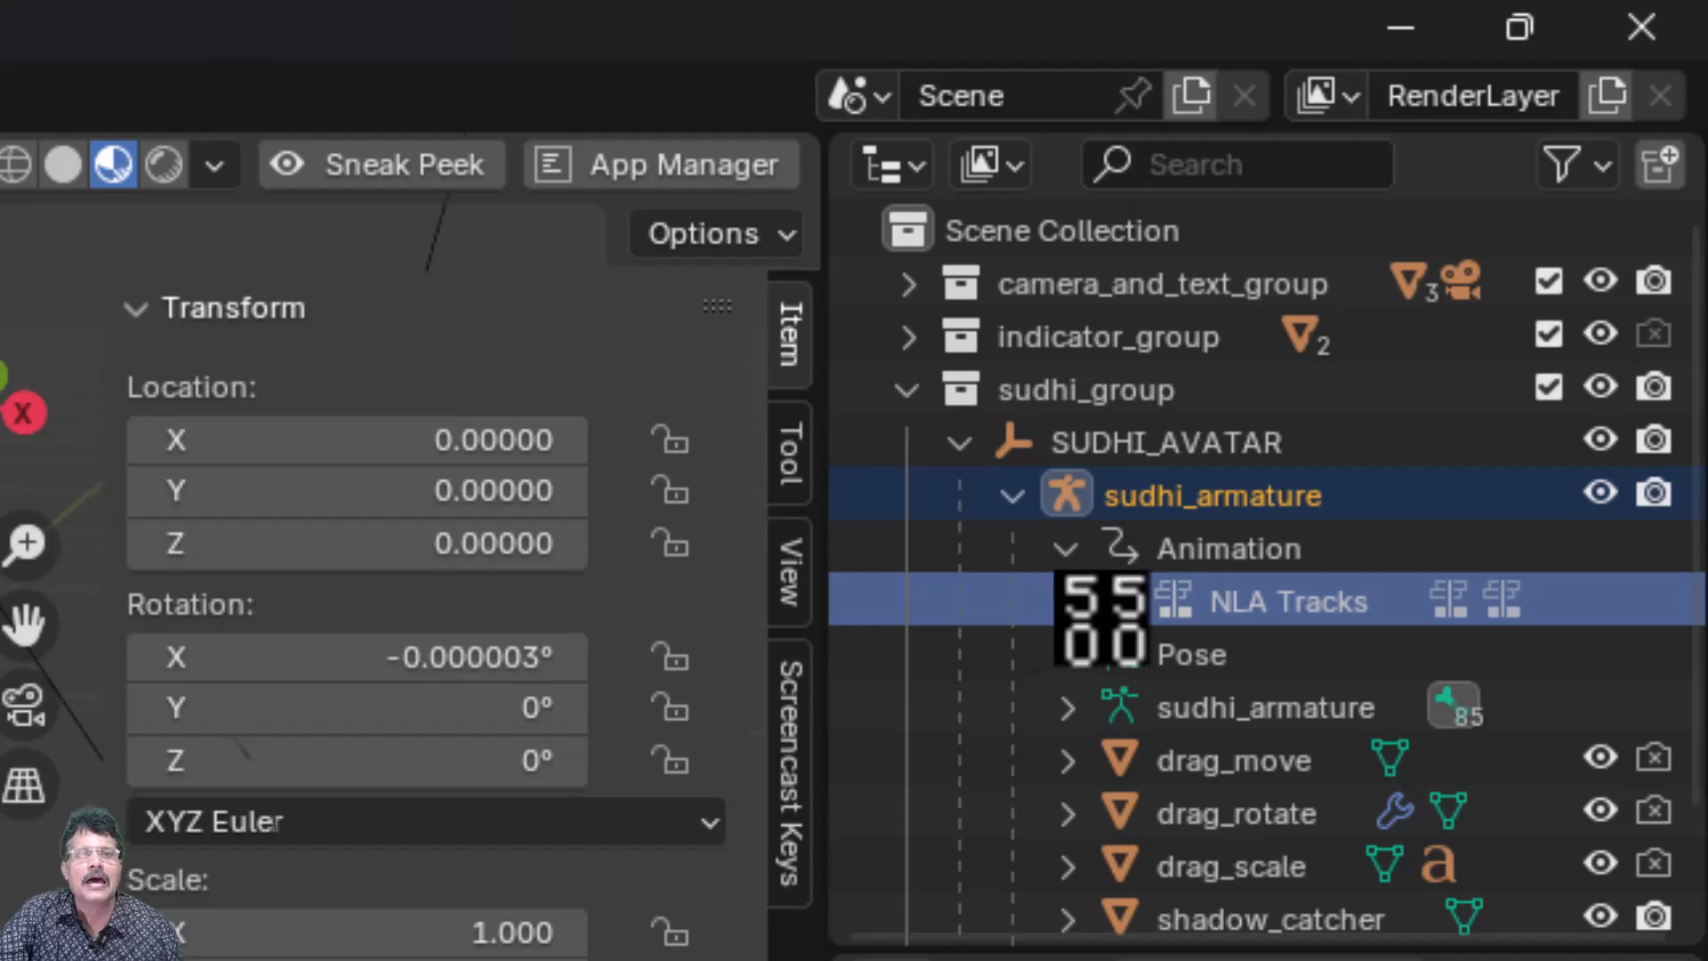
left_click(1122, 602)
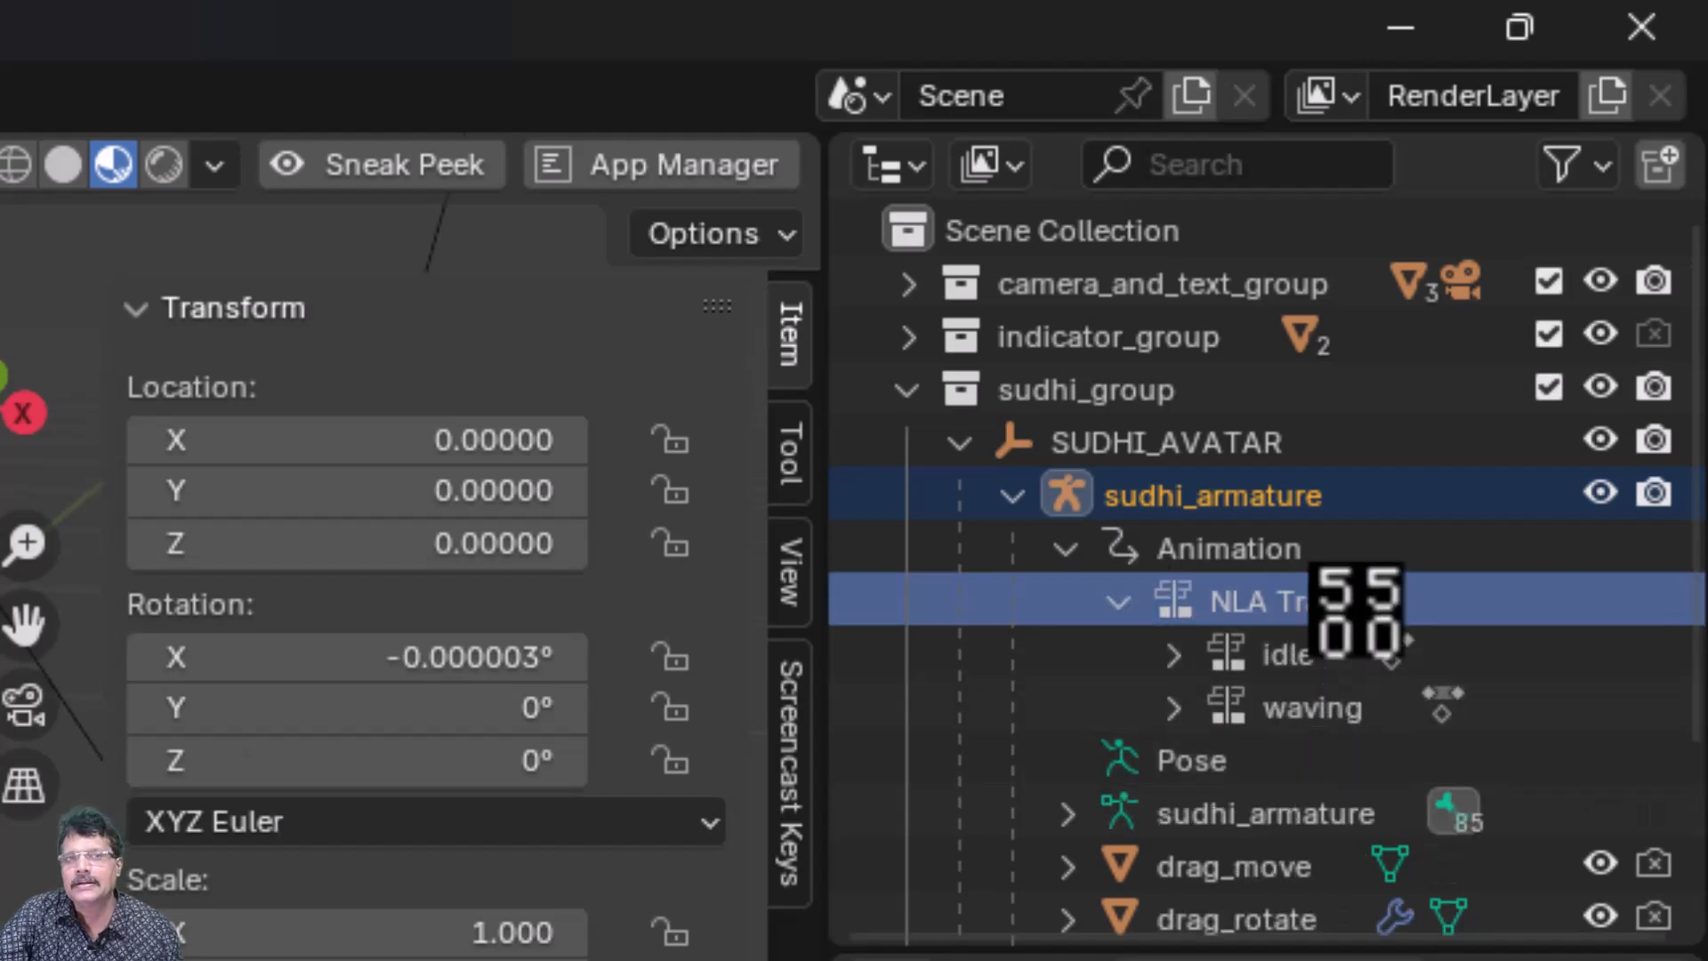